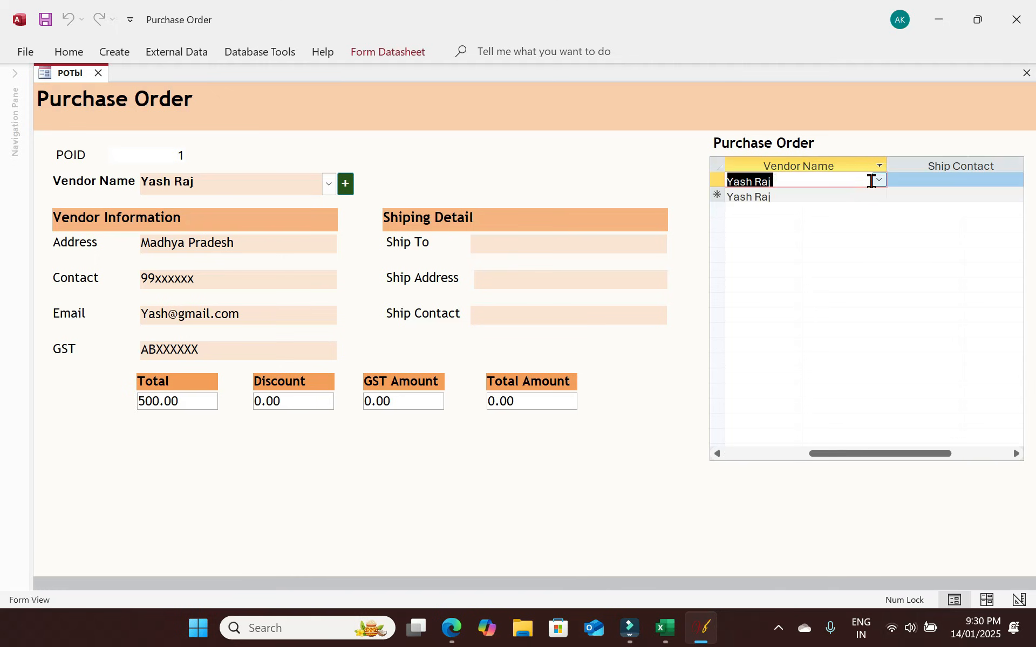
Tab through the purchase order subform fields and move to a new blank record.
{"action": "key", "text": "Tab"}
{"action": "key", "text": "shift+Tab"}
{"action": "key", "text": "Down"}
{"action": "key", "text": "shift+Tab"}
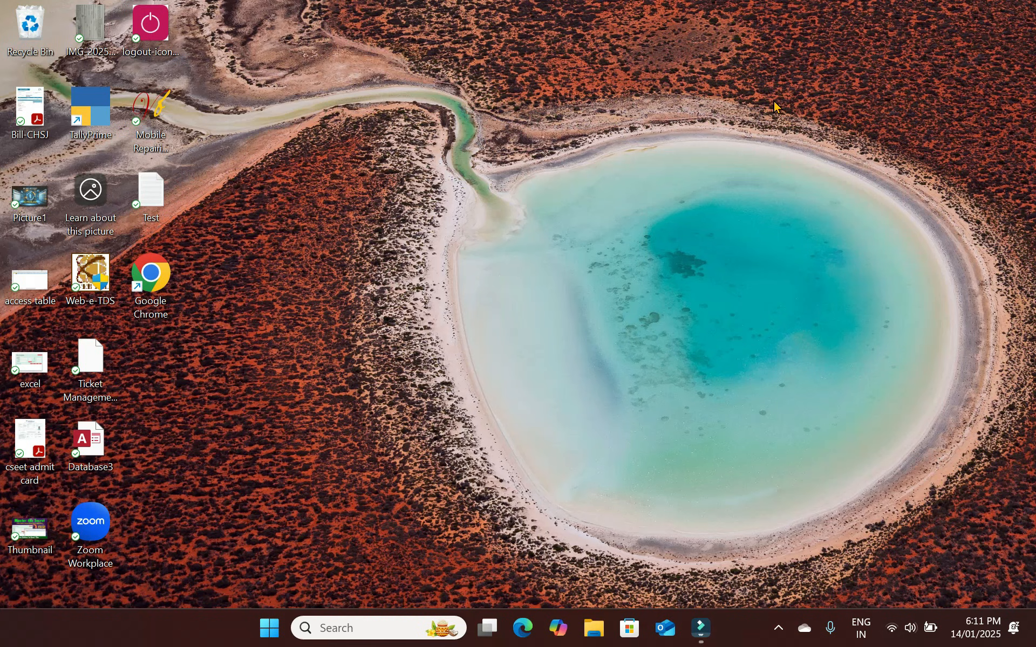
Launch Microsoft Access from the Start menu search.
{"action": "left_click", "coordinate": [274, 633]}
{"action": "type", "text": "acee"}
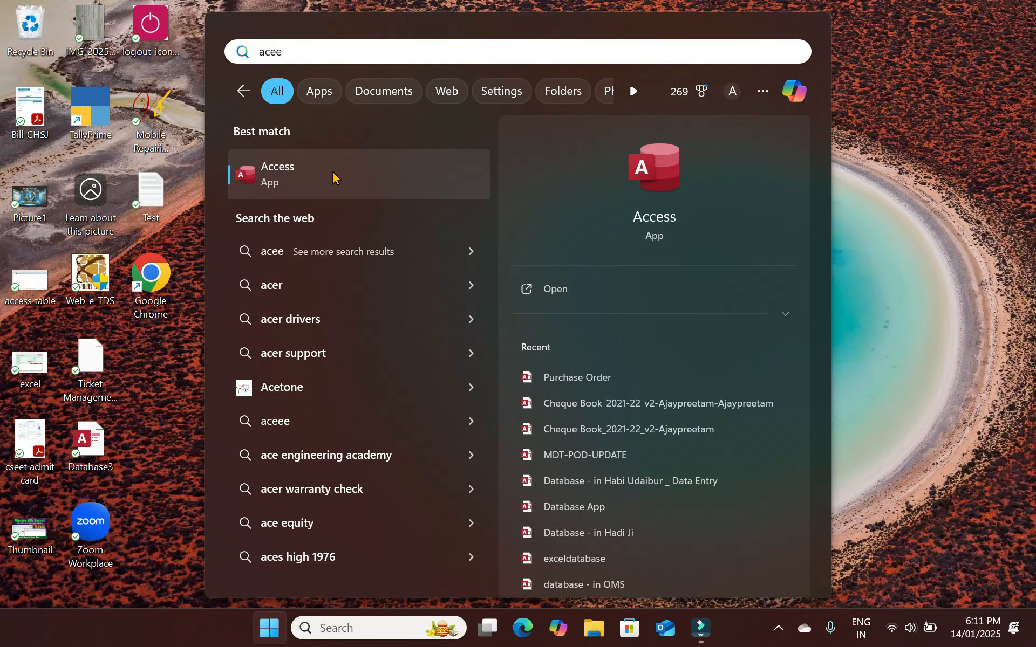
{"action": "left_click", "coordinate": [325, 173]}
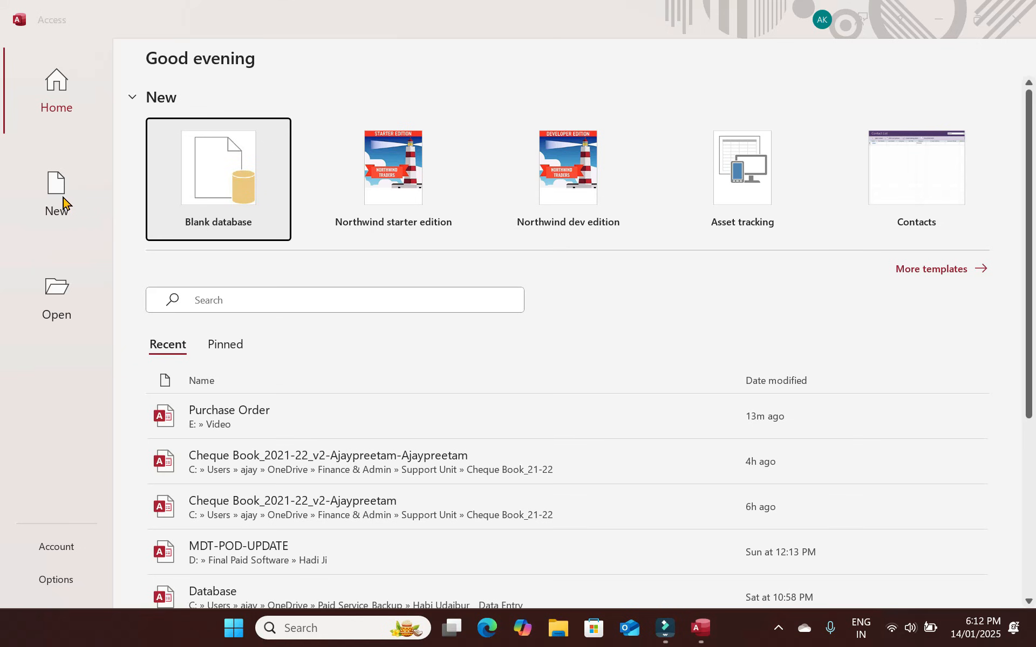
Create a blank Database5, close it, and return to the File menu.
{"action": "left_click", "coordinate": [224, 179]}
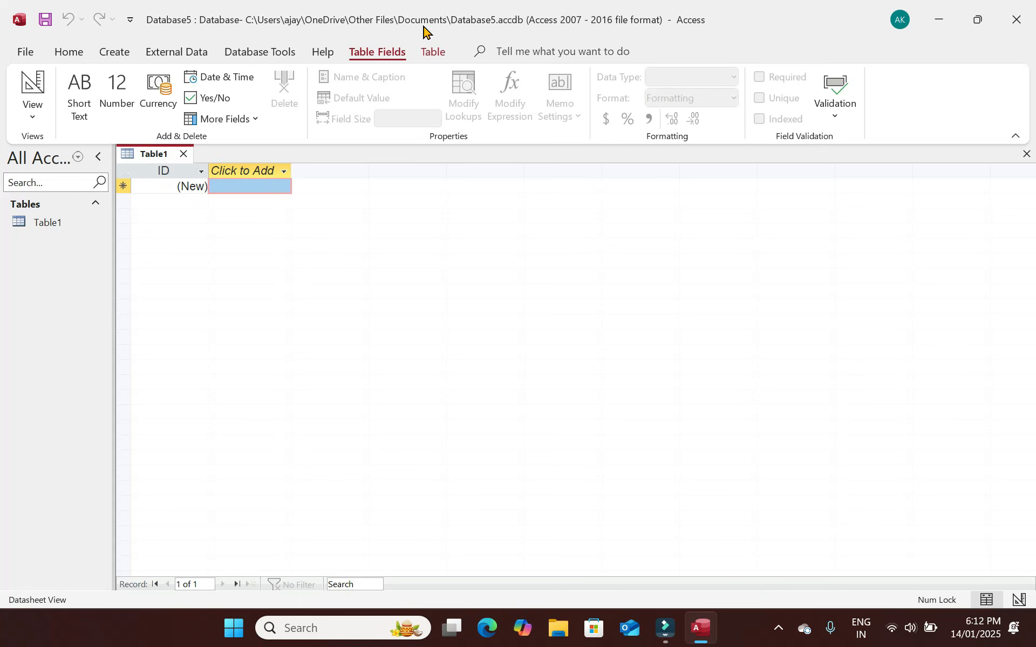
{"action": "key", "text": "ctrl+w"}
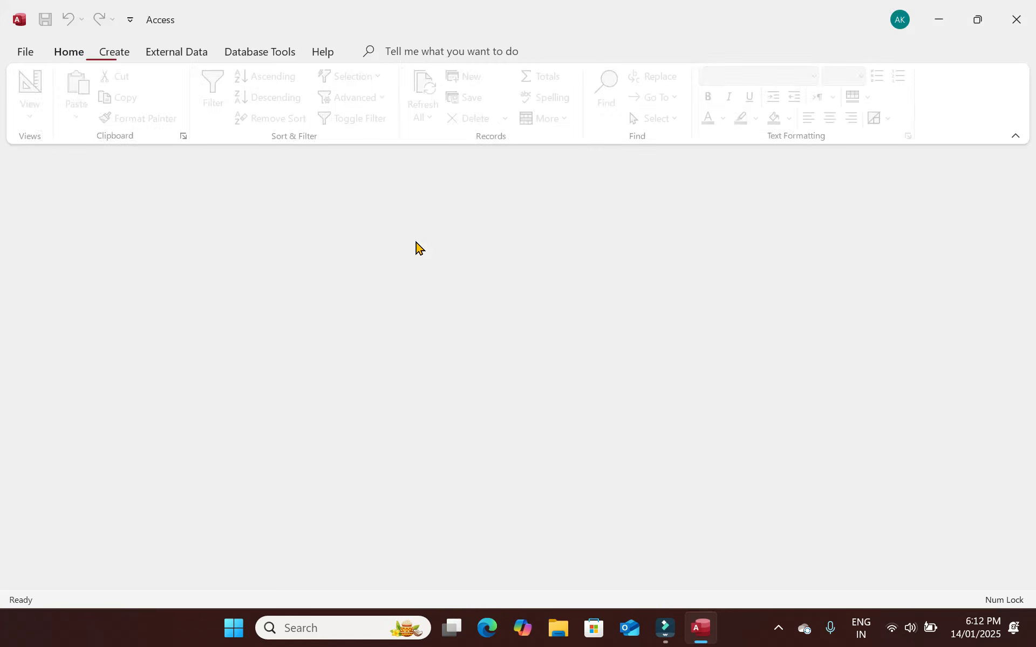
{"action": "left_click", "coordinate": [27, 54]}
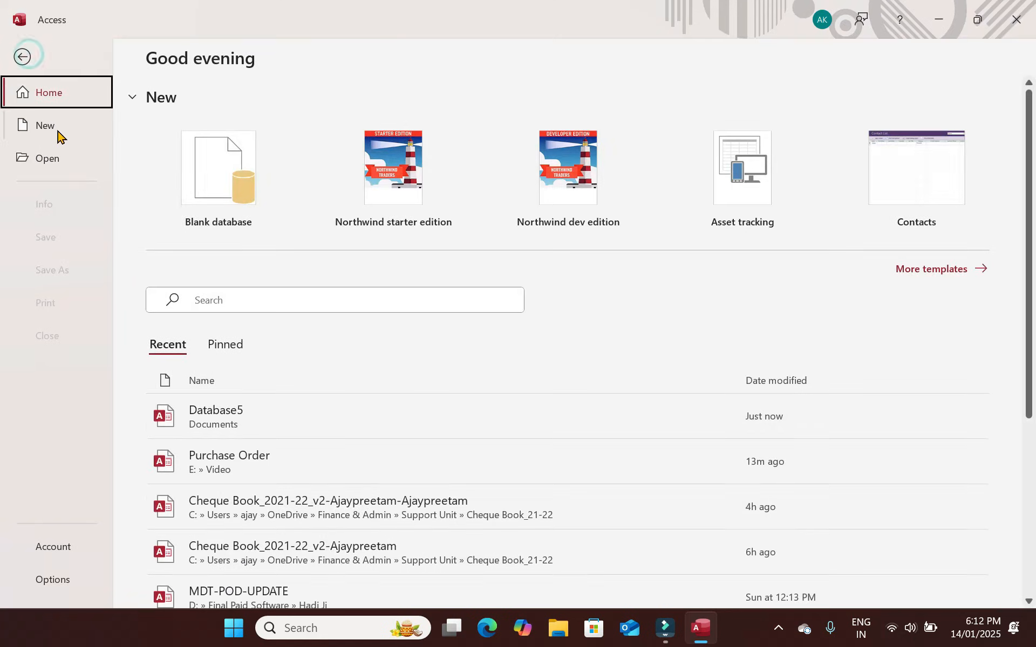
Create a blank database named AccessApp.accdb in the E:\My Access App folder.
{"action": "left_click", "coordinate": [58, 132]}
{"action": "left_click", "coordinate": [248, 174]}
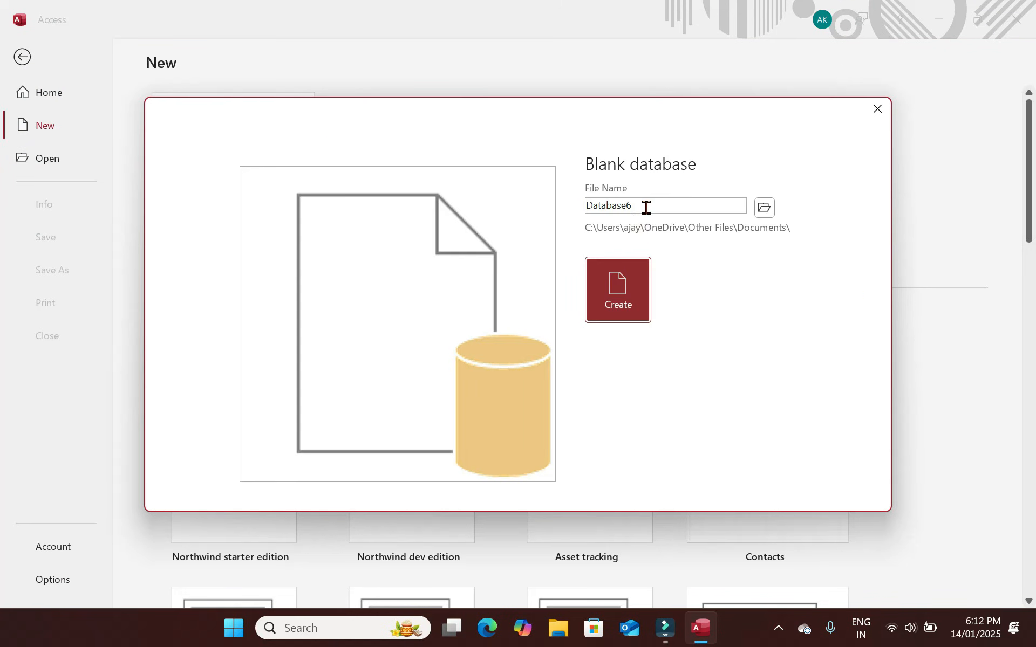
{"action": "left_click", "coordinate": [767, 210]}
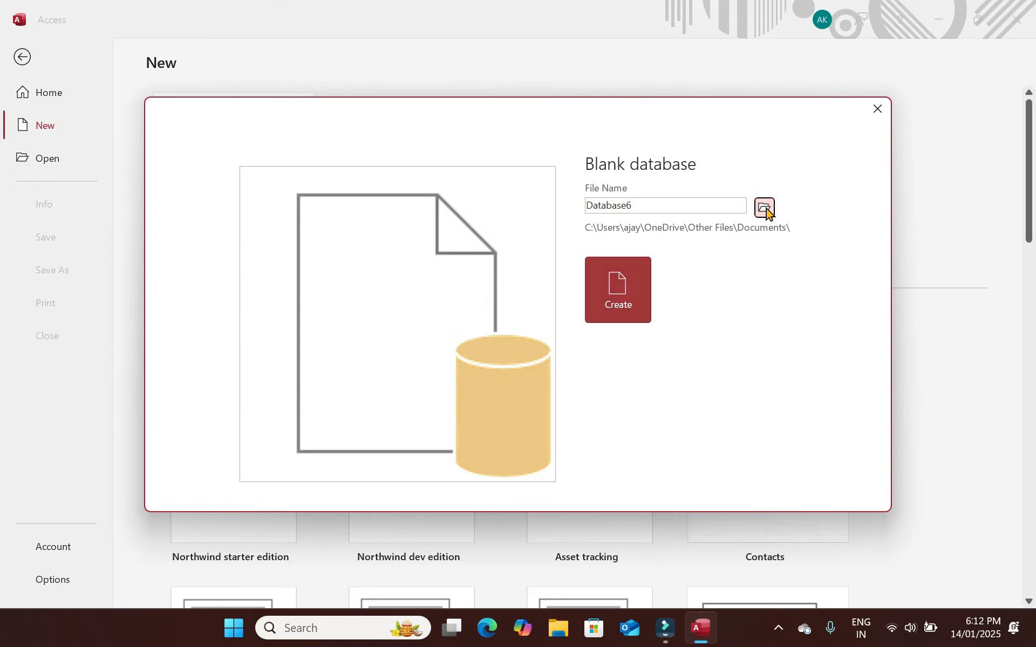
{"action": "scroll", "coordinate": [76, 203], "scroll_direction": "down", "scroll_amount": 5}
{"action": "left_click", "coordinate": [108, 156]}
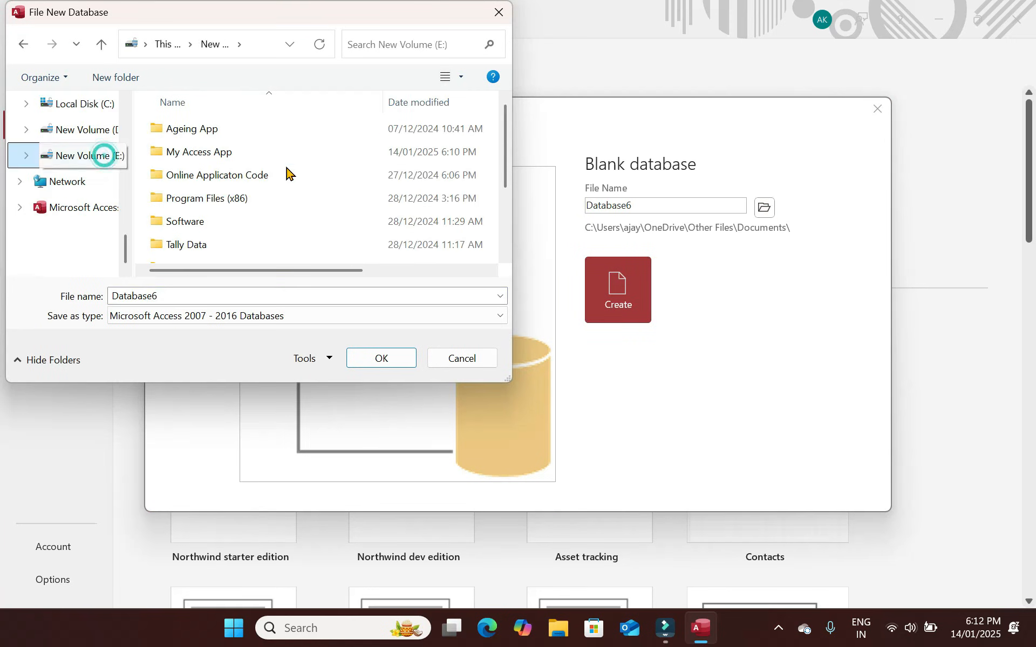
{"action": "double_click", "coordinate": [210, 153]}
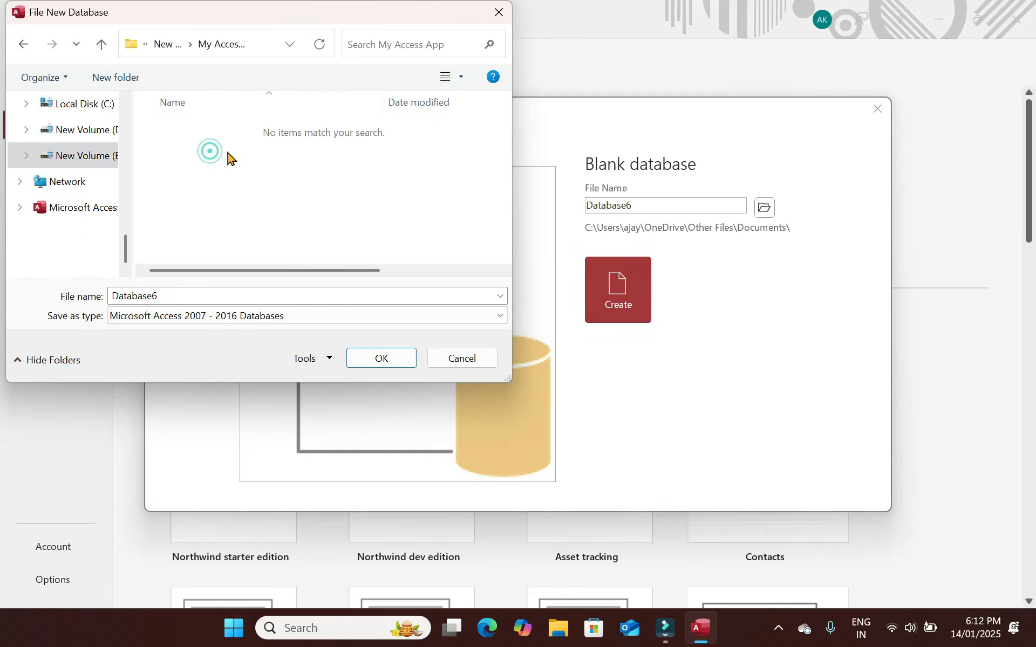
{"action": "double_click", "coordinate": [185, 296]}
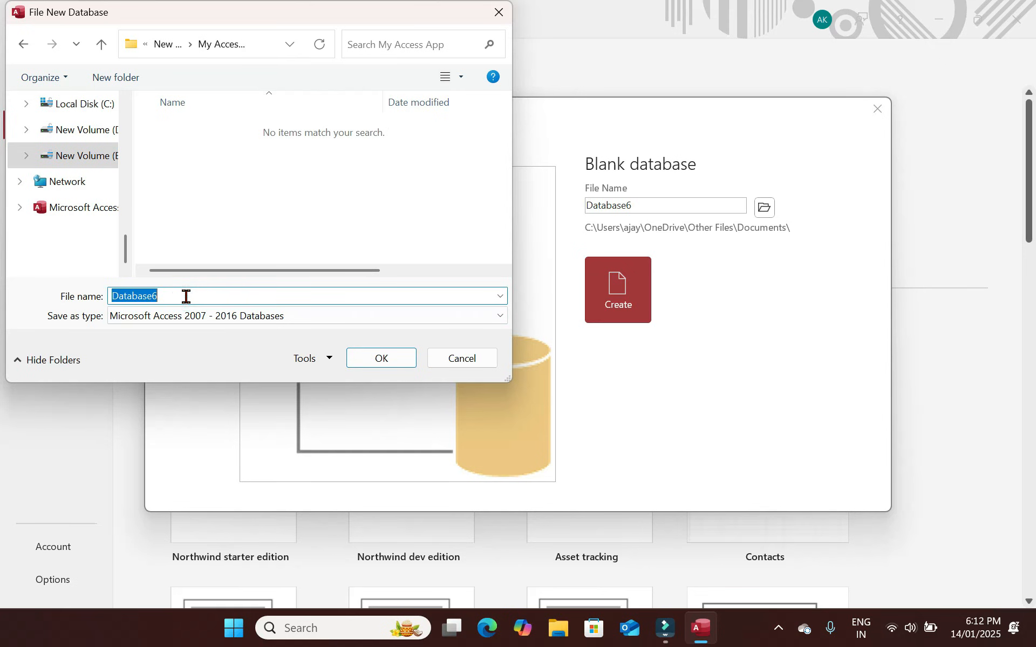
{"action": "type", "text": "AccessApp"}
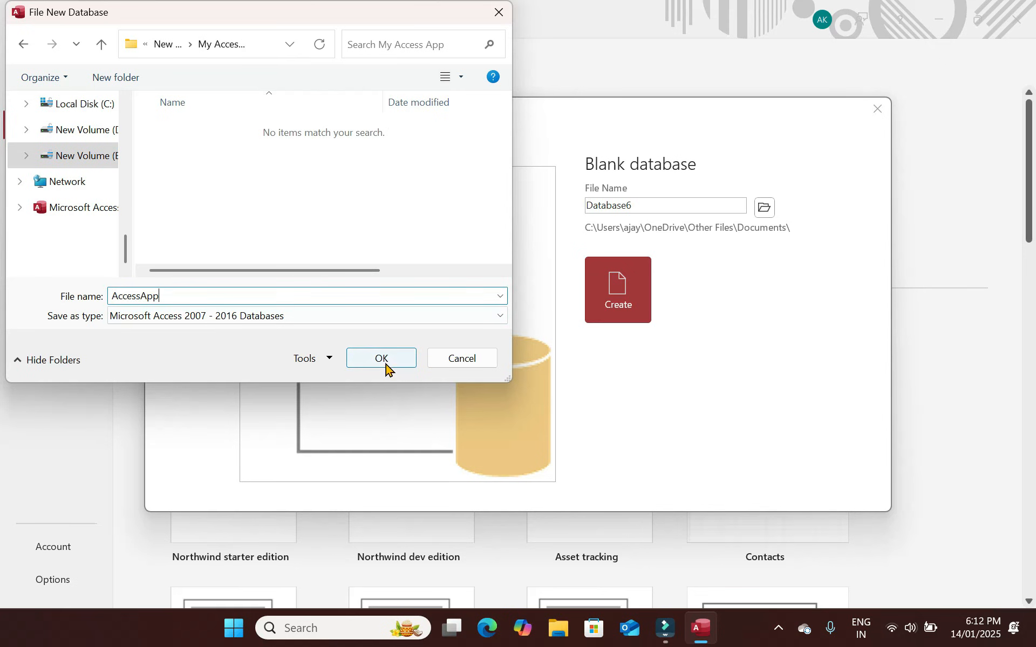
{"action": "left_click", "coordinate": [385, 360]}
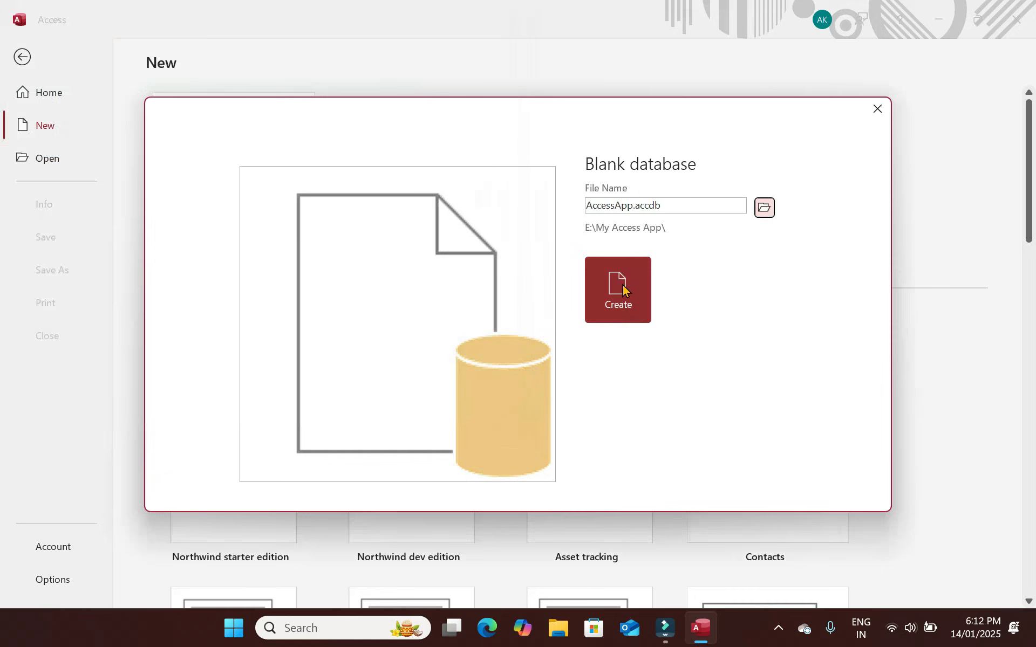
{"action": "left_click", "coordinate": [623, 290]}
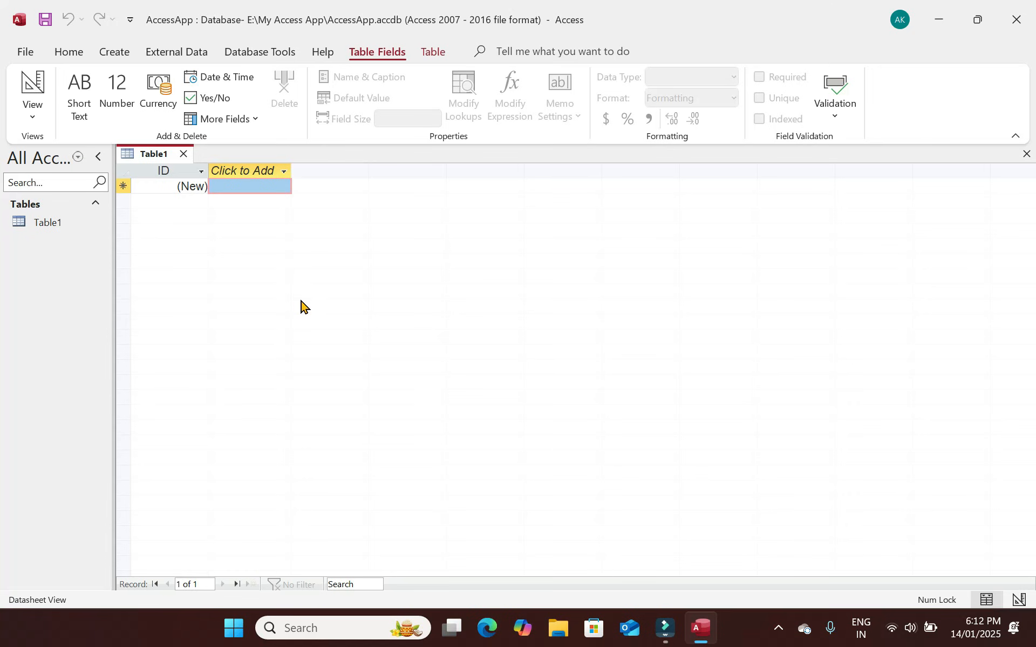
Close the default Table1 without saving it.
{"action": "left_click", "coordinate": [184, 157]}
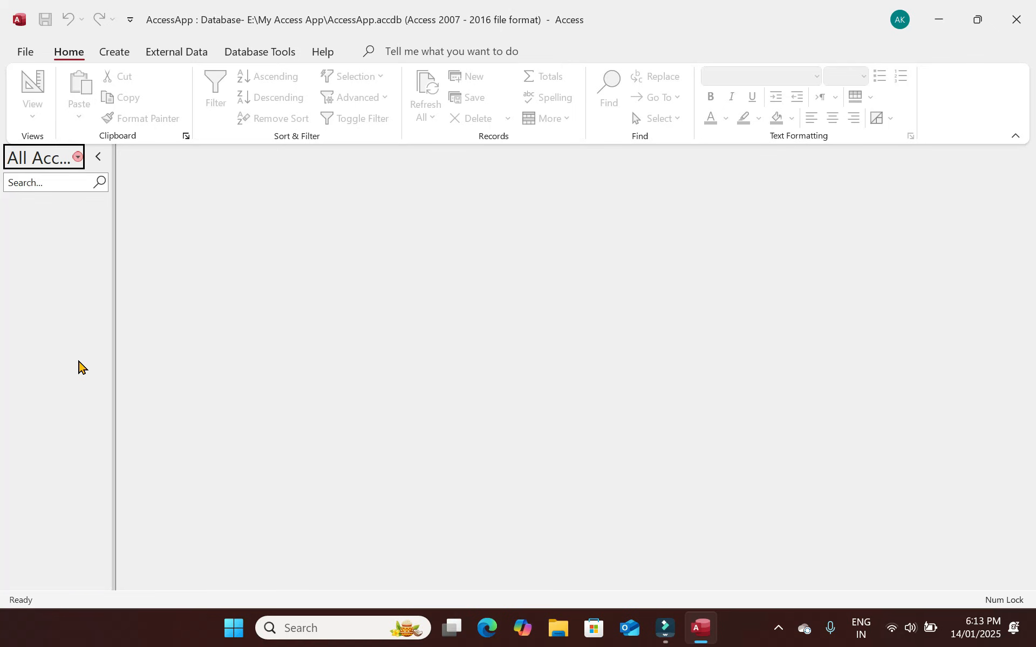
{"action": "left_click", "coordinate": [237, 629]}
Launch Excel with blank workbook Book1, select A1:L1, and switch back to Access.
{"action": "type", "text": "excel"}
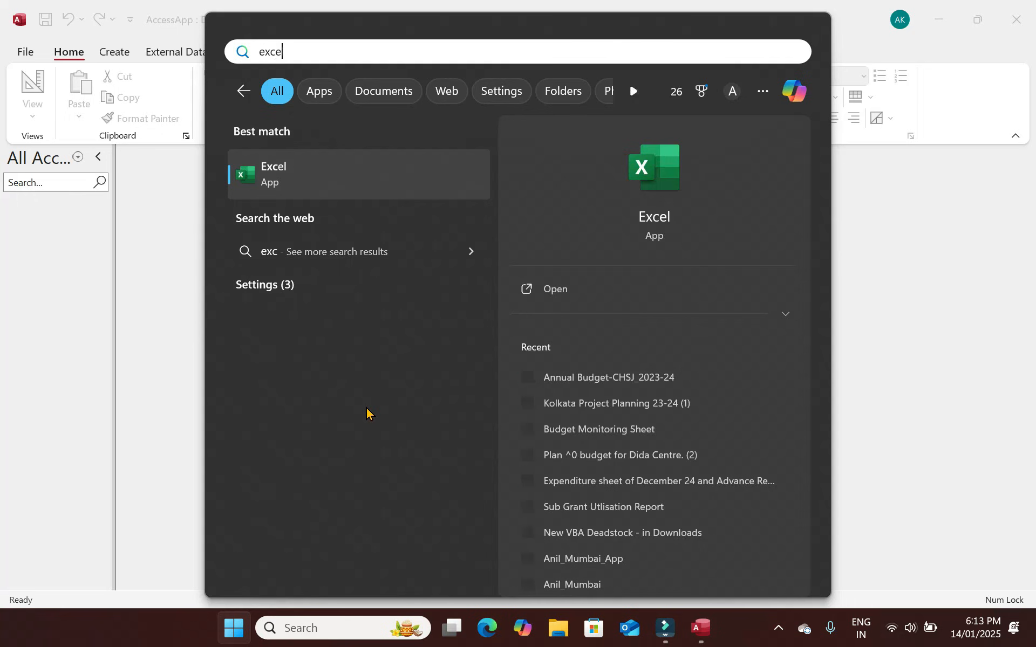
{"action": "key", "text": "Return"}
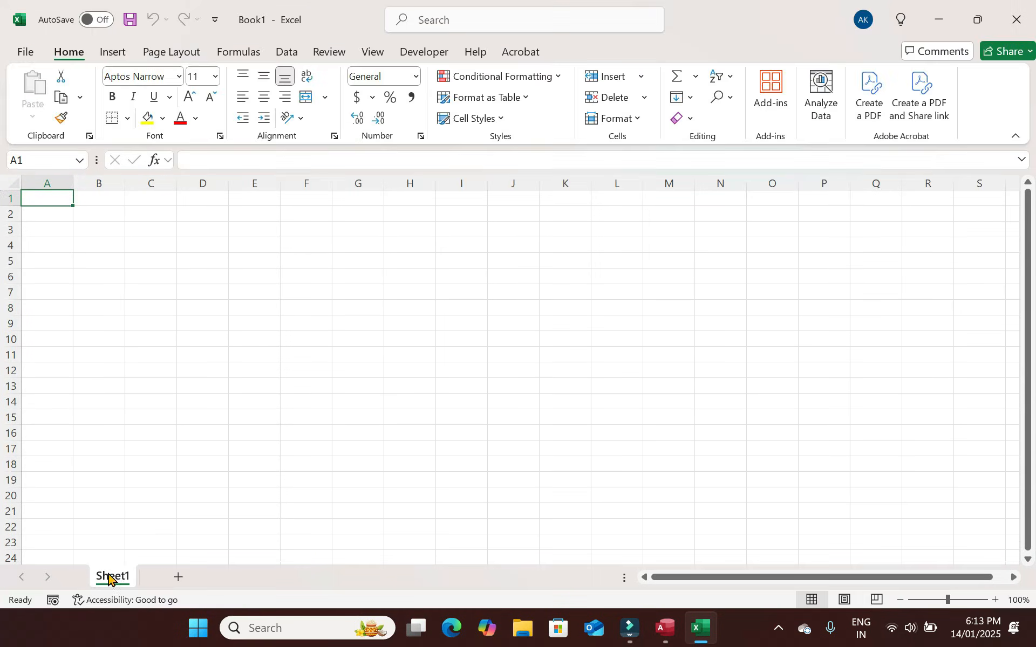
{"action": "key", "text": "alt+Tab"}
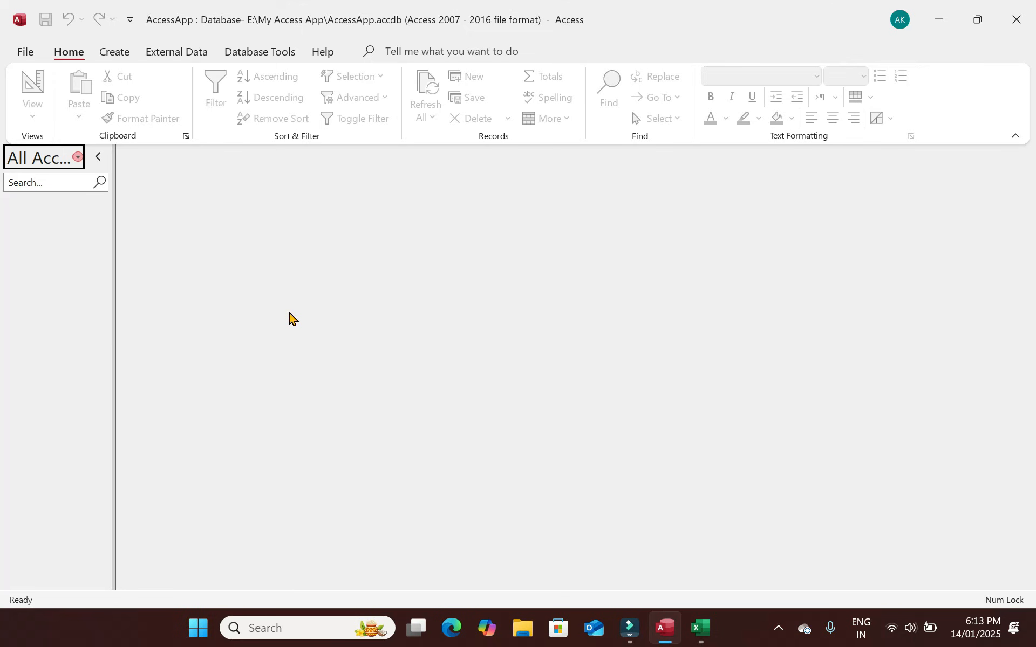
{"action": "key", "text": "alt+Tab"}
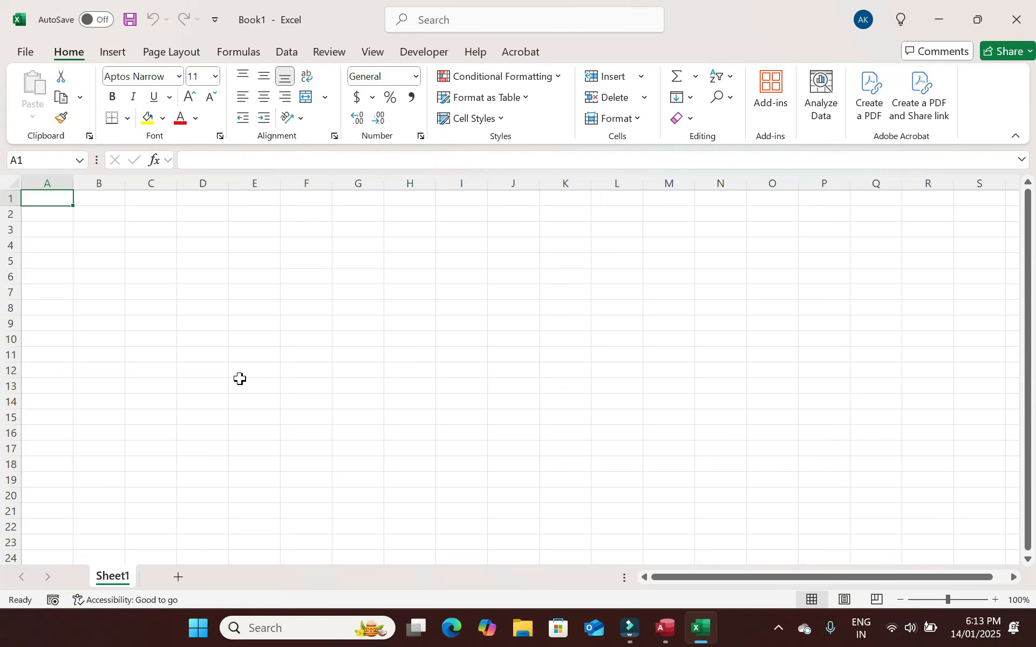
{"action": "key", "text": "shift+Right"}
{"action": "key", "text": "shift+Right"}
{"action": "key", "text": "shift+Right"}
{"action": "key", "text": "shift+Right"}
{"action": "key", "text": "shift+Right"}
{"action": "key", "text": "shift+Right"}
{"action": "key", "text": "shift+Right"}
{"action": "key", "text": "shift+Right"}
{"action": "key", "text": "shift+Right"}
{"action": "key", "text": "shift+Right"}
{"action": "key", "text": "shift+Right"}
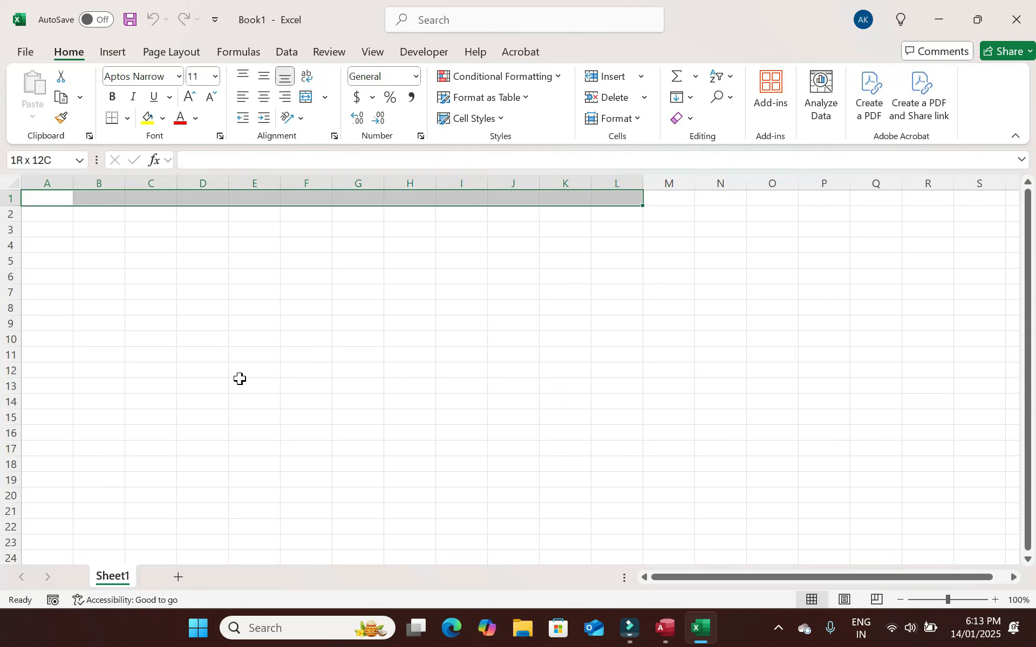
{"action": "key", "text": "alt+Tab"}
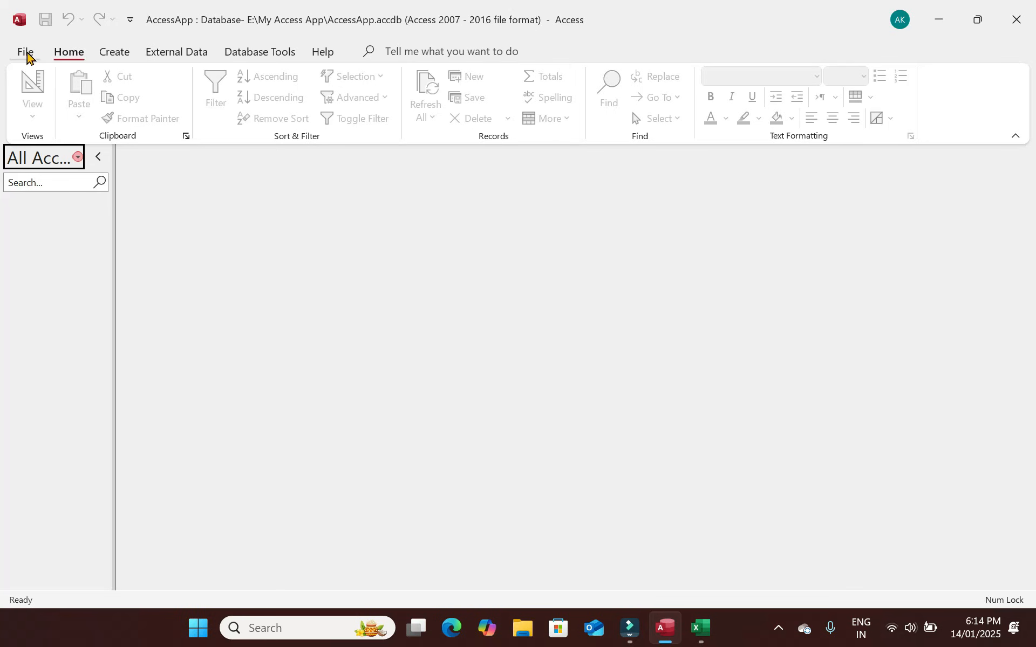
Switch the Access ribbon to the Create tab.
{"action": "left_click", "coordinate": [120, 53]}
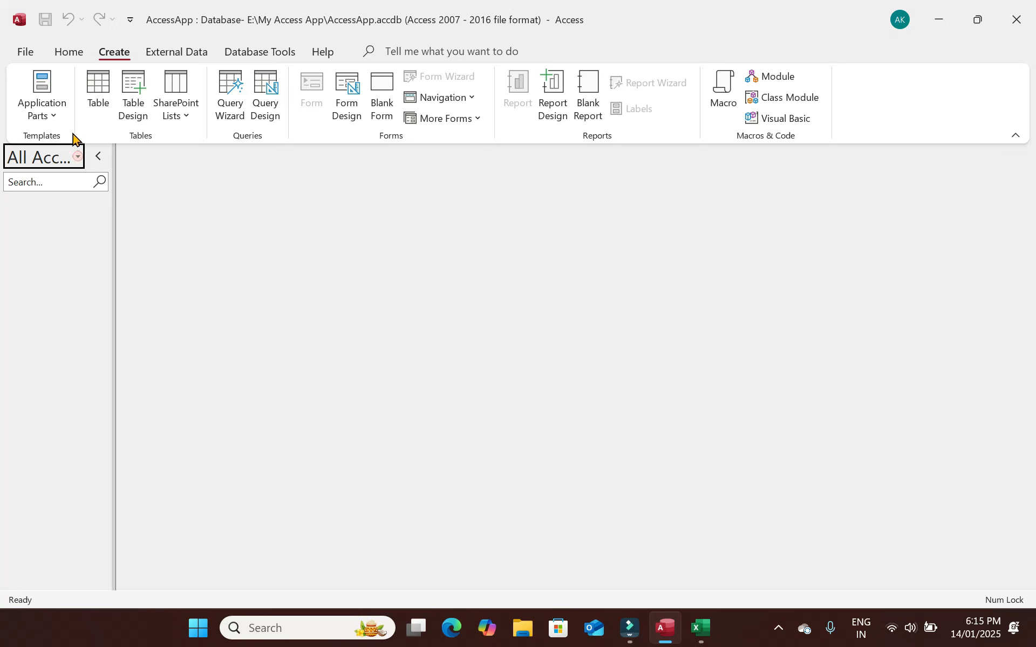
Create a new table and save it as VendorTbl.
{"action": "left_click", "coordinate": [97, 87]}
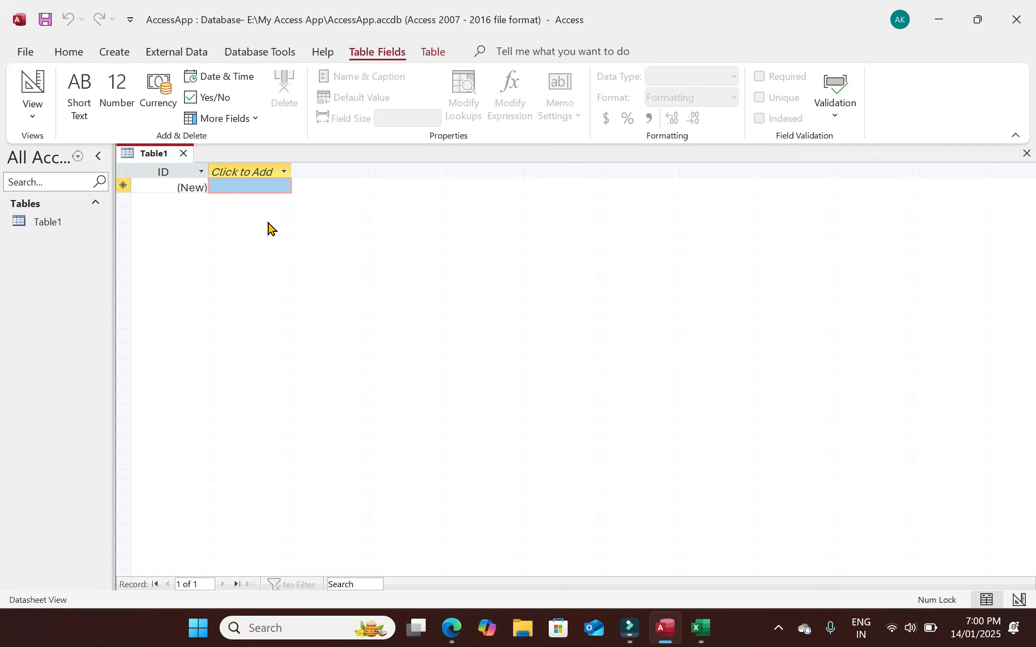
{"action": "key", "text": "ctrl+s"}
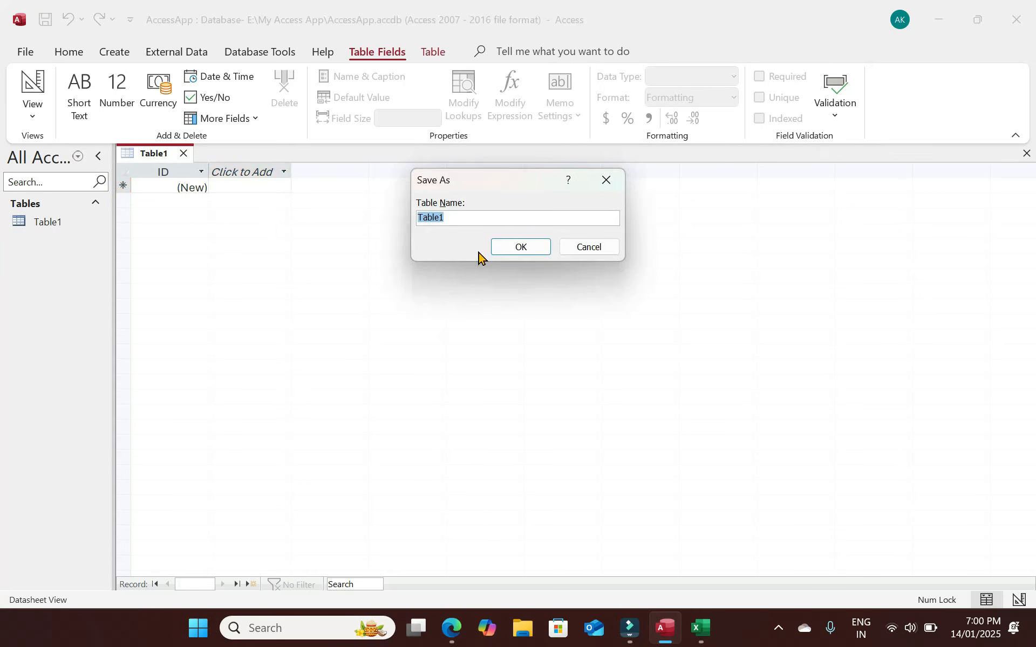
{"action": "type", "text": "Vne"}
{"action": "key", "text": "BackSpace"}
{"action": "key", "text": "BackSpace"}
{"action": "type", "text": "EndorTbl"}
{"action": "key", "text": "Return"}
In Design View, add the VendorID AutoNumber and Vendor Name text fields.
{"action": "left_click", "coordinate": [33, 85]}
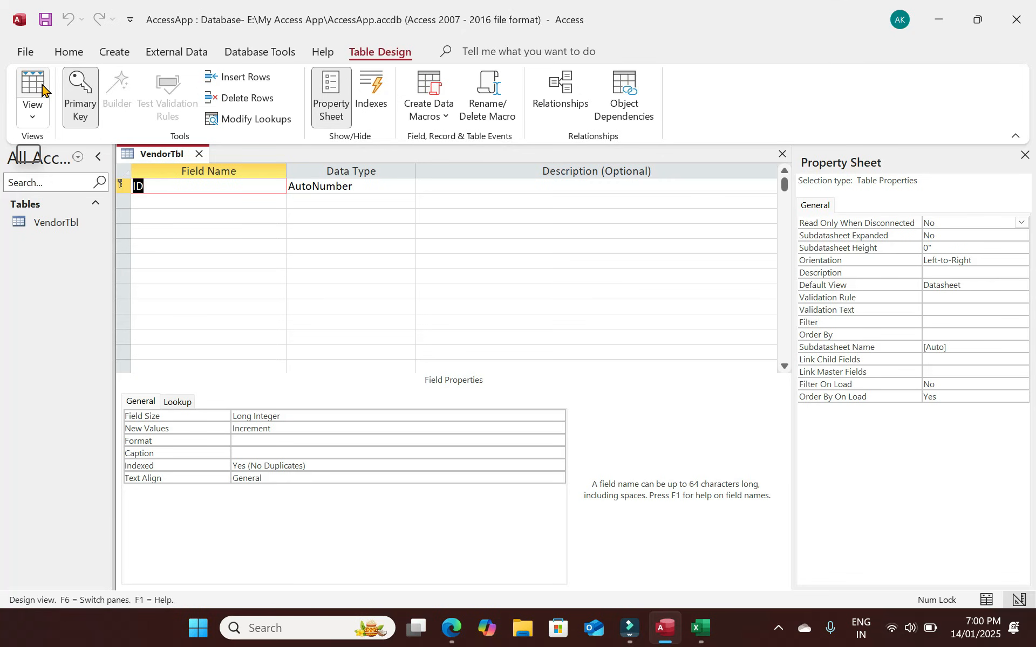
{"action": "type", "text": "VendorID"}
{"action": "key", "text": "Tab"}
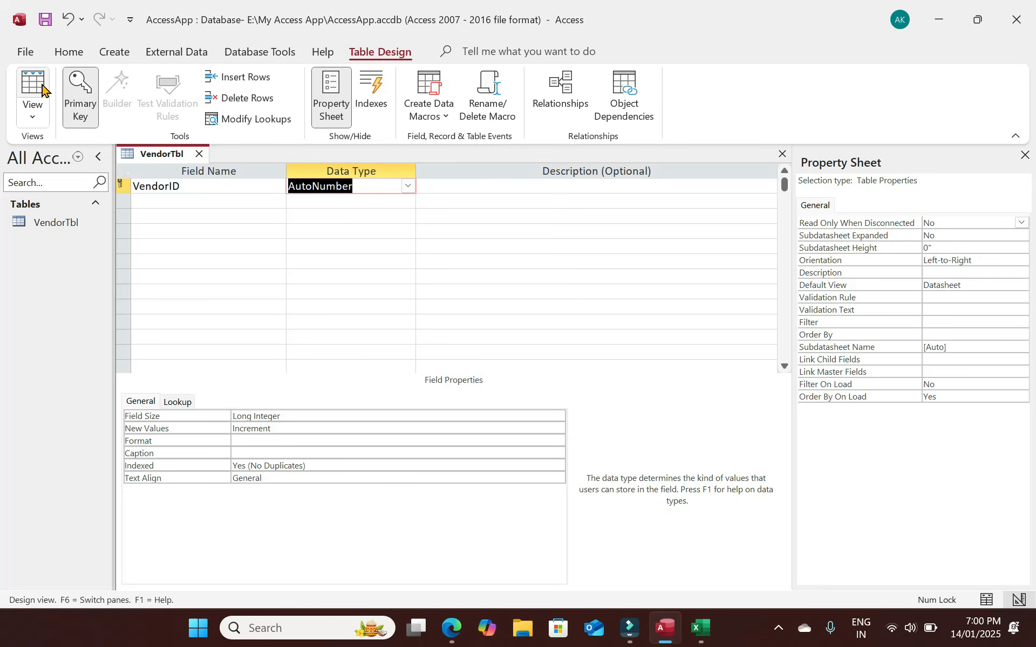
{"action": "key", "text": "Tab"}
{"action": "key", "text": "Tab"}
{"action": "type", "text": "Name"}
{"action": "key", "text": "BackSpace"}
{"action": "key", "text": "BackSpace"}
{"action": "key", "text": "BackSpace"}
{"action": "key", "text": "BackSpace"}
{"action": "type", "text": "Vendor Name"}
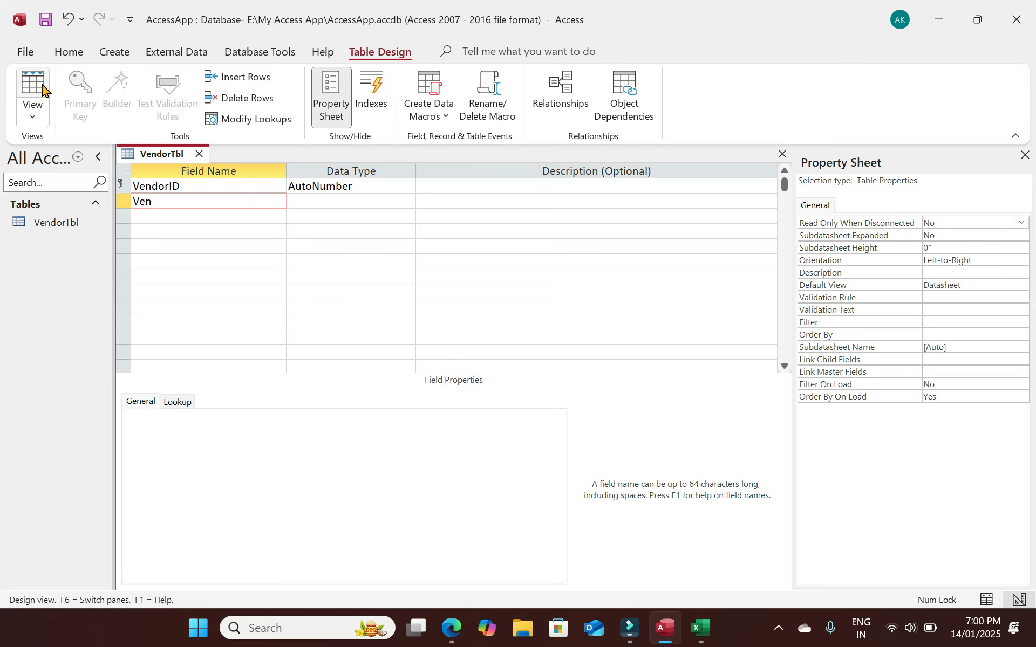
{"action": "key", "text": "Tab"}
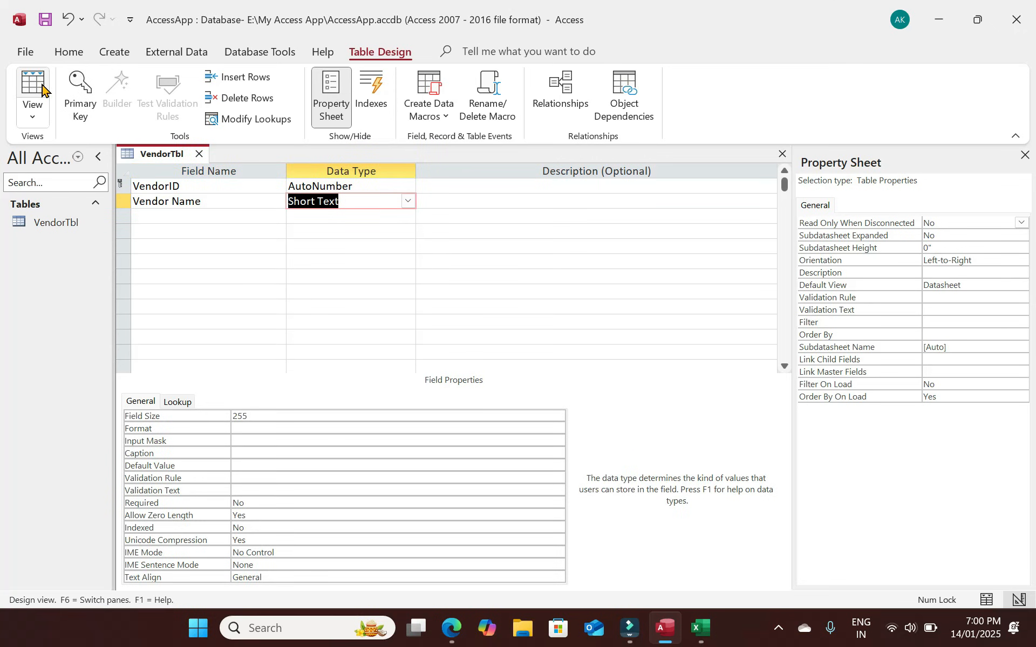
{"action": "key", "text": "Tab"}
Add the Address, Contact, Email and GST text fields to VendorTbl.
{"action": "key", "text": "Tab"}
{"action": "type", "text": "Adr"}
{"action": "key", "text": "BackSpace"}
{"action": "key", "text": "BackSpace"}
{"action": "type", "text": "ddress"}
{"action": "key", "text": "Tab"}
{"action": "key", "text": "Tab"}
{"action": "key", "text": "Tab"}
{"action": "type", "text": "Contac"}
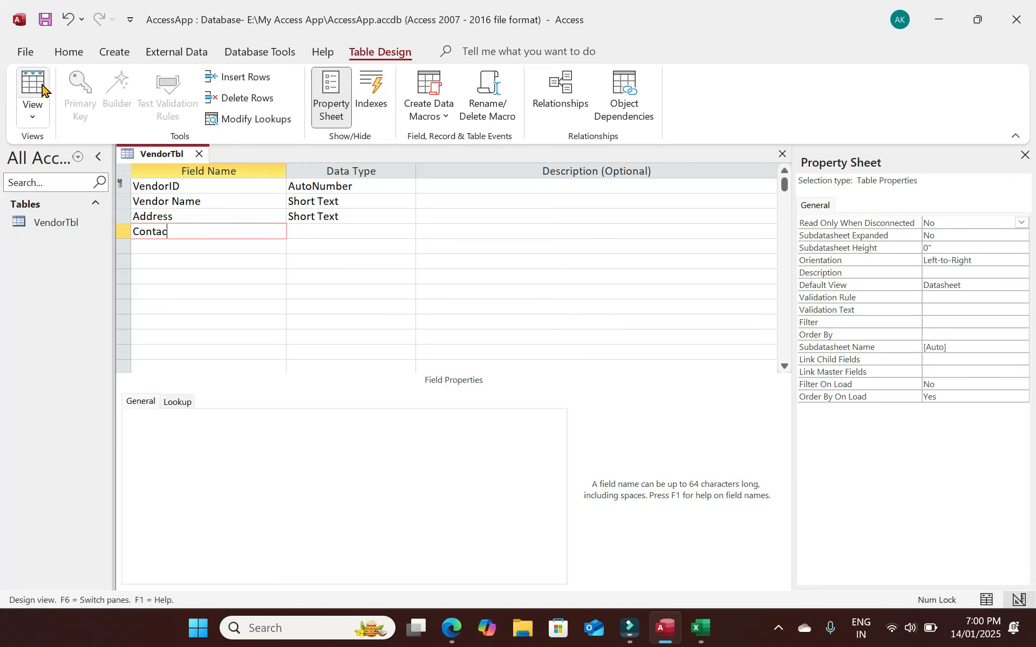
{"action": "type", "text": "t"}
{"action": "key", "text": "Tab"}
{"action": "key", "text": "Tab"}
{"action": "key", "text": "Tab"}
{"action": "type", "text": "Email"}
{"action": "key", "text": "Tab"}
{"action": "key", "text": "Tab"}
{"action": "key", "text": "Tab"}
{"action": "type", "text": "GST"}
{"action": "key", "text": "Tab"}
{"action": "key", "text": "Tab"}
Check VendorTbl in Datasheet View and close the table.
{"action": "left_click", "coordinate": [32, 89]}
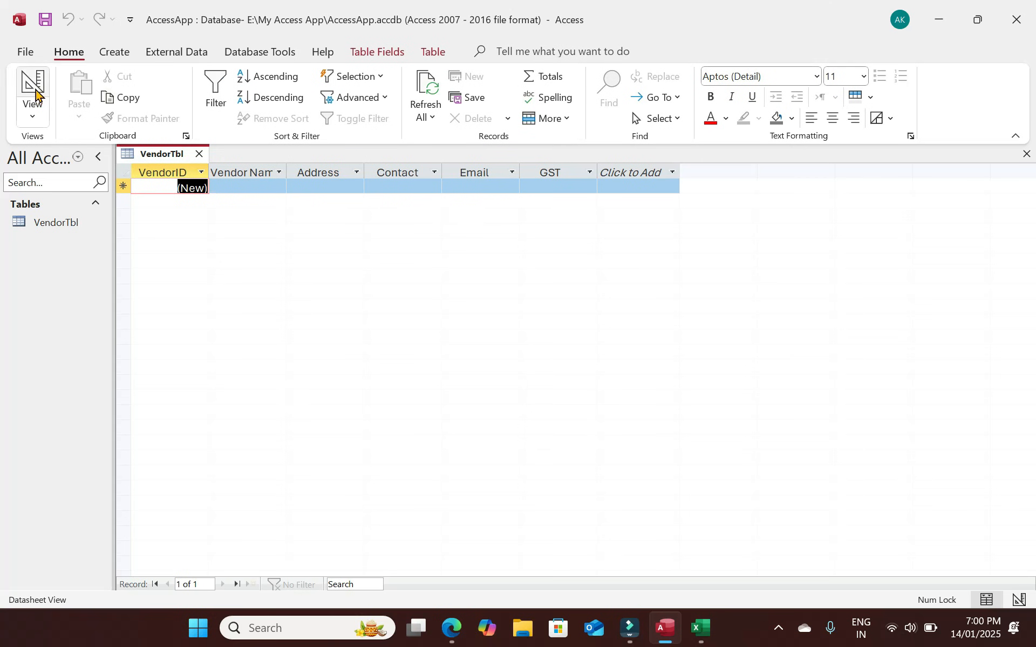
{"action": "left_click", "coordinate": [32, 92]}
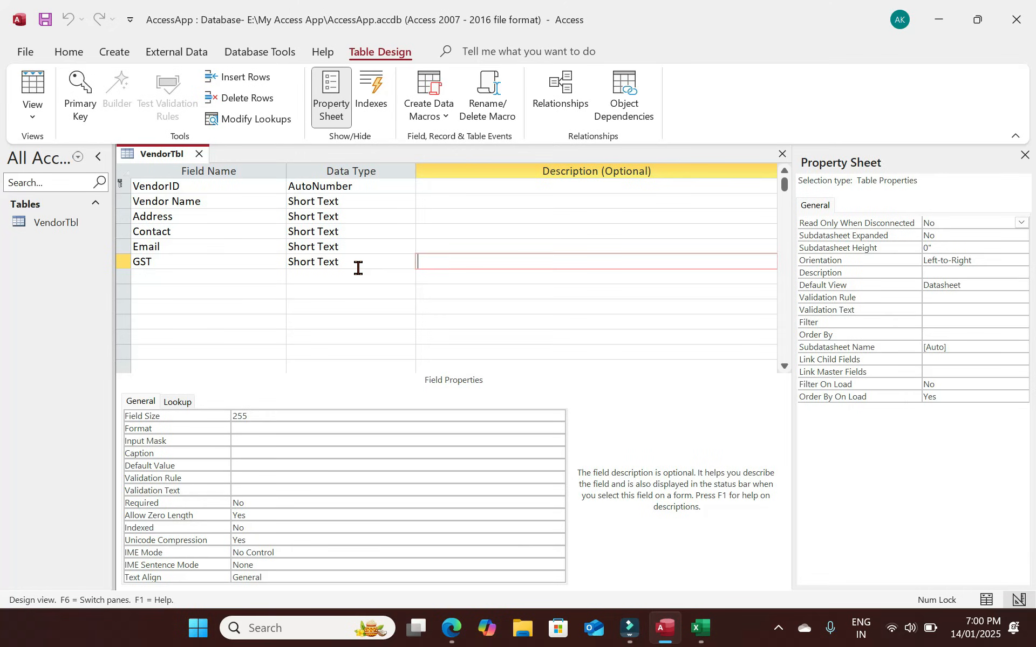
{"action": "left_click", "coordinate": [32, 89]}
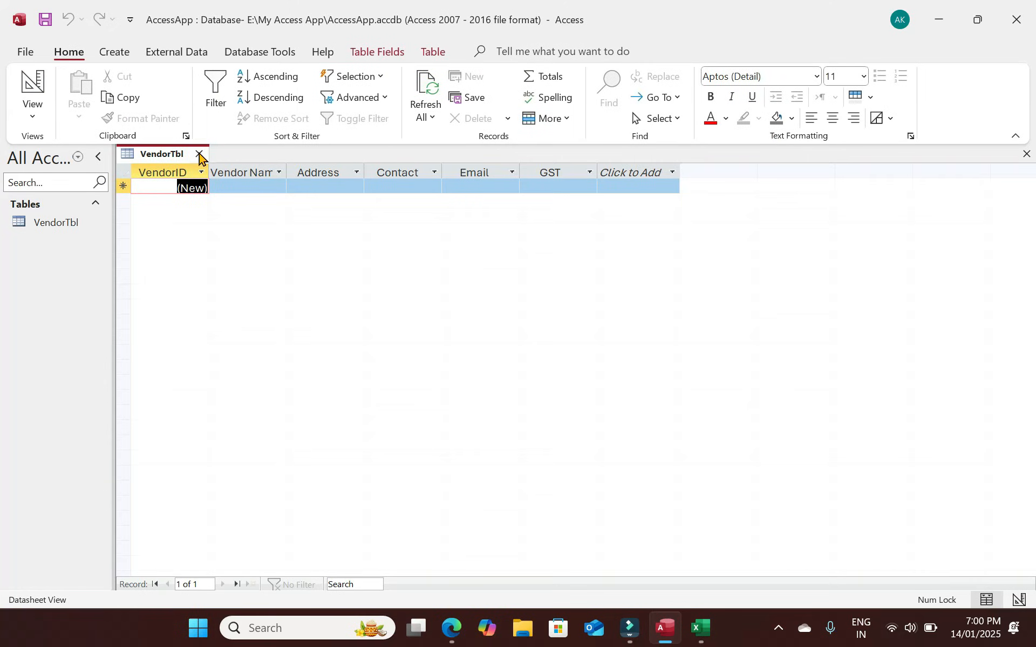
{"action": "left_click", "coordinate": [200, 156]}
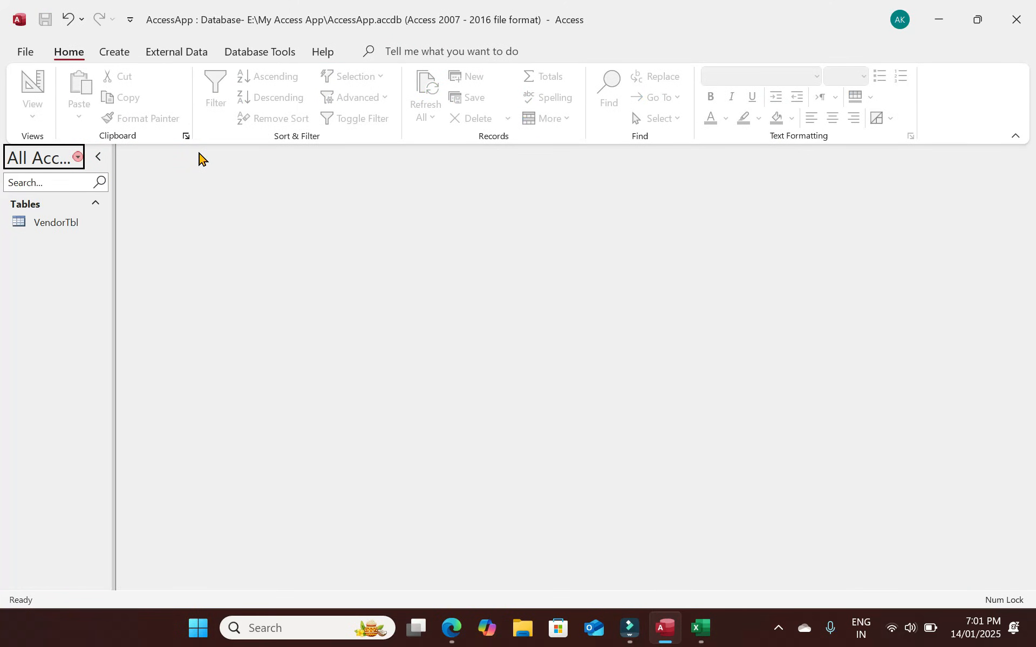
Create a new table and save it as POTbl.
{"action": "left_click", "coordinate": [114, 52]}
{"action": "left_click", "coordinate": [99, 86]}
{"action": "left_click", "coordinate": [32, 86]}
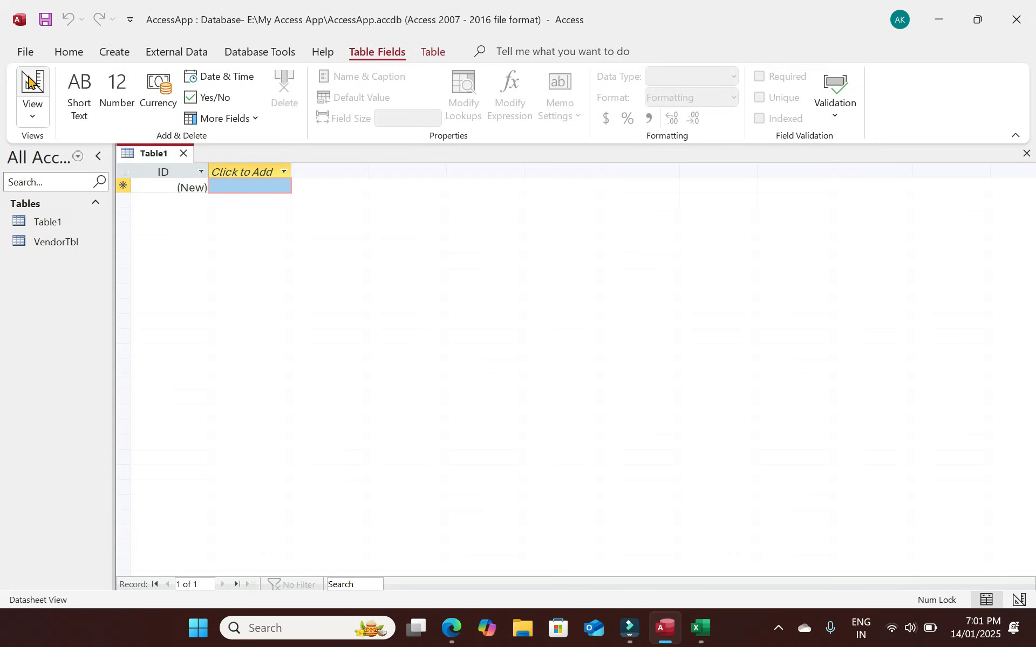
{"action": "type", "text": "POTbl"}
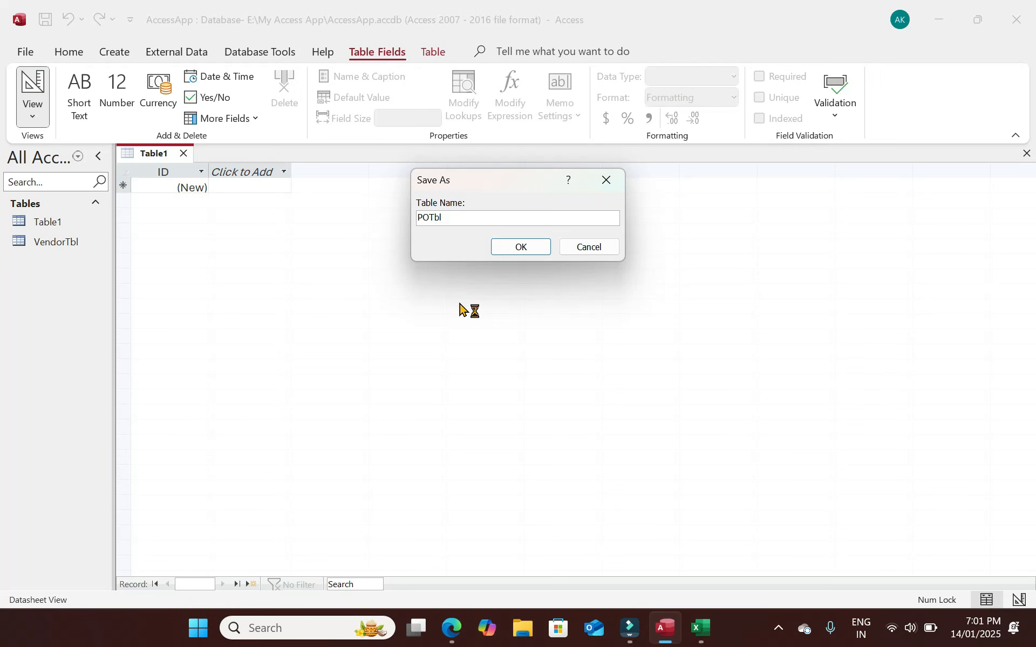
{"action": "key", "text": "Return"}
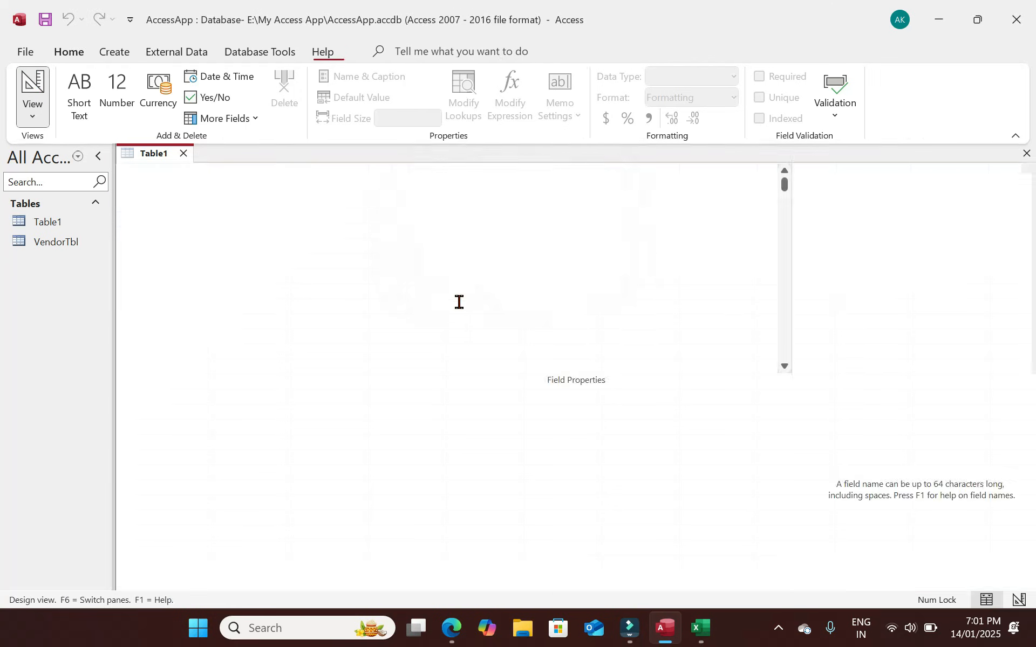
After checking VendorTbl, rename ID to POID and add a Vendor Name field.
{"action": "left_click", "coordinate": [48, 244]}
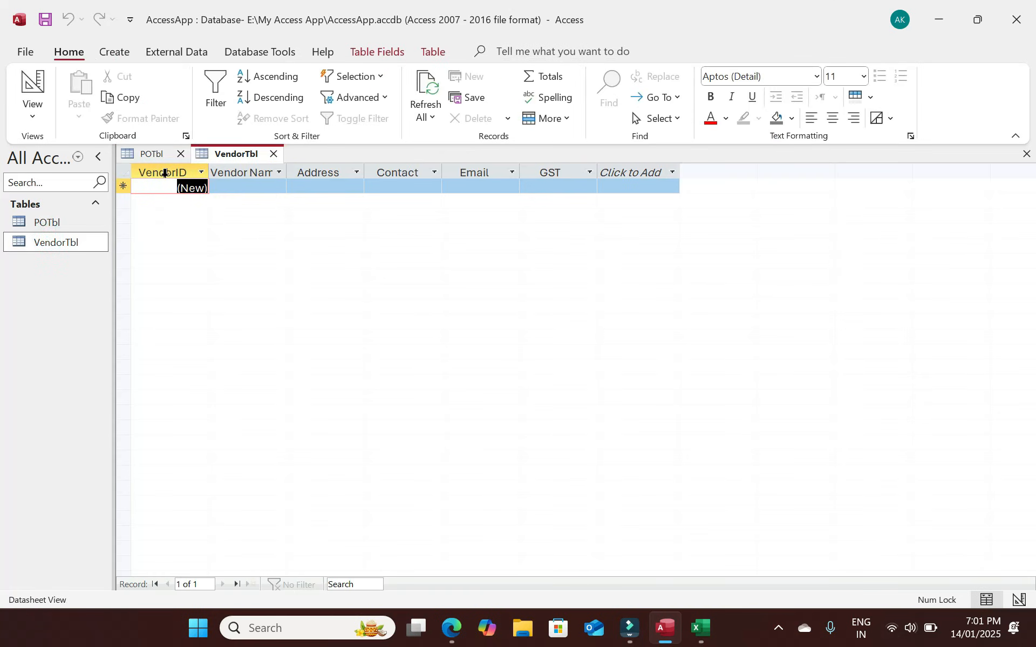
{"action": "left_click", "coordinate": [274, 154]}
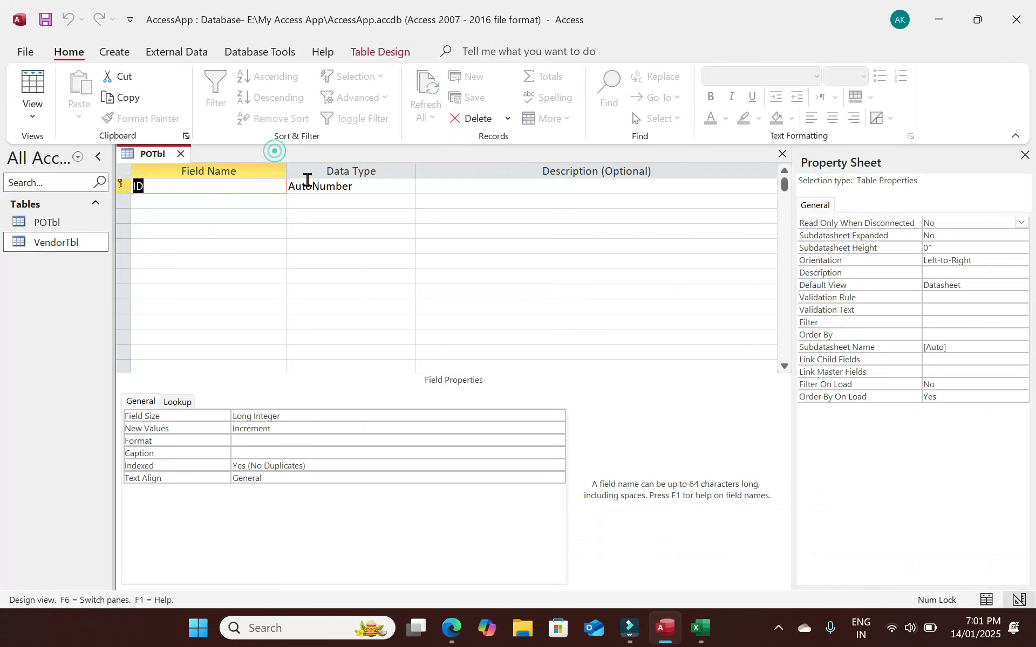
{"action": "left_click", "coordinate": [153, 185]}
{"action": "type", "text": "PO"}
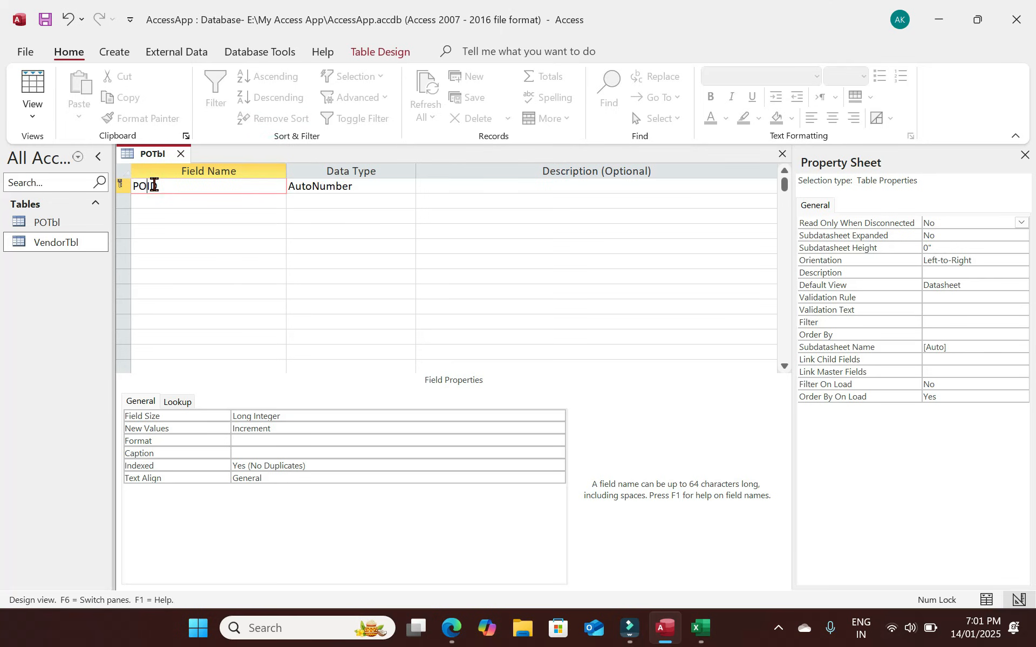
{"action": "key", "text": "Tab"}
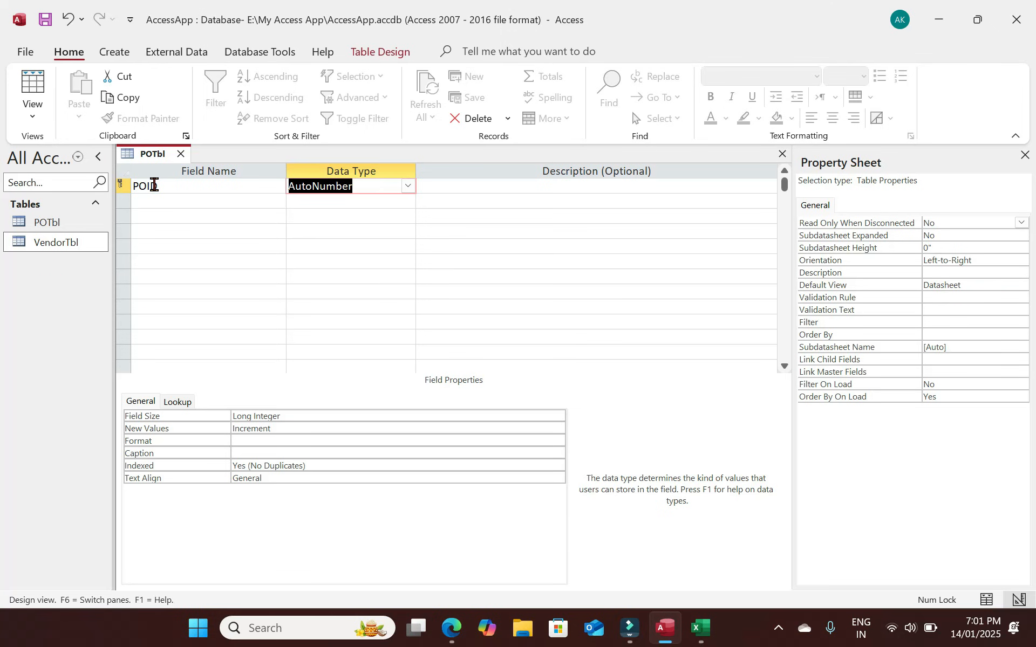
{"action": "key", "text": "Tab"}
{"action": "key", "text": "Tab"}
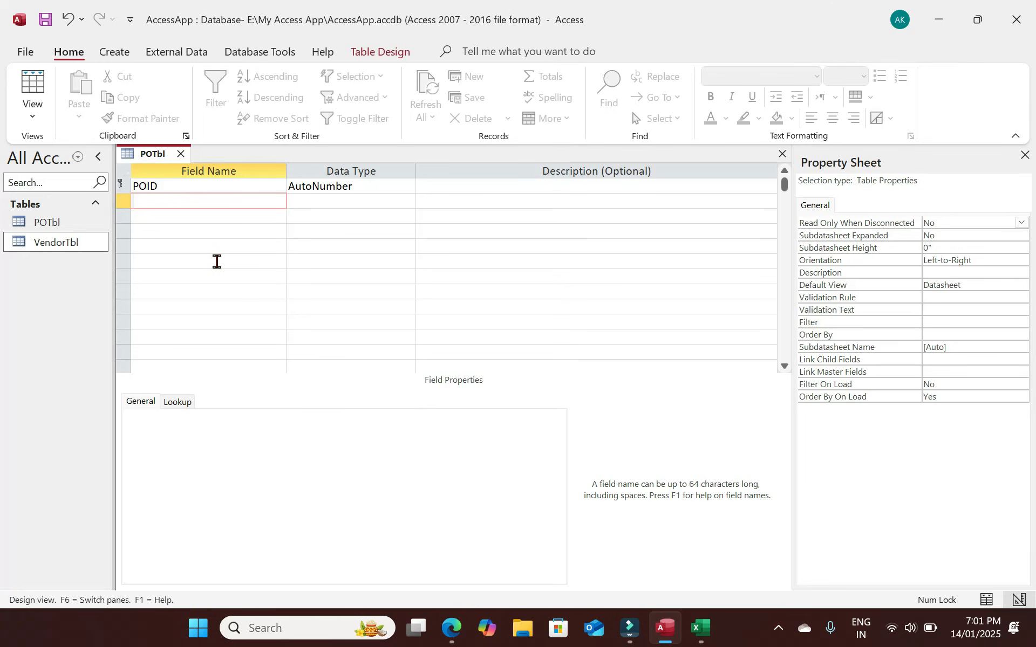
{"action": "type", "text": "Vendor Name"}
{"action": "key", "text": "Tab"}
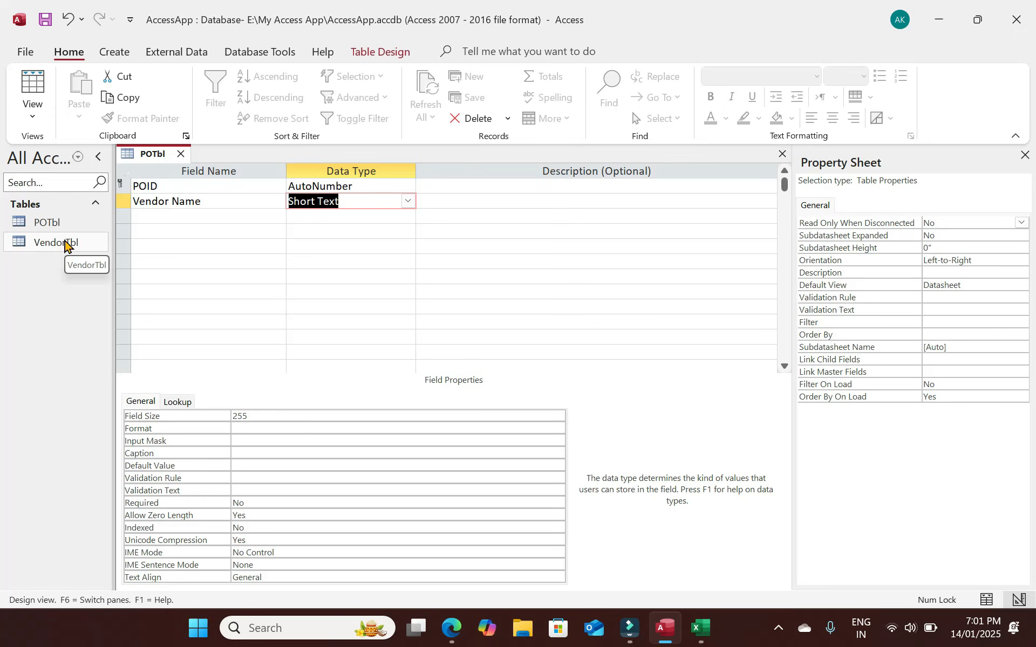
Start the Lookup Wizard for Vendor Name and get values from another table.
{"action": "left_click", "coordinate": [408, 201]}
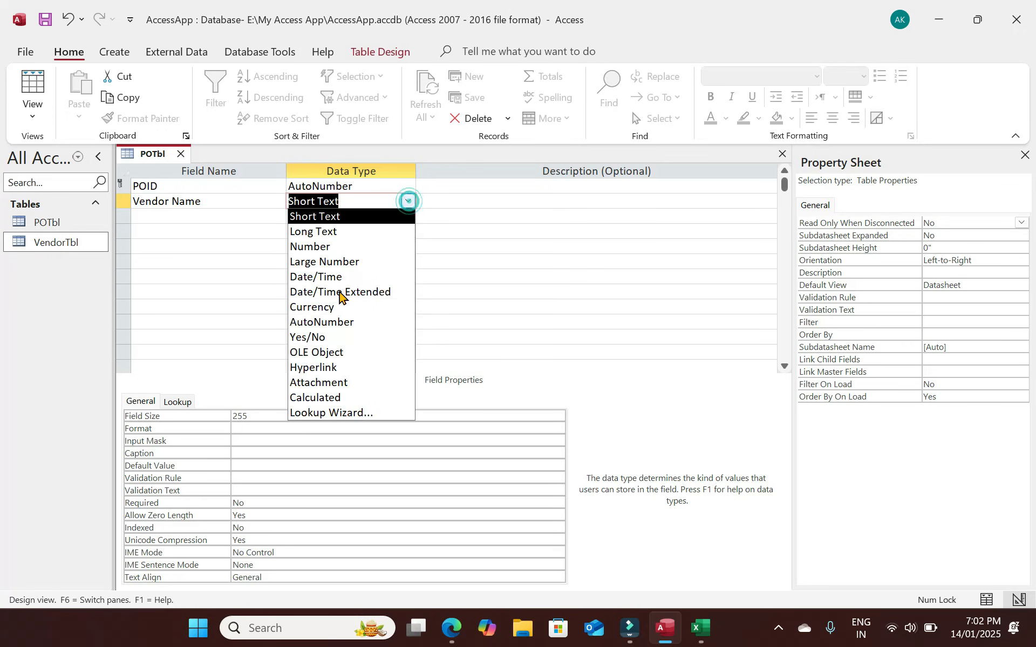
{"action": "left_click", "coordinate": [362, 413]}
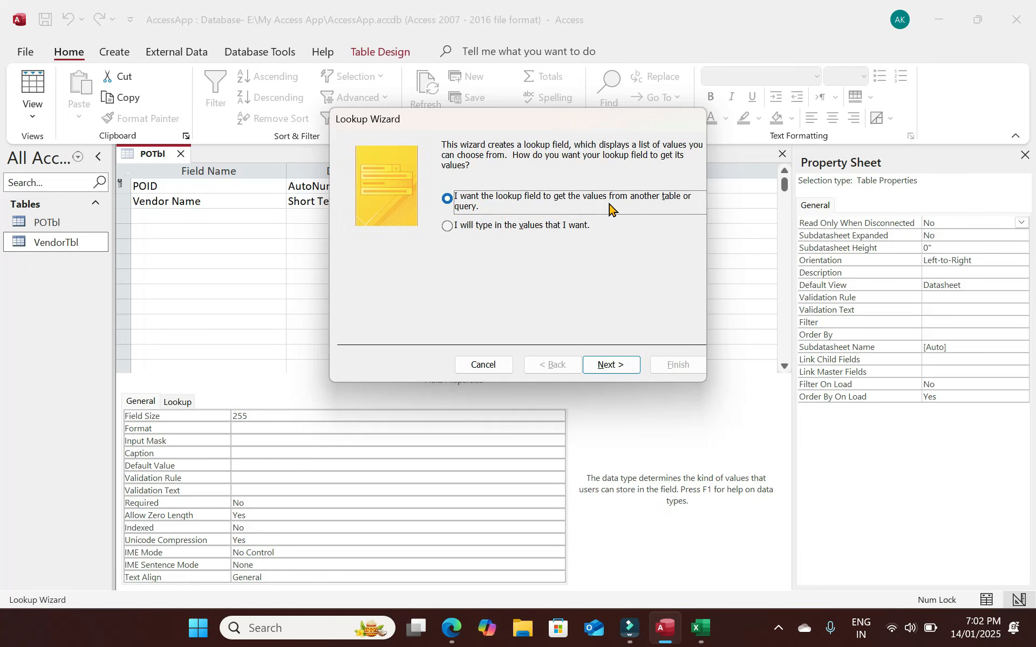
{"action": "left_click", "coordinate": [485, 229]}
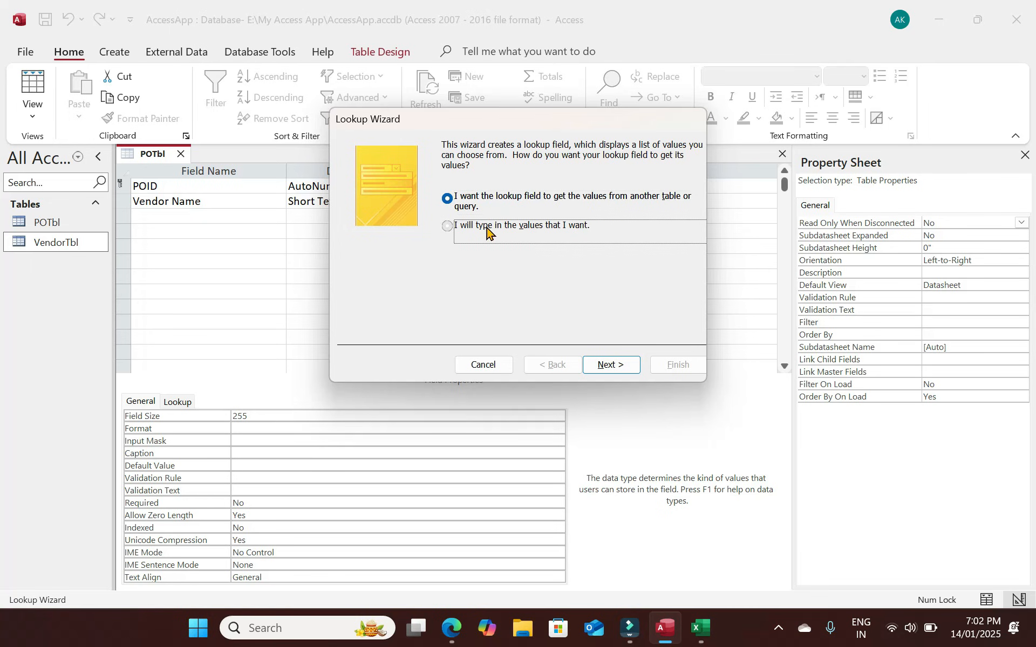
{"action": "left_click", "coordinate": [616, 366]}
{"action": "left_click", "coordinate": [385, 240]}
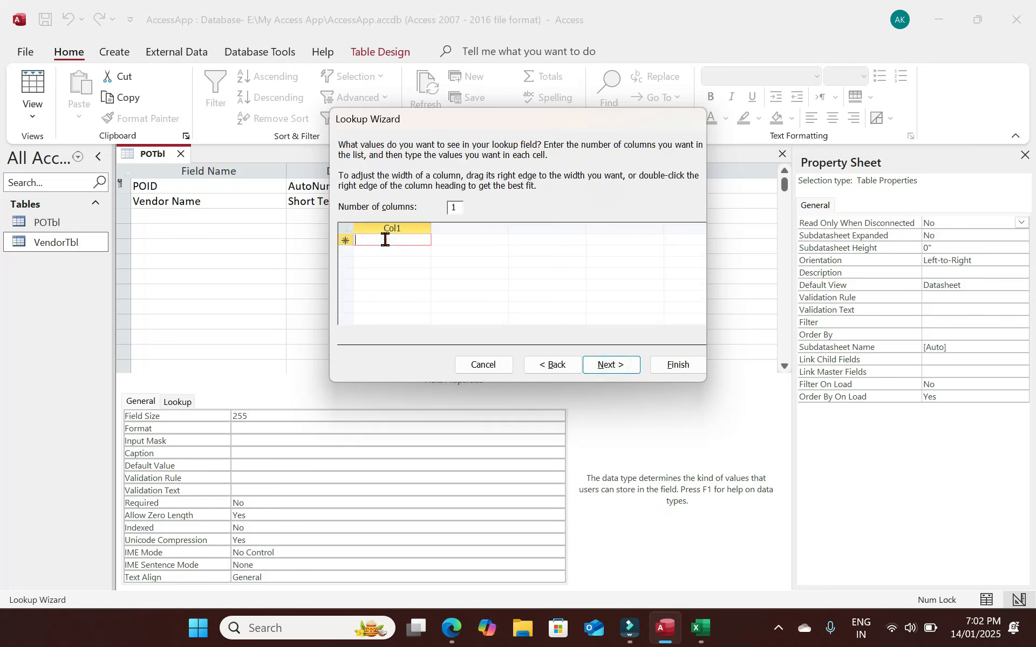
{"action": "left_click", "coordinate": [552, 366]}
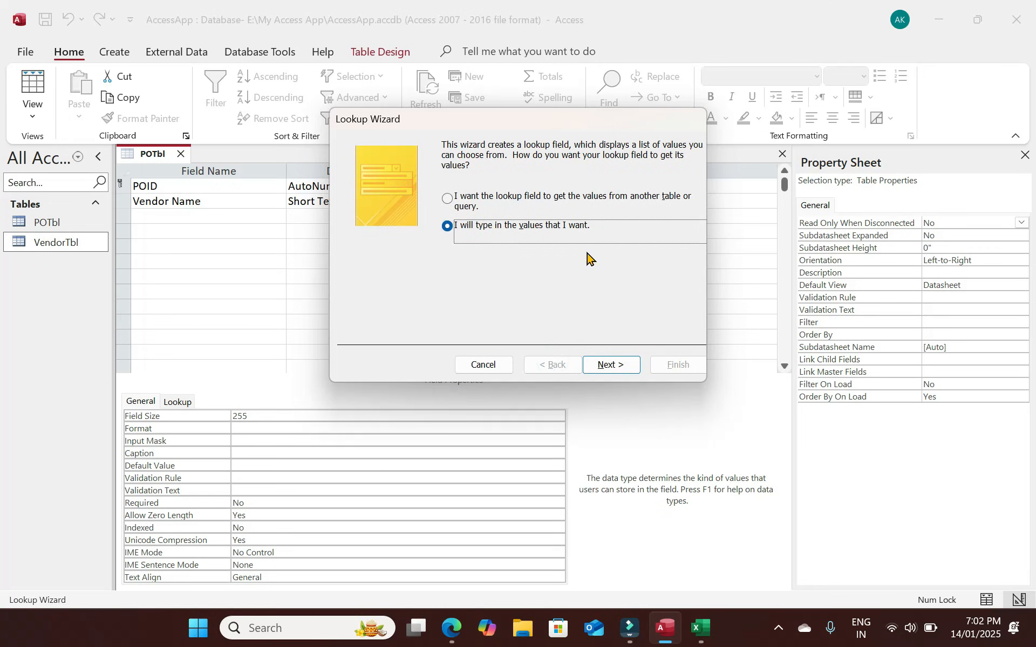
{"action": "left_click", "coordinate": [447, 199]}
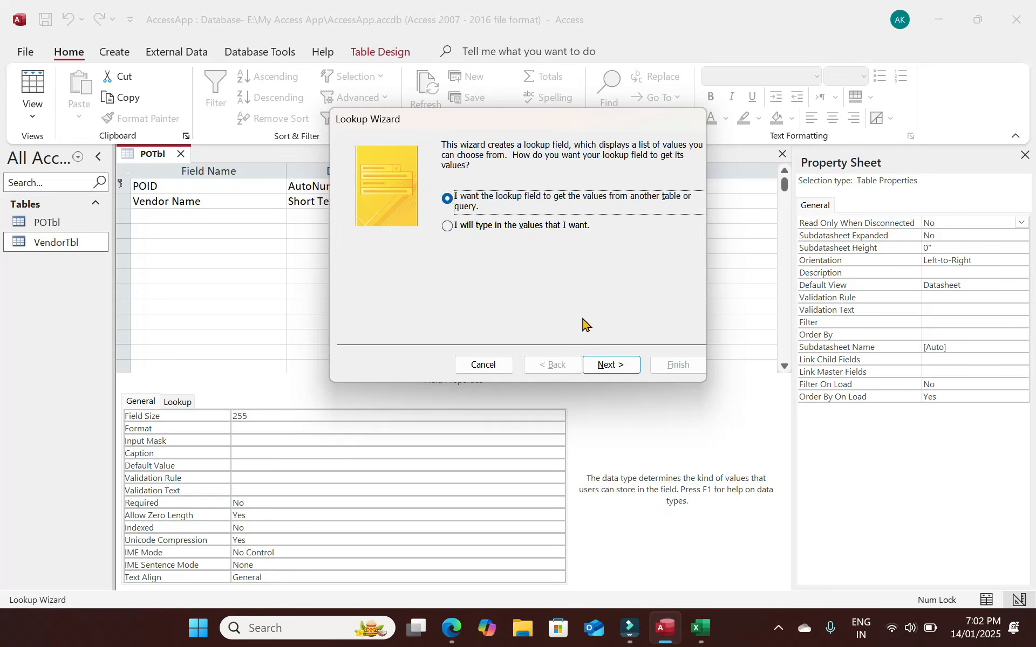
{"action": "left_click", "coordinate": [608, 367]}
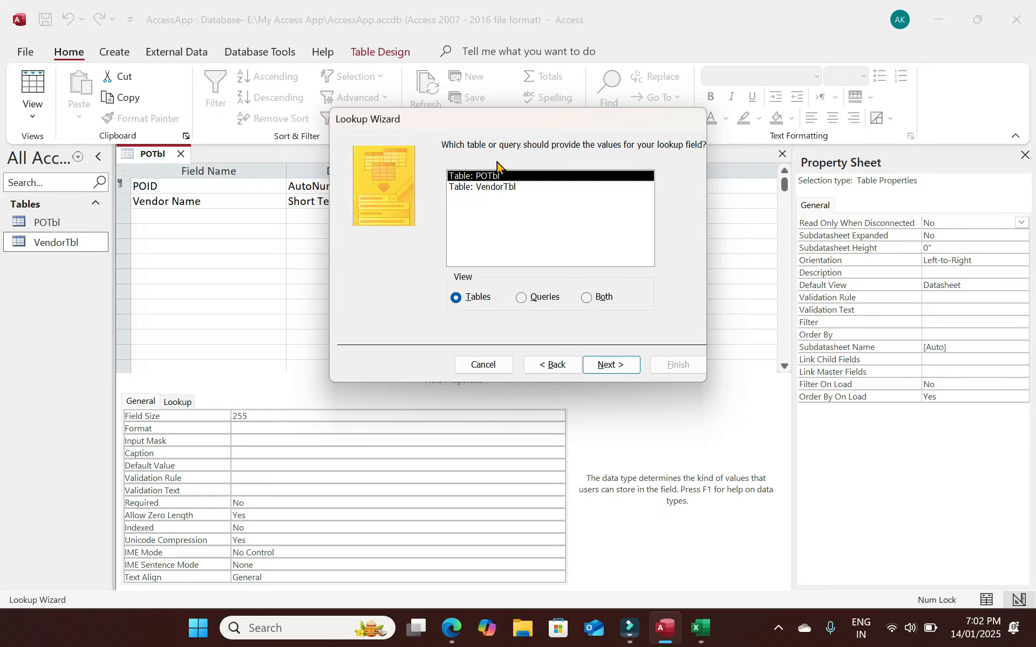
Look up Vendor Name from VendorTbl, sorted ascending, and save the table.
{"action": "left_click", "coordinate": [492, 189]}
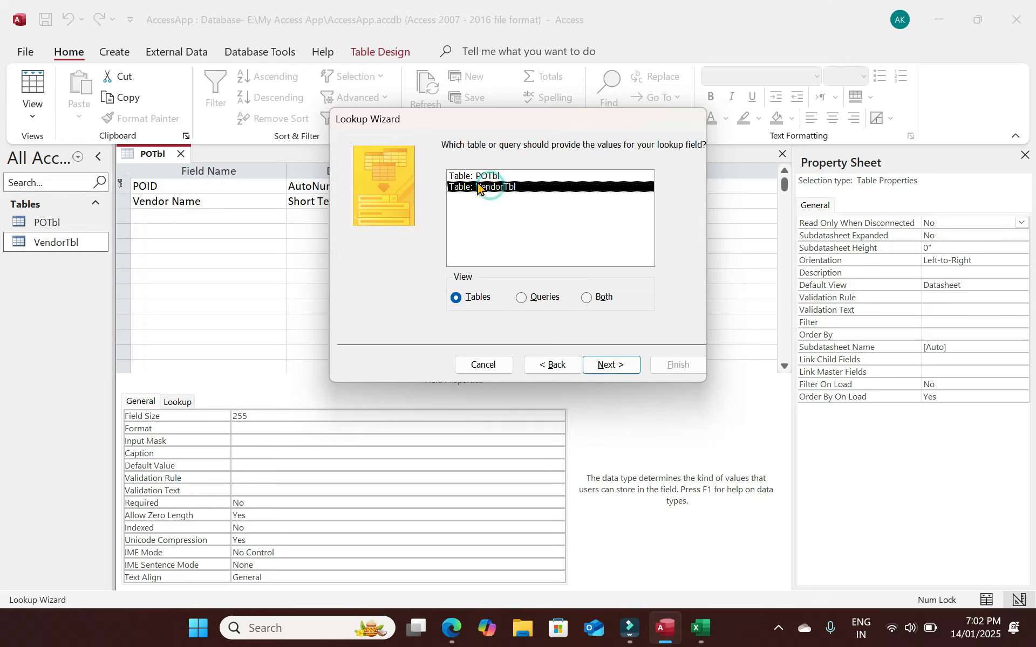
{"action": "left_click", "coordinate": [487, 177]}
{"action": "left_click", "coordinate": [496, 189]}
{"action": "left_click", "coordinate": [498, 191]}
{"action": "left_click", "coordinate": [615, 365]}
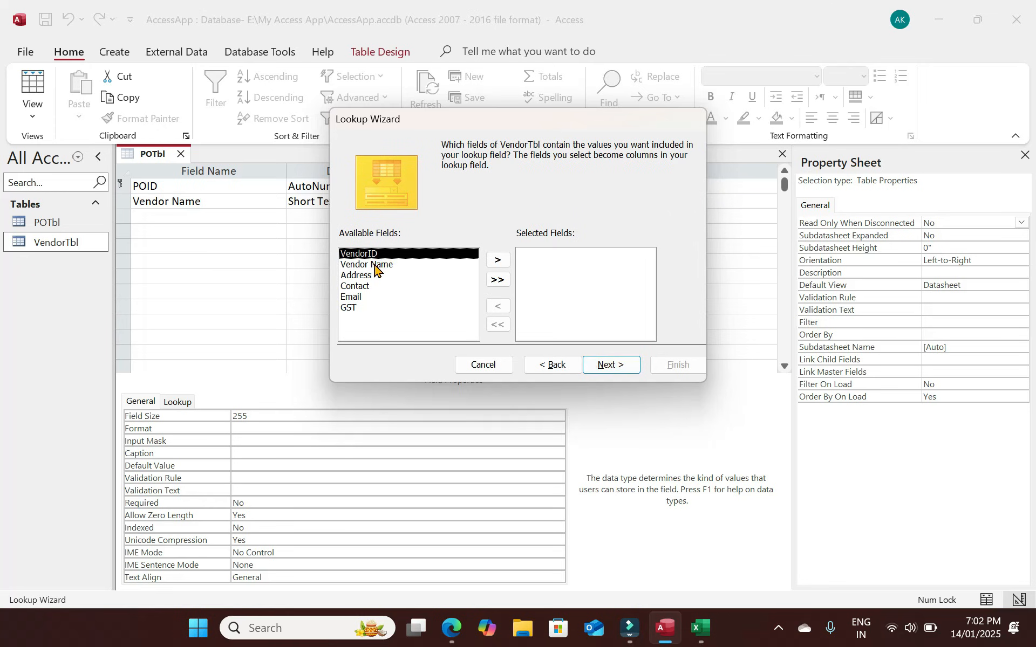
{"action": "left_click", "coordinate": [498, 261]}
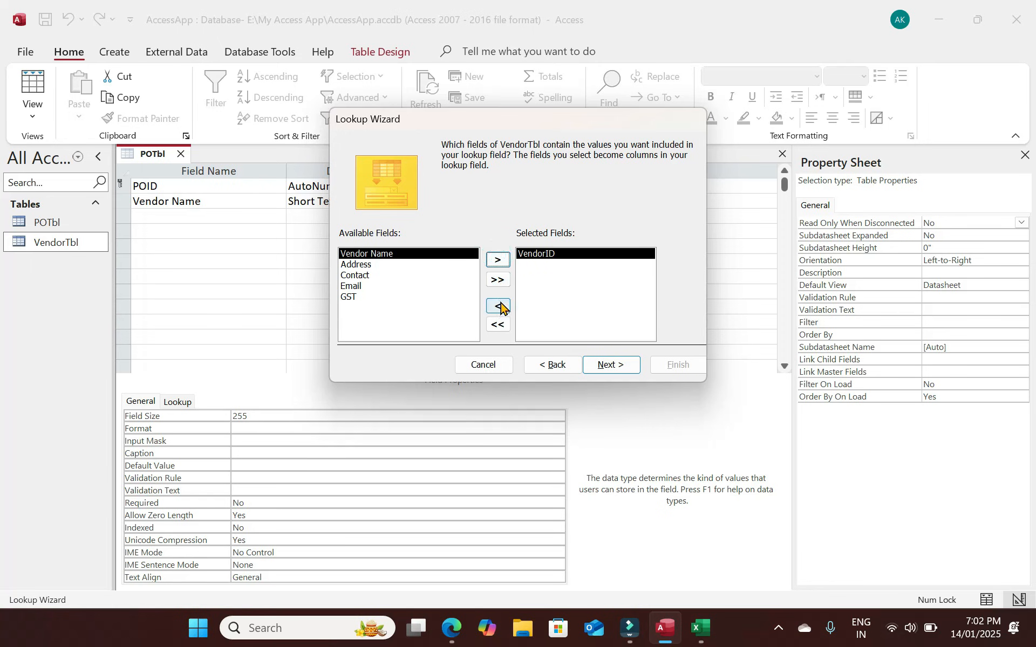
{"action": "left_click", "coordinate": [499, 306]}
{"action": "left_click", "coordinate": [402, 264]}
{"action": "left_click", "coordinate": [468, 198]}
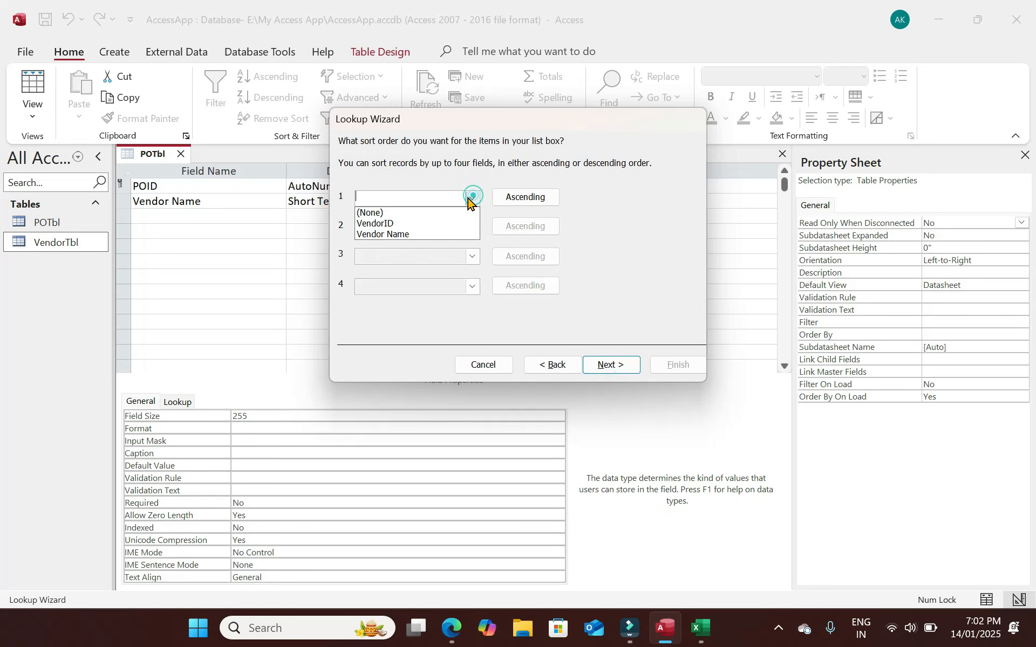
{"action": "left_click", "coordinate": [397, 234]}
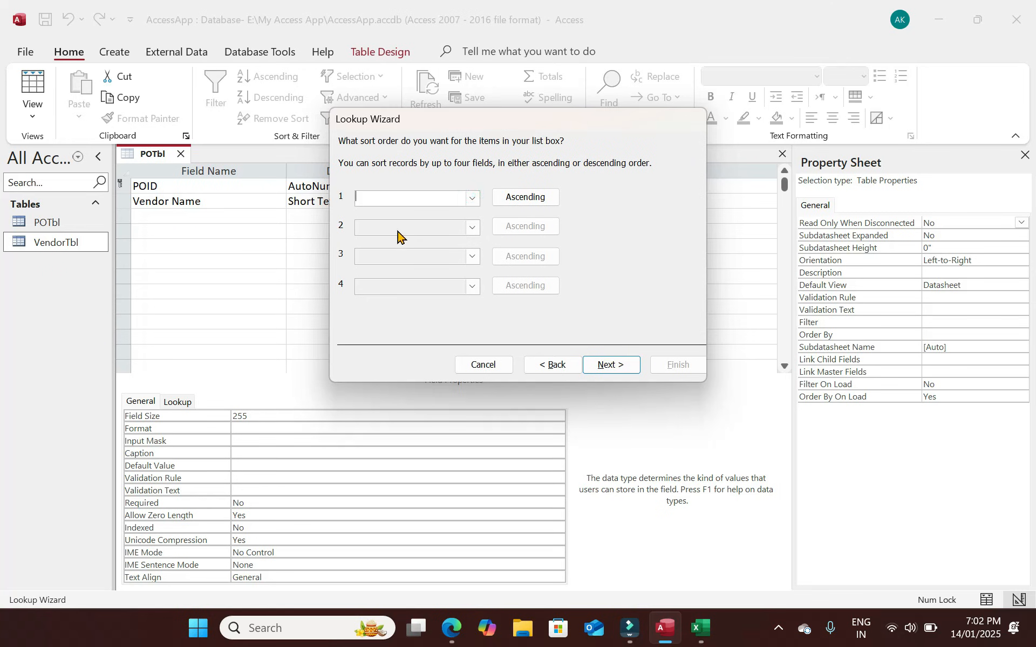
{"action": "left_click", "coordinate": [613, 366]}
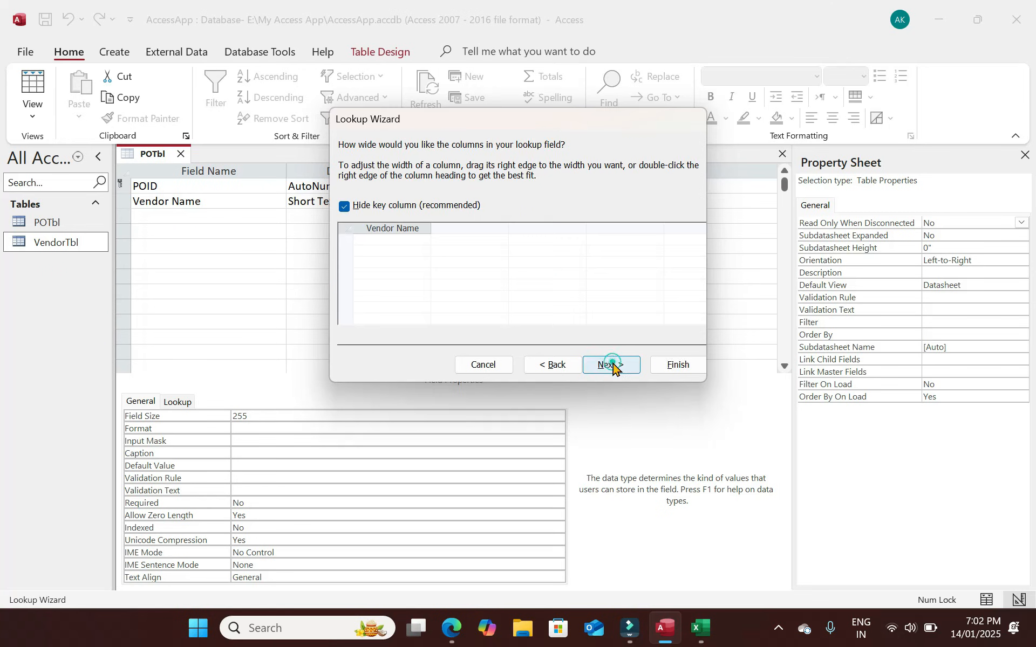
{"action": "left_click", "coordinate": [669, 366]}
{"action": "left_click", "coordinate": [496, 355]}
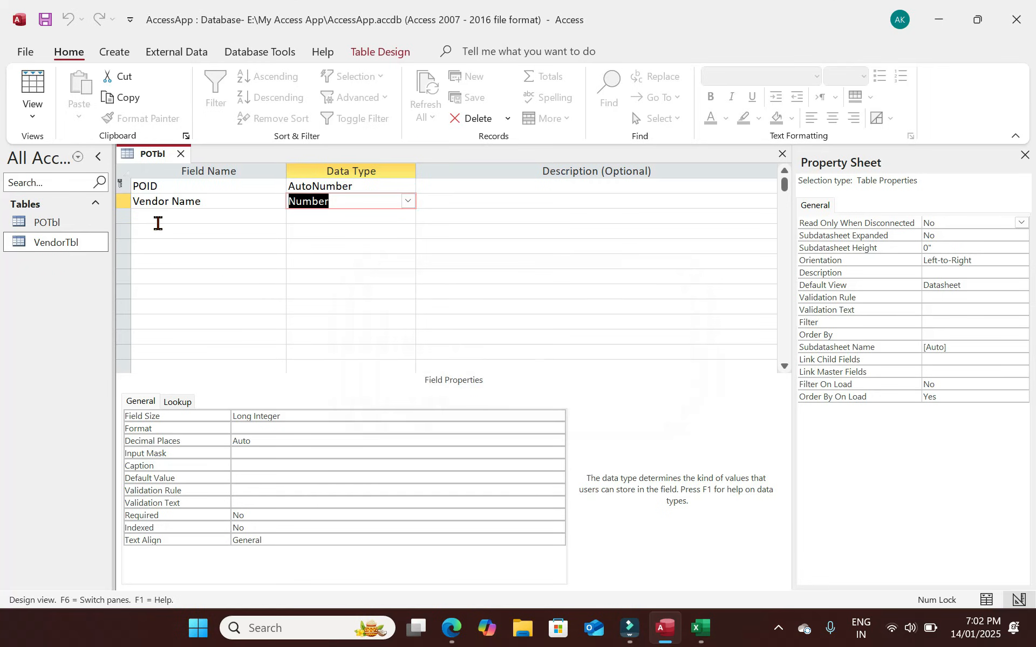
Add a VendorID field with the Number data type to POTbl.
{"action": "left_click", "coordinate": [156, 218]}
{"action": "type", "text": "VId"}
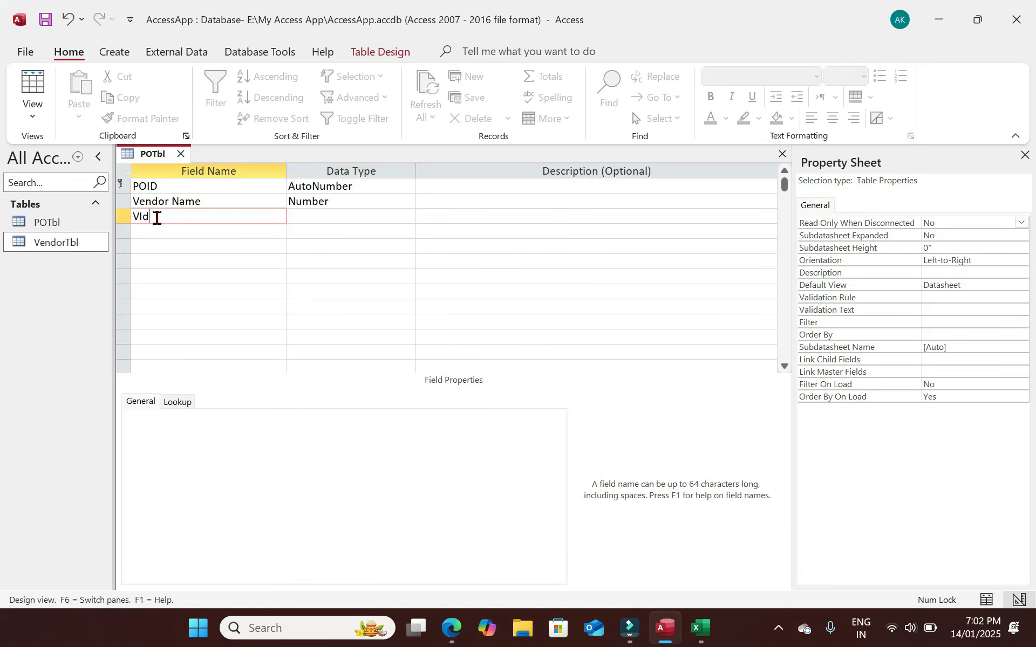
{"action": "key", "text": "BackSpace"}
{"action": "key", "text": "BackSpace"}
{"action": "type", "text": "v"}
{"action": "key", "text": "BackSpace"}
{"action": "type", "text": "endorID"}
{"action": "key", "text": "Tab"}
{"action": "type", "text": "n"}
{"action": "key", "text": "Tab"}
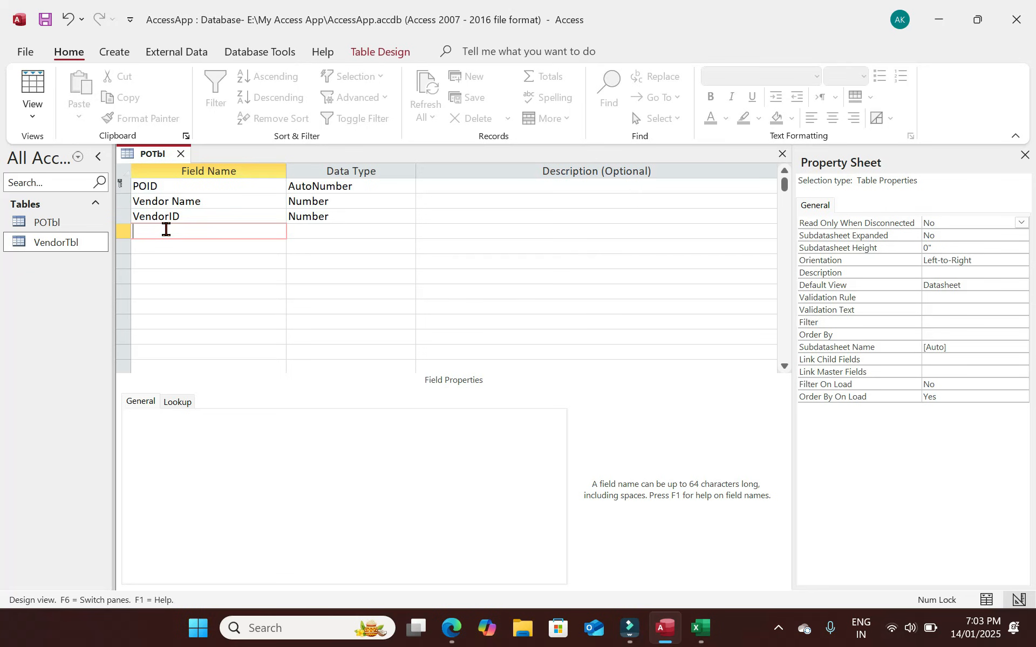
Add the Address, Contact, Email and GST Short Text fields.
{"action": "type", "text": "Address"}
{"action": "key", "text": "Tab"}
{"action": "key", "text": "Tab"}
{"action": "key", "text": "Tab"}
{"action": "type", "text": "cont"}
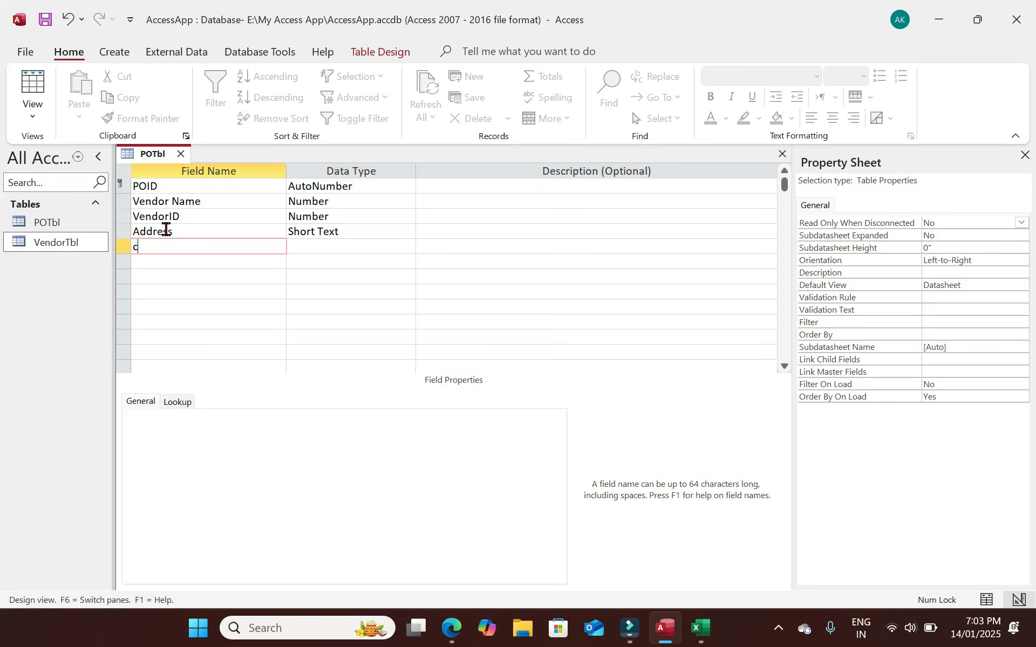
{"action": "key", "text": "BackSpace"}
{"action": "key", "text": "BackSpace"}
{"action": "key", "text": "BackSpace"}
{"action": "key", "text": "BackSpace"}
{"action": "type", "text": "Contact"}
{"action": "key", "text": "Tab"}
{"action": "key", "text": "Tab"}
{"action": "key", "text": "Tab"}
{"action": "type", "text": "Email"}
{"action": "key", "text": "Tab"}
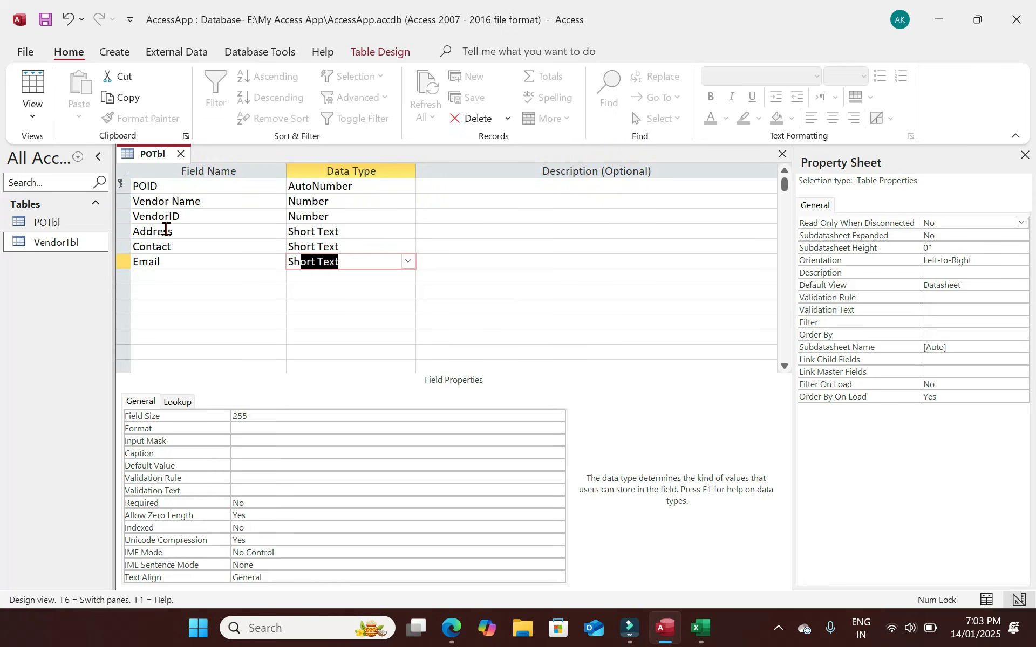
{"action": "key", "text": "Tab"}
{"action": "key", "text": "Tab"}
{"action": "type", "text": "GST"}
{"action": "key", "text": "Tab"}
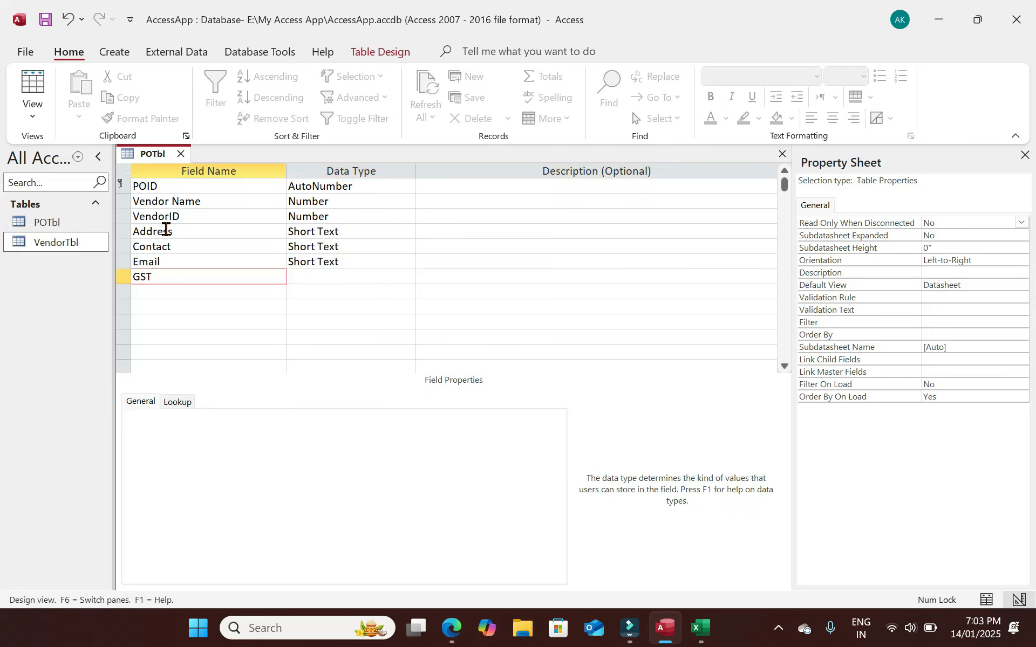
{"action": "key", "text": "Tab"}
{"action": "key", "text": "Tab"}
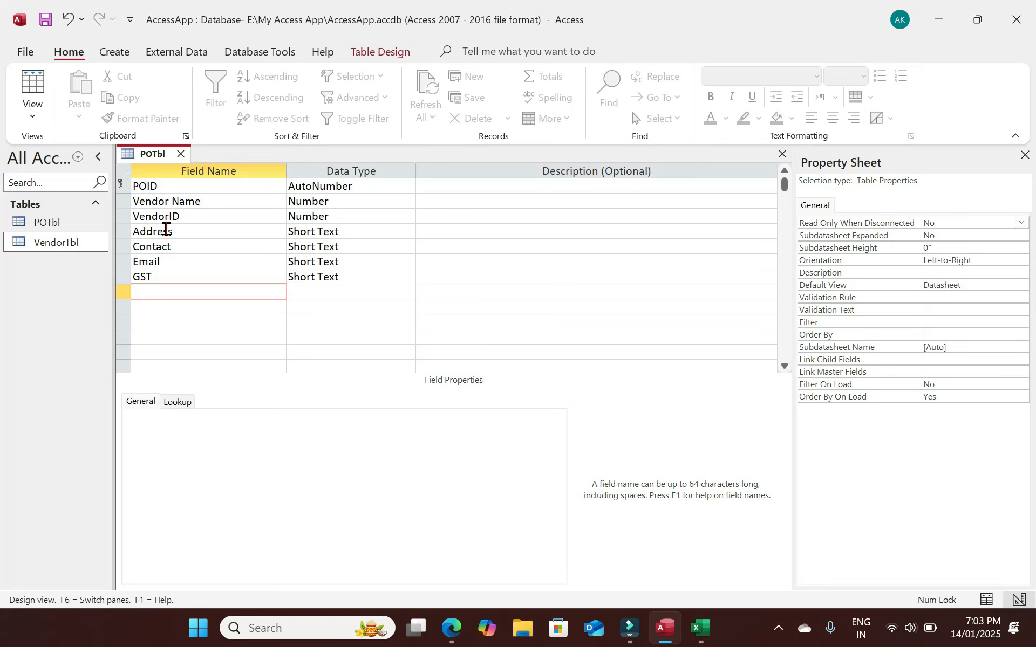
Add the Ship To, Ship Address and Ship Contact text fields and save POTbl.
{"action": "type", "text": "Shio"}
{"action": "key", "text": "BackSpace"}
{"action": "type", "text": "p To"}
{"action": "key", "text": "Tab"}
{"action": "key", "text": "Tab"}
{"action": "key", "text": "Tab"}
{"action": "type", "text": "Ship Address"}
{"action": "key", "text": "Tab"}
{"action": "key", "text": "Tab"}
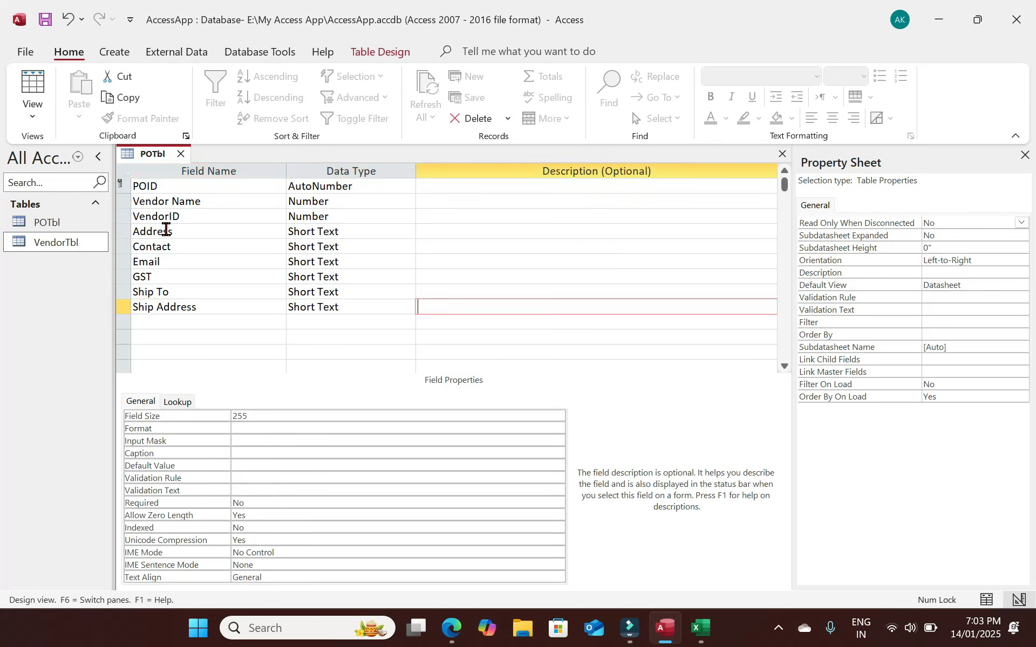
{"action": "key", "text": "Tab"}
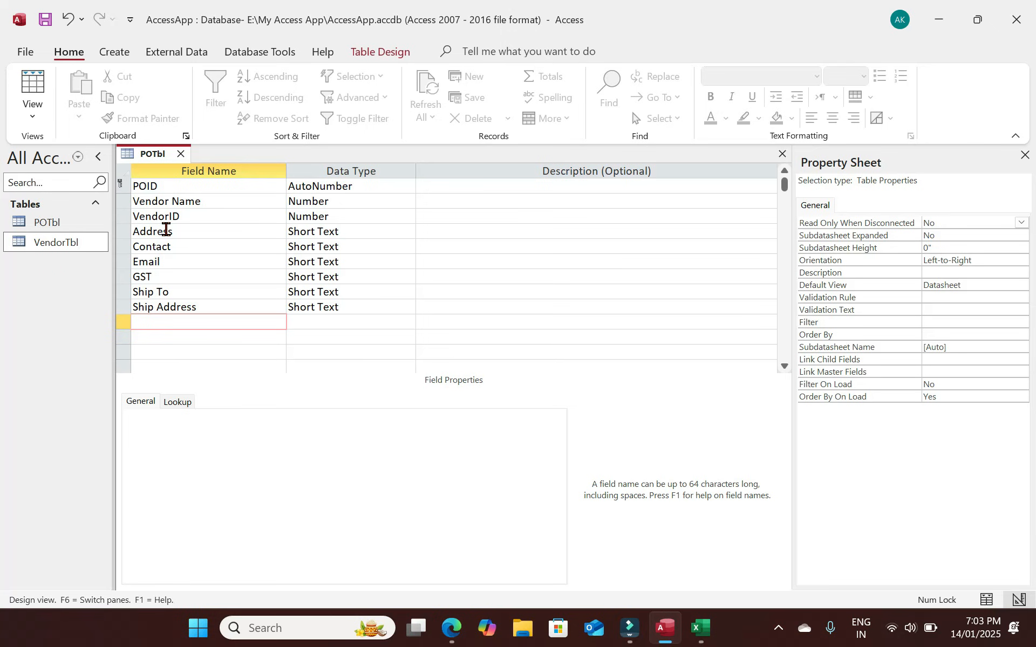
{"action": "type", "text": "Ship Contact"}
{"action": "key", "text": "Tab"}
{"action": "key", "text": "Tab"}
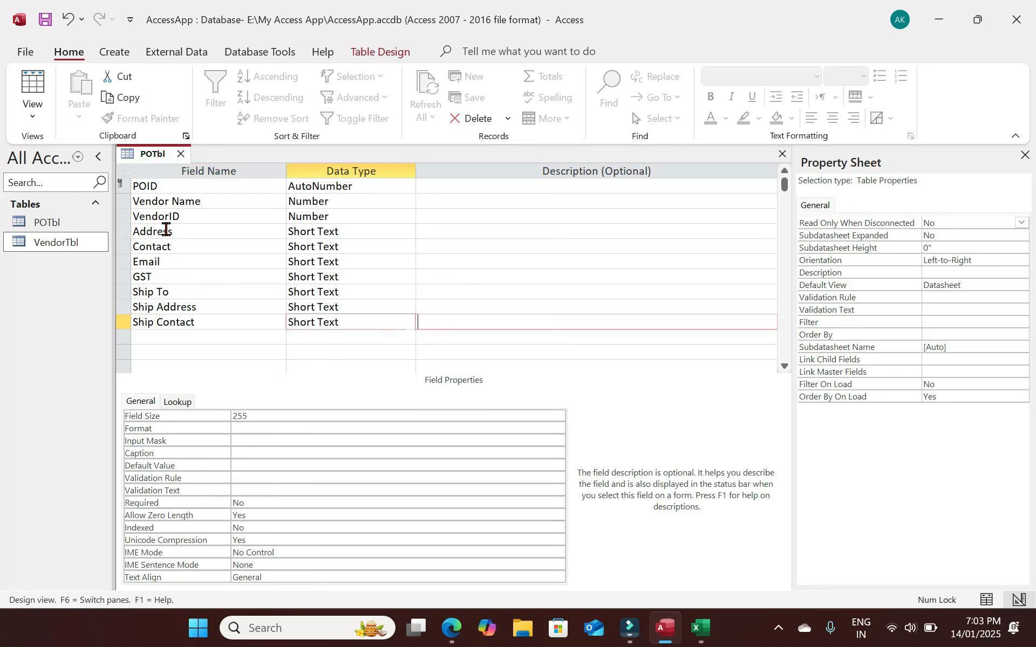
{"action": "key", "text": "Tab"}
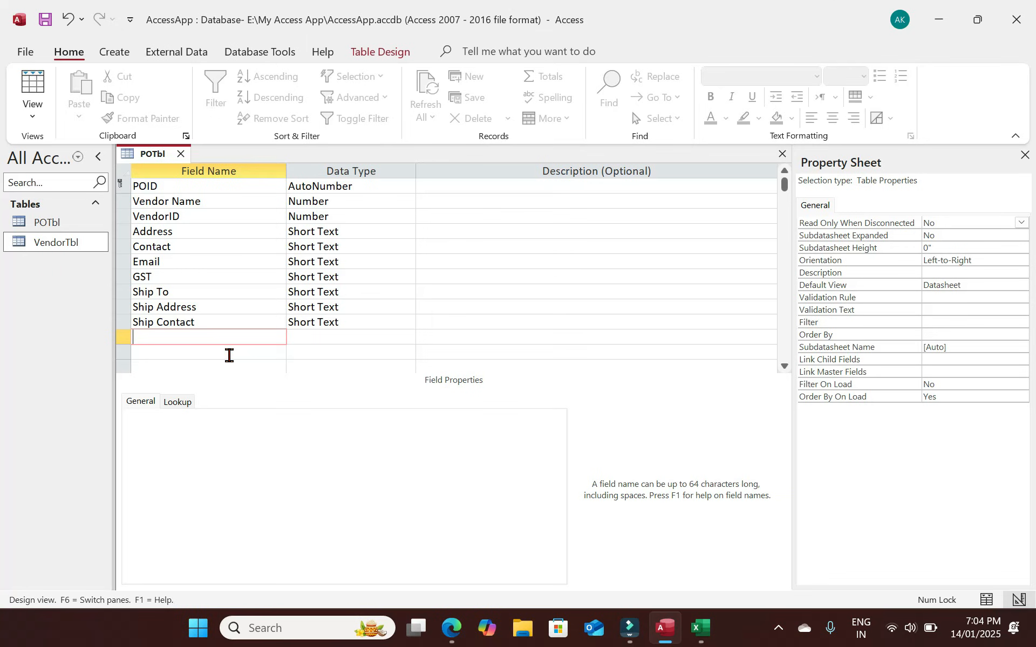
{"action": "key", "text": "ctrl+s"}
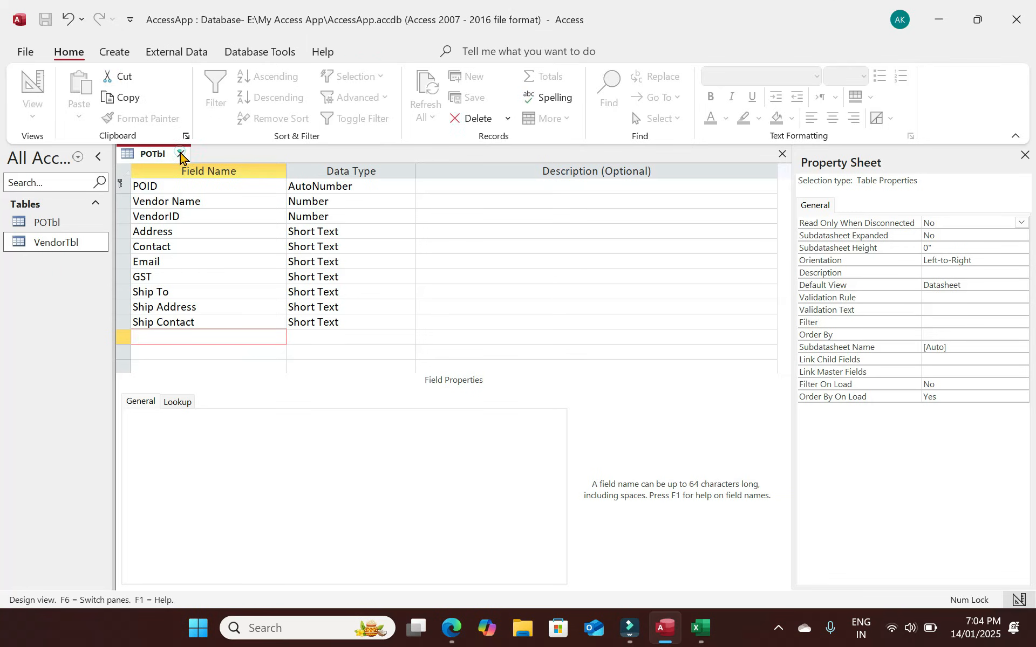
Close POTbl and create a new blank table saved as ItmTbl in Design View.
{"action": "left_click", "coordinate": [180, 156]}
{"action": "left_click", "coordinate": [115, 52]}
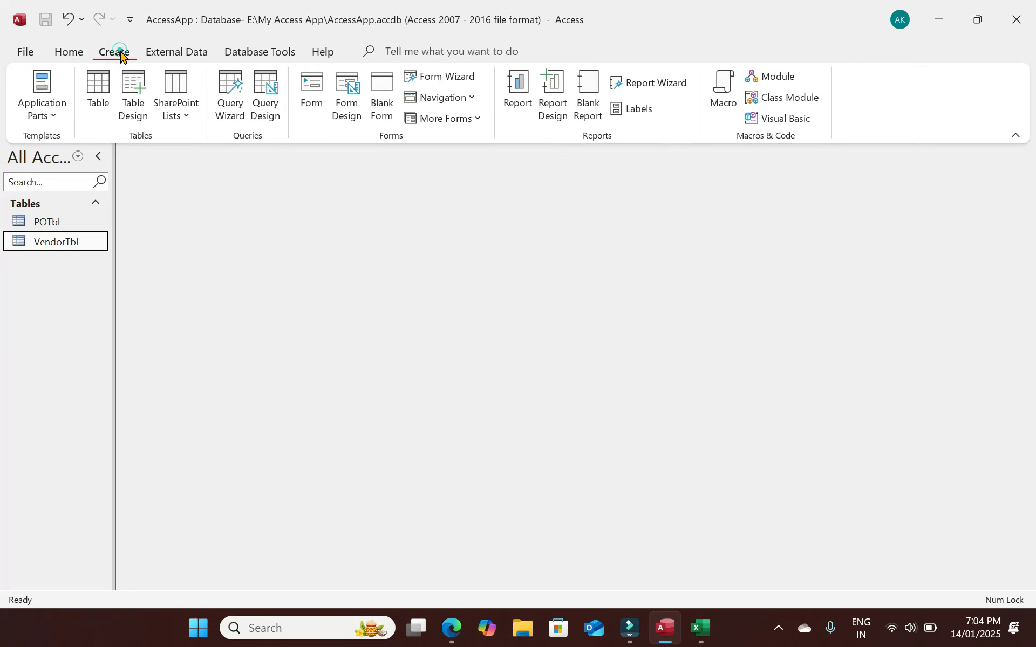
{"action": "left_click", "coordinate": [99, 86]}
{"action": "left_click", "coordinate": [25, 75]}
{"action": "type", "text": "ItmTbl"}
{"action": "key", "text": "Return"}
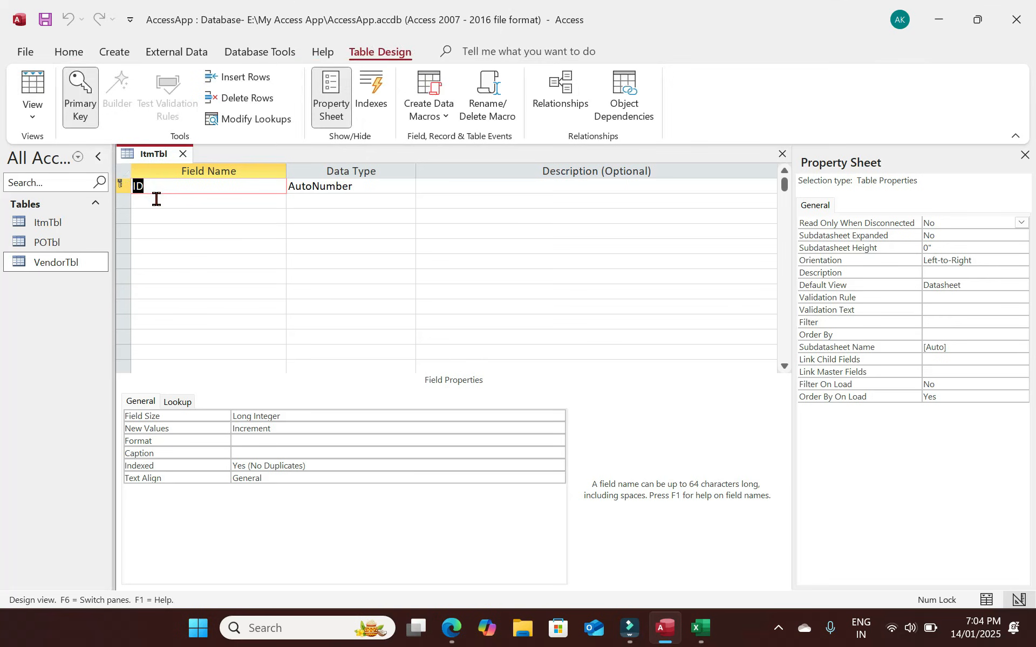
Rename the ID field to ItmID and add a POID field of type Number.
{"action": "left_click", "coordinate": [147, 187]}
{"action": "type", "text": "Itm"}
{"action": "left_click", "coordinate": [178, 207]}
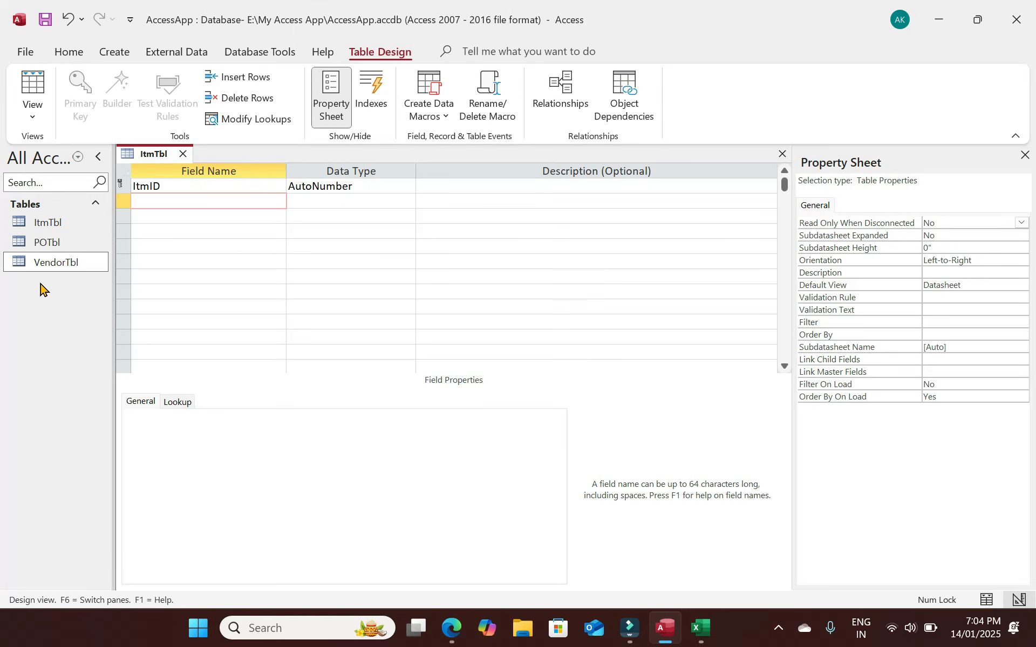
{"action": "type", "text": "POID"}
{"action": "key", "text": "Tab"}
{"action": "type", "text": "n"}
{"action": "key", "text": "Tab"}
Add an Item Name Short Text field and start a Quantity field below it.
{"action": "key", "text": "Tab"}
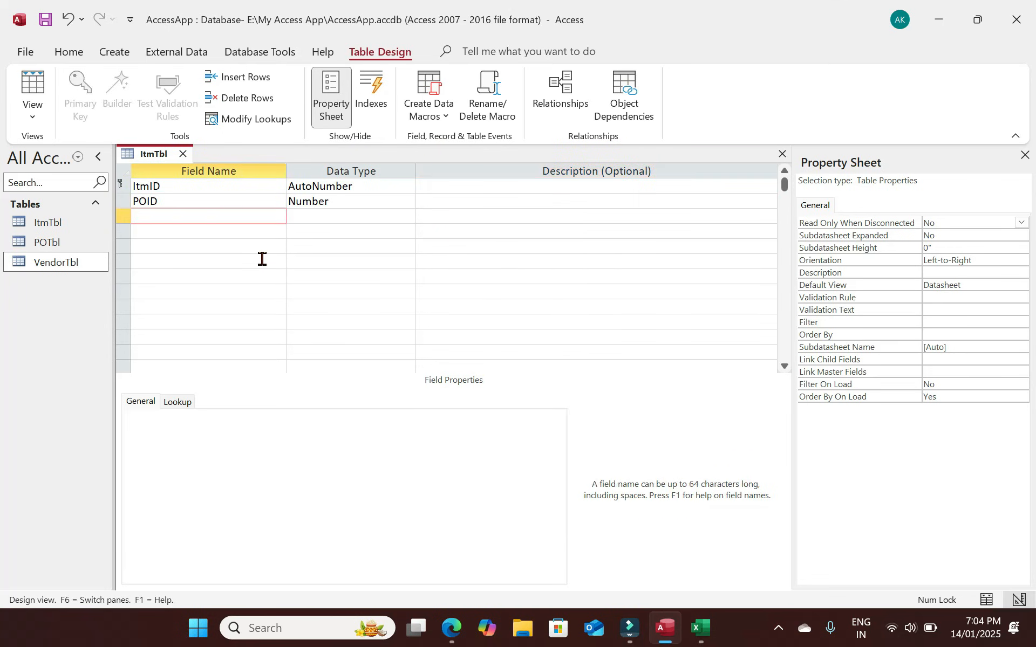
{"action": "type", "text": "Item Name"}
{"action": "key", "text": "Tab"}
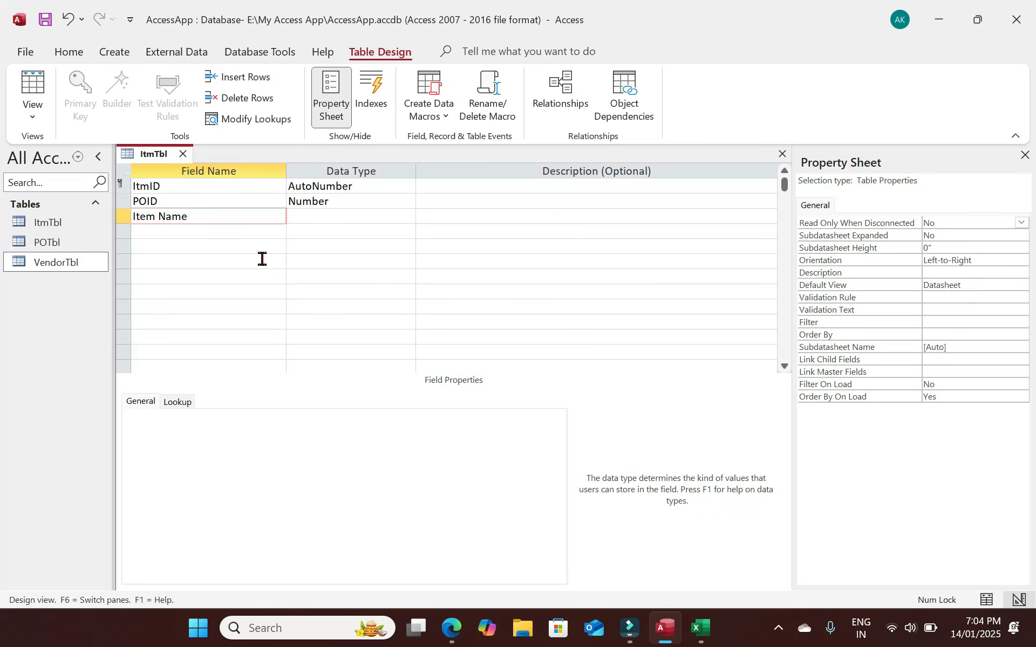
{"action": "key", "text": "Tab"}
{"action": "key", "text": "Tab"}
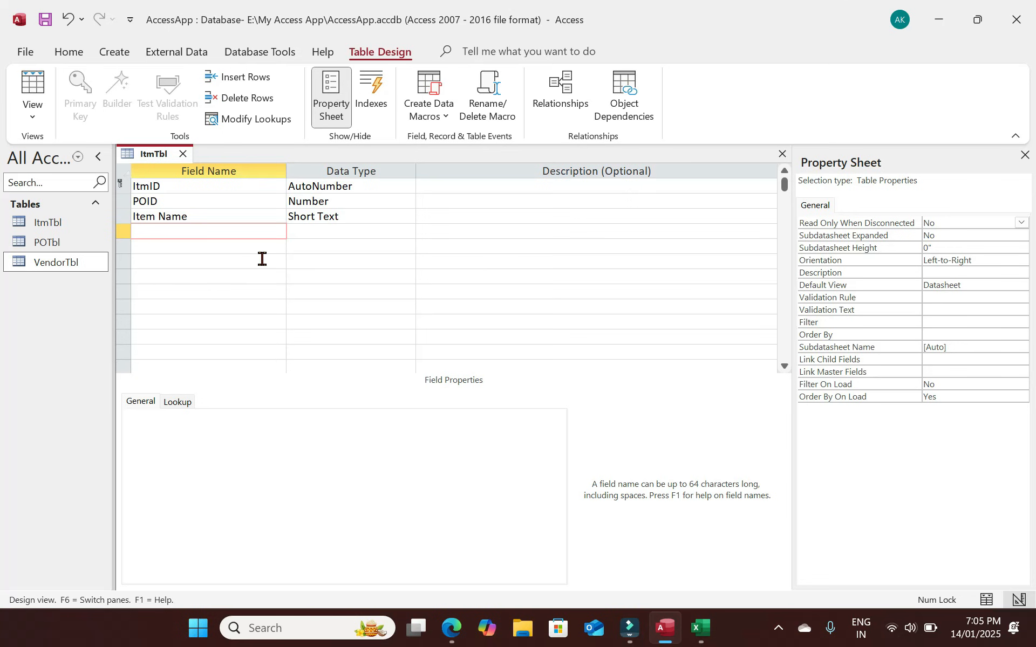
{"action": "type", "text": "Quantity"}
{"action": "key", "text": "Tab"}
Make Quantity a Number field with Field Size Double.
{"action": "type", "text": "n"}
{"action": "mouse_move", "coordinate": [262, 420]}
{"action": "left_mouse_down"}
{"action": "mouse_move", "coordinate": [204, 422]}
{"action": "mouse_move", "coordinate": [254, 422]}
{"action": "left_mouse_up"}
{"action": "key", "text": "BackSpace"}
{"action": "key", "text": "BackSpace"}
{"action": "key", "text": "BackSpace"}
{"action": "key", "text": "BackSpace"}
{"action": "key", "text": "BackSpace"}
{"action": "key", "text": "BackSpace"}
{"action": "key", "text": "BackSpace"}
{"action": "key", "text": "BackSpace"}
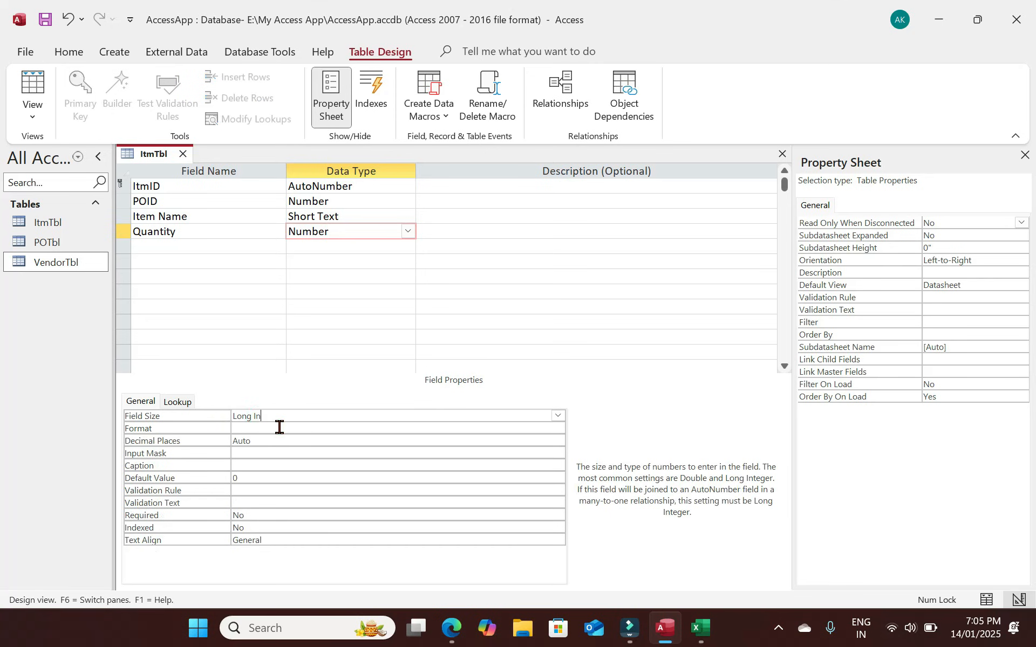
{"action": "type", "text": "double"}
{"action": "left_click", "coordinate": [492, 428]}
Copy the Quantity field row and paste it as the Rate and Total fields.
{"action": "left_click", "coordinate": [122, 232]}
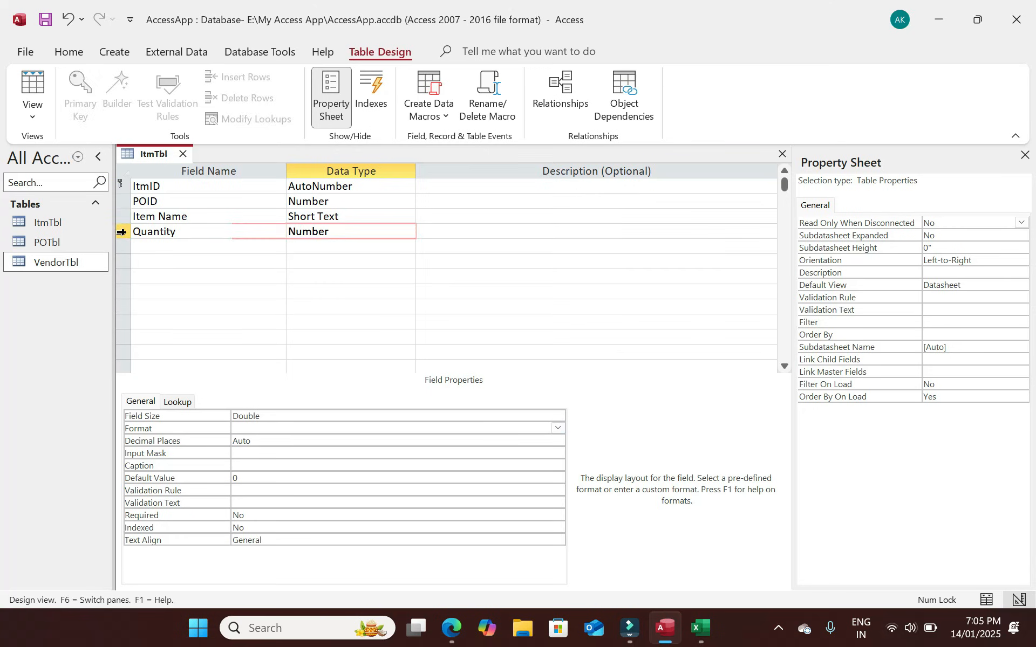
{"action": "key", "text": "Down"}
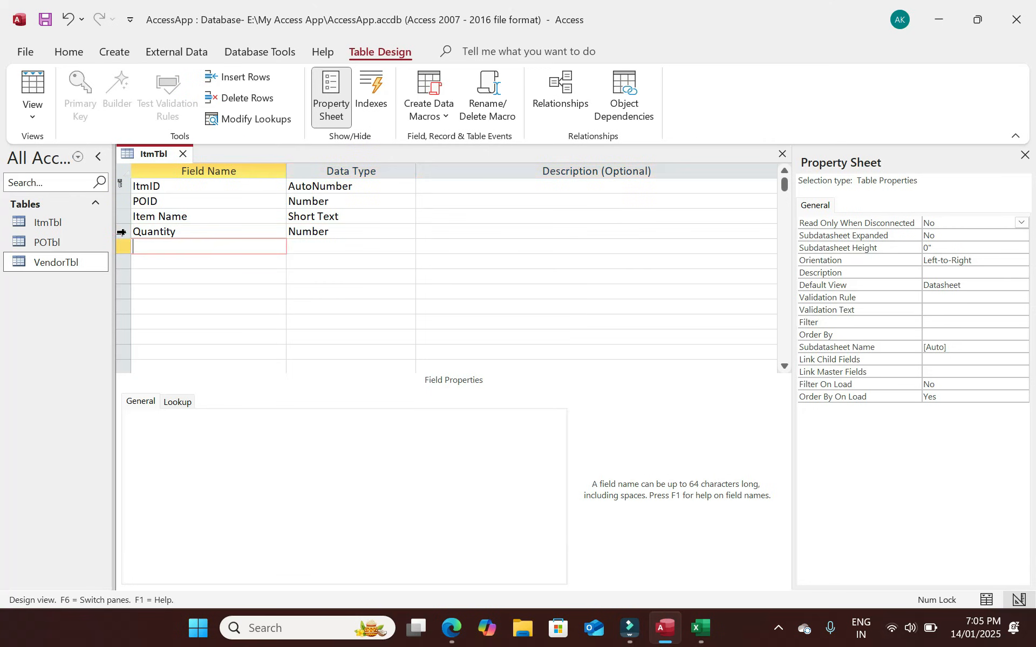
{"action": "type", "text": "Quantity\tNumber"}
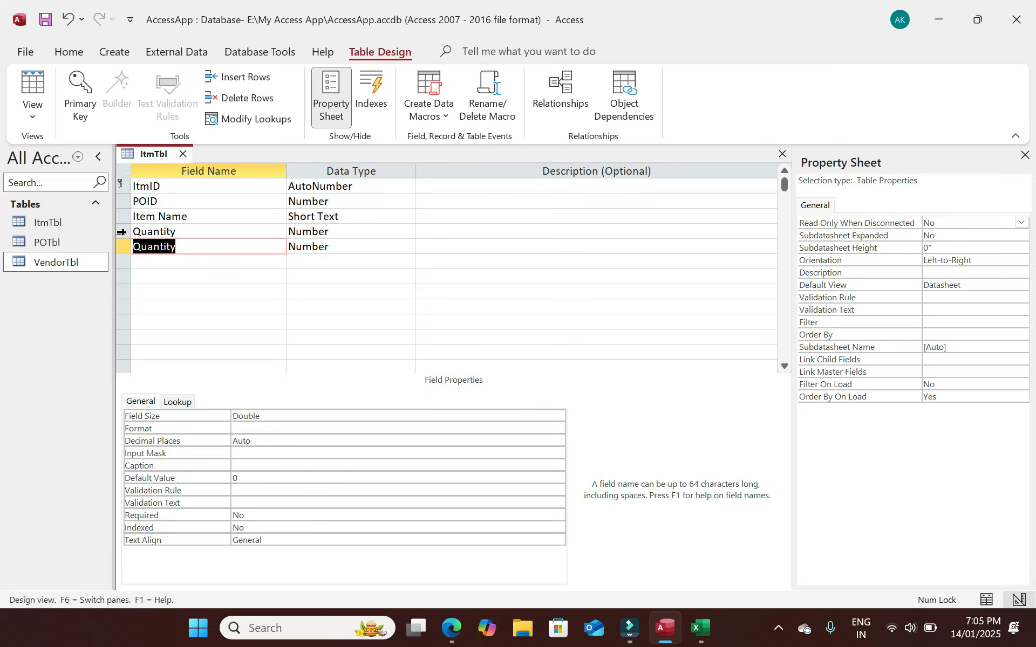
{"action": "type", "text": "Rate"}
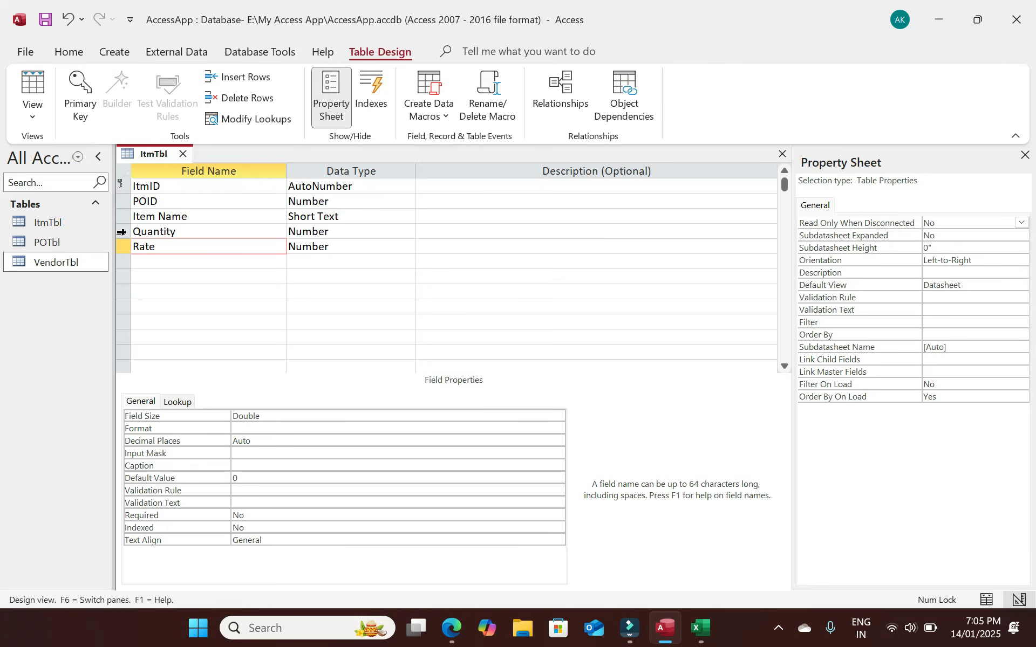
{"action": "key", "text": "Tab"}
{"action": "key", "text": "Tab"}
{"action": "left_click", "coordinate": [121, 260]}
{"action": "key", "text": "ctrl+v"}
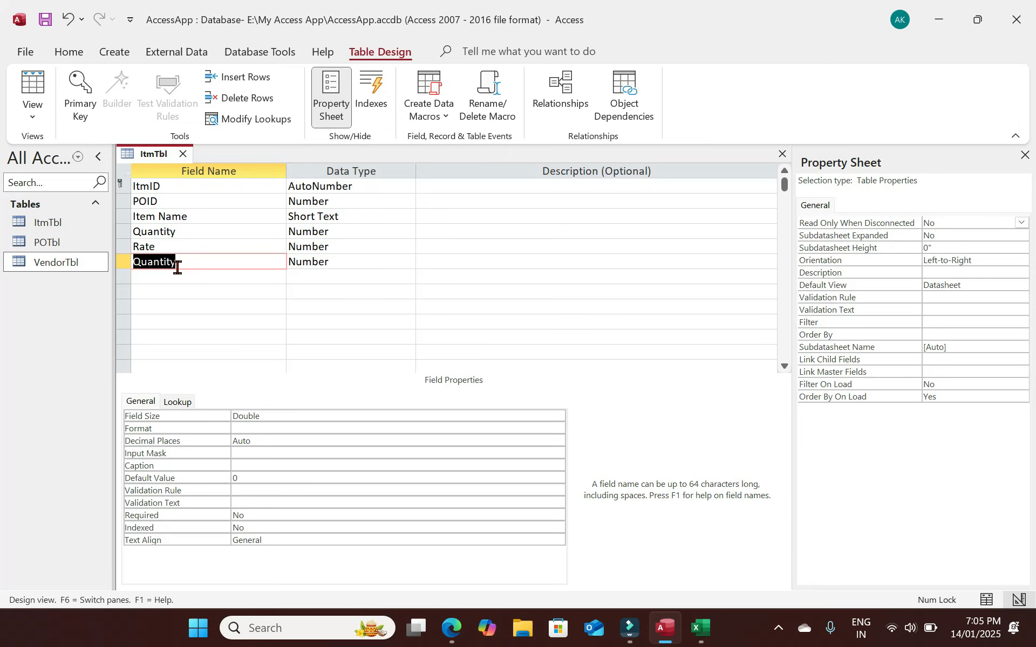
{"action": "type", "text": "Total"}
{"action": "key", "text": "Tab"}
{"action": "key", "text": "Tab"}
{"action": "key", "text": "Tab"}
Add Discount, GST Percentage and GST Amount as copies of the Double number field.
{"action": "type", "text": "Quantity"}
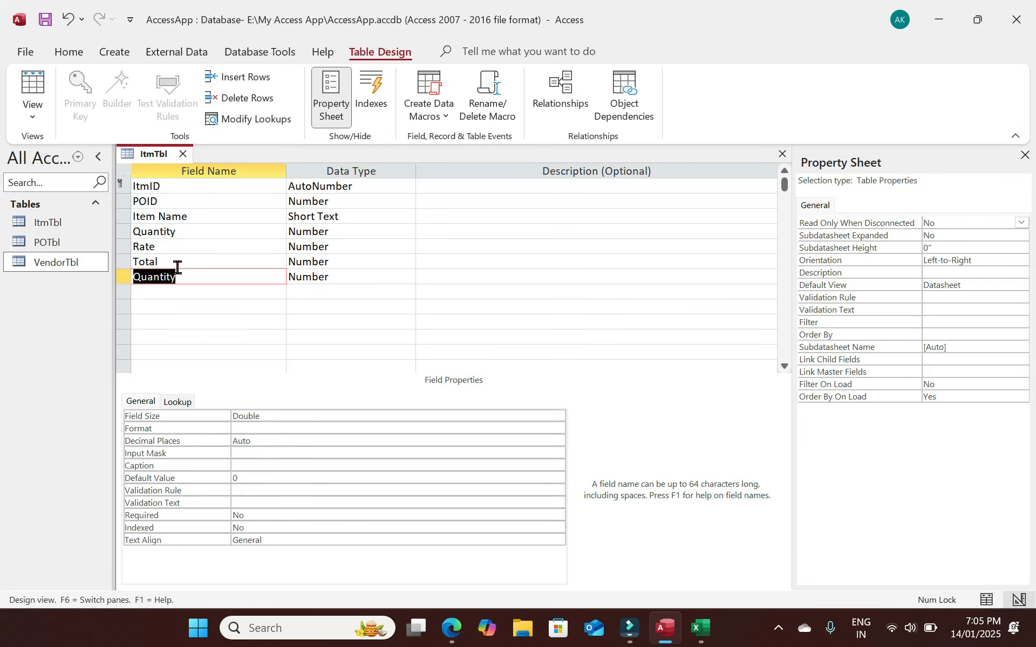
{"action": "type", "text": "discount"}
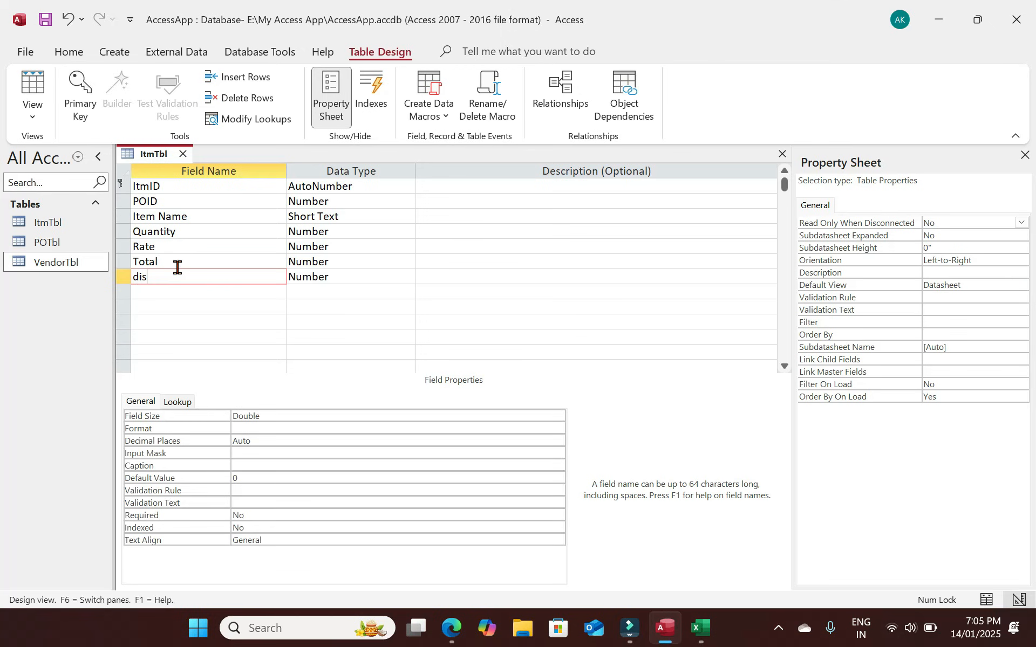
{"action": "key", "text": "BackSpace"}
{"action": "key", "text": "BackSpace"}
{"action": "key", "text": "BackSpace"}
{"action": "key", "text": "BackSpace"}
{"action": "key", "text": "BackSpace"}
{"action": "key", "text": "BackSpace"}
{"action": "key", "text": "BackSpace"}
{"action": "key", "text": "BackSpace"}
{"action": "type", "text": "Discoun"}
{"action": "key", "text": "Tab"}
{"action": "key", "text": "Tab"}
{"action": "key", "text": "Tab"}
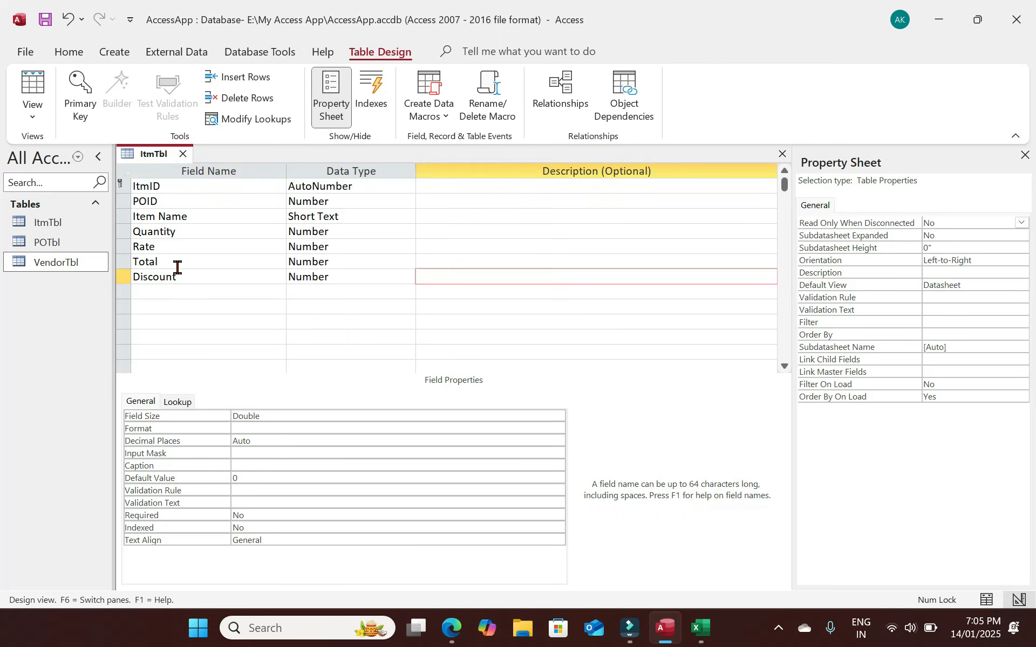
{"action": "key", "text": "ctrl+apostrophe"}
{"action": "type", "text": "GST"}
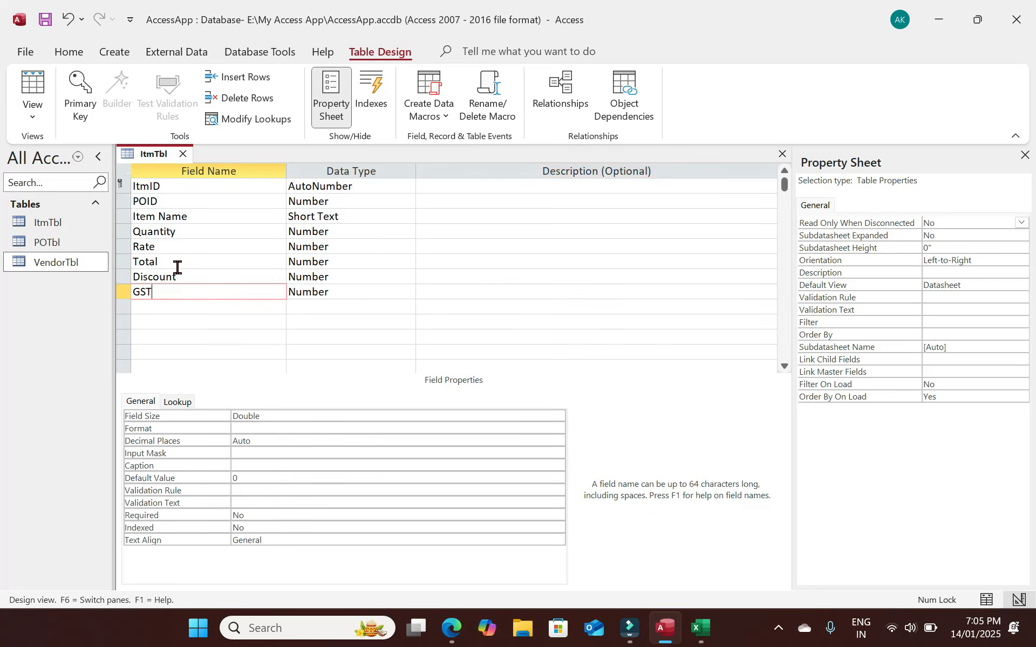
{"action": "type", "text": " Percentage"}
{"action": "key", "text": "Tab"}
{"action": "key", "text": "Tab"}
{"action": "key", "text": "Tab"}
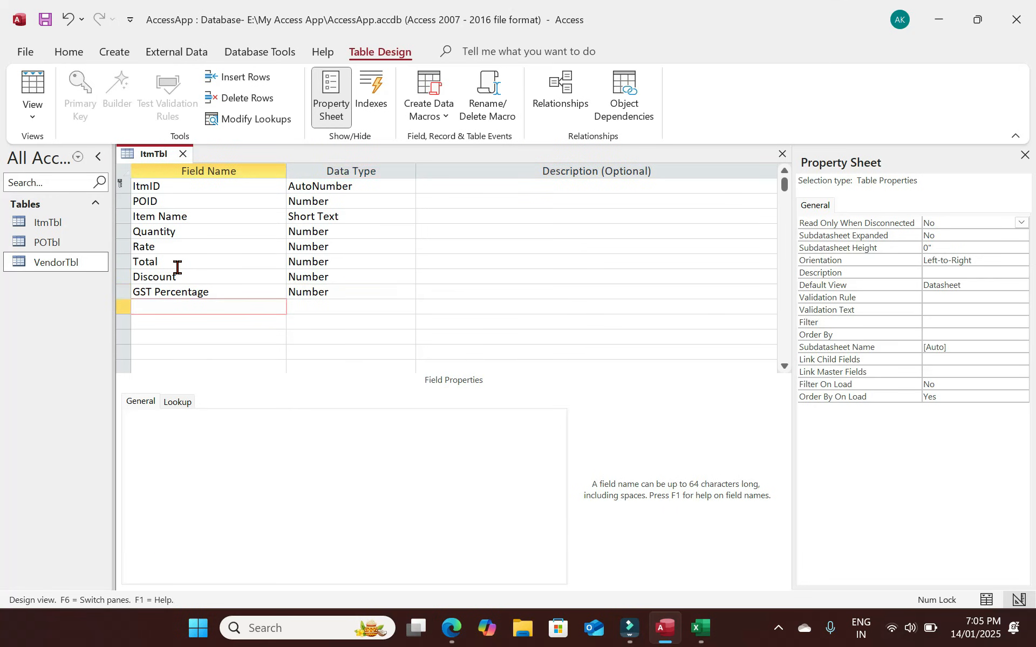
{"action": "key", "text": "ctrl+apostrophe"}
{"action": "type", "text": "GST "}
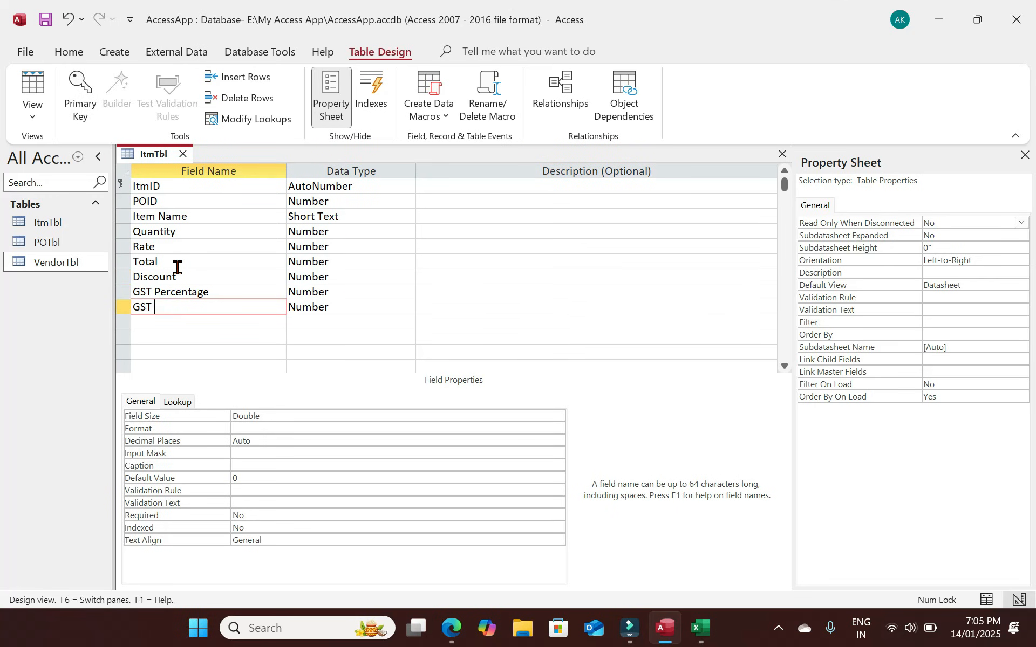
{"action": "type", "text": "Amount"}
{"action": "key", "text": "Tab"}
{"action": "key", "text": "Tab"}
{"action": "key", "text": "Tab"}
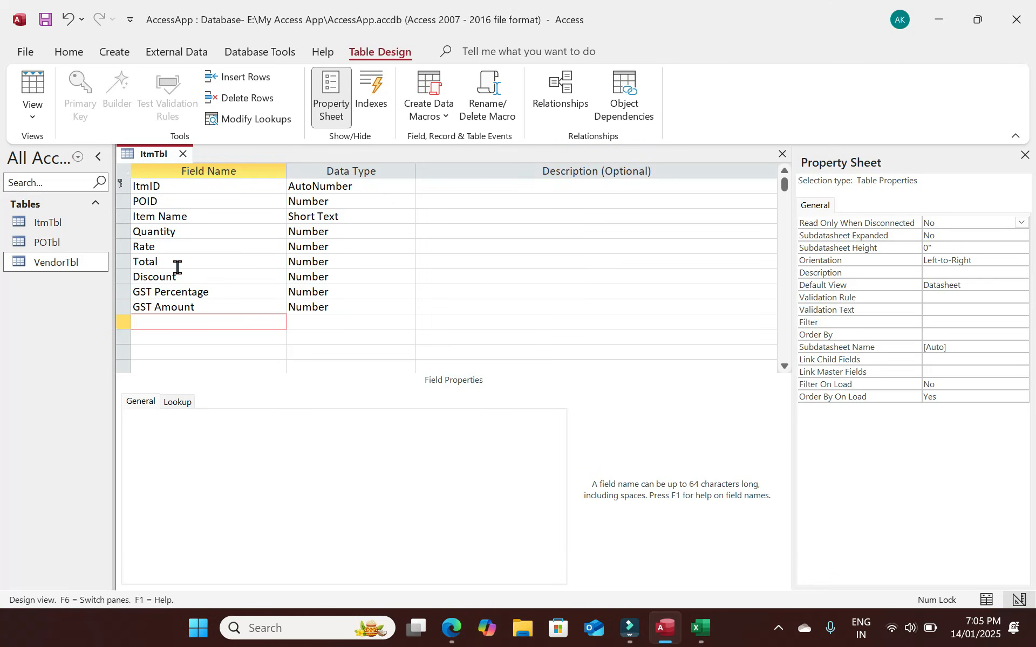
Add Total Amount as a Number field with Field Size Double.
{"action": "type", "text": "Total Amount"}
{"action": "key", "text": "Tab"}
{"action": "type", "text": "n"}
{"action": "key", "text": "Tab"}
{"action": "left_click", "coordinate": [291, 426]}
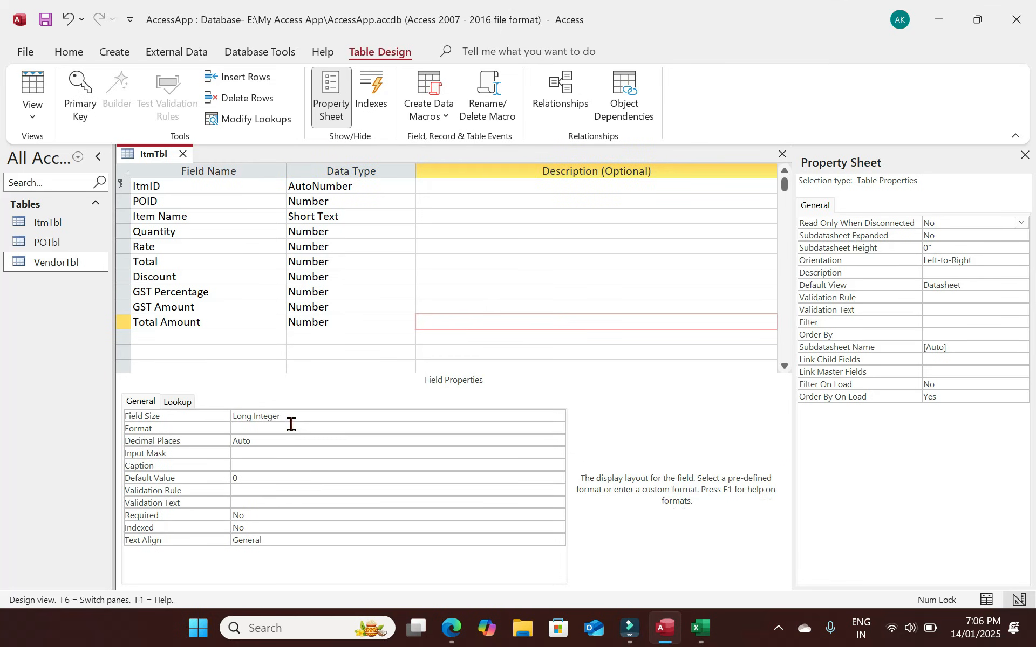
{"action": "left_click", "coordinate": [291, 418]}
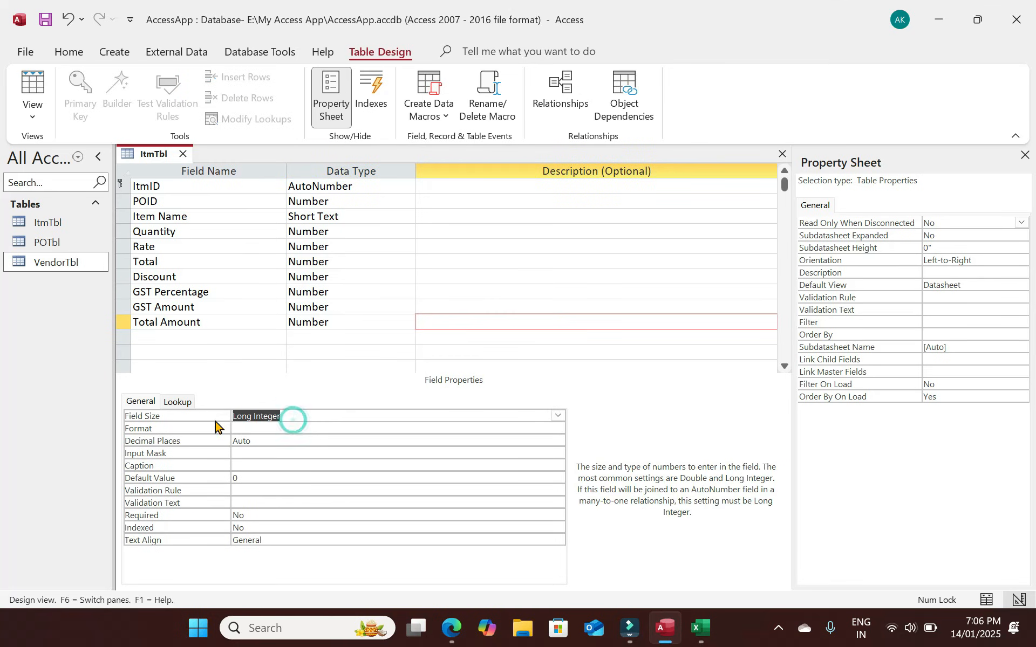
{"action": "type", "text": "d"}
{"action": "key", "text": "Tab"}
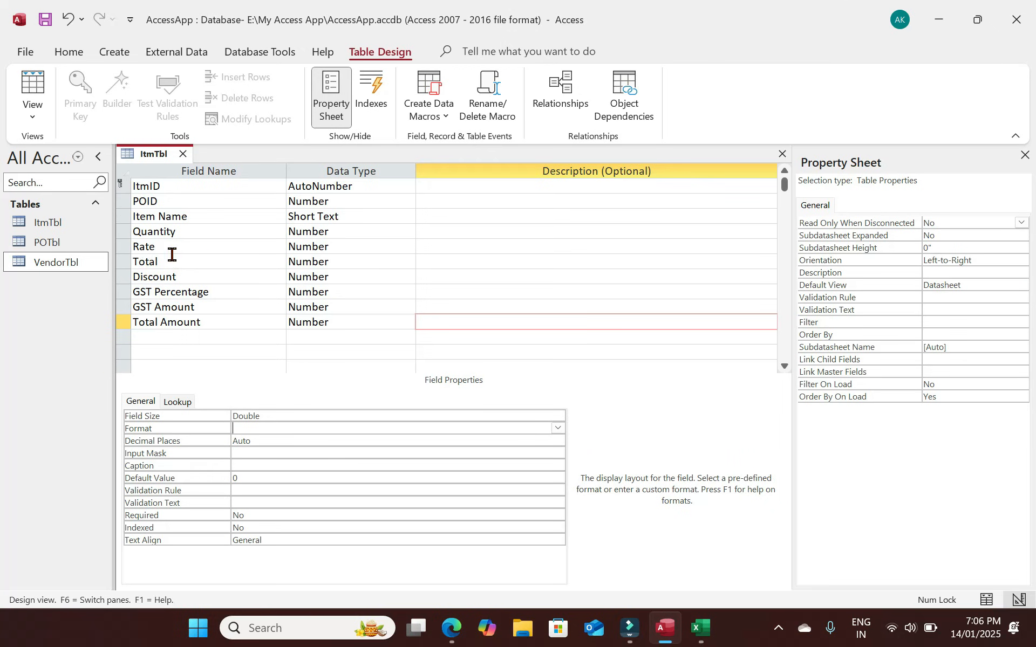
{"action": "left_click", "coordinate": [200, 235]}
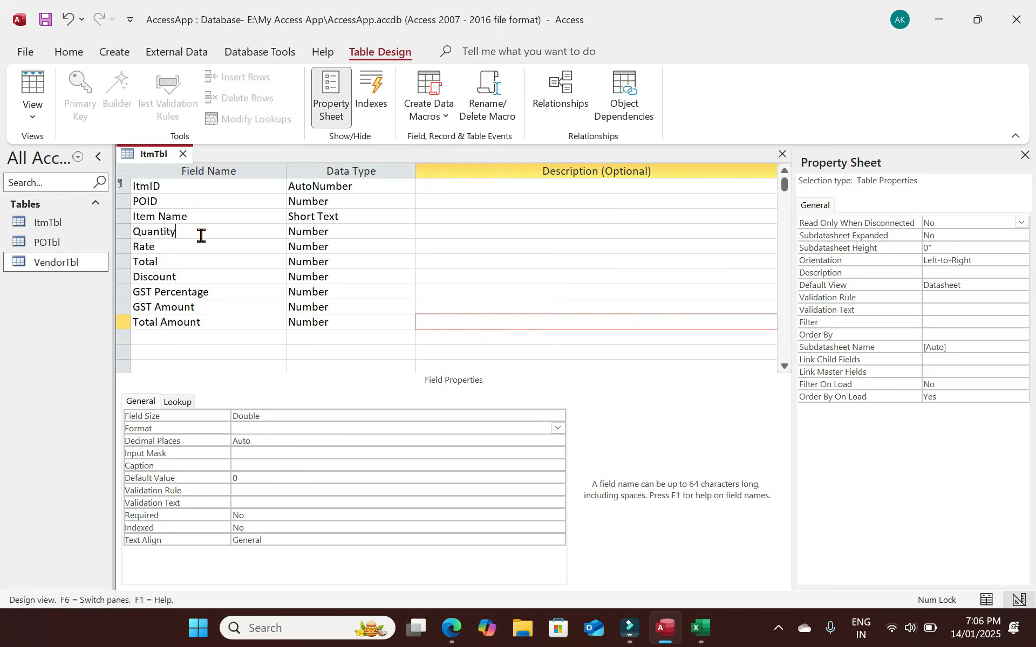
{"action": "key", "text": "Down"}
{"action": "key", "text": "Down"}
{"action": "key", "text": "Tab"}
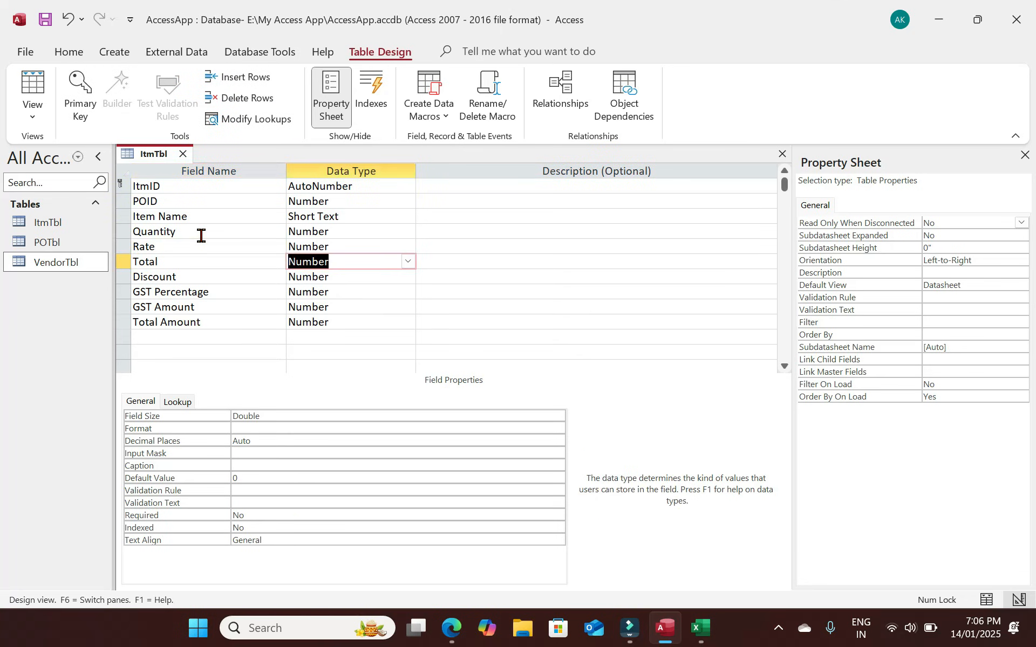
{"action": "type", "text": "calculated"}
{"action": "key", "text": "Return"}
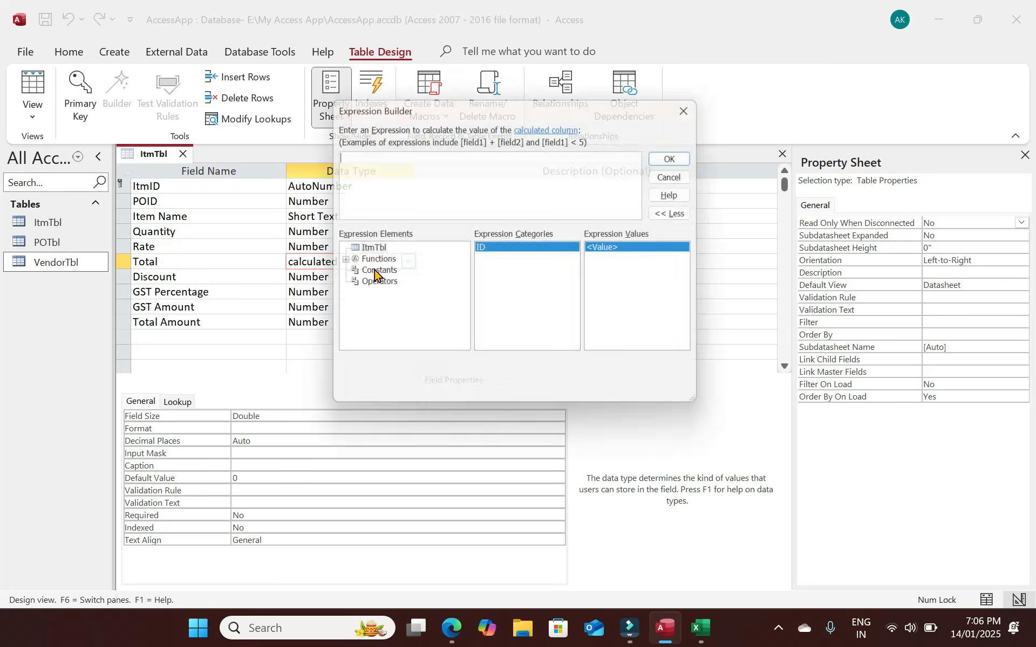
{"action": "type", "text": "Quant"}
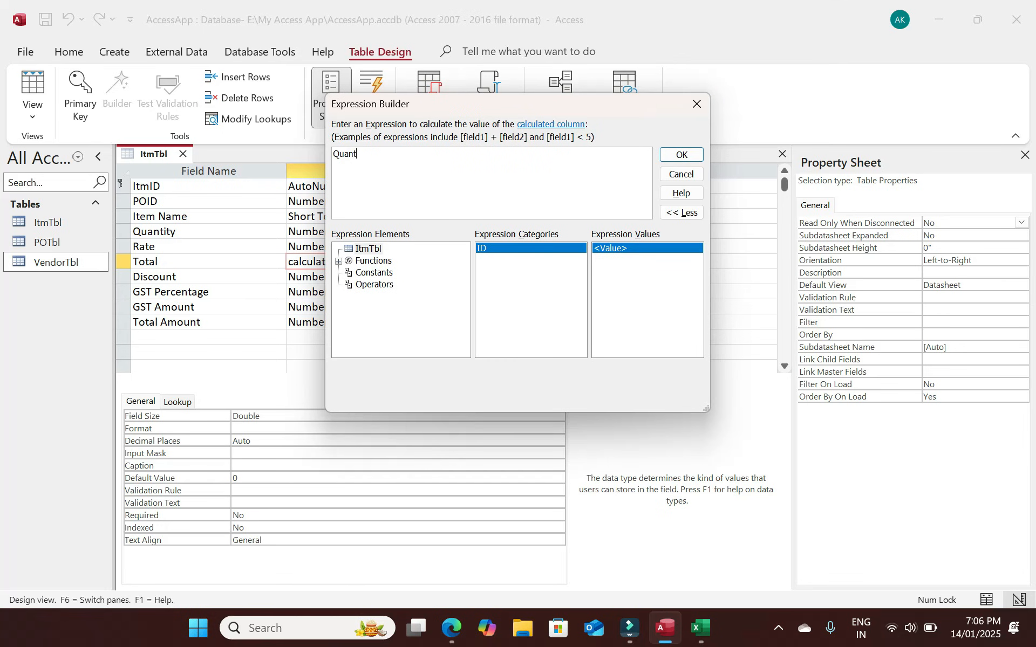
{"action": "type", "text": "ity*Rate"}
{"action": "left_click", "coordinate": [693, 156]}
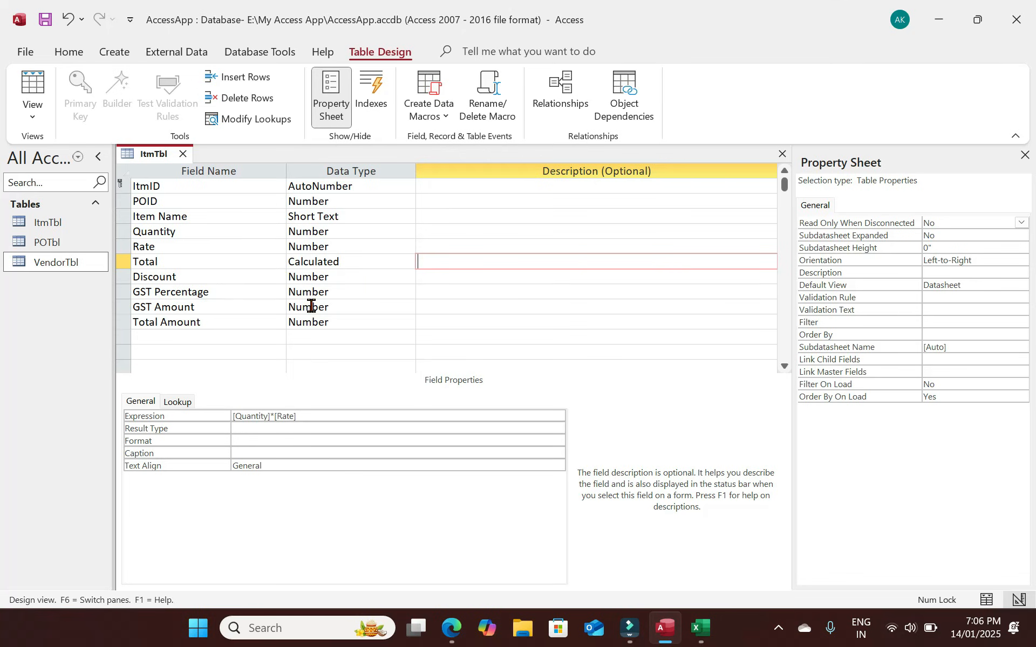
{"action": "left_click", "coordinate": [341, 308]}
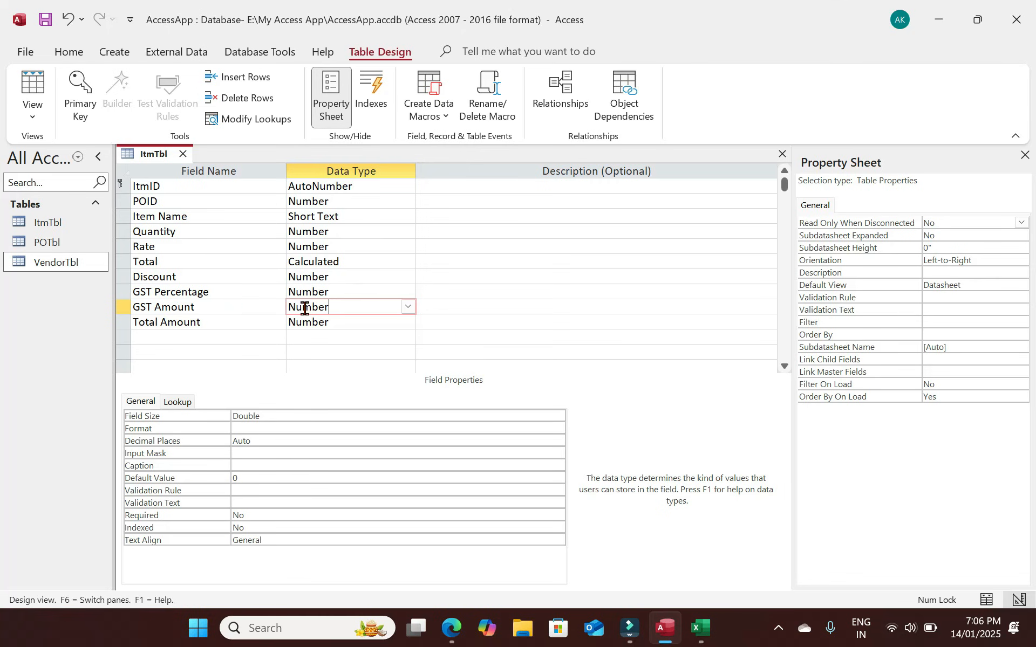
Make GST Amount a Calculated field with expression (Total-Discount)*[GST Percentage]/100.
{"action": "left_click", "coordinate": [338, 311]}
{"action": "type", "text": "calculated"}
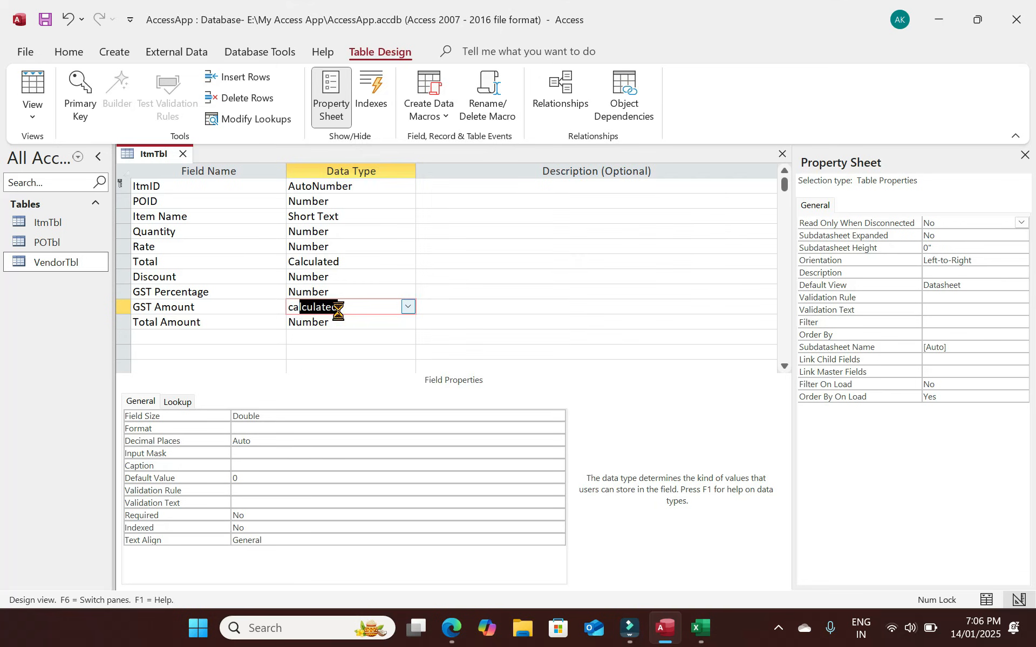
{"action": "key", "text": "Return"}
{"action": "type", "text": "("}
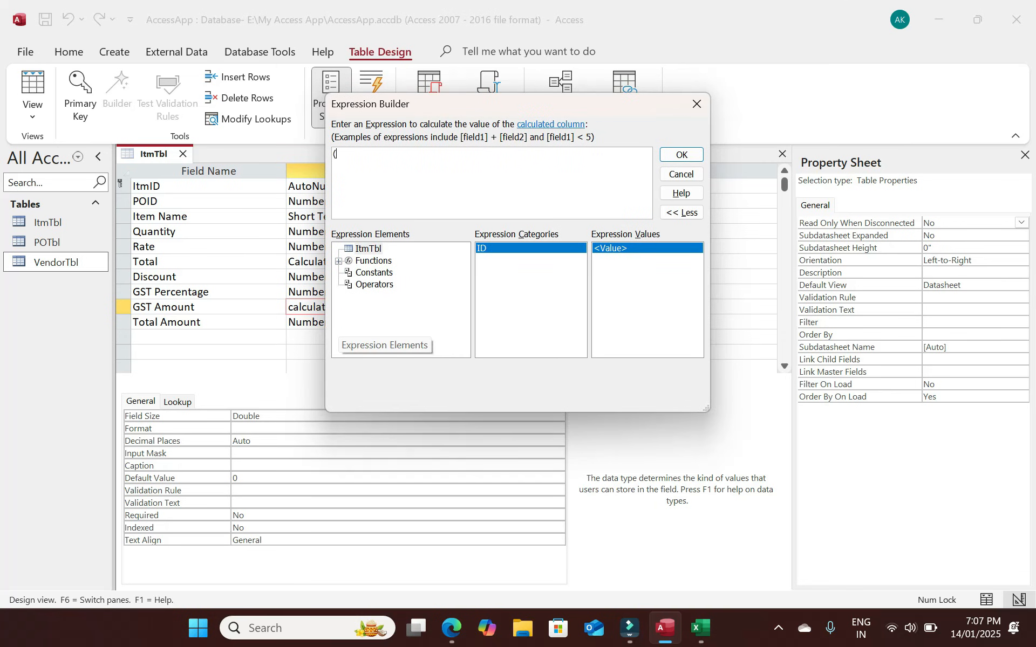
{"action": "type", "text": "Total-Discount)"}
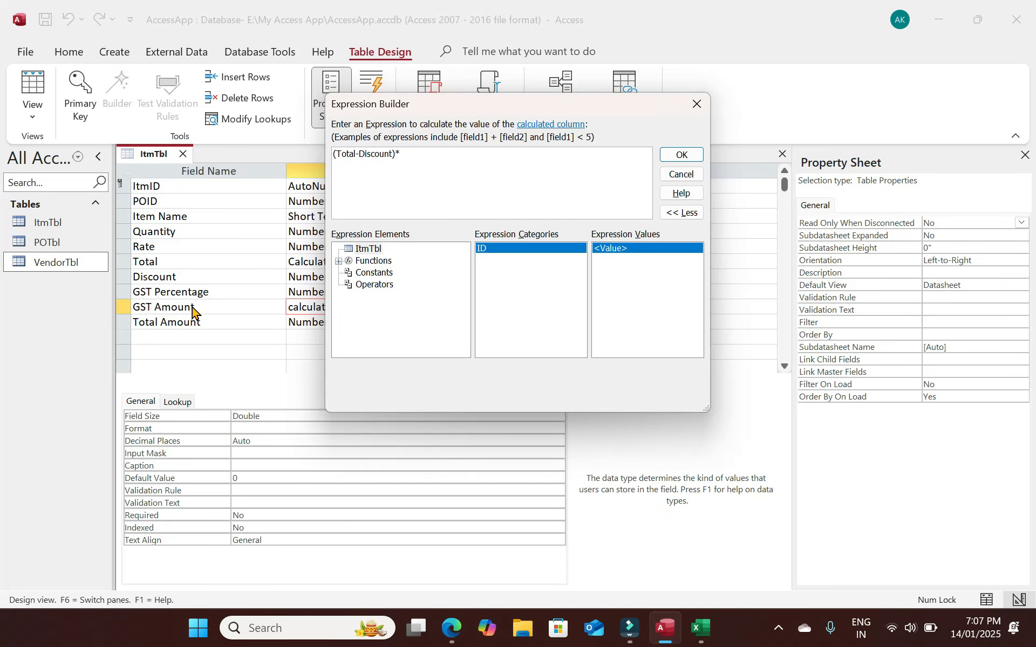
{"action": "type", "text": "*["}
{"action": "type", "text": "GST Percentage]/100"}
{"action": "left_click", "coordinate": [681, 155]}
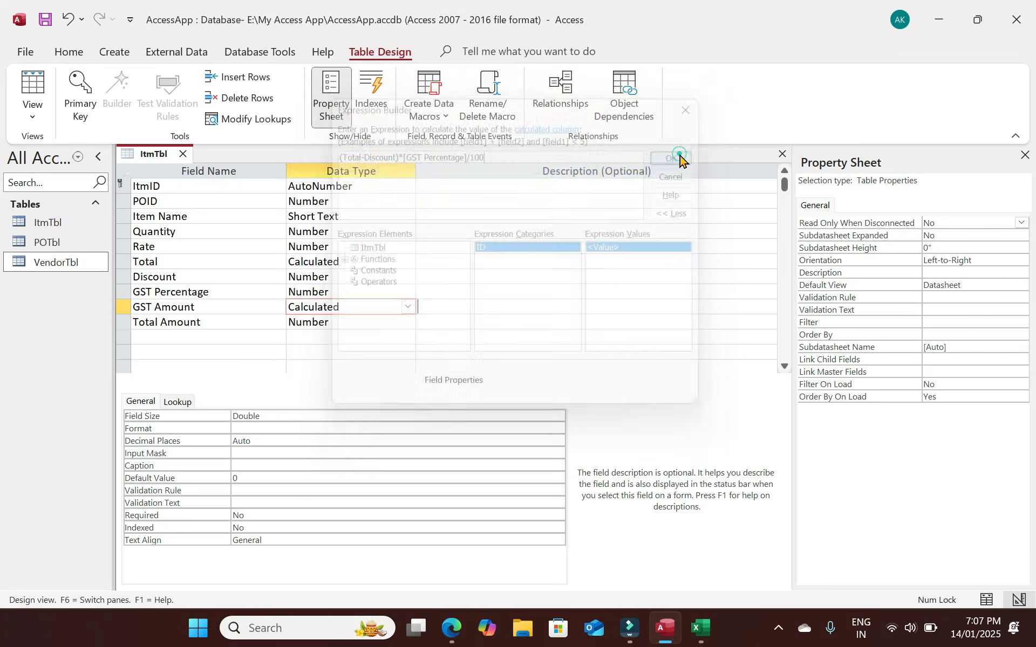
Make Total Amount a Calculated field with expression [total]-[discount]+[GST Amount].
{"action": "left_click", "coordinate": [350, 322]}
{"action": "double_click", "coordinate": [350, 322]}
{"action": "type", "text": "calculated"}
{"action": "key", "text": "Return"}
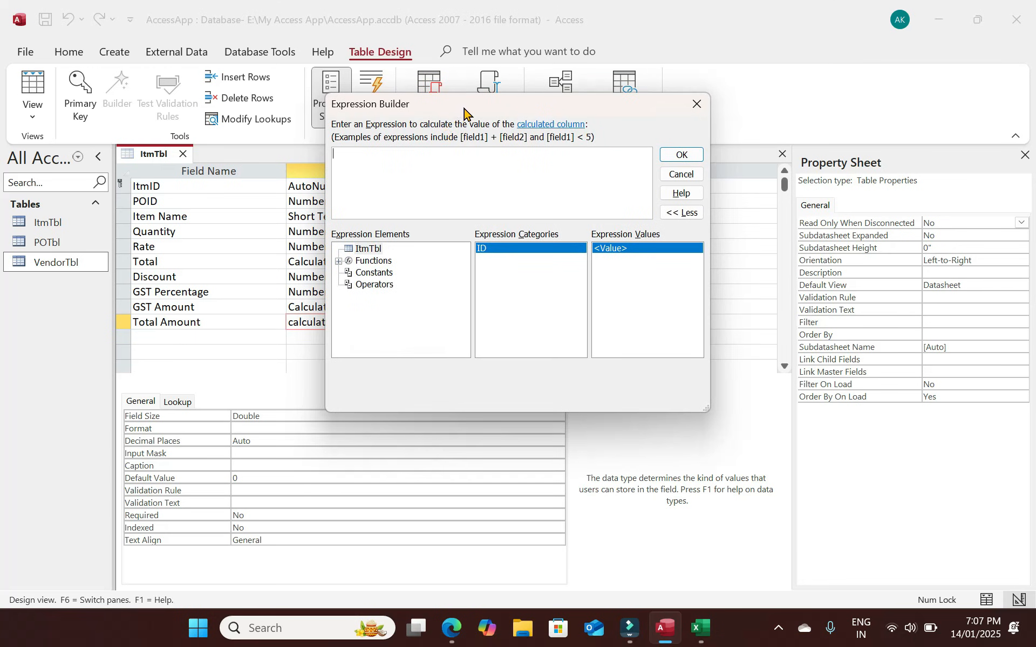
{"action": "left_click_drag", "start_coordinate": [469, 111], "coordinate": [559, 108]}
{"action": "type", "text": "total-discount"}
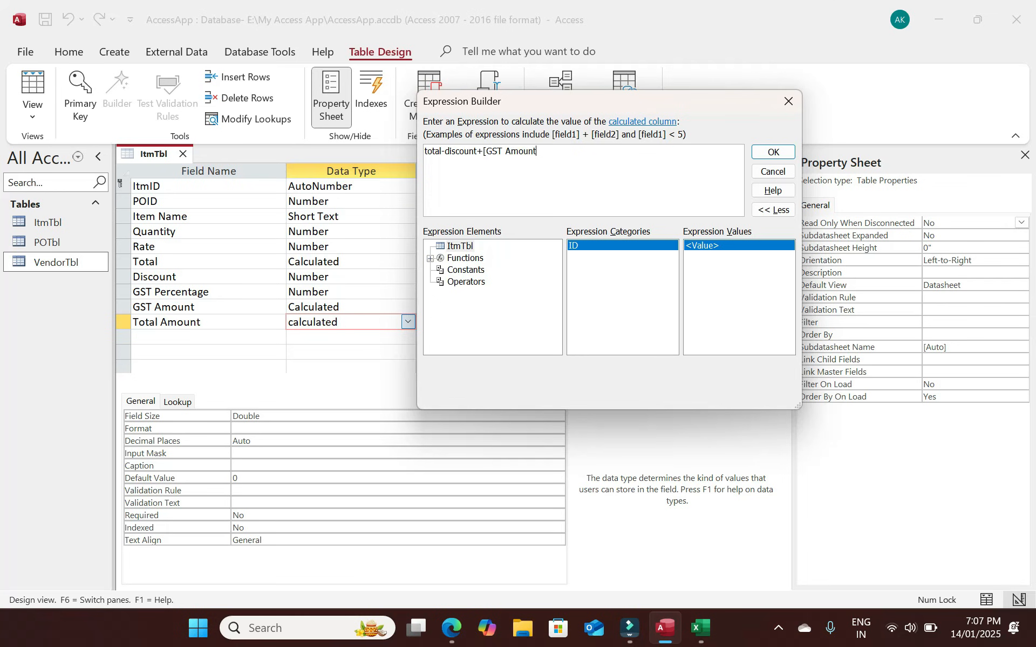
{"action": "left_click", "coordinate": [773, 152]}
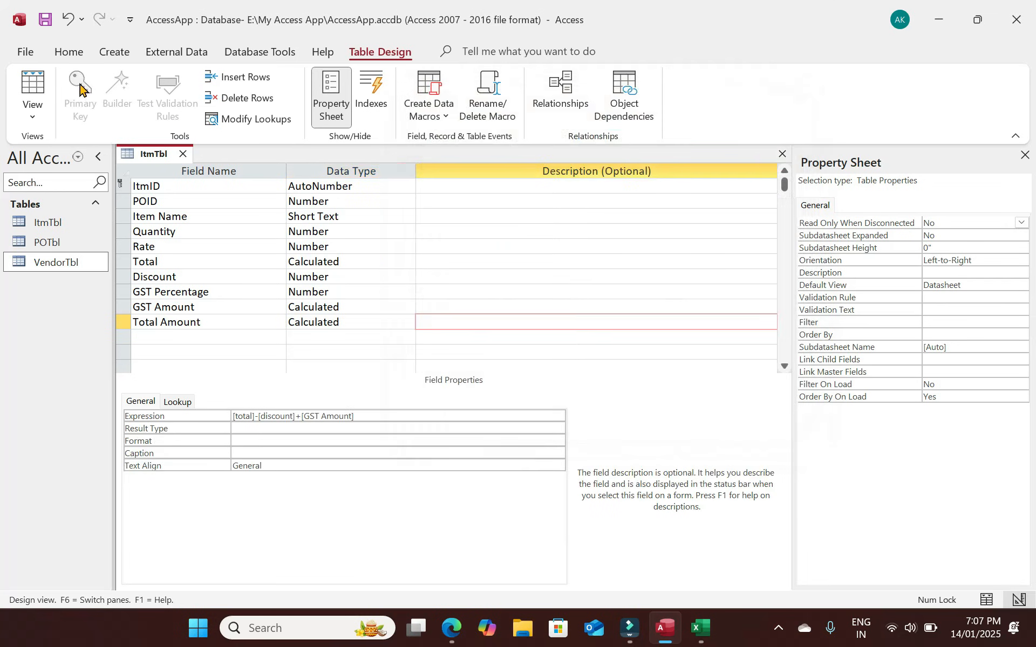
{"action": "left_click", "coordinate": [32, 86]}
Save the table and enter a record with Item Name 1, Quantity 2 and Rate 20.
{"action": "left_click", "coordinate": [502, 361]}
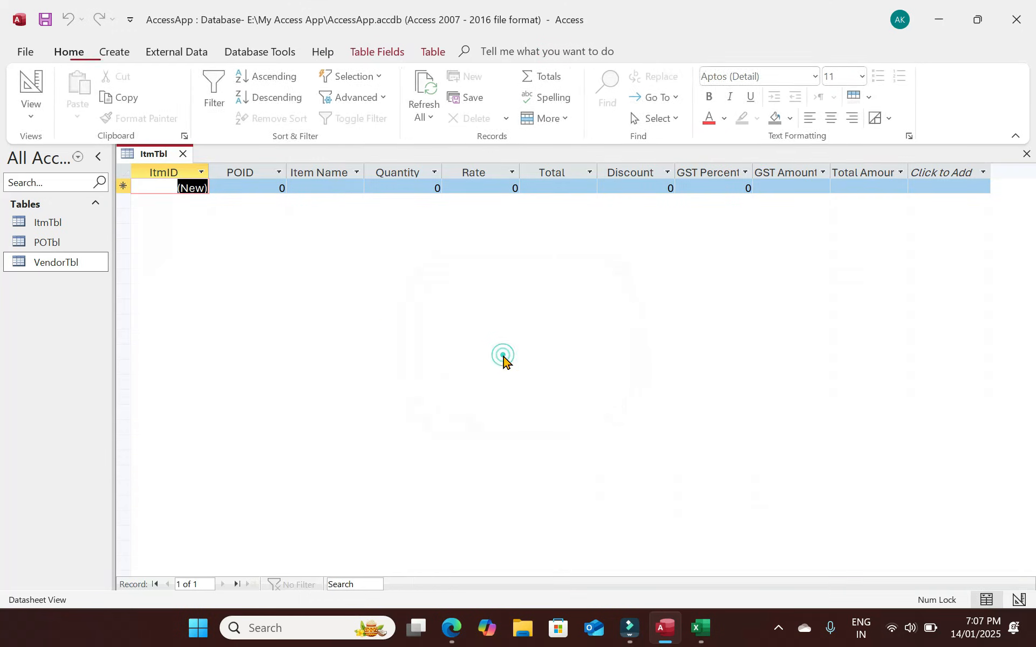
{"action": "left_click", "coordinate": [271, 185]}
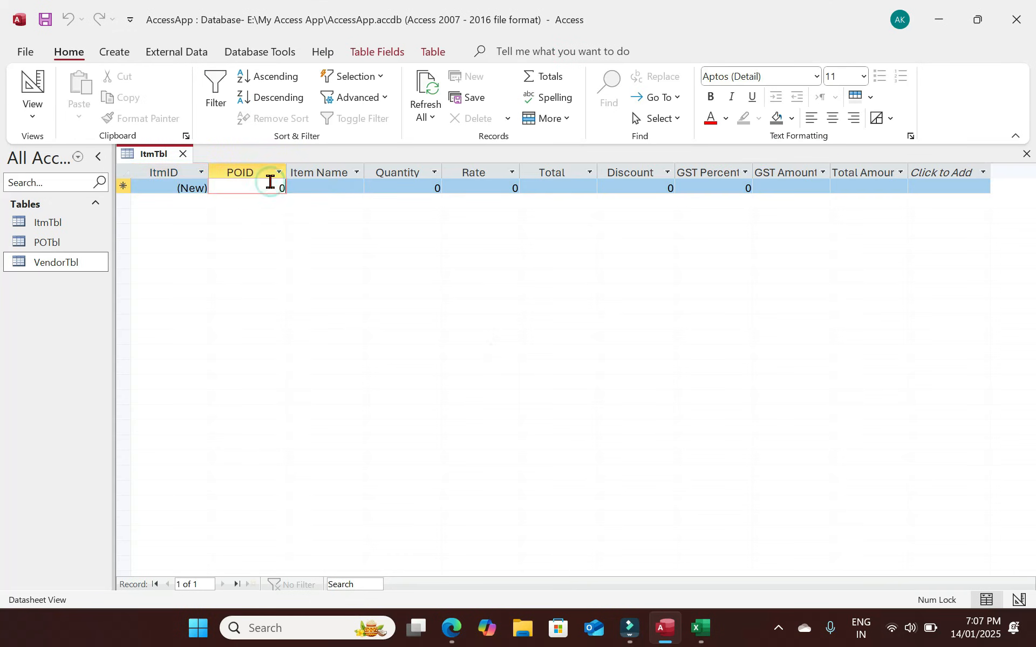
{"action": "key", "text": "Tab"}
{"action": "type", "text": "1"}
{"action": "key", "text": "Tab"}
{"action": "type", "text": "2"}
{"action": "key", "text": "Tab"}
{"action": "type", "text": "20"}
Enter GST Percentage 15 and Discount 10 so Total Amount calculates to 34.5.
{"action": "key", "text": "Tab"}
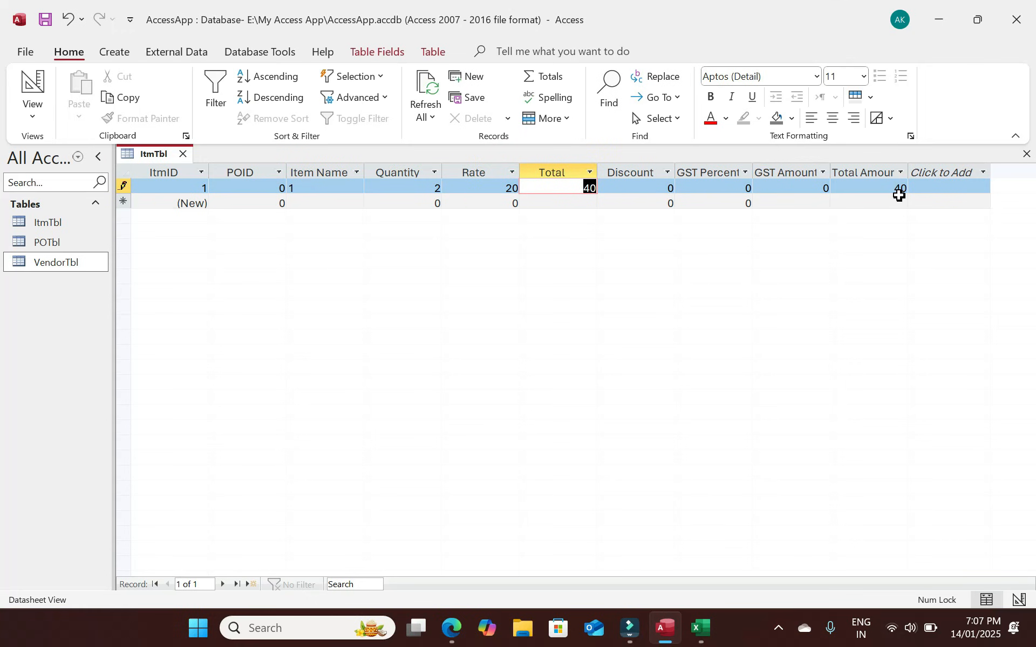
{"action": "key", "text": "Tab"}
{"action": "key", "text": "Tab"}
{"action": "type", "text": "15"}
{"action": "key", "text": "Tab"}
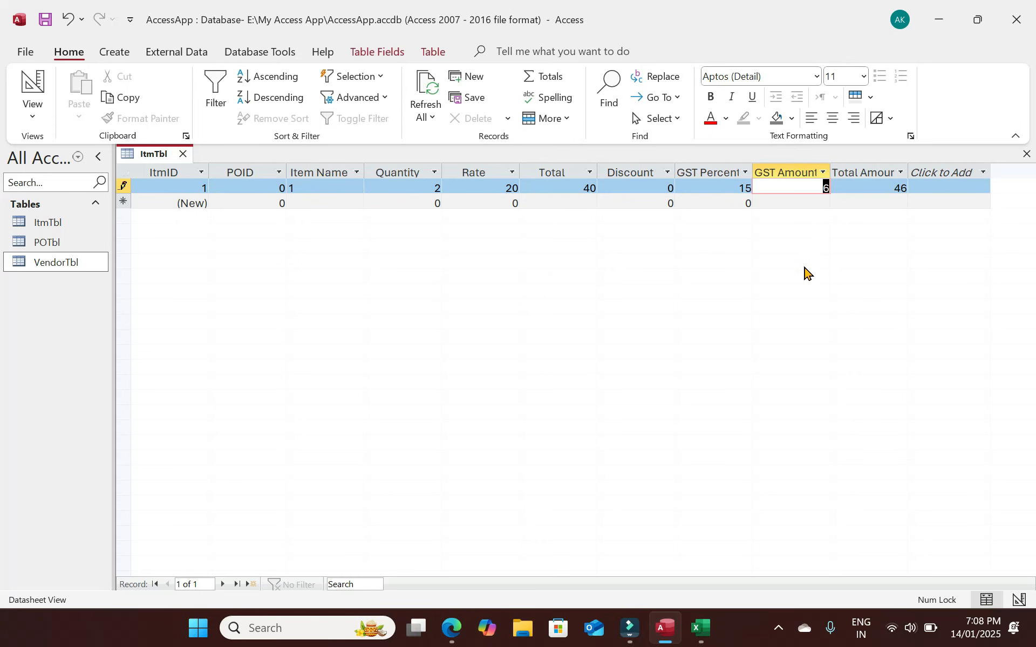
{"action": "left_click", "coordinate": [654, 188]}
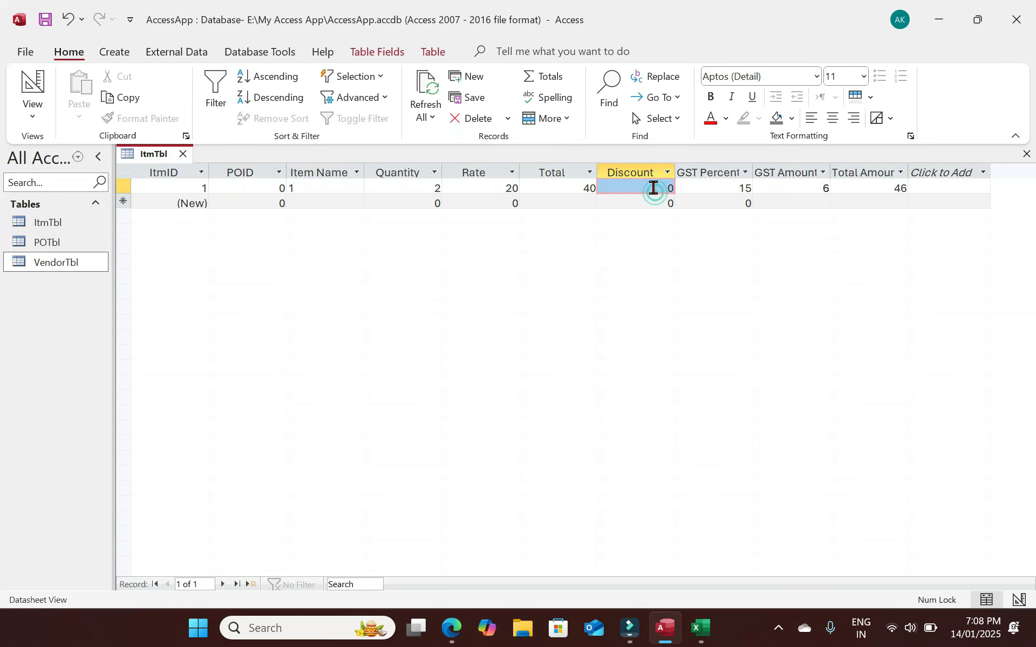
{"action": "type", "text": "10"}
{"action": "key", "text": "Tab"}
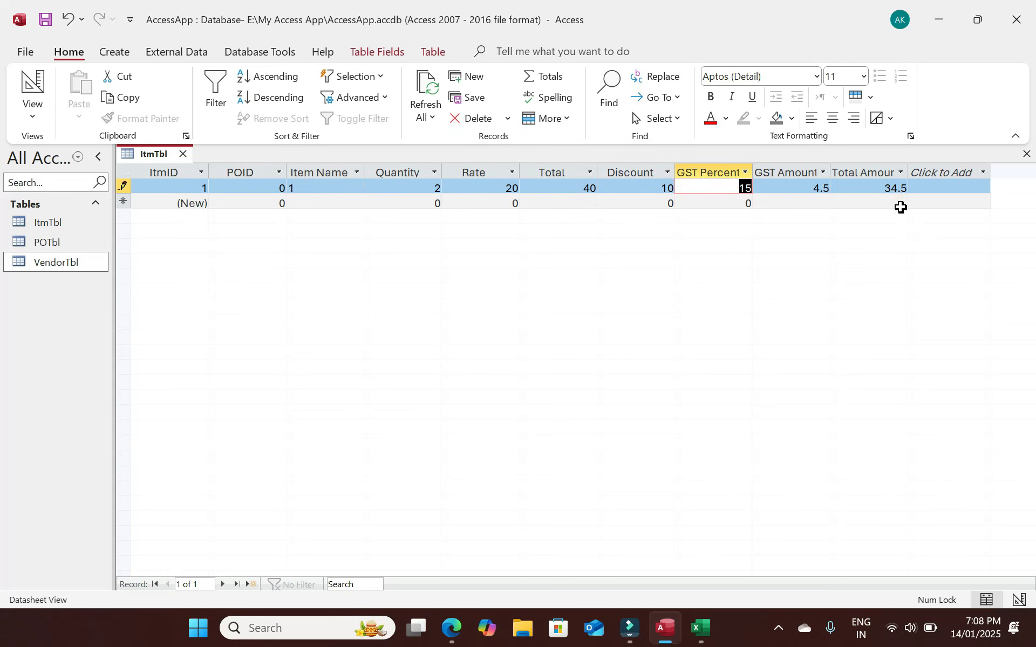
{"action": "left_click", "coordinate": [896, 188]}
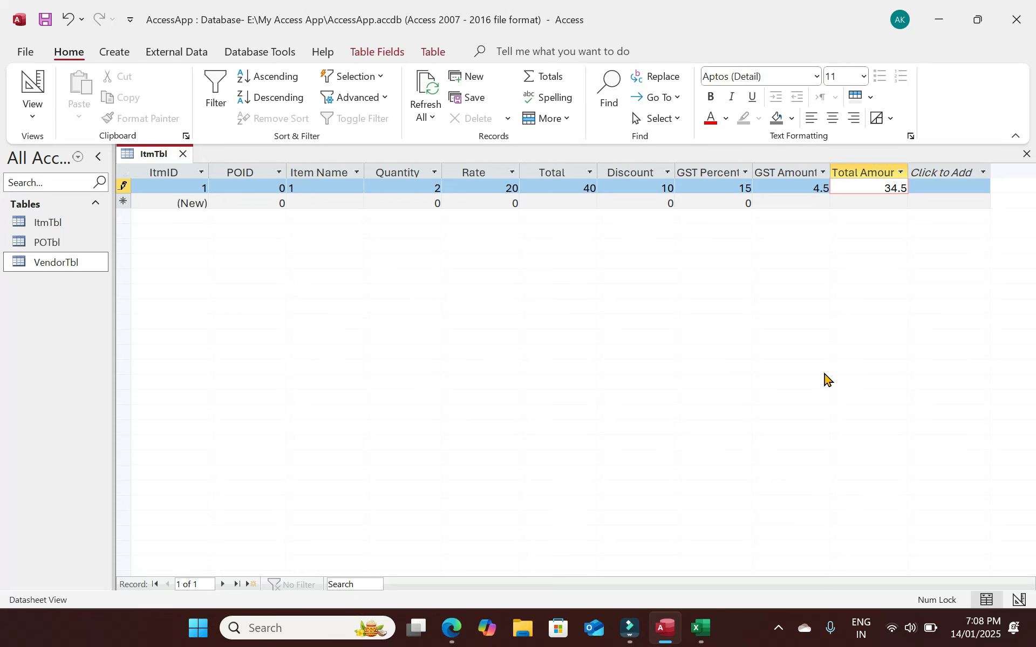
{"action": "left_click", "coordinate": [36, 83]}
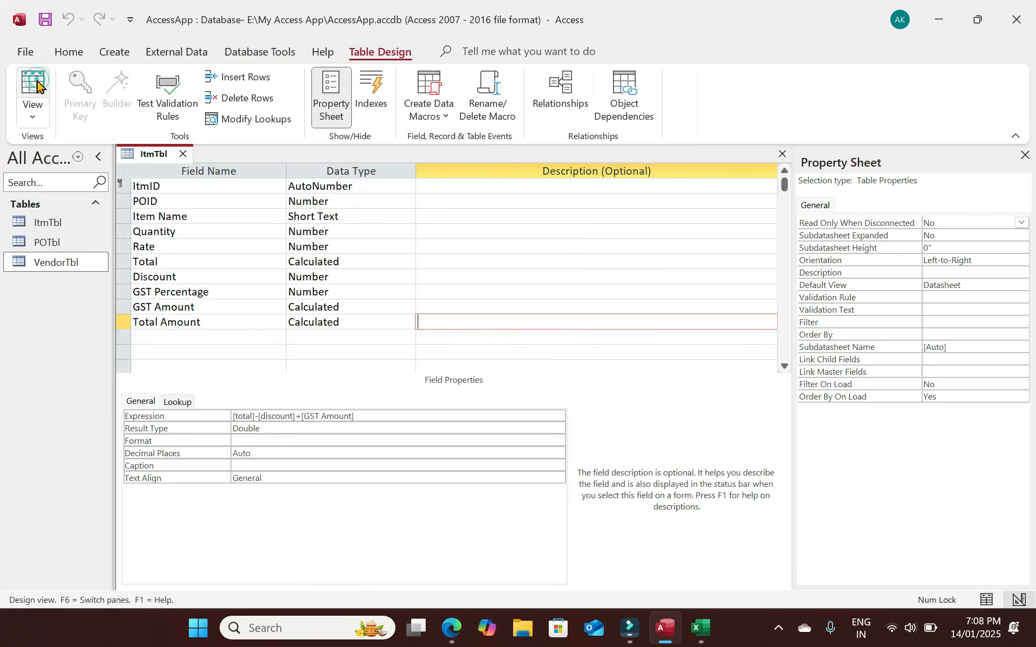
Set Rate's decimal places to 2 and save, reviewing the Total, Discount and GST Amount properties.
{"action": "left_click", "coordinate": [340, 232]}
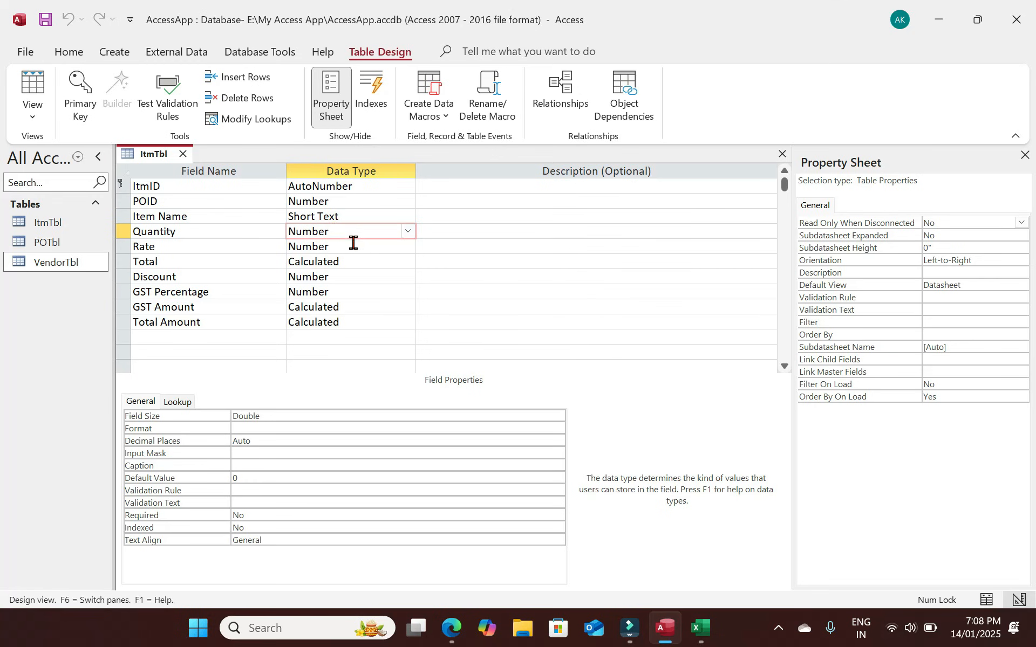
{"action": "left_click", "coordinate": [351, 246]}
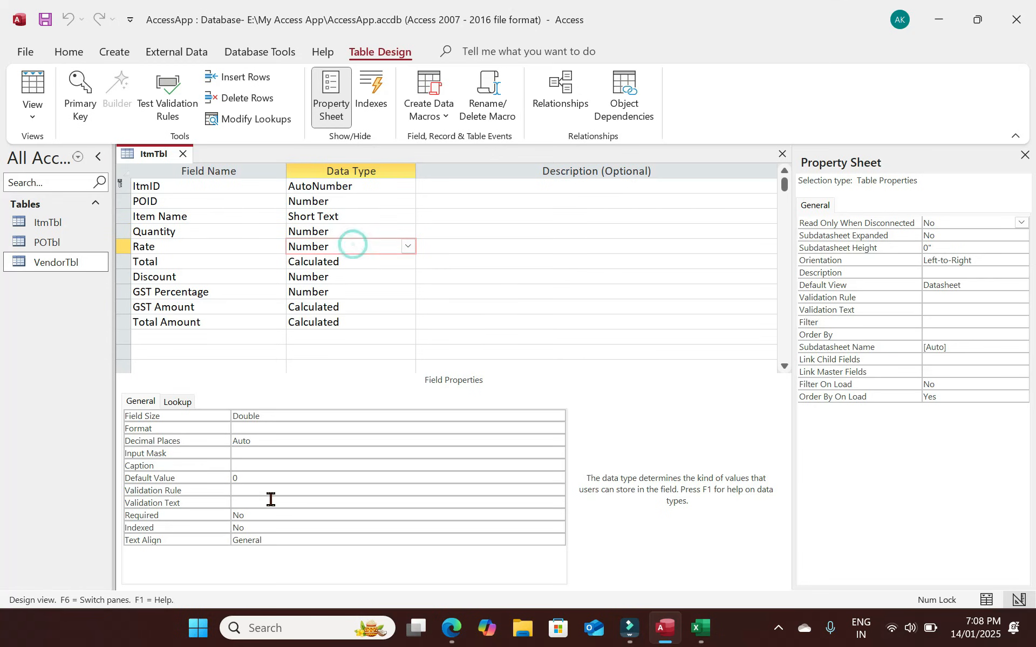
{"action": "double_click", "coordinate": [260, 441]}
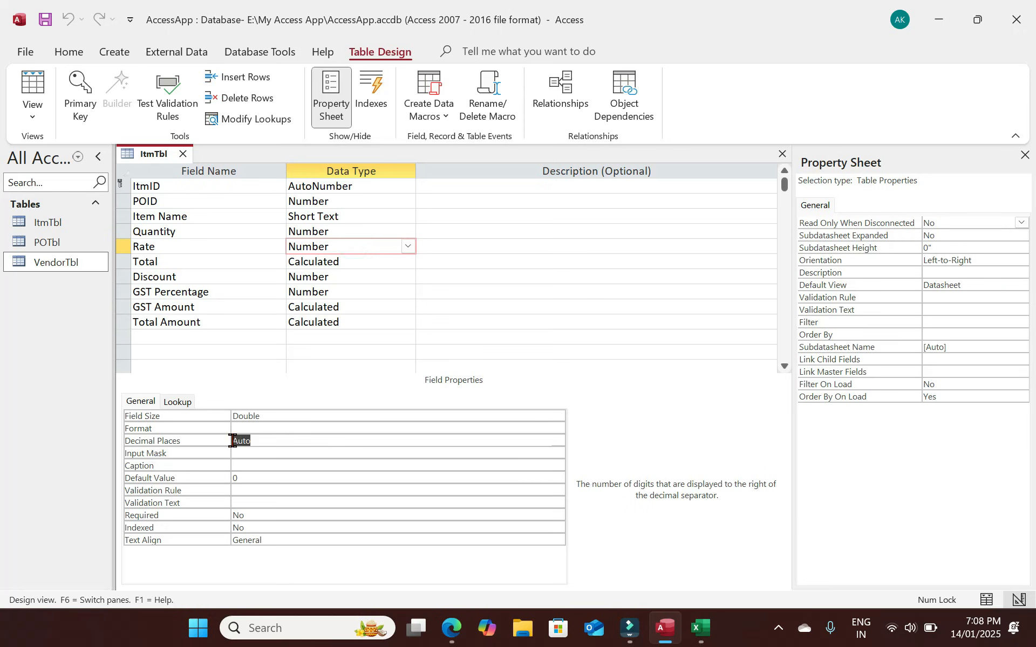
{"action": "type", "text": "2"}
{"action": "key", "text": "ctrl+s"}
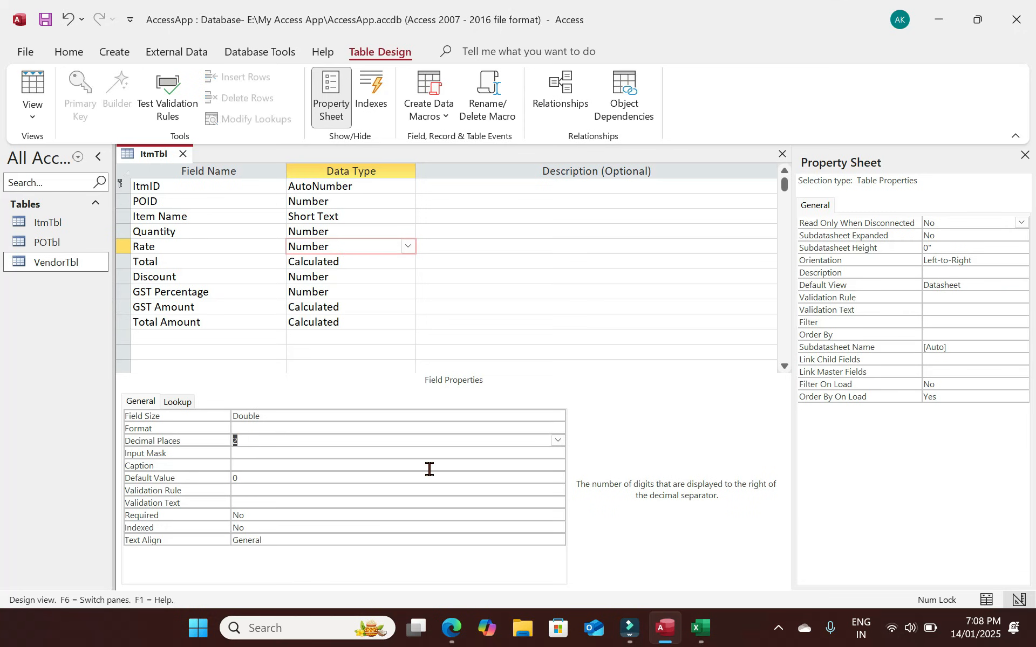
{"action": "left_click", "coordinate": [359, 263]}
{"action": "left_click", "coordinate": [254, 441]}
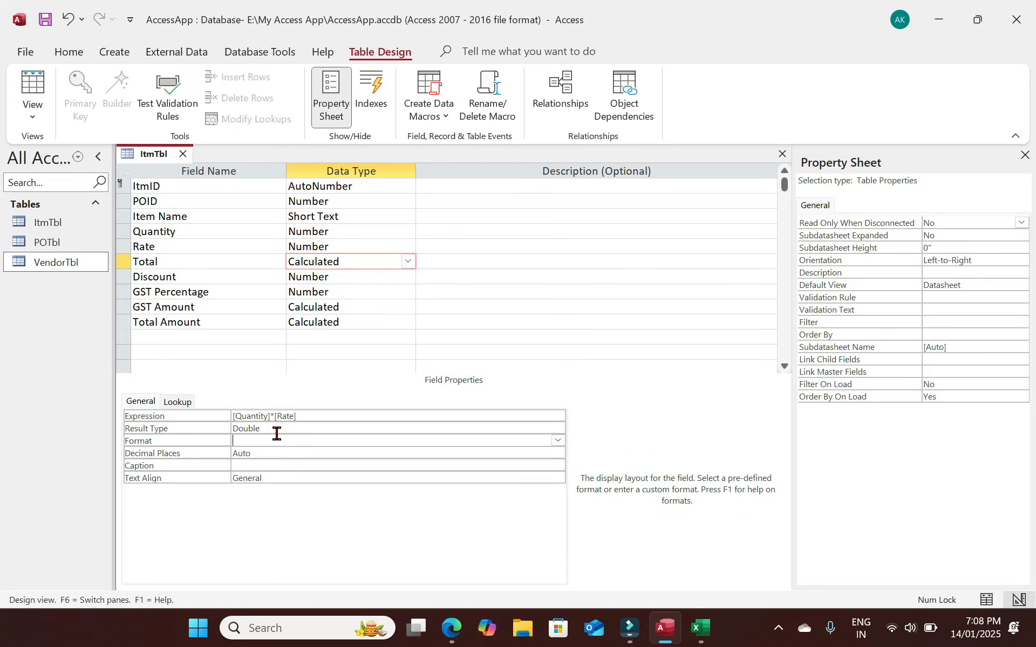
{"action": "left_click", "coordinate": [342, 279]}
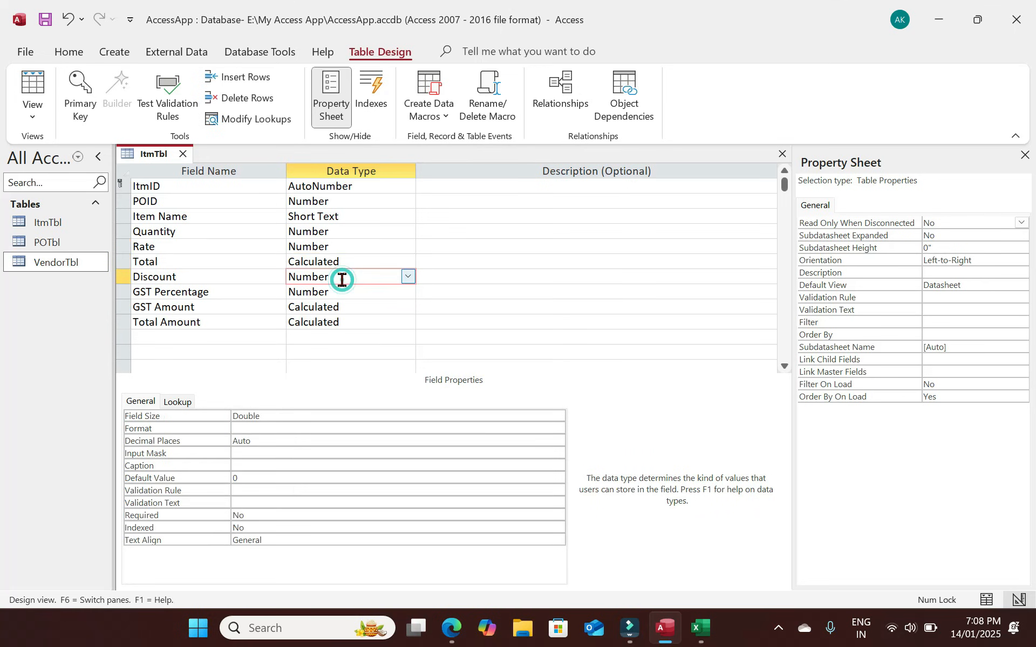
{"action": "left_click", "coordinate": [251, 442]}
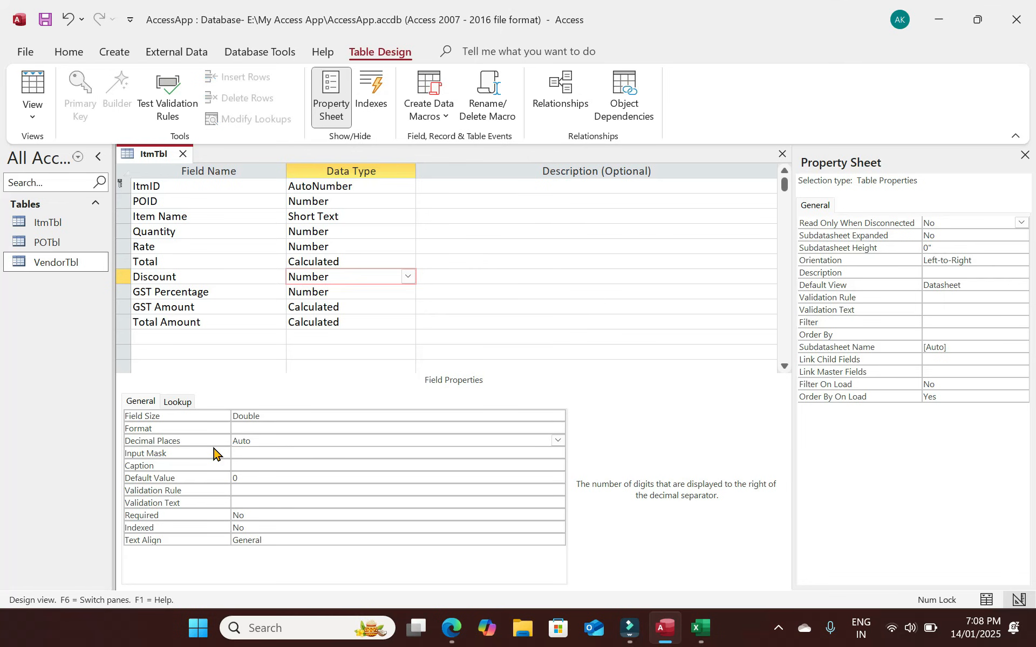
{"action": "left_click", "coordinate": [351, 291]}
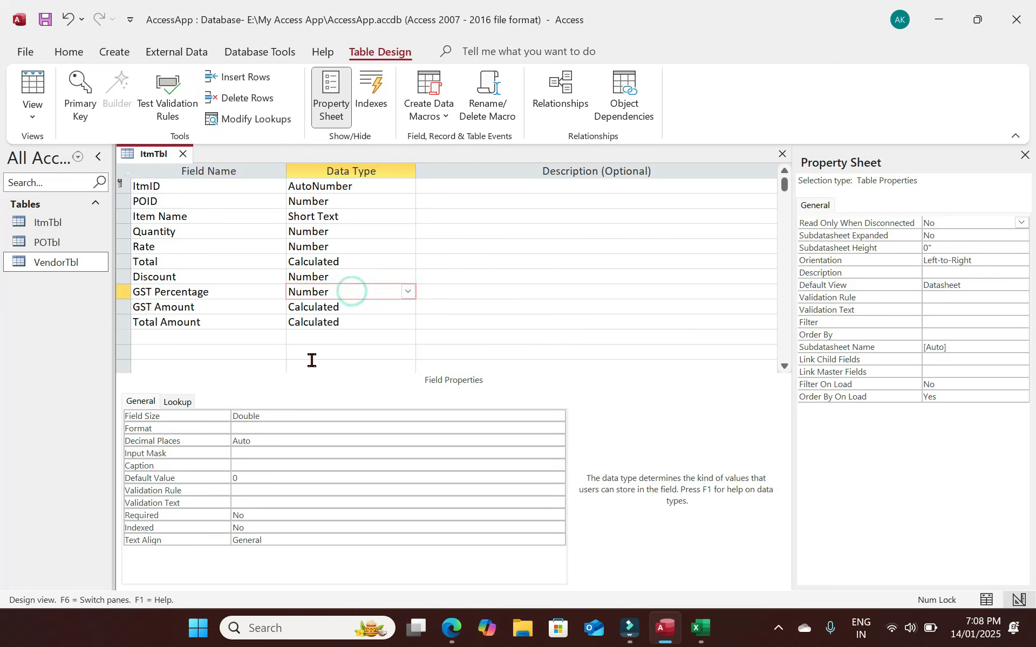
{"action": "left_click", "coordinate": [359, 306]}
{"action": "left_click", "coordinate": [259, 438]}
Give GST Amount and Total Amount the Standard format and change GST Percentage's format.
{"action": "left_click", "coordinate": [558, 443]}
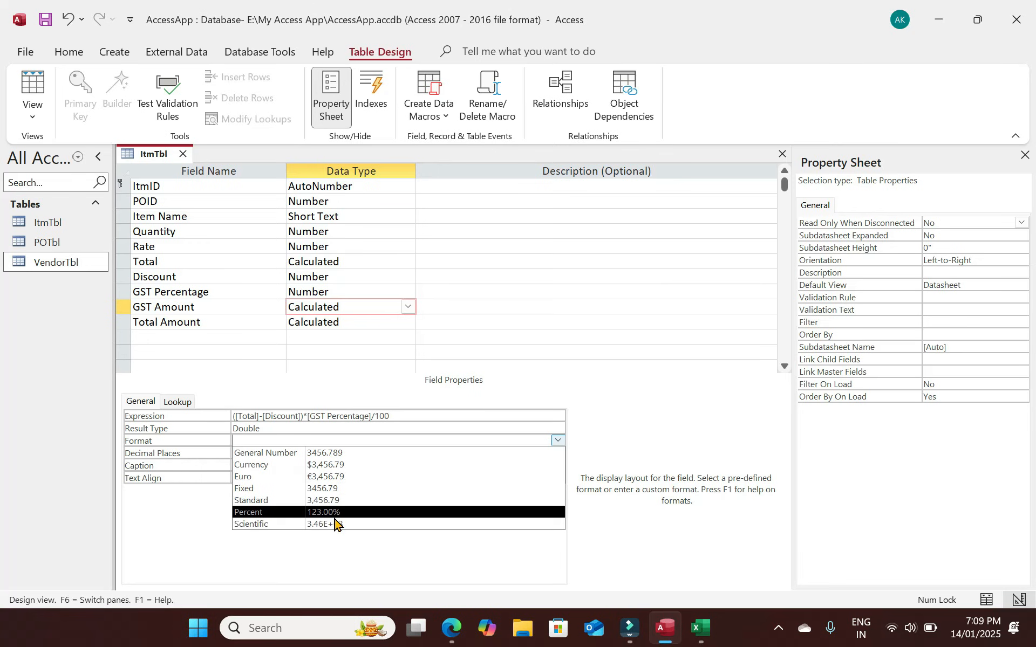
{"action": "left_click", "coordinate": [333, 501]}
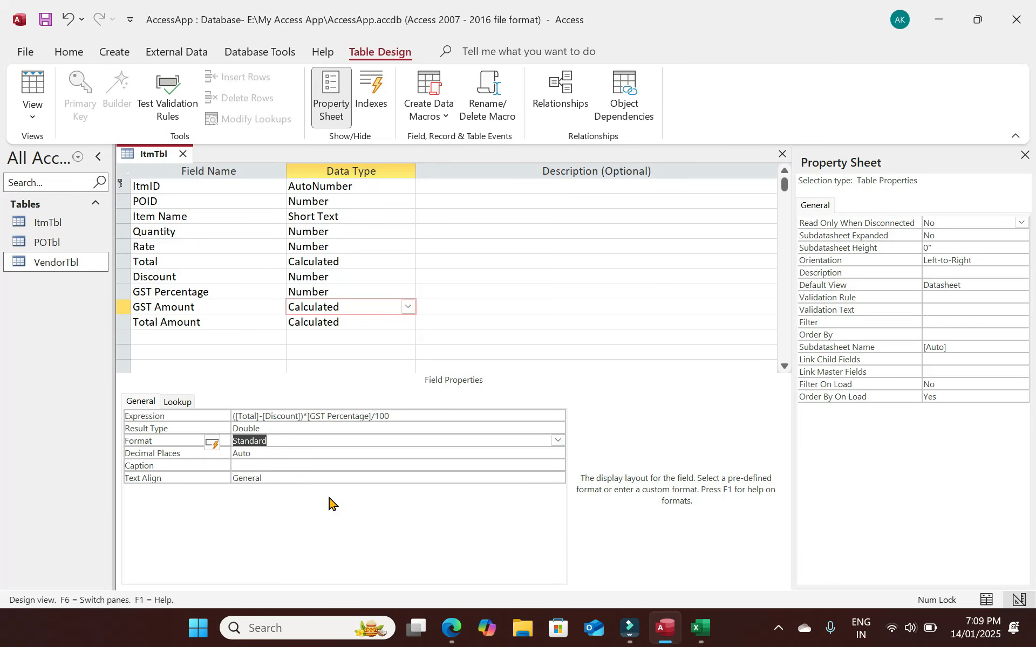
{"action": "left_click", "coordinate": [348, 317]}
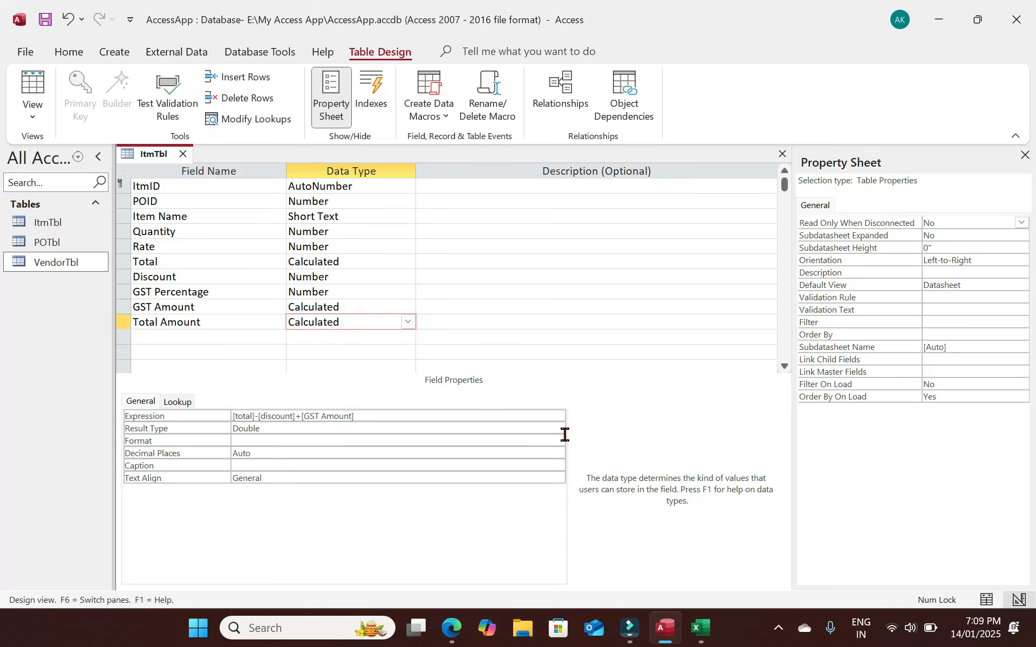
{"action": "left_click", "coordinate": [557, 440]}
{"action": "left_click", "coordinate": [280, 504]}
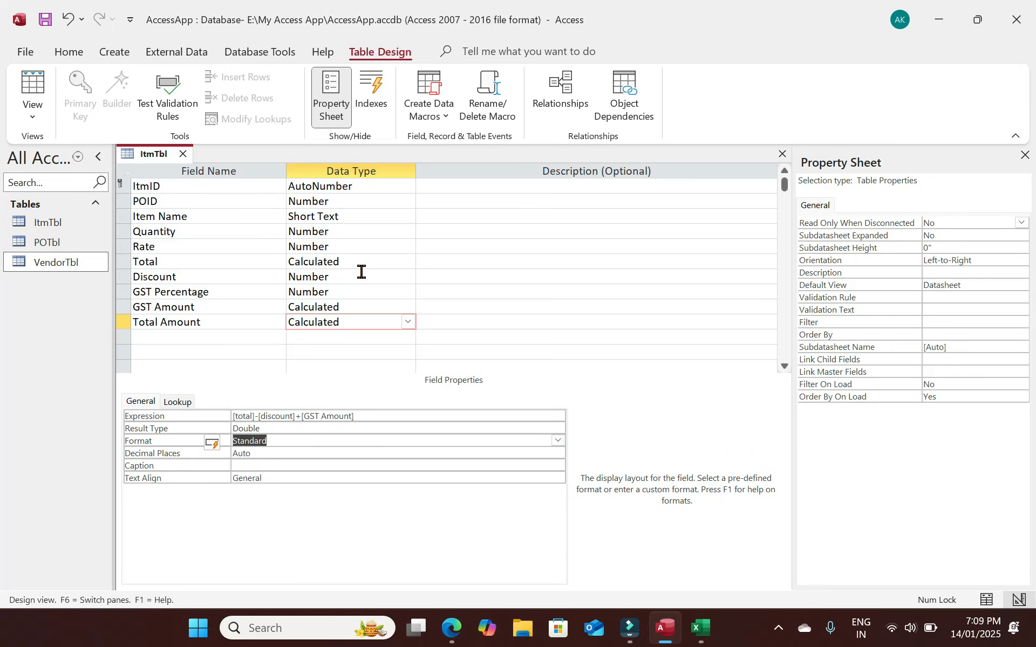
{"action": "left_click", "coordinate": [353, 291]}
{"action": "left_click", "coordinate": [557, 429]}
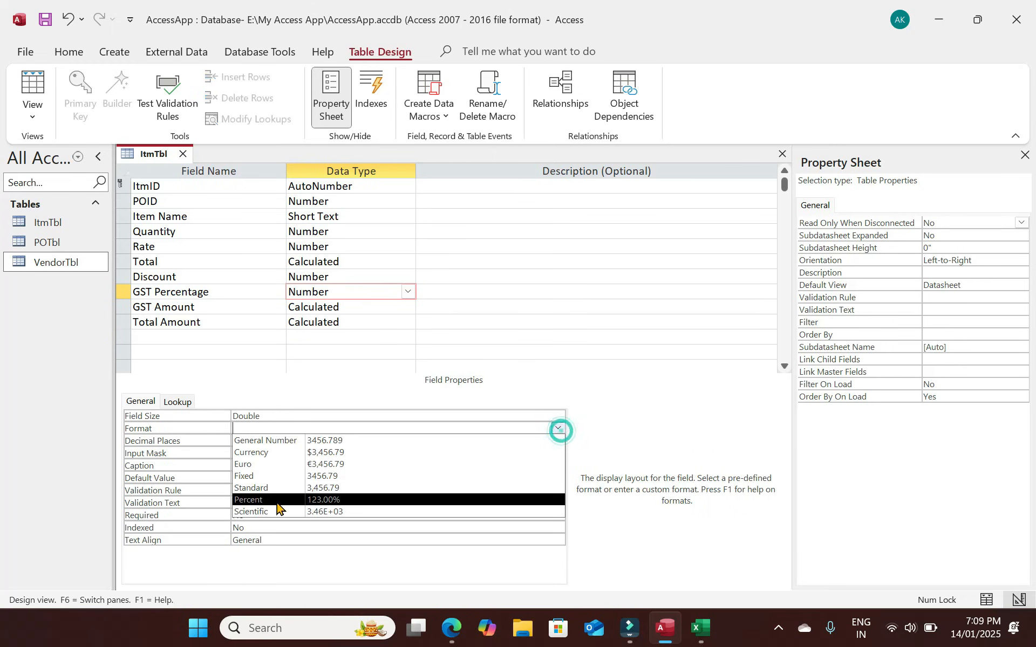
{"action": "left_click", "coordinate": [271, 491]}
Apply the Standard format to Discount and Rate, then check the two-decimal values in Datasheet view.
{"action": "left_click", "coordinate": [350, 276]}
{"action": "left_click", "coordinate": [557, 426]}
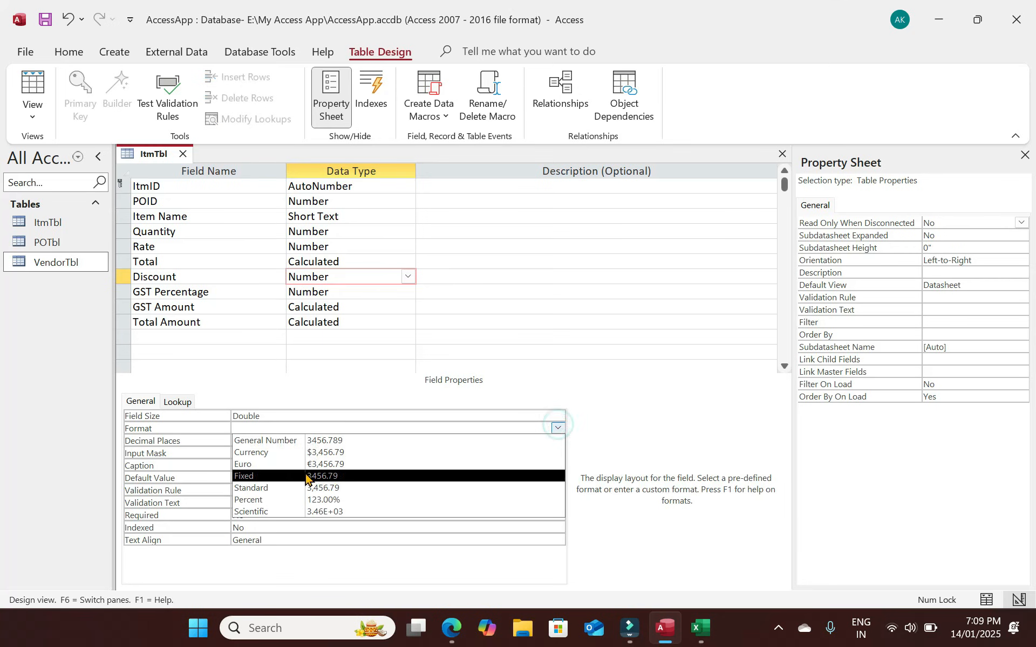
{"action": "left_click", "coordinate": [278, 488]}
{"action": "left_click", "coordinate": [349, 259]}
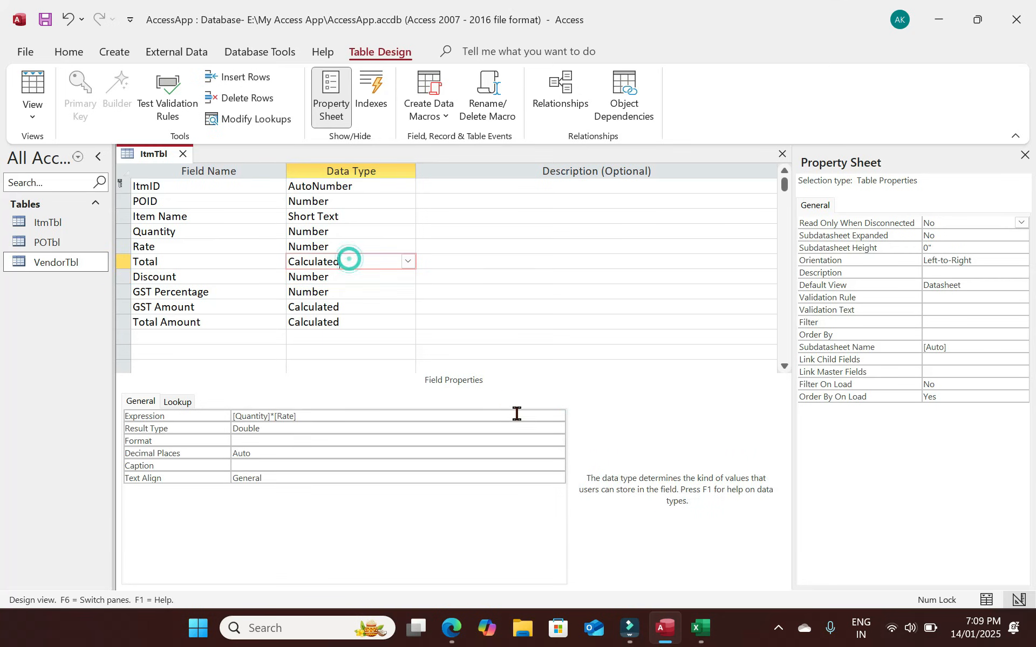
{"action": "key", "text": "Up"}
{"action": "left_click", "coordinate": [558, 429]}
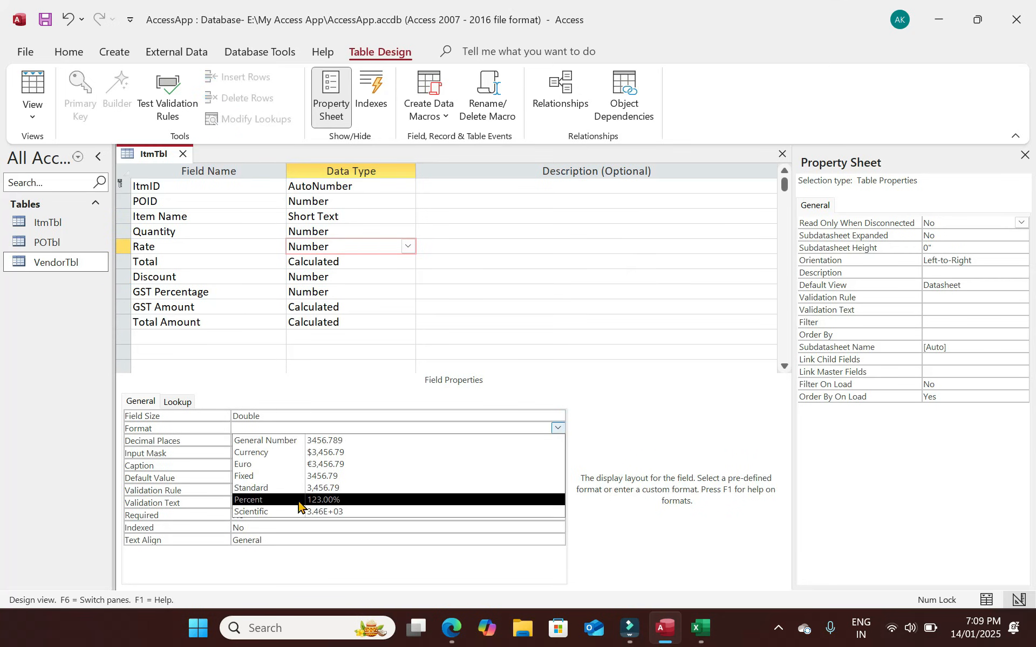
{"action": "left_click", "coordinate": [281, 488]}
{"action": "left_click", "coordinate": [356, 236]}
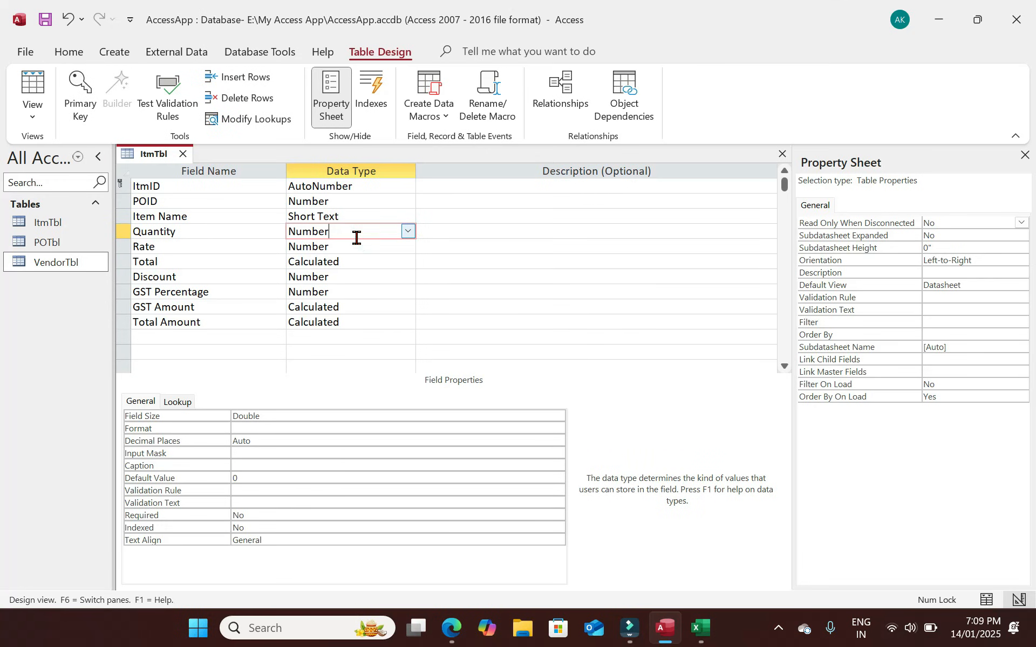
{"action": "left_click", "coordinate": [41, 86]}
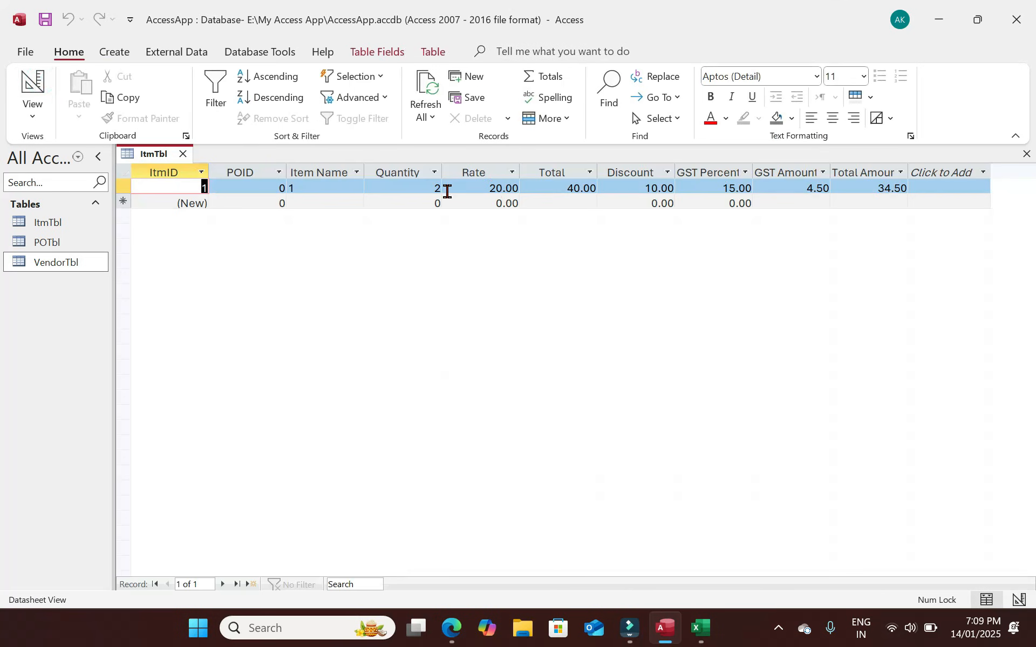
{"action": "left_click", "coordinate": [419, 188]}
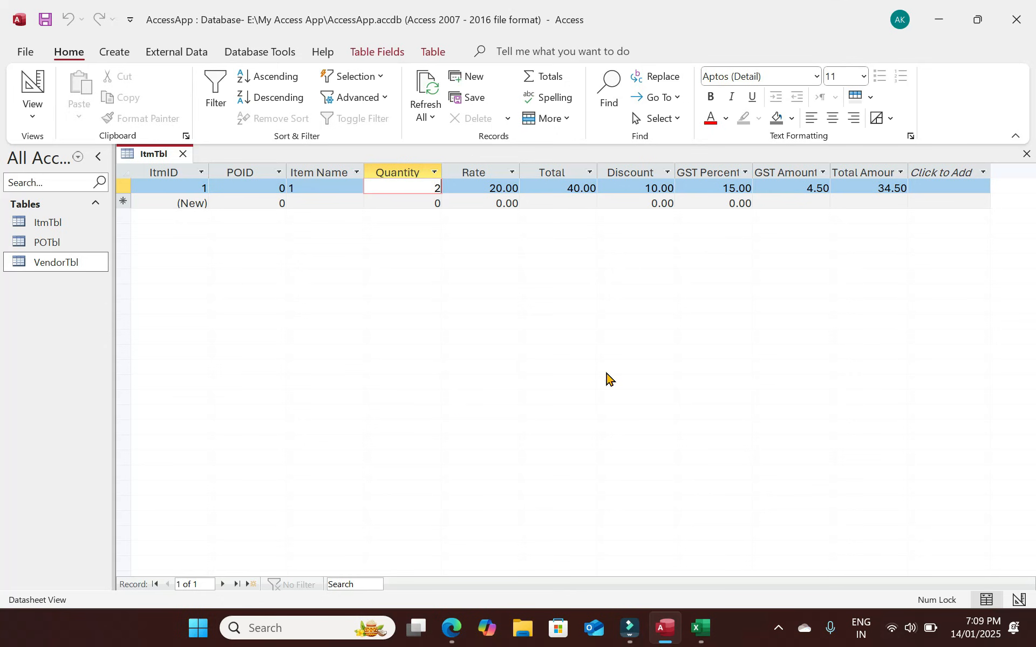
Watch totals recalculate, restore Quantity to 2 (Total 40.00, Total Amount 34.50), and close the datasheet.
{"action": "key", "text": "Tab"}
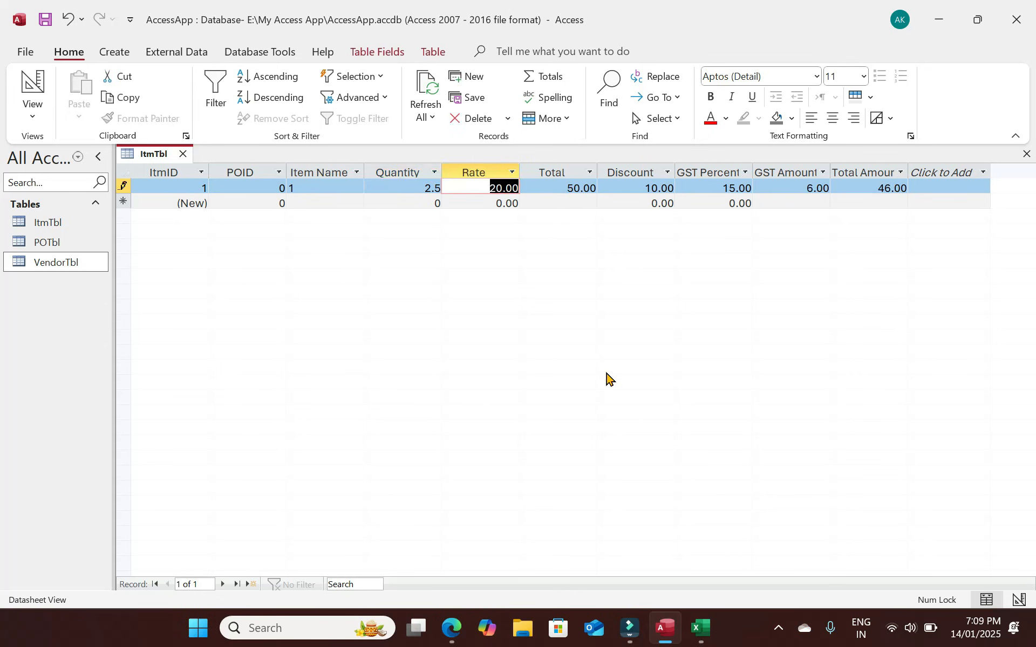
{"action": "key", "text": "shift+Tab"}
{"action": "type", "text": "2"}
{"action": "key", "text": "Tab"}
{"action": "key", "text": "Tab"}
{"action": "key", "text": "Tab"}
{"action": "key", "text": "Tab"}
{"action": "key", "text": "Tab"}
{"action": "key", "text": "Tab"}
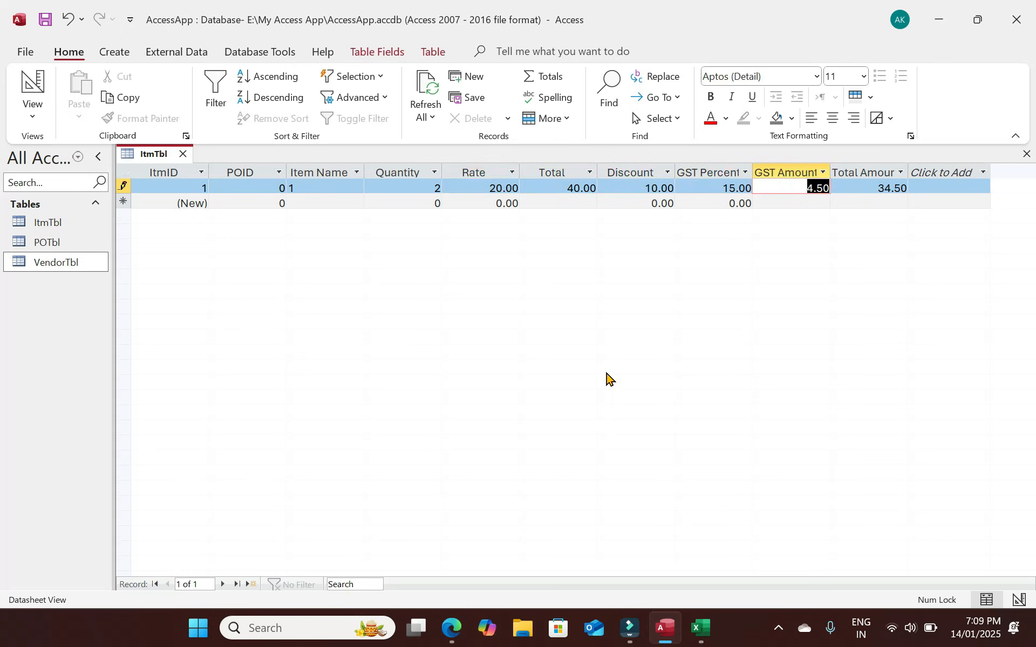
{"action": "key", "text": "shift+Tab"}
{"action": "key", "text": "shift+Tab"}
{"action": "key", "text": "shift+Tab"}
{"action": "key", "text": "shift+Tab"}
{"action": "key", "text": "shift+Tab"}
{"action": "key", "text": "shift+Tab"}
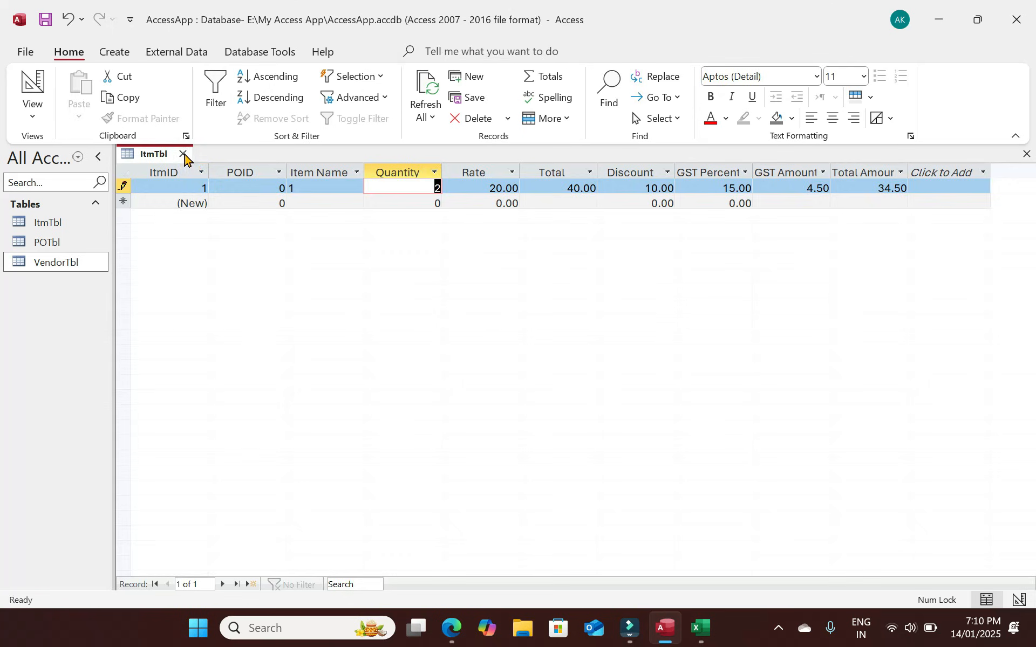
{"action": "left_click", "coordinate": [184, 157]}
Open POTbl in Design view, comparing against ItmTbl's fields before closing ItmTbl.
{"action": "left_click", "coordinate": [58, 244]}
{"action": "double_click", "coordinate": [58, 244]}
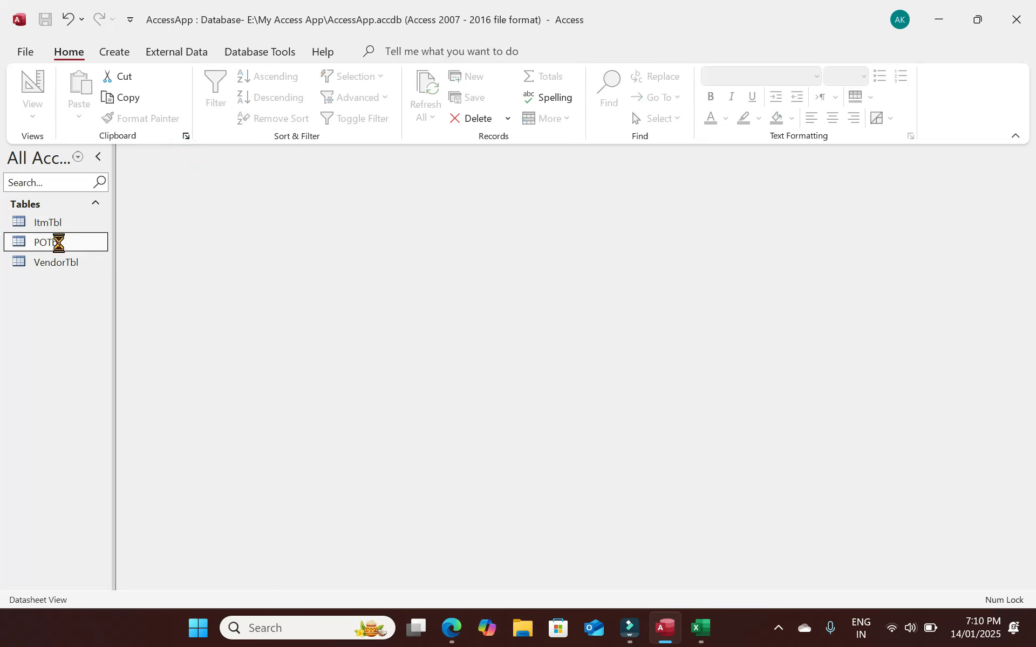
{"action": "left_click", "coordinate": [34, 84]}
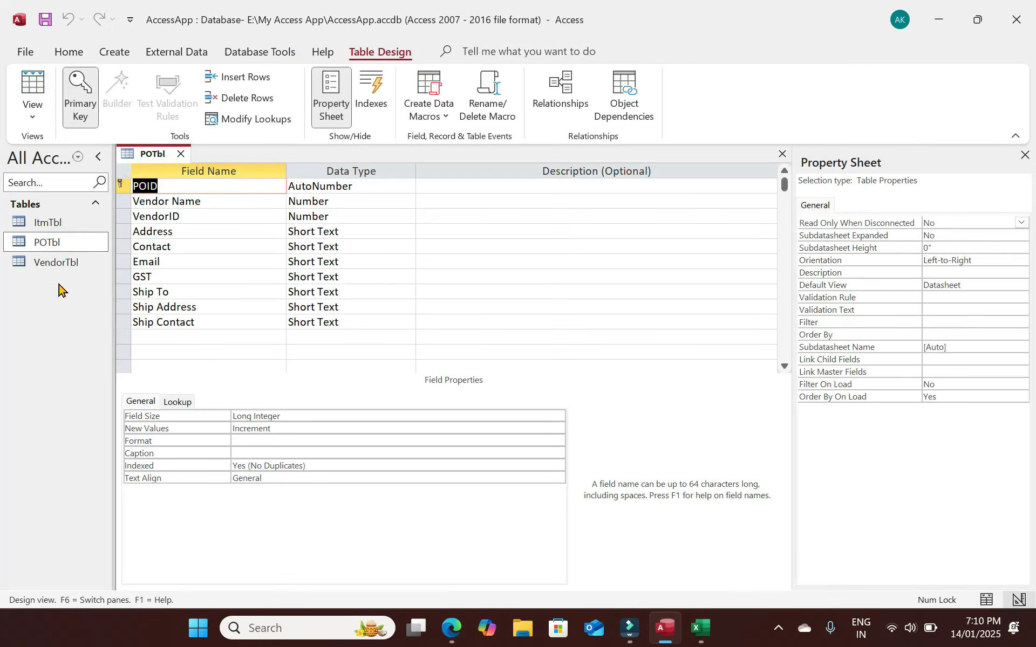
{"action": "double_click", "coordinate": [57, 225]}
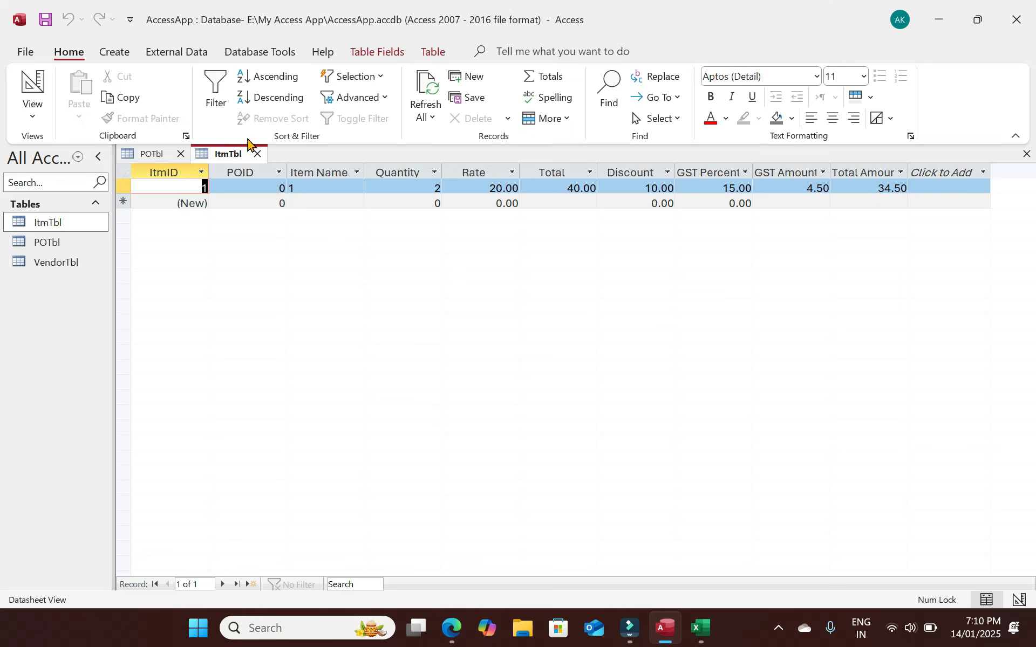
{"action": "left_click", "coordinate": [257, 154]}
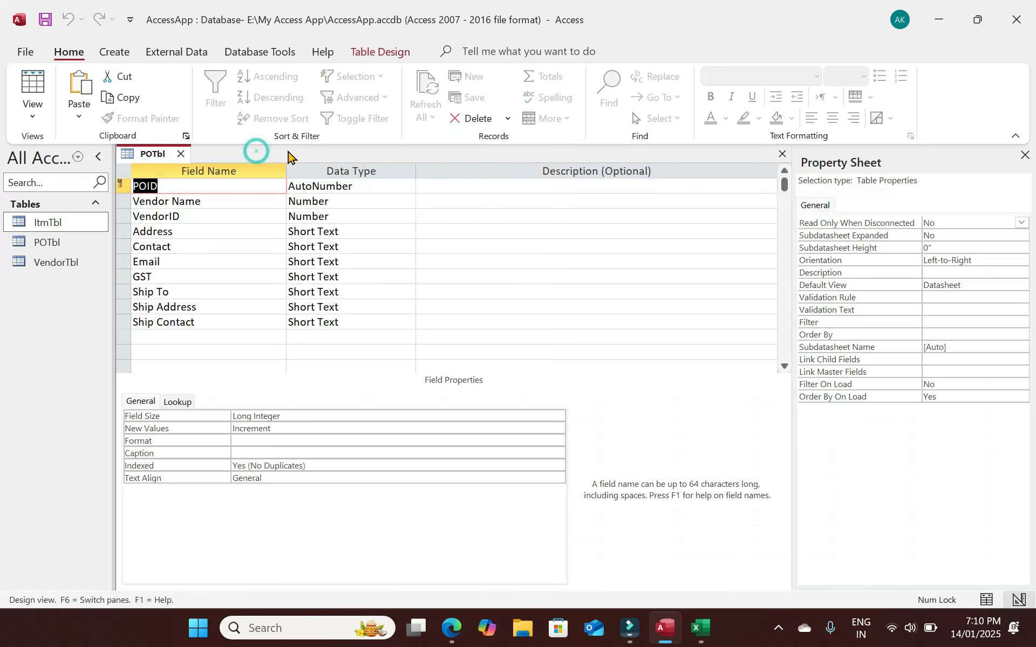
Add a Total field of type Number with Standard format below Ship Contact.
{"action": "left_click", "coordinate": [184, 337]}
{"action": "type", "text": "Total"}
{"action": "key", "text": "Tab"}
{"action": "type", "text": "n"}
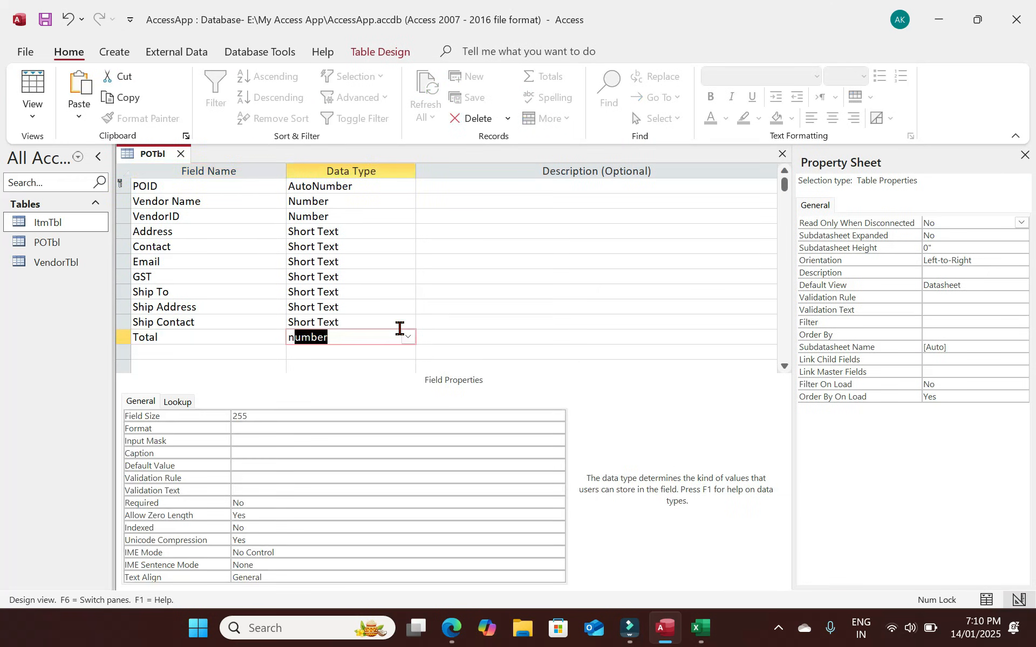
{"action": "left_click", "coordinate": [557, 429]}
{"action": "left_click", "coordinate": [260, 487]}
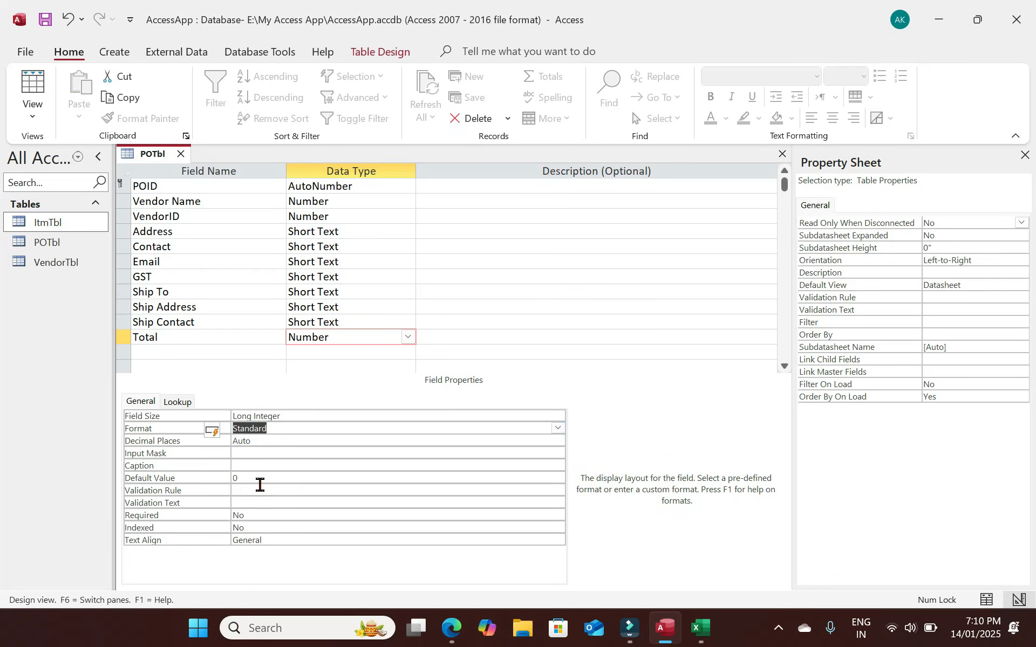
Paste a copy of the Total field and rename it Discount.
{"action": "left_click", "coordinate": [126, 340]}
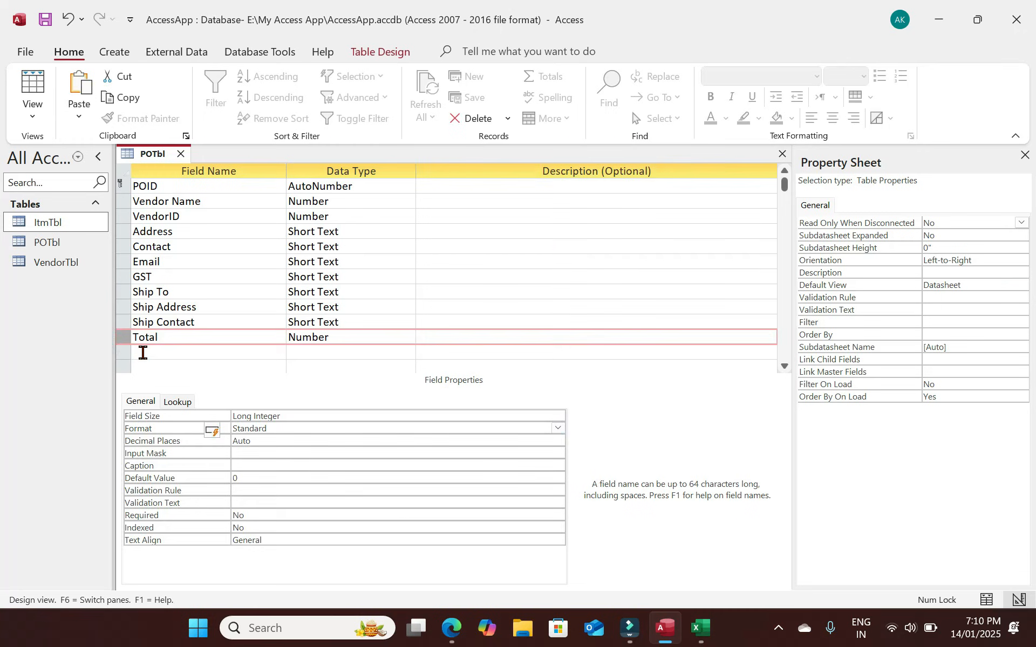
{"action": "left_click", "coordinate": [143, 353]}
{"action": "key", "text": "ctrl+v"}
{"action": "key", "text": "BackSpace"}
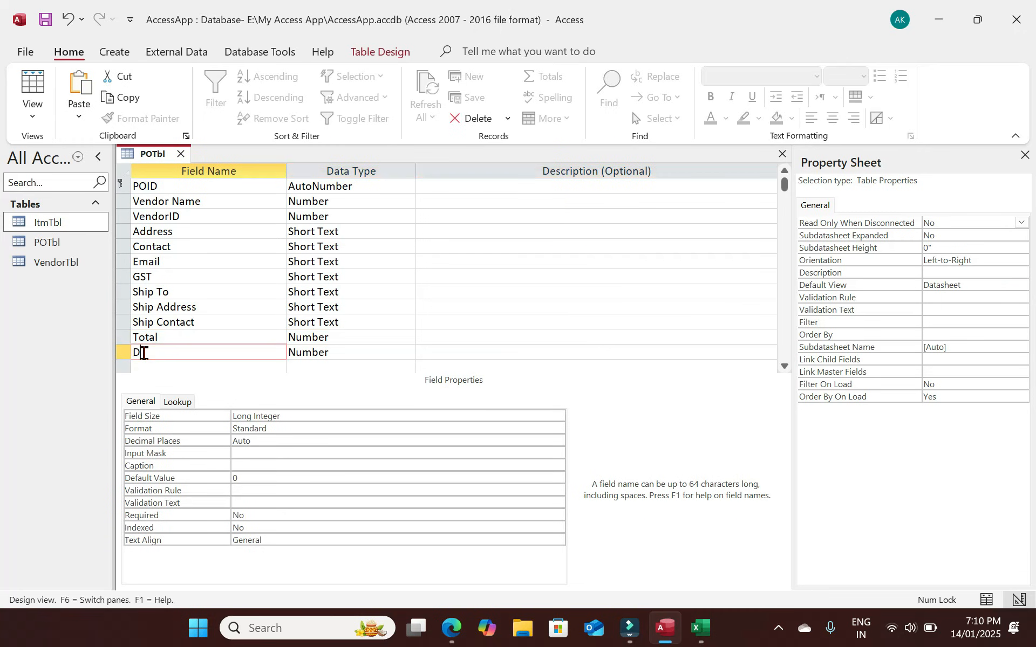
{"action": "type", "text": "Disocunt"}
{"action": "key", "text": "BackSpace"}
{"action": "type", "text": "count"}
{"action": "scroll", "coordinate": [169, 325], "scroll_direction": "down", "scroll_amount": 1}
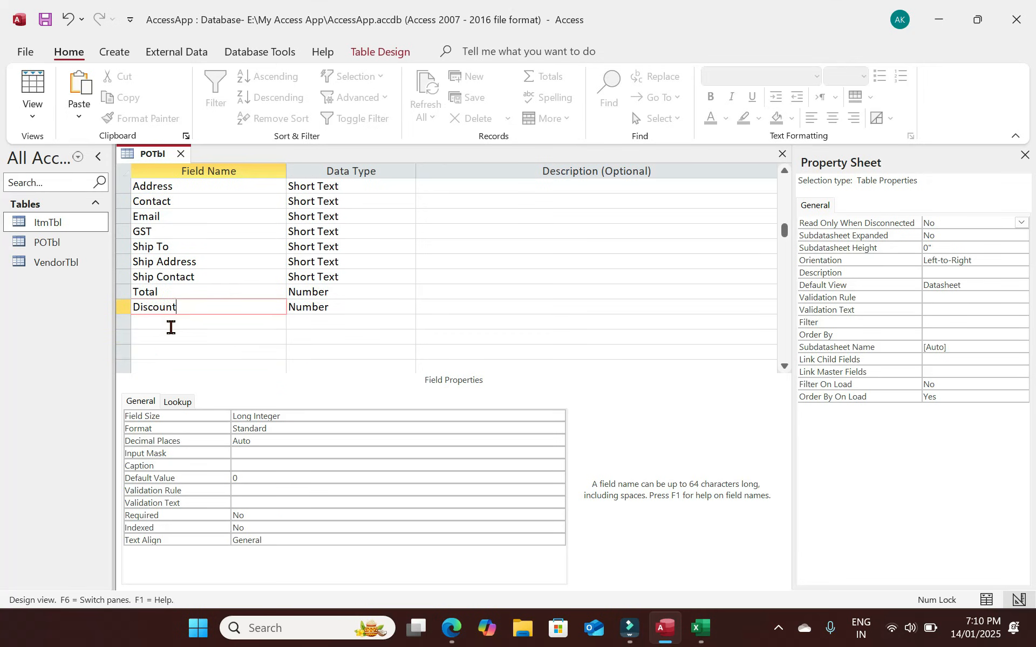
Add a GST field as a pasted copy of Total.
{"action": "left_click", "coordinate": [169, 325]}
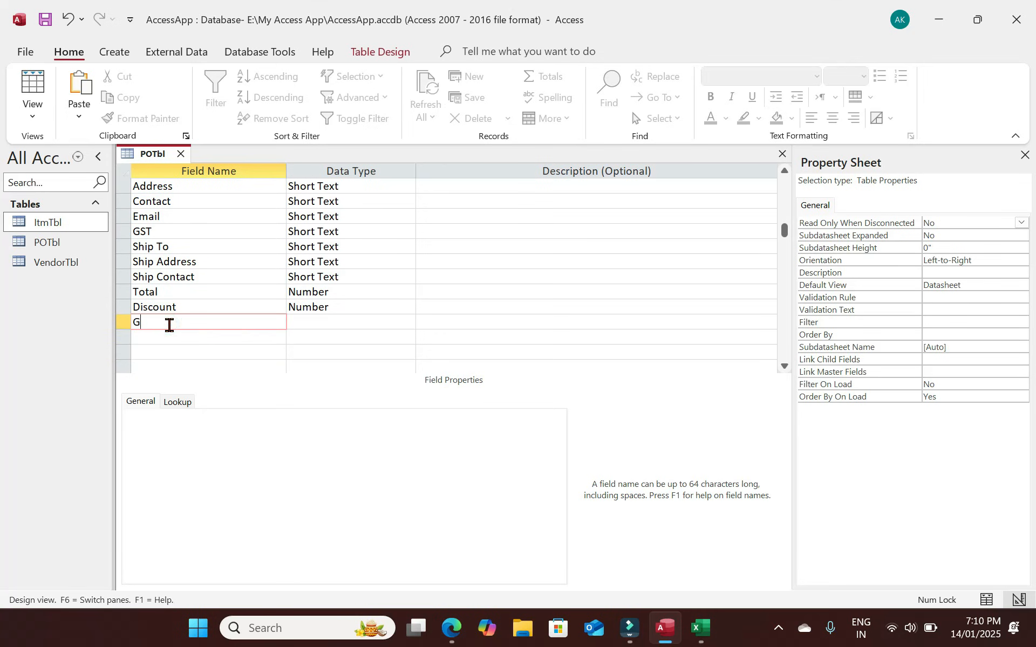
{"action": "type", "text": "GST"}
{"action": "key", "text": "Tab"}
{"action": "key", "text": "shift+Tab"}
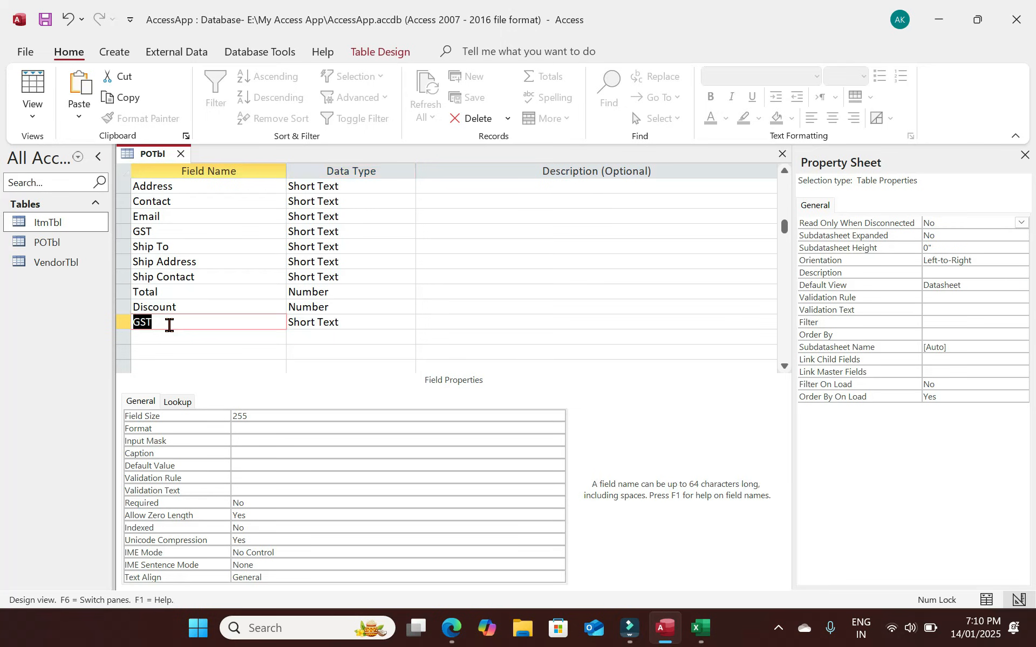
{"action": "left_click", "coordinate": [130, 322]}
{"action": "type", "text": "Total\tNumber"}
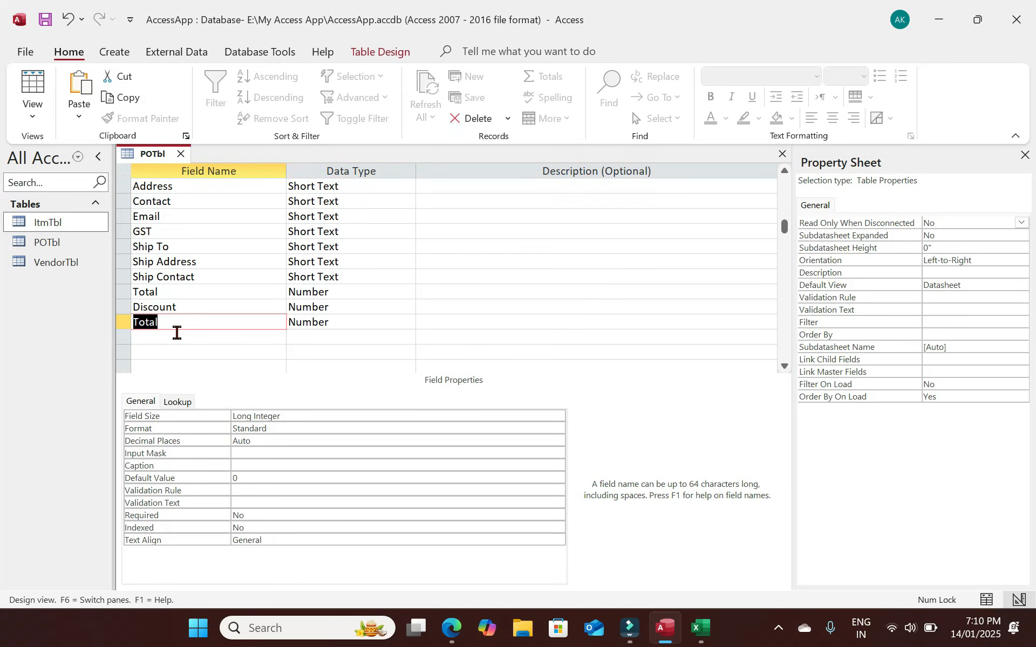
{"action": "type", "text": "GST"}
{"action": "key", "text": "Tab"}
{"action": "key", "text": "shift+Tab"}
Paste another copy of Total and rename it Total Amount.
{"action": "left_click", "coordinate": [125, 338]}
{"action": "key", "text": "ctrl+v"}
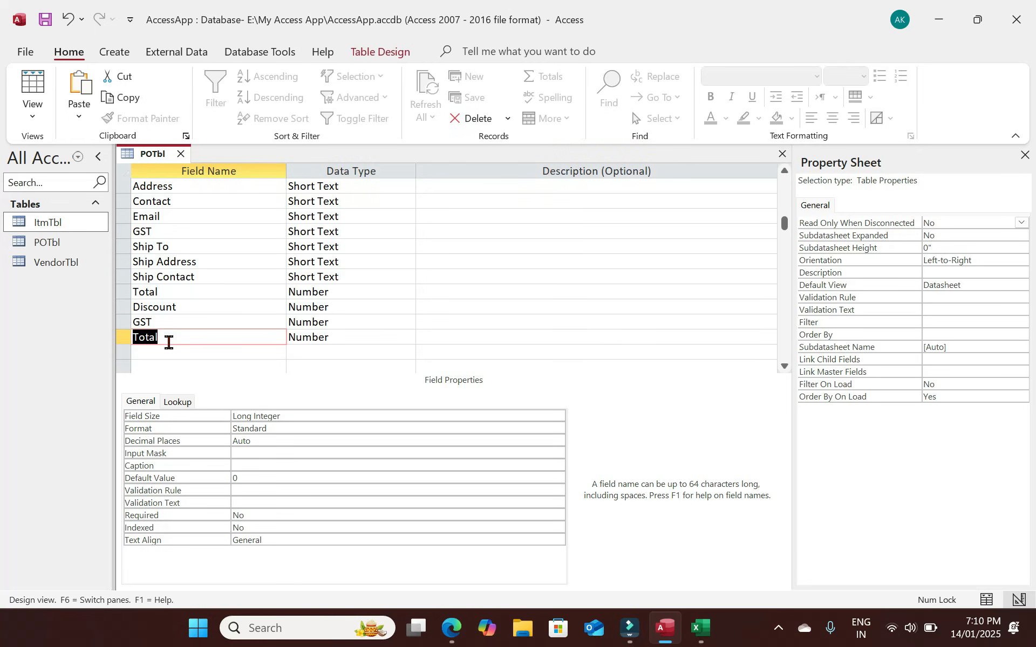
{"action": "left_click", "coordinate": [168, 343]}
{"action": "type", "text": "amount"}
{"action": "key", "text": "Tab"}
Fix the duplicate GST name by renaming it GST Amount, then view POTbl's datasheet.
{"action": "key", "text": "ctrl+s"}
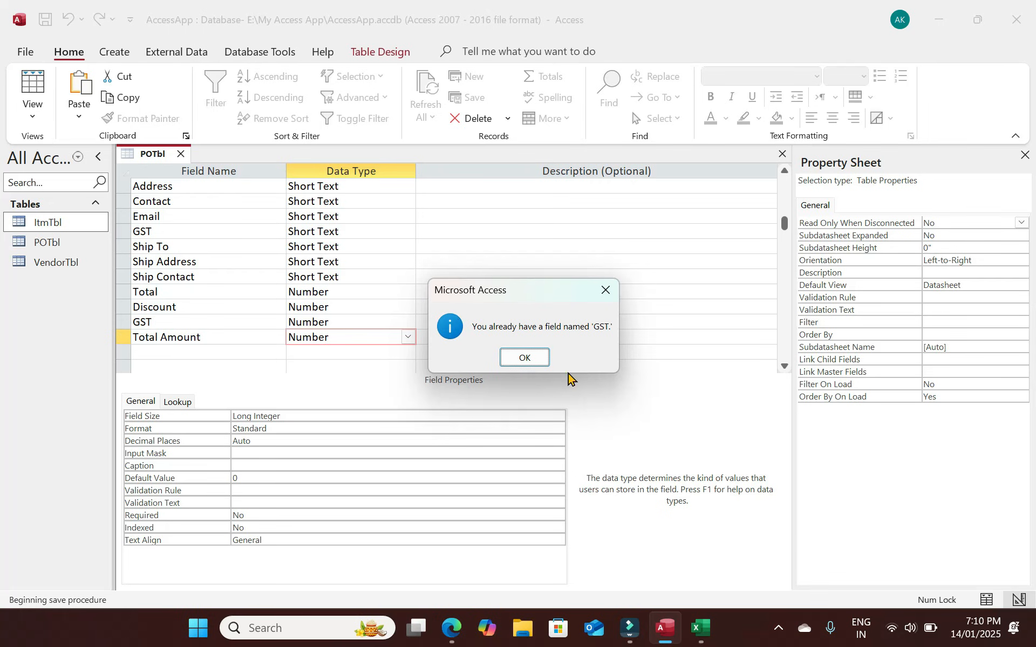
{"action": "left_click", "coordinate": [521, 358]}
{"action": "left_click", "coordinate": [164, 322]}
{"action": "type", "text": "A"}
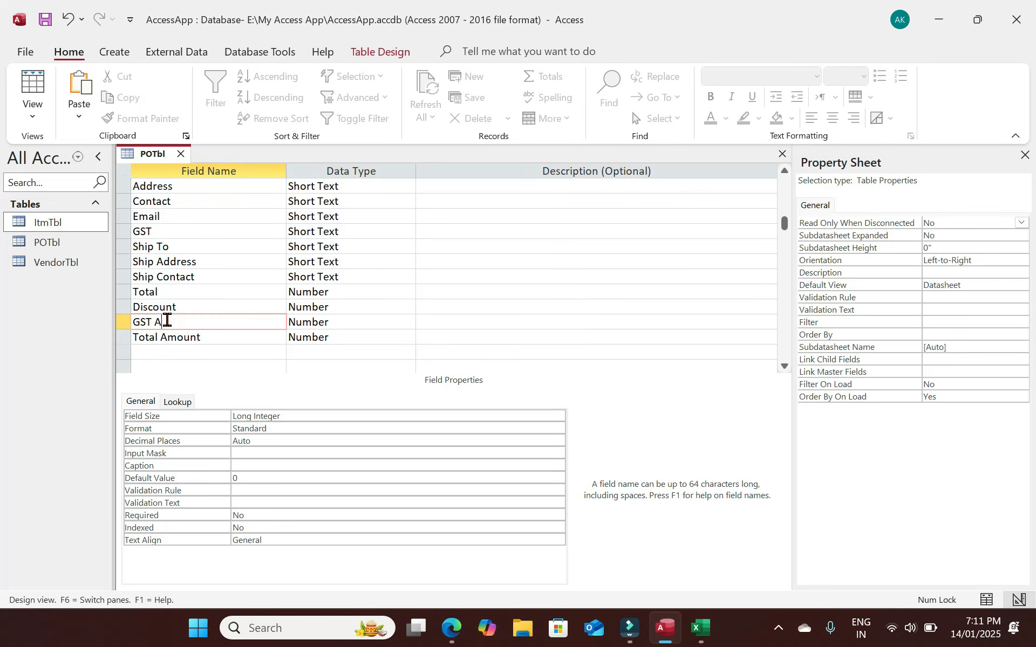
{"action": "type", "text": "mount"}
{"action": "key", "text": "Tab"}
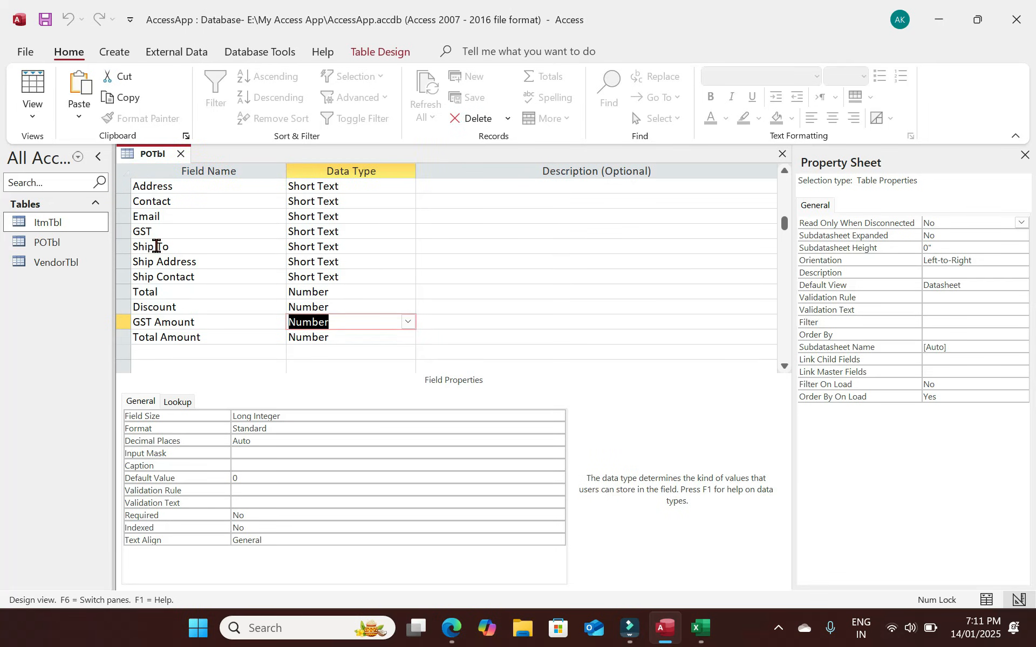
{"action": "left_click", "coordinate": [171, 229]}
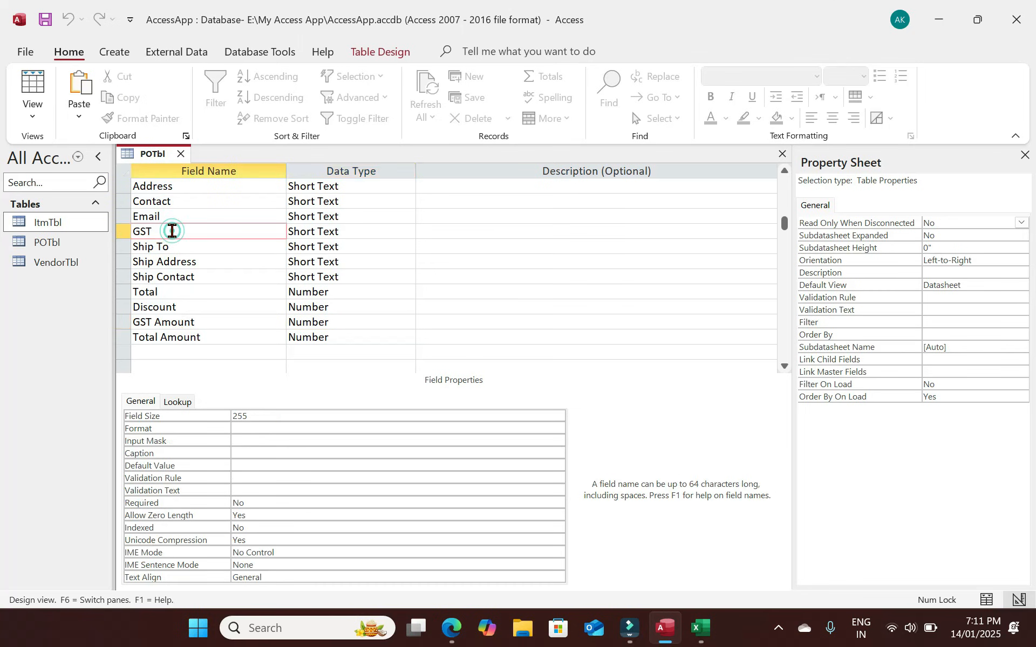
{"action": "left_click", "coordinate": [33, 86]}
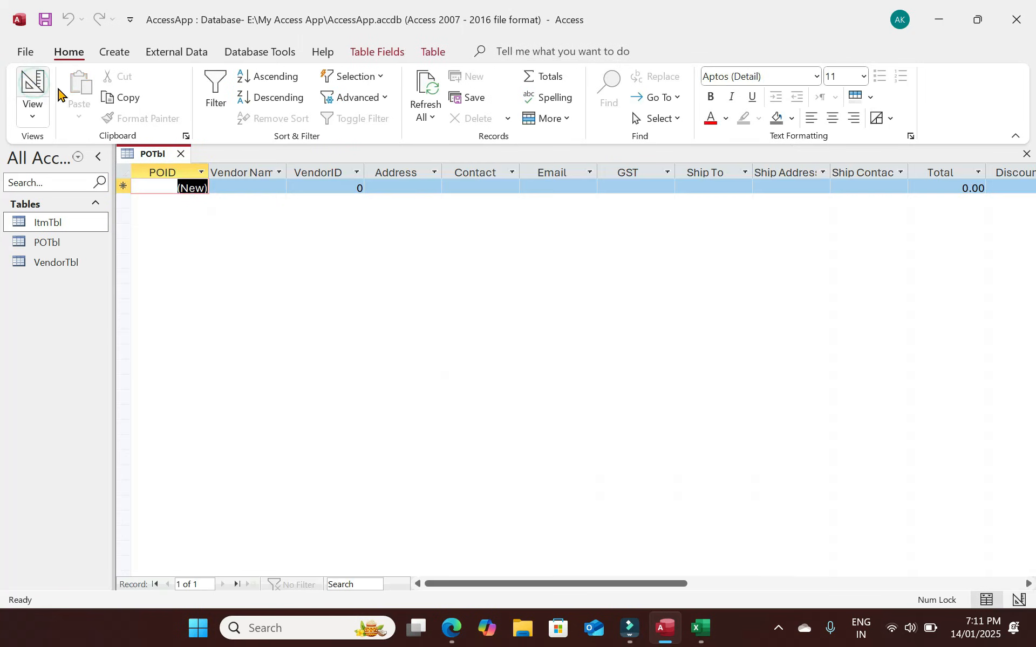
Close POTbl, briefly check then close VendorTbl's datasheet, and bring up the Create ribbon.
{"action": "left_click_drag", "start_coordinate": [523, 590], "coordinate": [456, 557]}
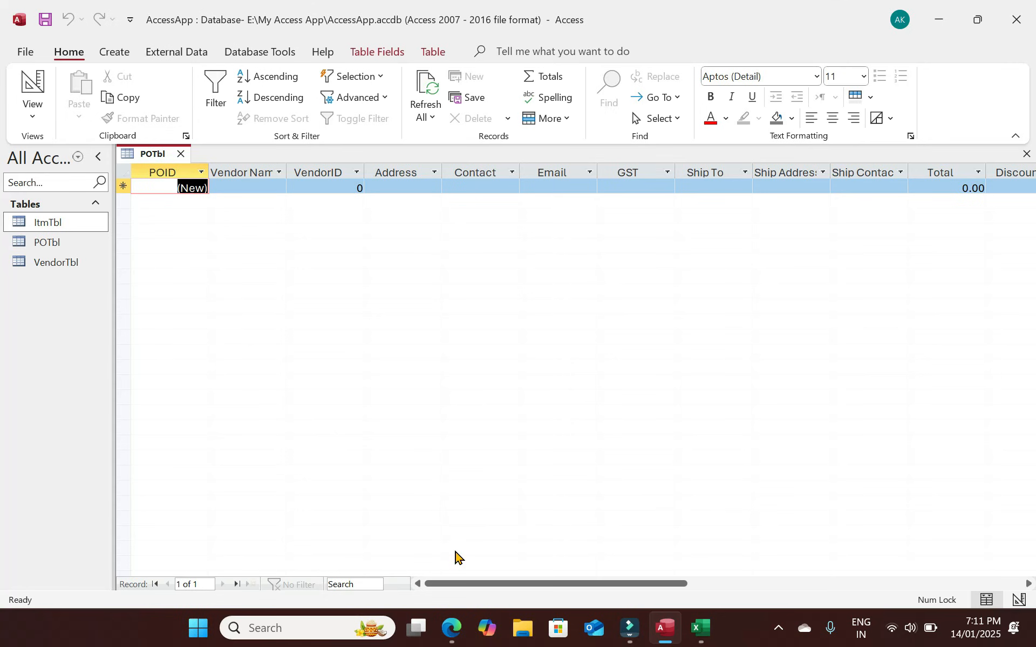
{"action": "left_click", "coordinate": [1025, 155]}
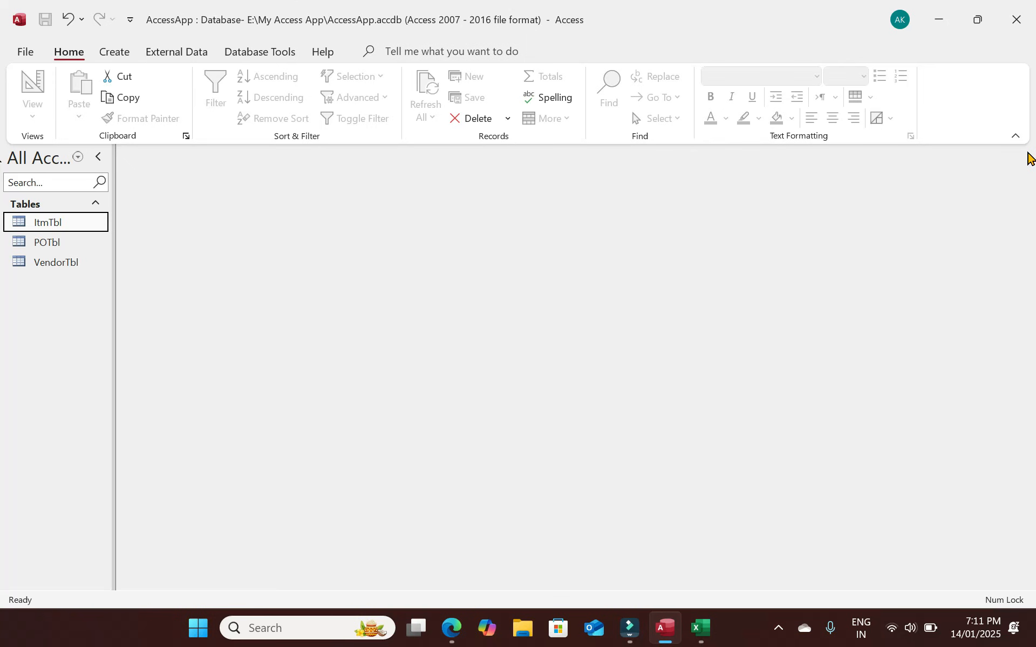
{"action": "double_click", "coordinate": [79, 264]}
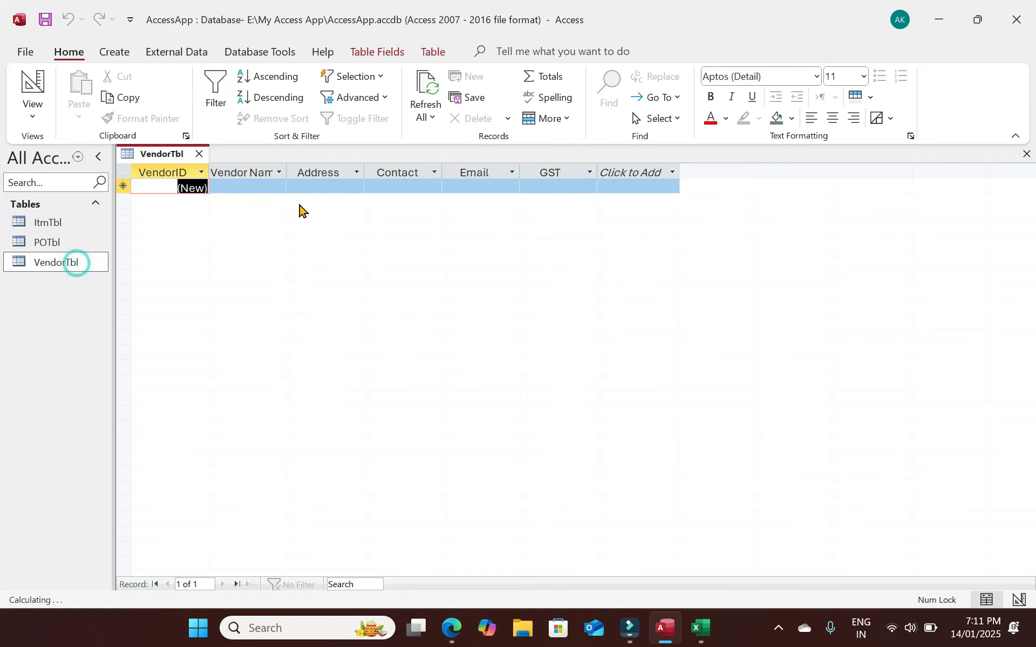
{"action": "left_click", "coordinate": [239, 187]}
{"action": "left_click", "coordinate": [404, 187]}
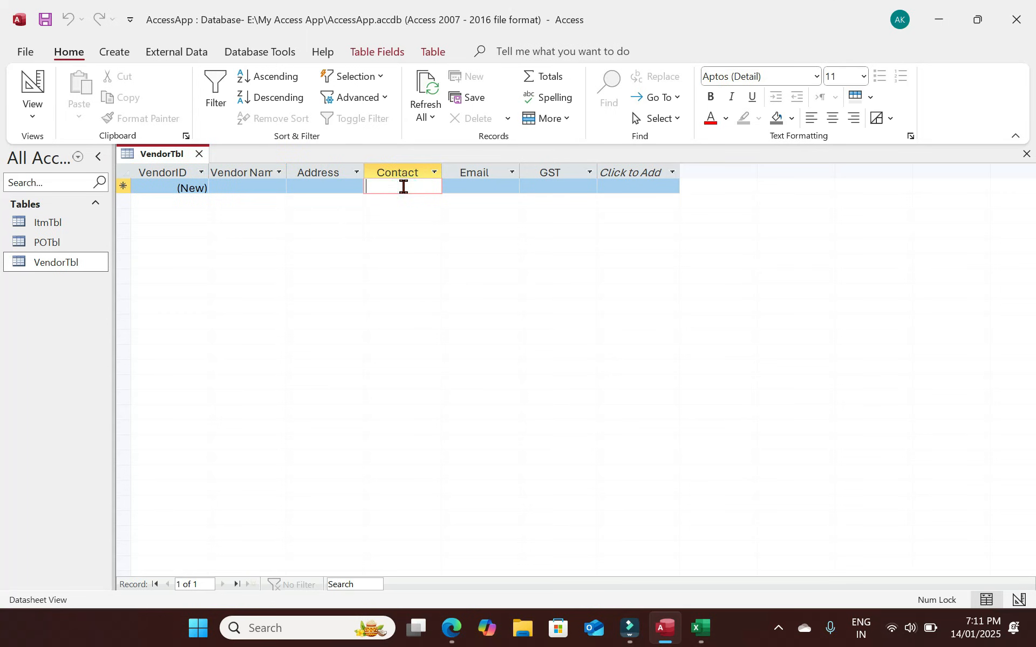
{"action": "left_click", "coordinate": [200, 156]}
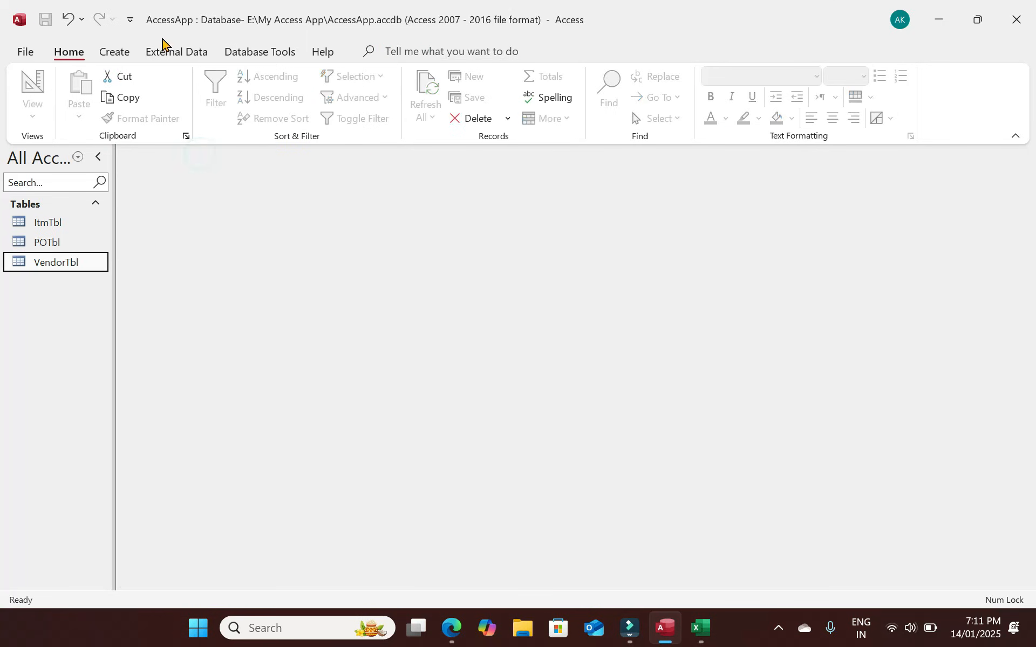
{"action": "left_click", "coordinate": [132, 53]}
{"action": "left_click", "coordinate": [133, 54]}
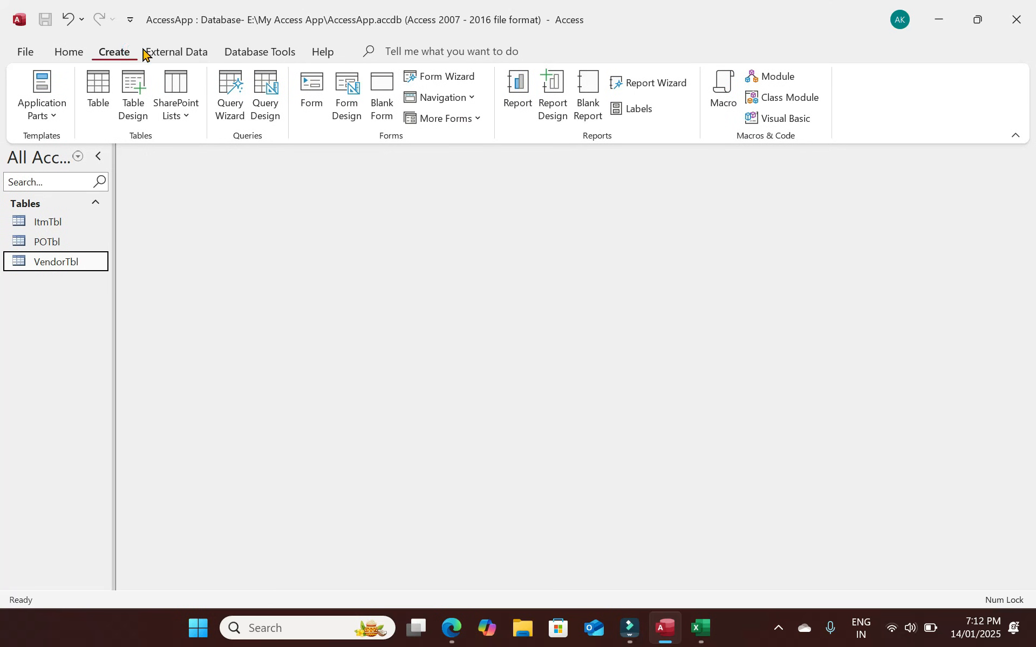
Run the Form Wizard with all VendorTbl fields and Columnar layout, finishing the VendorTbl form.
{"action": "left_click", "coordinate": [442, 79]}
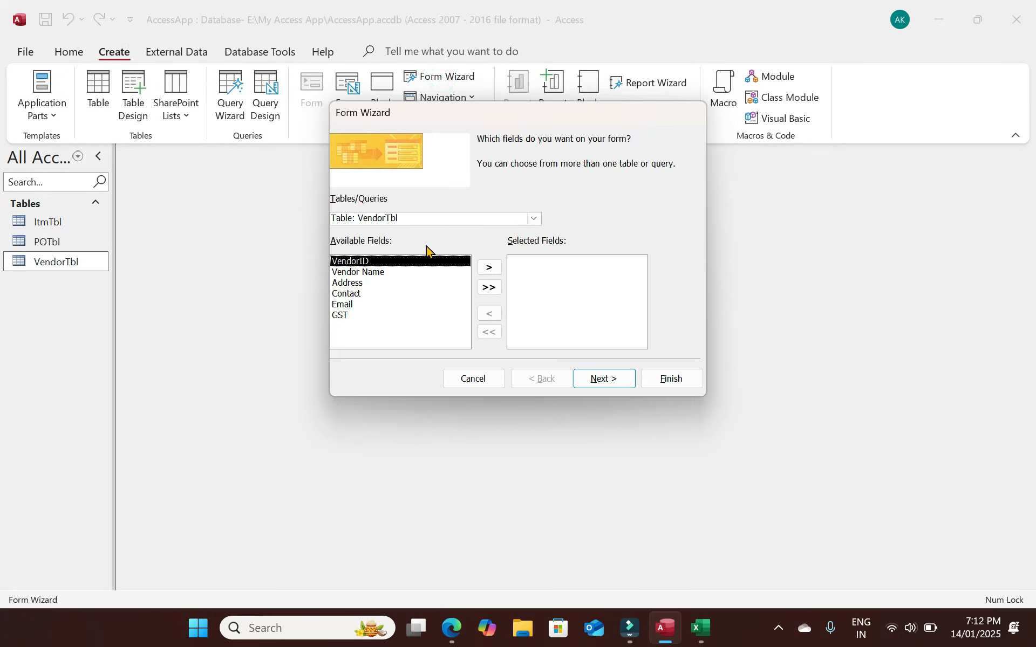
{"action": "left_click", "coordinate": [489, 287]}
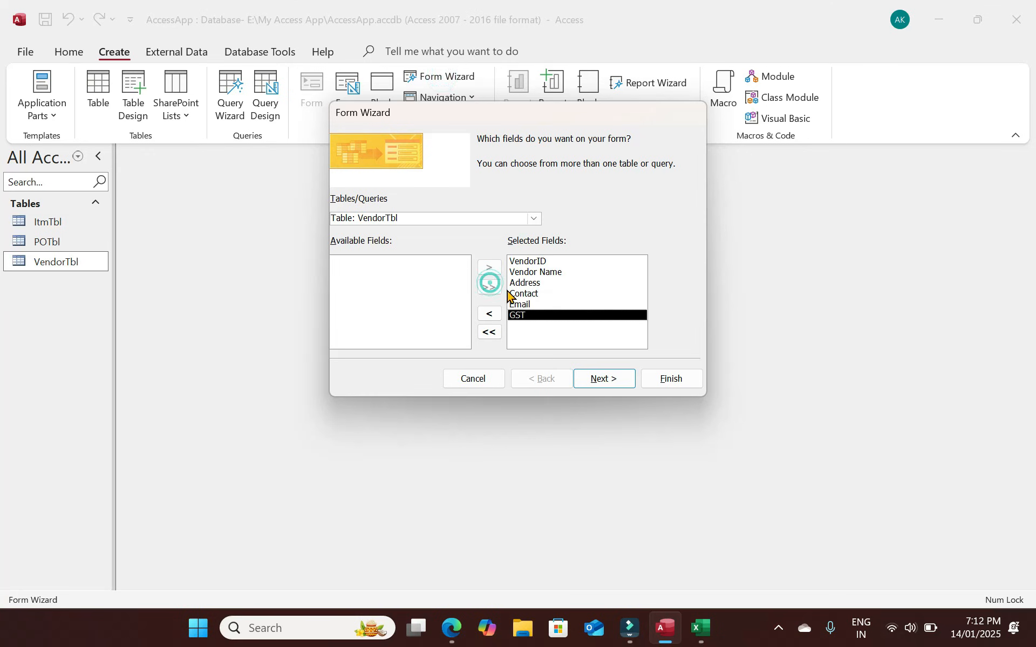
{"action": "left_click", "coordinate": [628, 379]}
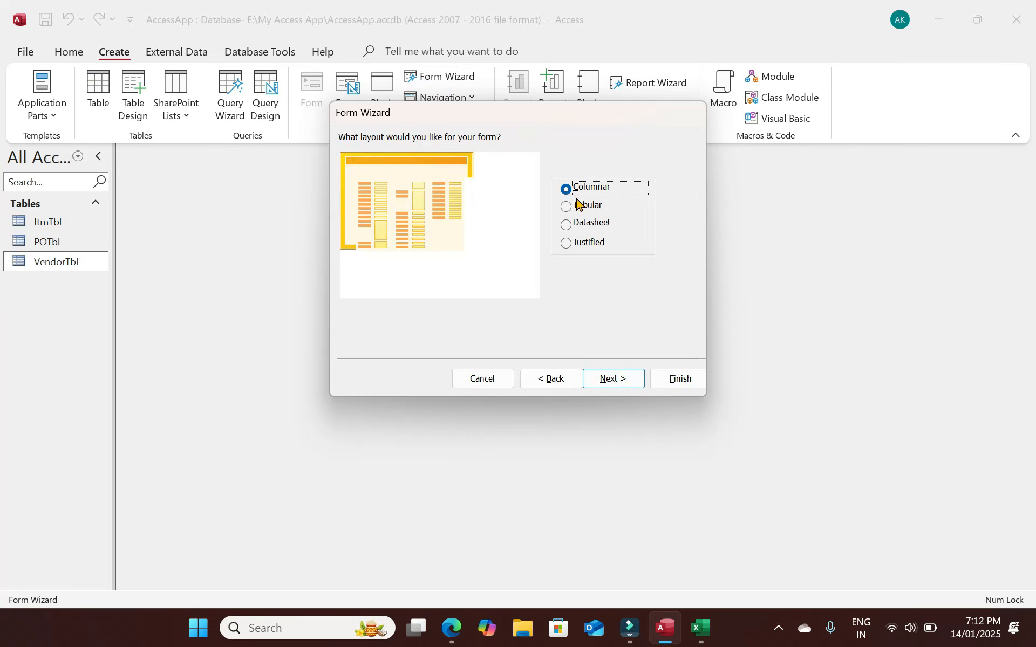
{"action": "left_click", "coordinate": [596, 209]}
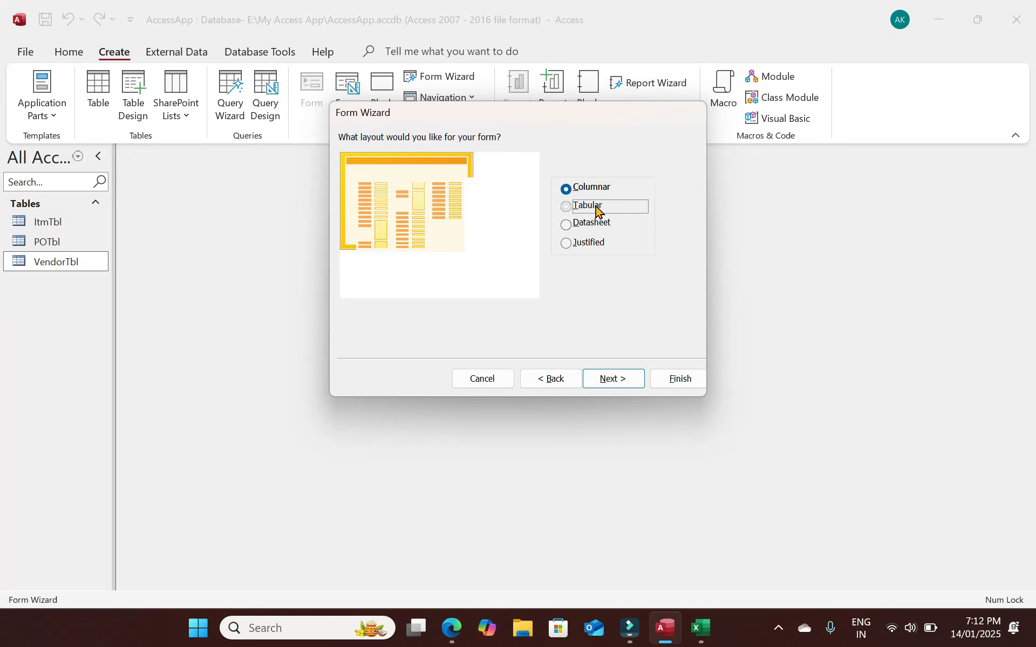
{"action": "left_click", "coordinate": [601, 222]}
{"action": "left_click", "coordinate": [595, 244]}
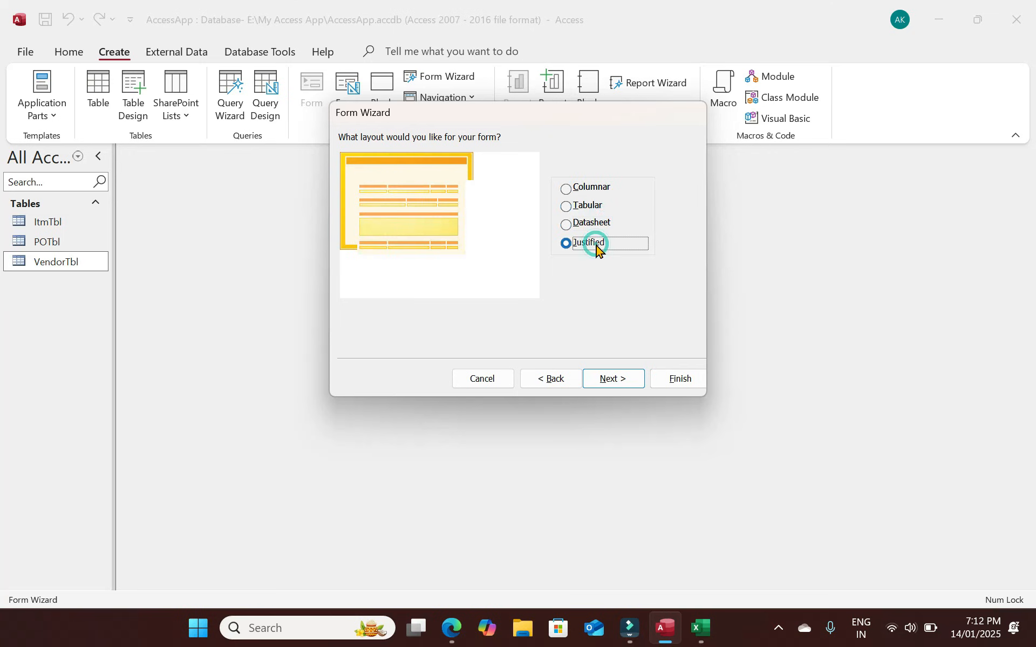
{"action": "left_click", "coordinate": [567, 188]}
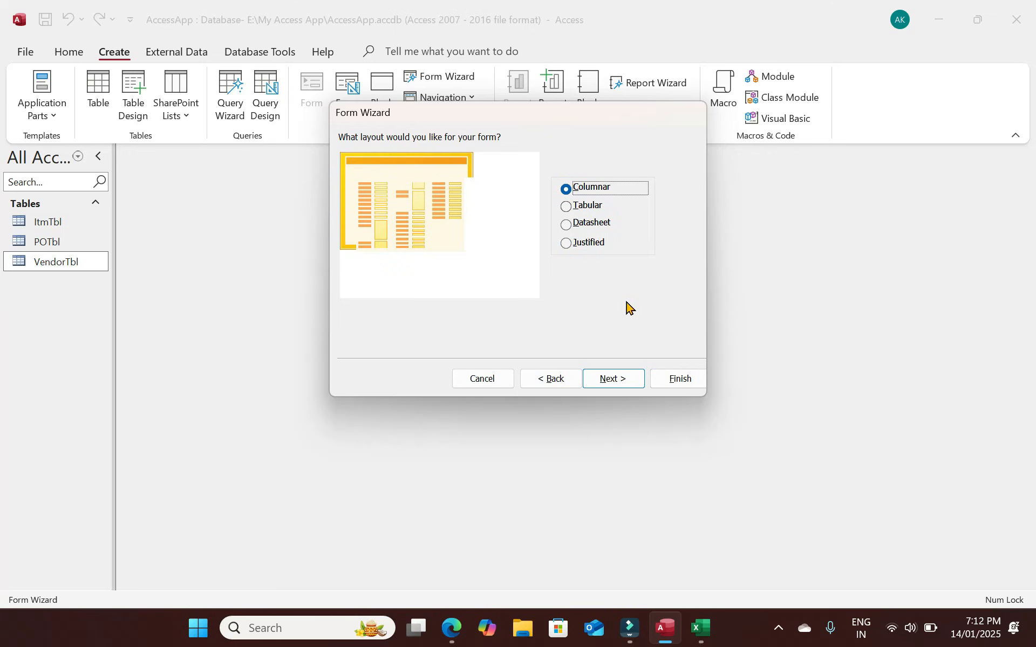
{"action": "left_click", "coordinate": [615, 379]}
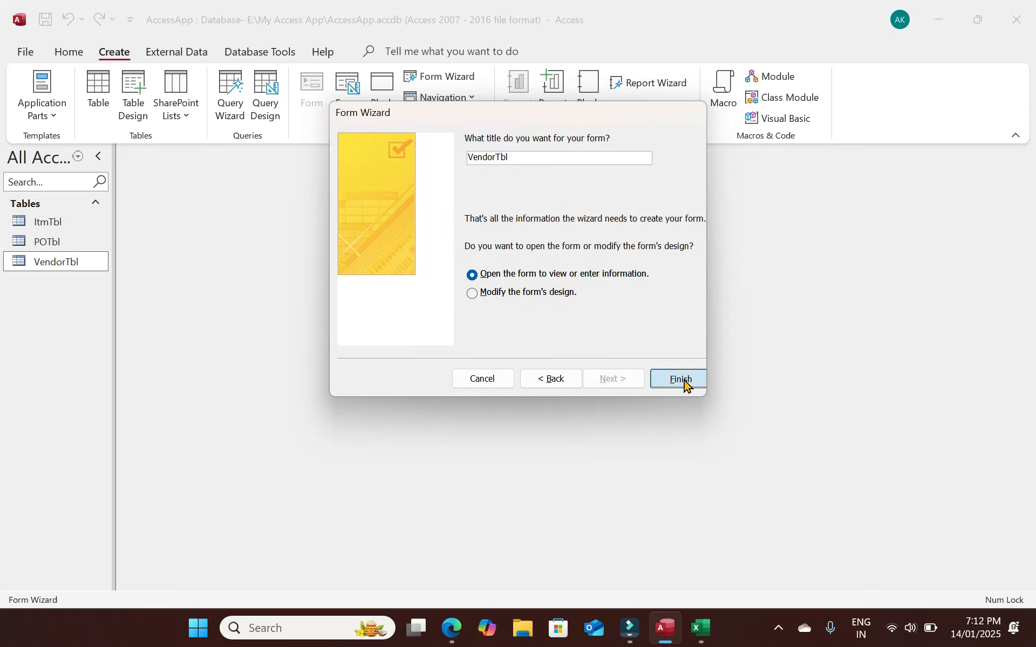
{"action": "left_click", "coordinate": [683, 380]}
Check the Vendor Name, Address, Contact and Email fields, then switch the form to Design View.
{"action": "left_click", "coordinate": [372, 277]}
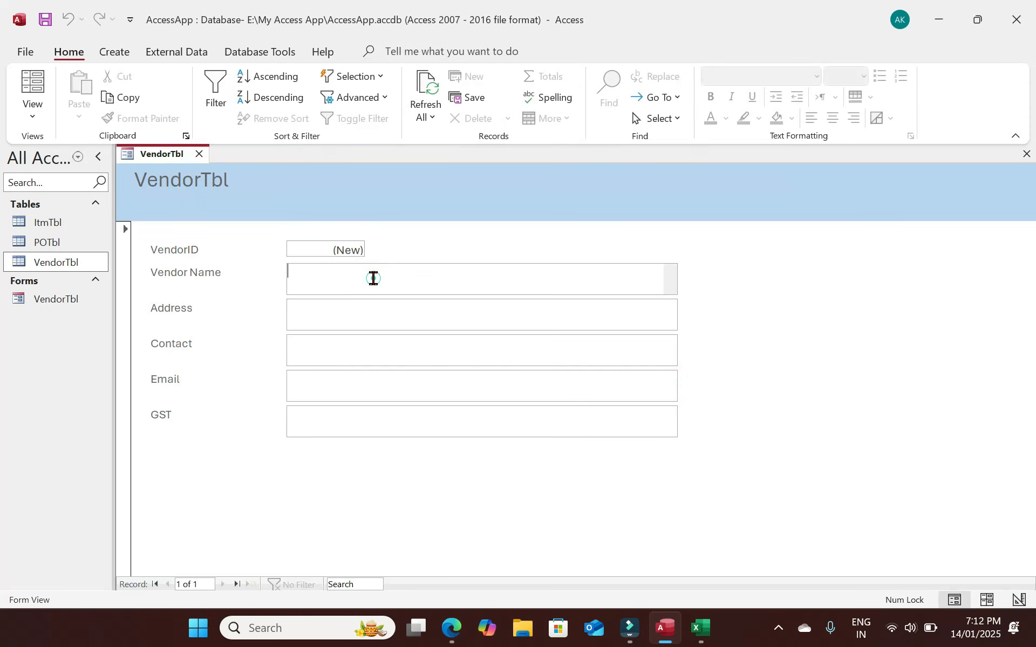
{"action": "left_click", "coordinate": [359, 315]}
{"action": "left_click", "coordinate": [370, 350]}
{"action": "left_click", "coordinate": [375, 382]}
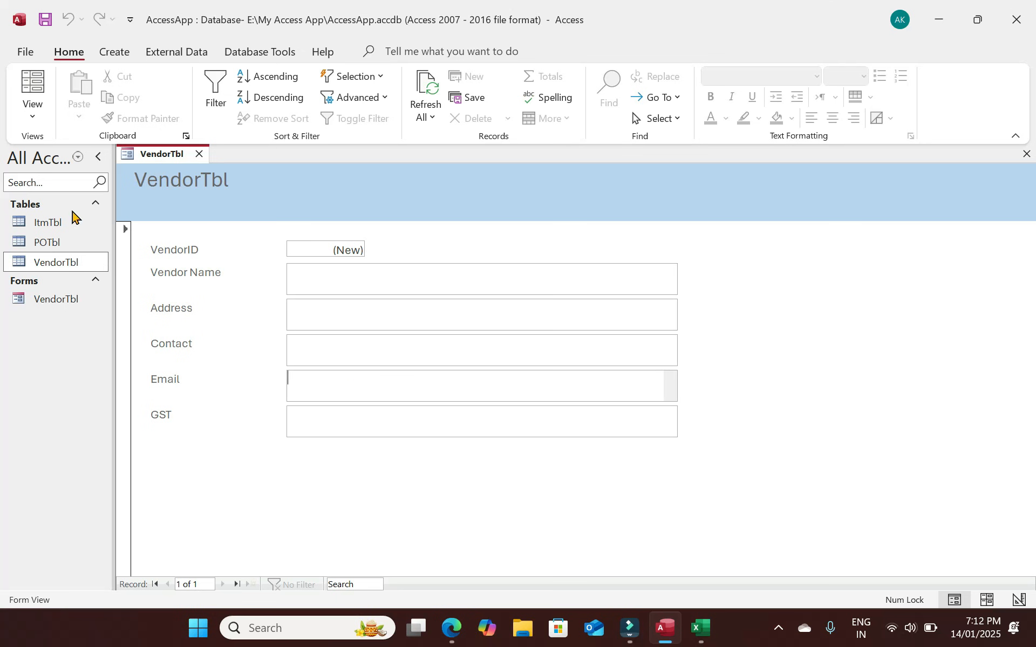
{"action": "left_click", "coordinate": [33, 117]}
{"action": "left_click", "coordinate": [75, 213]}
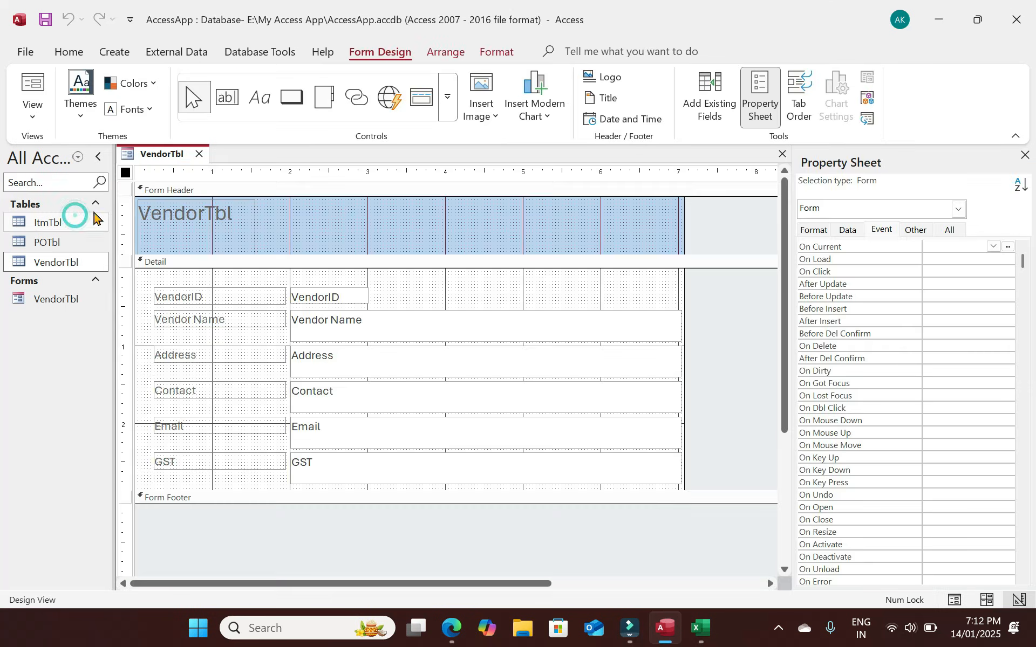
Enlarge the form header and retype the title label as 'Vendor Detail'.
{"action": "left_click", "coordinate": [213, 245]}
{"action": "left_click_drag", "start_coordinate": [390, 211], "coordinate": [446, 211]}
{"action": "left_click_drag", "start_coordinate": [515, 254], "coordinate": [518, 281]}
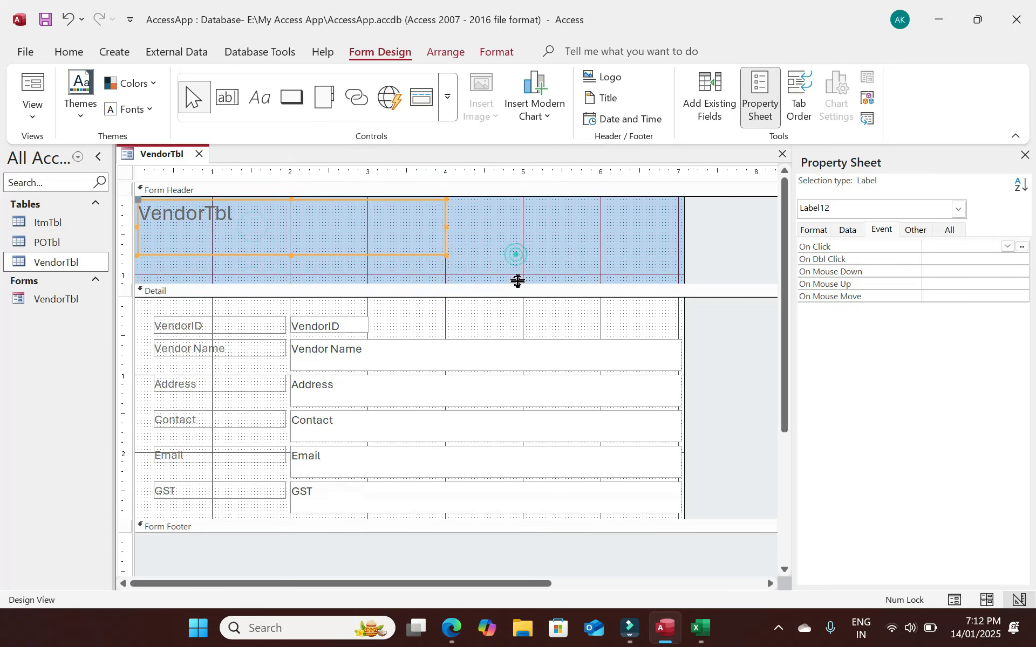
{"action": "left_click_drag", "start_coordinate": [291, 253], "coordinate": [132, 217]}
{"action": "left_click", "coordinate": [247, 219]}
{"action": "type", "text": "Vendor Detai"}
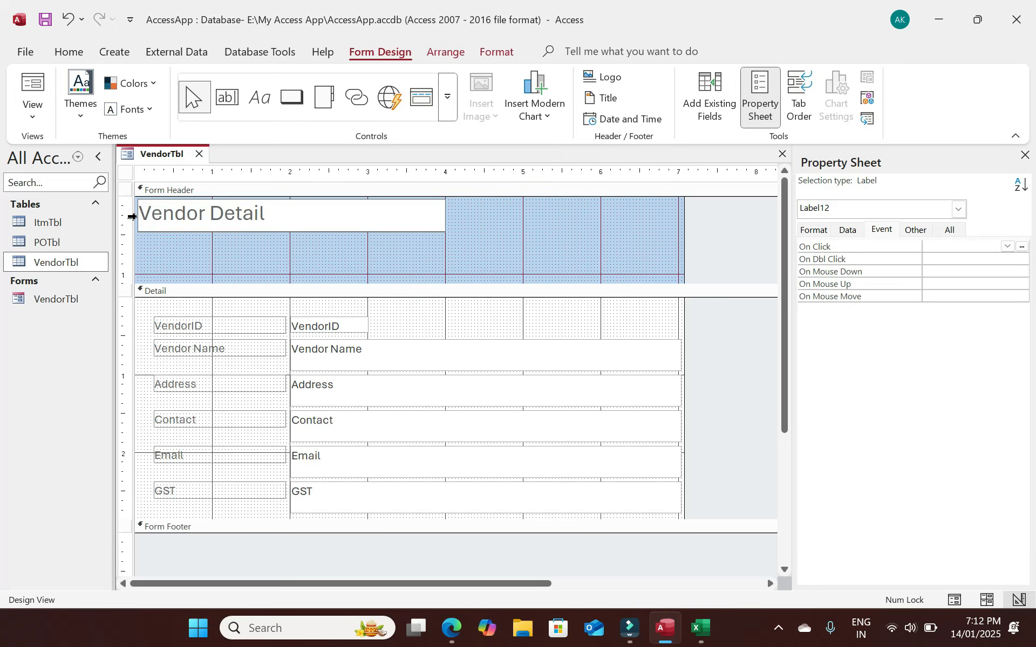
{"action": "type", "text": "l"}
{"action": "left_click", "coordinate": [272, 219]}
{"action": "left_click_drag", "start_coordinate": [292, 229], "coordinate": [301, 230]}
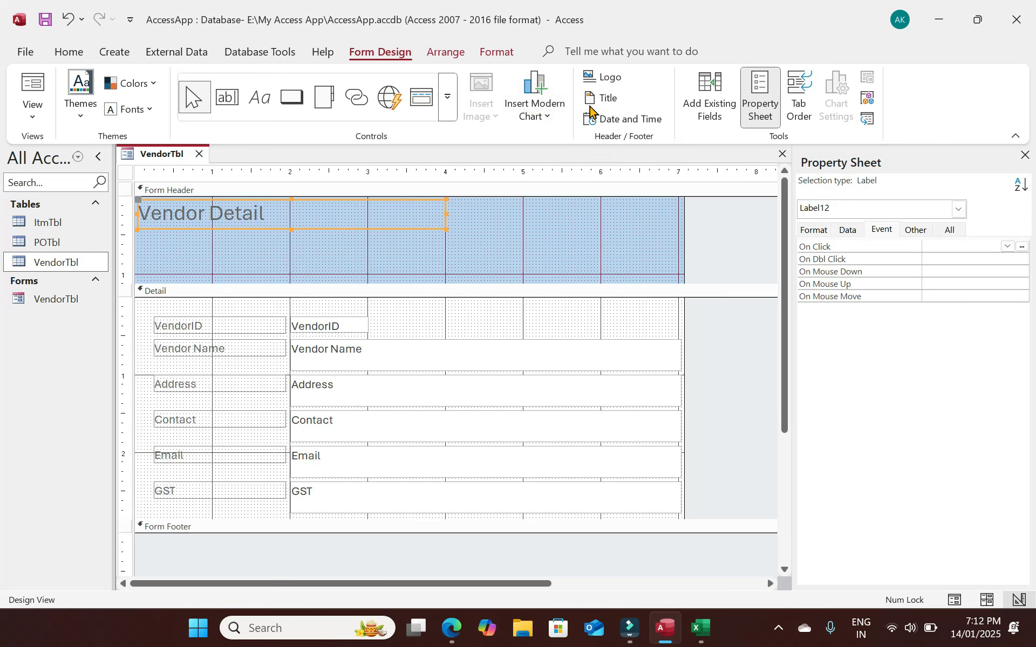
Format the Vendor Detail title black, Trebuchet MS and bold, then select the header section.
{"action": "left_click", "coordinate": [497, 52]}
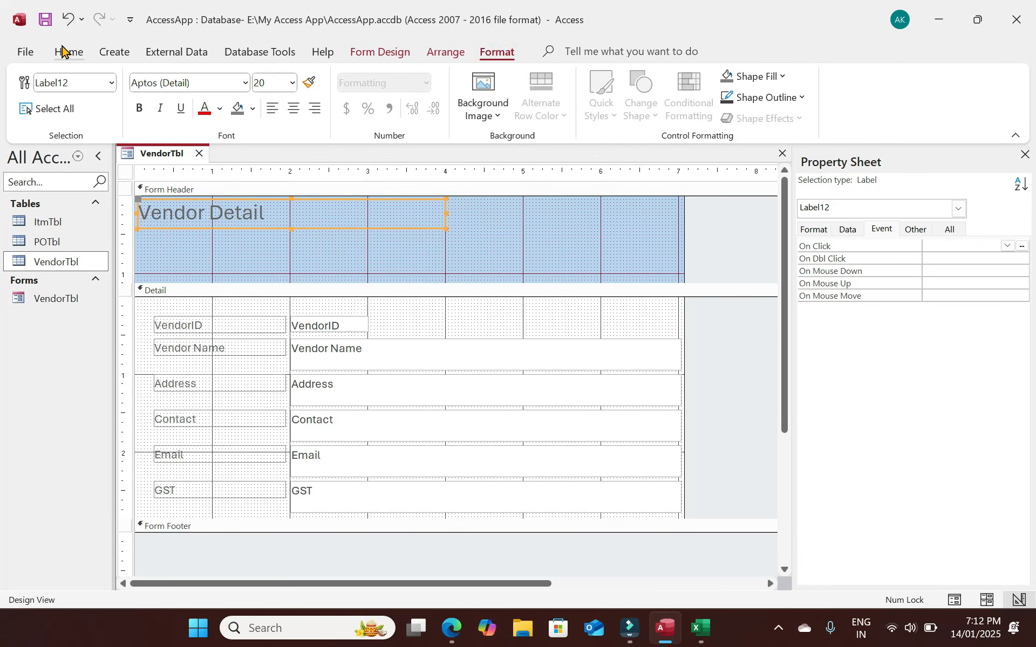
{"action": "left_click", "coordinate": [67, 52]}
{"action": "left_click", "coordinate": [725, 119]}
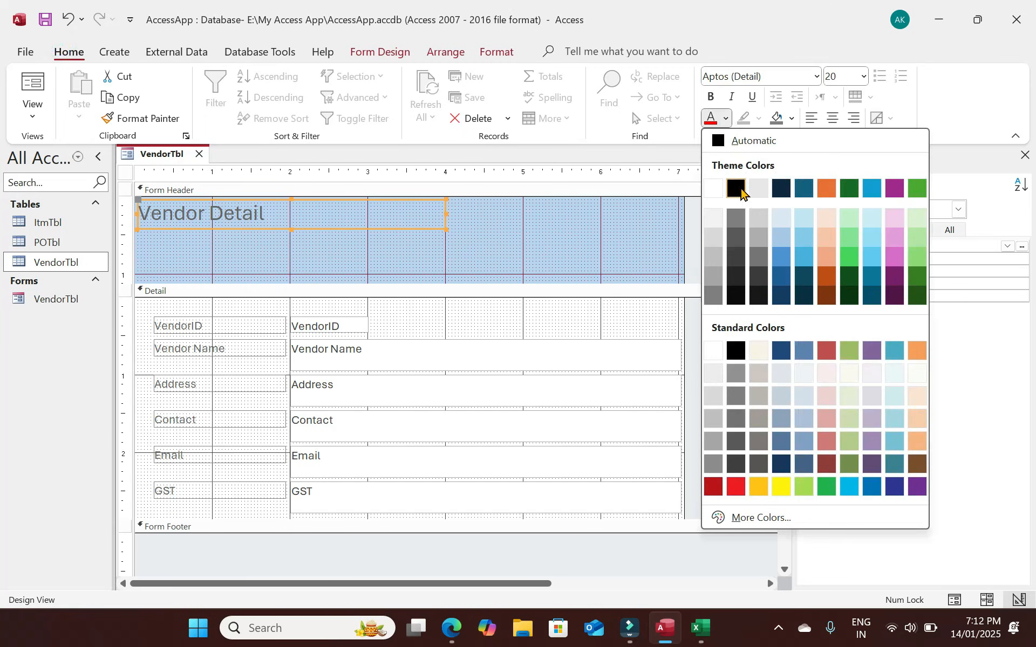
{"action": "left_click", "coordinate": [737, 189]}
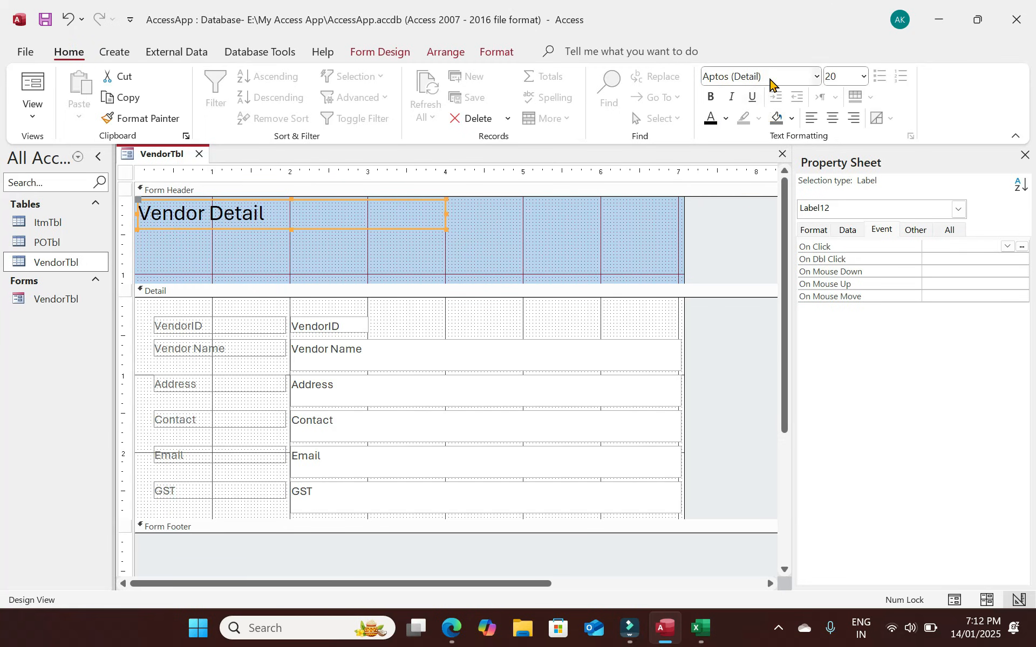
{"action": "left_click", "coordinate": [770, 81]}
{"action": "key", "text": "ctrl+shift+Right"}
{"action": "key", "text": "ctrl+shift+Right"}
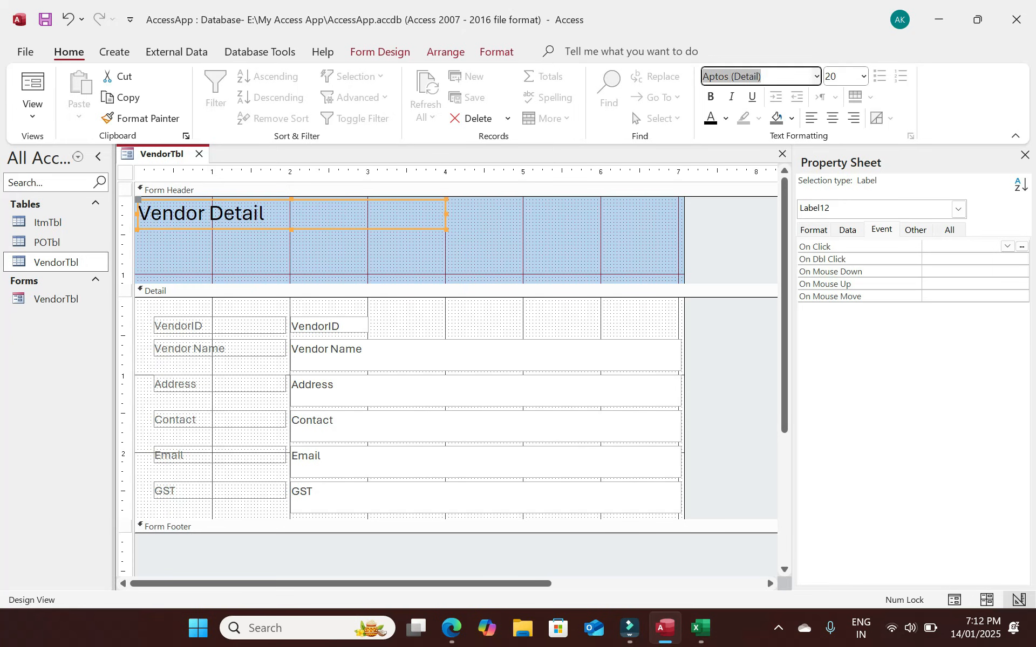
{"action": "type", "text": "Trebuchet MS"}
{"action": "key", "text": "Return"}
{"action": "left_click", "coordinate": [710, 100]}
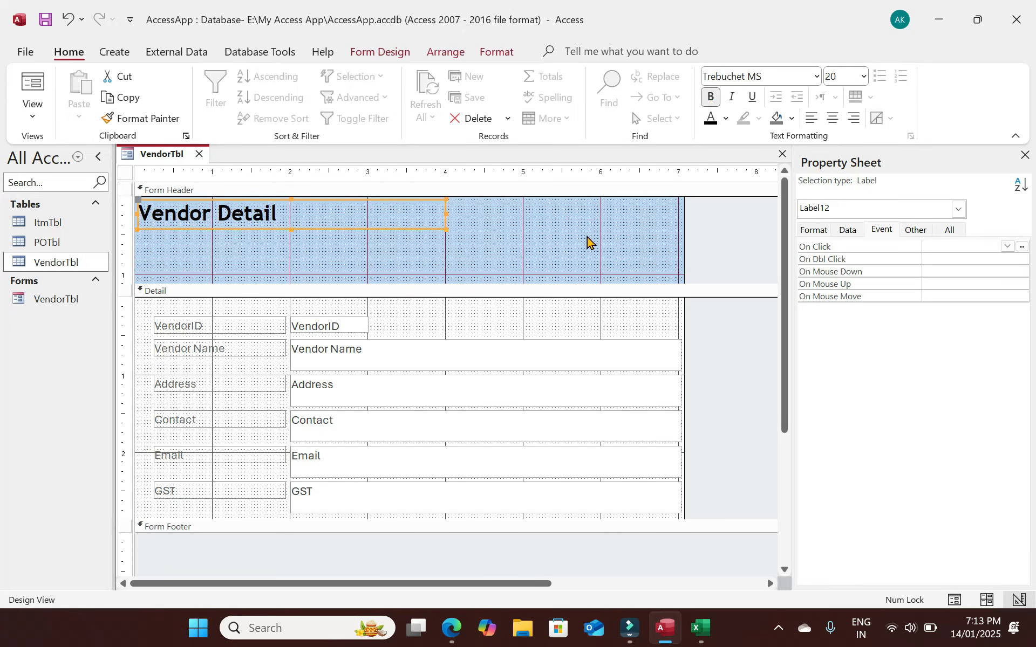
{"action": "left_click", "coordinate": [587, 243]}
{"action": "left_click", "coordinate": [828, 231]}
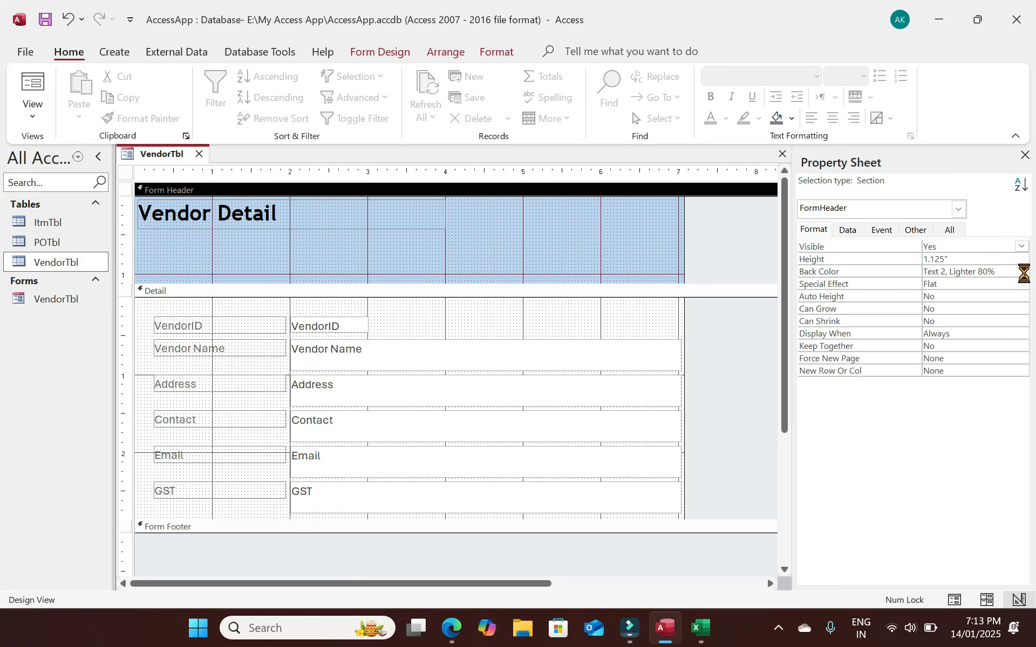
Colour the header #F9CDAA peach and the Detail #FEFBF8 cream, then preview in Form View.
{"action": "left_click", "coordinate": [1022, 273]}
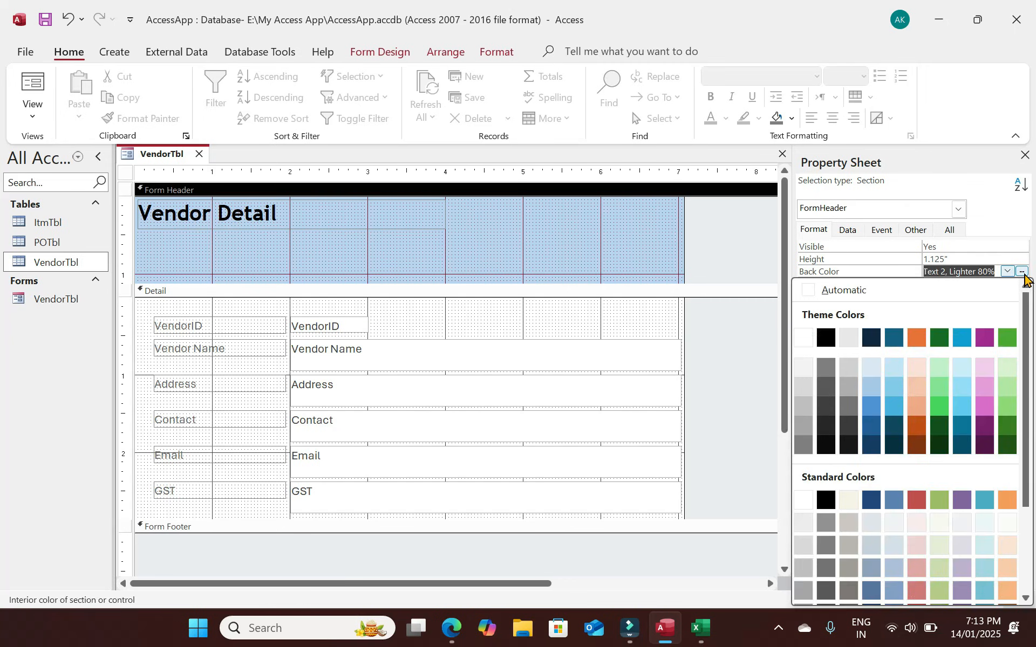
{"action": "left_click", "coordinate": [1006, 566]}
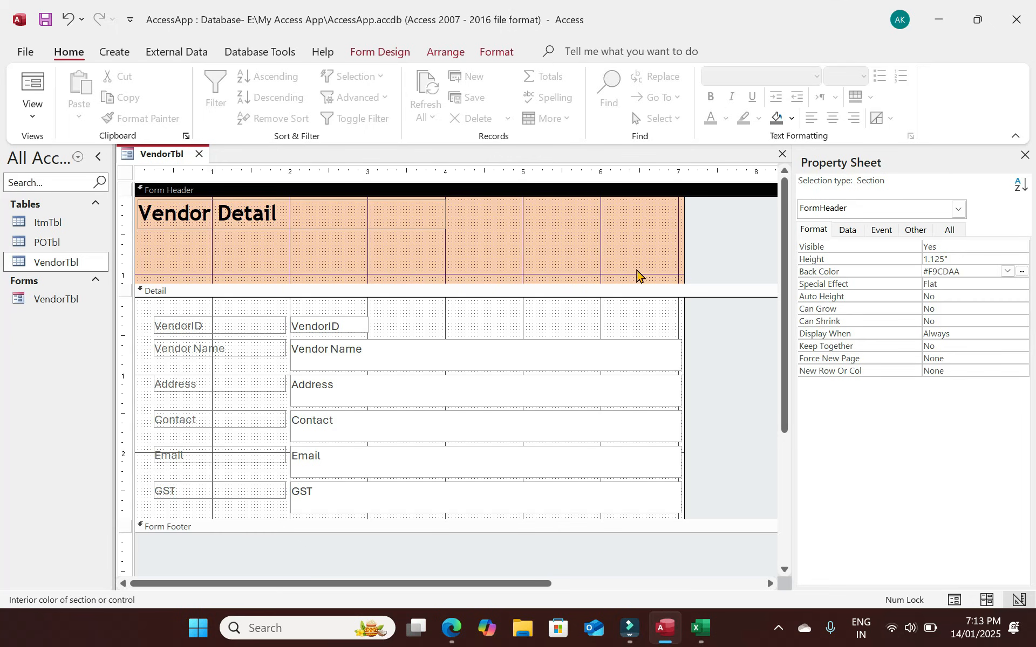
{"action": "left_click", "coordinate": [488, 318]}
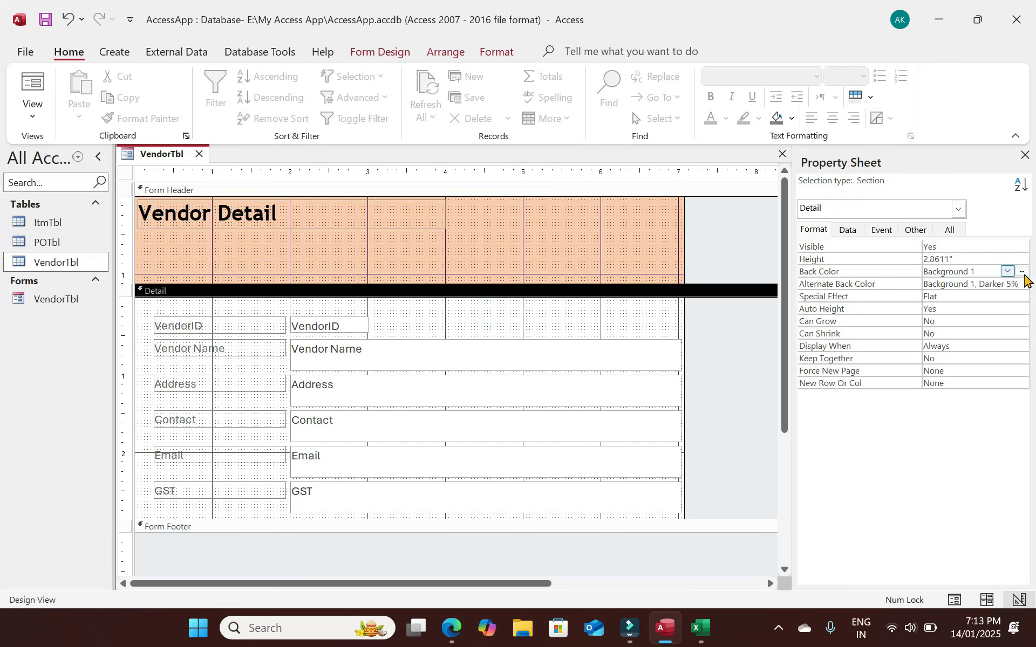
{"action": "left_click", "coordinate": [1021, 272]}
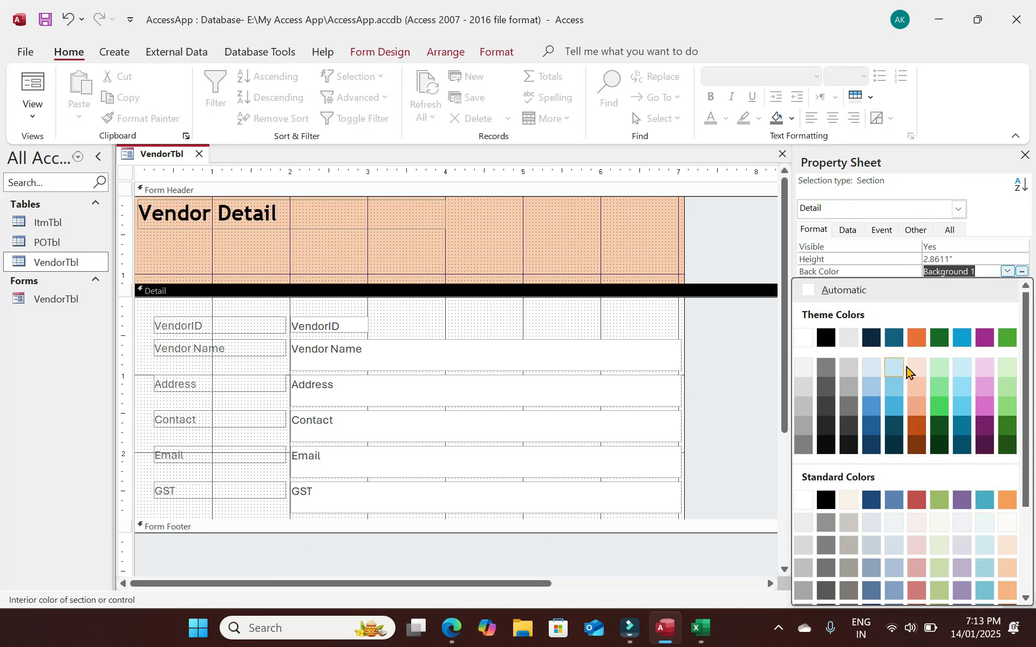
{"action": "left_click", "coordinate": [1007, 523]}
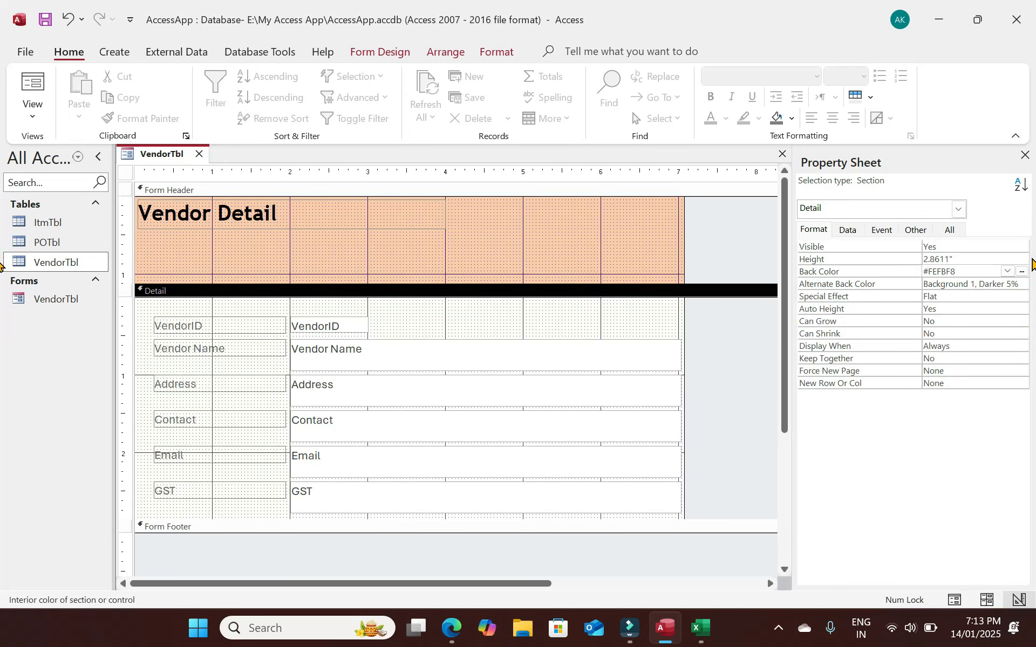
{"action": "left_click", "coordinate": [494, 309]}
{"action": "left_click", "coordinate": [33, 82]}
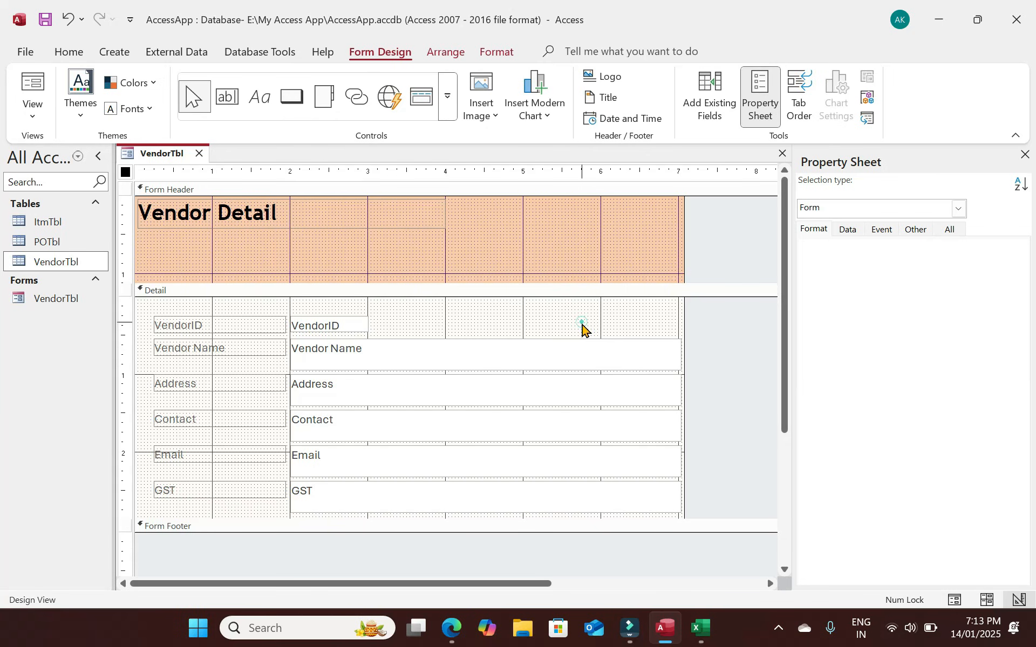
Narrow and shorten the field text boxes, widen the design area, and shrink the header.
{"action": "left_click_drag", "start_coordinate": [581, 323], "coordinate": [610, 515]}
{"action": "left_click_drag", "start_coordinate": [680, 387], "coordinate": [475, 402]}
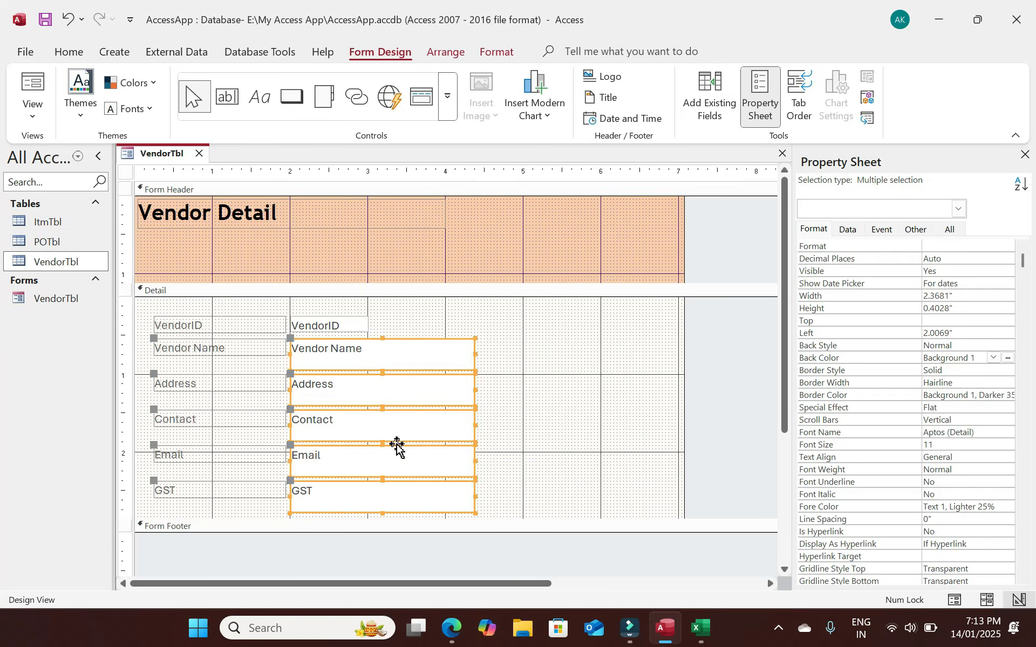
{"action": "left_click", "coordinate": [590, 444]}
{"action": "left_click_drag", "start_coordinate": [492, 509], "coordinate": [422, 356]}
{"action": "left_click_drag", "start_coordinate": [383, 514], "coordinate": [384, 500]}
{"action": "left_click", "coordinate": [682, 392]}
{"action": "left_click_drag", "start_coordinate": [682, 393], "coordinate": [782, 398]}
{"action": "left_click_drag", "start_coordinate": [471, 281], "coordinate": [471, 241]}
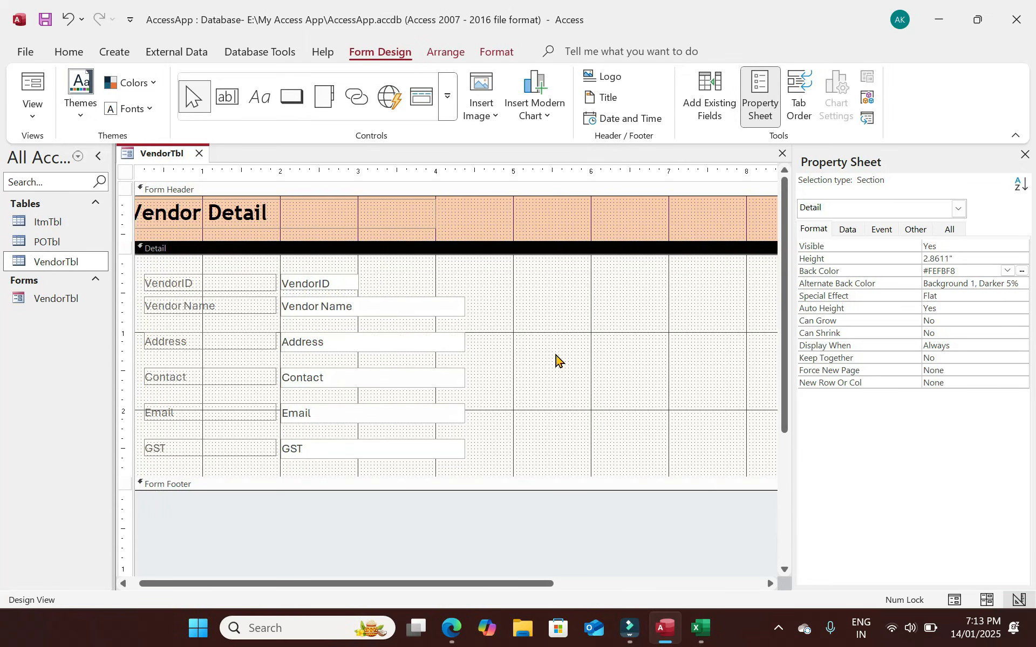
Move Contact, Email and GST into a right-hand column and narrow their labels.
{"action": "left_click_drag", "start_coordinate": [504, 456], "coordinate": [180, 374]}
{"action": "left_click_drag", "start_coordinate": [346, 376], "coordinate": [674, 275]}
{"action": "left_click", "coordinate": [550, 396]}
{"action": "left_click_drag", "start_coordinate": [523, 353], "coordinate": [528, 283]}
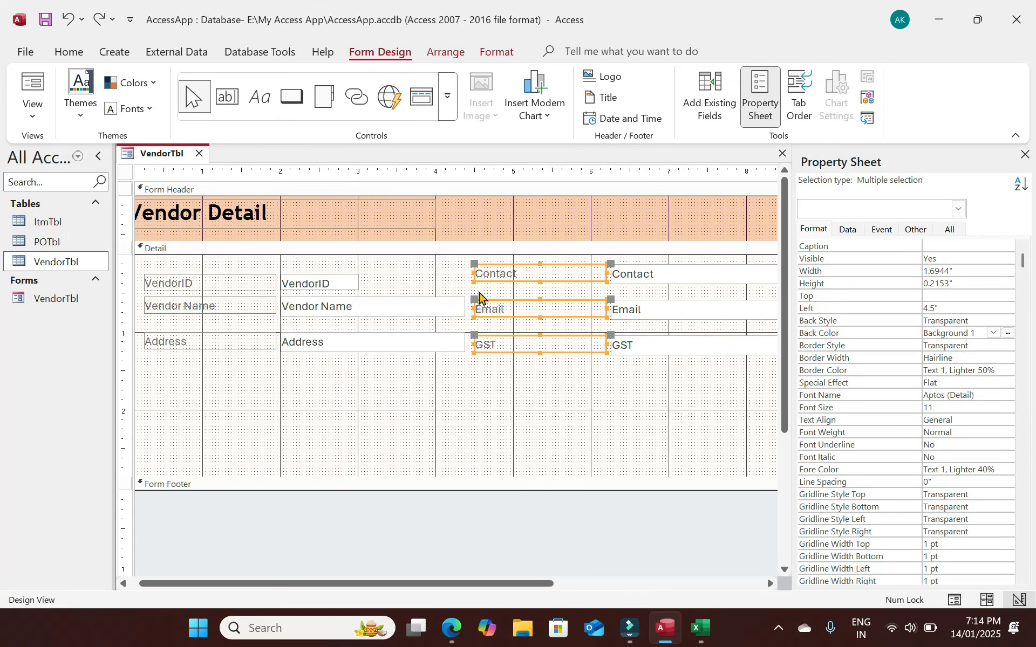
{"action": "left_click_drag", "start_coordinate": [473, 274], "coordinate": [537, 296]}
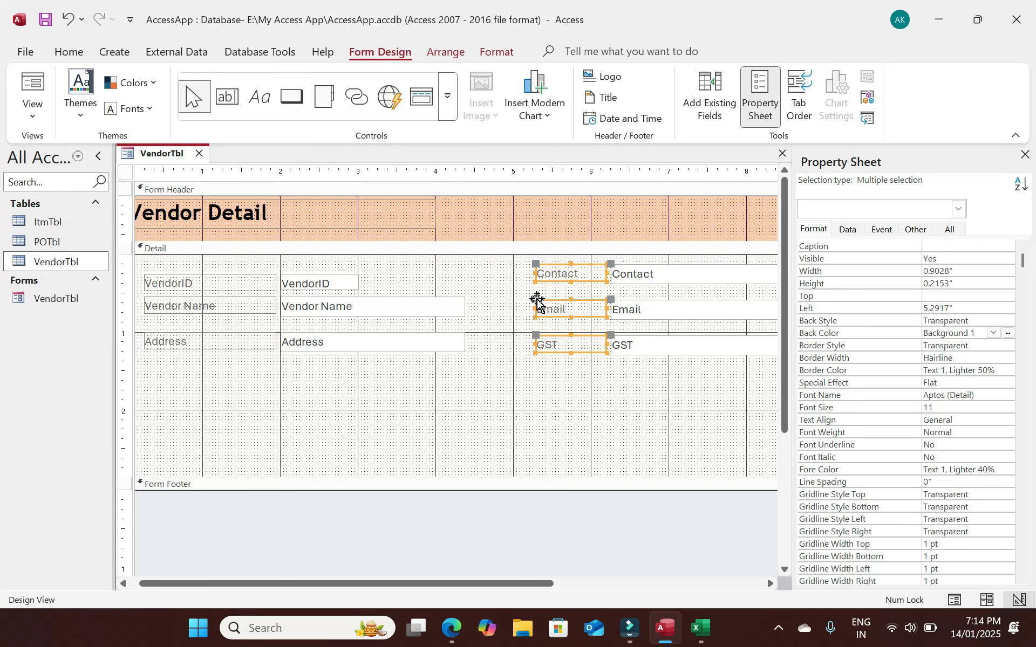
{"action": "left_click", "coordinate": [539, 385]}
Reselect the left-column fields, then shrink the Detail section to 2.375 inches tall.
{"action": "left_click_drag", "start_coordinate": [678, 386], "coordinate": [203, 269]}
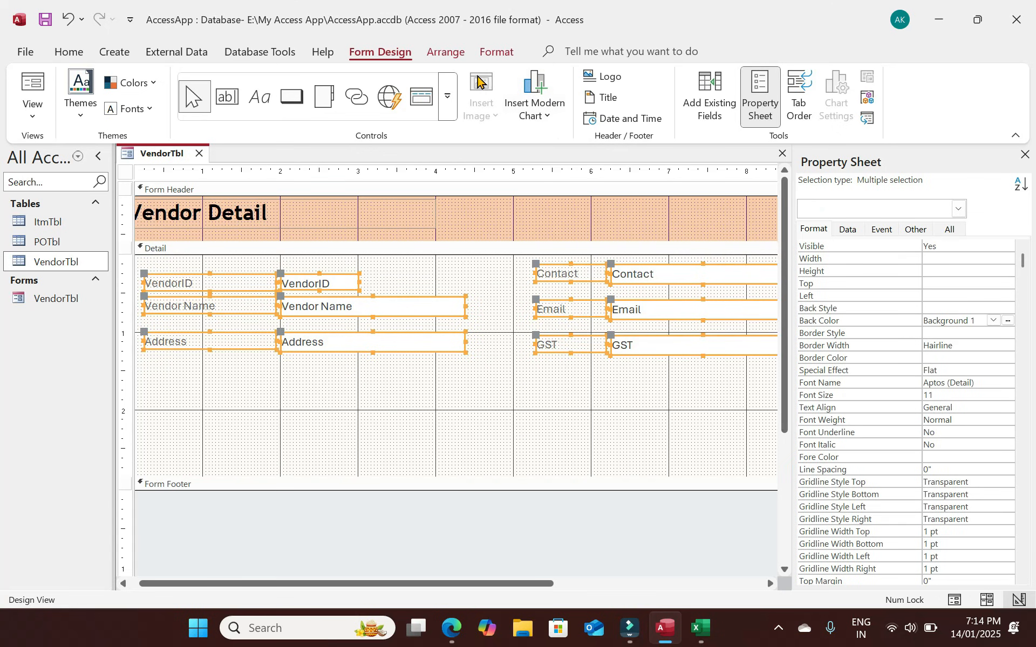
{"action": "left_click", "coordinate": [69, 52]}
{"action": "left_click", "coordinate": [460, 398]}
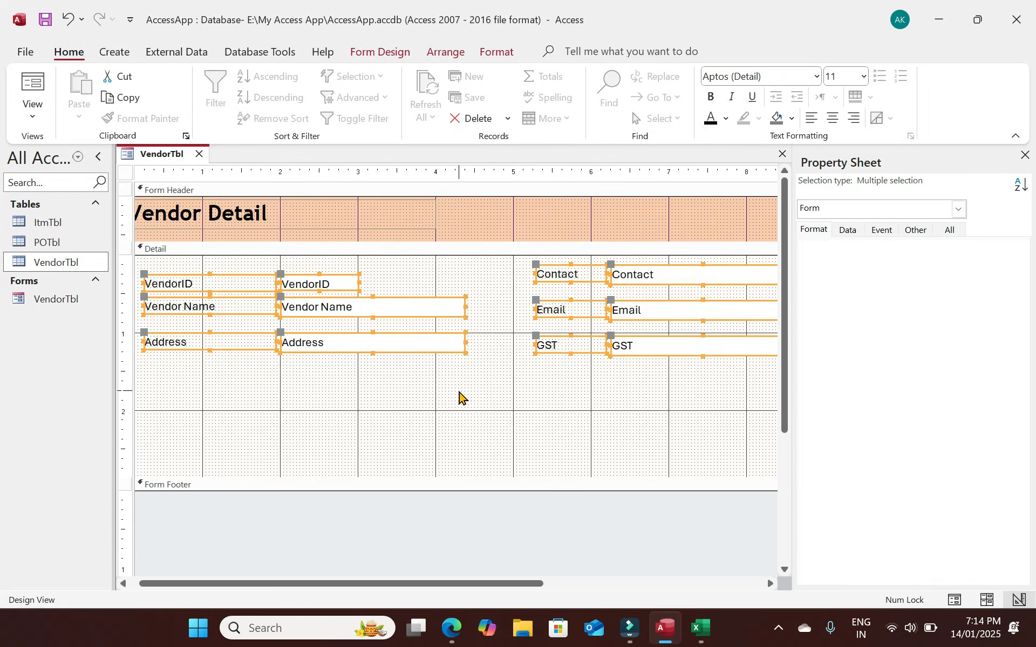
{"action": "left_click_drag", "start_coordinate": [390, 582], "coordinate": [380, 580]}
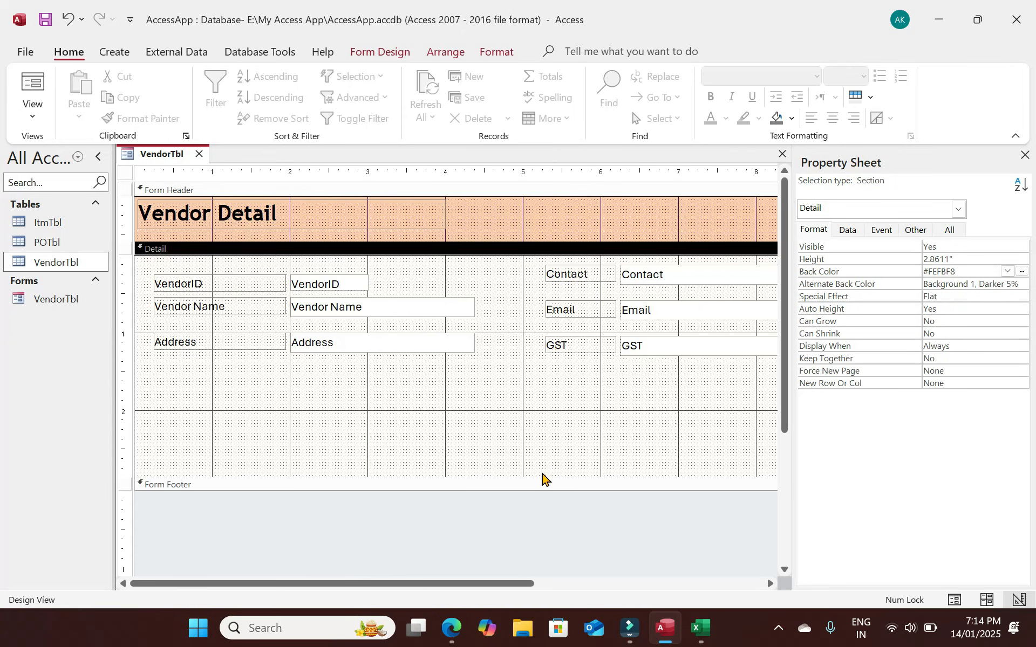
{"action": "left_click_drag", "start_coordinate": [541, 478], "coordinate": [543, 440]}
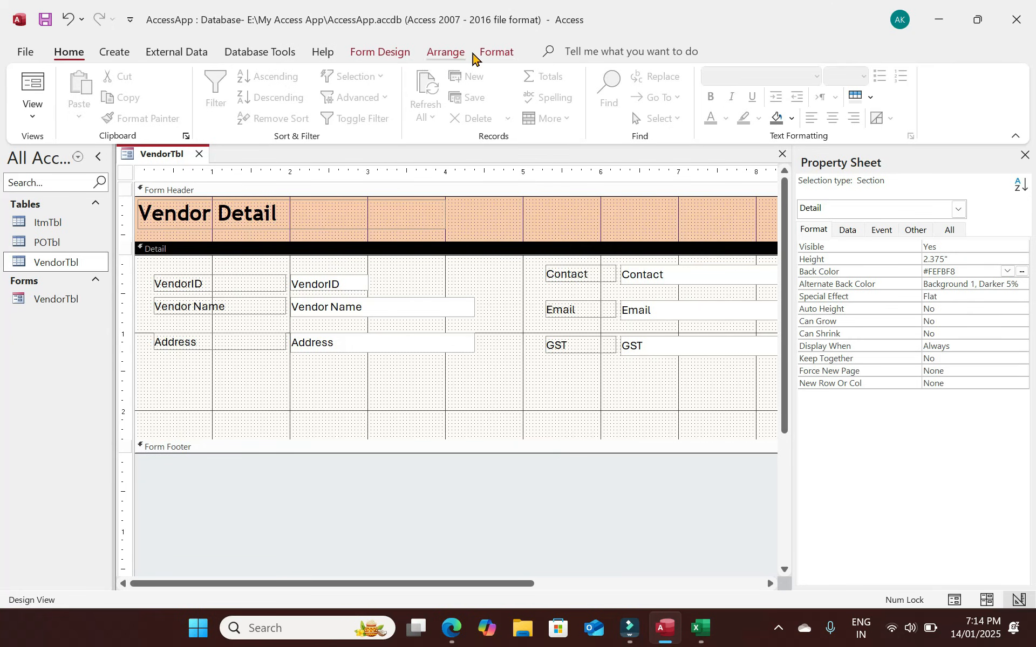
Add a record-finding combo box listing Vendor Name below the Address field.
{"action": "left_click", "coordinate": [382, 54]}
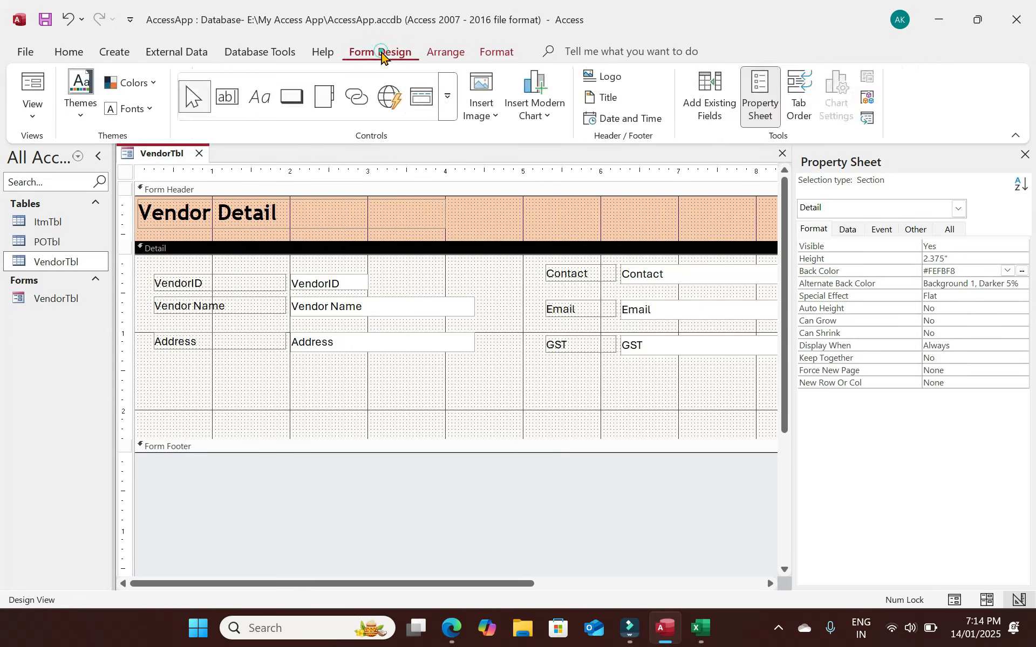
{"action": "left_click", "coordinate": [447, 105]}
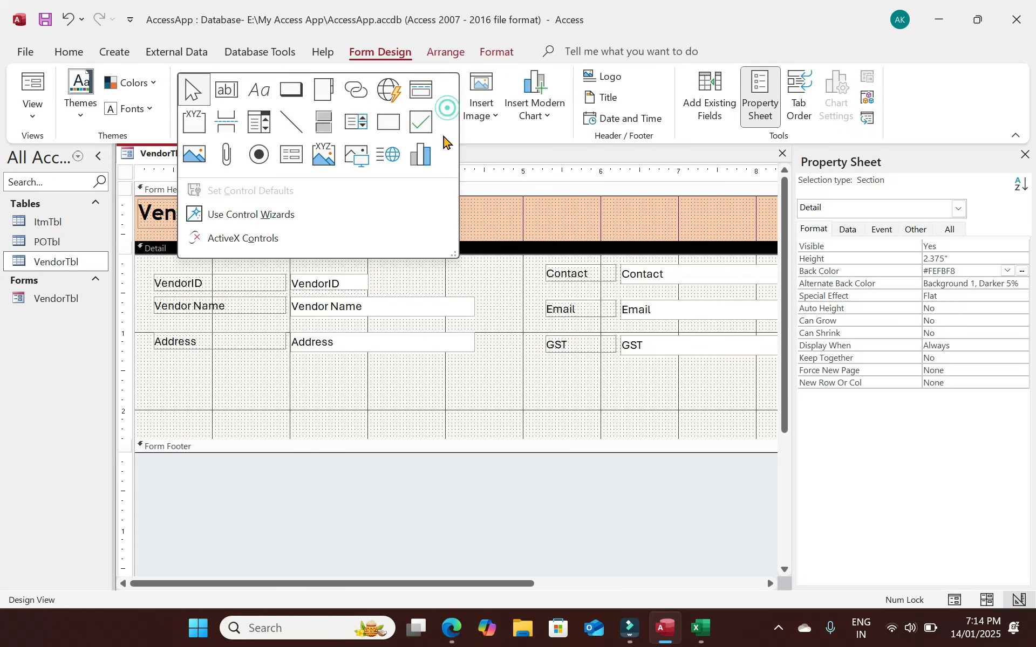
{"action": "left_click", "coordinate": [259, 123]}
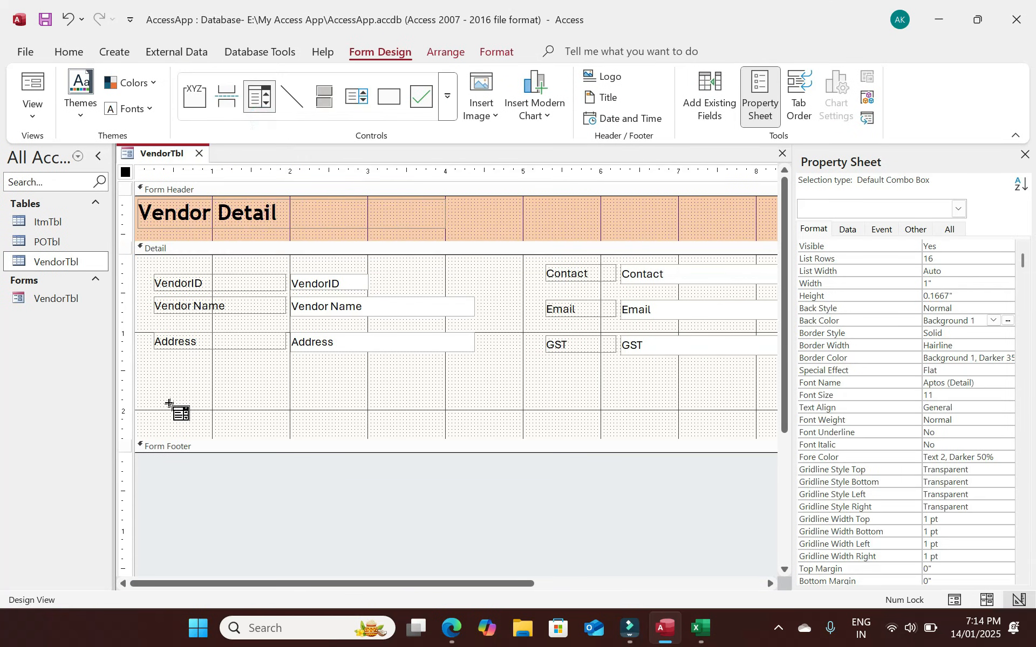
{"action": "left_click", "coordinate": [201, 411]}
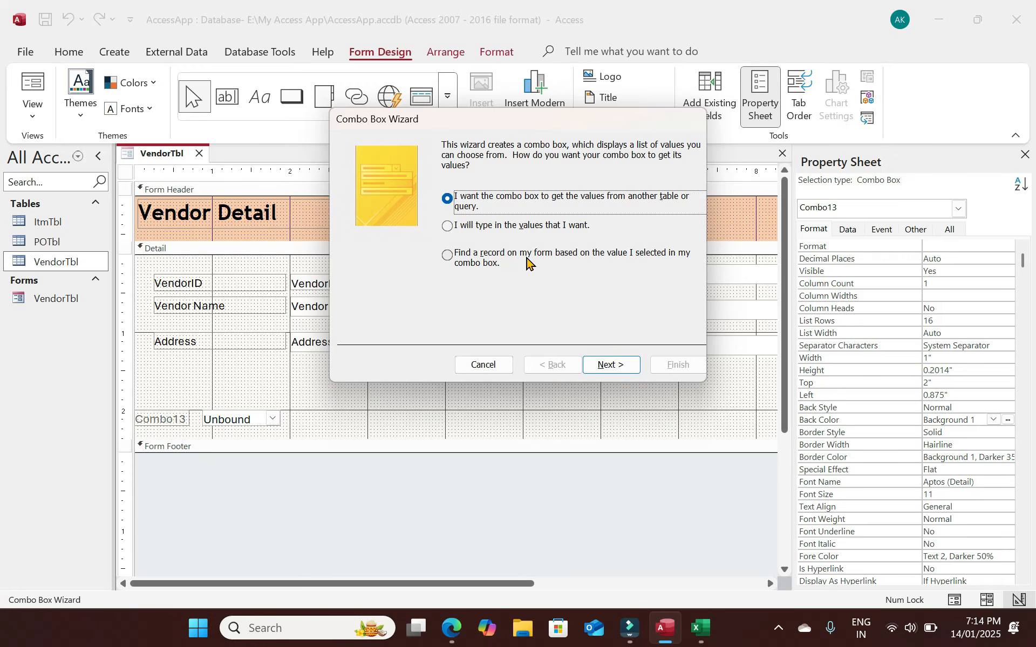
{"action": "left_click", "coordinate": [448, 256]}
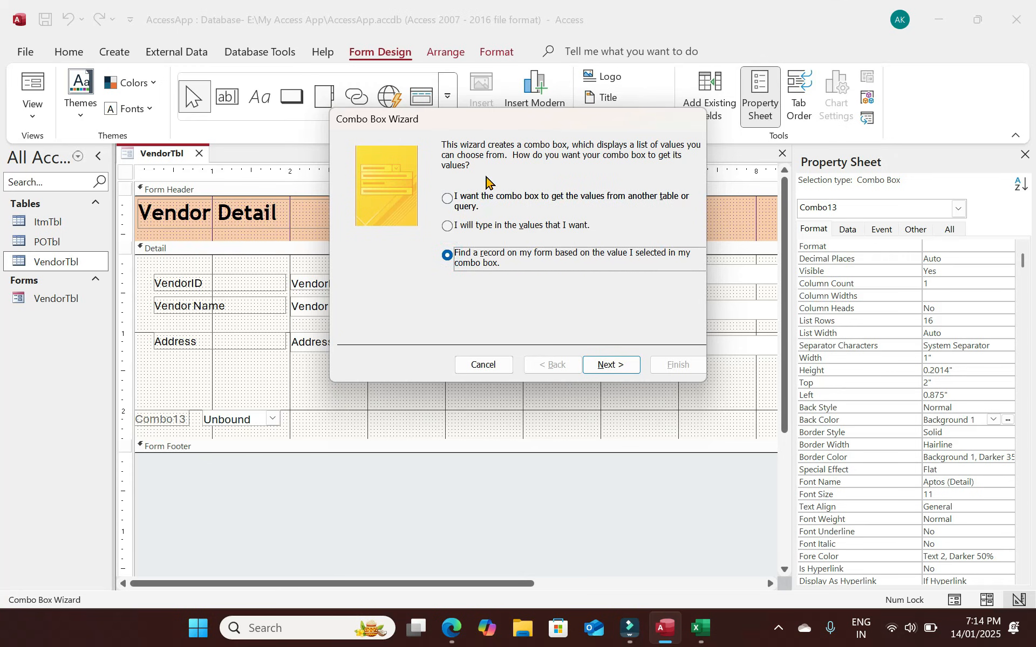
{"action": "left_click", "coordinate": [611, 365]}
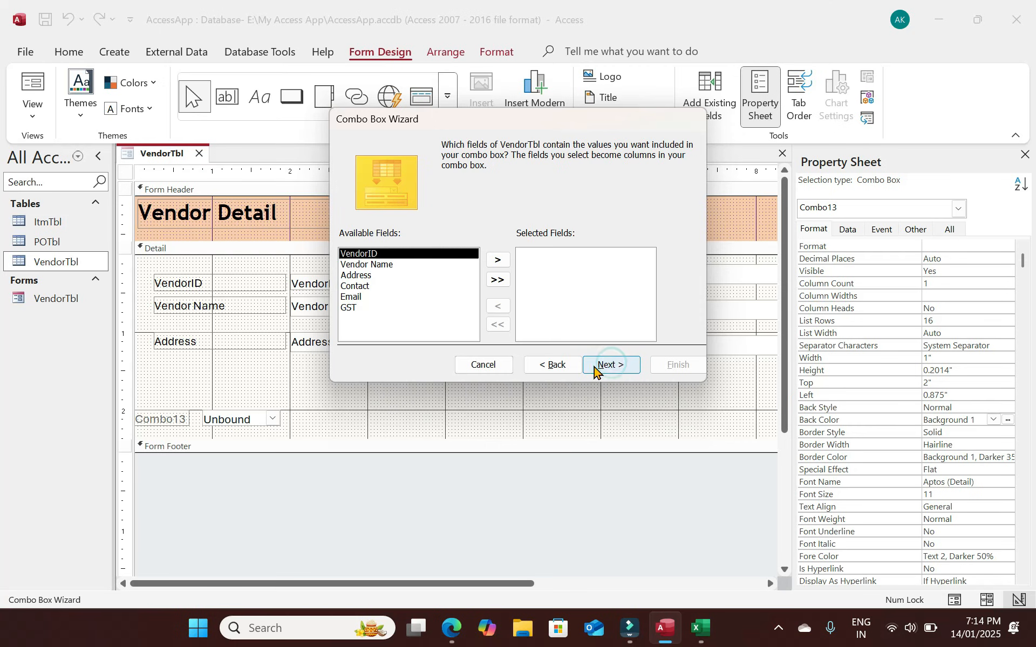
{"action": "left_click", "coordinate": [393, 266]}
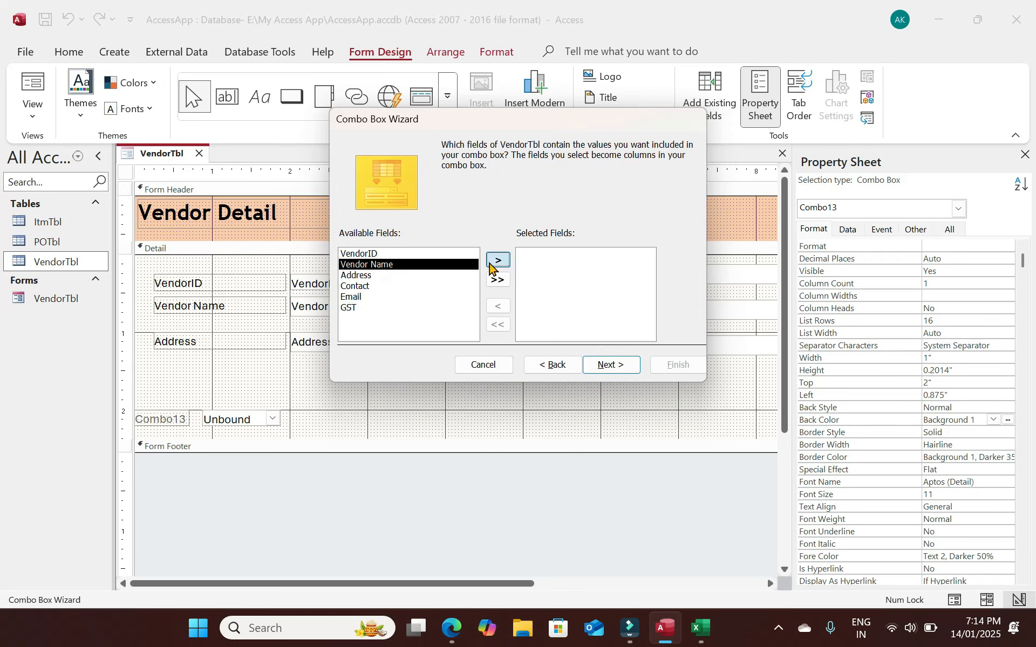
{"action": "left_click", "coordinate": [491, 263]}
{"action": "left_click", "coordinate": [623, 367]}
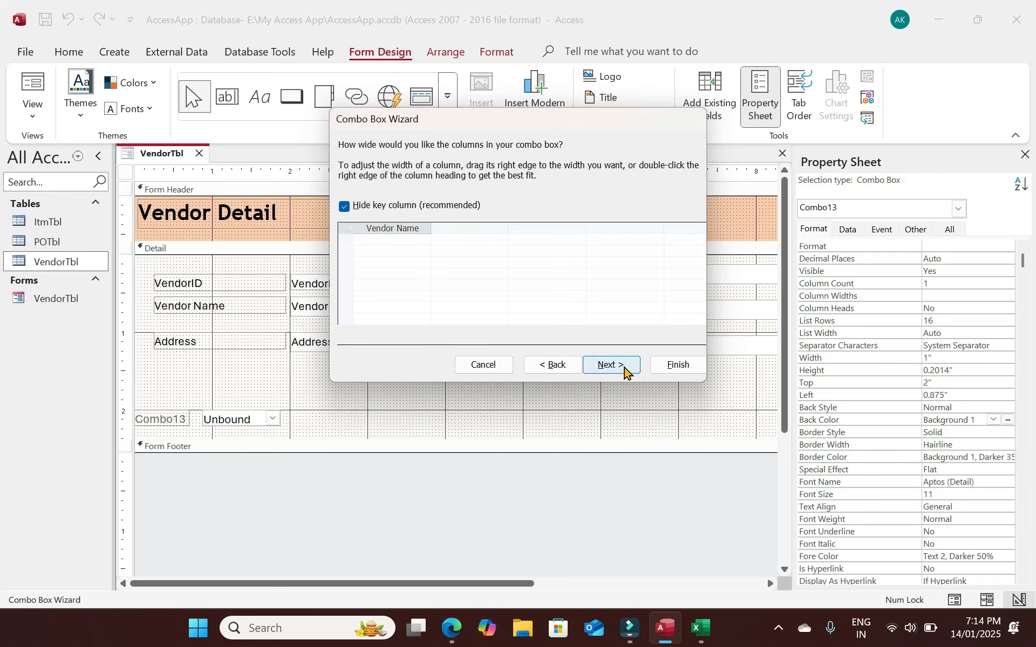
{"action": "left_click", "coordinate": [623, 367]}
{"action": "left_click", "coordinate": [669, 366]}
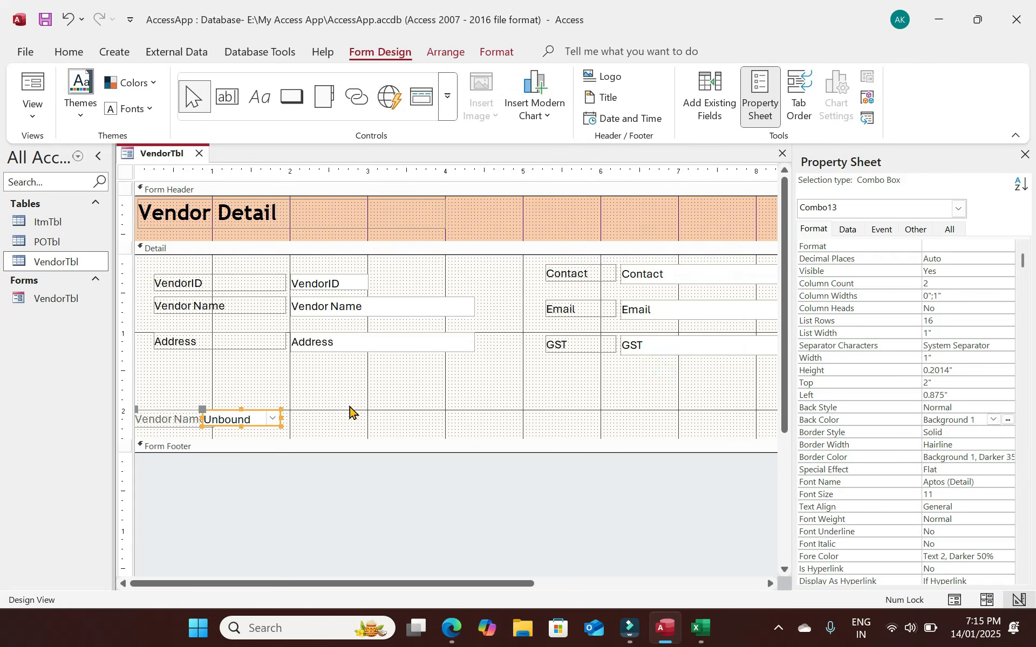
Make the Vendor Name label text black.
{"action": "left_click_drag", "start_coordinate": [311, 430], "coordinate": [179, 420]}
{"action": "left_click", "coordinate": [70, 53]}
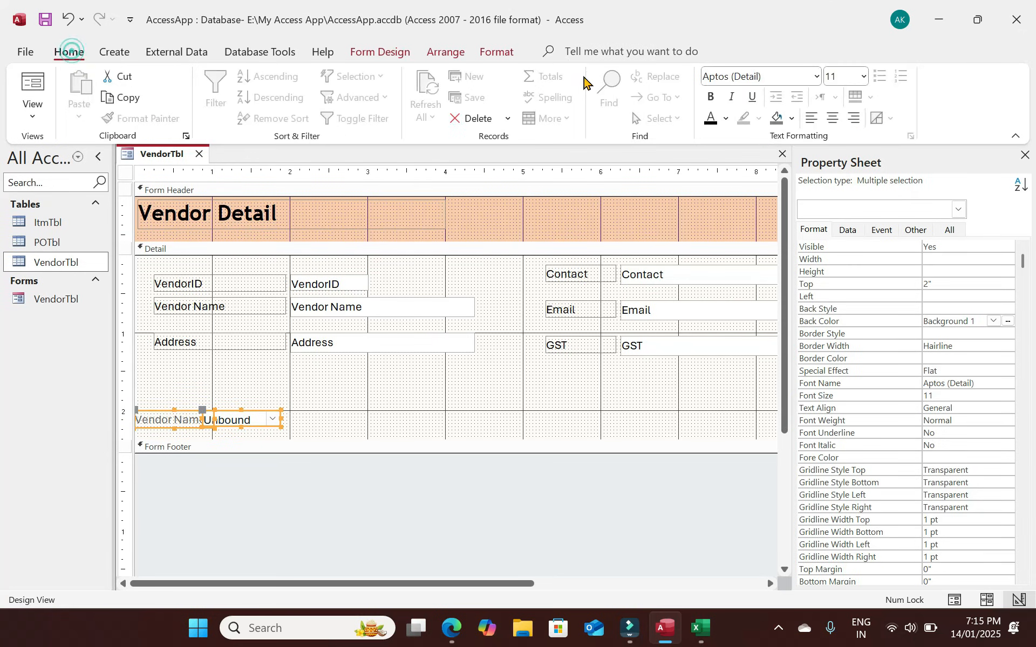
{"action": "left_click", "coordinate": [712, 120]}
Align the Vendor Name combo box under Address and widen it to match the Address box.
{"action": "left_click", "coordinate": [313, 416]}
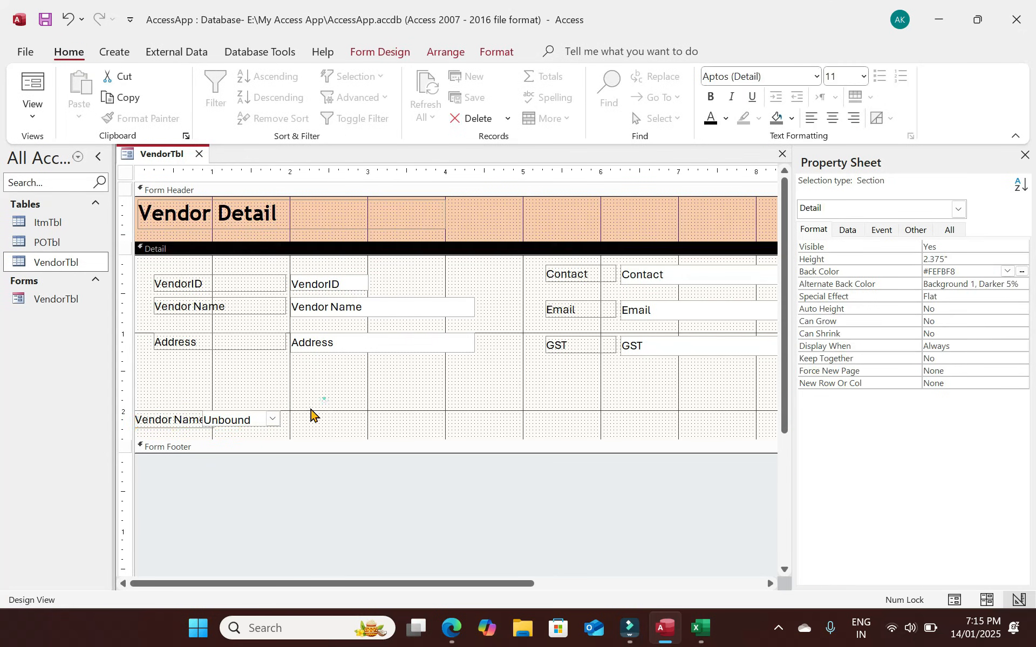
{"action": "left_click", "coordinate": [260, 419]}
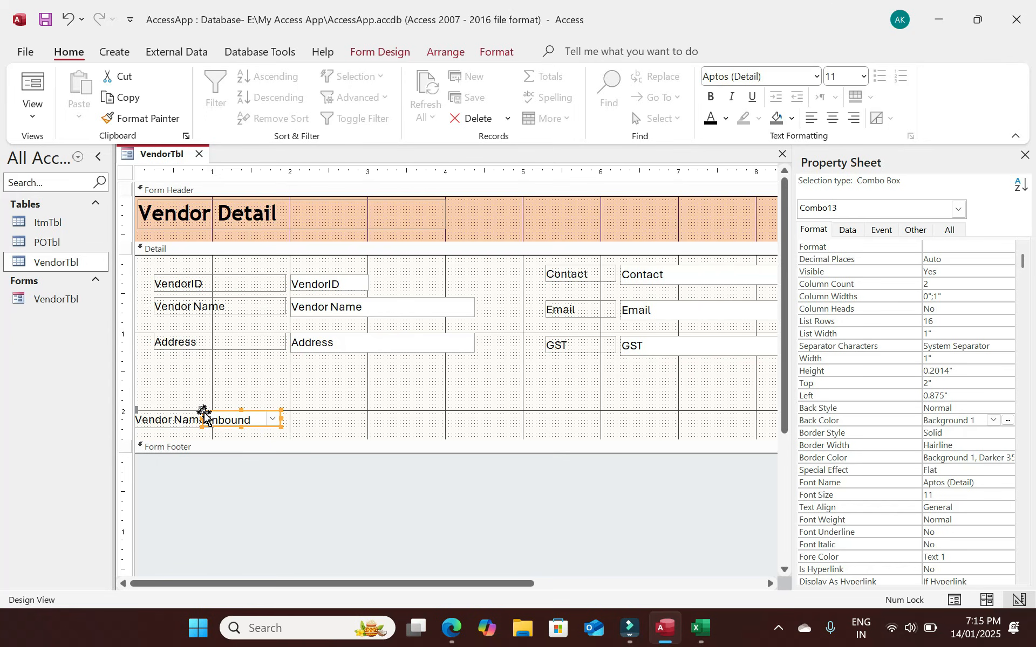
{"action": "left_click_drag", "start_coordinate": [260, 420], "coordinate": [321, 420]}
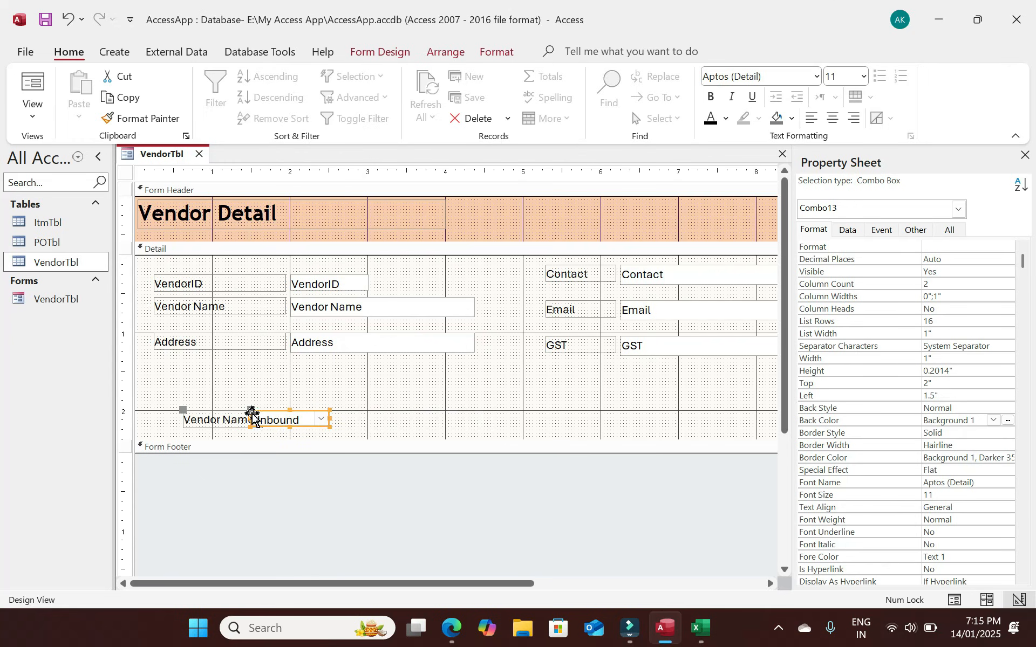
{"action": "mouse_move", "coordinate": [252, 411]}
{"action": "left_mouse_down"}
{"action": "mouse_move", "coordinate": [297, 411]}
{"action": "mouse_move", "coordinate": [264, 412]}
{"action": "left_mouse_up"}
{"action": "left_click", "coordinate": [348, 420]}
{"action": "left_click", "coordinate": [323, 419]}
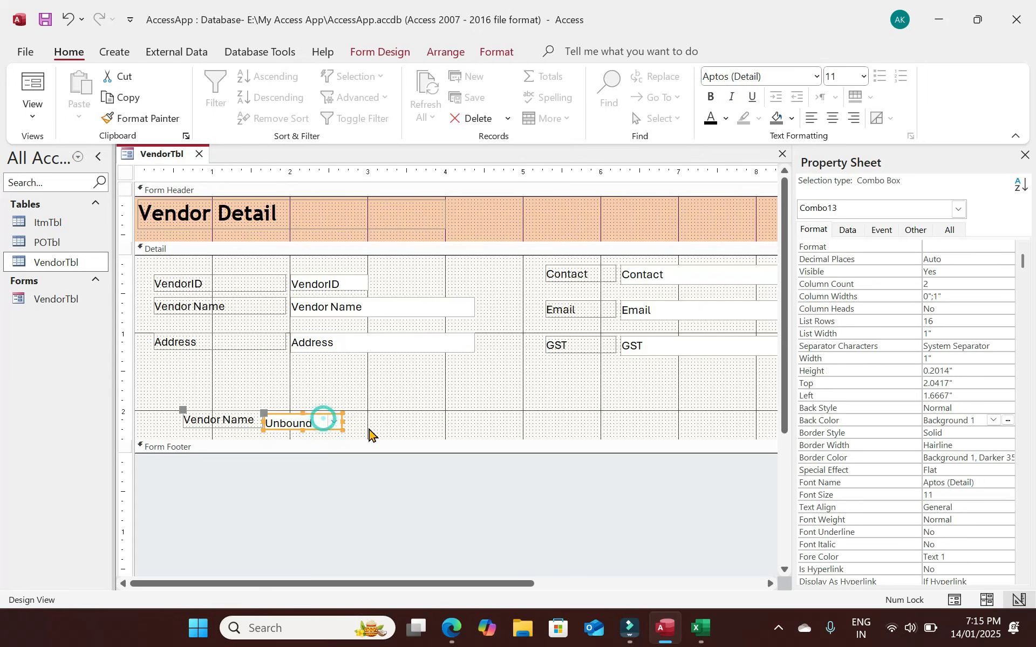
{"action": "left_click_drag", "start_coordinate": [342, 422], "coordinate": [240, 404]}
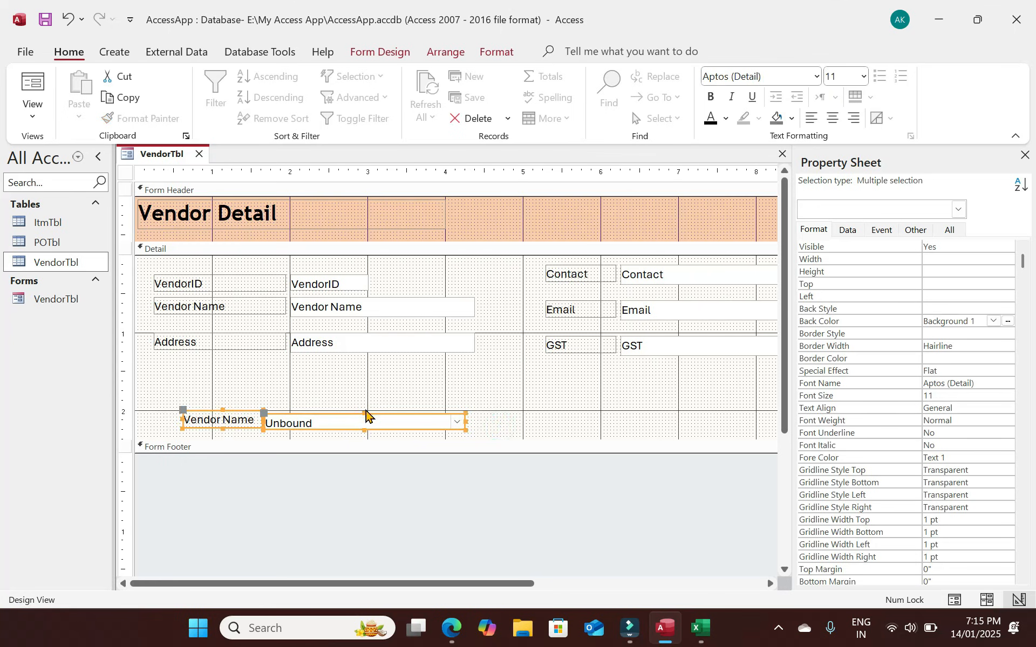
{"action": "left_click_drag", "start_coordinate": [364, 413], "coordinate": [363, 410]}
{"action": "left_click", "coordinate": [301, 421]}
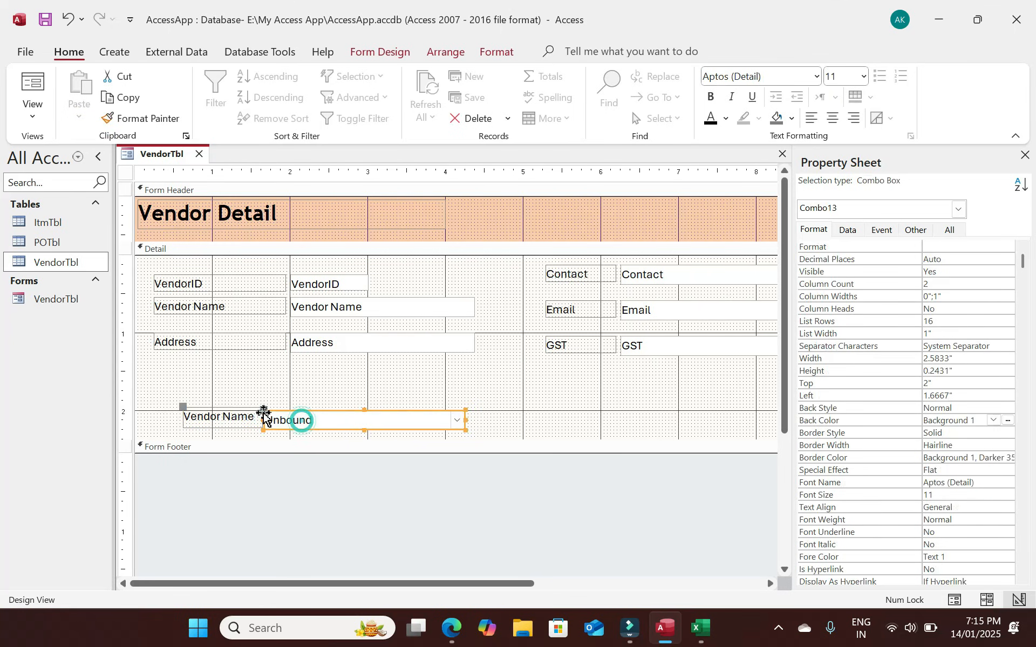
{"action": "left_click_drag", "start_coordinate": [264, 415], "coordinate": [263, 411]}
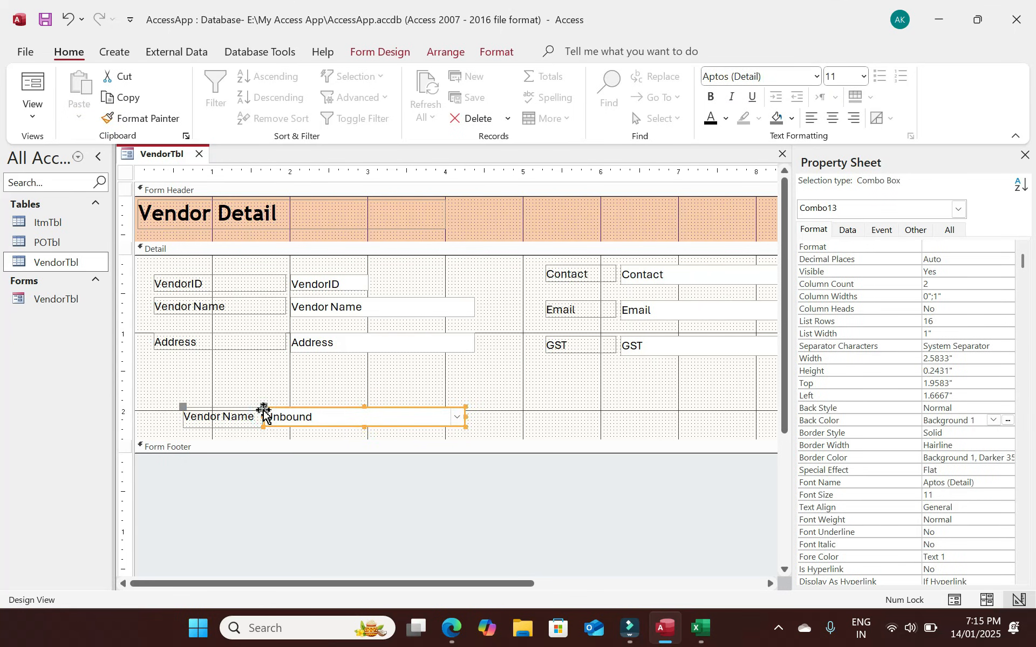
{"action": "left_click", "coordinate": [532, 419]}
Set the vendor fields' Border Style to Transparent and preview the form in Form View.
{"action": "left_click_drag", "start_coordinate": [489, 414], "coordinate": [173, 431]}
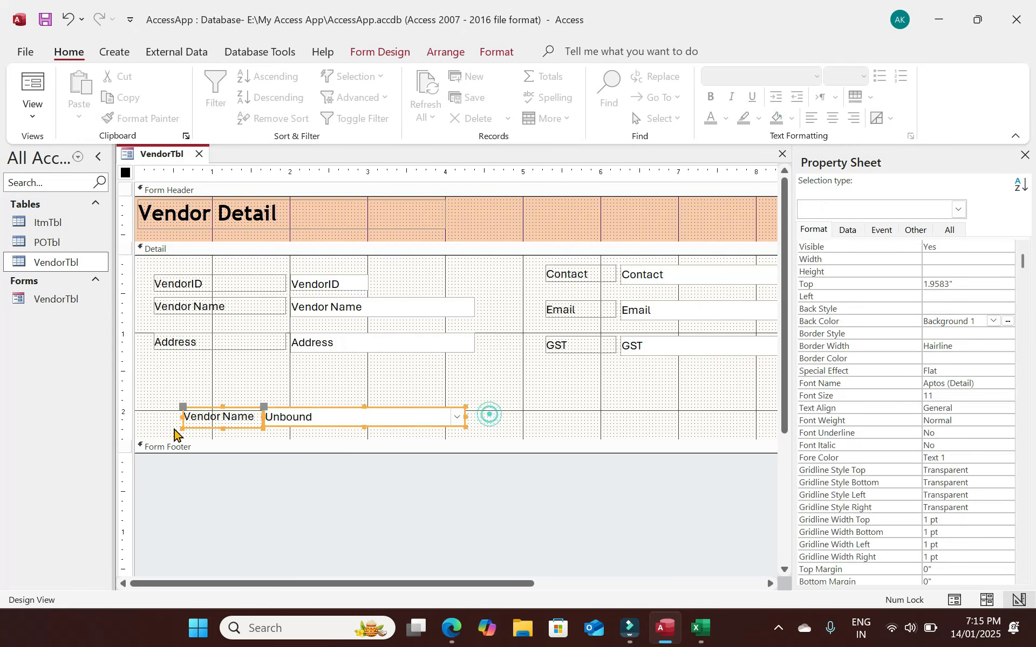
{"action": "left_click_drag", "start_coordinate": [689, 372], "coordinate": [196, 273]}
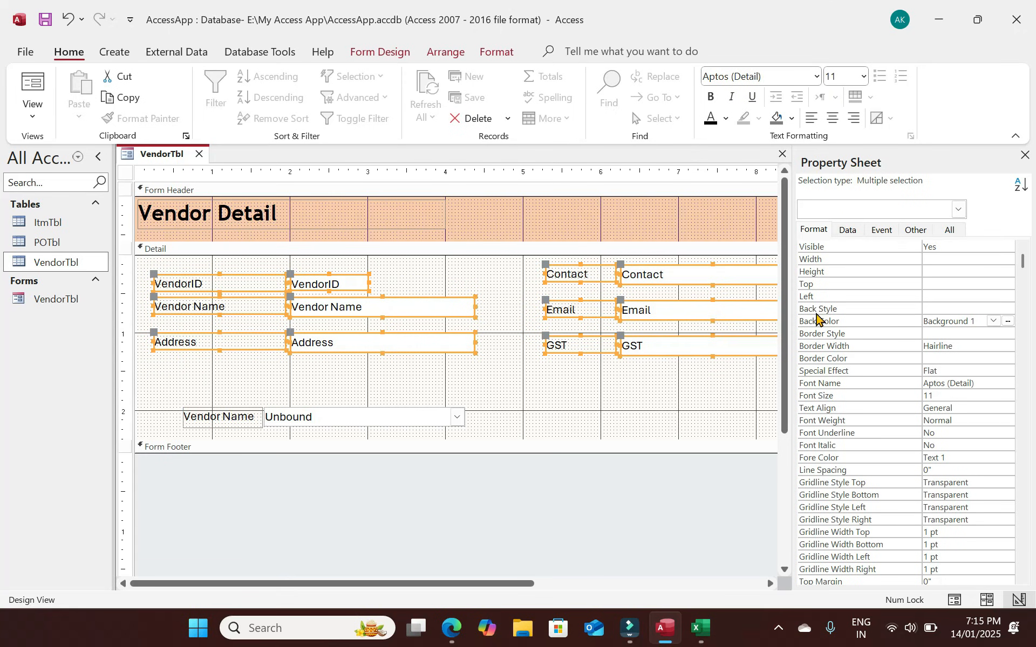
{"action": "left_click", "coordinate": [982, 332]}
{"action": "left_click", "coordinate": [1007, 333]}
{"action": "left_click", "coordinate": [966, 348]}
{"action": "left_click", "coordinate": [427, 371]}
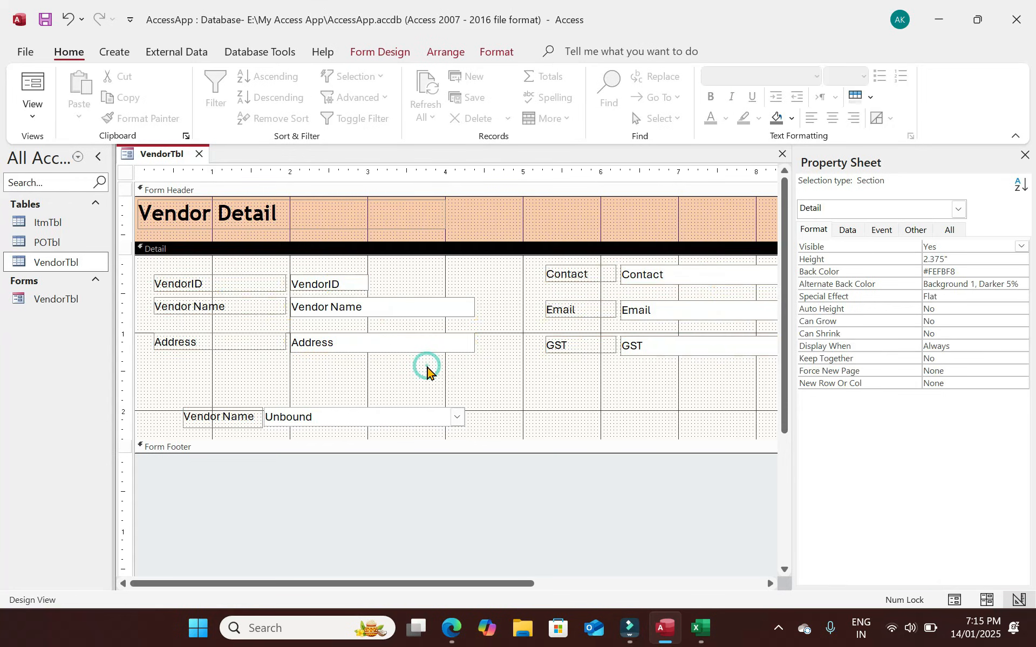
{"action": "left_click", "coordinate": [29, 75]}
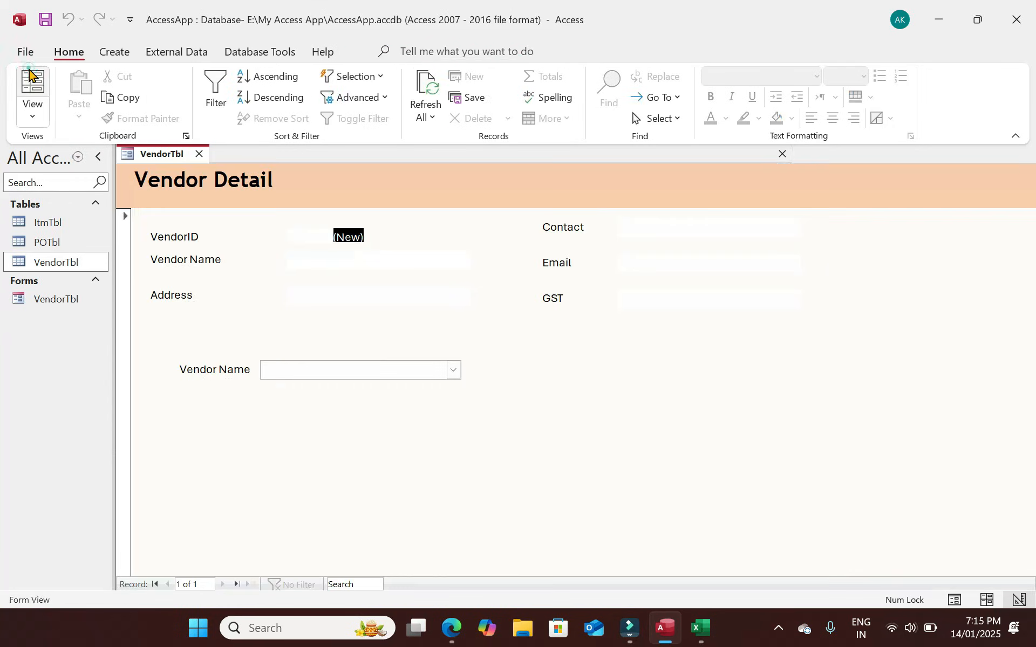
{"action": "left_click", "coordinate": [36, 119]}
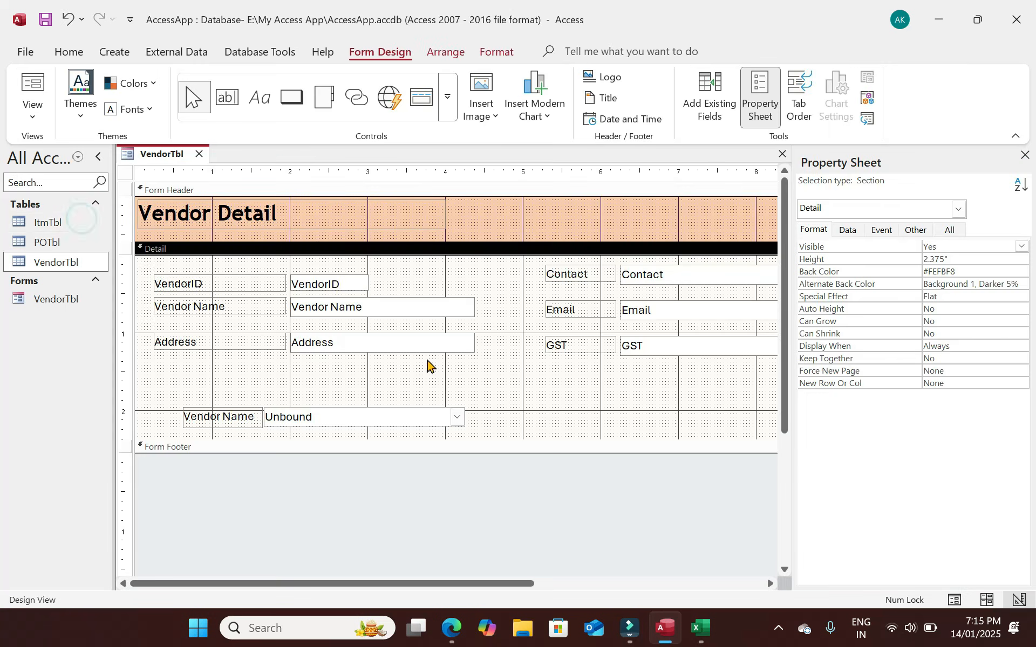
Multi-select the Address, Vendor Name, Contact, Email and GST text boxes.
{"action": "left_click", "coordinate": [348, 350]}
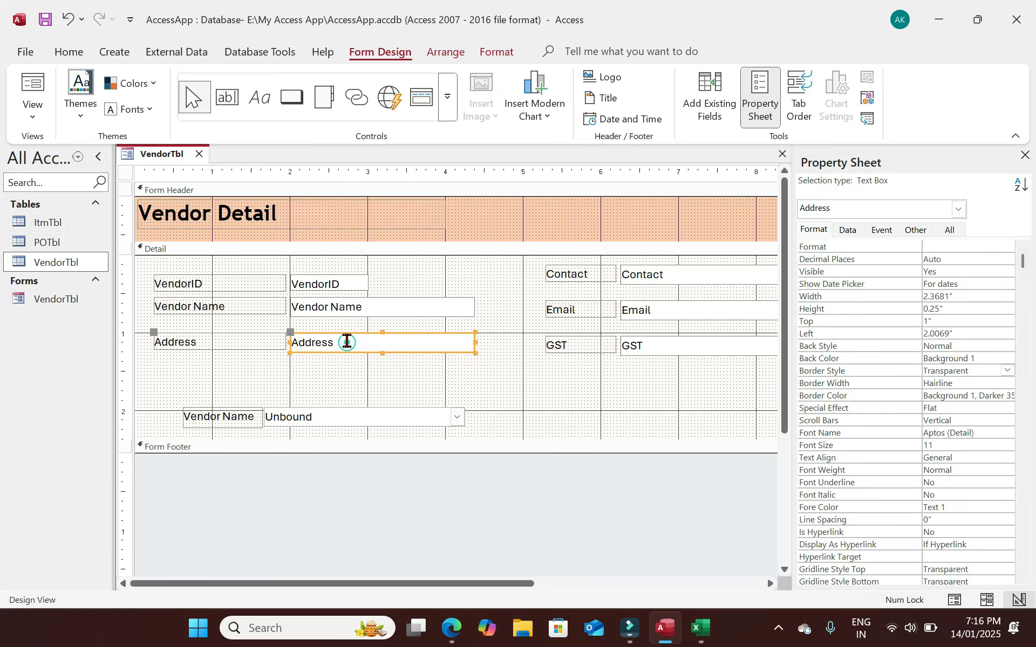
{"action": "left_click", "coordinate": [359, 309], "text": "shift"}
{"action": "left_click", "coordinate": [674, 278], "text": "shift"}
{"action": "left_click", "coordinate": [675, 308], "text": "shift"}
{"action": "left_click", "coordinate": [677, 346], "text": "shift"}
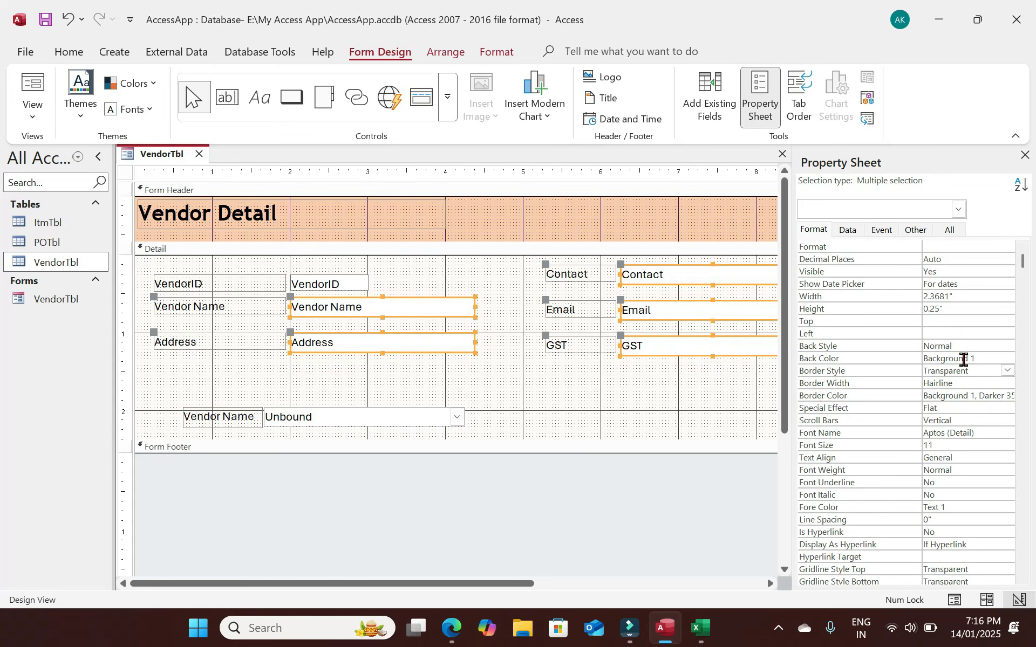
Fill the selected vendor text boxes with a light orange Back Color.
{"action": "left_click", "coordinate": [1007, 358]}
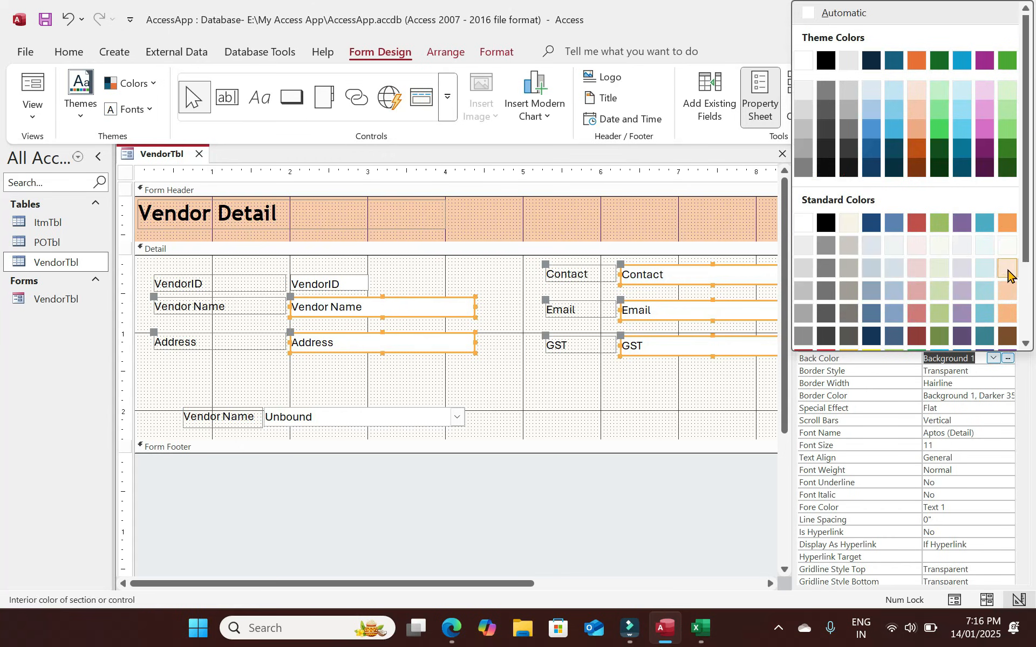
{"action": "key", "text": "Escape"}
{"action": "left_click", "coordinate": [519, 368]}
Narrow the three left labels and shift all labels and fields left and up.
{"action": "left_click_drag", "start_coordinate": [220, 355], "coordinate": [224, 275]}
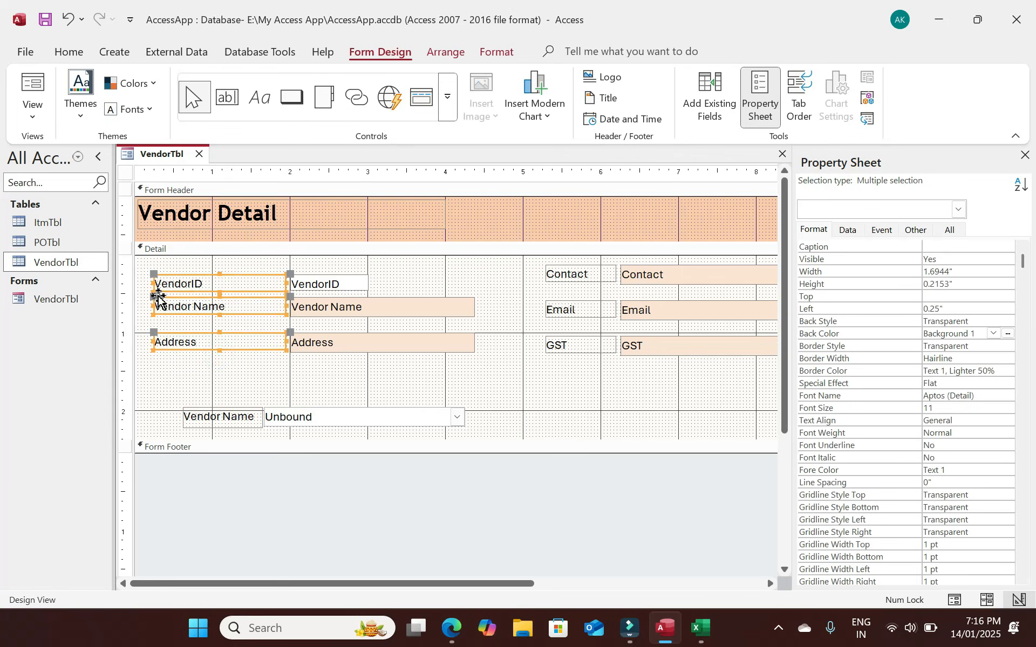
{"action": "left_click_drag", "start_coordinate": [152, 306], "coordinate": [198, 306]}
{"action": "left_click", "coordinate": [596, 363]}
{"action": "left_click_drag", "start_coordinate": [740, 375], "coordinate": [254, 286]}
{"action": "left_click_drag", "start_coordinate": [358, 282], "coordinate": [294, 271]}
Nudge the Contact and VendorID rows so all label-field rows line up.
{"action": "left_click", "coordinate": [620, 273]}
{"action": "left_click", "coordinate": [591, 377]}
{"action": "left_click_drag", "start_coordinate": [591, 322], "coordinate": [552, 292]}
{"action": "left_click_drag", "start_coordinate": [752, 281], "coordinate": [503, 265]}
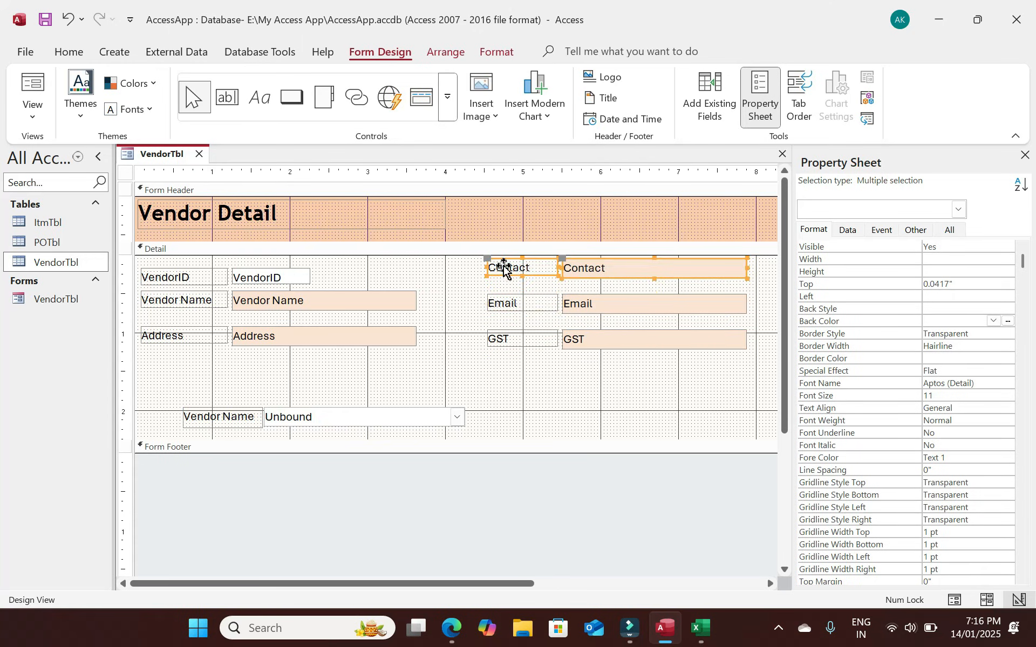
{"action": "key", "text": "Down"}
{"action": "key", "text": "Down"}
{"action": "key", "text": "Down"}
{"action": "left_click_drag", "start_coordinate": [335, 275], "coordinate": [162, 269]}
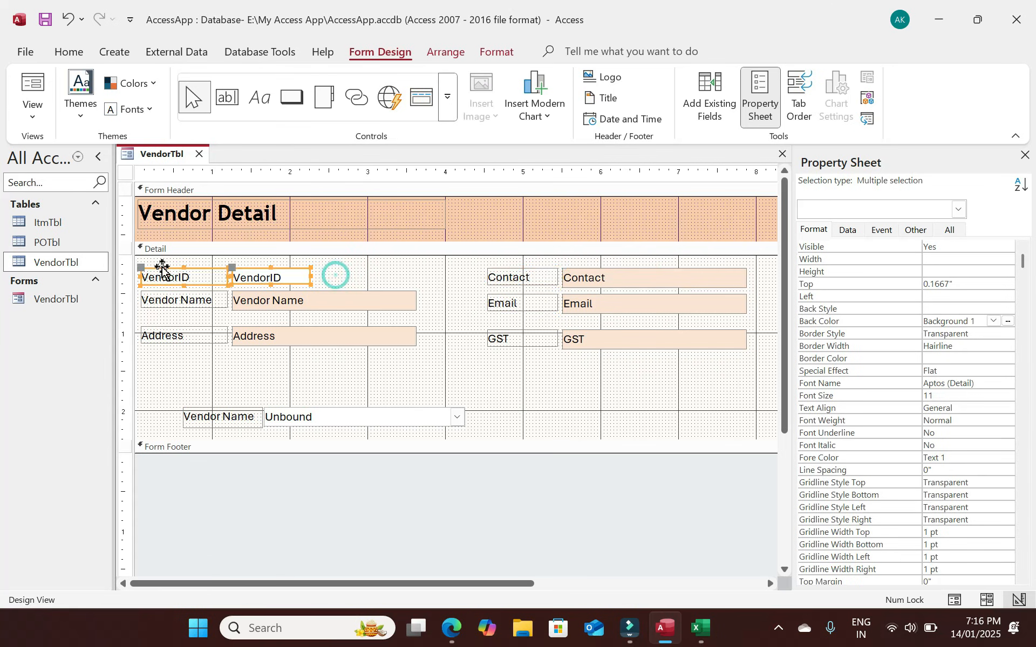
{"action": "key", "text": "Up"}
{"action": "left_click", "coordinate": [455, 384]}
{"action": "left_click", "coordinate": [283, 273]}
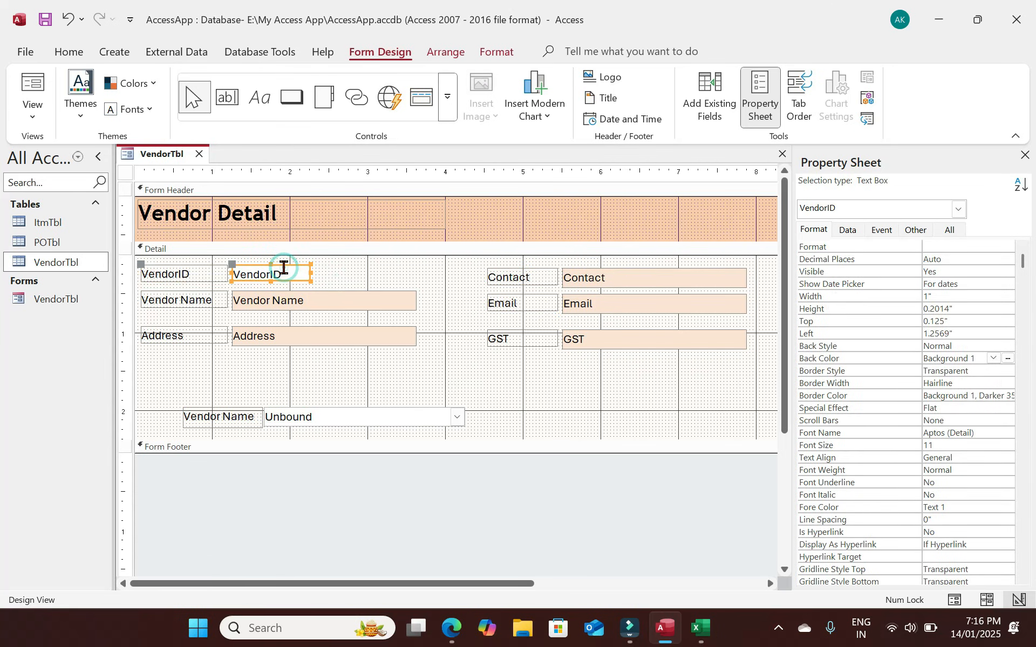
Enter a test vendor record in Form View, then return to Design View.
{"action": "left_click", "coordinate": [33, 83]}
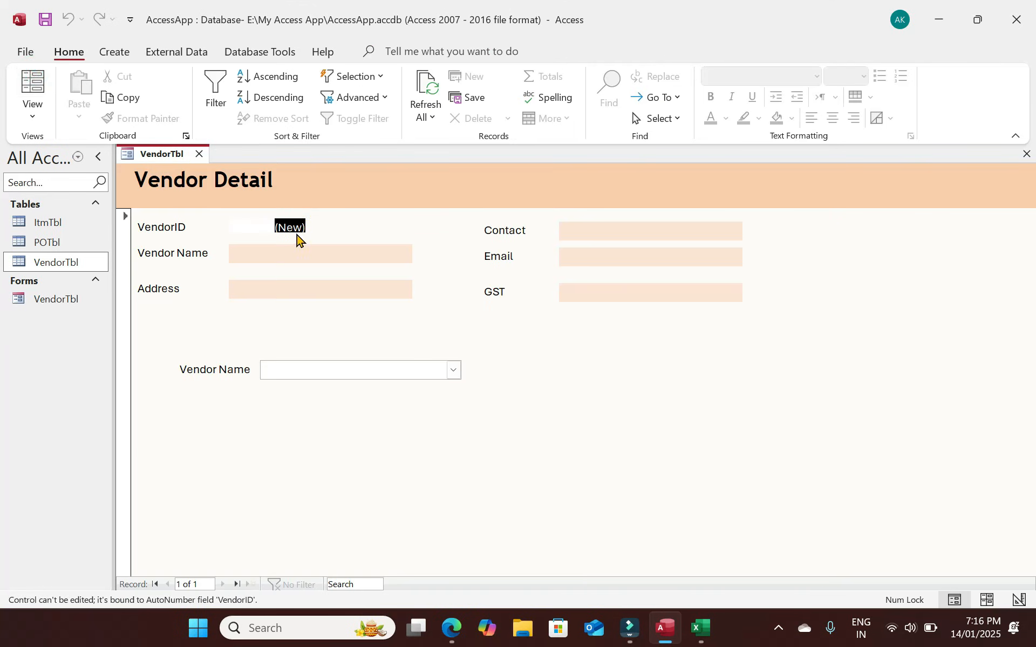
{"action": "key", "text": "Tab"}
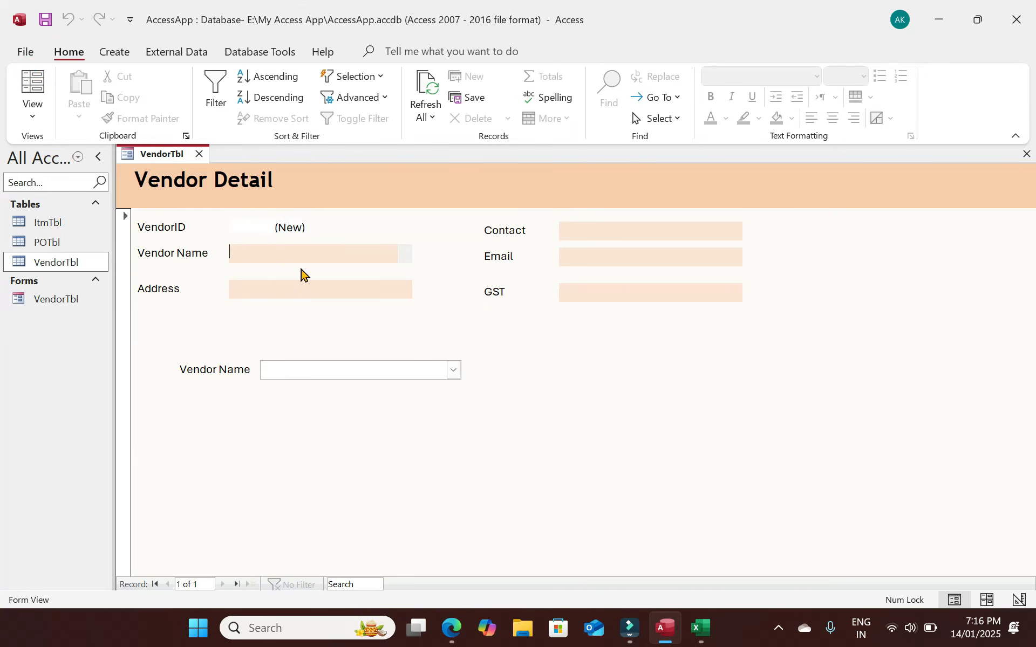
{"action": "type", "text": "ajaajay"}
{"action": "key", "text": "Tab"}
{"action": "type", "text": "jay"}
{"action": "key", "text": "Tab"}
{"action": "type", "text": "ajayjay"}
{"action": "key", "text": "Tab"}
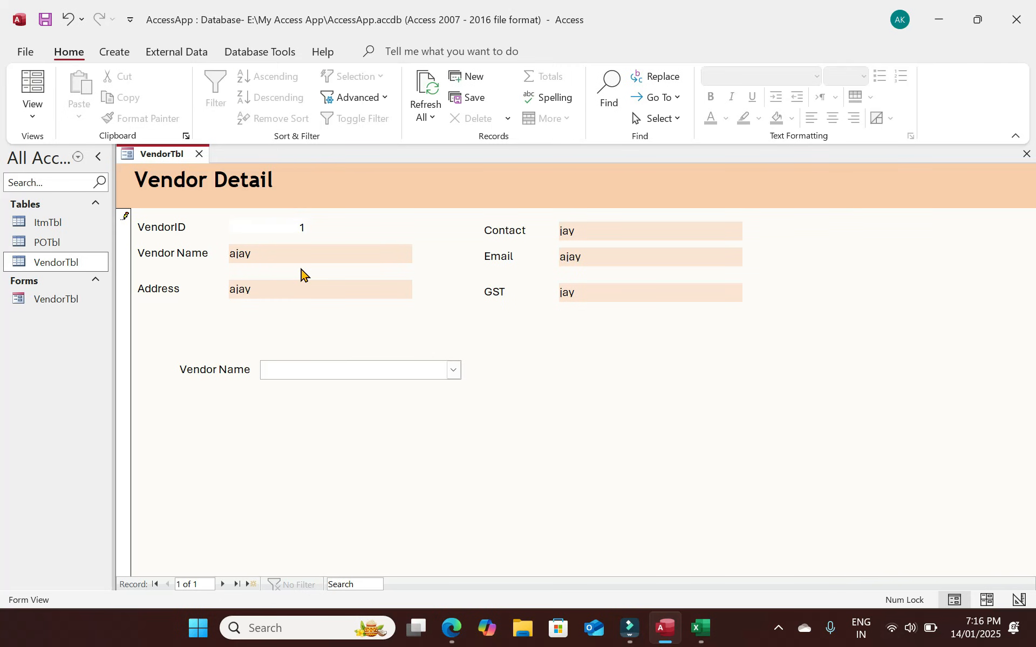
{"action": "left_click", "coordinate": [32, 107]}
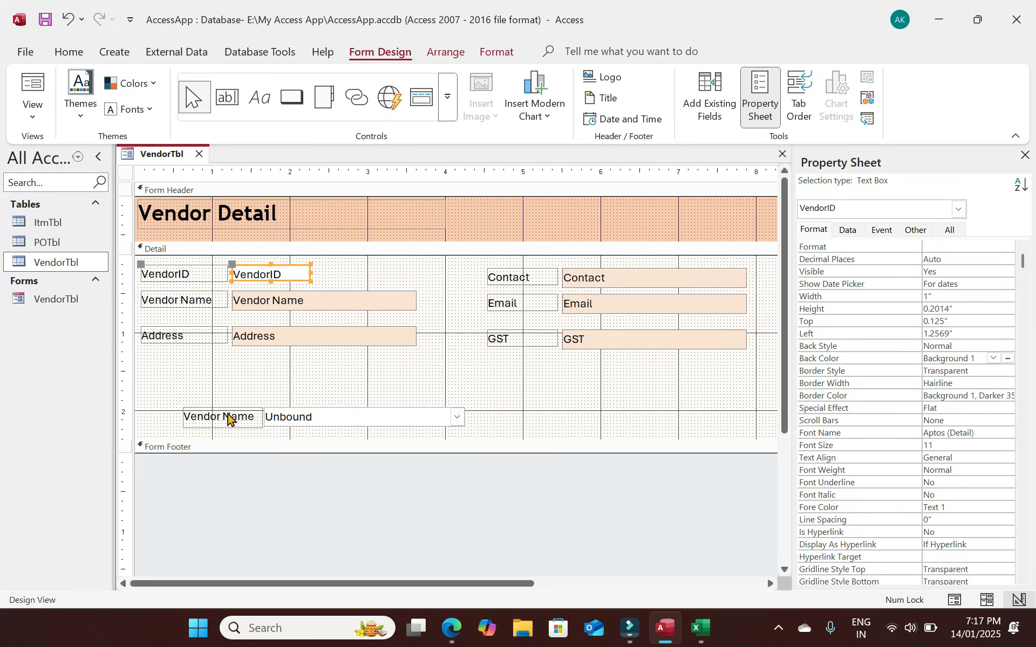
Move the combo's caption above it and reword it to 'Search By Vendor Name'.
{"action": "left_click", "coordinate": [228, 418]}
{"action": "left_click_drag", "start_coordinate": [184, 409], "coordinate": [267, 386]}
{"action": "left_click", "coordinate": [317, 394]}
{"action": "key", "text": "Home"}
{"action": "type", "text": "Search By"}
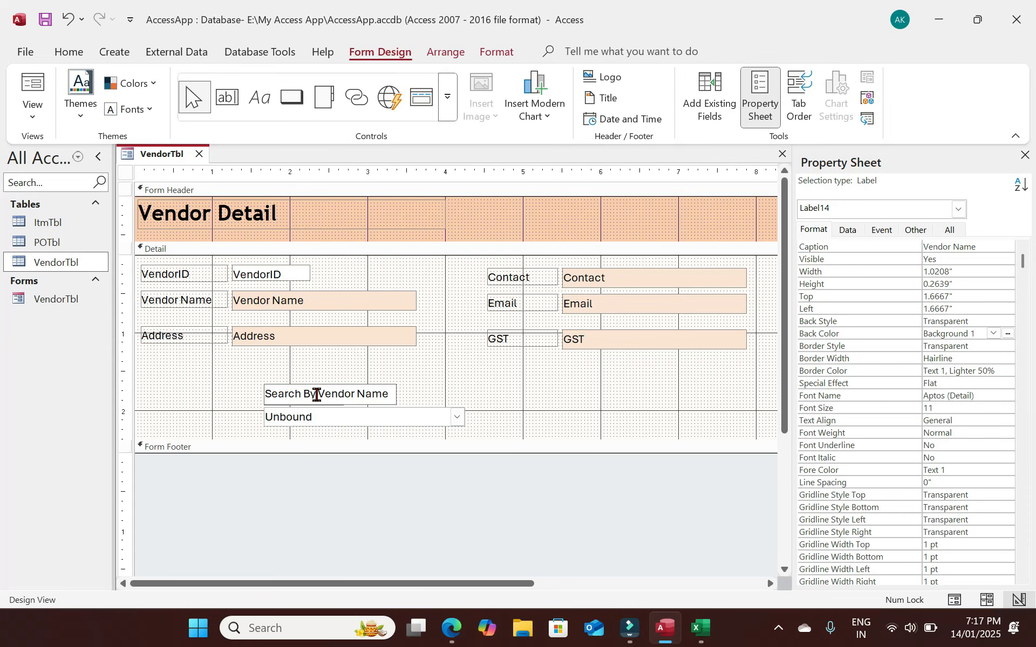
Move the search combo box to the Detail section's left edge.
{"action": "left_click", "coordinate": [416, 413]}
{"action": "left_click_drag", "start_coordinate": [416, 413], "coordinate": [288, 418]}
{"action": "left_click", "coordinate": [350, 407]}
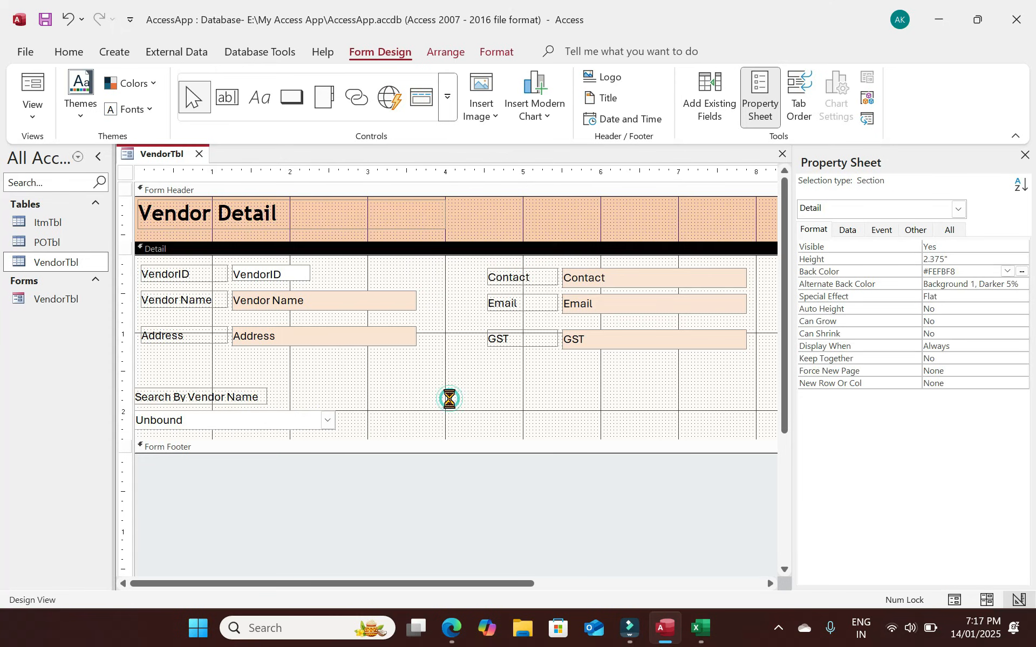
{"action": "left_click", "coordinate": [384, 54]}
{"action": "left_click", "coordinate": [291, 100]}
Place a new button beside the search combo with the Record Operations > Save Record action.
{"action": "left_click", "coordinate": [389, 402]}
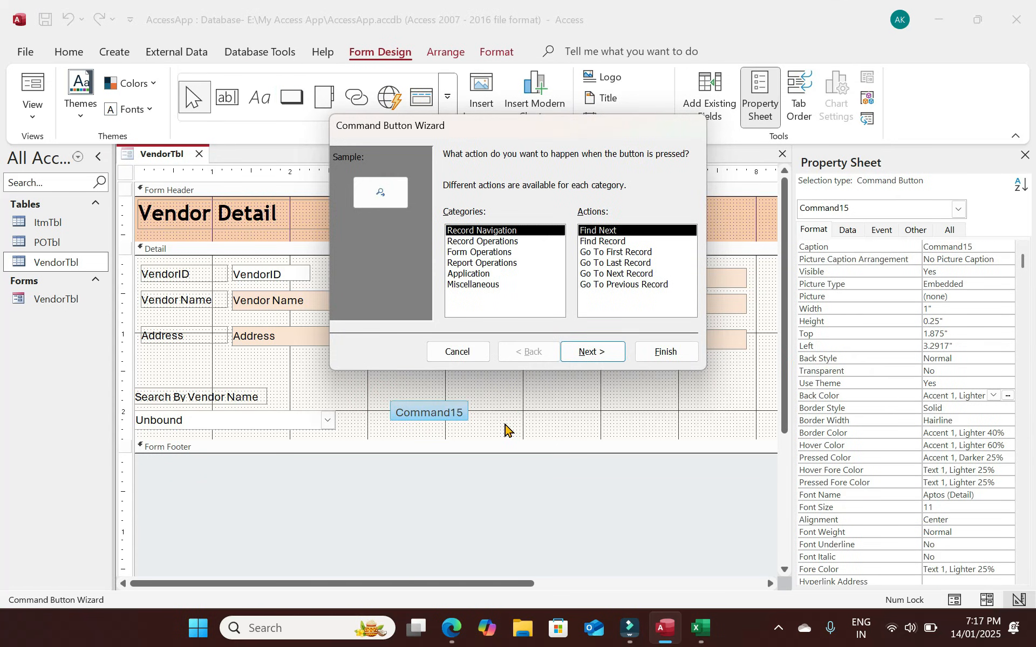
{"action": "left_click", "coordinate": [482, 242]}
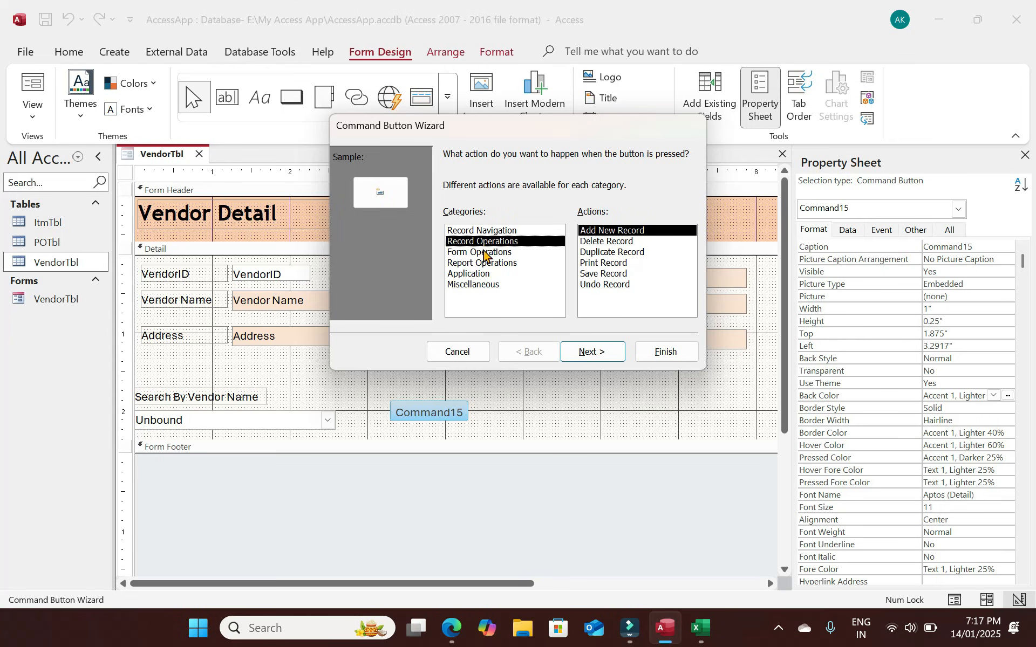
{"action": "left_click", "coordinate": [483, 253]}
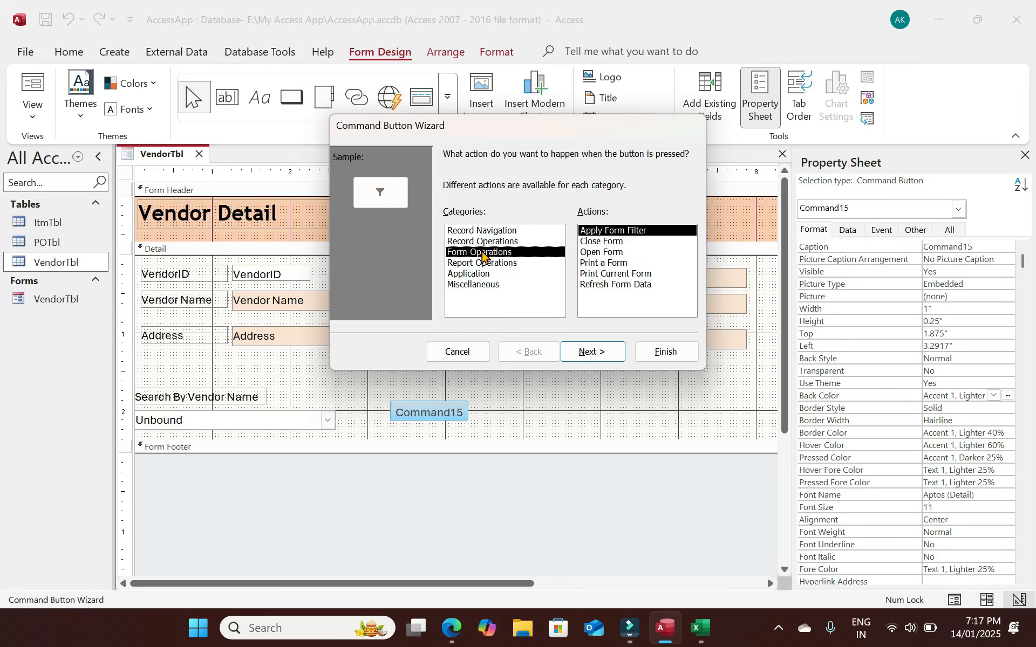
{"action": "left_click", "coordinate": [481, 231]}
{"action": "left_click", "coordinate": [494, 242]}
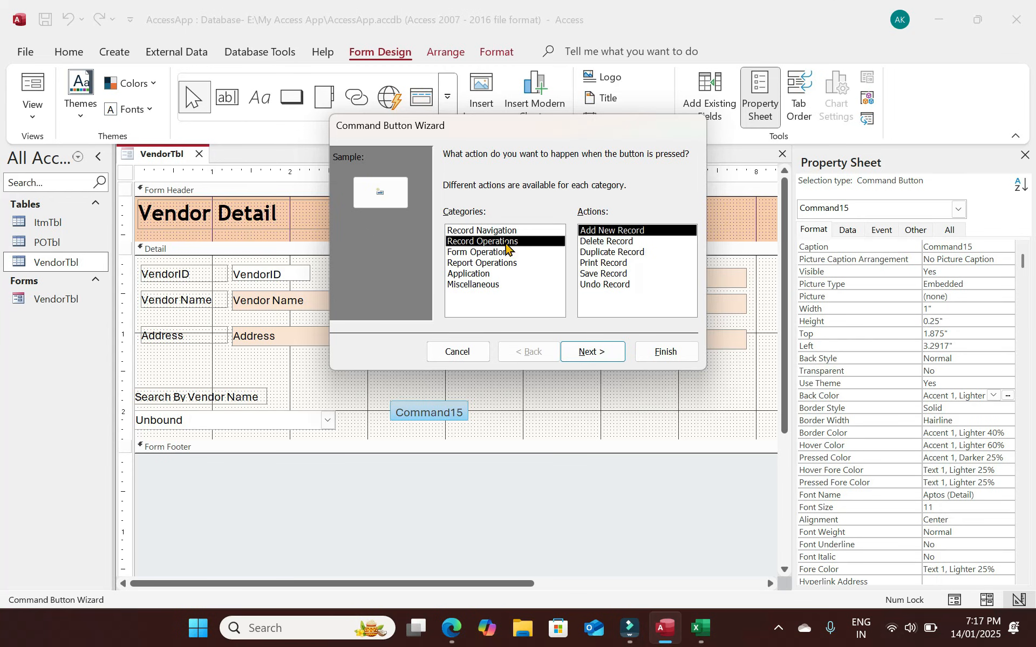
{"action": "left_click", "coordinate": [603, 274]}
{"action": "left_click", "coordinate": [600, 357]}
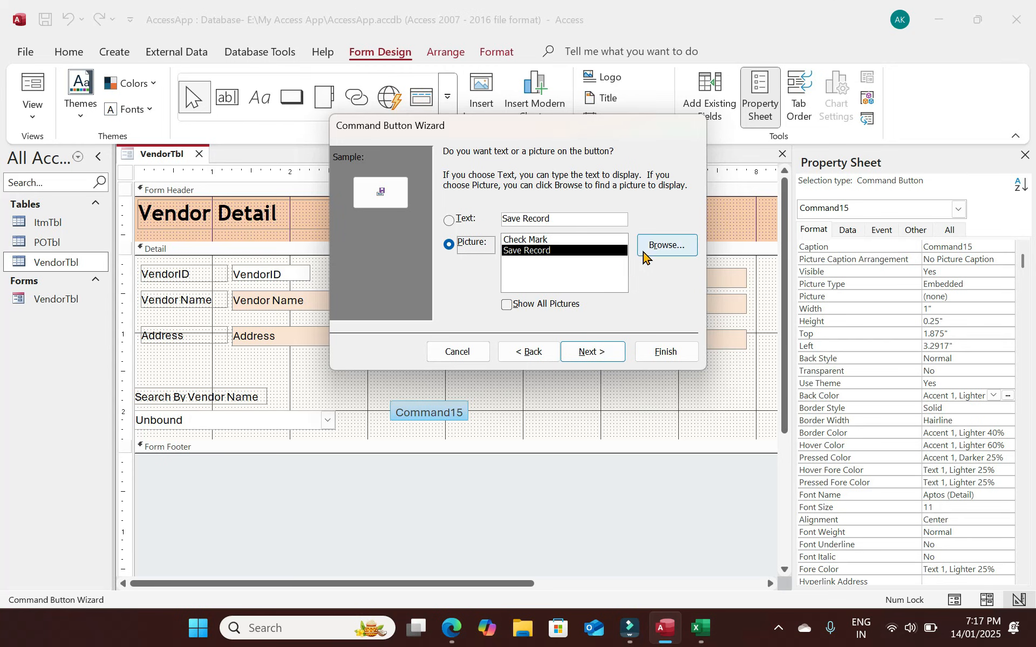
Give the button the Check Mark picture, name it SaveBgtn and finish the wizard.
{"action": "left_click", "coordinate": [658, 245]}
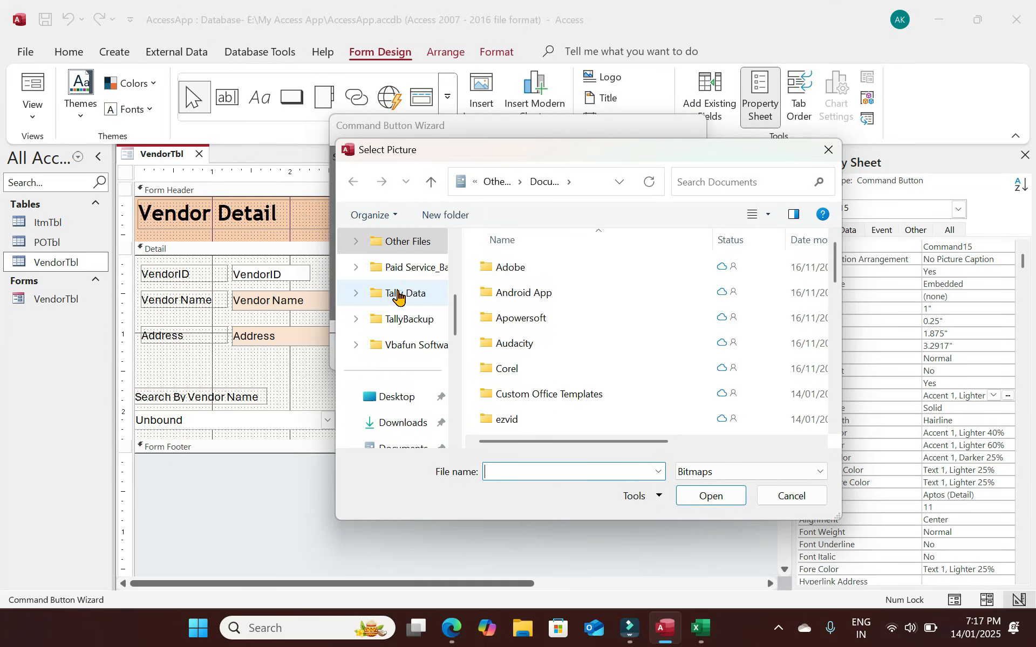
{"action": "scroll", "coordinate": [409, 397], "scroll_direction": "down", "scroll_amount": 4}
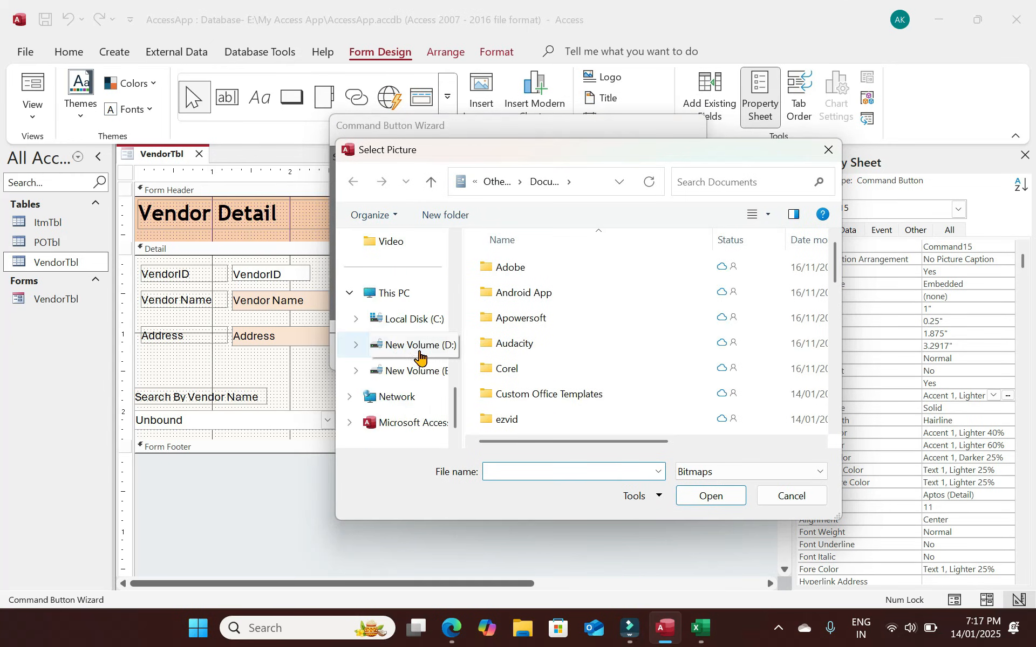
{"action": "scroll", "coordinate": [398, 318], "scroll_direction": "up", "scroll_amount": 4}
{"action": "left_click", "coordinate": [390, 298]}
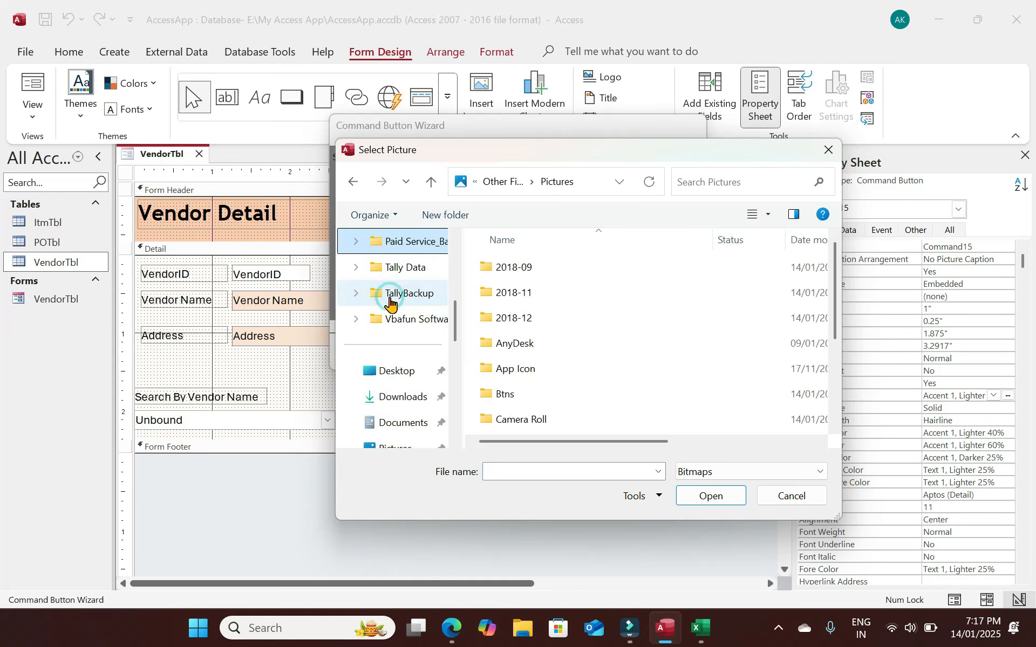
{"action": "double_click", "coordinate": [506, 396]}
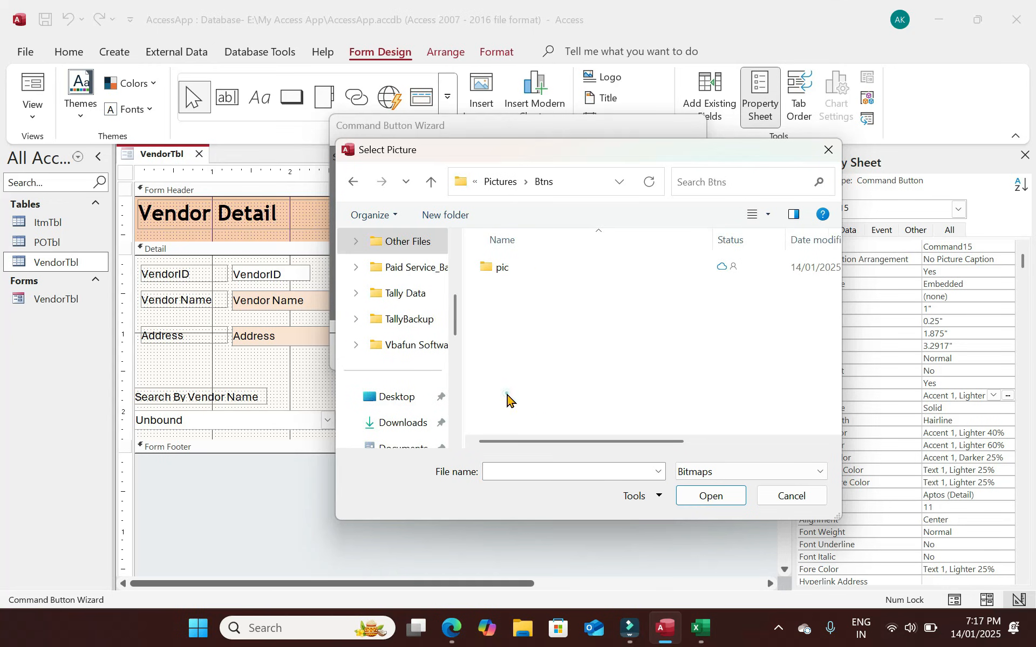
{"action": "left_click", "coordinate": [501, 272]}
{"action": "double_click", "coordinate": [501, 272]}
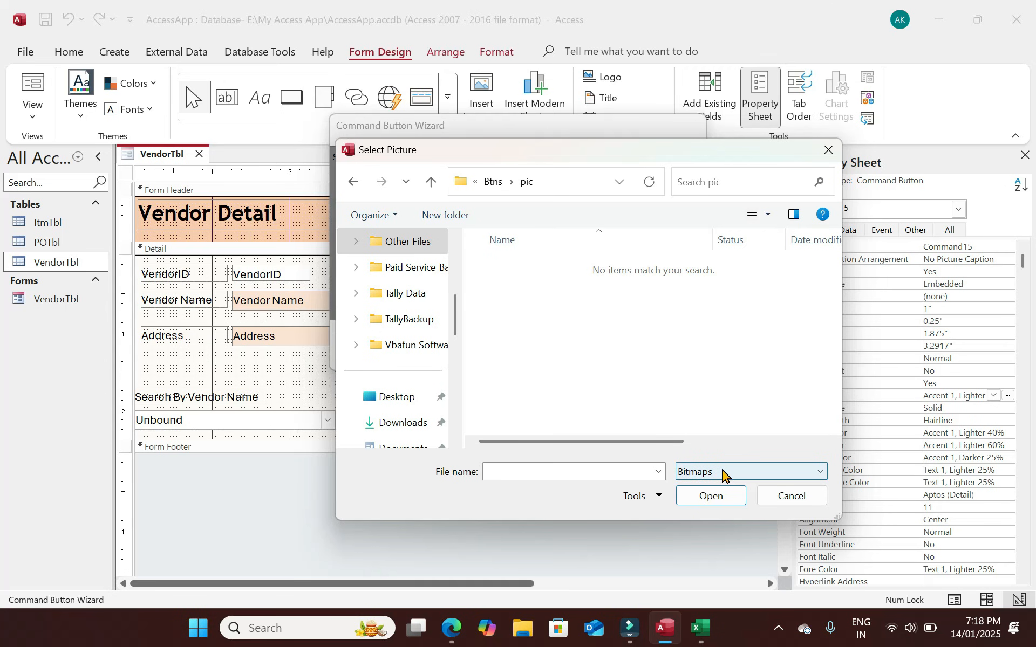
{"action": "left_click", "coordinate": [789, 496]}
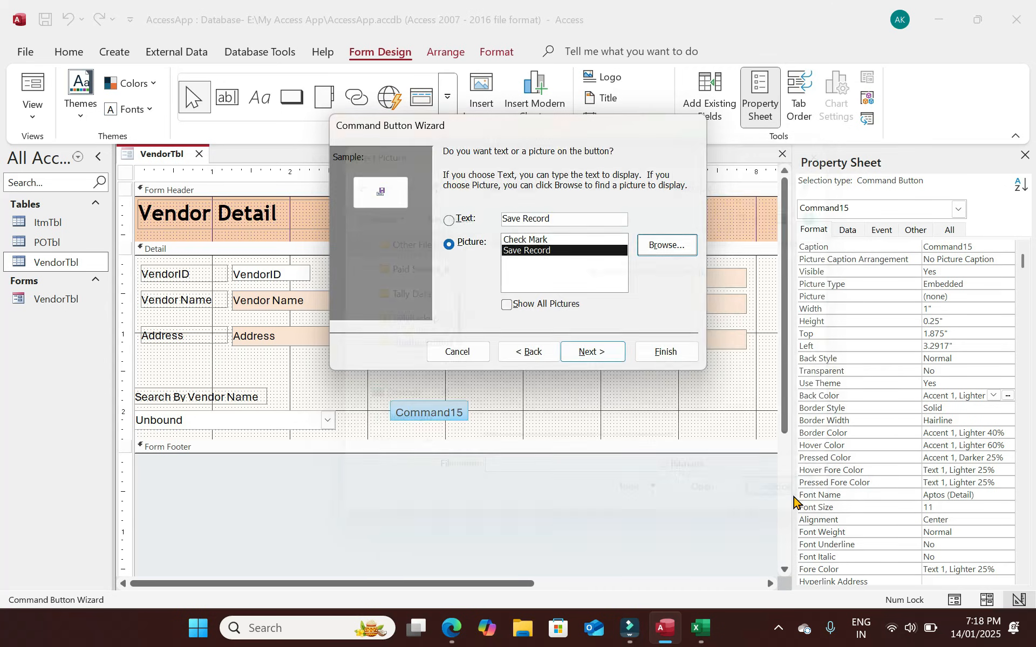
{"action": "left_click", "coordinate": [537, 240]}
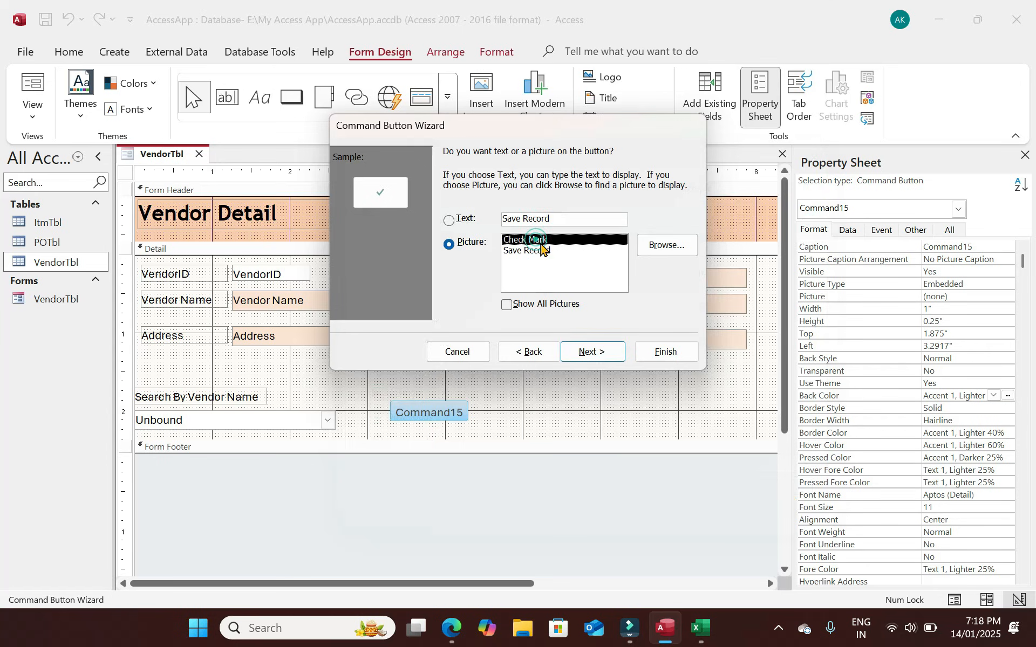
{"action": "left_click", "coordinate": [592, 352]}
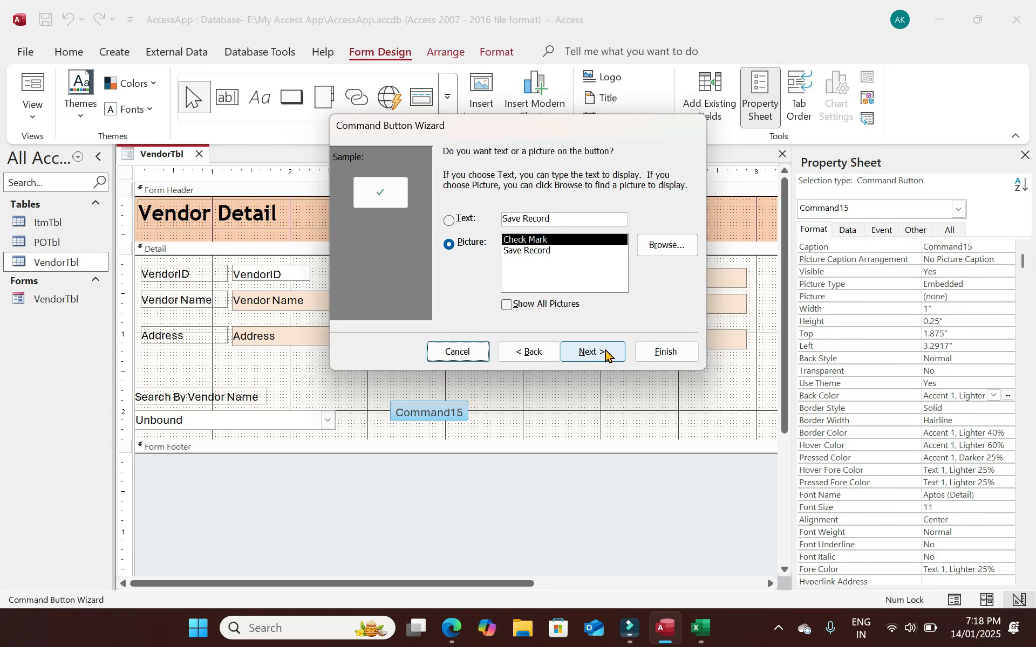
{"action": "type", "text": "SaveBgtn"}
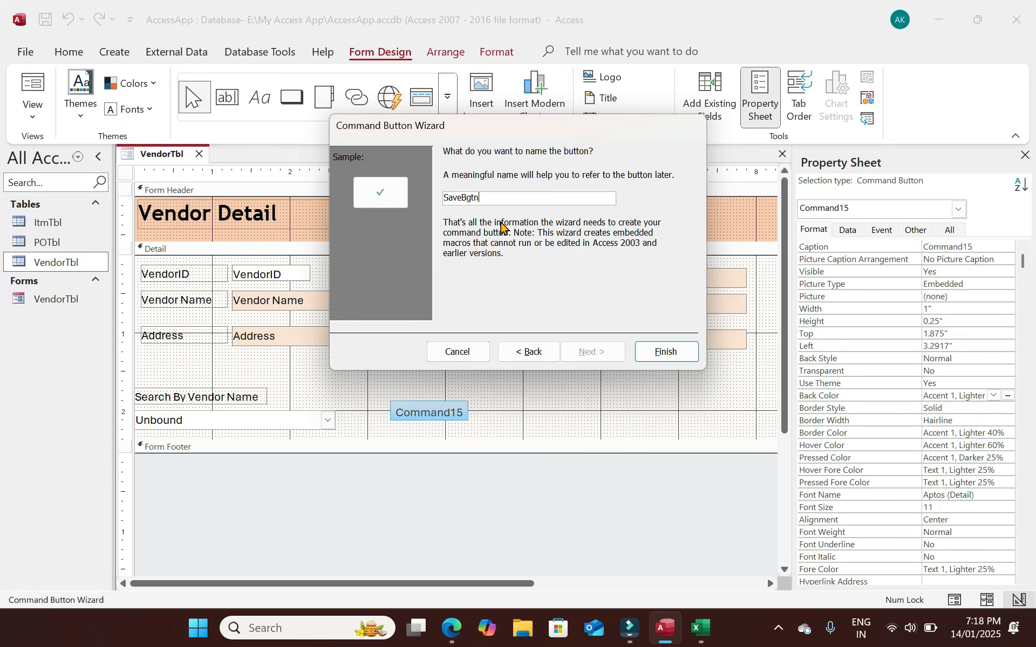
{"action": "key", "text": "Return"}
Move the save button beside the combo and give it a dark blue #1F497D background.
{"action": "left_click", "coordinate": [493, 423]}
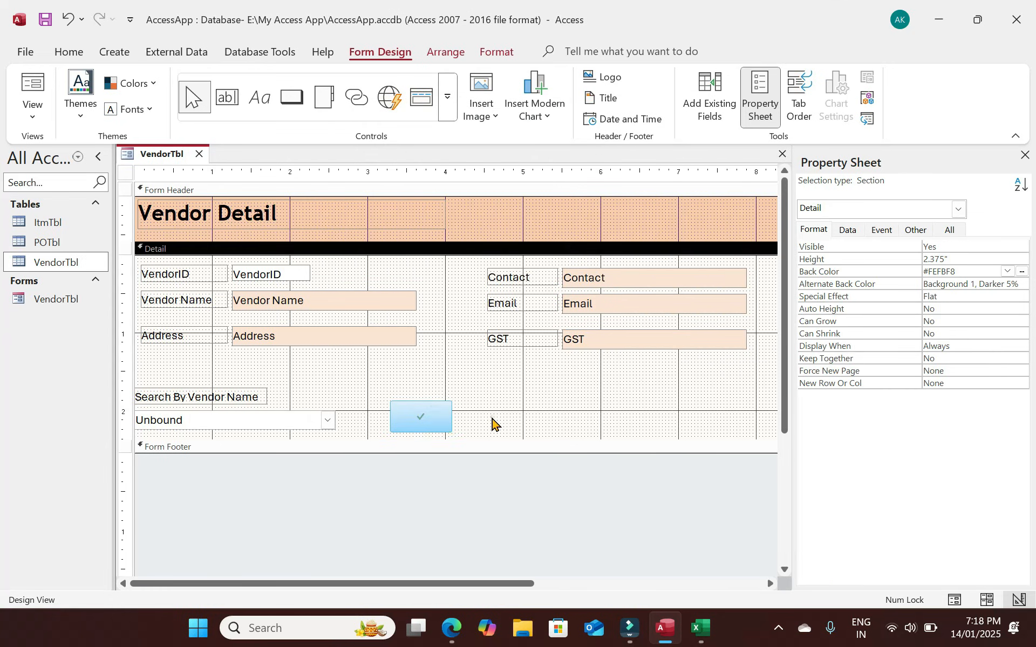
{"action": "mouse_move", "coordinate": [434, 428]}
{"action": "left_mouse_down"}
{"action": "mouse_move", "coordinate": [455, 417]}
{"action": "mouse_move", "coordinate": [448, 431]}
{"action": "left_mouse_up"}
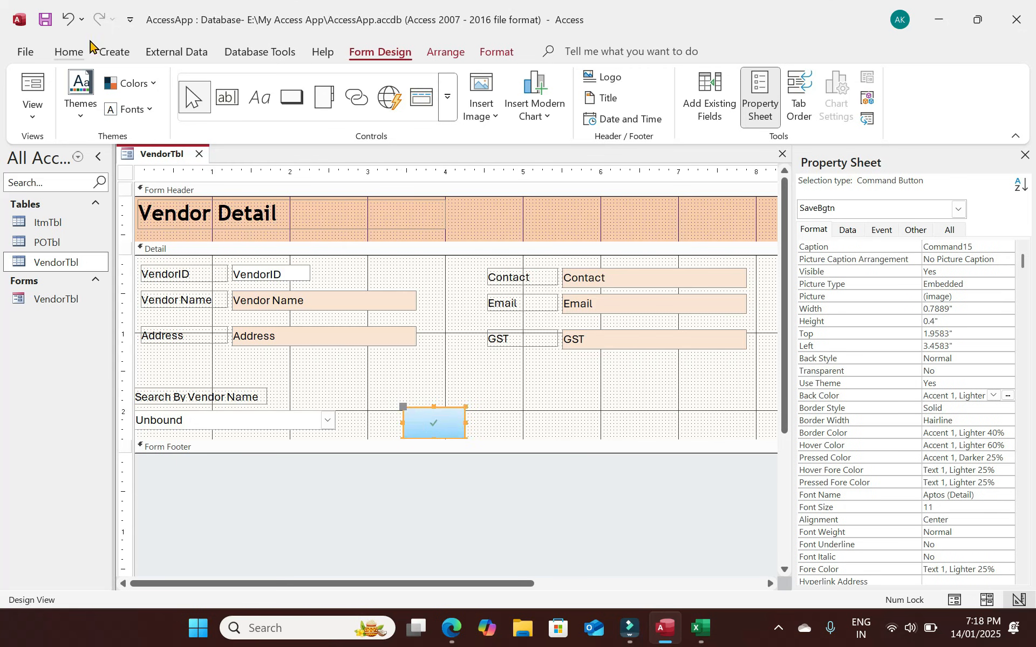
{"action": "left_click", "coordinate": [72, 53]}
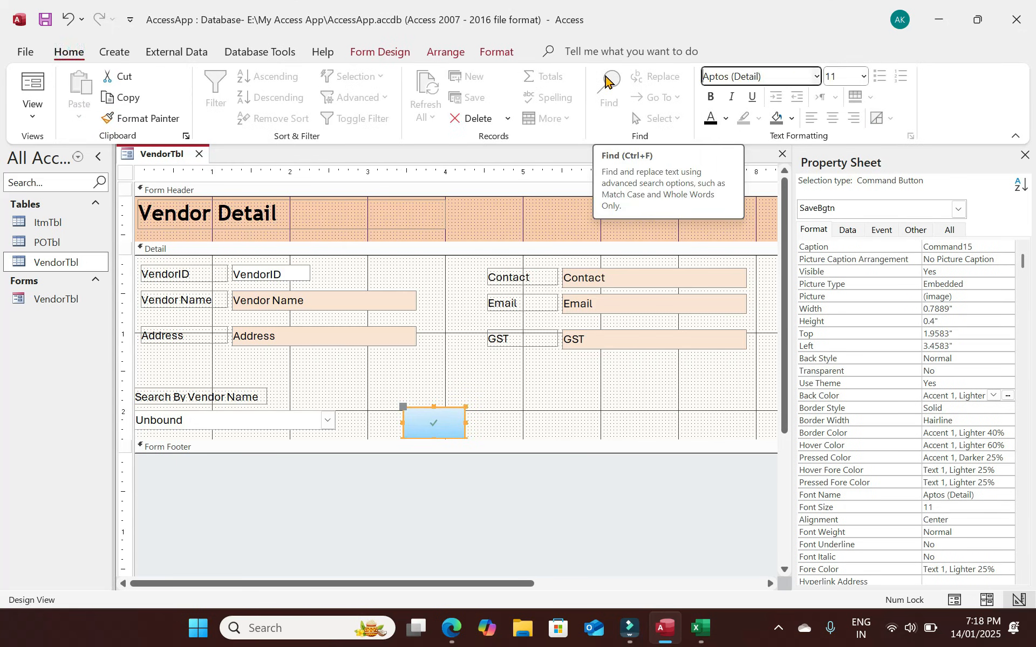
{"action": "left_click", "coordinate": [511, 405]}
{"action": "left_click", "coordinate": [453, 418]}
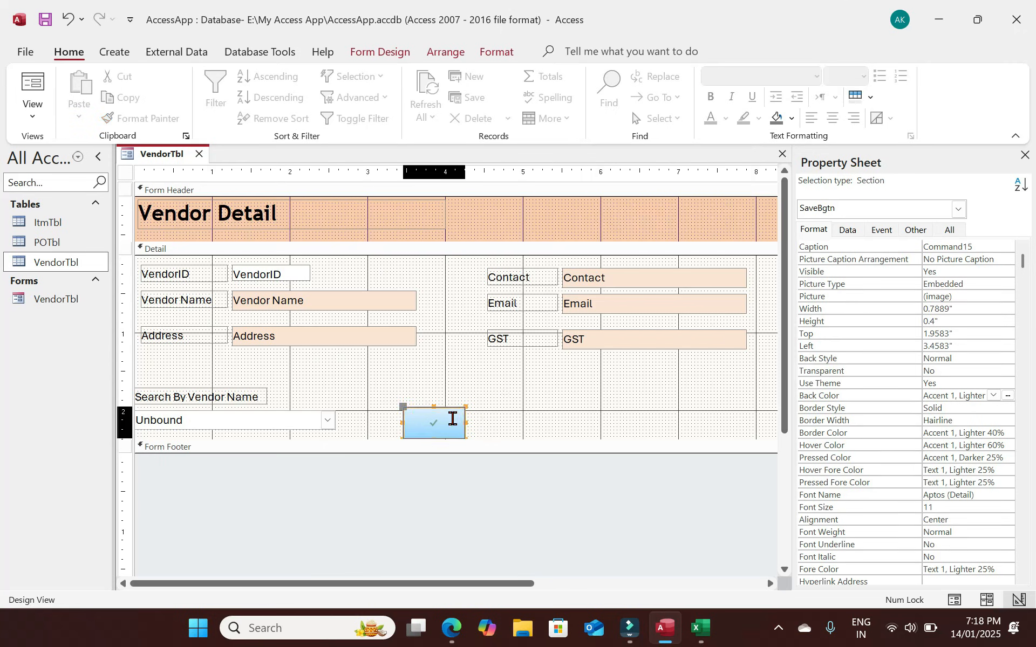
{"action": "left_click", "coordinate": [1008, 397]}
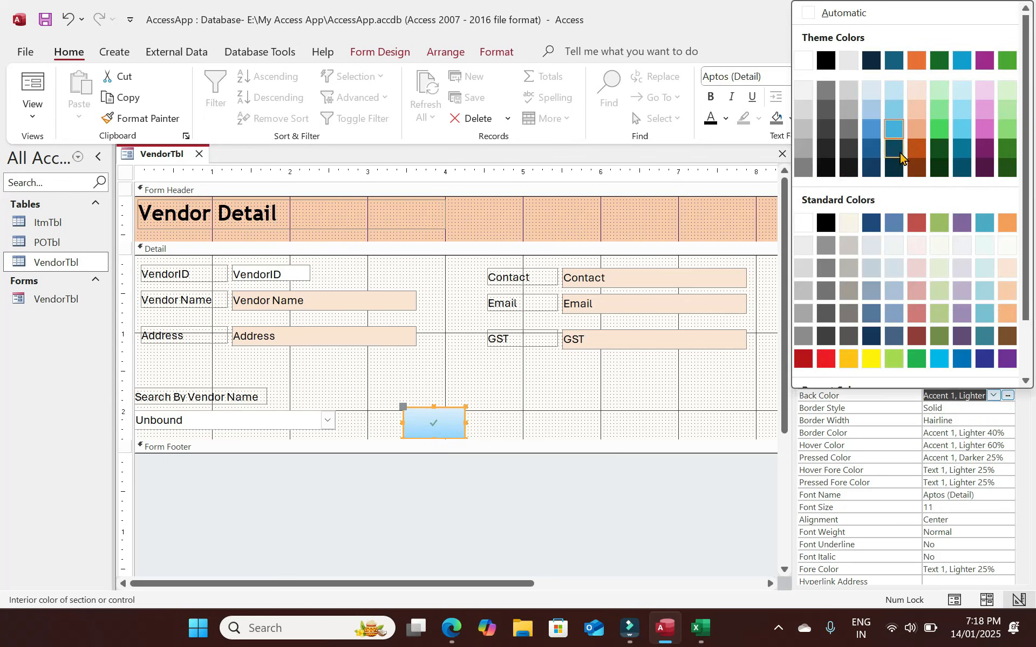
{"action": "left_click", "coordinate": [863, 226]}
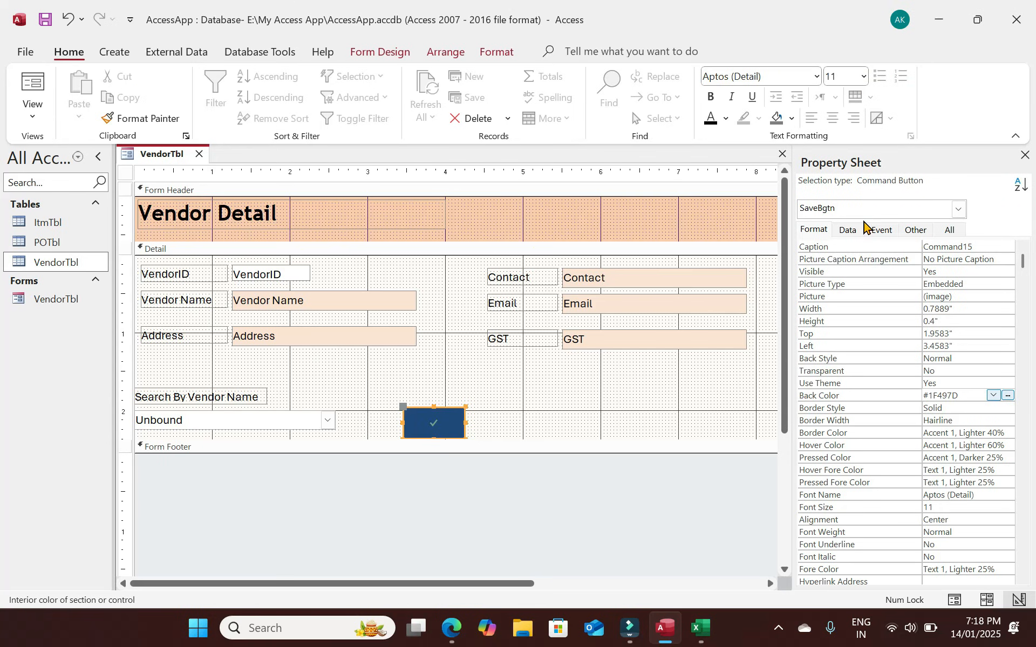
Replace the save button's caption text and start changing its caption colour.
{"action": "left_click", "coordinate": [434, 423]}
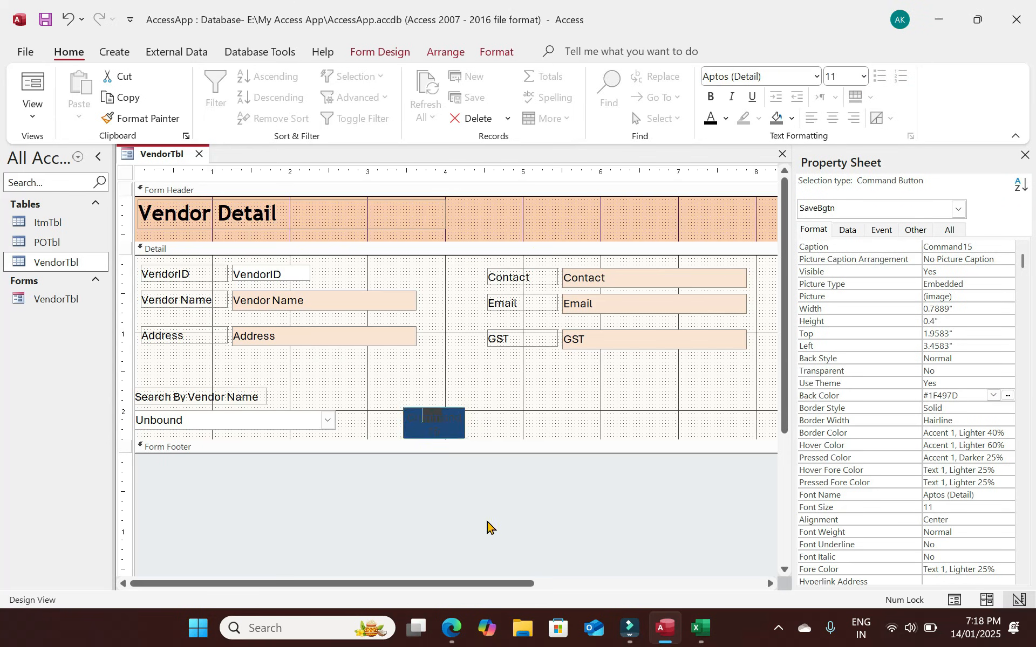
{"action": "key", "text": "Home"}
{"action": "key", "text": "shift+End"}
{"action": "type", "text": "Sav"}
{"action": "left_click", "coordinate": [541, 398]}
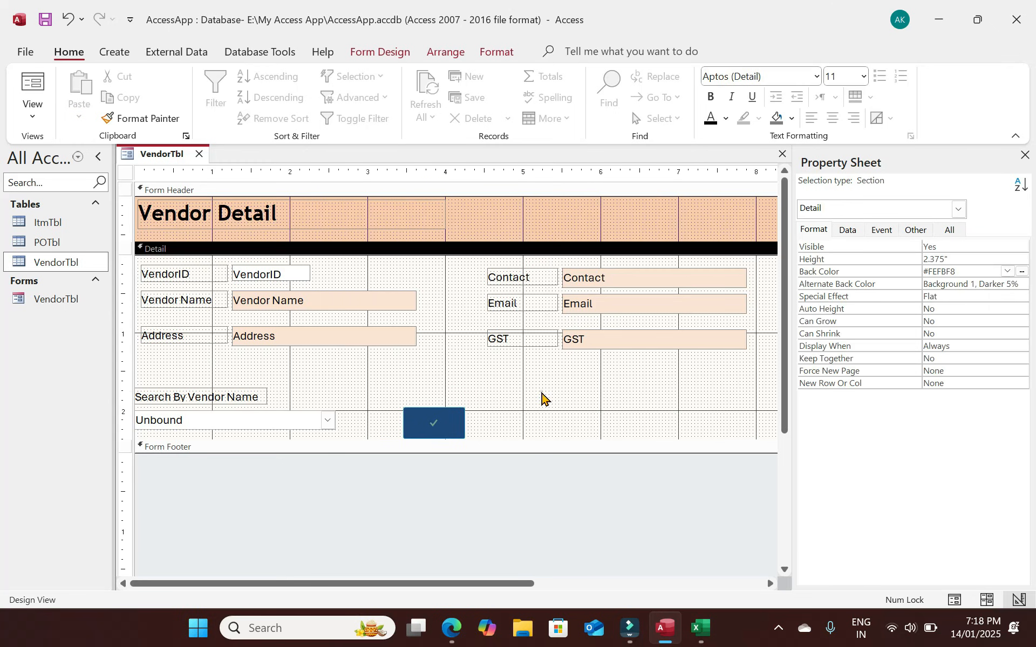
{"action": "left_click", "coordinate": [440, 429]}
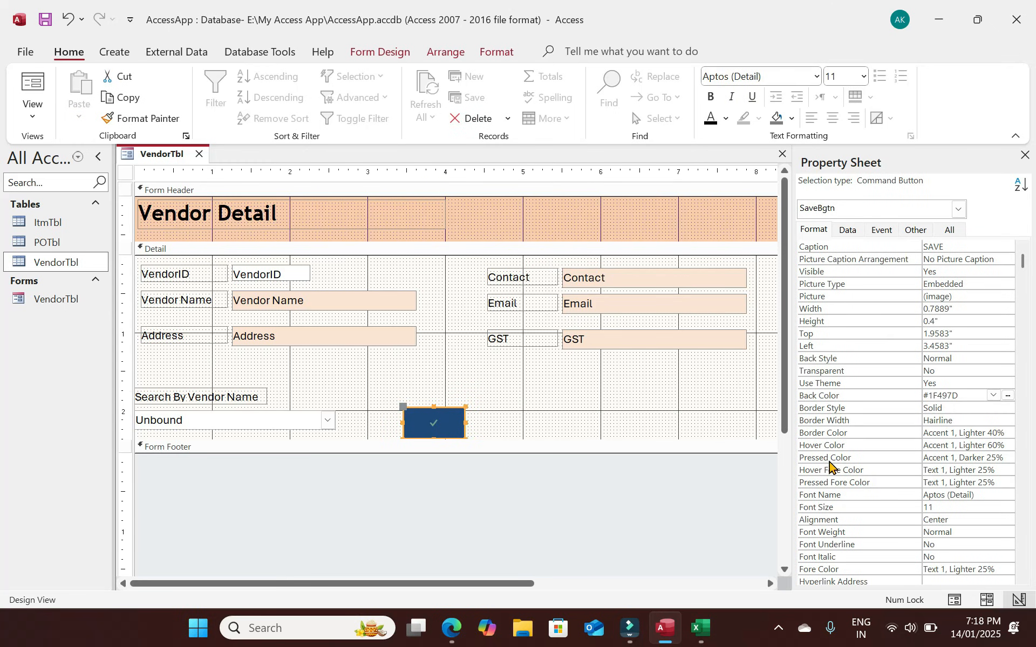
{"action": "left_click", "coordinate": [1007, 567]}
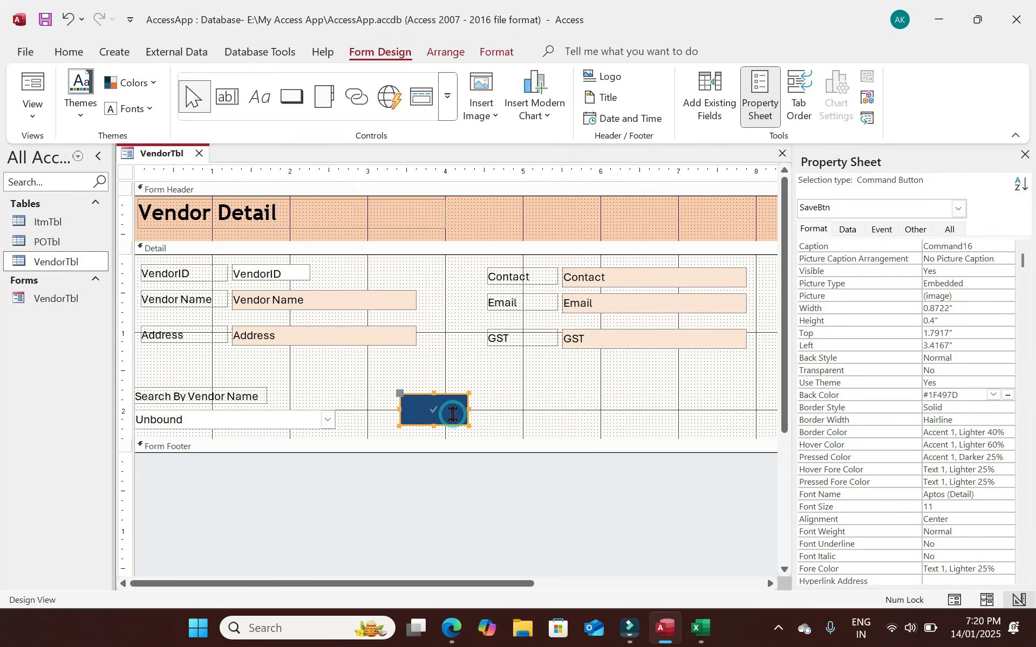
{"action": "left_click", "coordinate": [432, 395]}
Set the save button's Caption to SAVE and clear its Picture property.
{"action": "left_click", "coordinate": [525, 414]}
{"action": "left_click", "coordinate": [460, 410]}
{"action": "left_click", "coordinate": [992, 249]}
{"action": "key", "text": "ctrl+a"}
{"action": "type", "text": "SAVE"}
{"action": "key", "text": "Return"}
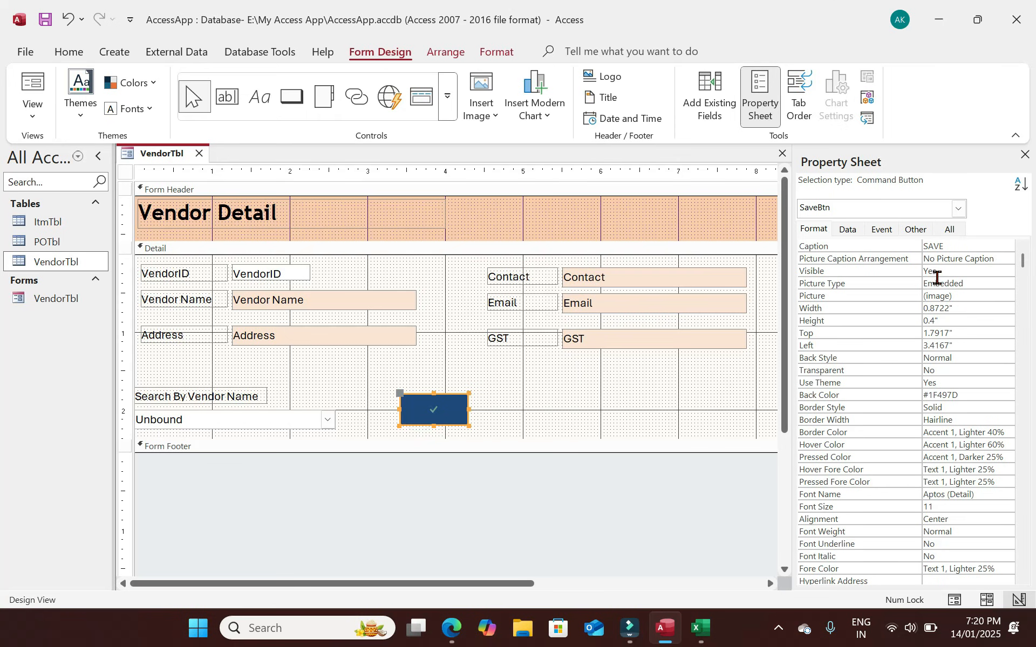
{"action": "left_click", "coordinate": [939, 301]}
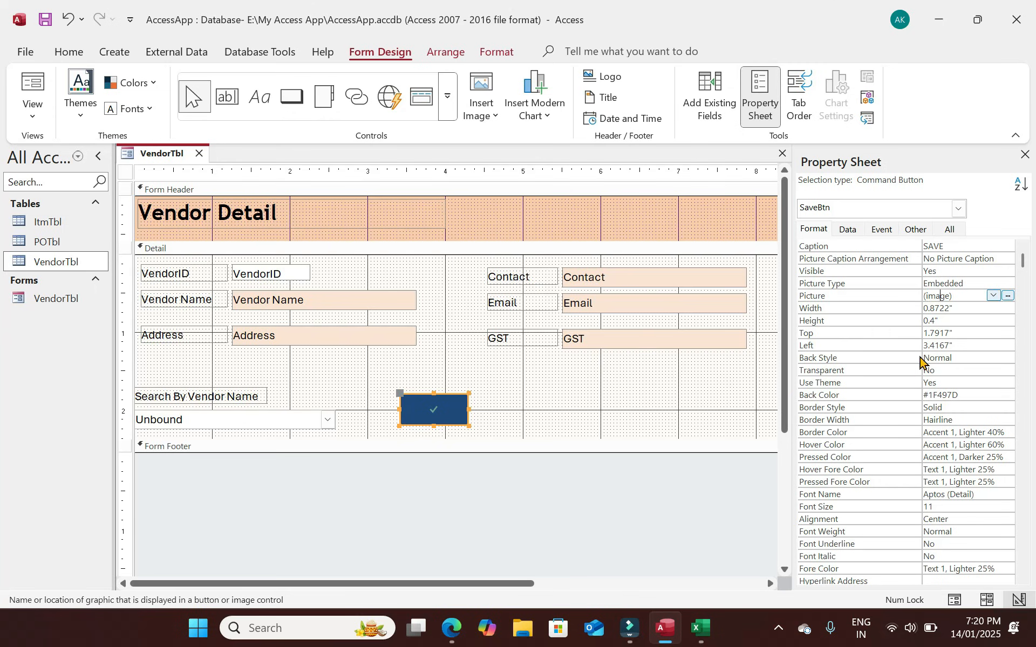
{"action": "key", "text": "ctrl+a"}
{"action": "key", "text": "Delete"}
{"action": "key", "text": "Return"}
Make the SAVE caption white and bold.
{"action": "left_click", "coordinate": [590, 377]}
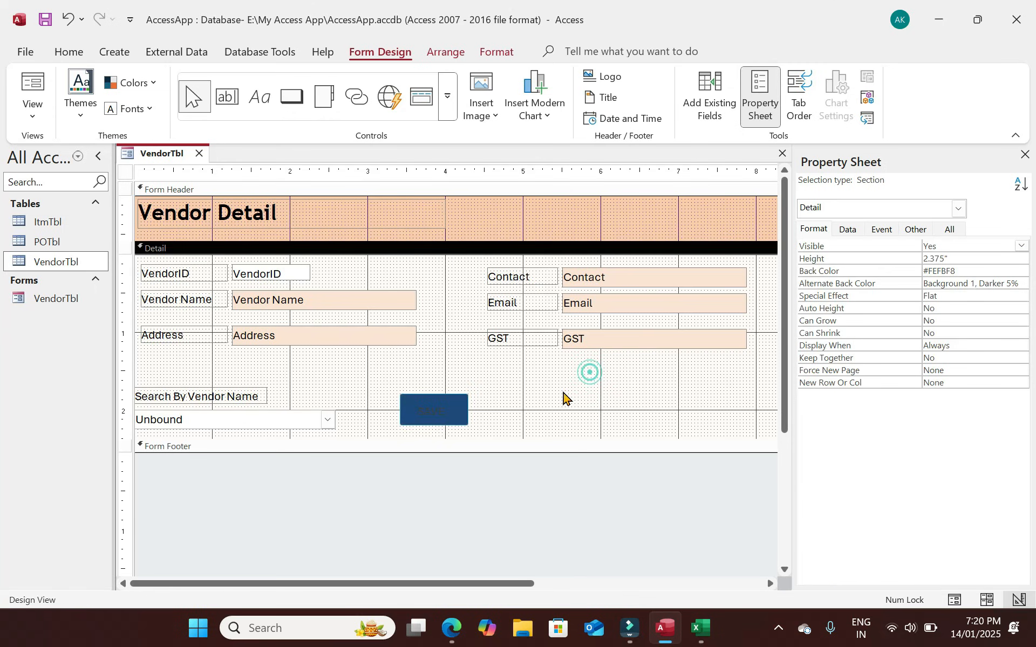
{"action": "left_click", "coordinate": [437, 414]}
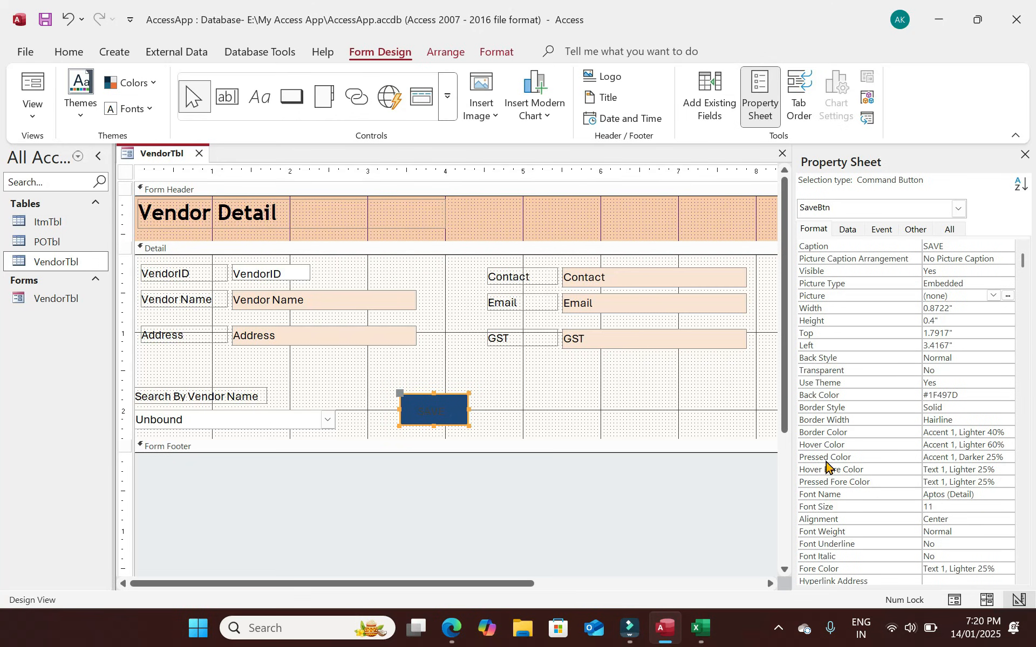
{"action": "left_click", "coordinate": [1008, 569]}
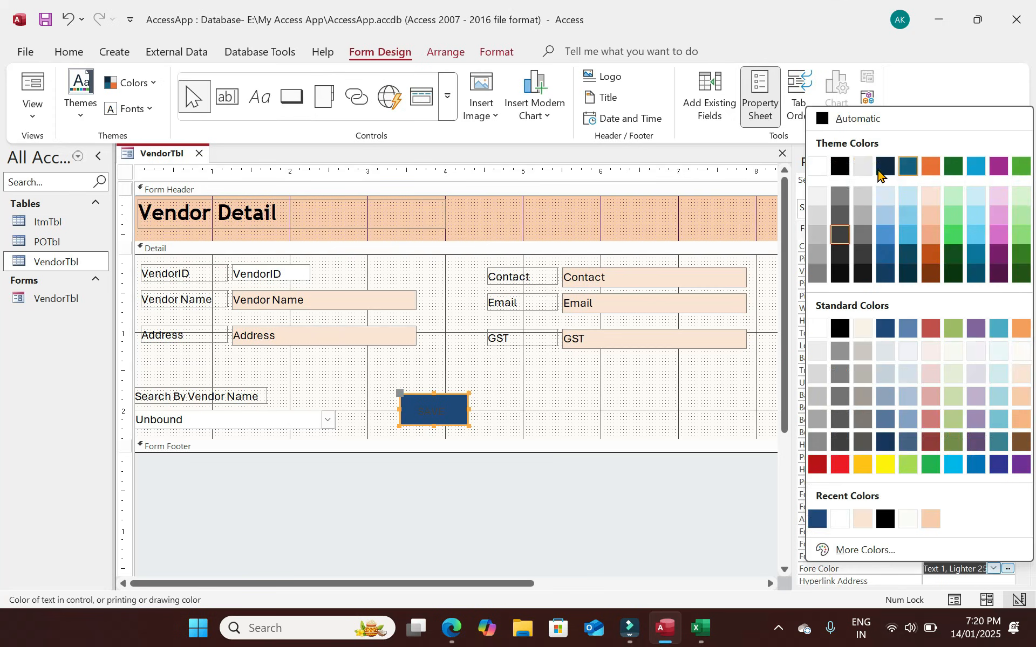
{"action": "left_click", "coordinate": [817, 166]}
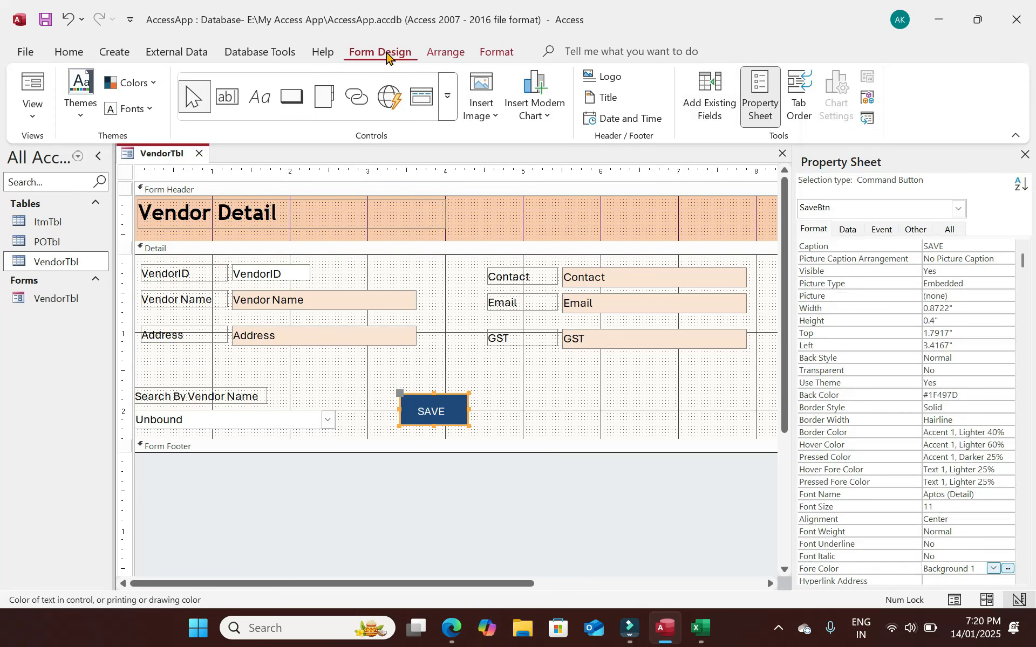
{"action": "left_click", "coordinate": [74, 52]}
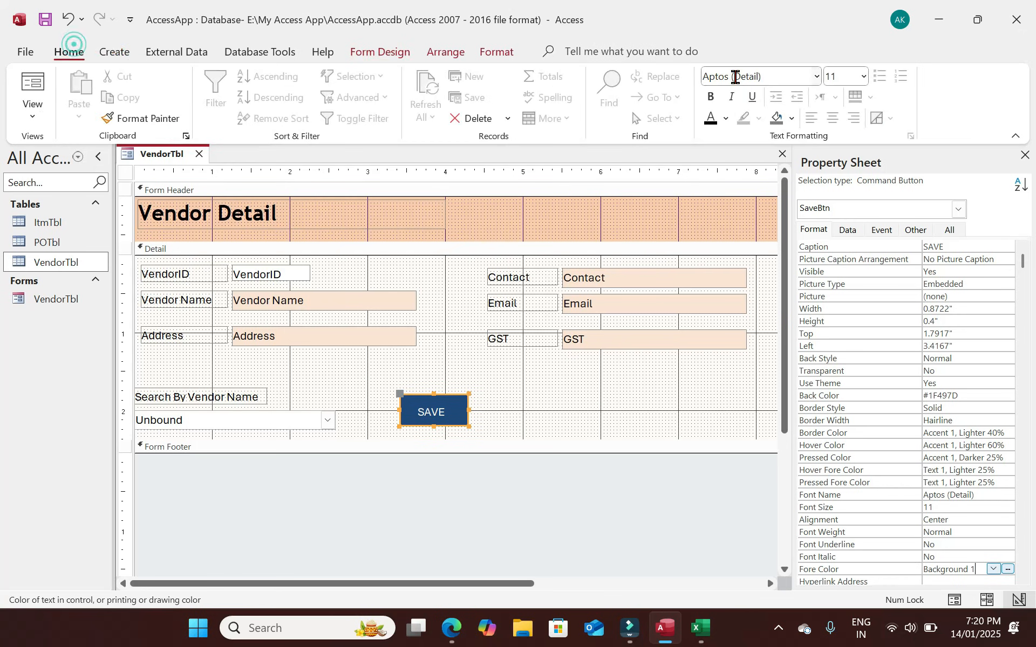
{"action": "left_click", "coordinate": [710, 97]}
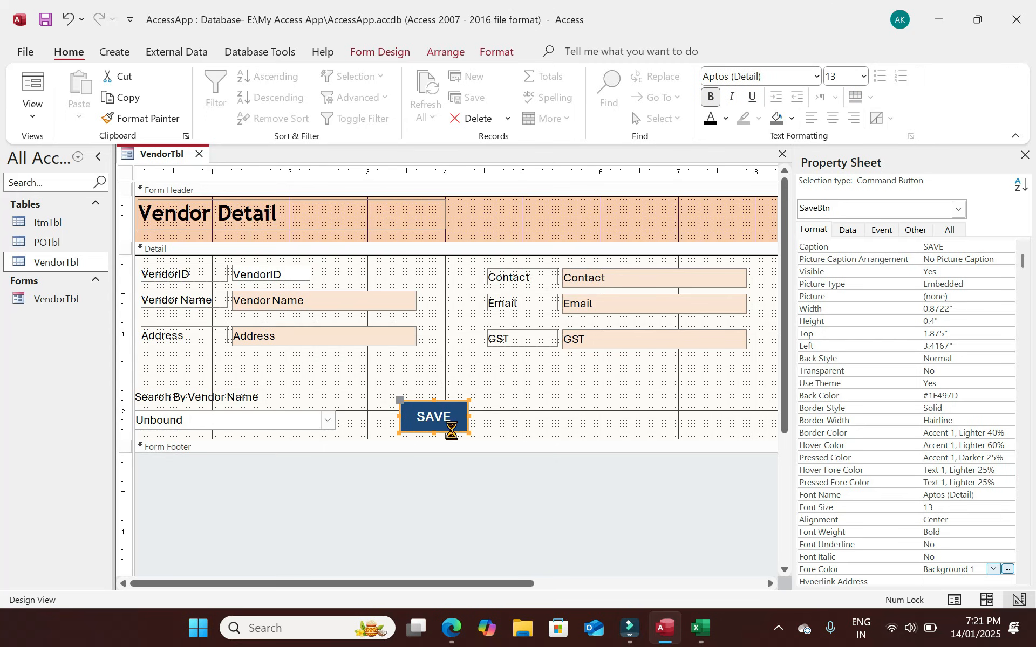
Paste a test copy of the SAVE button beside it, then delete the copy.
{"action": "key", "text": "ctrl+v"}
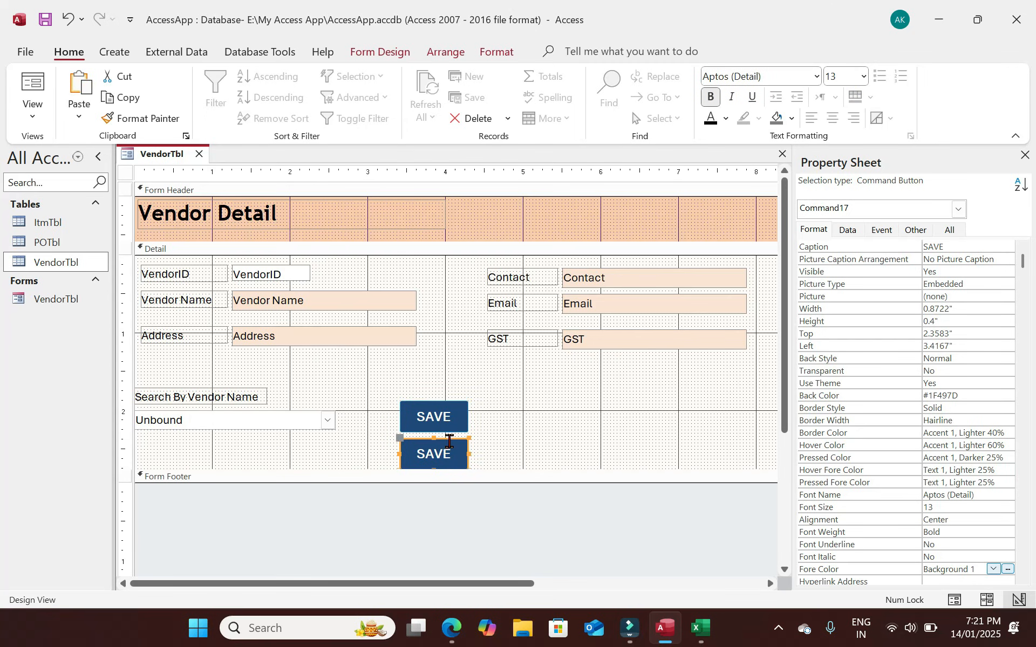
{"action": "left_click_drag", "start_coordinate": [448, 441], "coordinate": [524, 424]}
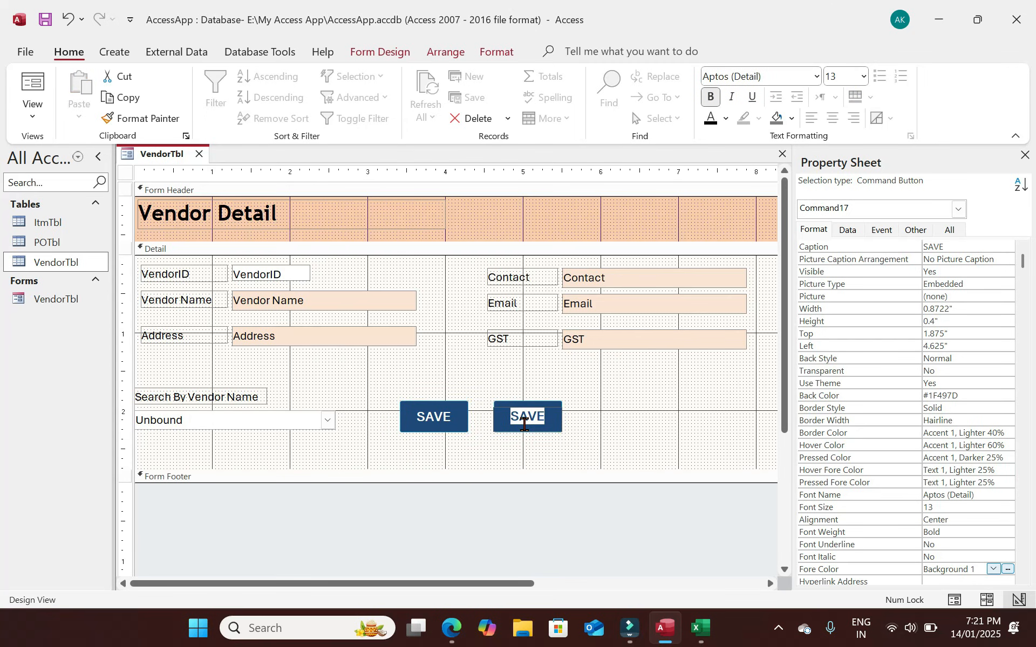
{"action": "left_click", "coordinate": [583, 426]}
{"action": "left_click", "coordinate": [552, 422]}
{"action": "key", "text": "Delete"}
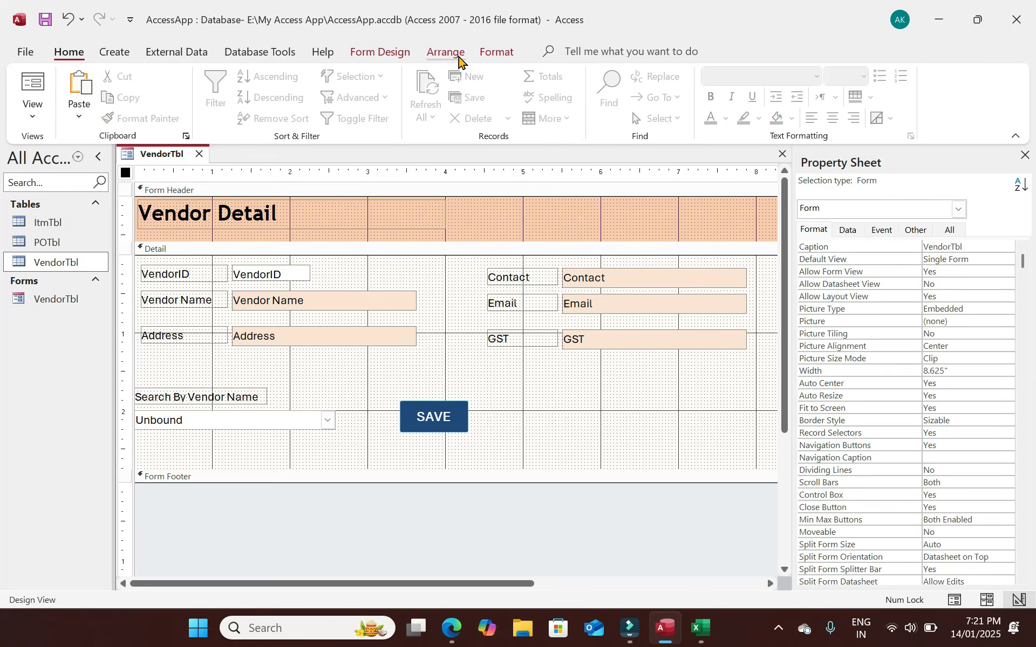
{"action": "left_click", "coordinate": [396, 53]}
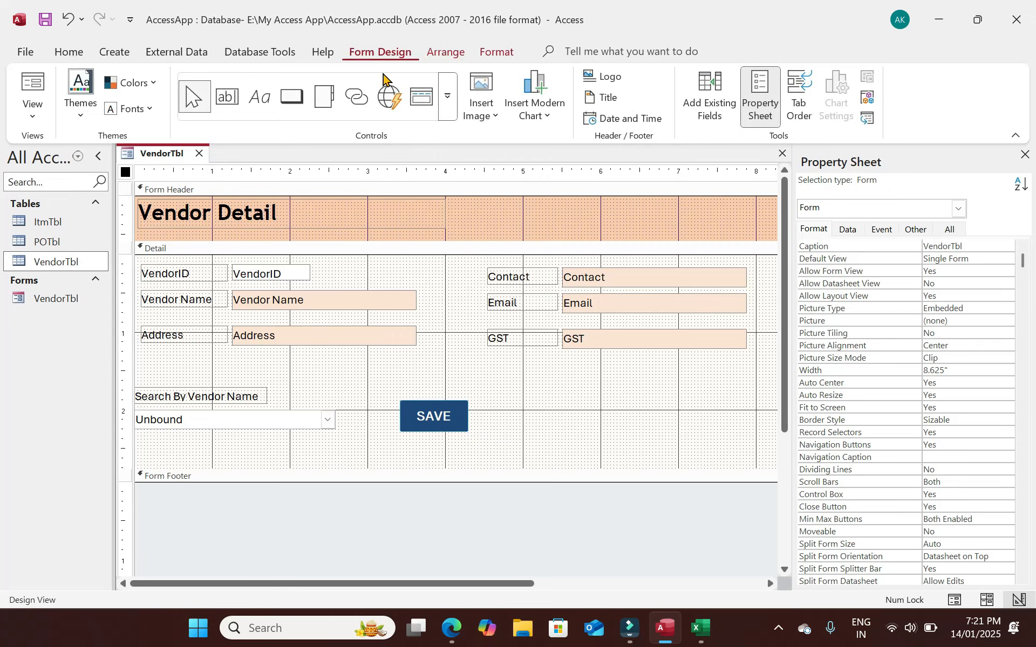
{"action": "left_click", "coordinate": [291, 97]}
Add a Delete Record button with text DELETE, named DelBtn, beside SAVE and enlarge it.
{"action": "left_click", "coordinate": [513, 400]}
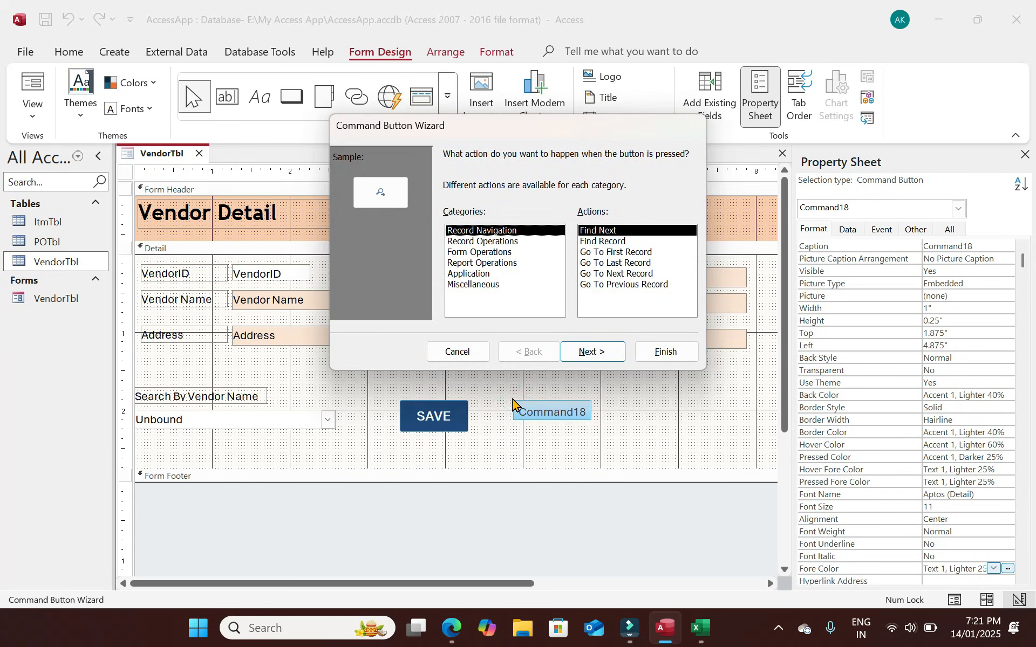
{"action": "left_click", "coordinate": [479, 242]}
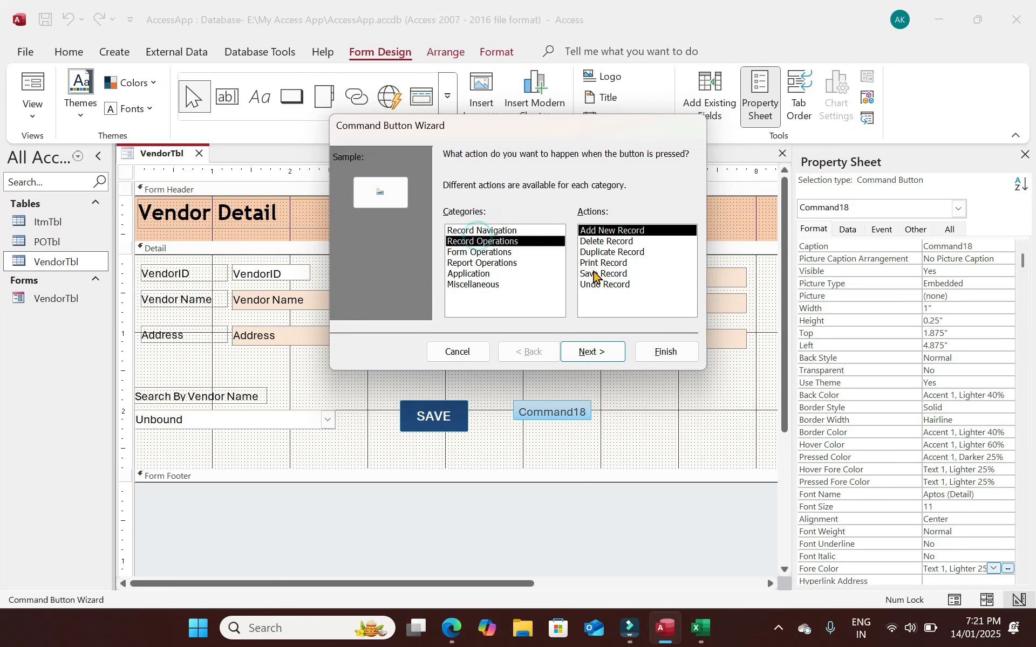
{"action": "left_click", "coordinate": [600, 241]}
{"action": "left_click", "coordinate": [593, 351]}
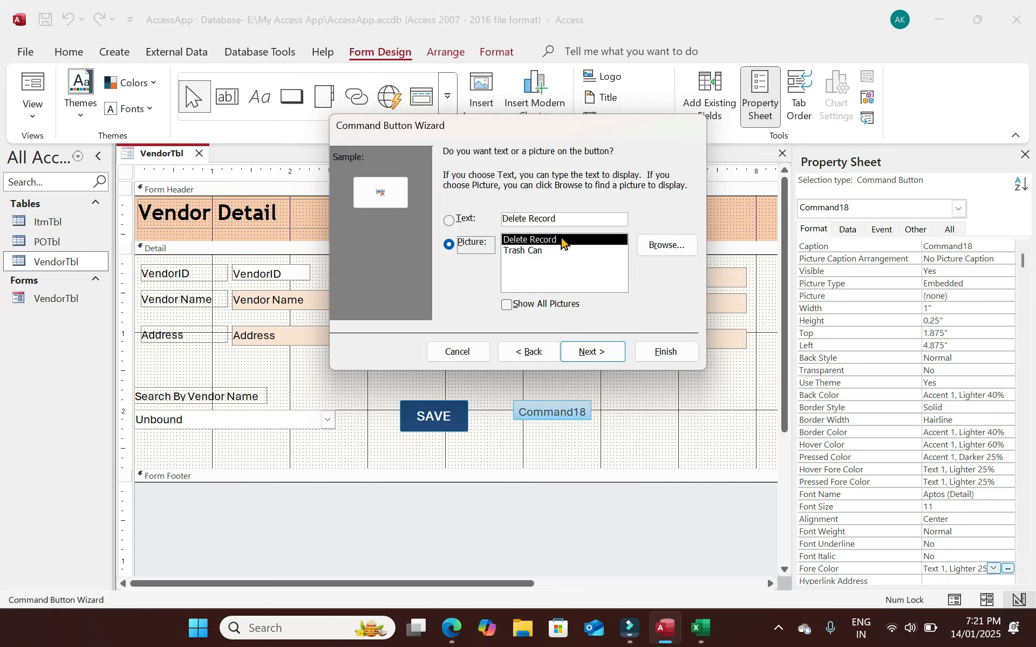
{"action": "left_click", "coordinate": [456, 220]}
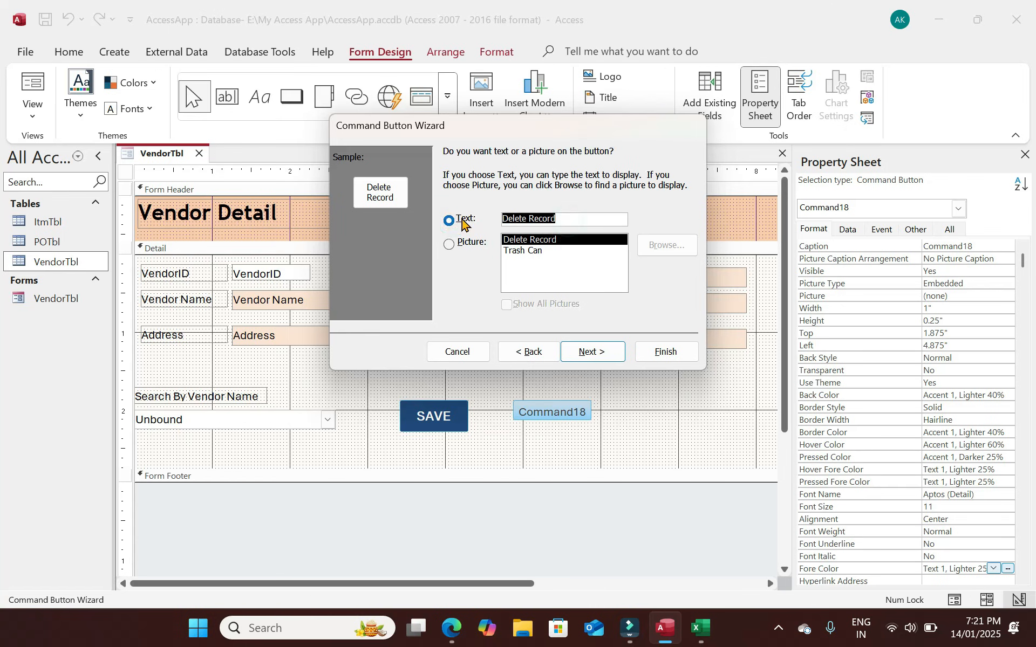
{"action": "type", "text": "DELETE"}
{"action": "key", "text": "Return"}
{"action": "type", "text": "DelBtn"}
{"action": "key", "text": "Return"}
{"action": "left_click_drag", "start_coordinate": [566, 422], "coordinate": [580, 431]}
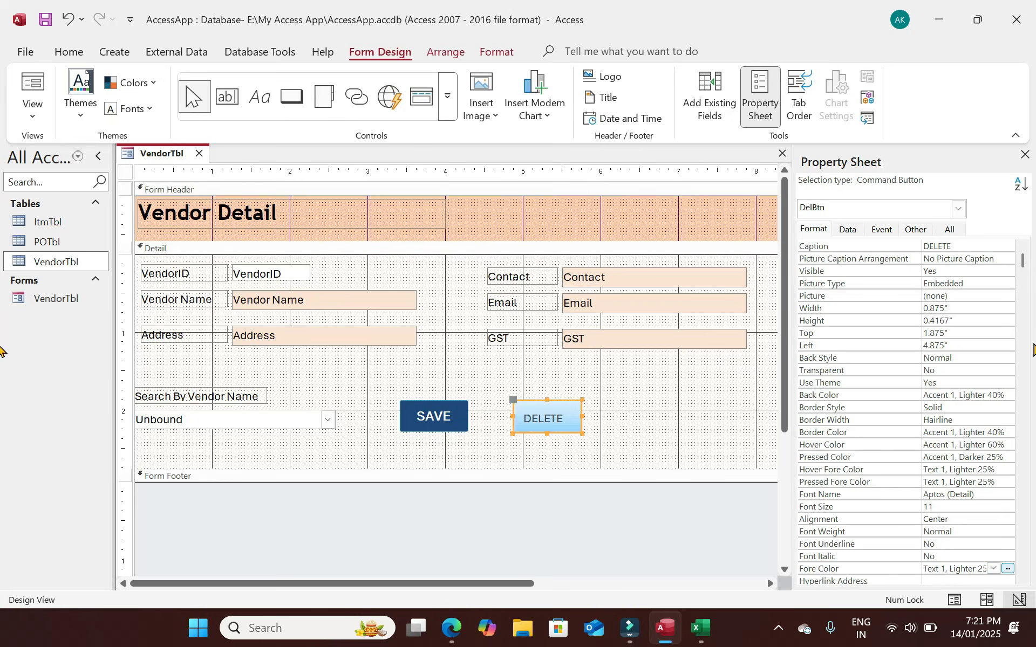
Give the DELETE button a deep red background.
{"action": "left_click", "coordinate": [1011, 403]}
{"action": "left_click", "coordinate": [1011, 395]}
{"action": "left_click", "coordinate": [922, 224]}
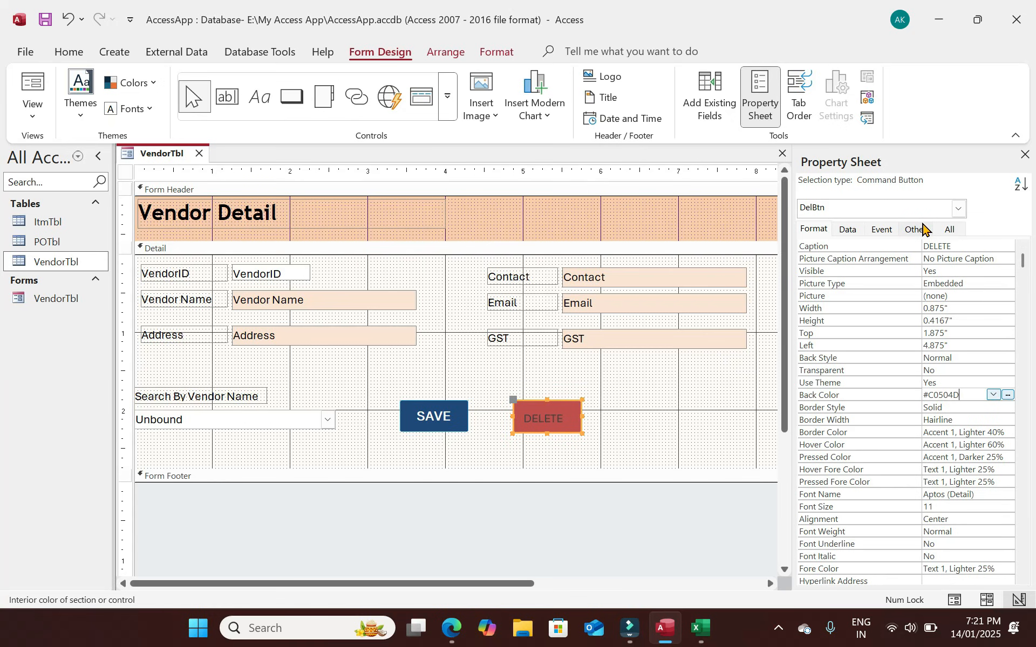
{"action": "left_click", "coordinate": [994, 396]}
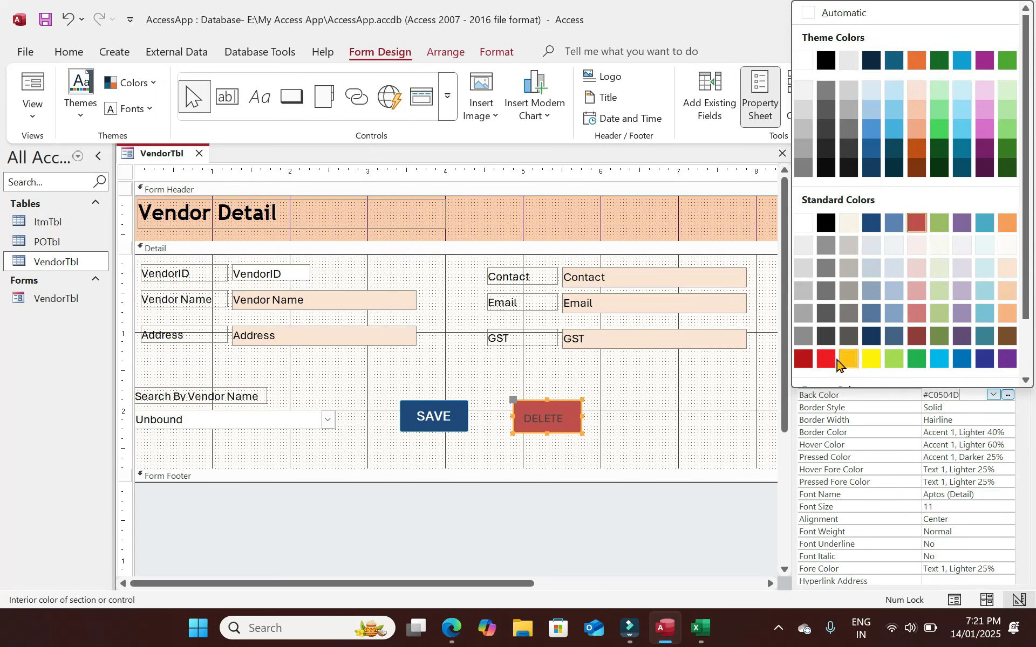
{"action": "left_click", "coordinate": [826, 359]}
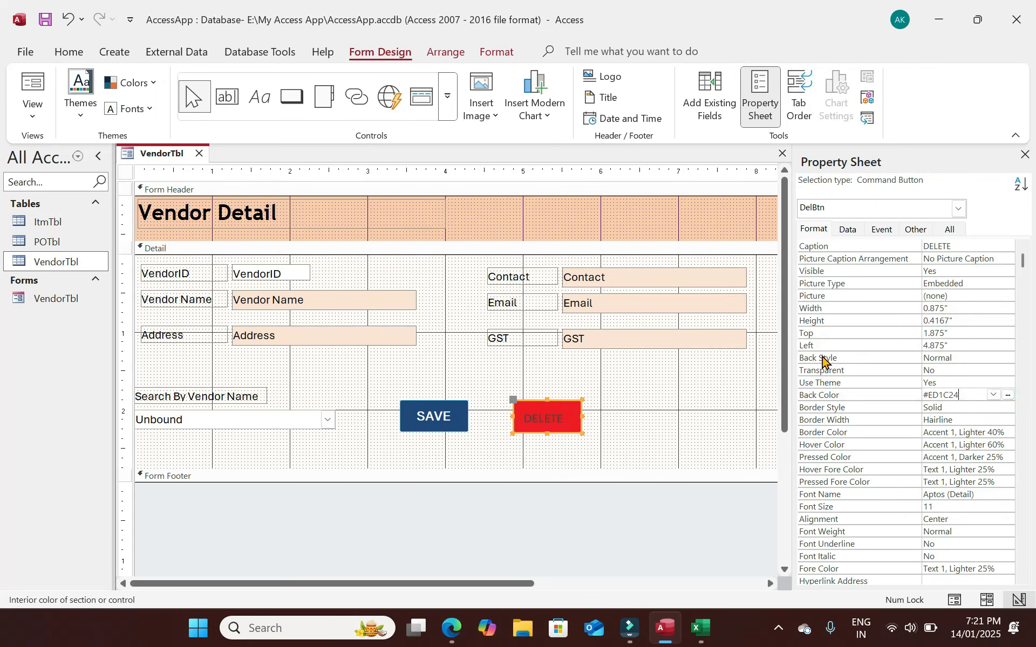
{"action": "left_click", "coordinate": [1007, 396]}
{"action": "left_click", "coordinate": [798, 359]}
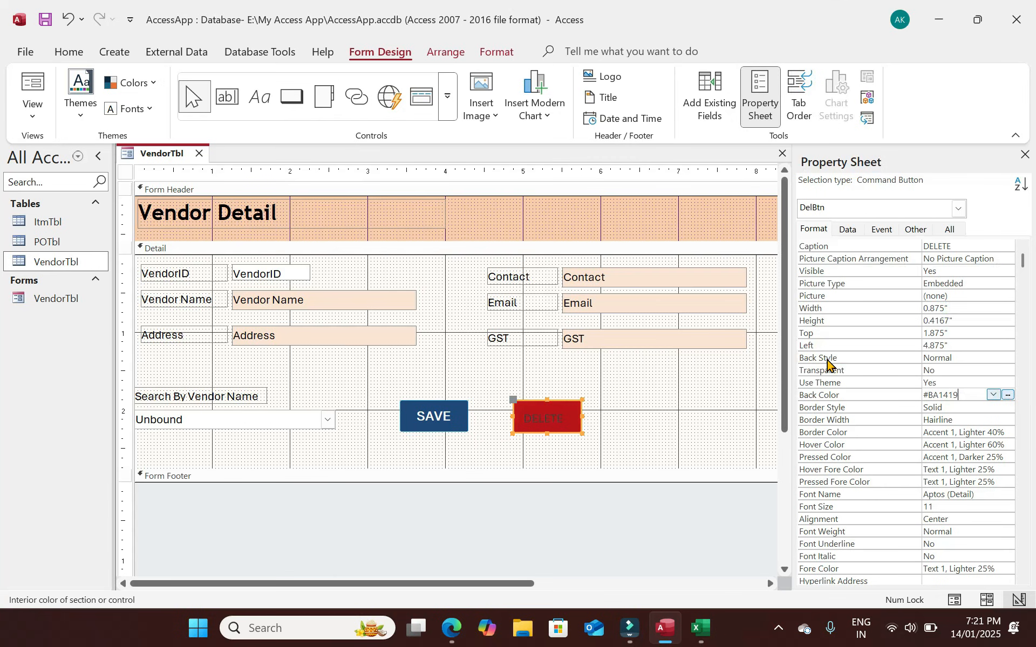
Format the DELETE caption white, Trebuchet MS, size 12, bold.
{"action": "left_click", "coordinate": [1008, 568]}
{"action": "left_click", "coordinate": [1007, 568]}
{"action": "left_click", "coordinate": [820, 164]}
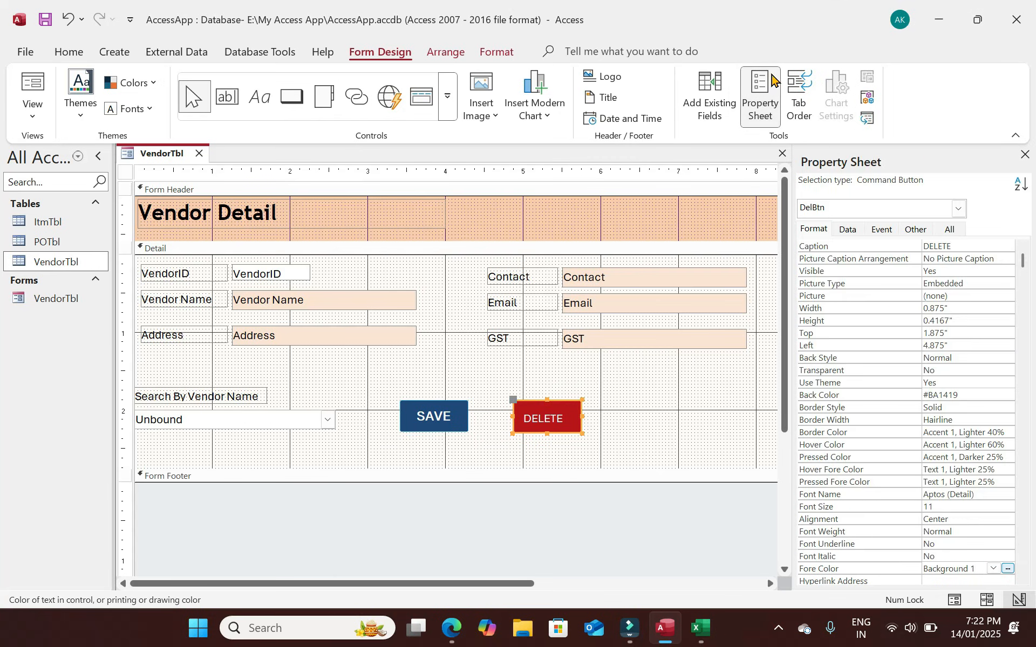
{"action": "left_click", "coordinate": [69, 51]}
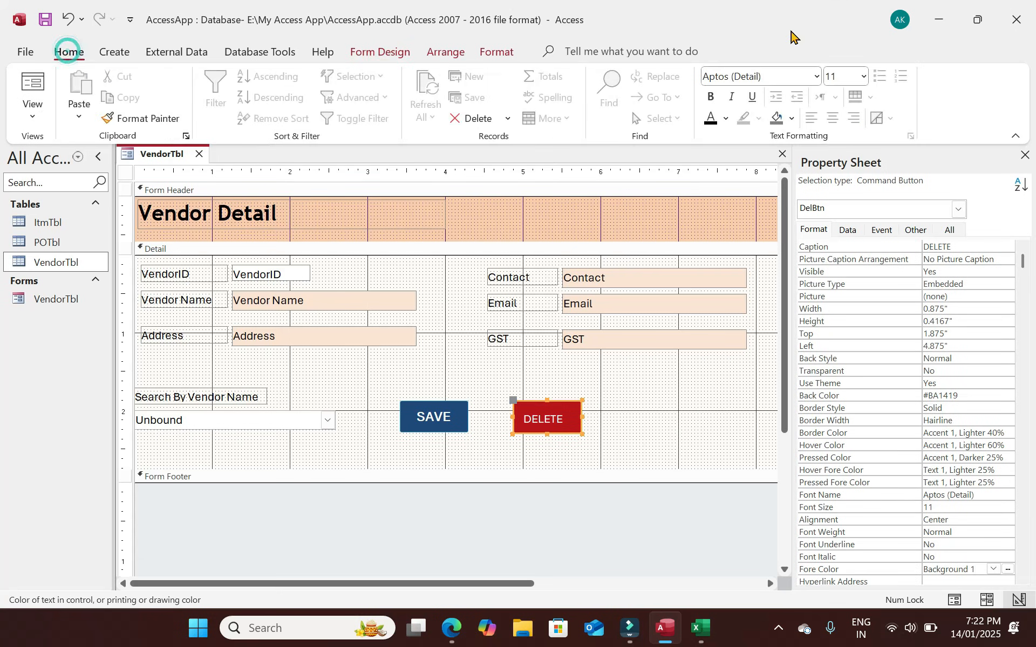
{"action": "left_click_drag", "start_coordinate": [777, 75], "coordinate": [579, 76]}
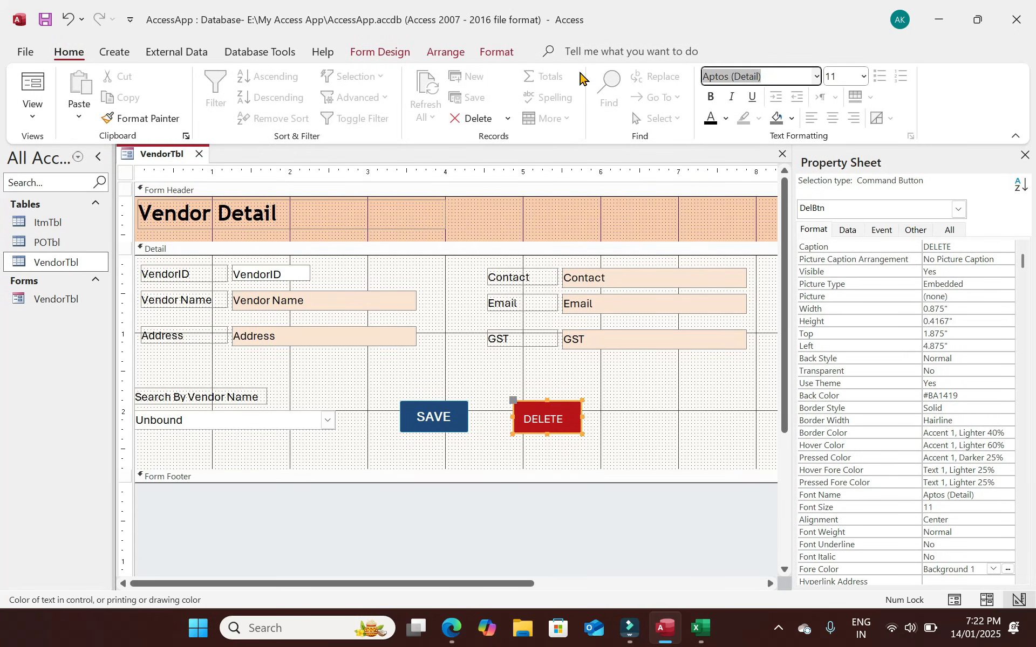
{"action": "type", "text": "Trebuchet MS"}
{"action": "key", "text": "Return"}
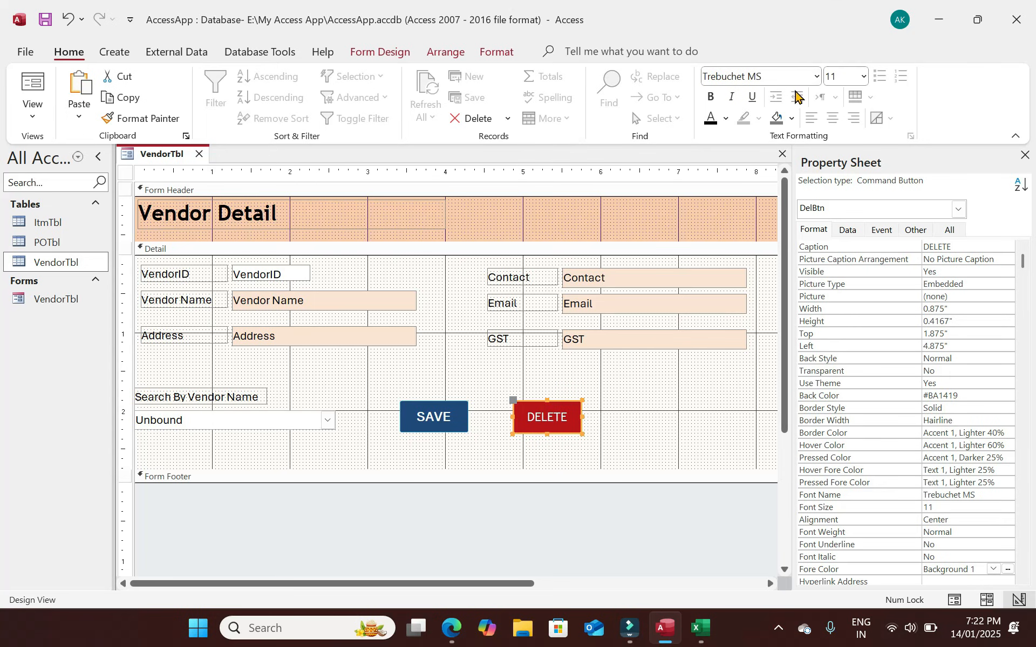
{"action": "left_click", "coordinate": [838, 81]}
{"action": "type", "text": "12"}
{"action": "key", "text": "Return"}
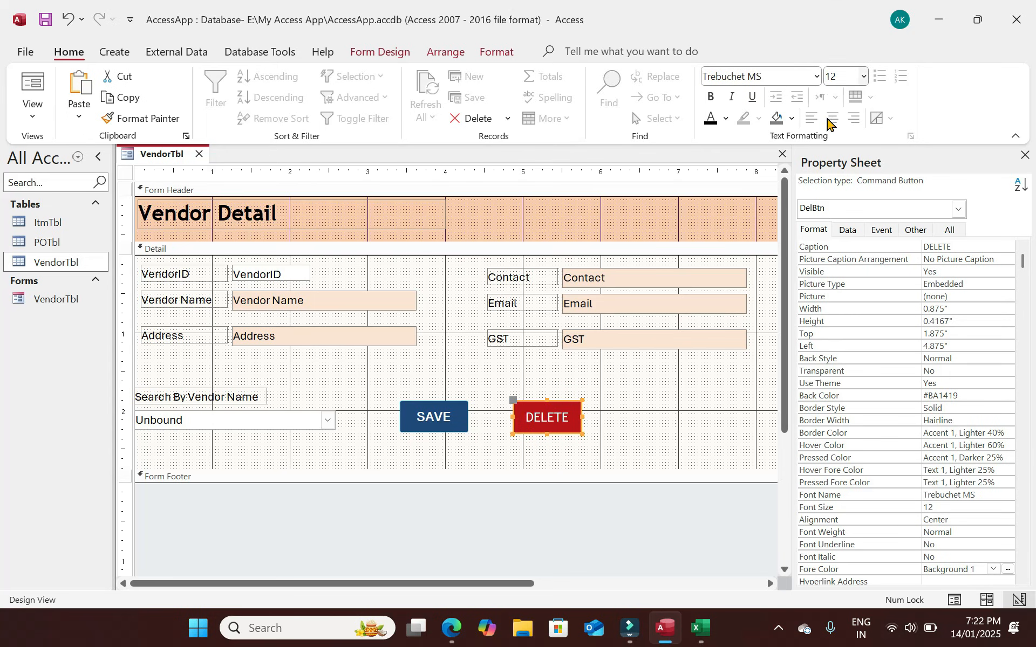
{"action": "left_click", "coordinate": [711, 96]}
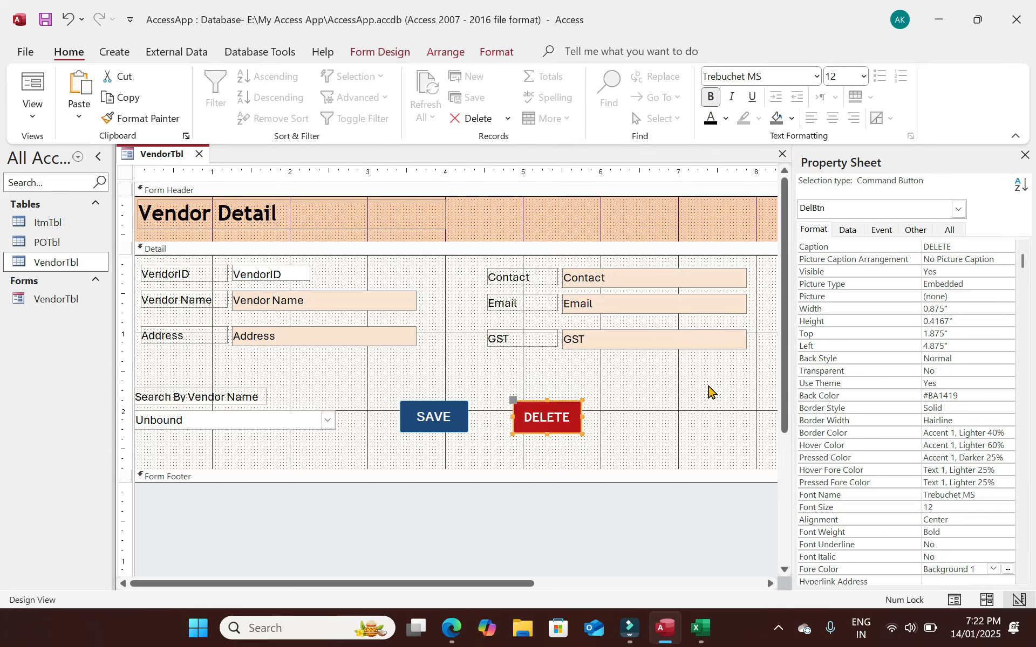
Move DELETE to the right end of the SAVE row and remove an accidental duplicate.
{"action": "left_click_drag", "start_coordinate": [569, 427], "coordinate": [735, 434]}
{"action": "left_click", "coordinate": [522, 412]}
{"action": "left_click", "coordinate": [722, 423]}
{"action": "key", "text": "ctrl+v"}
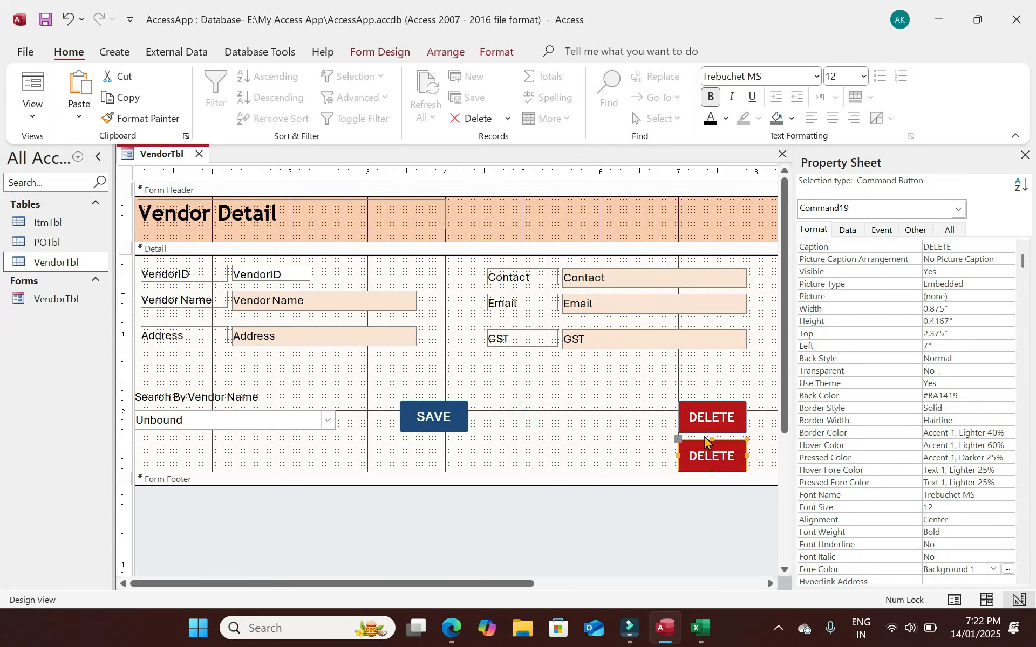
{"action": "key", "text": "Delete"}
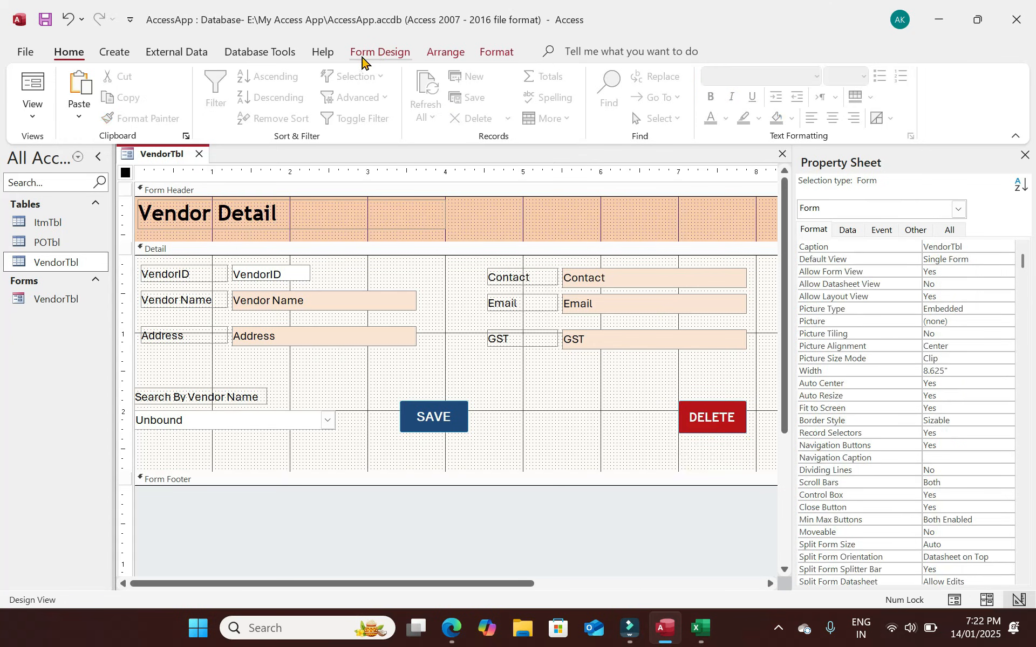
{"action": "left_click", "coordinate": [384, 52]}
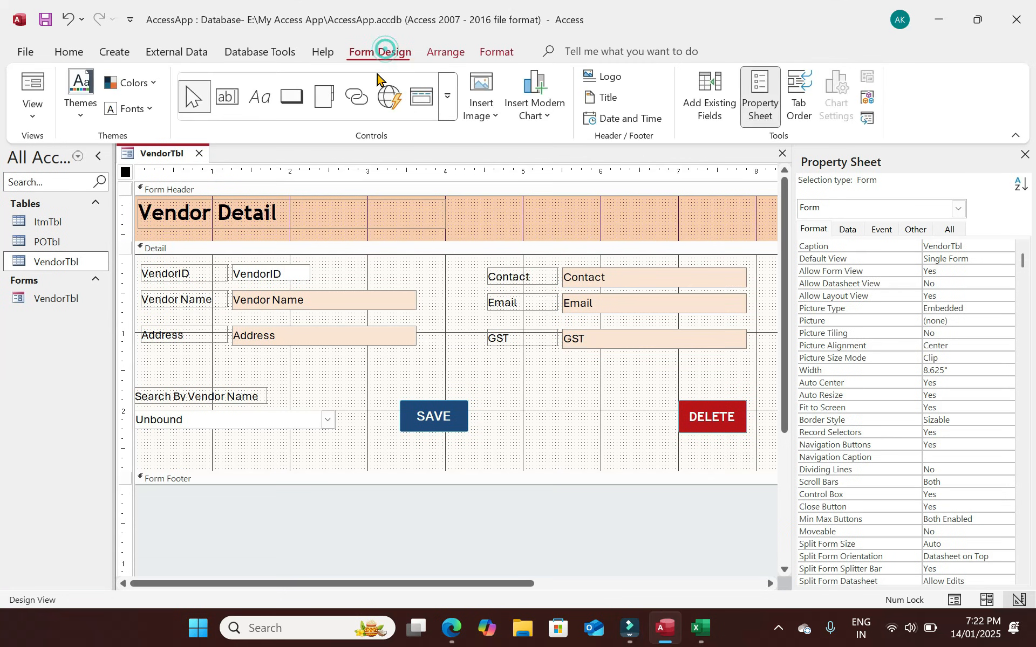
Add an Add New Record button with text Clear between SAVE and DELETE.
{"action": "left_click", "coordinate": [291, 96]}
{"action": "left_click", "coordinate": [517, 406]}
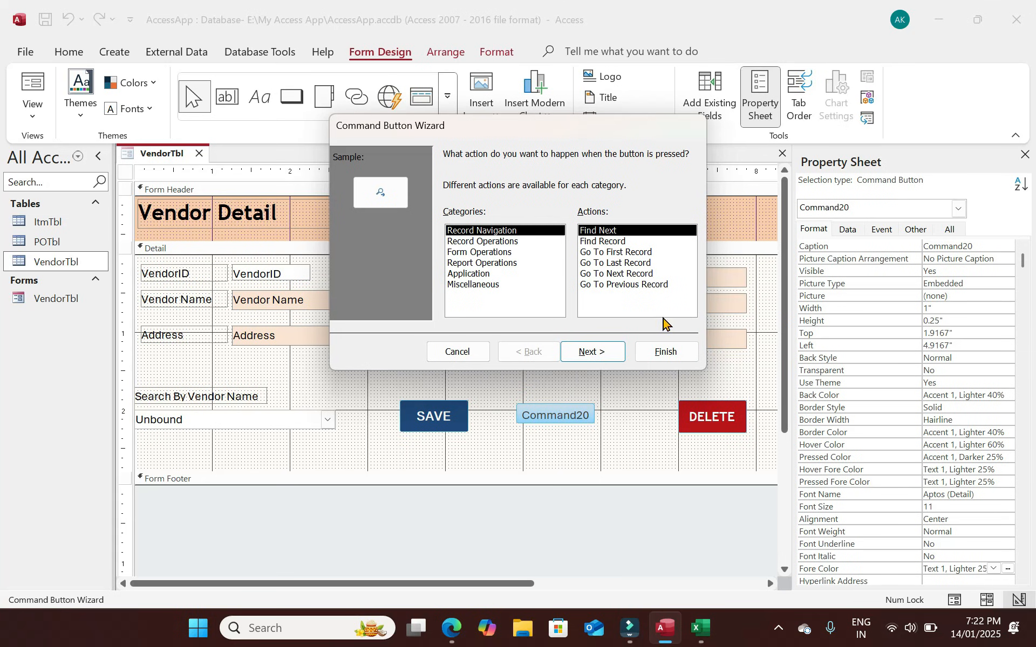
{"action": "left_click", "coordinate": [491, 242]}
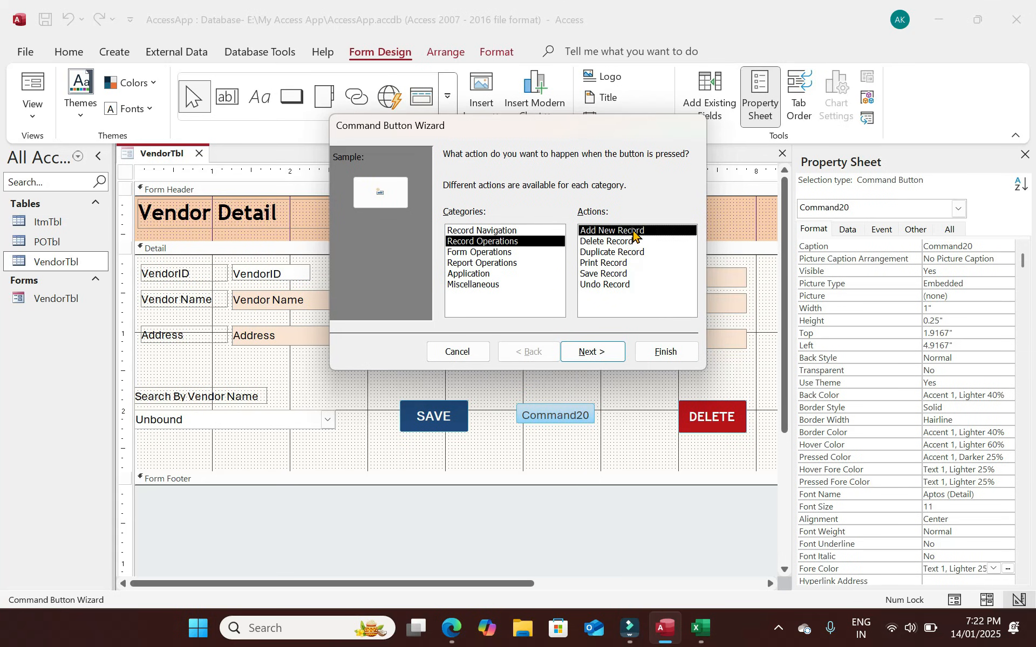
{"action": "left_click", "coordinate": [600, 355]}
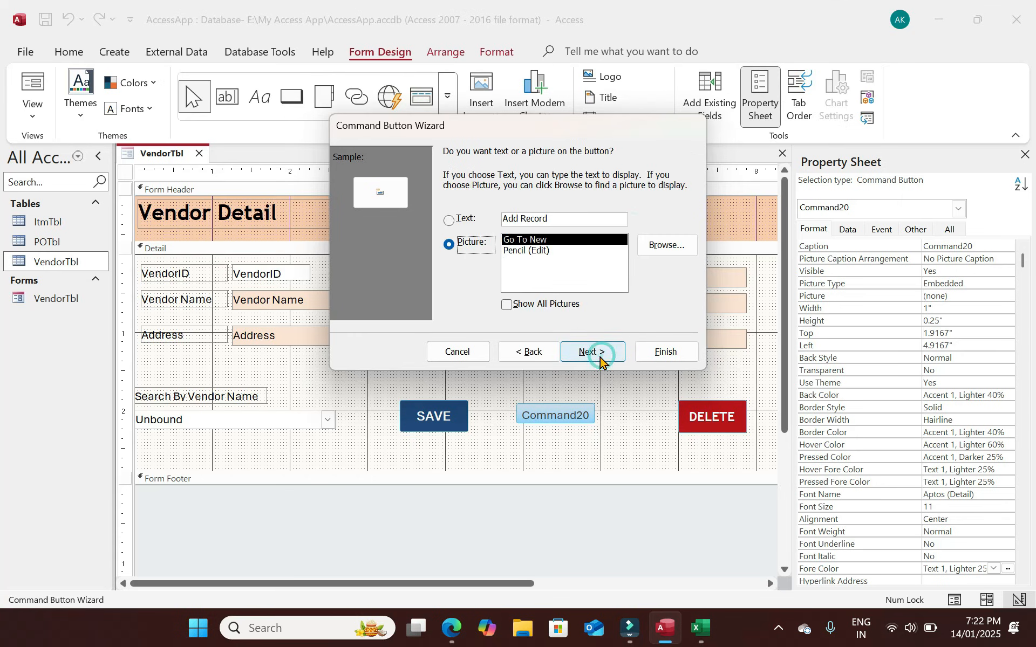
{"action": "left_click", "coordinate": [578, 218]}
{"action": "key", "text": "BackSpace"}
{"action": "key", "text": "BackSpace"}
{"action": "key", "text": "BackSpace"}
{"action": "key", "text": "BackSpace"}
{"action": "key", "text": "BackSpace"}
{"action": "key", "text": "BackSpace"}
{"action": "key", "text": "BackSpace"}
{"action": "key", "text": "BackSpace"}
{"action": "key", "text": "BackSpace"}
{"action": "key", "text": "BackSpace"}
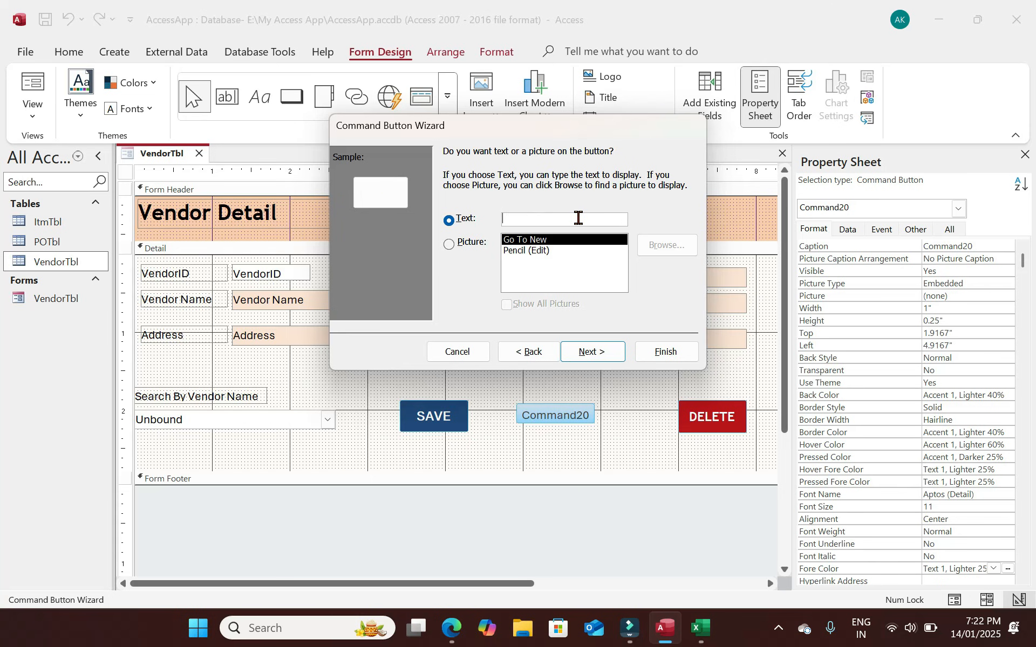
{"action": "left_click", "coordinate": [593, 354]}
{"action": "left_click", "coordinate": [668, 353]}
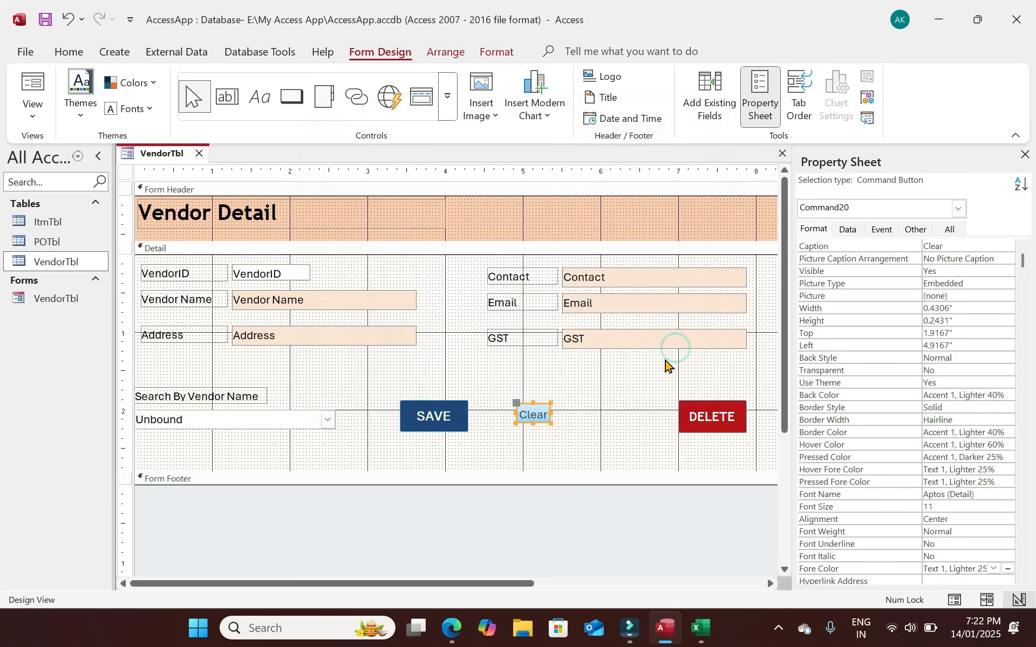
Name the Clear button ClrBtn and enlarge it slightly.
{"action": "left_click", "coordinate": [916, 229]}
{"action": "left_click", "coordinate": [870, 245]}
{"action": "type", "text": "ClrBtn"}
{"action": "key", "text": "Return"}
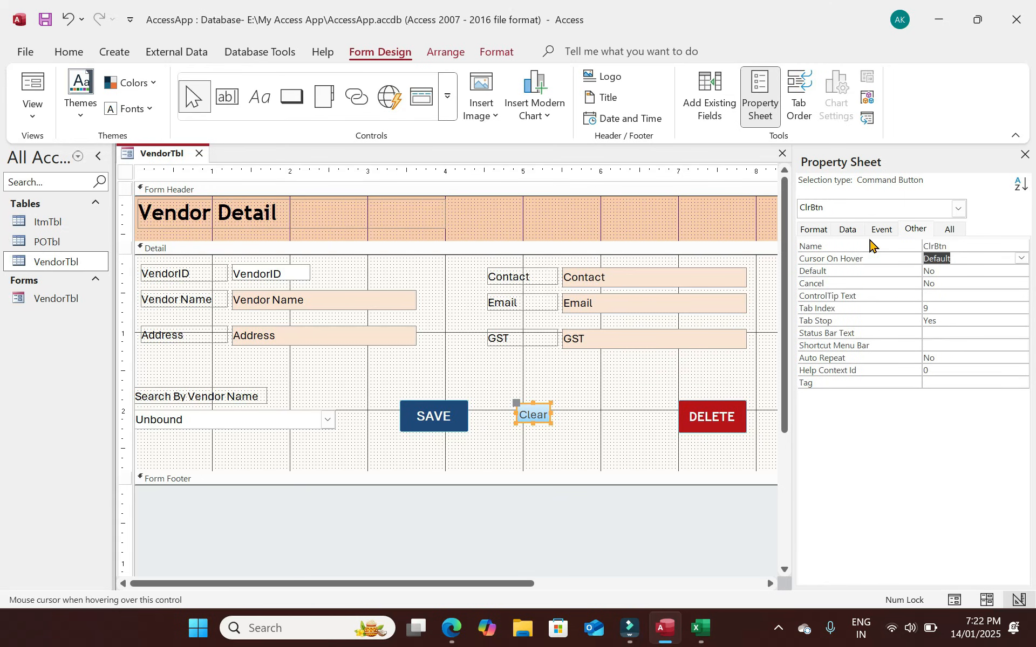
{"action": "left_click_drag", "start_coordinate": [550, 424], "coordinate": [573, 430]}
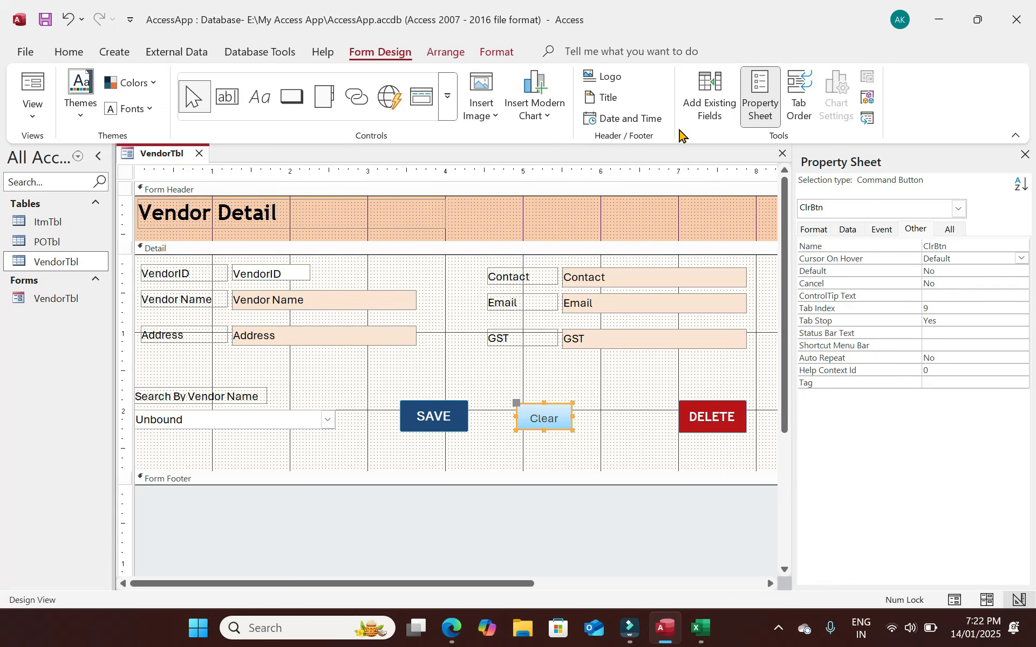
Give the Clear button a dark blue back color and enlarge it.
{"action": "left_click", "coordinate": [58, 55]}
{"action": "left_click", "coordinate": [608, 423]}
{"action": "left_click", "coordinate": [562, 423]}
{"action": "left_click", "coordinate": [821, 231]}
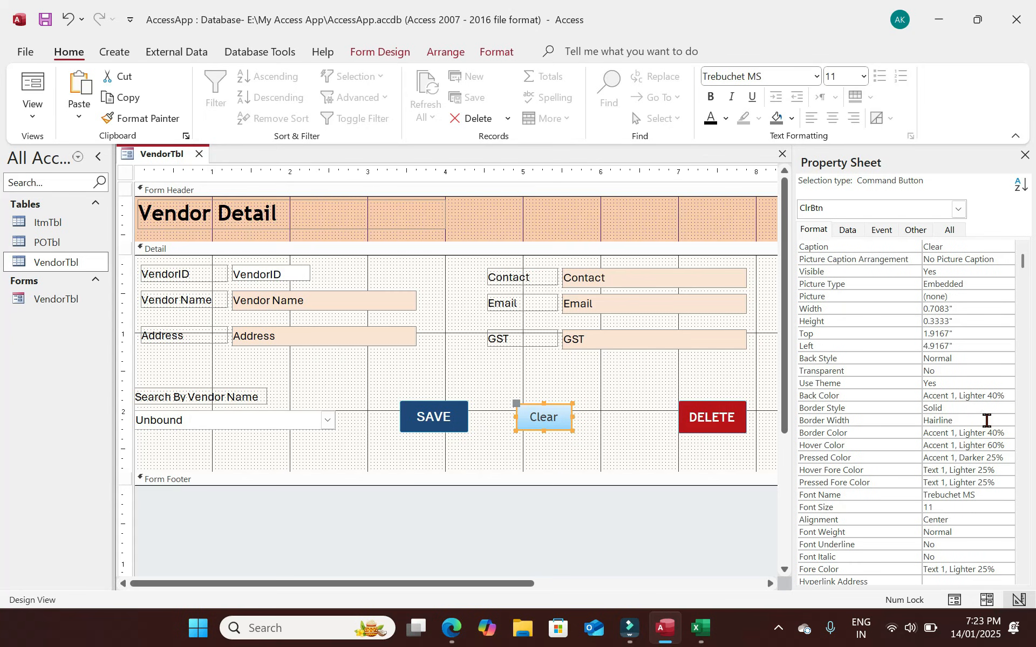
{"action": "left_click", "coordinate": [1006, 406]}
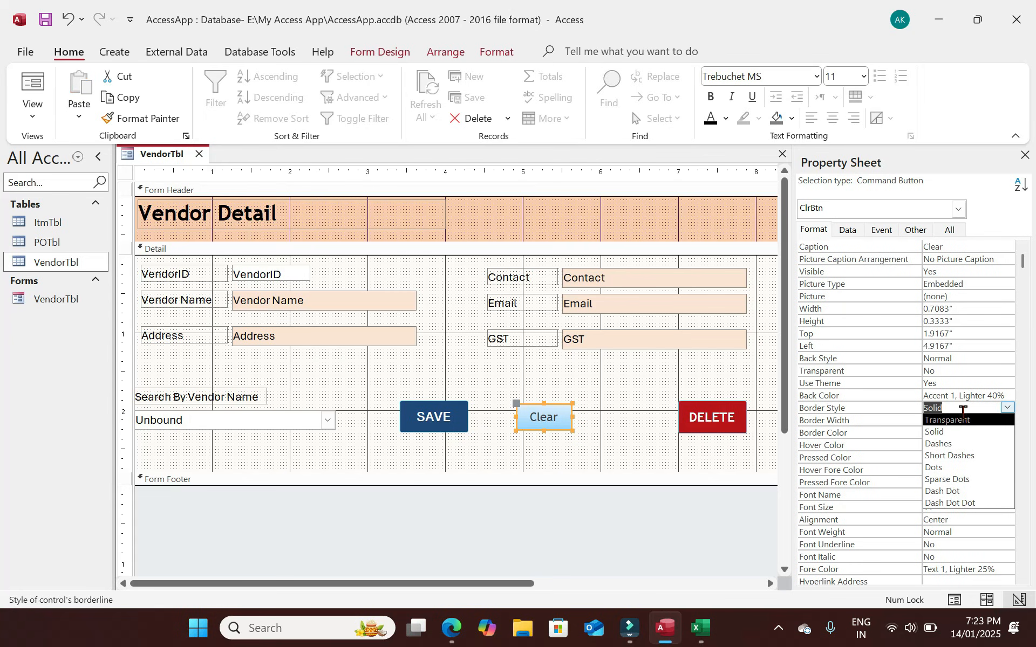
{"action": "left_click", "coordinate": [993, 395]}
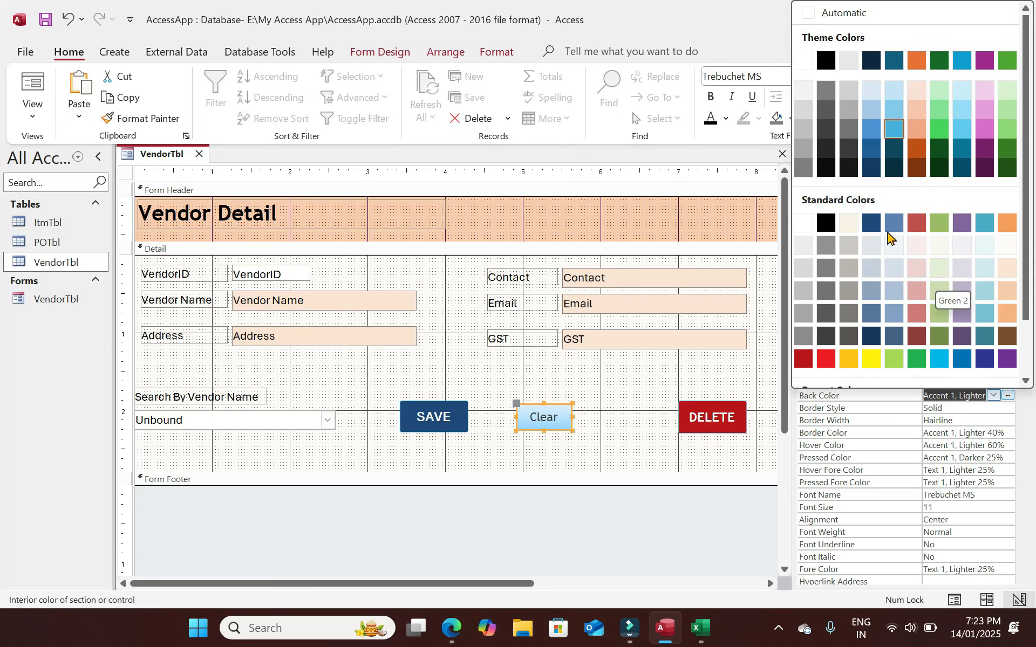
{"action": "left_click", "coordinate": [872, 223]}
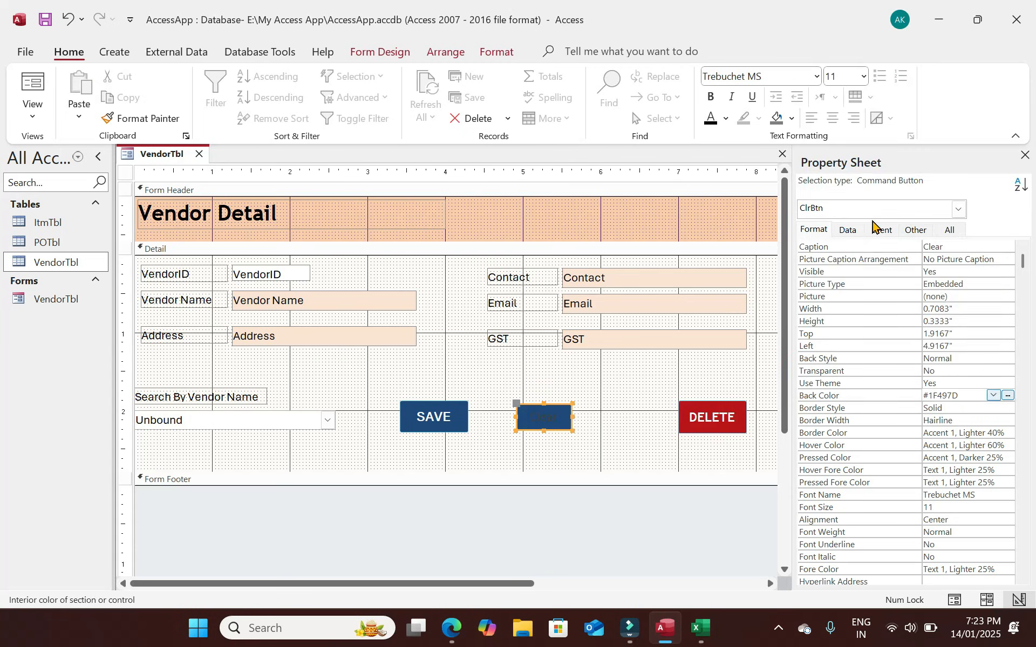
{"action": "left_click", "coordinate": [1011, 399]}
{"action": "left_click_drag", "start_coordinate": [572, 431], "coordinate": [586, 434]}
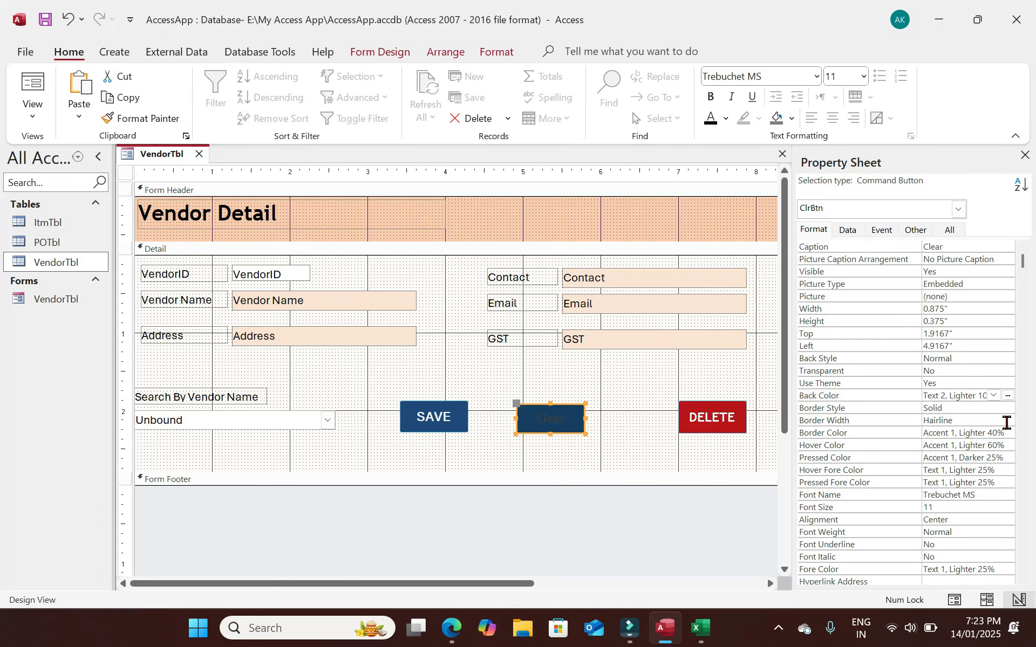
Make the Clear caption white, bold and size 13, and move Clear closer to SAVE.
{"action": "left_click", "coordinate": [726, 118]}
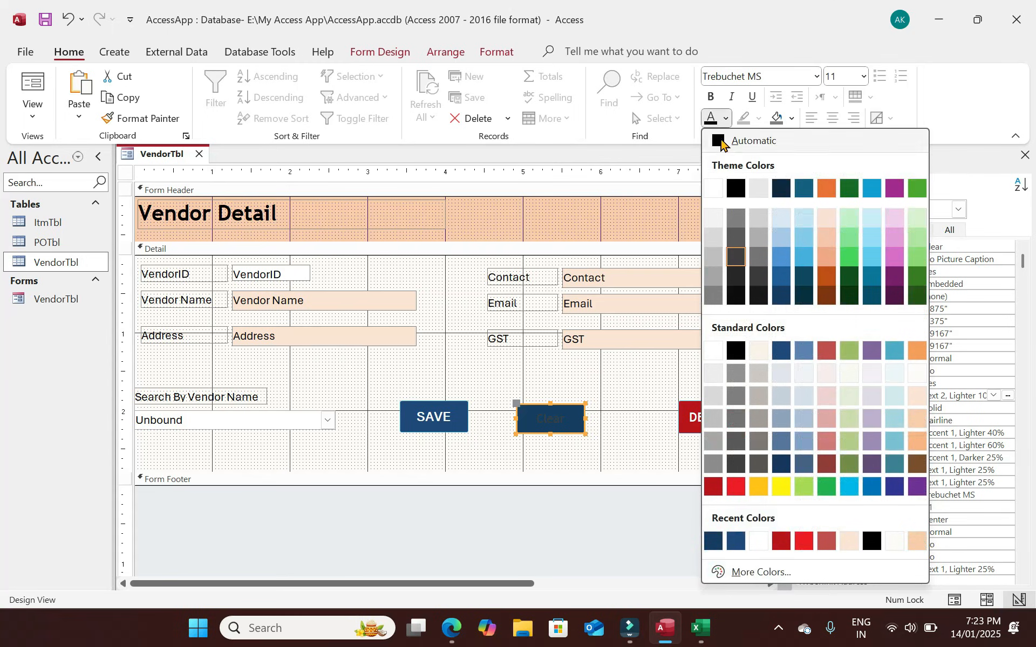
{"action": "left_click", "coordinate": [712, 191]}
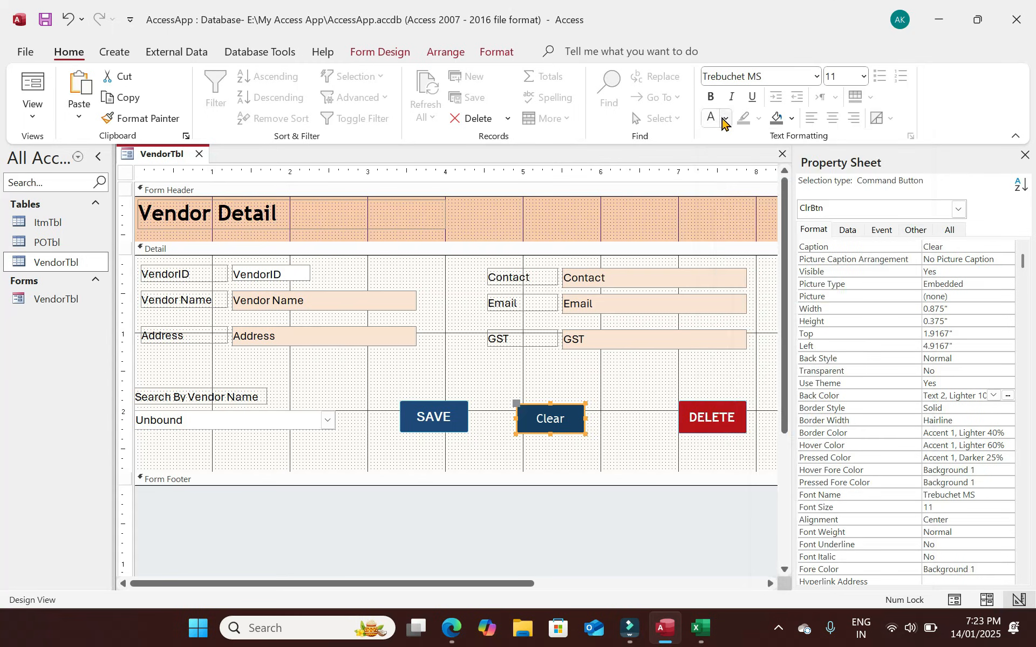
{"action": "left_click", "coordinate": [725, 119]}
{"action": "left_click", "coordinate": [726, 119]}
{"action": "left_click", "coordinate": [861, 78]}
{"action": "left_click", "coordinate": [835, 91]}
{"action": "left_click", "coordinate": [712, 97]}
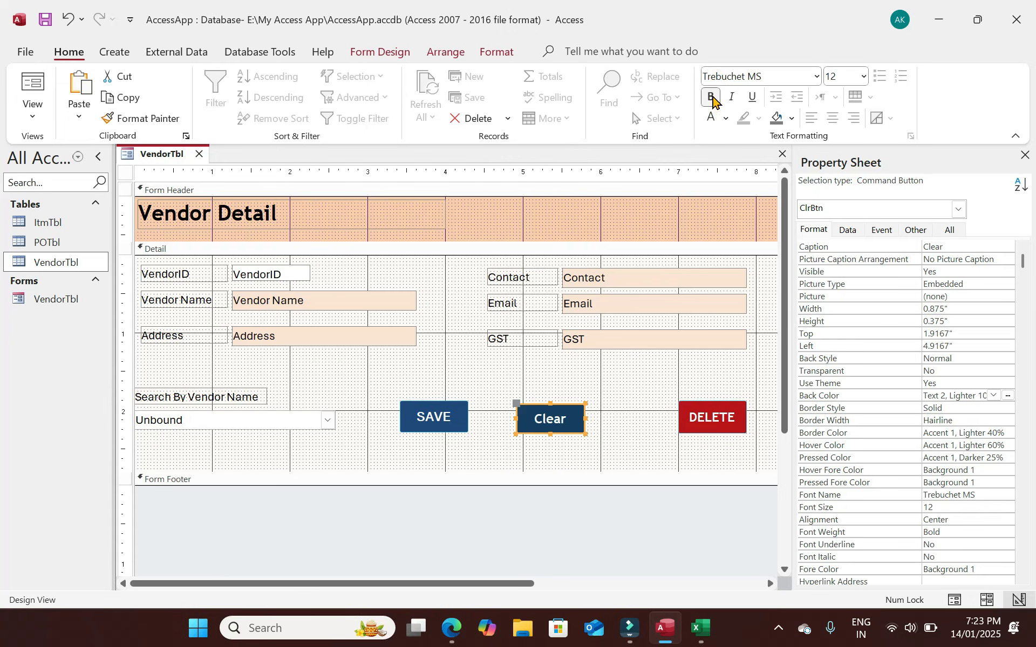
{"action": "left_click", "coordinate": [839, 76]}
{"action": "type", "text": "13"}
{"action": "key", "text": "Return"}
{"action": "left_click_drag", "start_coordinate": [572, 427], "coordinate": [559, 422]}
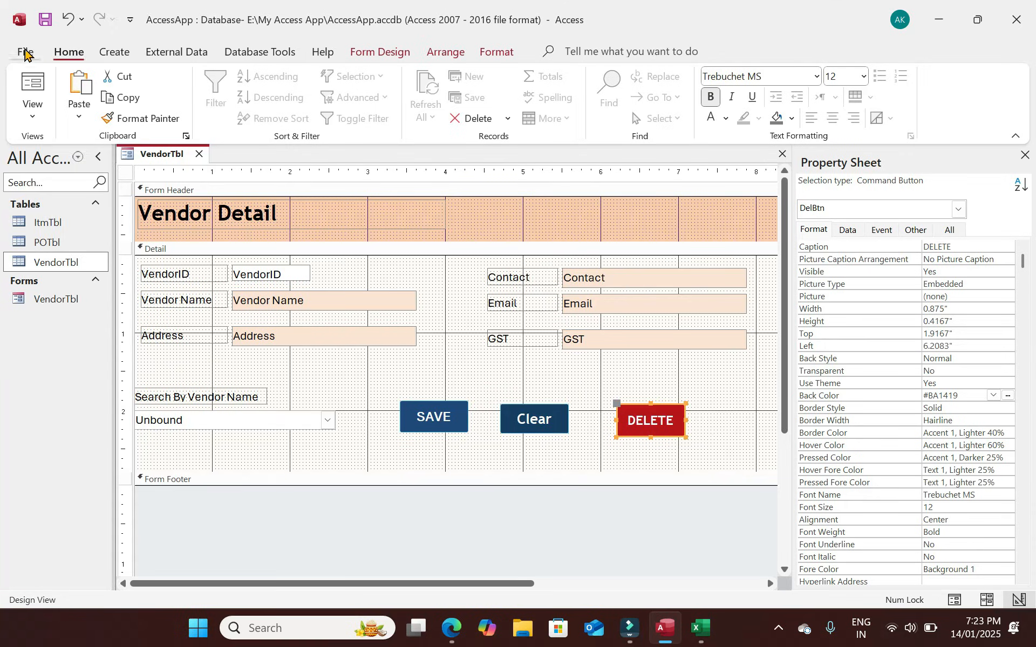
{"action": "left_click", "coordinate": [34, 99]}
In Form View, test Clear and reload the first vendor via the search combo, then return to Design View.
{"action": "left_click", "coordinate": [70, 148]}
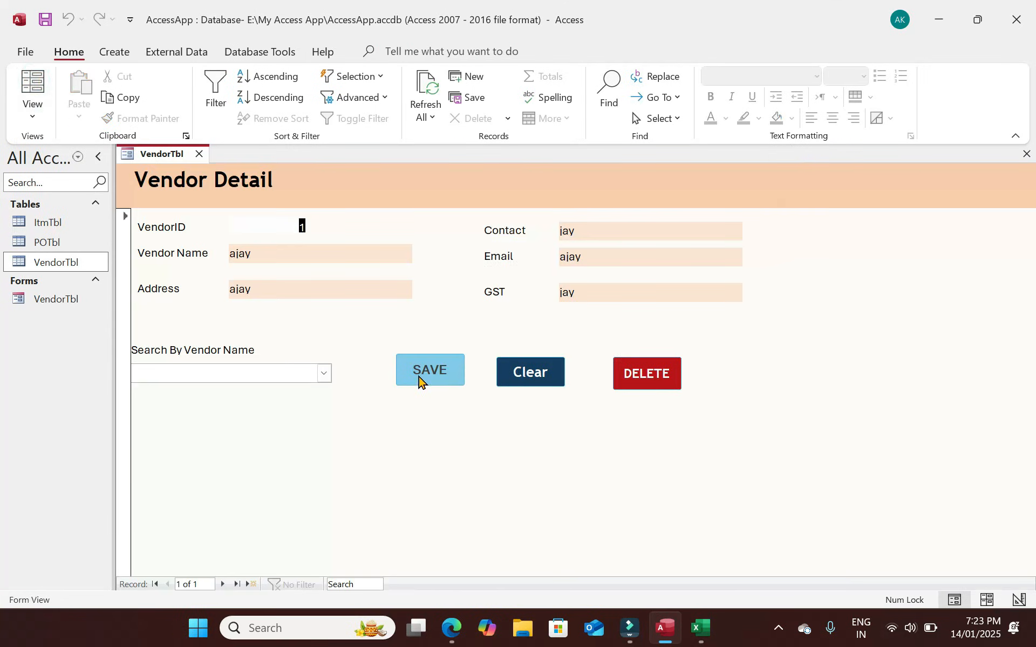
{"action": "left_click", "coordinate": [519, 372]}
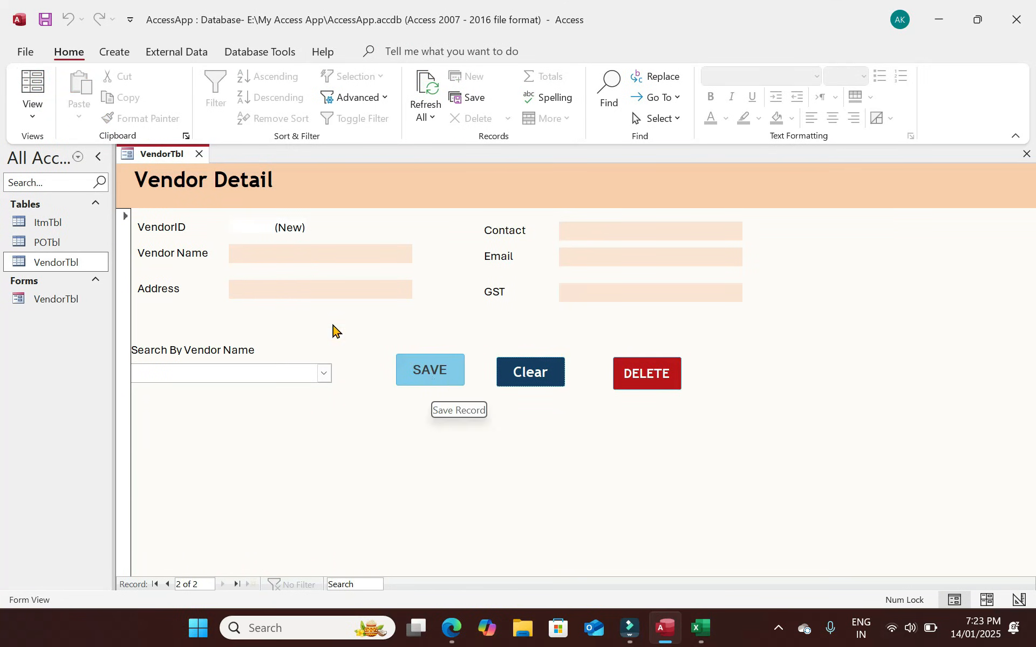
{"action": "left_click", "coordinate": [308, 257]}
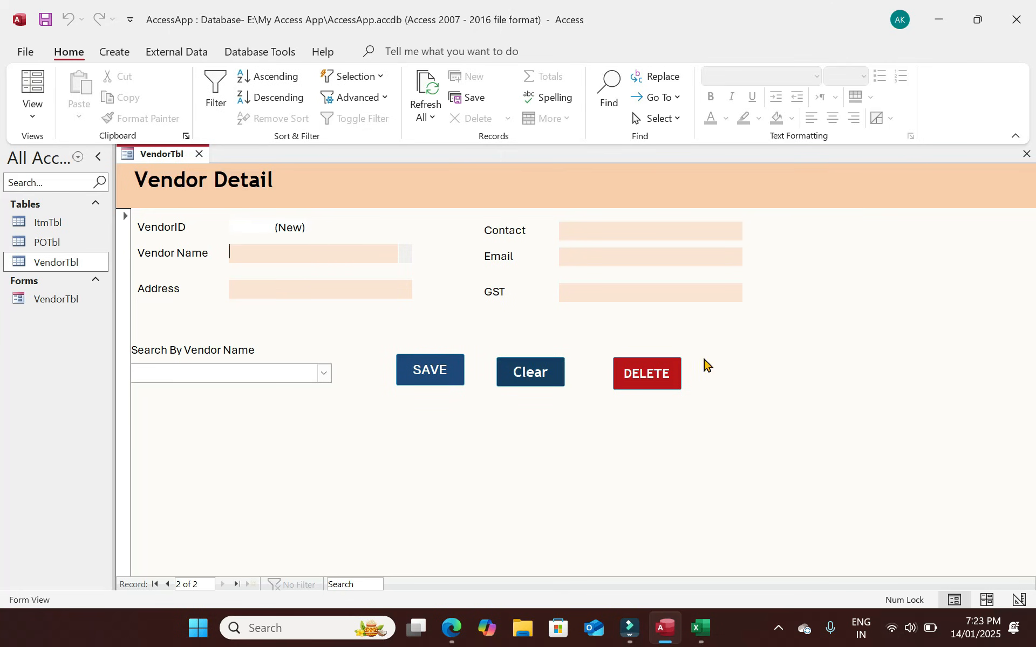
{"action": "left_click", "coordinate": [324, 372]}
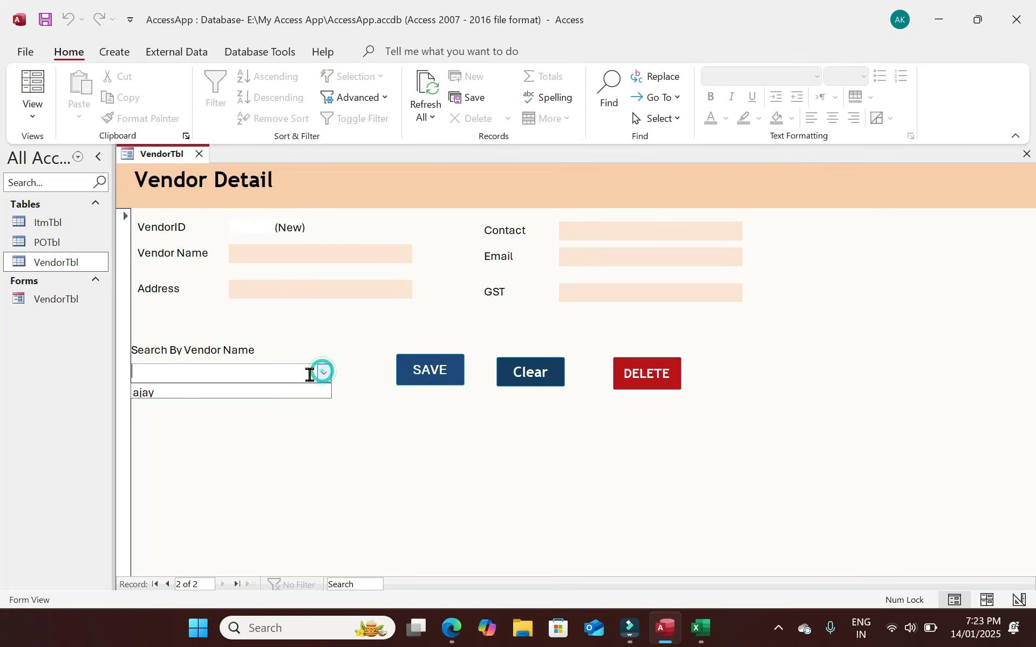
{"action": "left_click", "coordinate": [253, 397]}
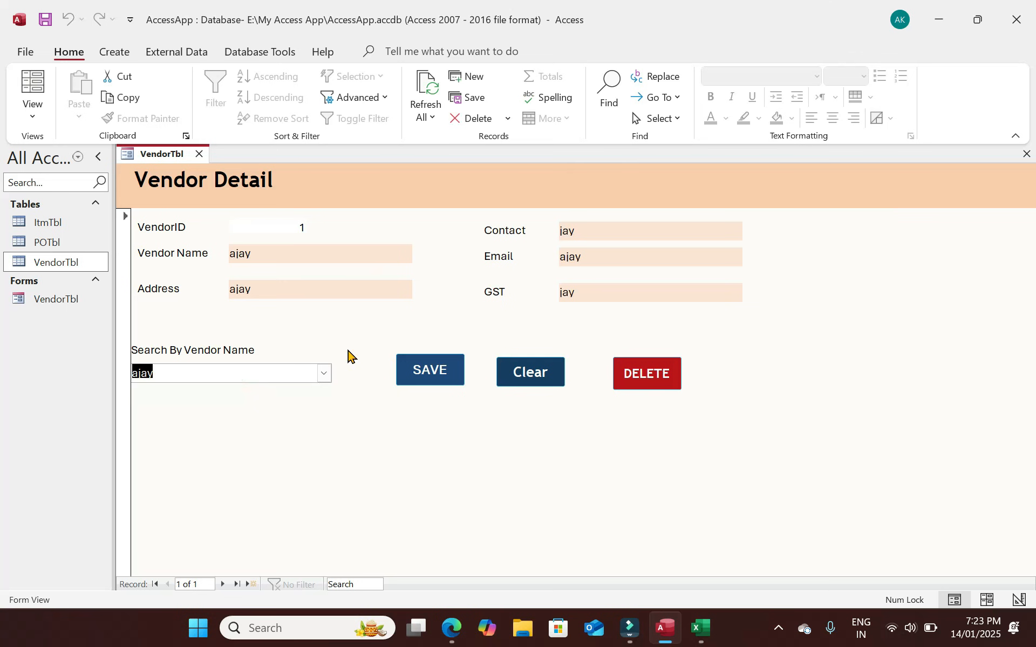
{"action": "left_click", "coordinate": [33, 116]}
{"action": "left_click", "coordinate": [78, 199]}
Set all vendor field labels and boxes to Trebuchet MS size 13.
{"action": "left_click_drag", "start_coordinate": [754, 350], "coordinate": [194, 275]}
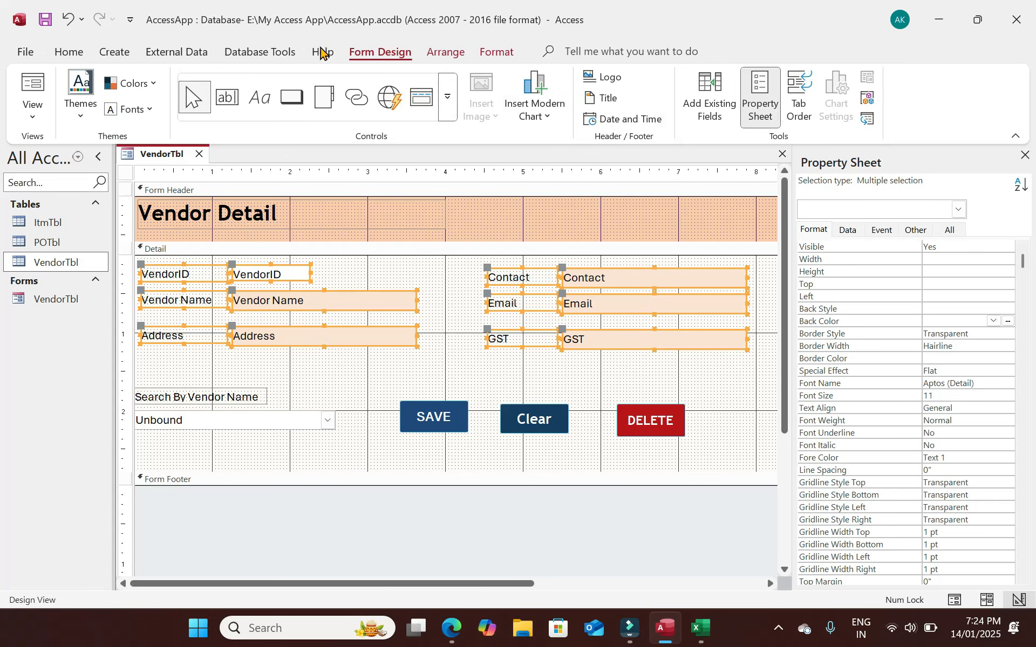
{"action": "left_click", "coordinate": [70, 54]}
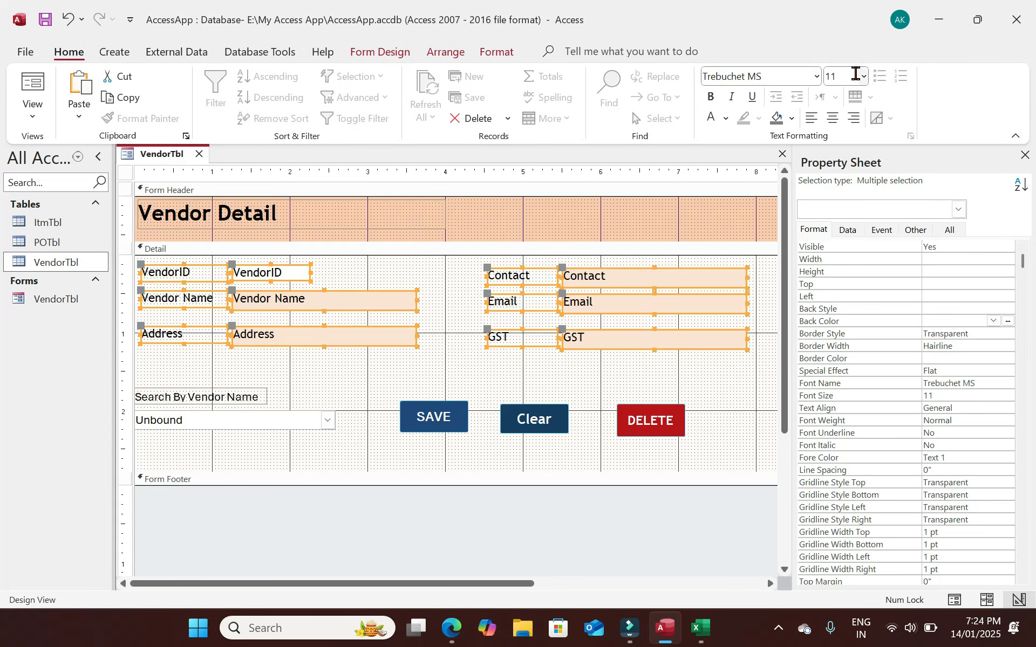
{"action": "left_click", "coordinate": [843, 76]}
{"action": "type", "text": "13"}
{"action": "key", "text": "Return"}
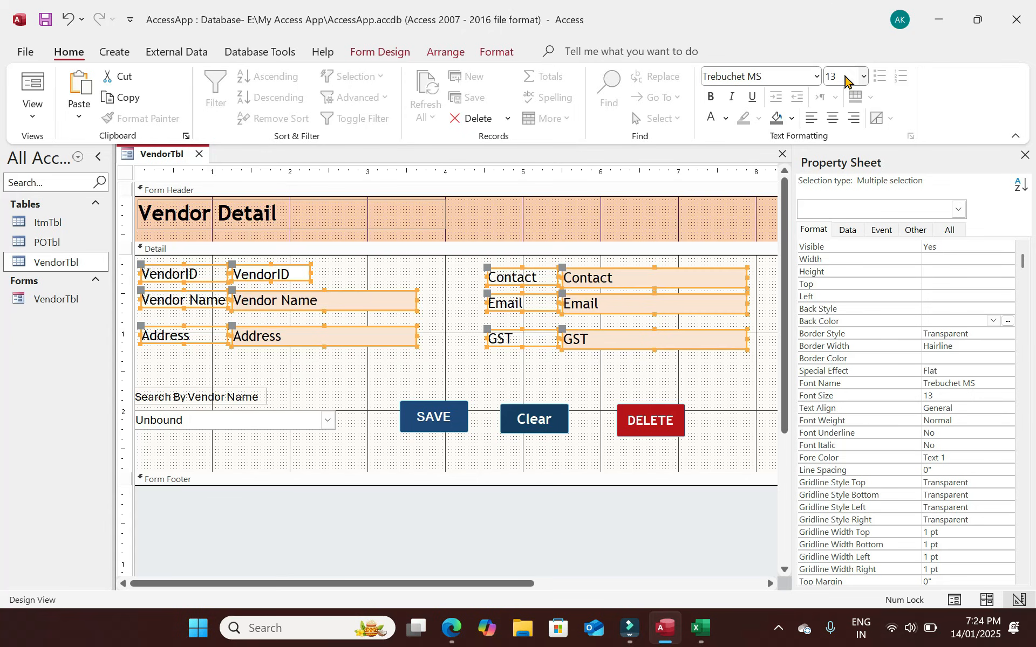
Set the search label and combo box to size 12, then switch to Form View.
{"action": "left_click_drag", "start_coordinate": [287, 438], "coordinate": [174, 391]}
{"action": "left_click", "coordinate": [839, 76]}
{"action": "type", "text": "12"}
{"action": "key", "text": "Return"}
{"action": "left_click", "coordinate": [220, 407]}
{"action": "left_click", "coordinate": [216, 398]}
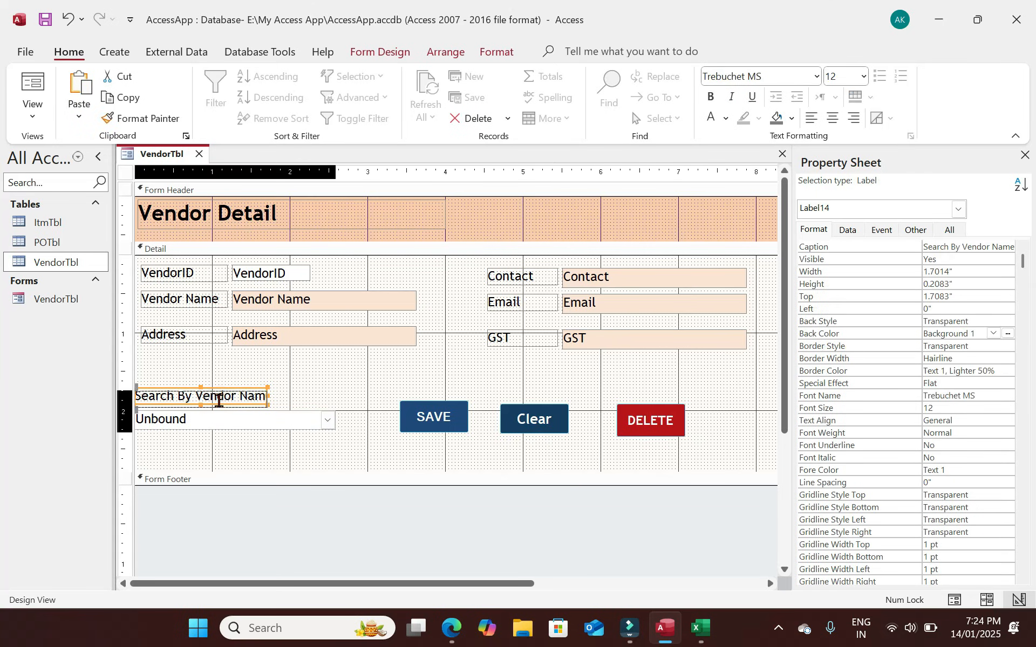
{"action": "left_click", "coordinate": [220, 408]}
{"action": "left_click", "coordinate": [33, 82]}
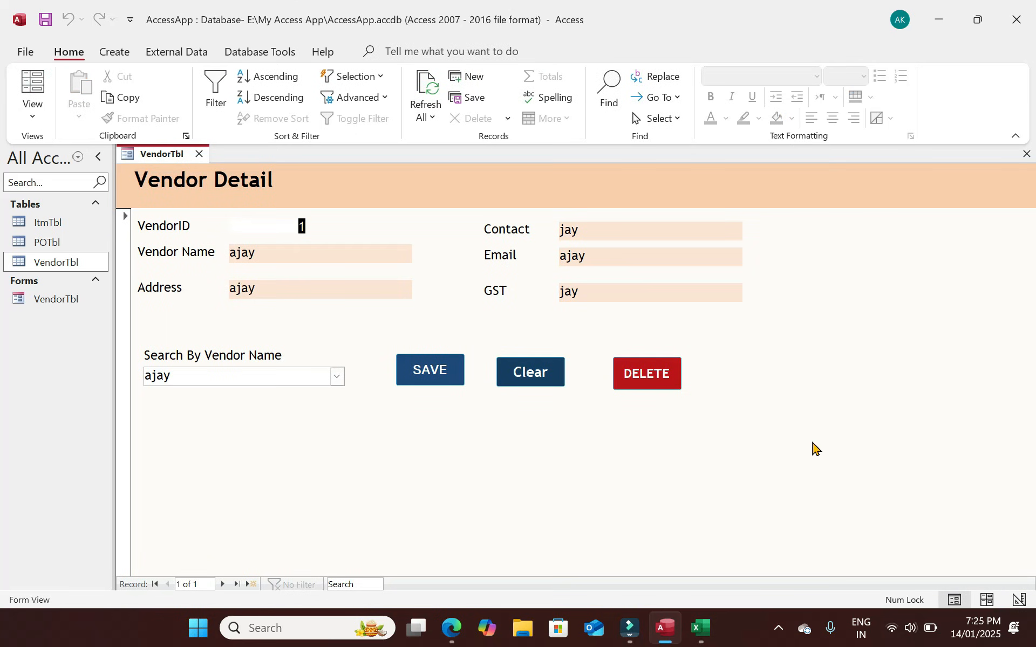
Replace the vendor name and fill in the address and contact number fields.
{"action": "double_click", "coordinate": [275, 258]}
{"action": "key", "text": "Tab"}
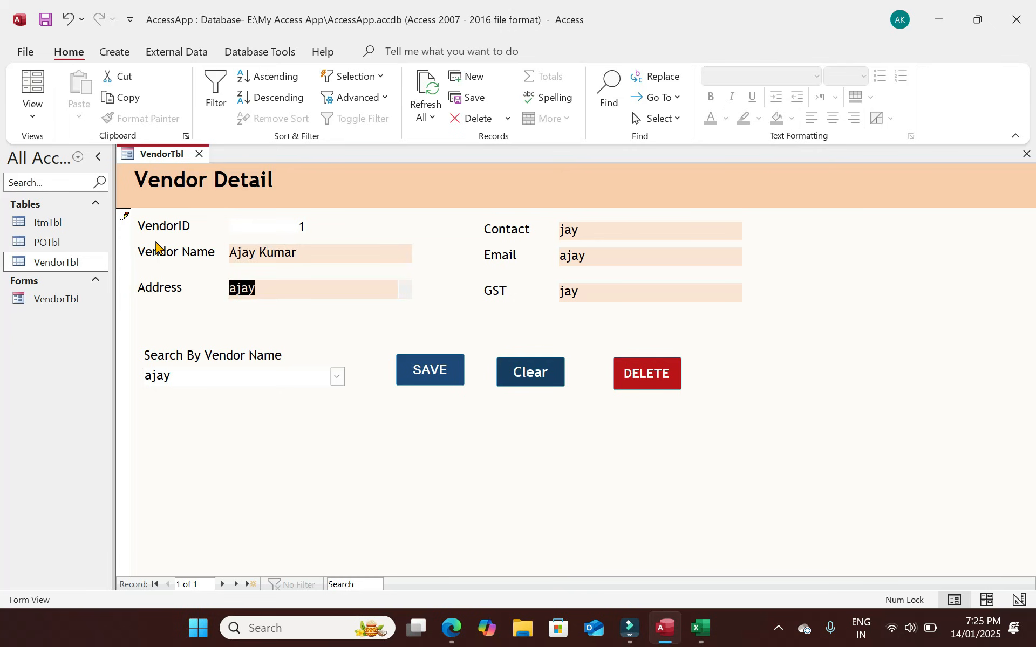
{"action": "type", "text": "Delhi"}
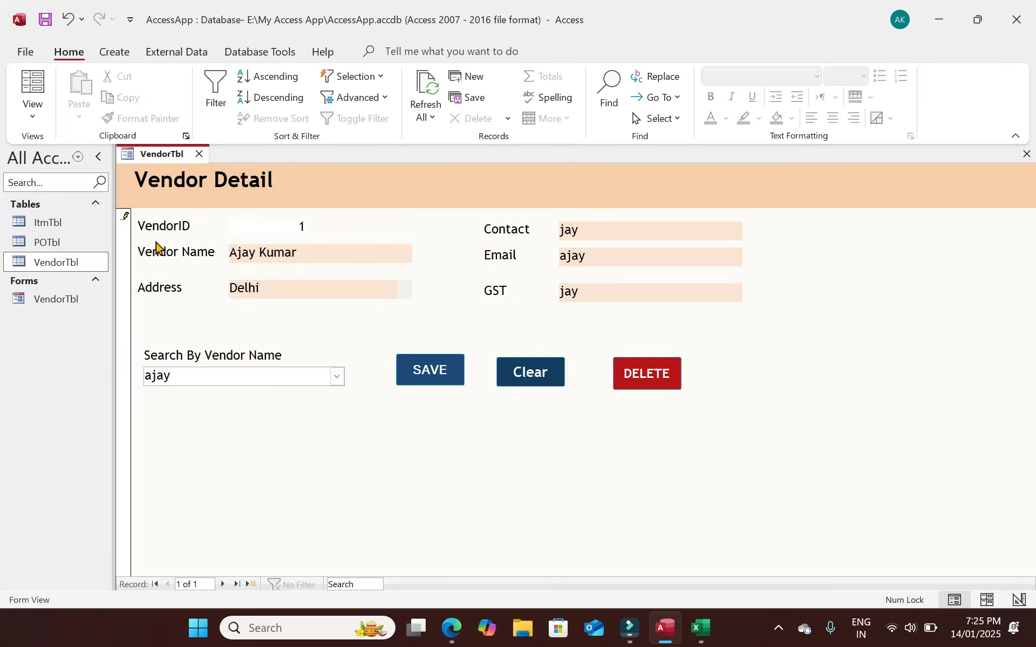
{"action": "key", "text": "Tab"}
{"action": "type", "text": "88xxxxxx"}
Enter the vendor's e-mail and GST number, fixing a typo, and save the record.
{"action": "key", "text": "Tab"}
{"action": "key", "text": "Tab"}
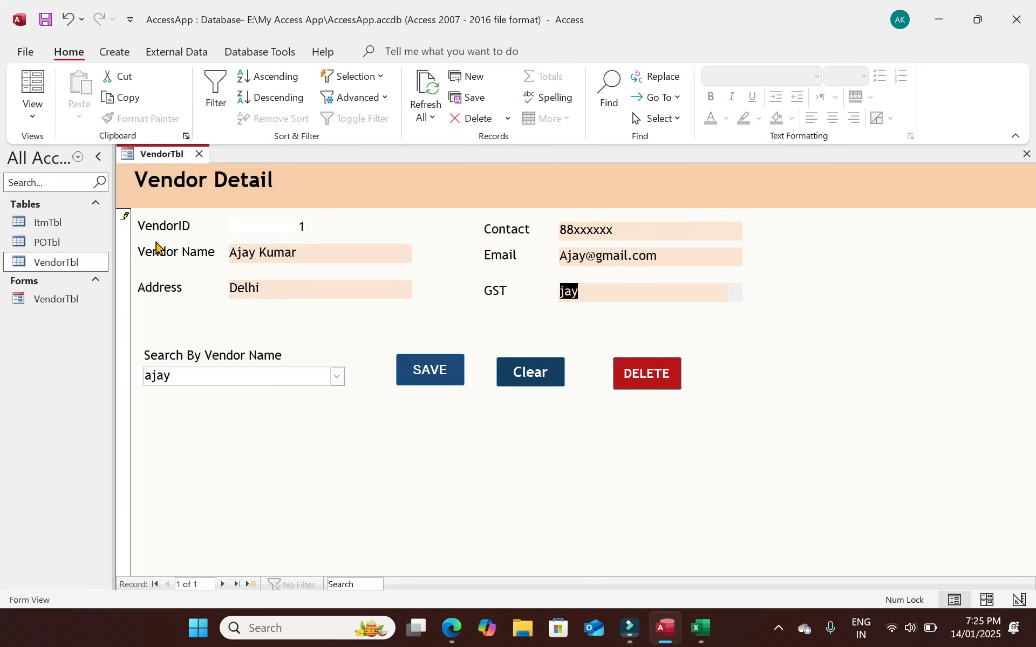
{"action": "type", "text": "AA"}
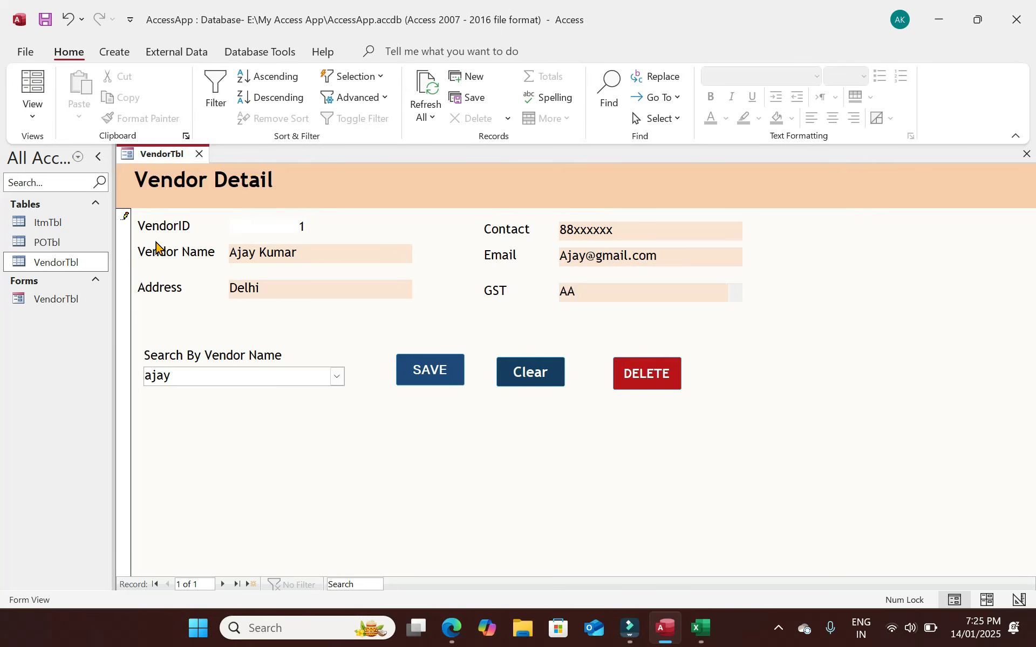
{"action": "type", "text": "AXXXXXXXX"}
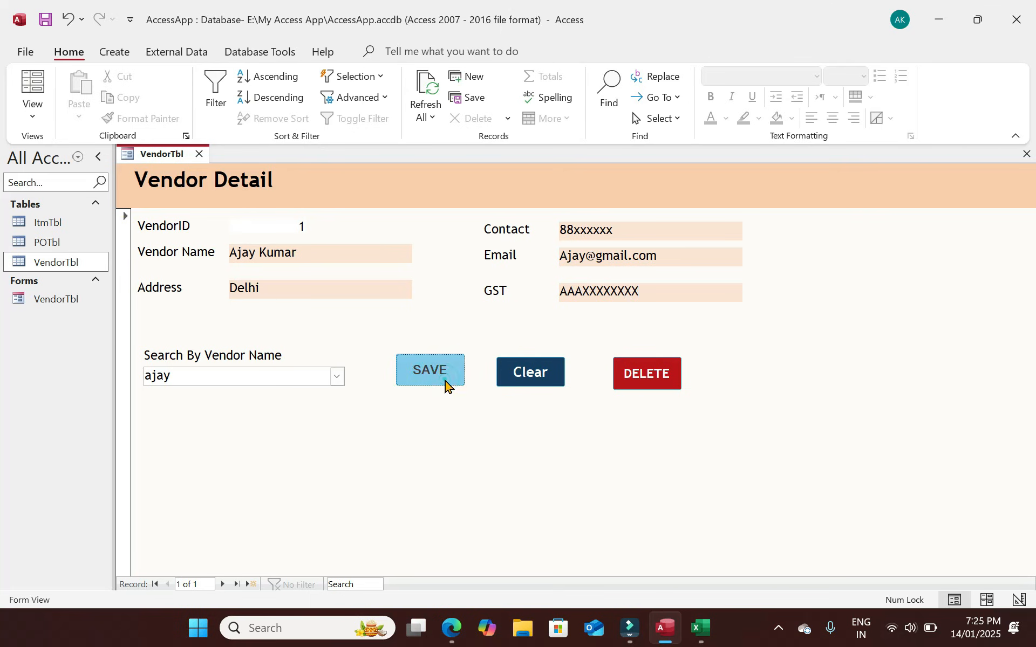
{"action": "left_click", "coordinate": [531, 374]}
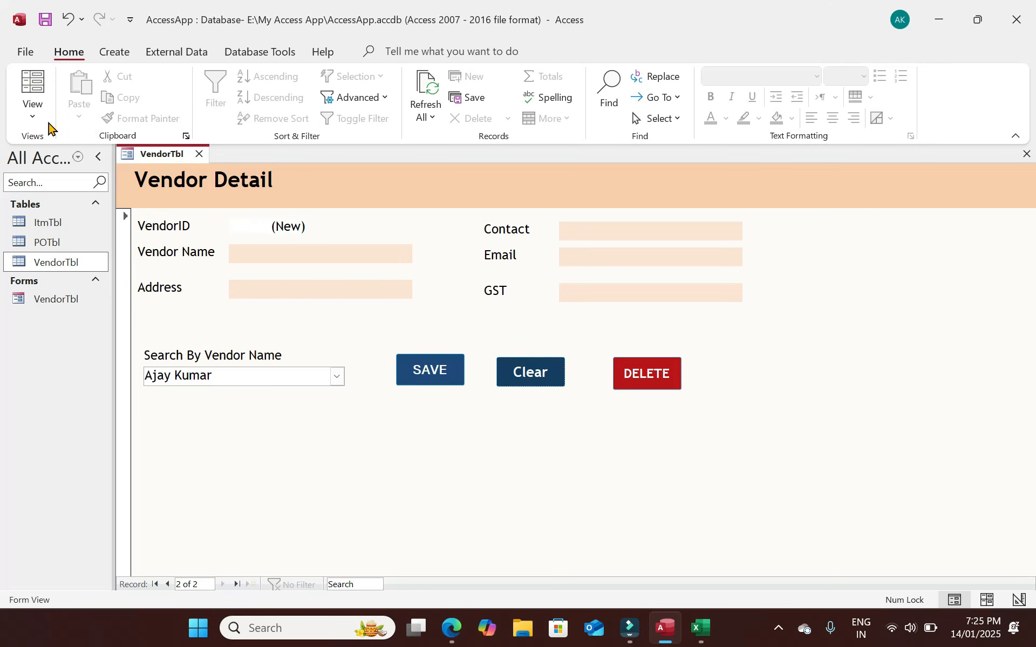
In Design View, top-align the SAVE, Clear and DELETE buttons, then return to Form View.
{"action": "left_click", "coordinate": [29, 115]}
{"action": "left_click", "coordinate": [81, 214]}
{"action": "left_click_drag", "start_coordinate": [699, 423], "coordinate": [419, 386]}
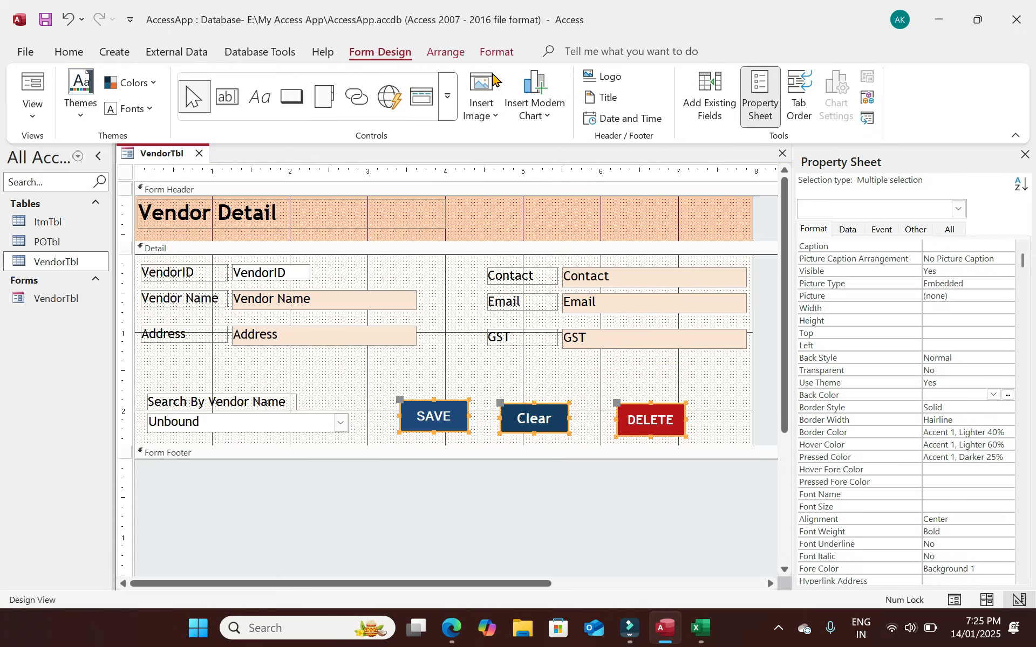
{"action": "left_click", "coordinate": [446, 53]}
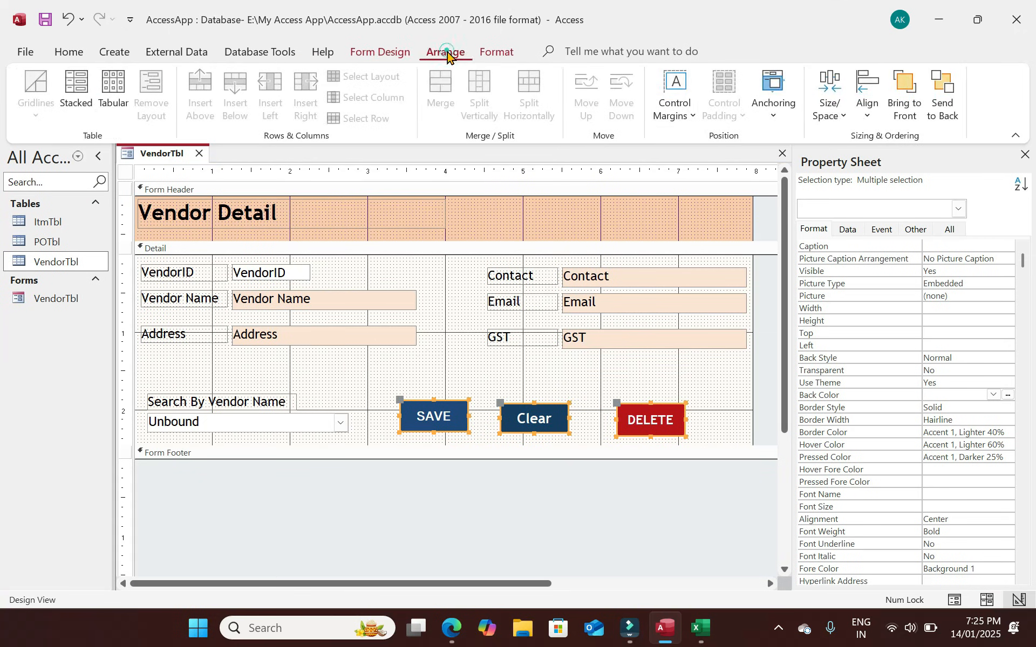
{"action": "left_click", "coordinate": [874, 110]}
{"action": "left_click", "coordinate": [889, 212]}
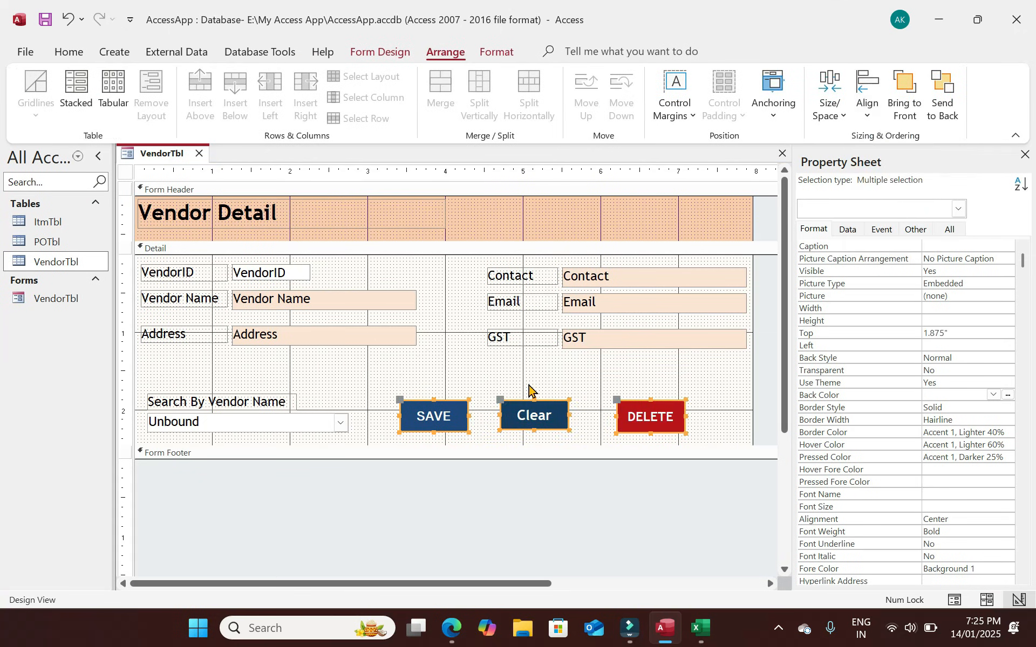
{"action": "left_click", "coordinate": [597, 370]}
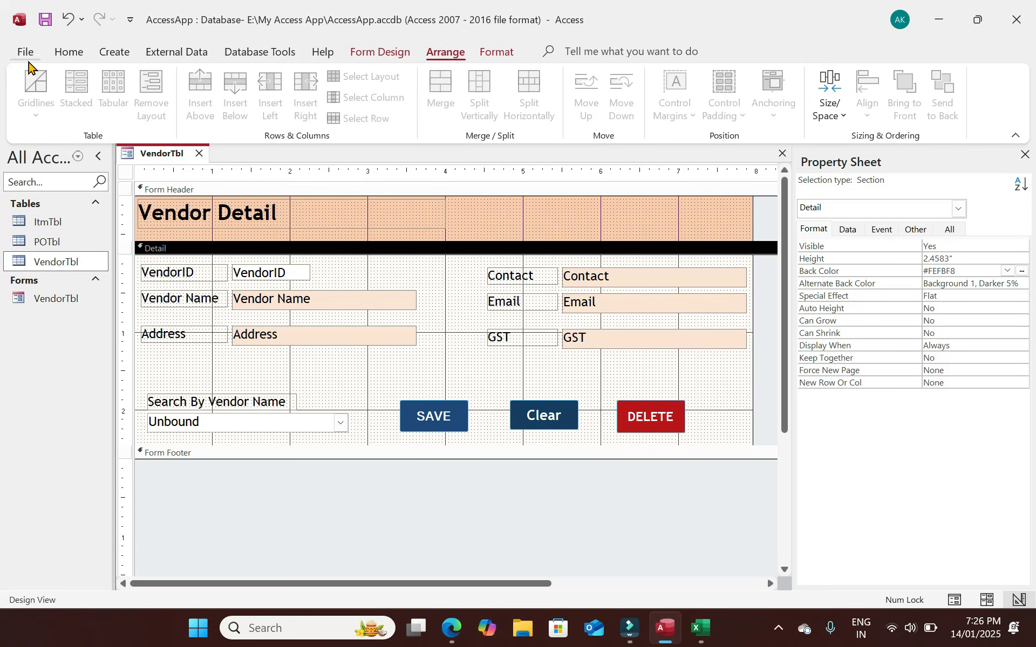
{"action": "left_click", "coordinate": [72, 52]}
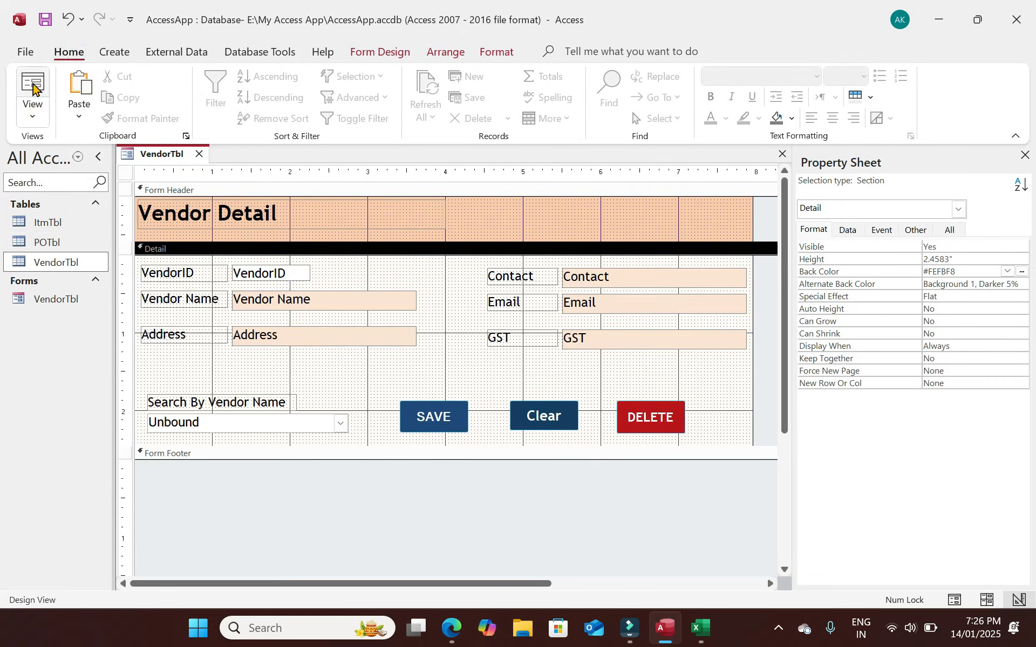
{"action": "left_click", "coordinate": [33, 84]}
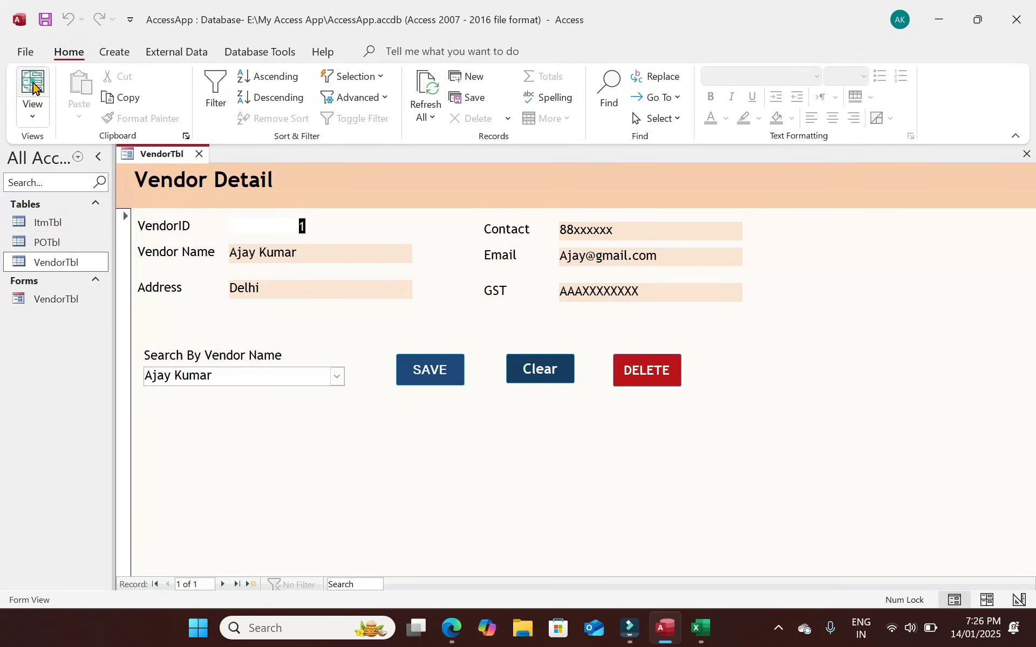
Test the vendor search and Clear, then enter and save a second vendor record.
{"action": "left_click", "coordinate": [339, 376]}
{"action": "left_click", "coordinate": [302, 400]}
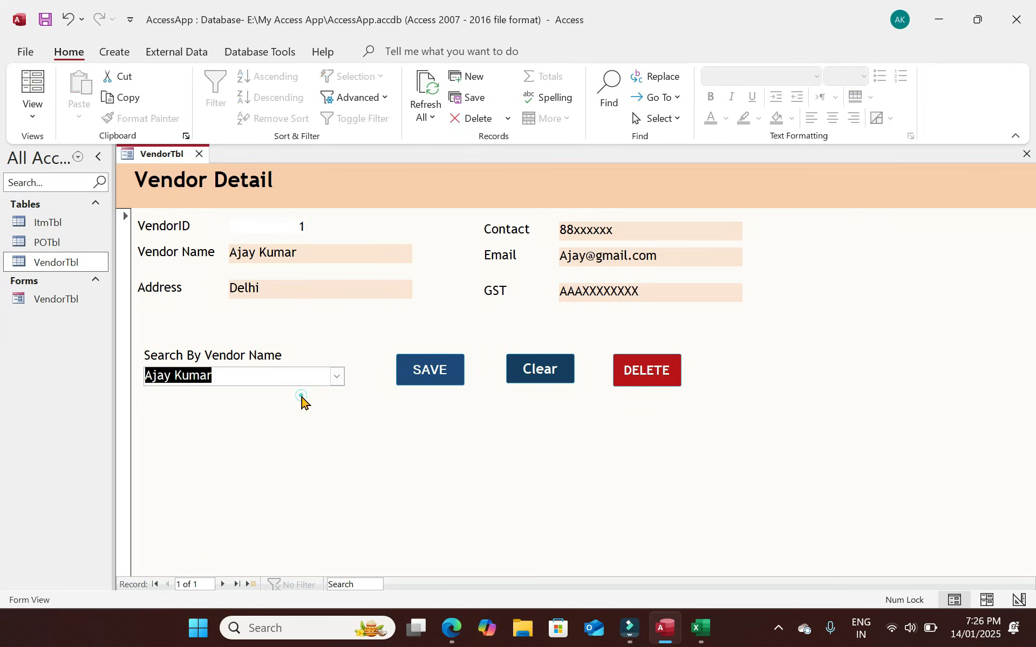
{"action": "left_click", "coordinate": [555, 377]}
{"action": "left_click", "coordinate": [289, 254]}
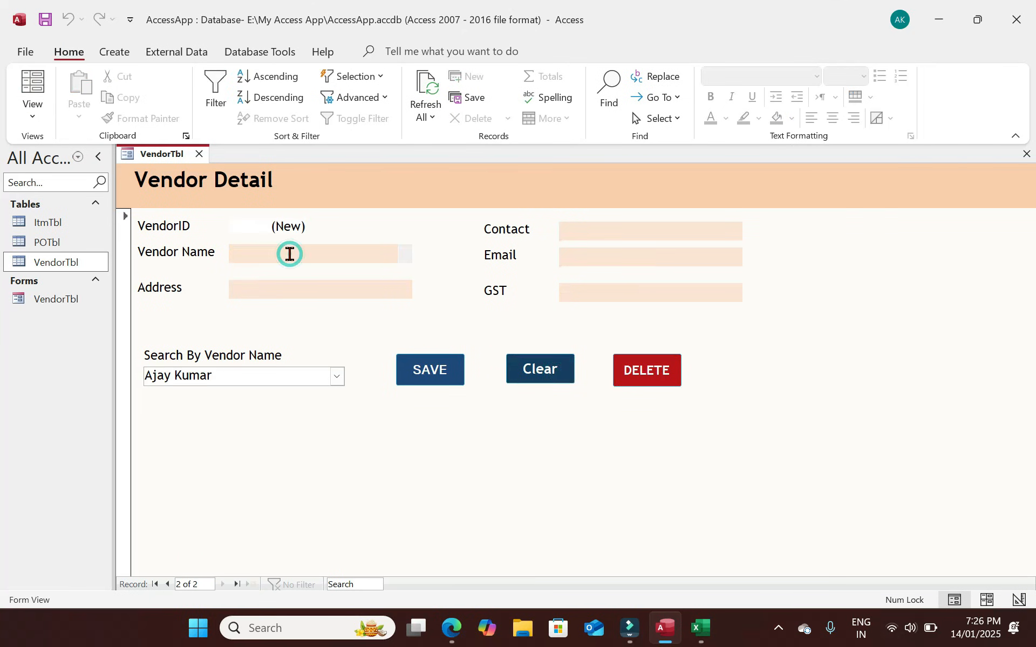
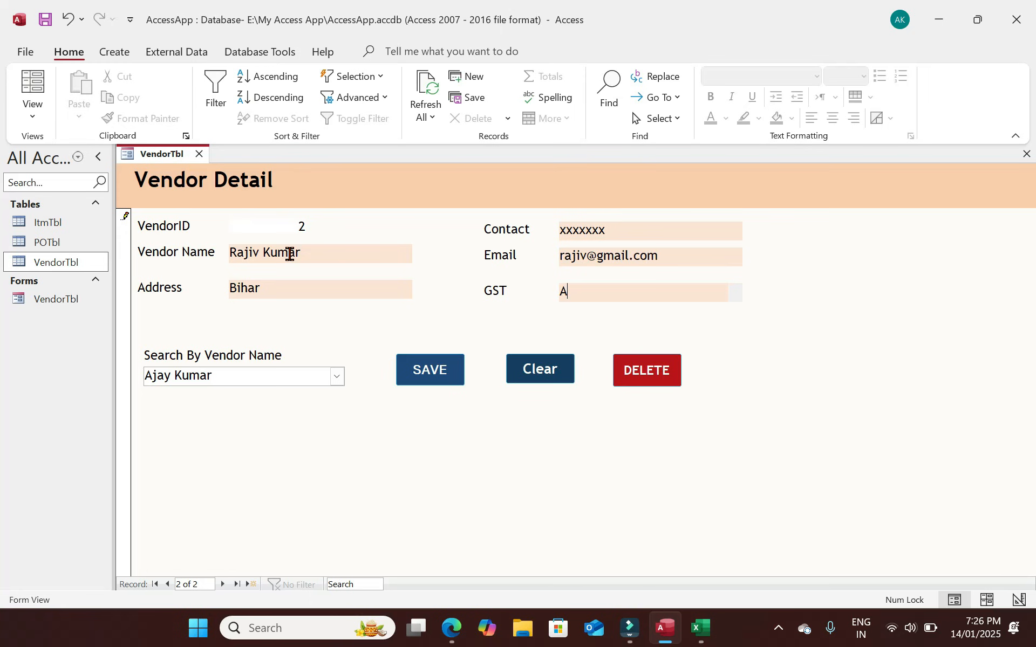
{"action": "left_click", "coordinate": [437, 367]}
{"action": "left_click", "coordinate": [531, 367]}
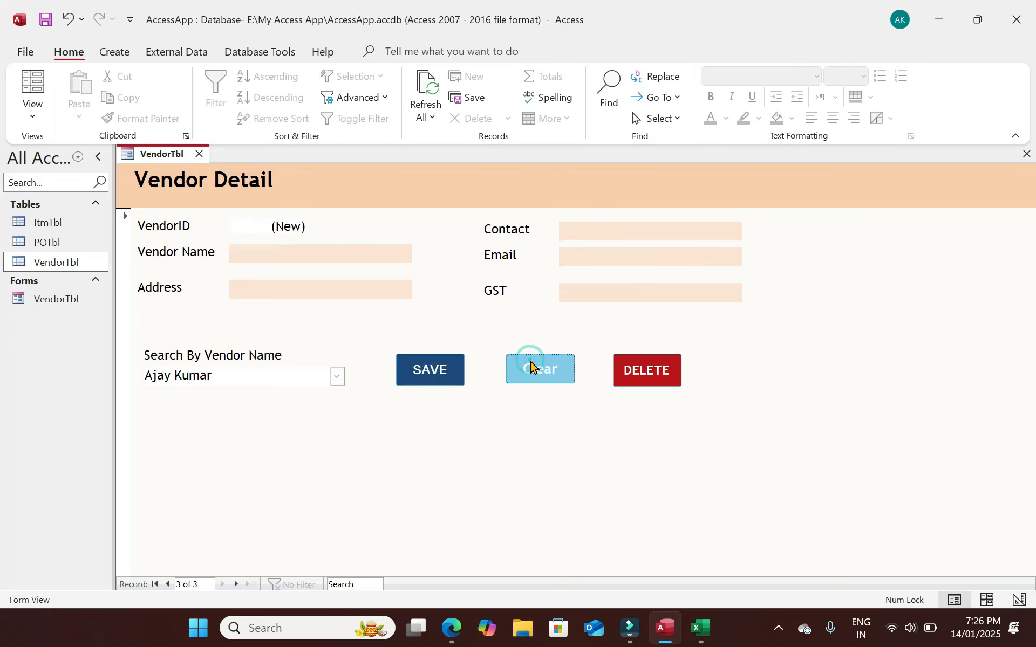
Refresh All and confirm the search list shows both vendors, then switch to Design View.
{"action": "left_click", "coordinate": [337, 381]}
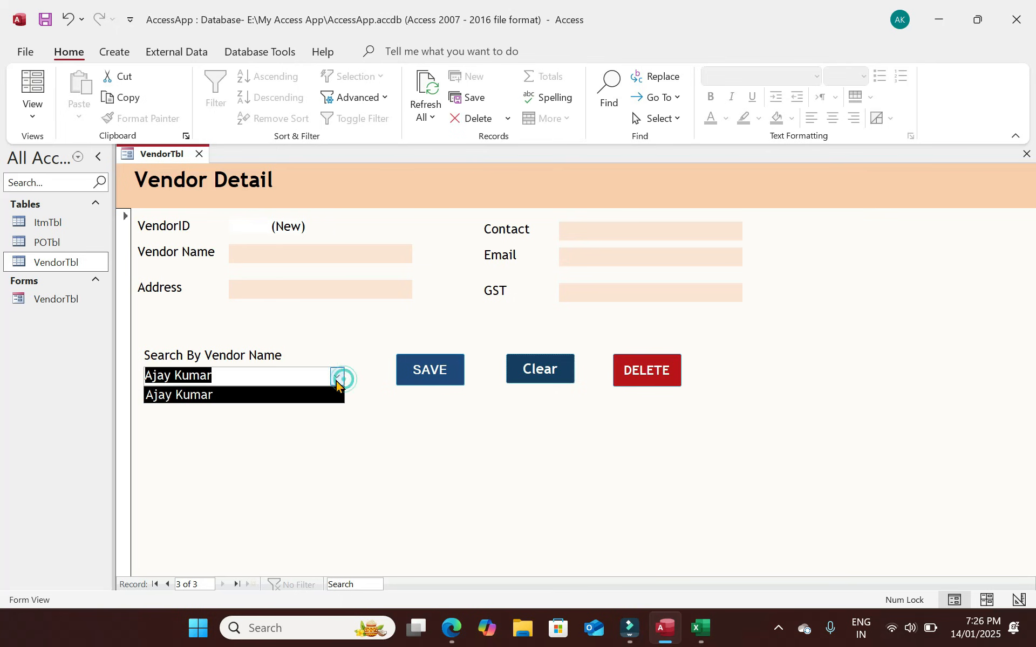
{"action": "left_click", "coordinate": [291, 396]}
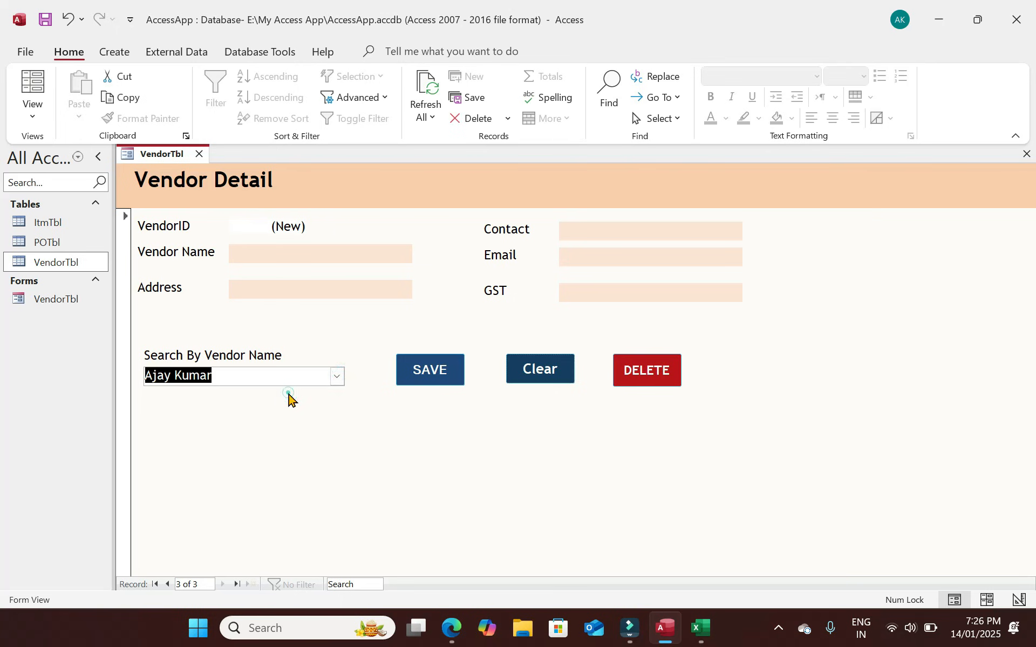
{"action": "left_click", "coordinate": [338, 378]}
{"action": "left_click", "coordinate": [220, 393]}
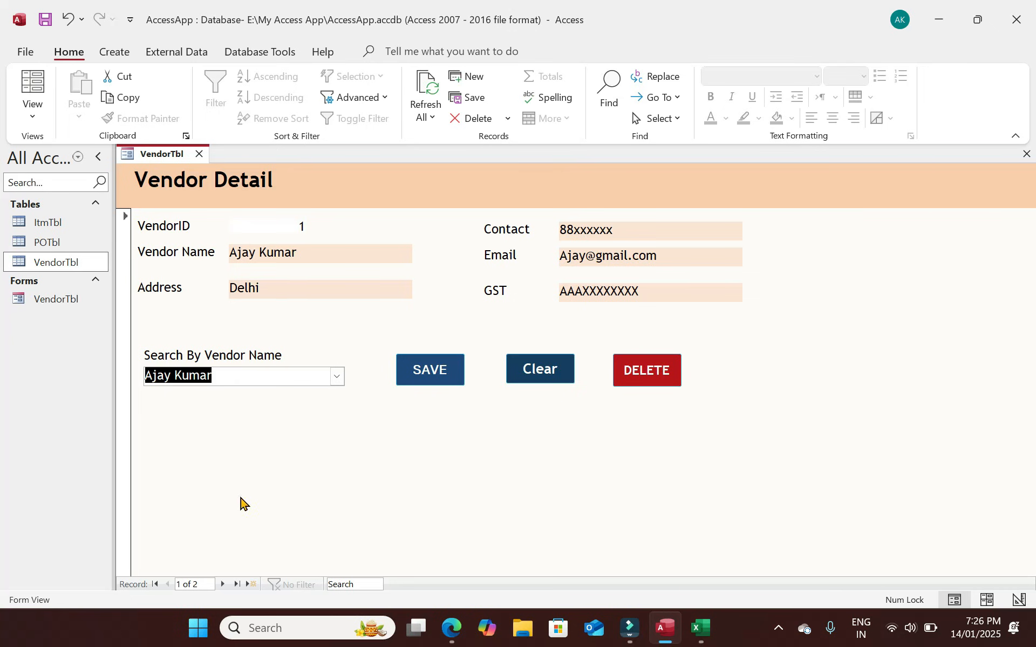
{"action": "left_click", "coordinate": [420, 86]}
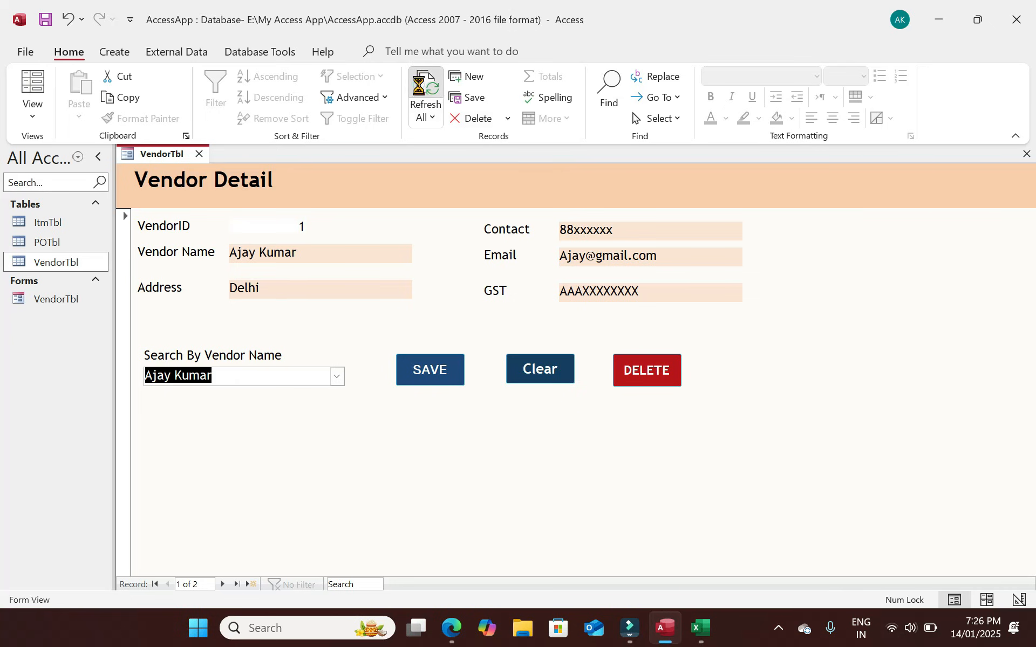
{"action": "left_click", "coordinate": [336, 377]}
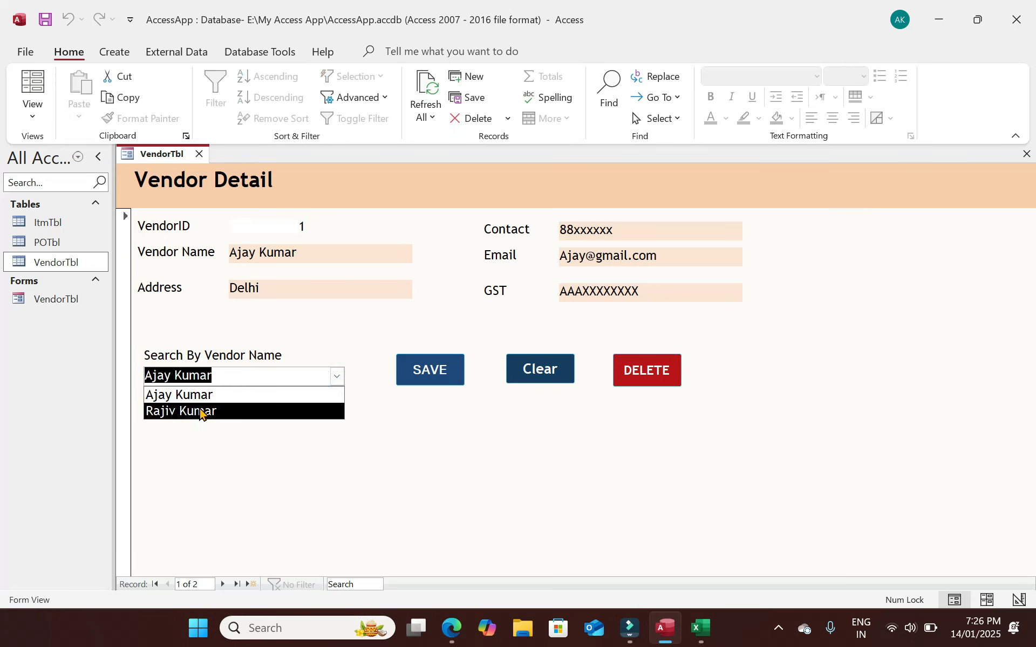
{"action": "left_click", "coordinate": [32, 110]}
{"action": "left_click", "coordinate": [88, 221]}
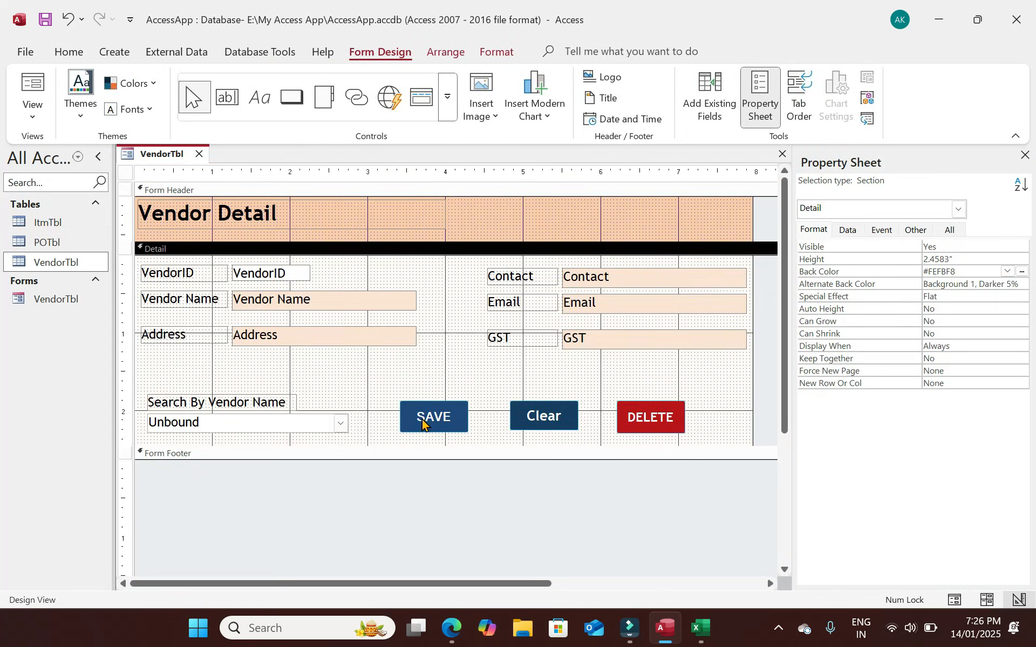
Append a Requery action to the SAVE button's On Click macro and save the macro.
{"action": "left_click", "coordinate": [421, 423]}
{"action": "left_click", "coordinate": [887, 231]}
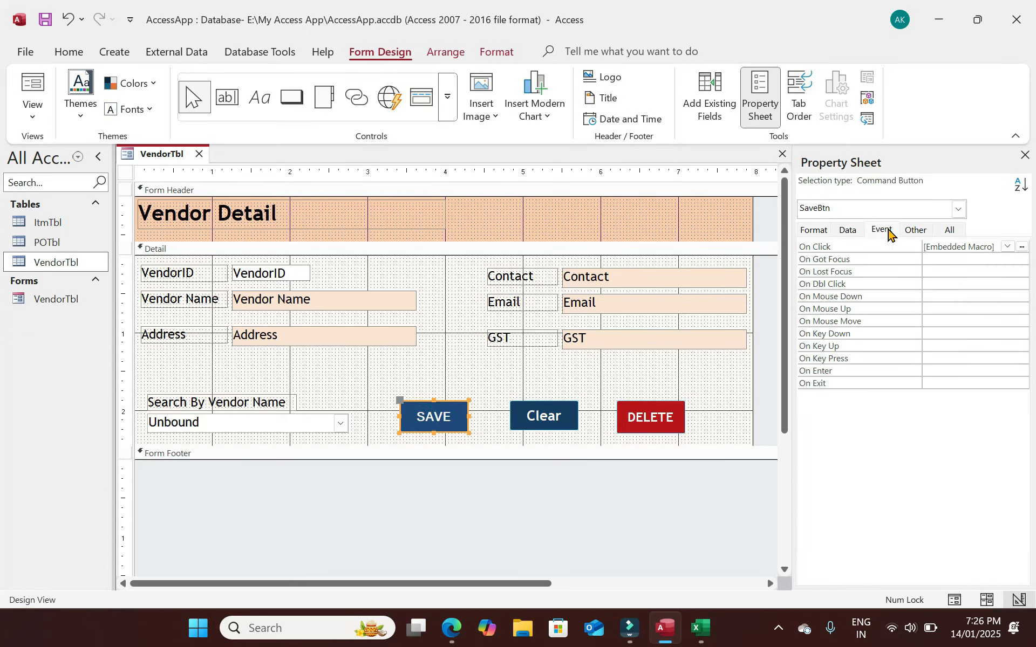
{"action": "left_click", "coordinate": [1021, 247]}
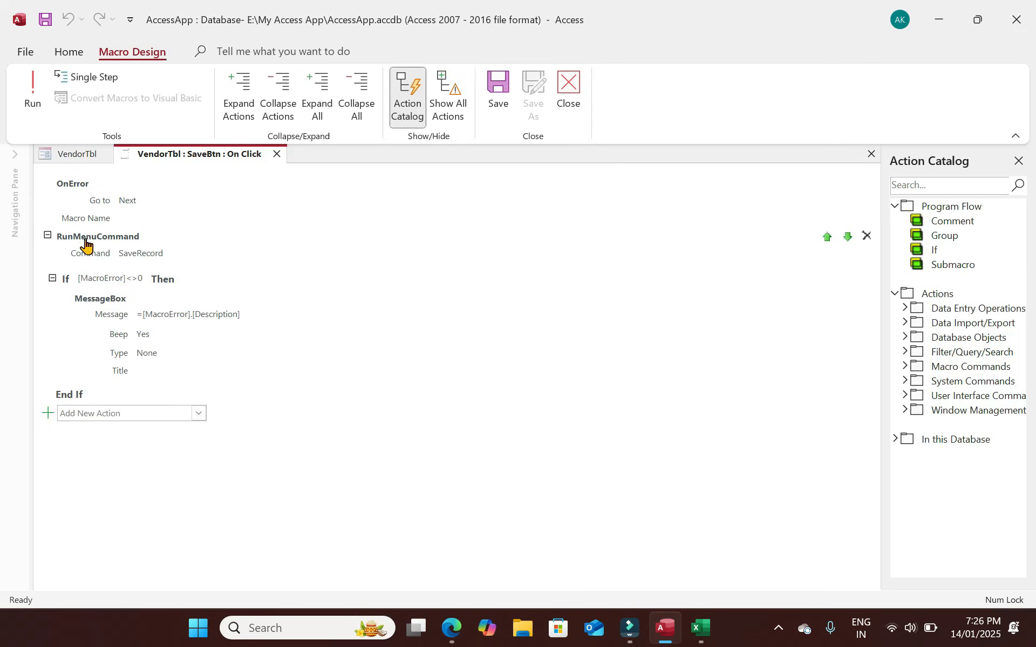
{"action": "left_click", "coordinate": [100, 414]}
{"action": "type", "text": "Requery"}
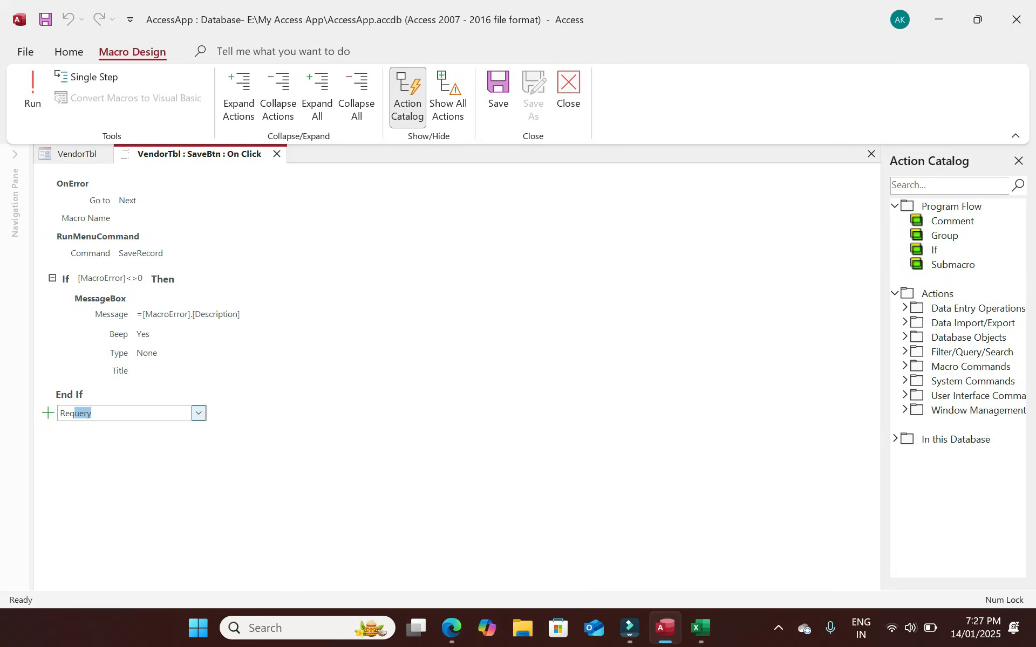
{"action": "key", "text": "Return"}
{"action": "left_click", "coordinate": [159, 427]}
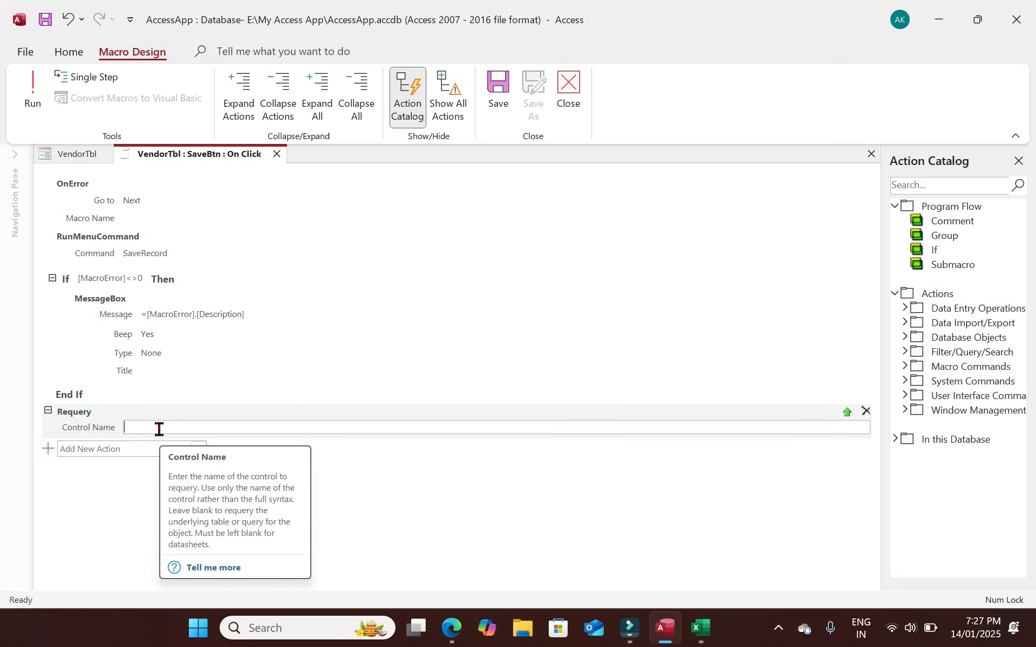
{"action": "left_click", "coordinate": [278, 154]}
{"action": "left_click", "coordinate": [541, 361]}
Rename the search combo box from Combo13 to TxtSearch.
{"action": "left_click", "coordinate": [250, 422]}
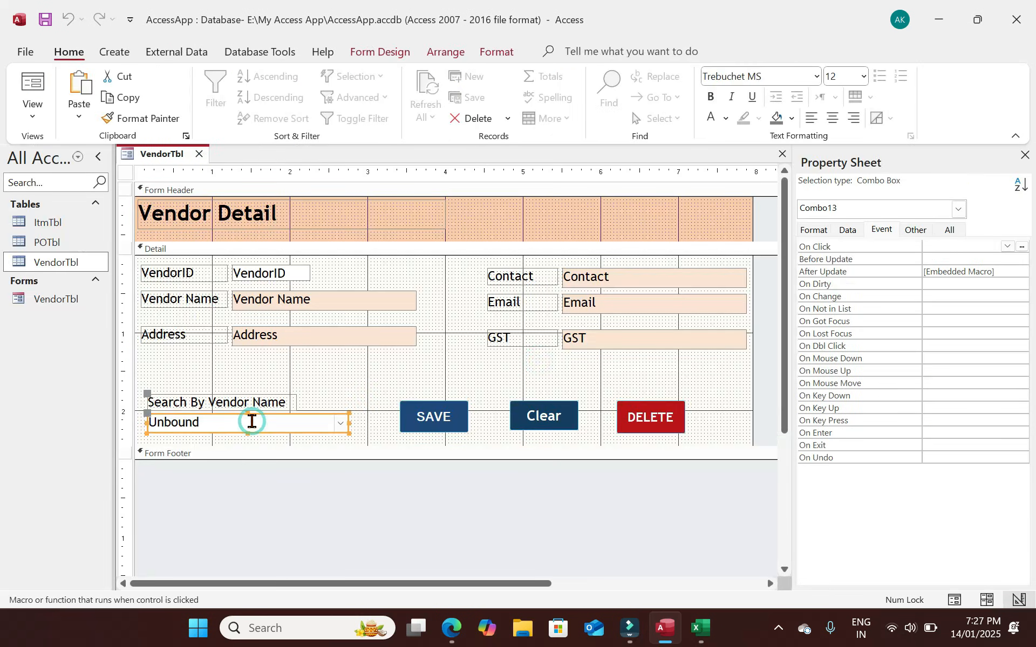
{"action": "left_click", "coordinate": [915, 231]}
{"action": "left_click_drag", "start_coordinate": [976, 247], "coordinate": [917, 249]}
{"action": "type", "text": "Searc"}
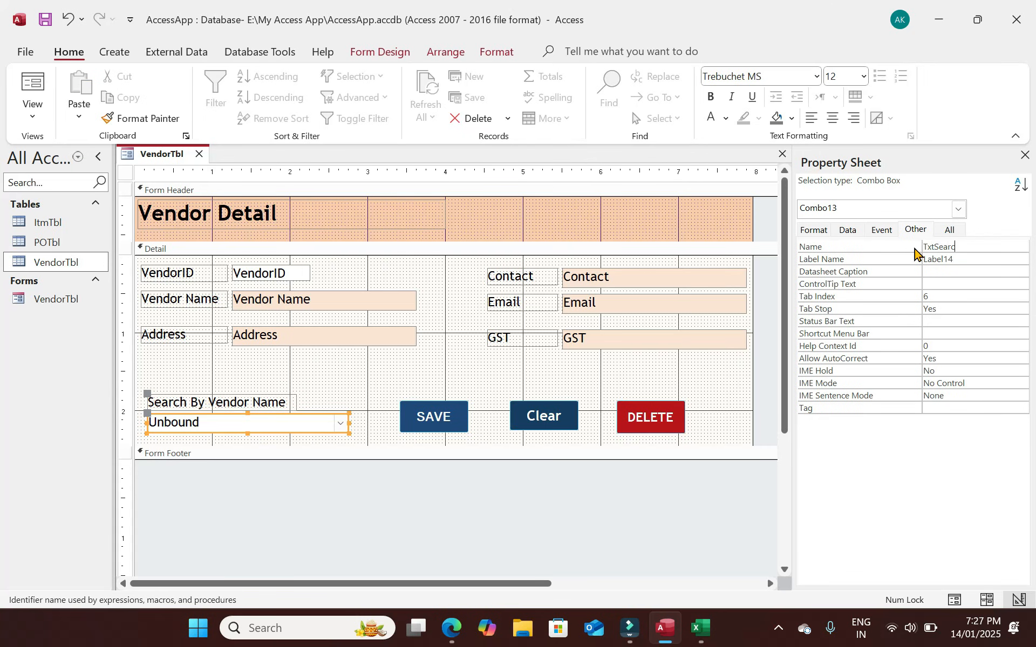
{"action": "key", "text": "Return"}
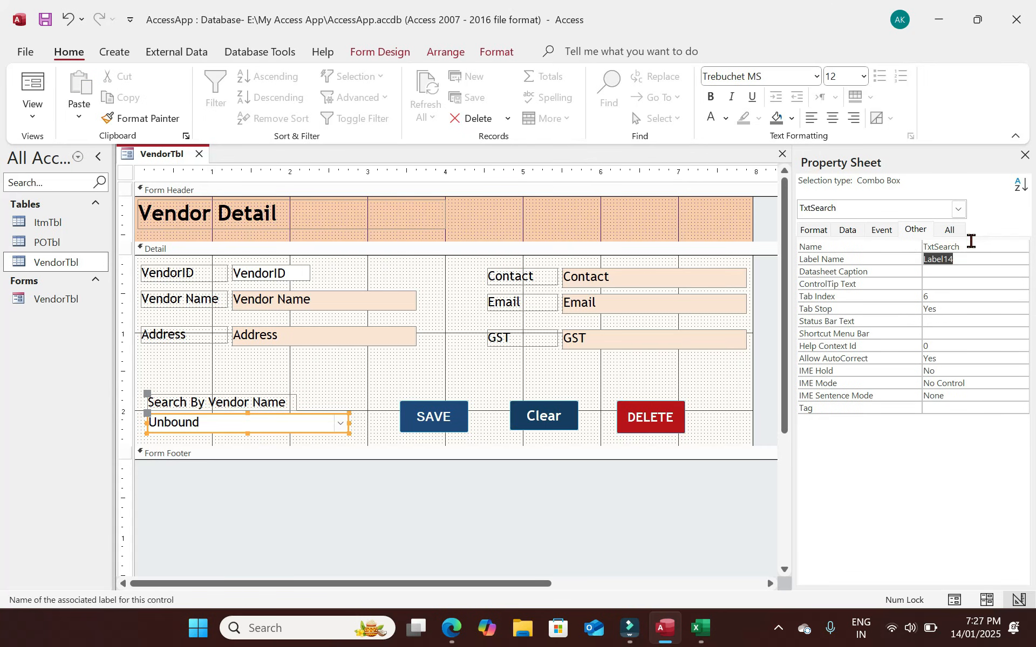
{"action": "left_click", "coordinate": [323, 389]}
Review the TxtSearch After Update macro that finds the chosen vendor, then close it.
{"action": "left_click", "coordinate": [254, 422]}
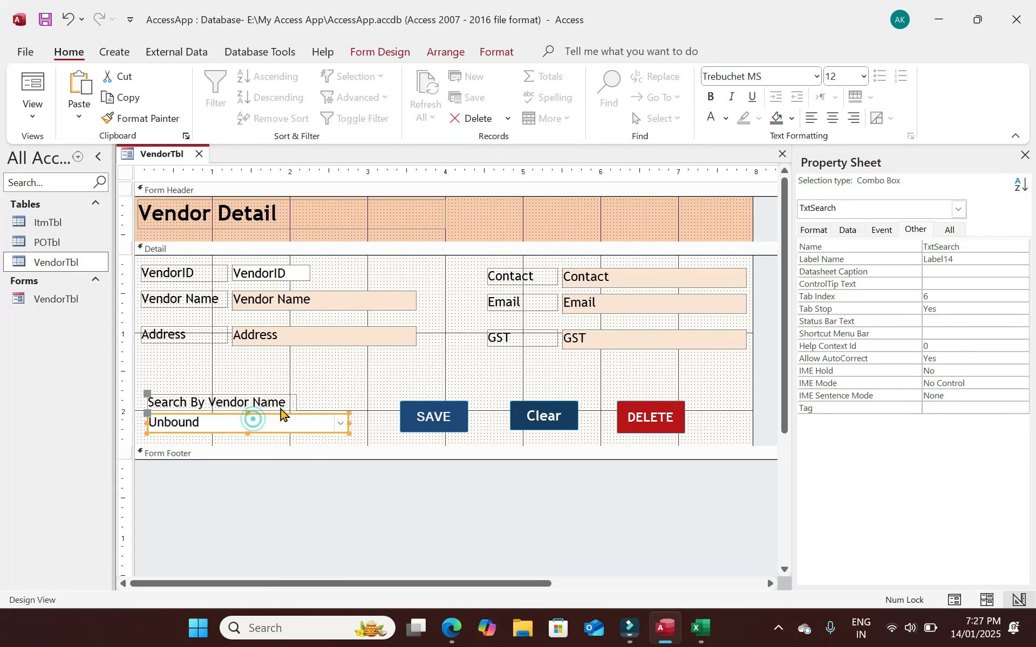
{"action": "left_click", "coordinate": [881, 230]}
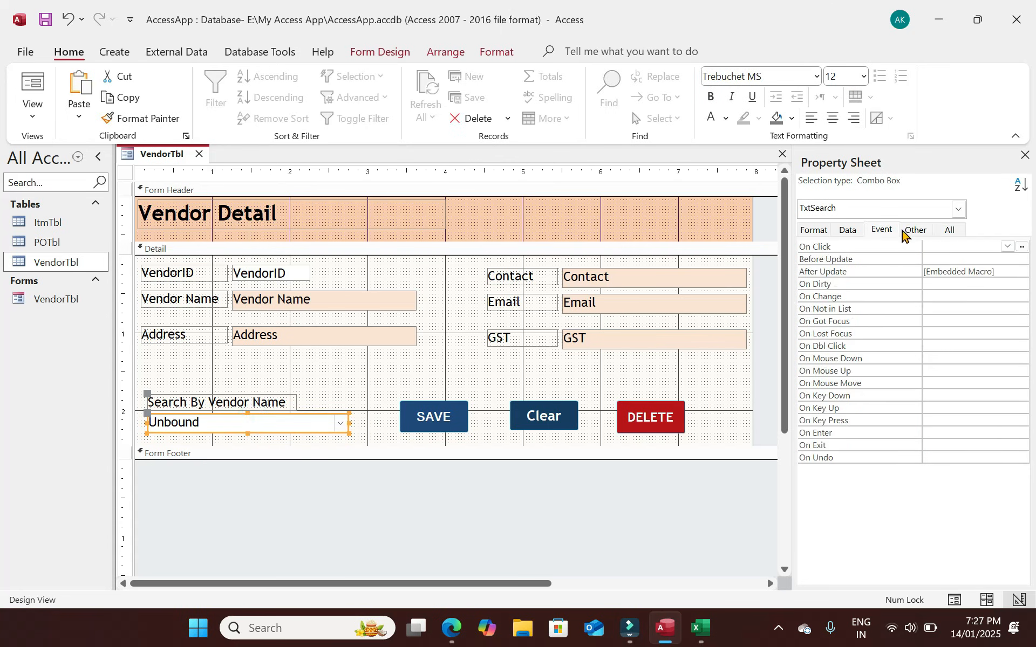
{"action": "left_click", "coordinate": [1021, 272]}
{"action": "left_click", "coordinate": [131, 273]}
{"action": "type", "text": "R"}
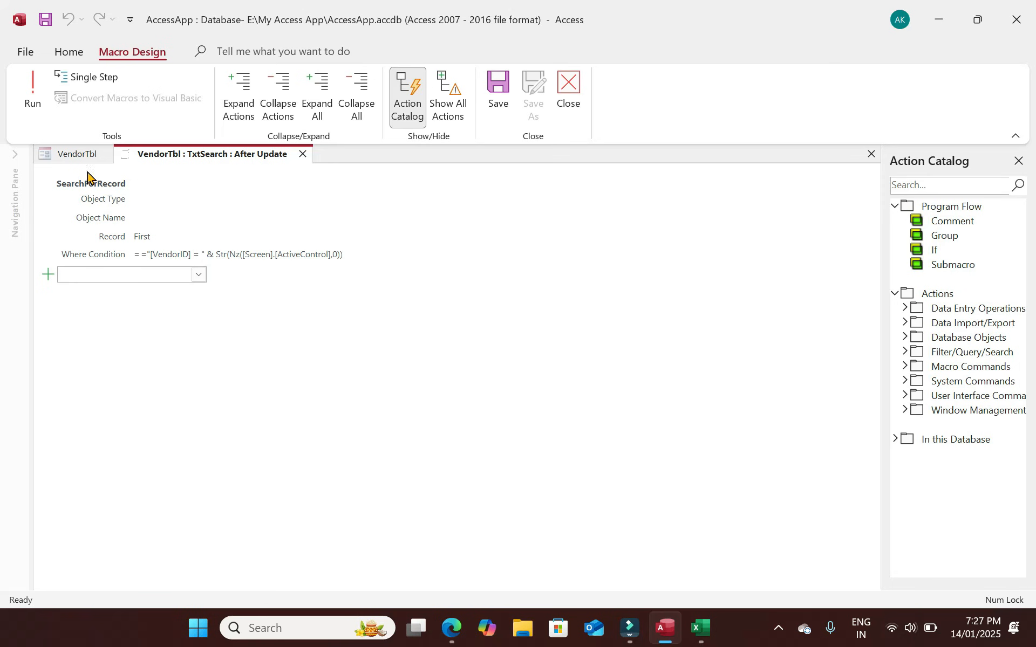
{"action": "left_click", "coordinate": [412, 406]}
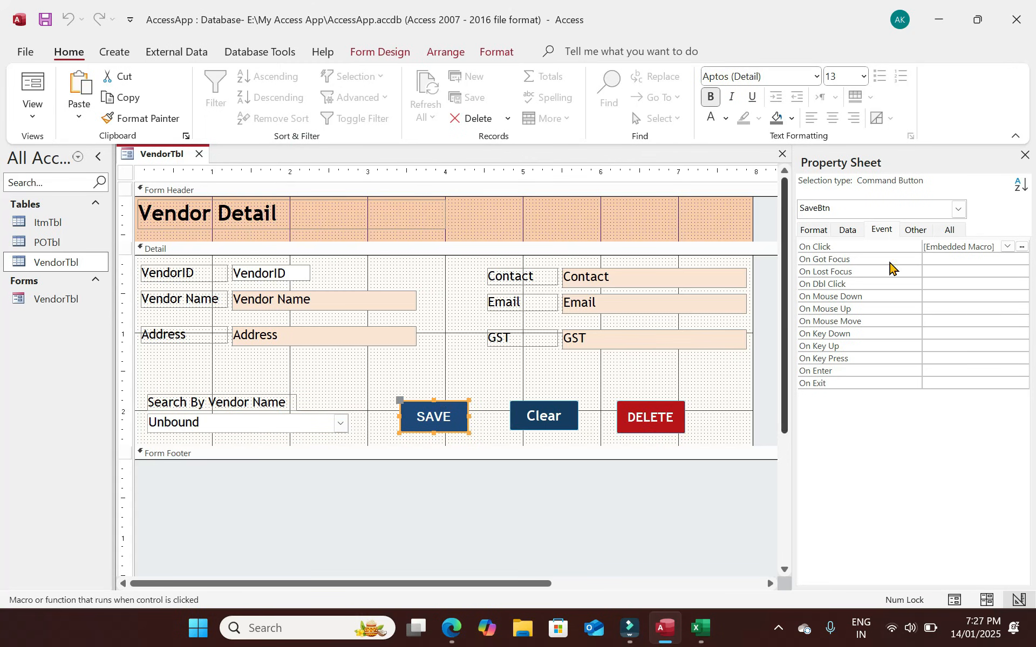
Add a Requery action for TxtSearch to the SaveBtn On Click macro.
{"action": "left_click", "coordinate": [1021, 247]}
{"action": "left_click", "coordinate": [135, 413]}
{"action": "type", "text": "Requery"}
{"action": "key", "text": "Return"}
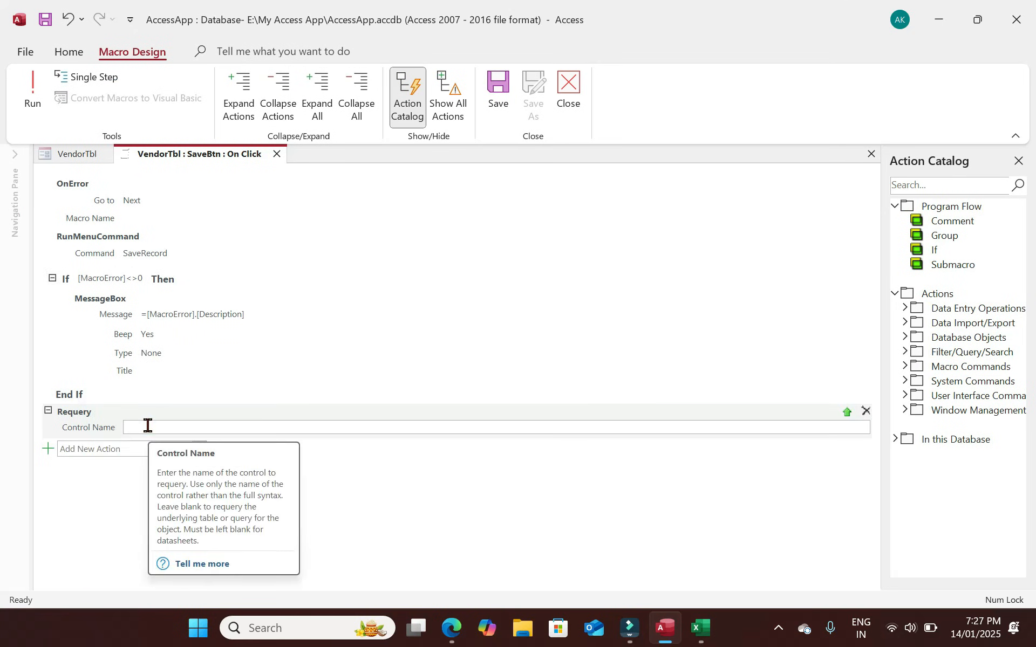
{"action": "type", "text": "txtse"}
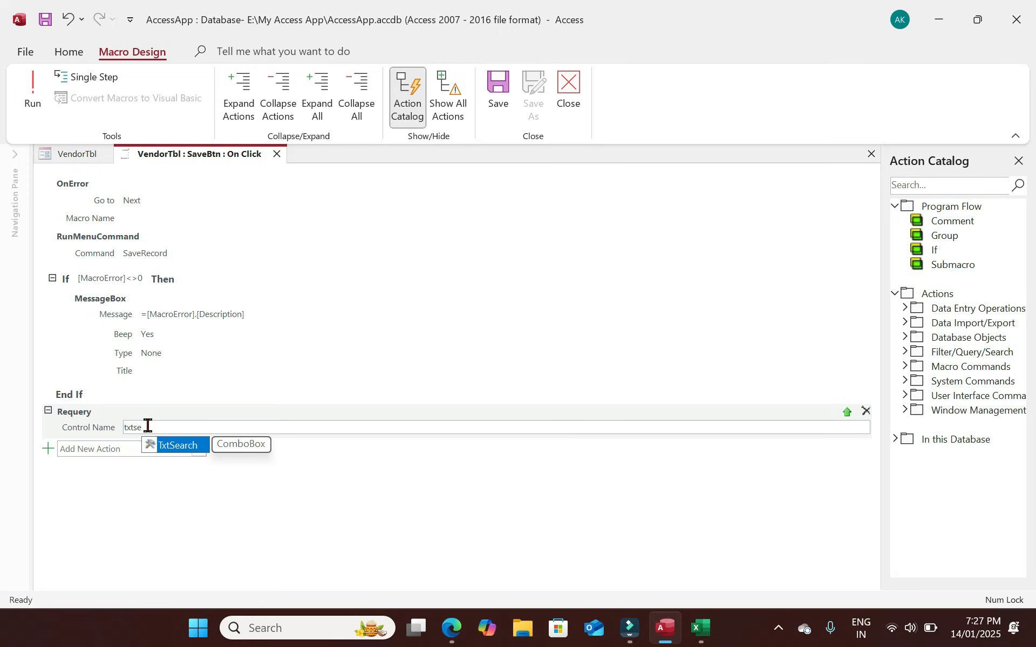
{"action": "left_click", "coordinate": [181, 446]}
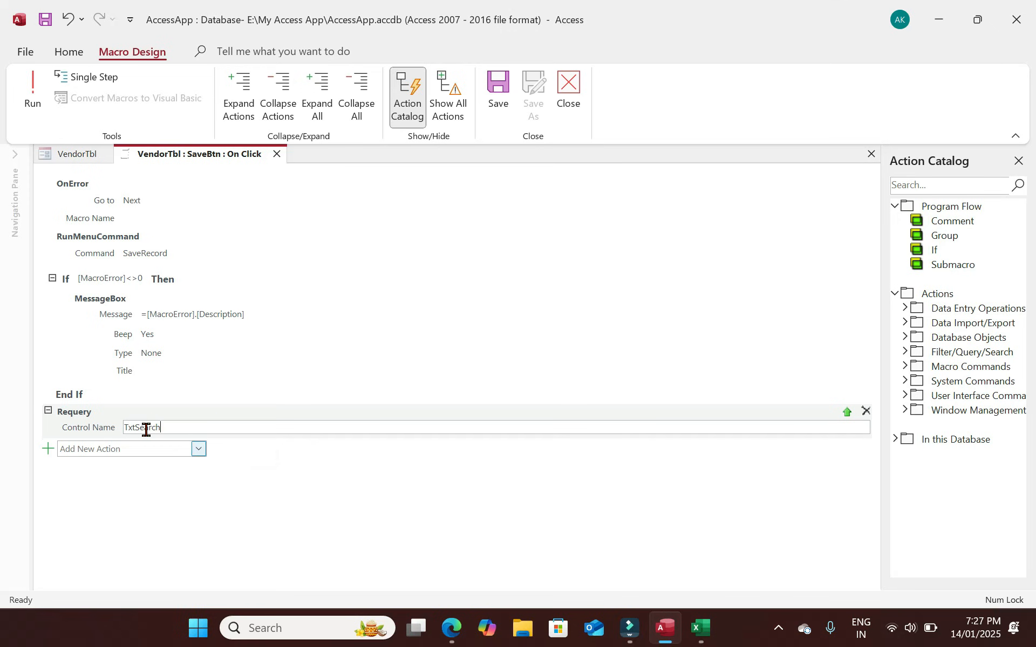
{"action": "left_click", "coordinate": [277, 154]}
Add a Requery action for TxtSearch to the DelBtn On Click macro.
{"action": "left_click", "coordinate": [642, 418]}
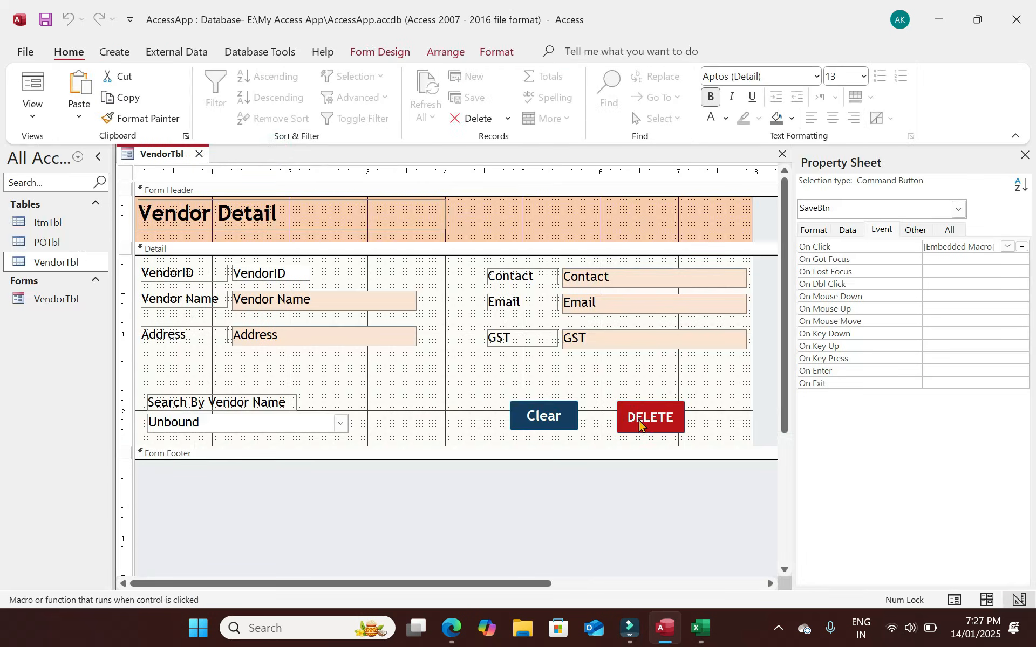
{"action": "left_click", "coordinate": [1021, 247]}
{"action": "scroll", "coordinate": [386, 459], "scroll_direction": "down", "scroll_amount": 3}
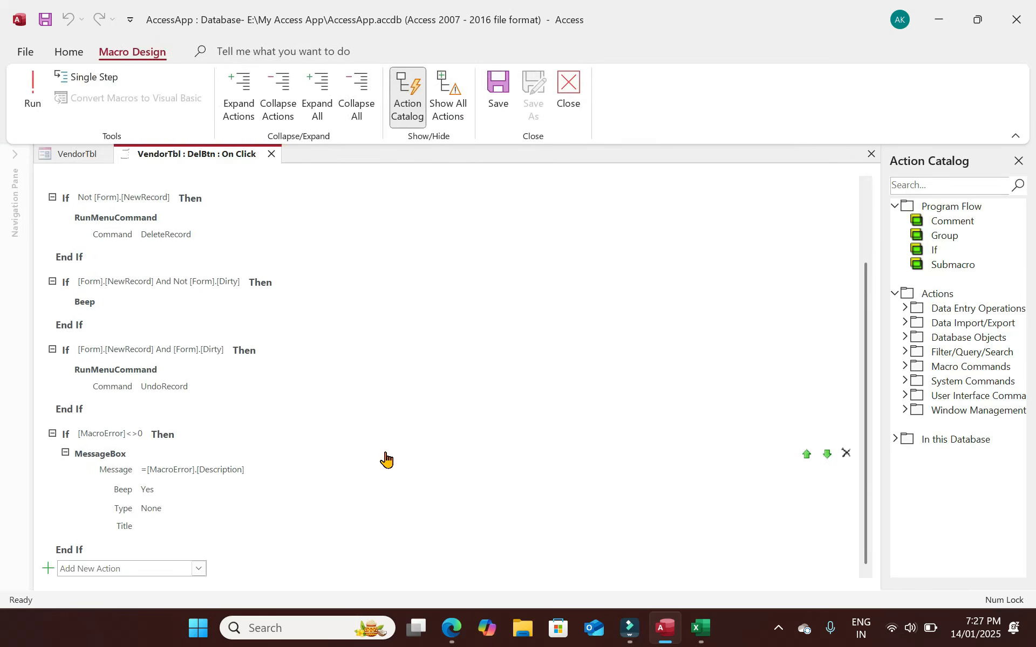
{"action": "left_click", "coordinate": [164, 564]}
{"action": "type", "text": "Requery"}
{"action": "key", "text": "Return"}
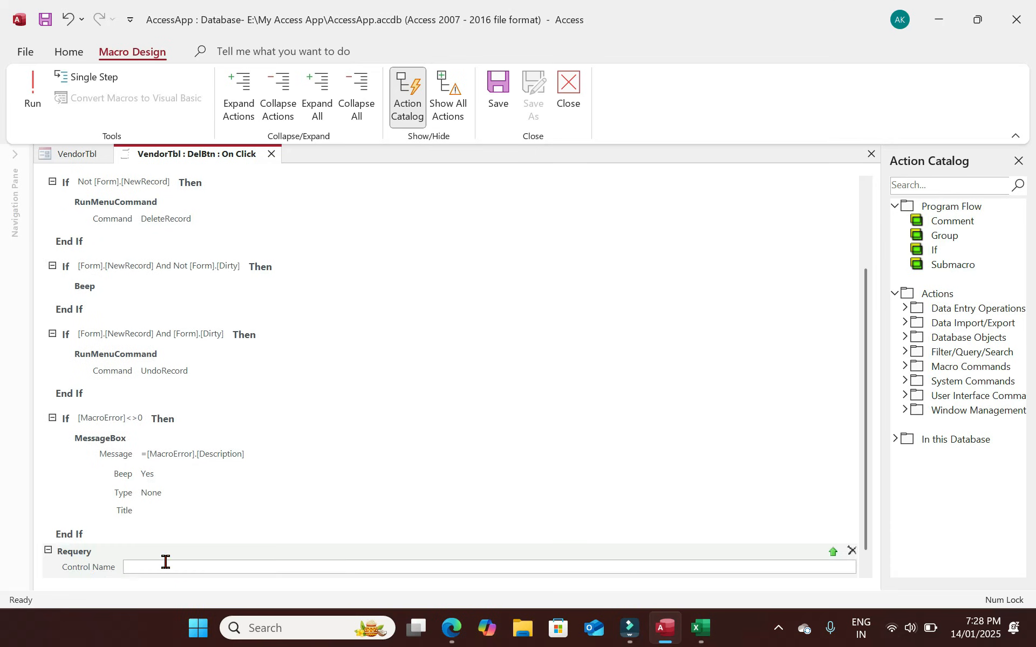
{"action": "type", "text": "txtsearch"}
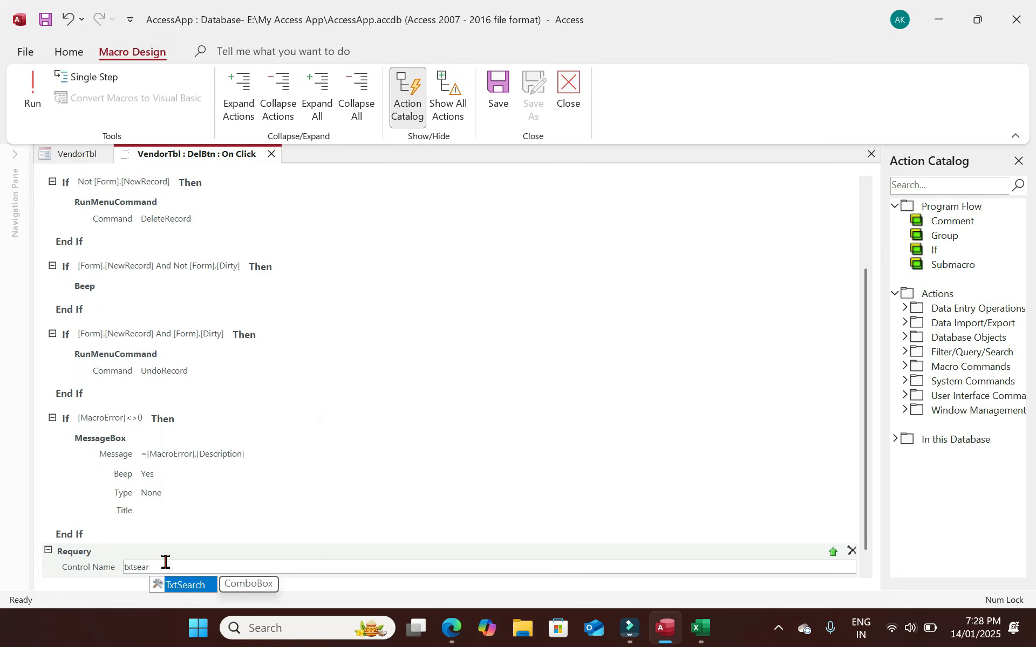
{"action": "left_click", "coordinate": [226, 494]}
{"action": "left_click", "coordinate": [30, 94]}
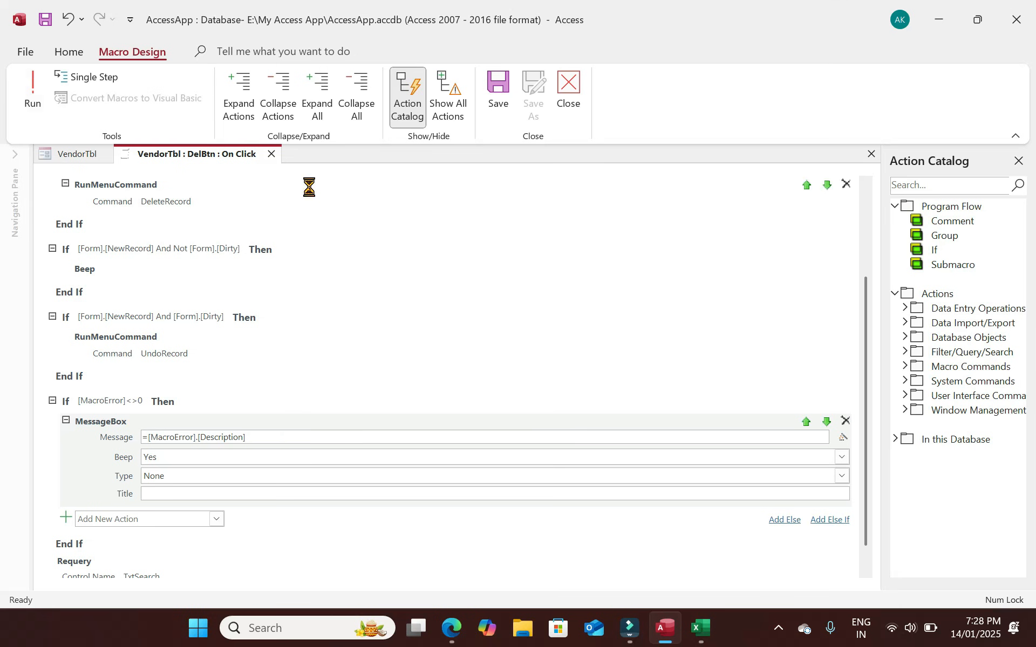
{"action": "left_click", "coordinate": [271, 155]}
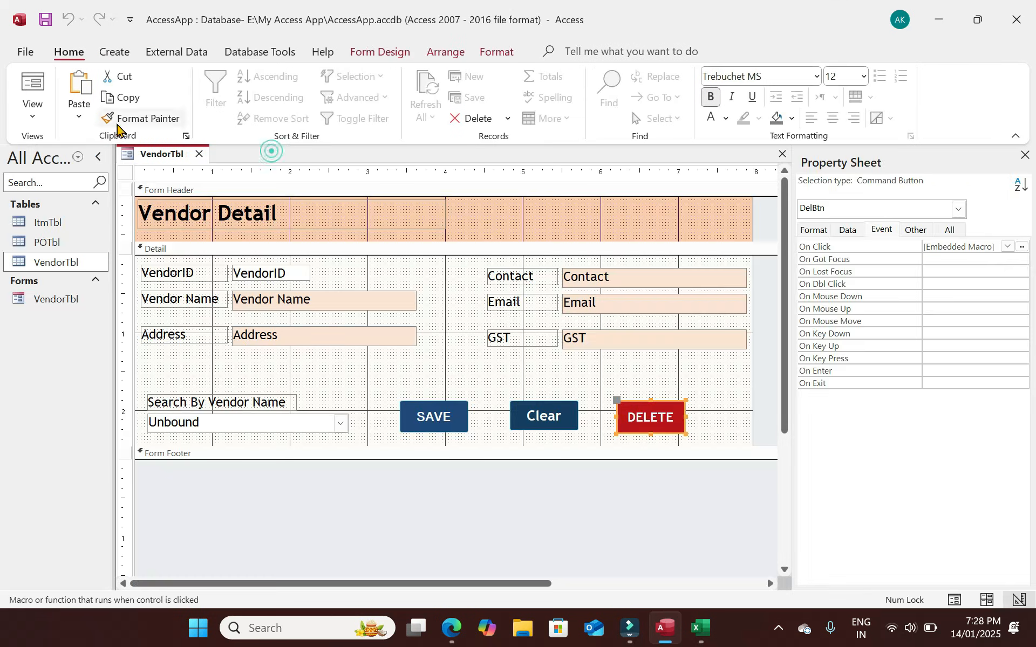
In Form View, clear the form and enter and save a third vendor.
{"action": "left_click", "coordinate": [34, 81]}
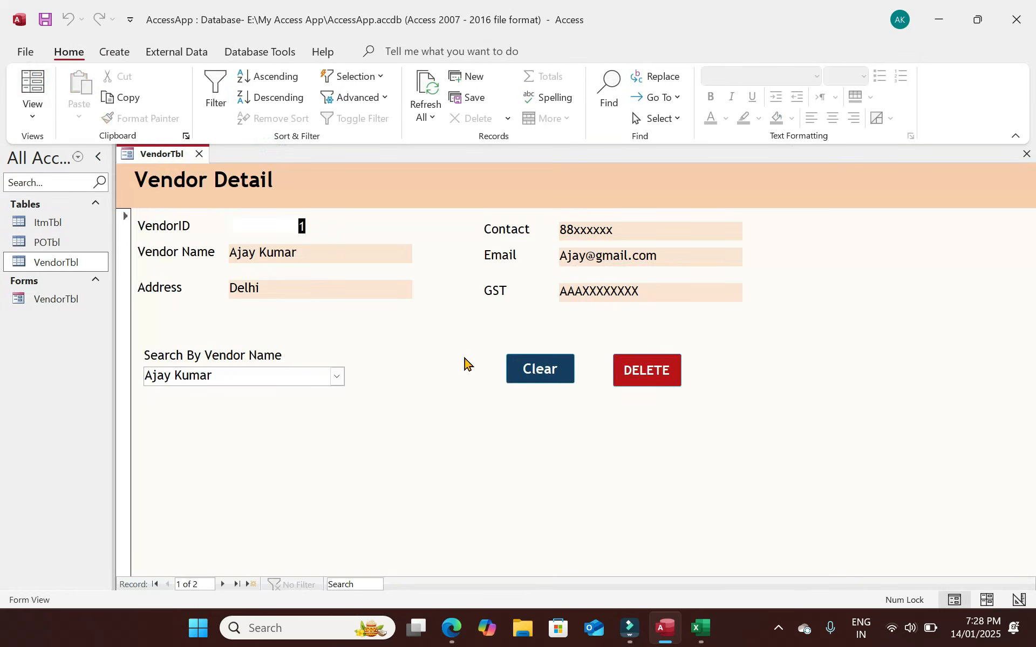
{"action": "left_click", "coordinate": [538, 363]}
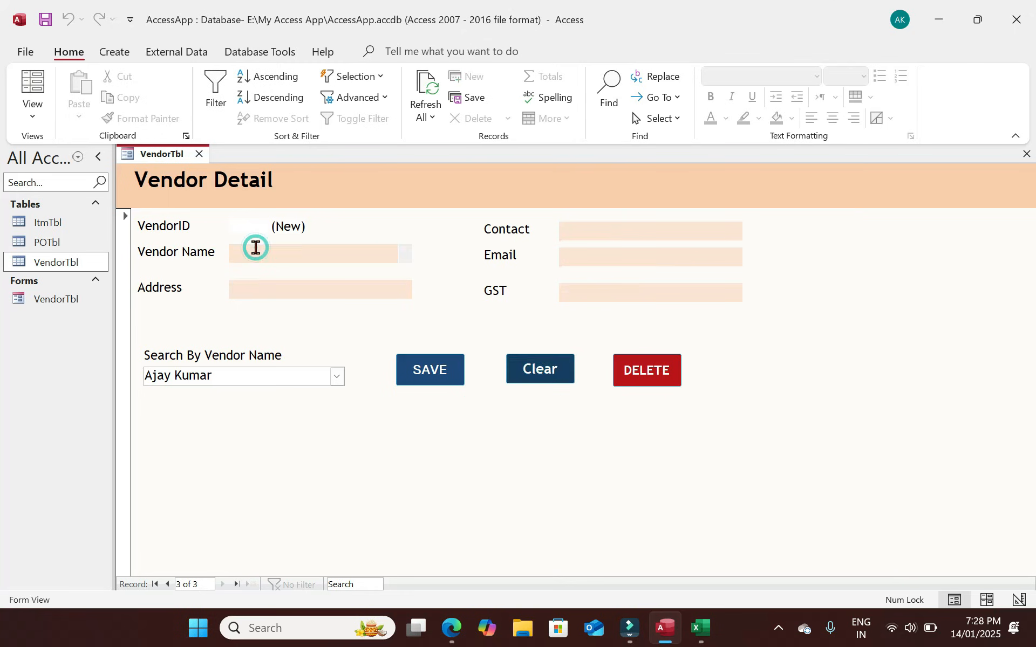
{"action": "left_click", "coordinate": [337, 377]}
{"action": "left_click", "coordinate": [336, 376]}
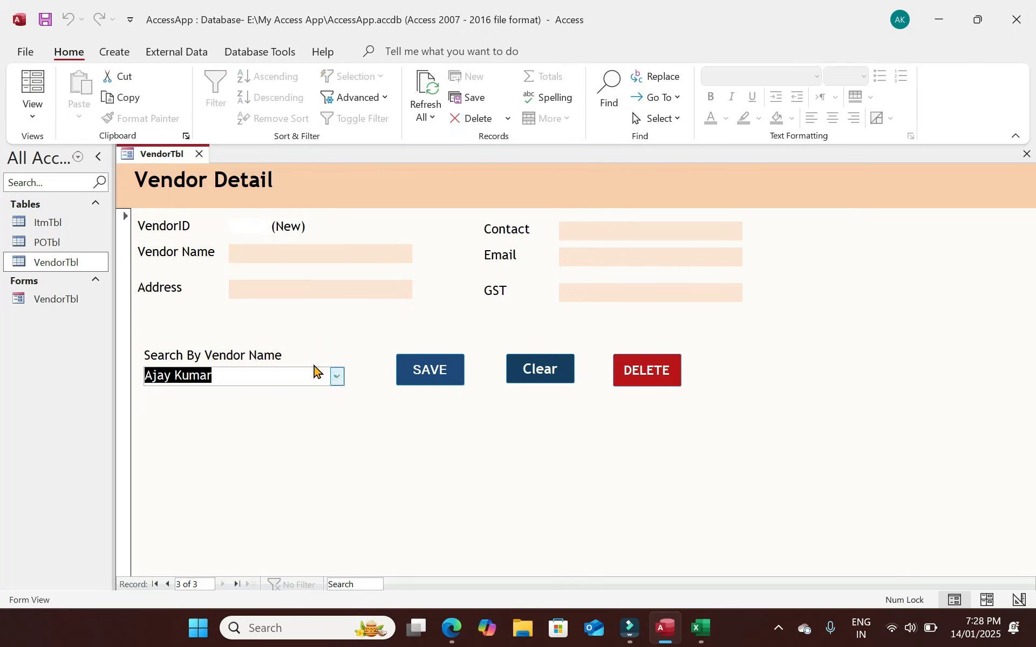
{"action": "left_click", "coordinate": [256, 252]}
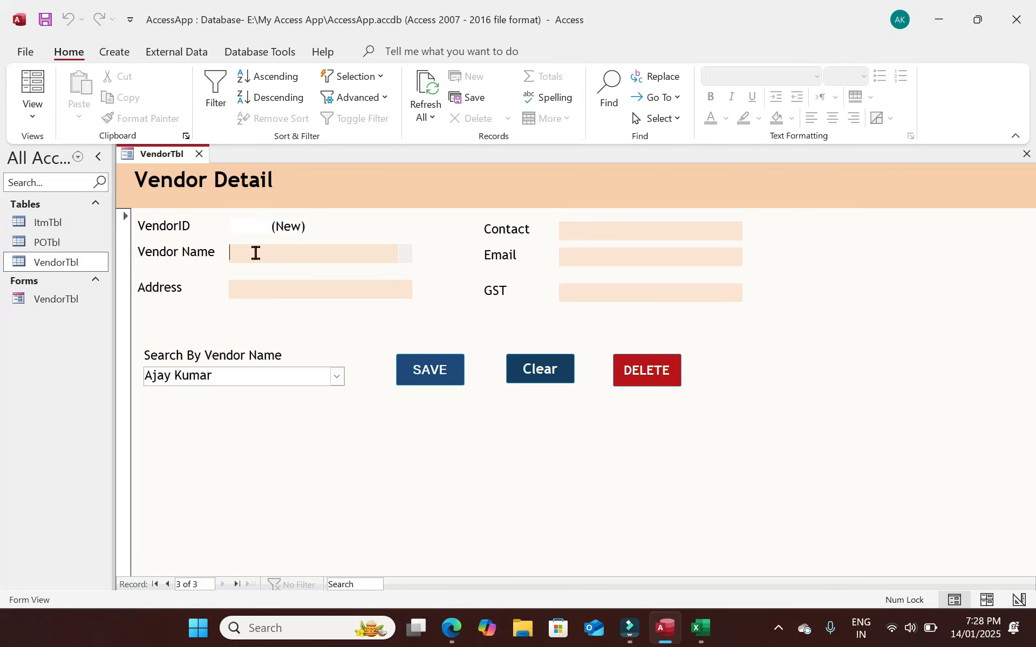
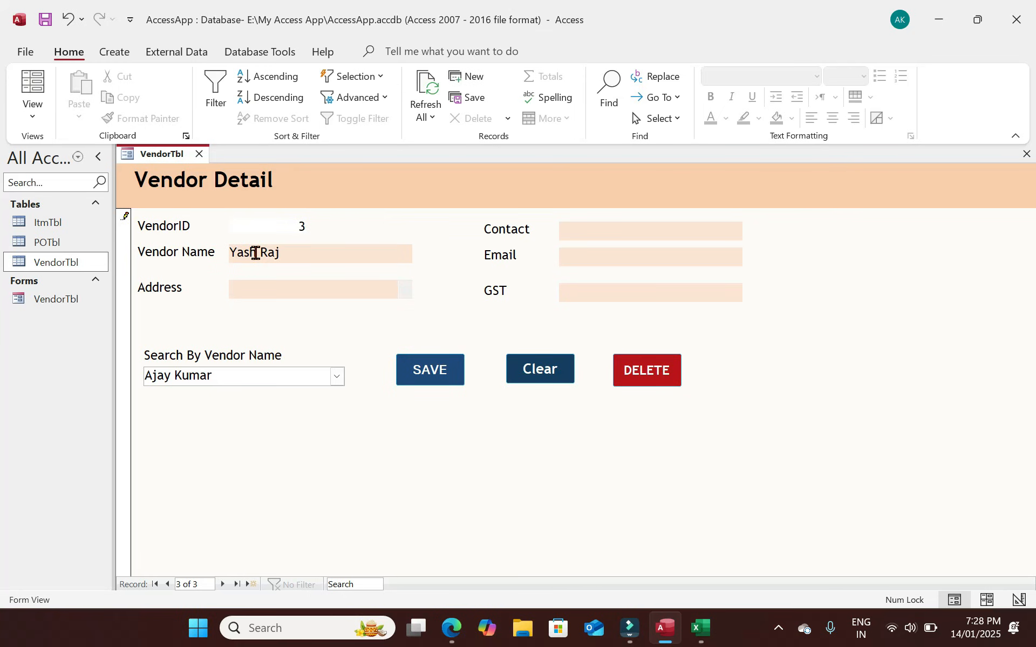
{"action": "type", "text": "Madhya Pradesh"}
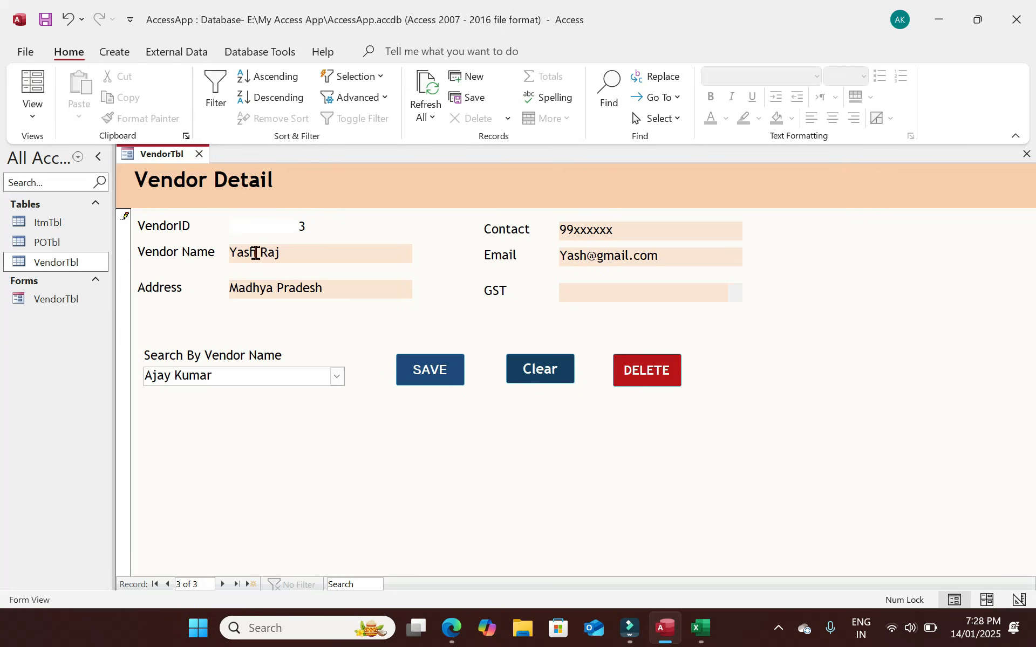
{"action": "type", "text": "BXXXXXX"}
{"action": "left_click", "coordinate": [445, 372]}
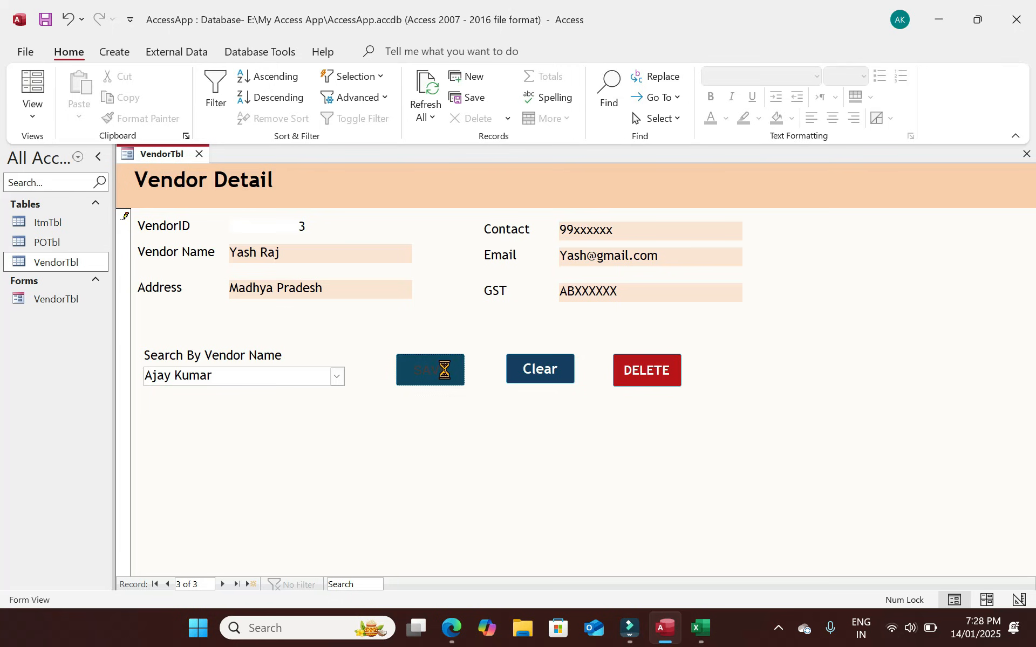
Confirm the new vendor appears in the search list, then return to Design View.
{"action": "left_click", "coordinate": [337, 378]}
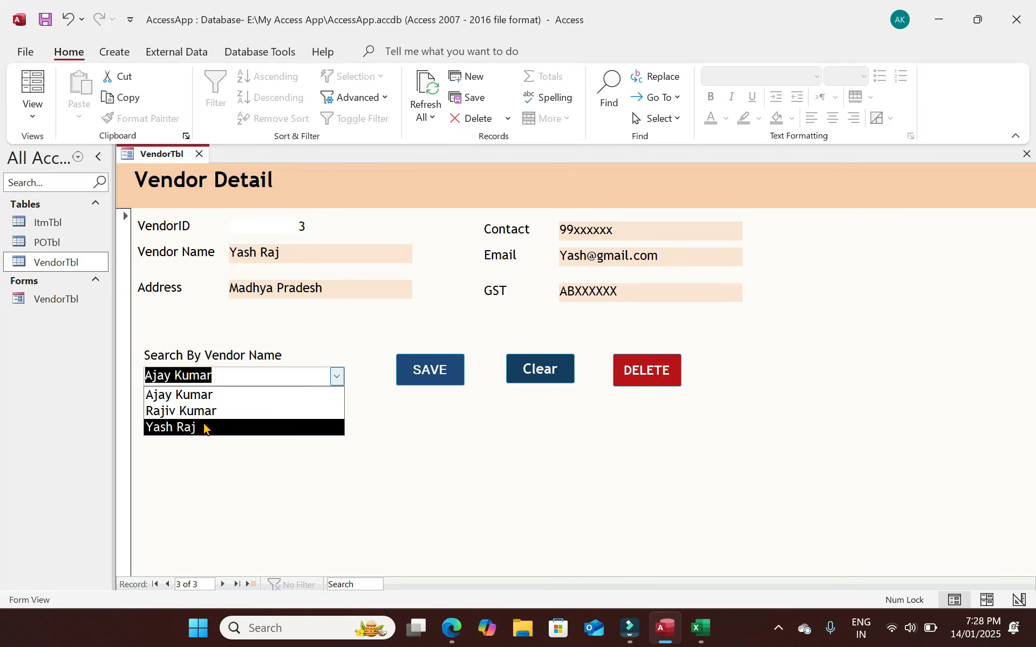
{"action": "left_click", "coordinate": [447, 455]}
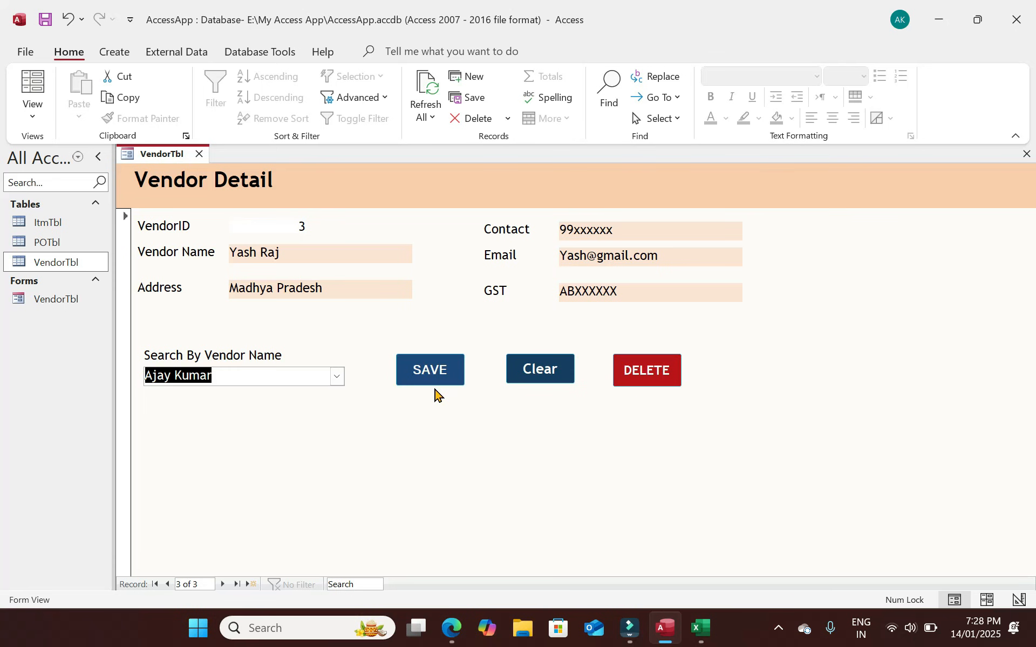
{"action": "left_click", "coordinate": [32, 110]}
{"action": "left_click", "coordinate": [66, 212]}
{"action": "left_click", "coordinate": [450, 292]}
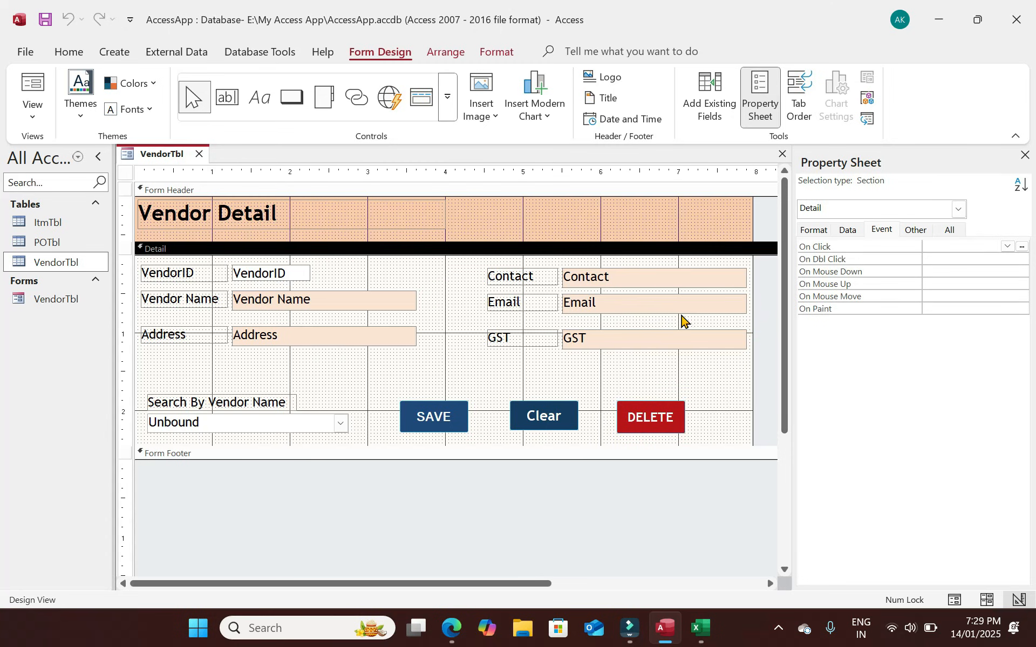
Set the VendorTbl form's Pop Up property to Yes and run it in Form View.
{"action": "left_click", "coordinate": [766, 328]}
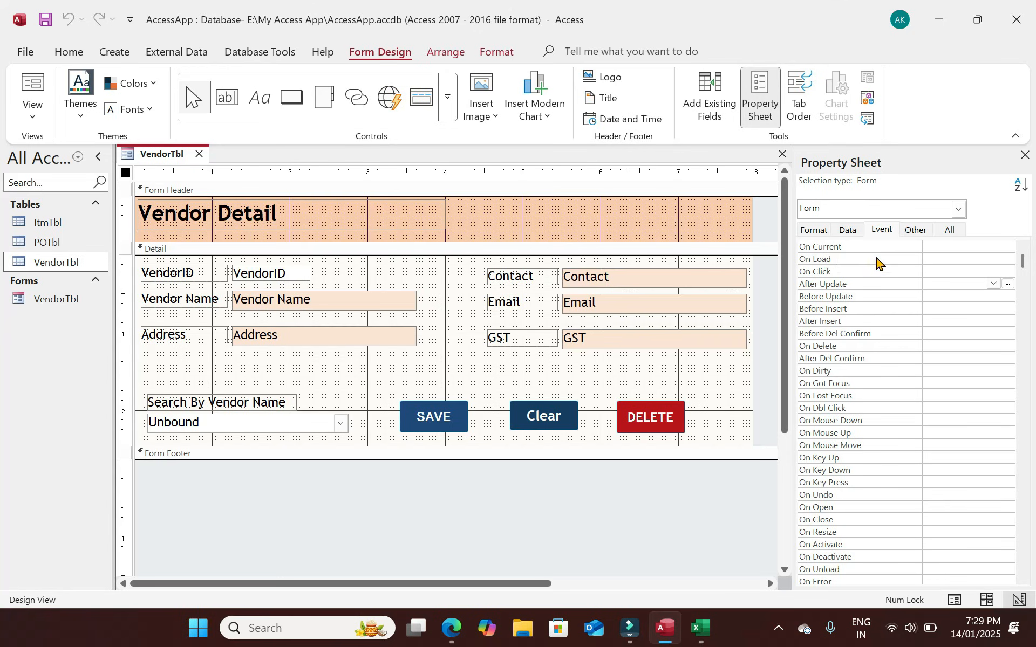
{"action": "left_click", "coordinate": [916, 229]}
{"action": "left_click", "coordinate": [1020, 246]}
{"action": "left_click", "coordinate": [1021, 247]}
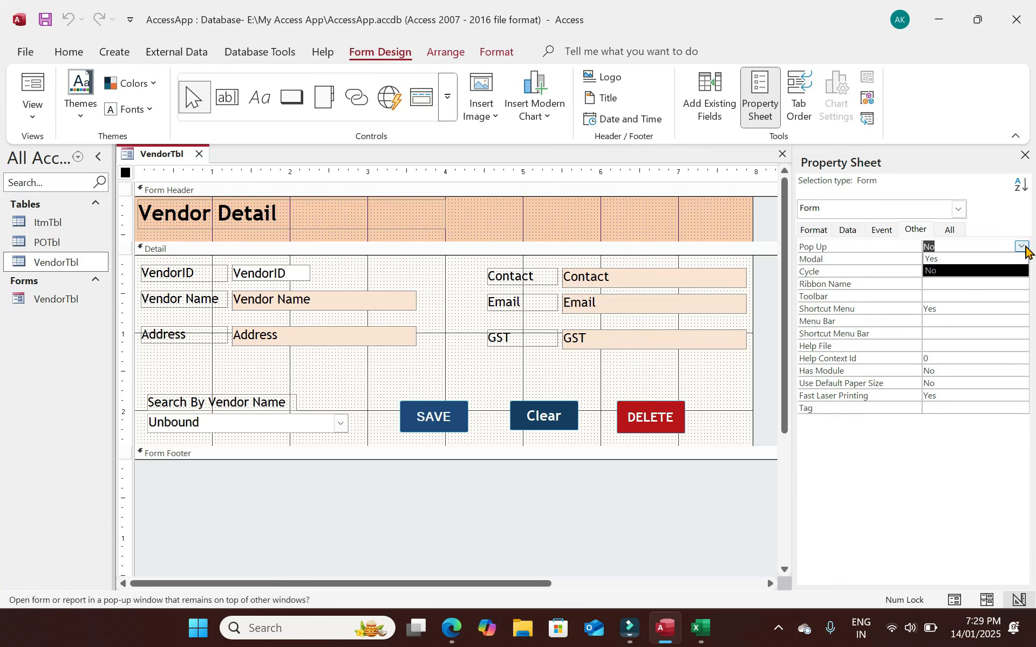
{"action": "left_click", "coordinate": [944, 263]}
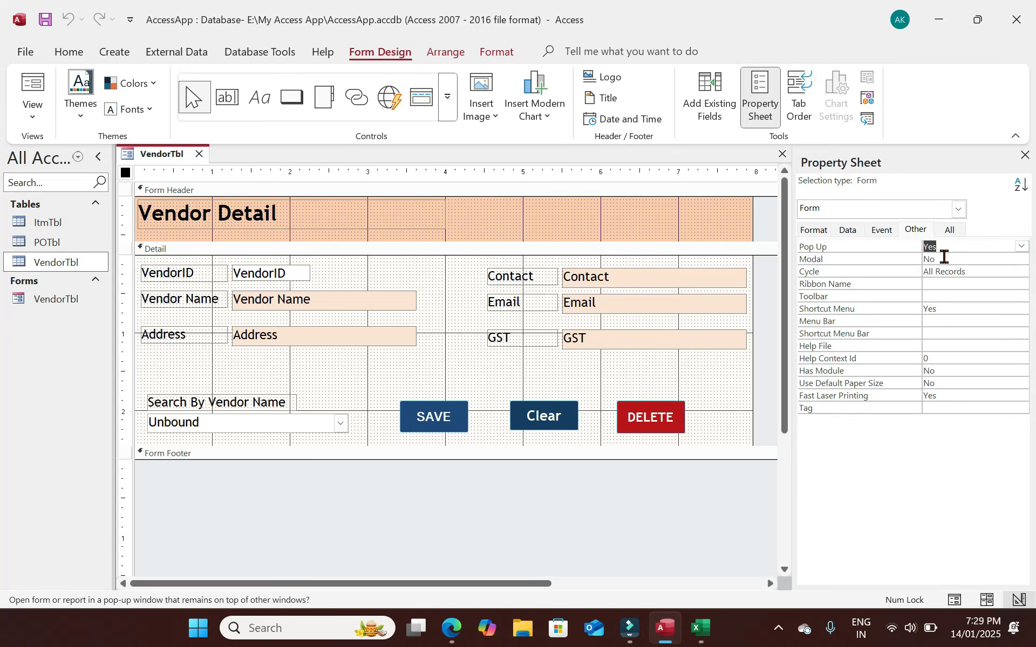
{"action": "left_click", "coordinate": [1028, 259]}
{"action": "left_click", "coordinate": [374, 206]}
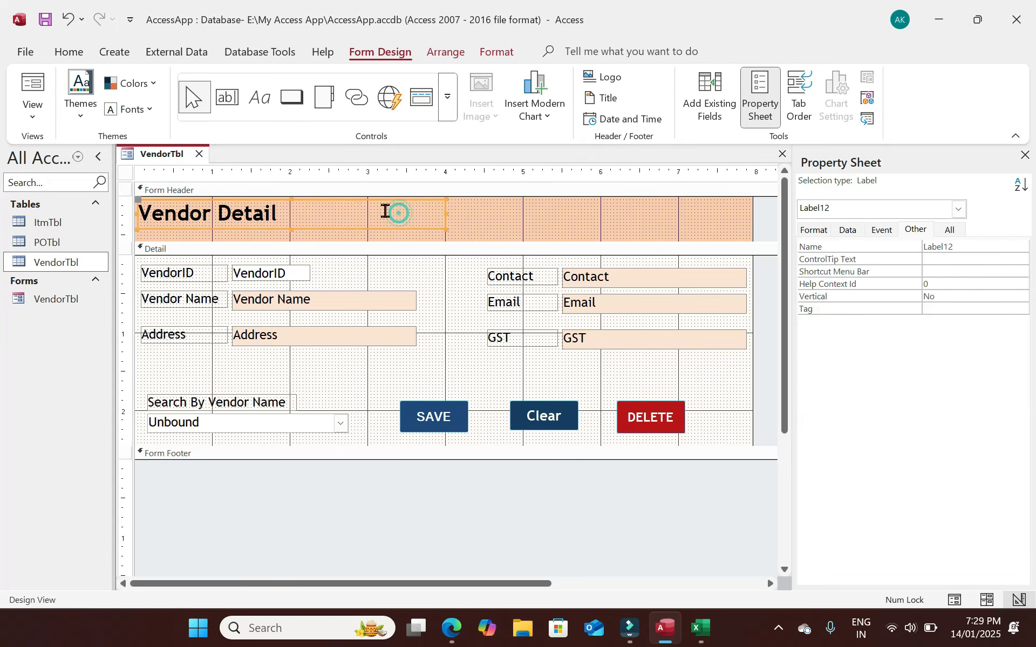
{"action": "left_click", "coordinate": [33, 74]}
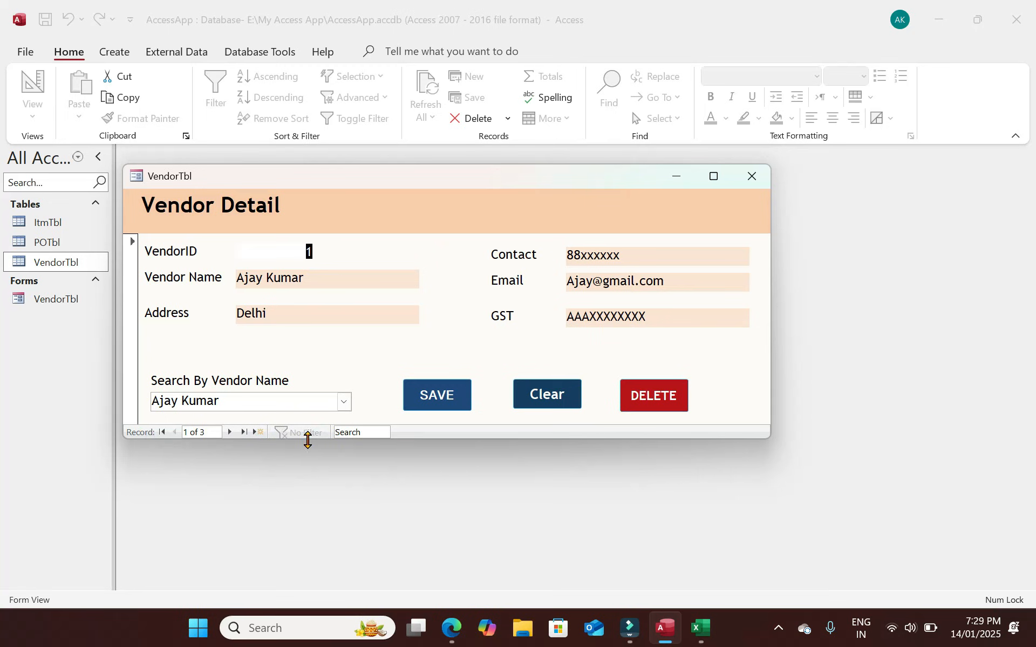
Browse to the next, new and previous vendor records, then close the form, saving its design.
{"action": "left_click", "coordinate": [230, 435]}
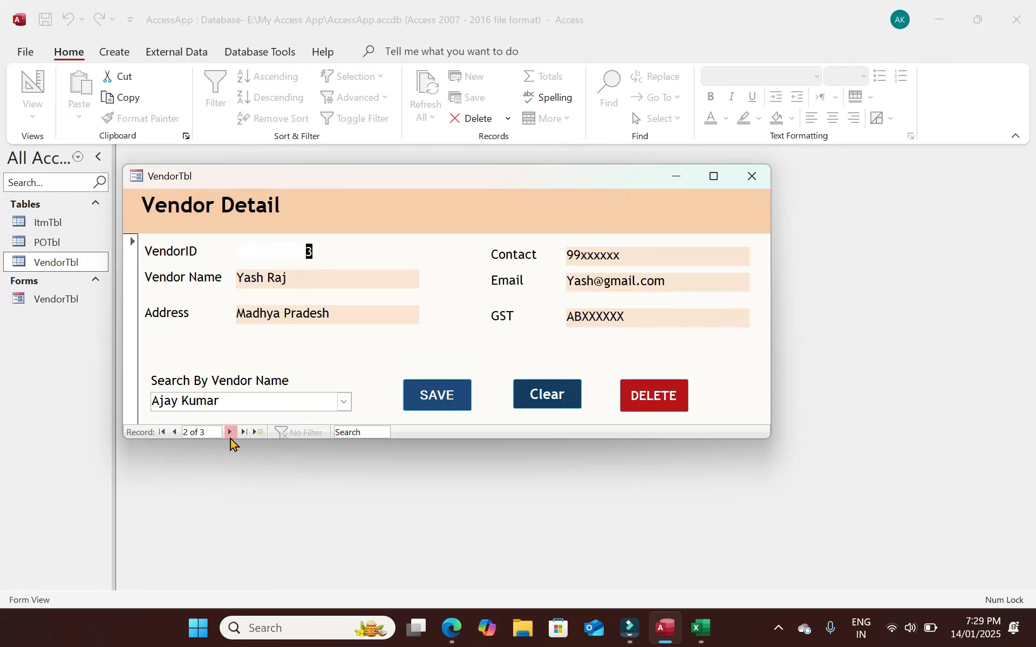
{"action": "left_click", "coordinate": [230, 435]}
{"action": "left_click", "coordinate": [174, 435]}
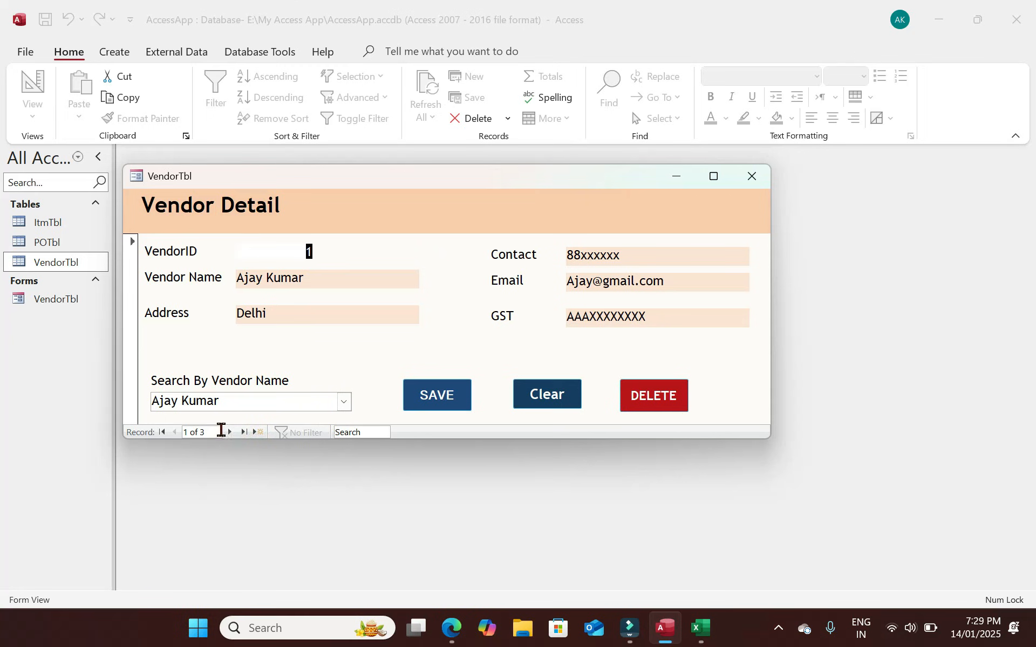
{"action": "left_click", "coordinate": [133, 252]}
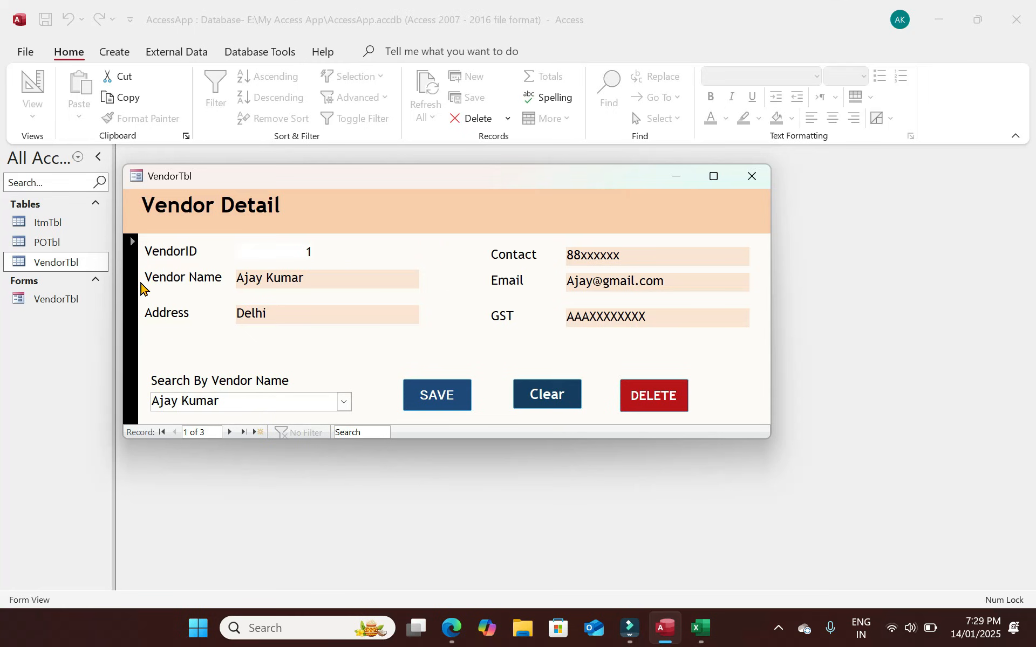
{"action": "left_click", "coordinate": [749, 175]}
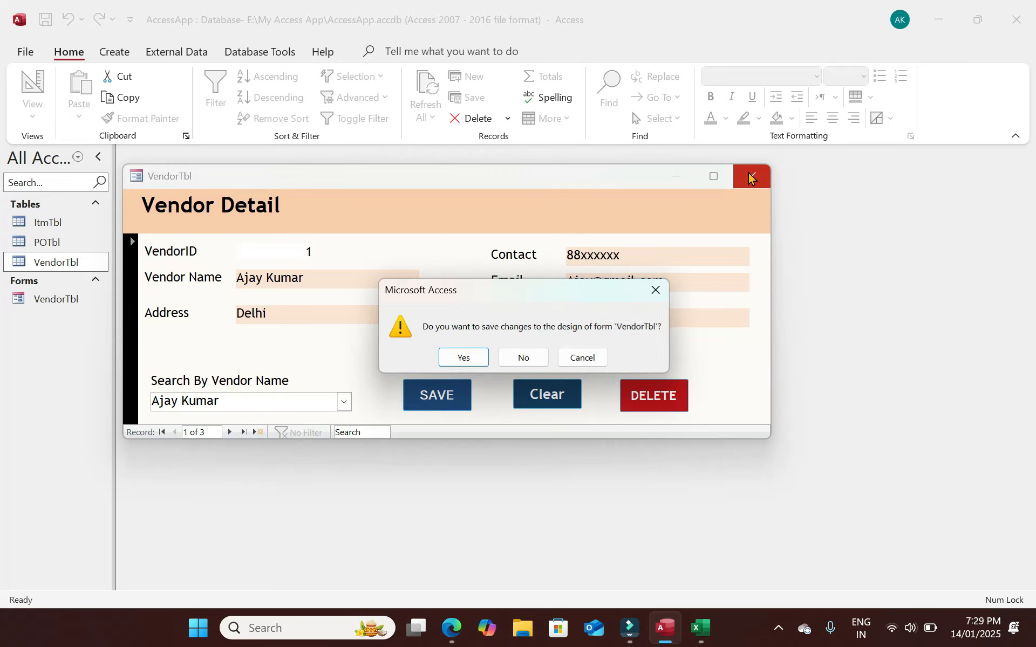
{"action": "left_click", "coordinate": [462, 353]}
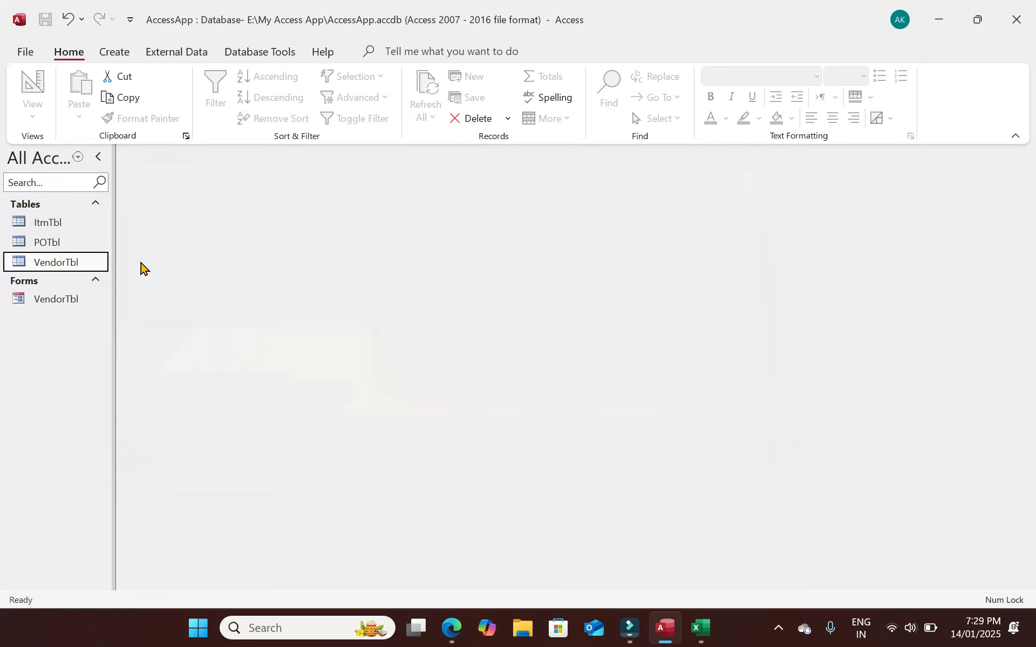
Open VendorTbl in Design View and show the whole form's Format properties.
{"action": "left_click", "coordinate": [61, 299]}
{"action": "right_click", "coordinate": [60, 300]}
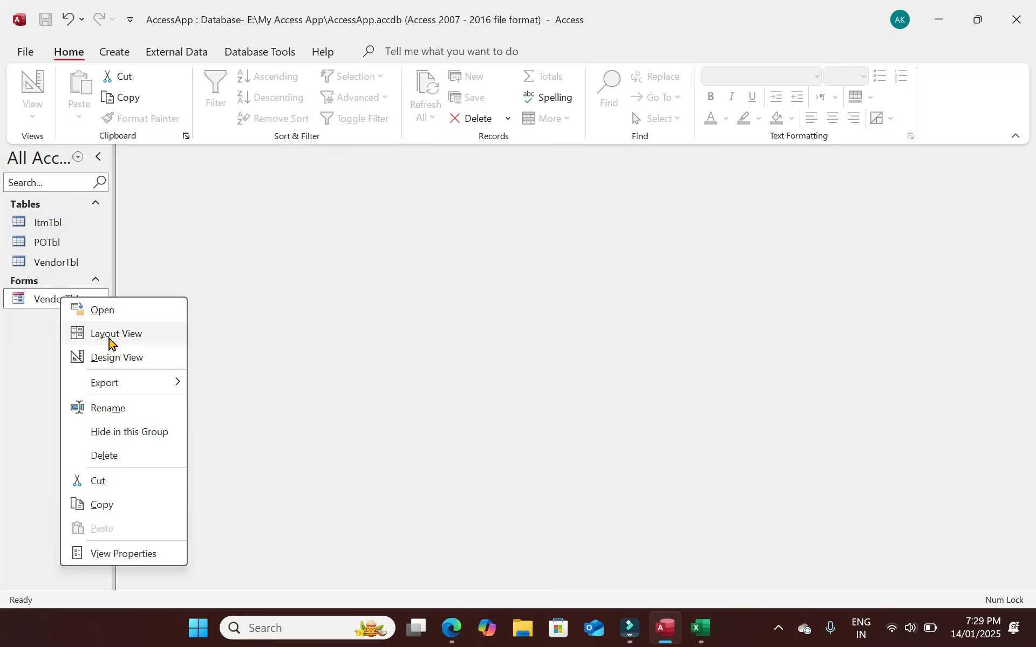
{"action": "left_click", "coordinate": [129, 357]}
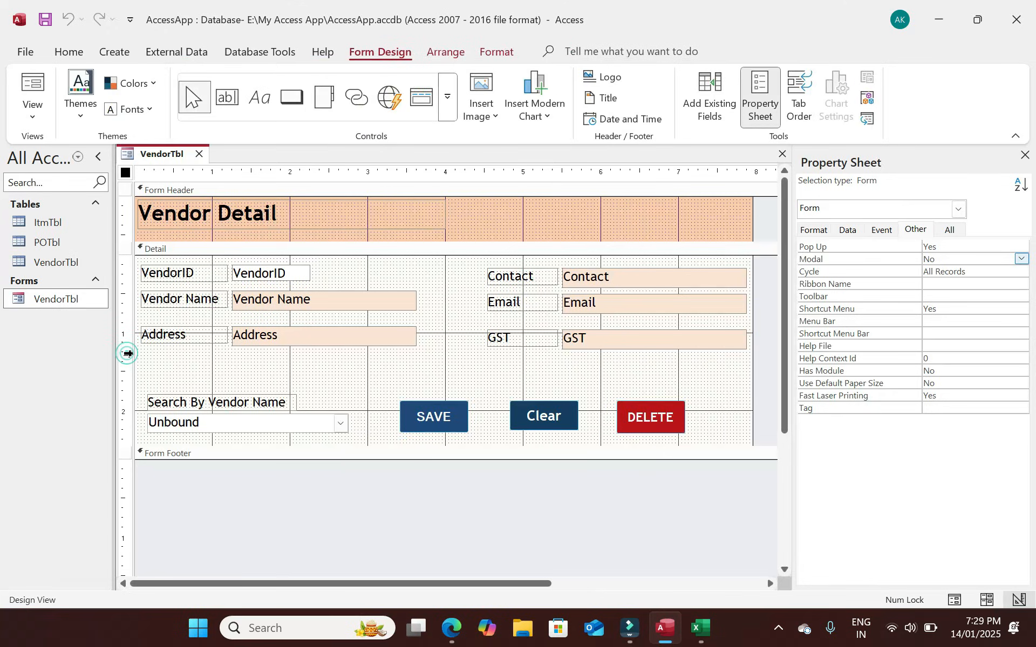
{"action": "left_click", "coordinate": [602, 377]}
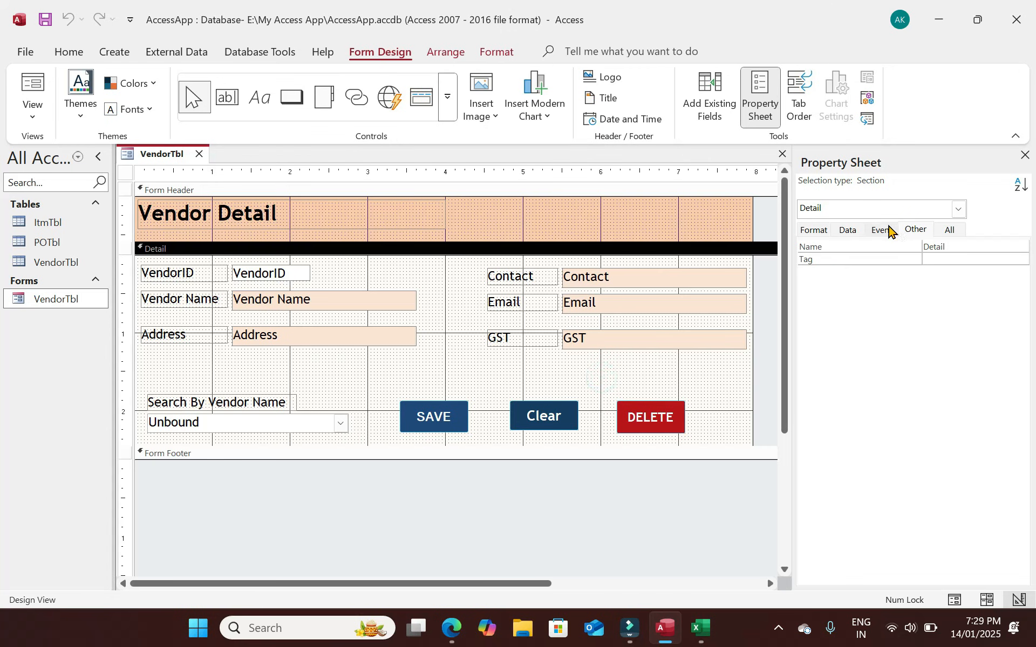
{"action": "left_click", "coordinate": [769, 294]}
{"action": "left_click", "coordinate": [816, 231]}
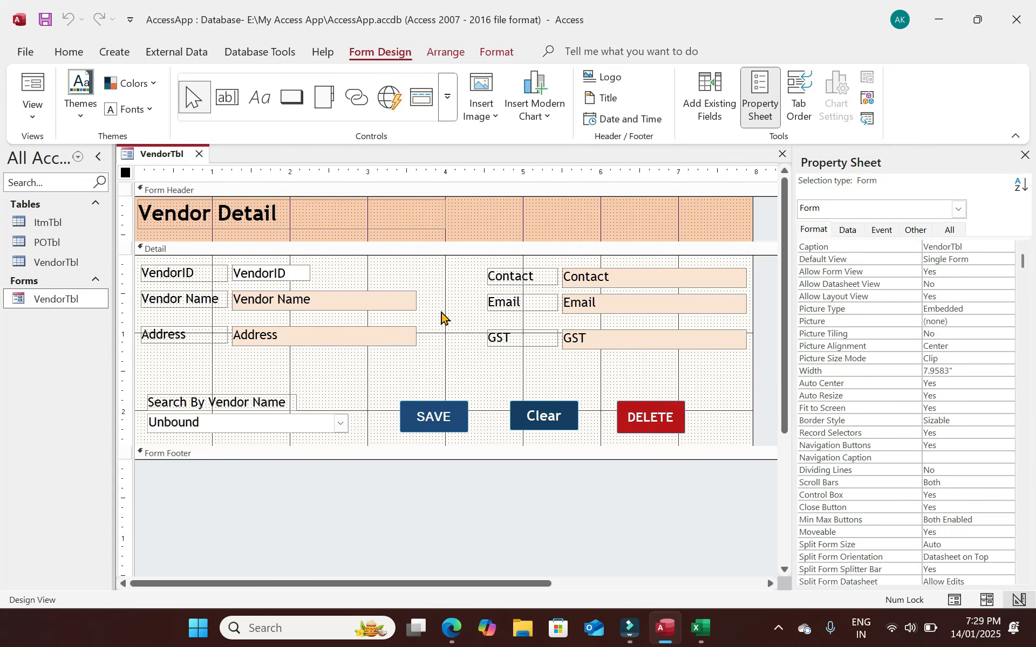
Inspect the Detail, Form Header and Form Footer section properties, then reselect the whole form.
{"action": "left_click", "coordinate": [453, 334]}
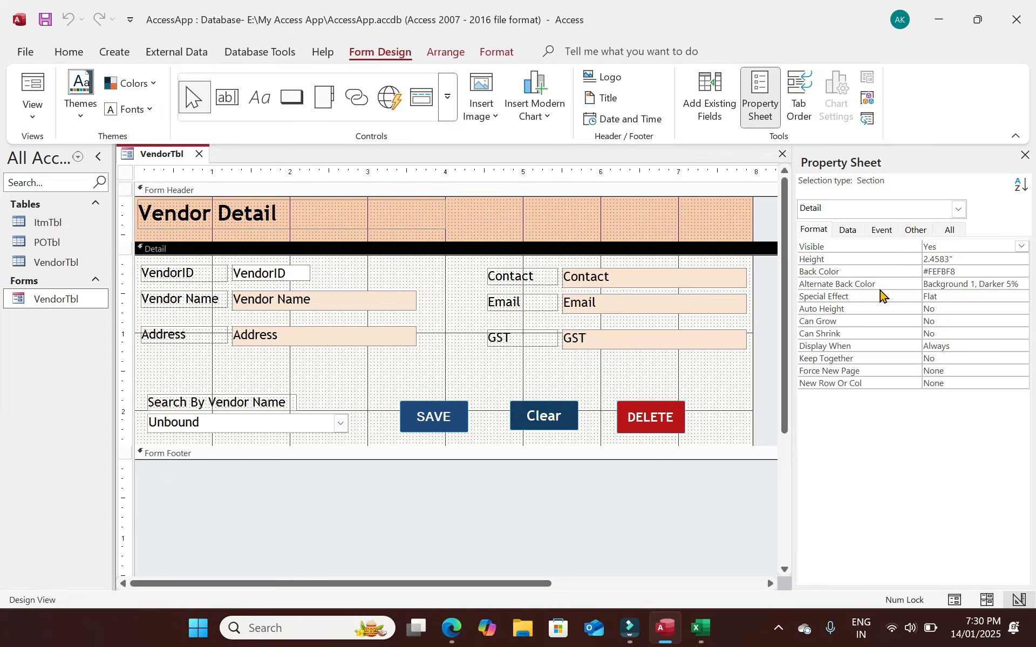
{"action": "left_click", "coordinate": [443, 273]}
{"action": "left_click", "coordinate": [461, 220]}
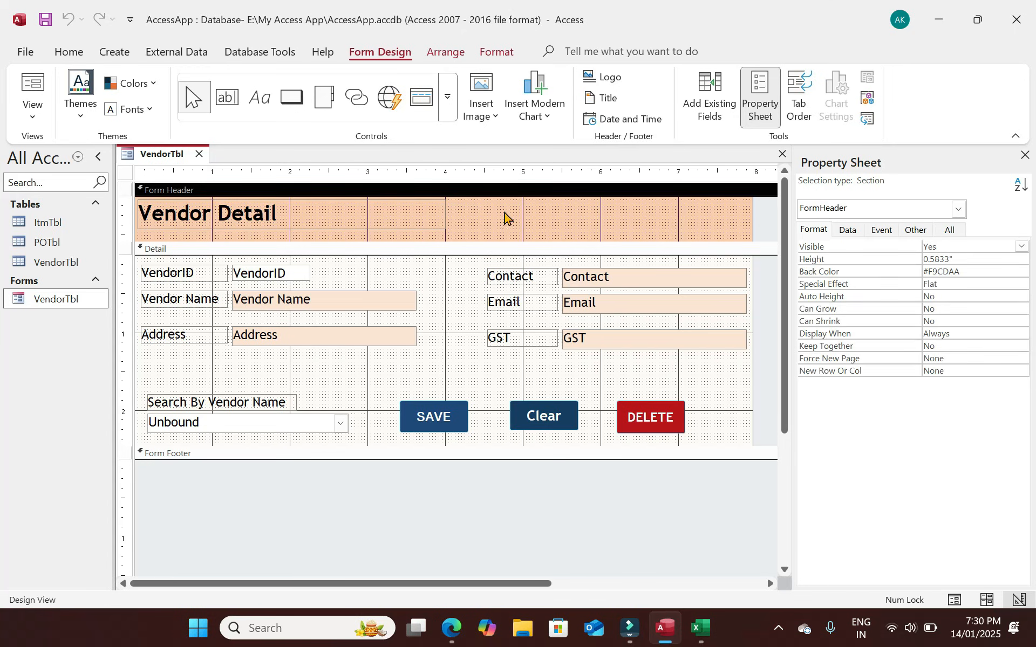
{"action": "left_click", "coordinate": [442, 306]}
{"action": "left_click", "coordinate": [405, 456]}
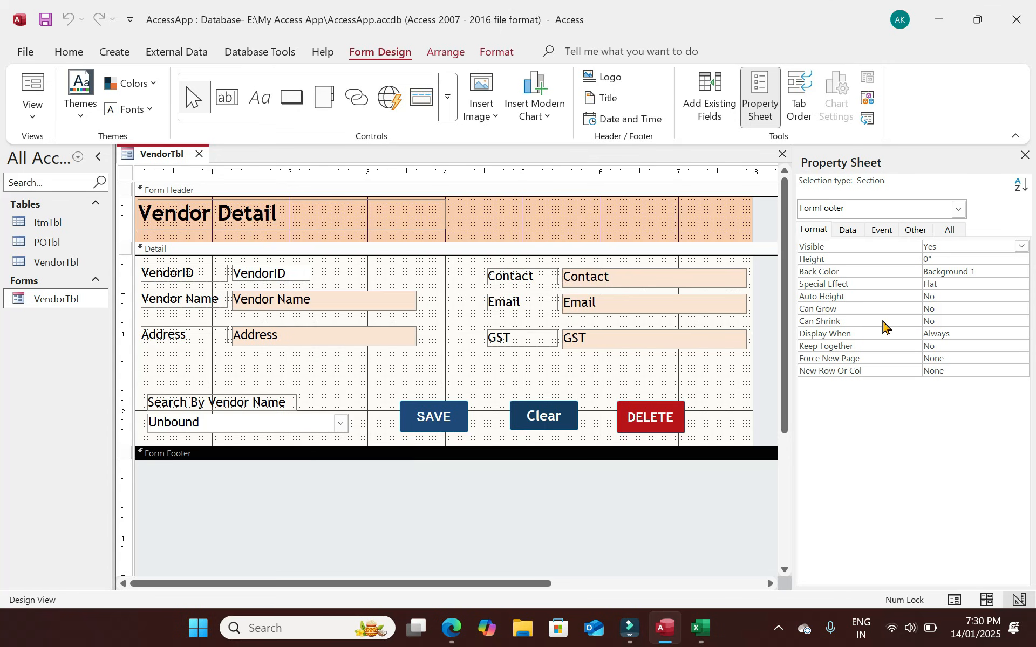
{"action": "left_click", "coordinate": [760, 294]}
{"action": "left_click", "coordinate": [597, 511]}
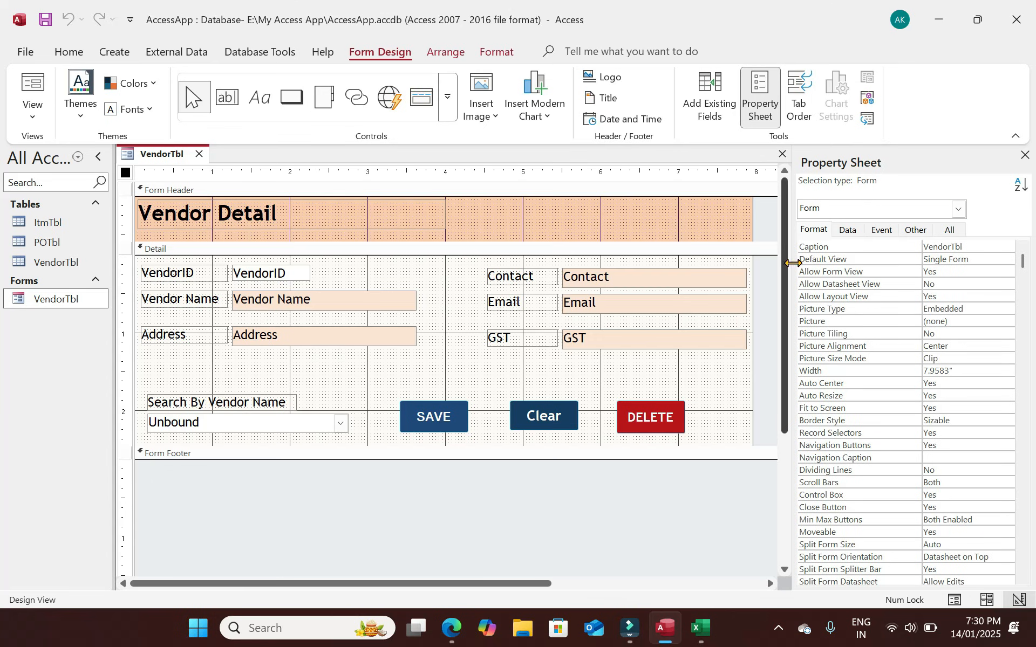
{"action": "left_click", "coordinate": [825, 212]}
{"action": "left_click", "coordinate": [825, 212]}
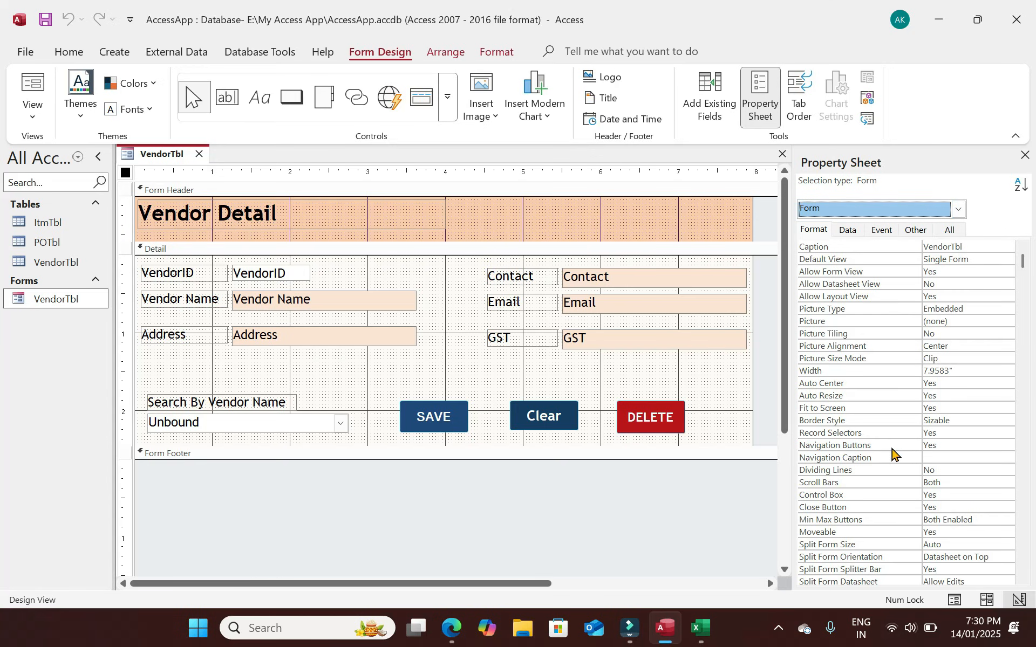
Set Navigation Buttons and Record Selectors to No and open VendorTbl in Form View.
{"action": "left_click", "coordinate": [858, 445]}
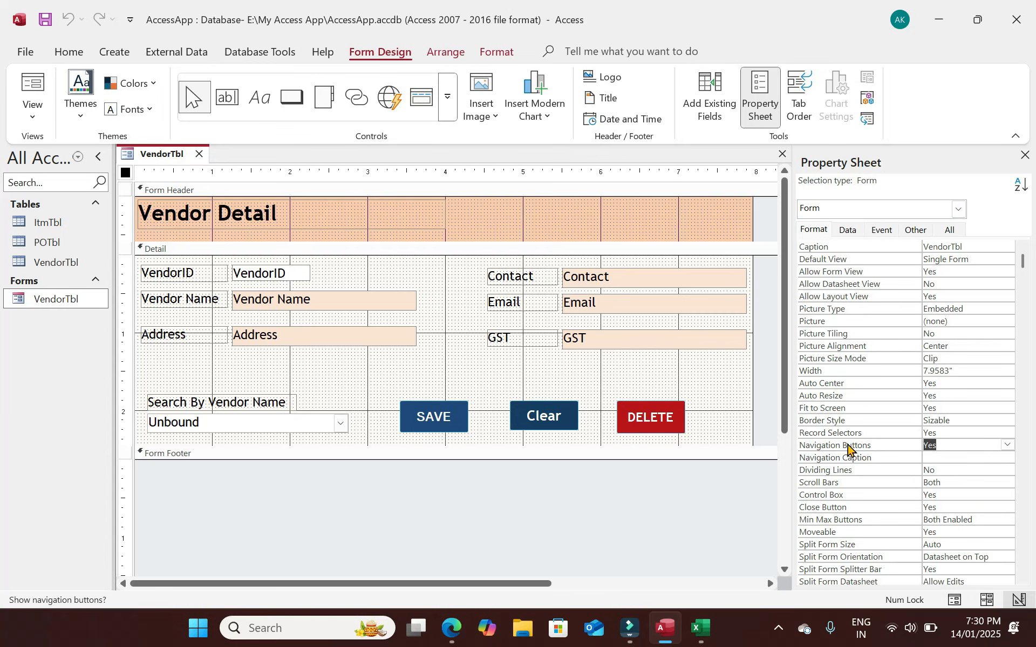
{"action": "left_click", "coordinate": [1007, 445]}
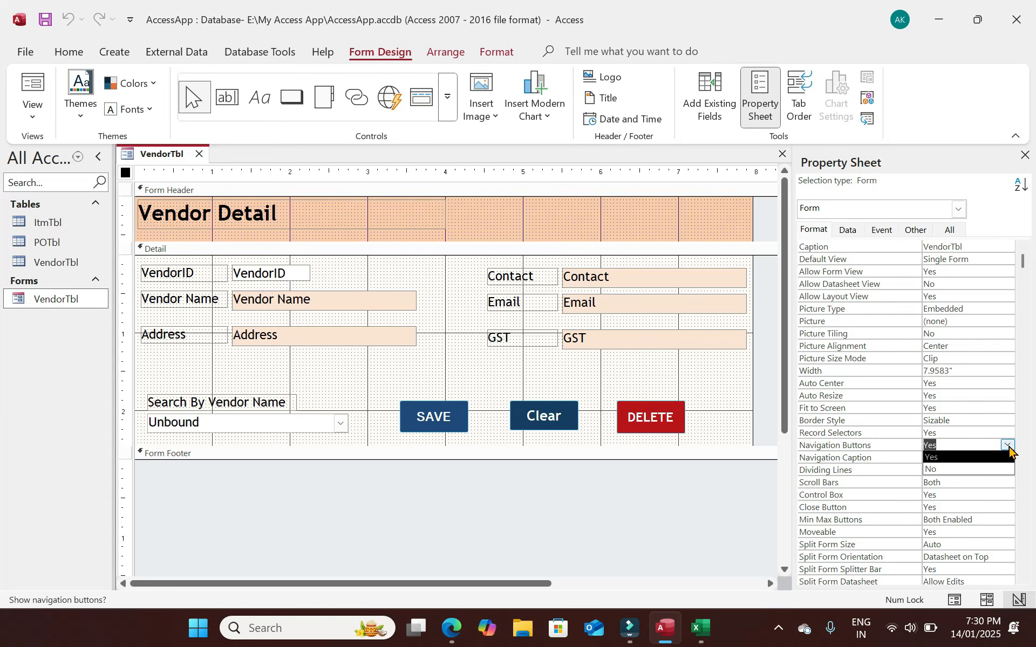
{"action": "left_click", "coordinate": [945, 469]}
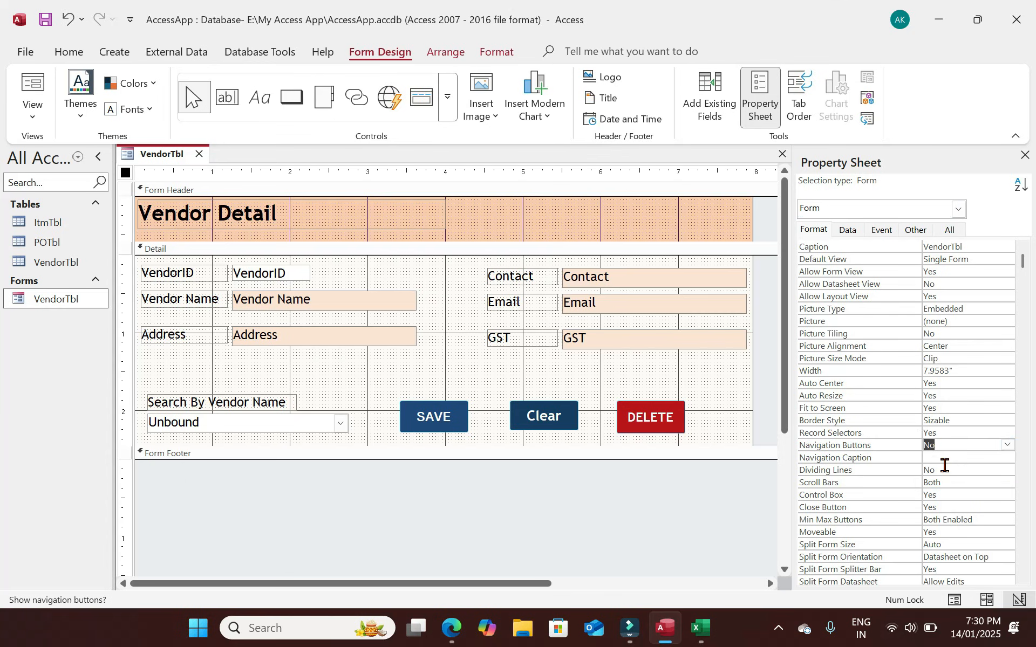
{"action": "left_click", "coordinate": [874, 435]}
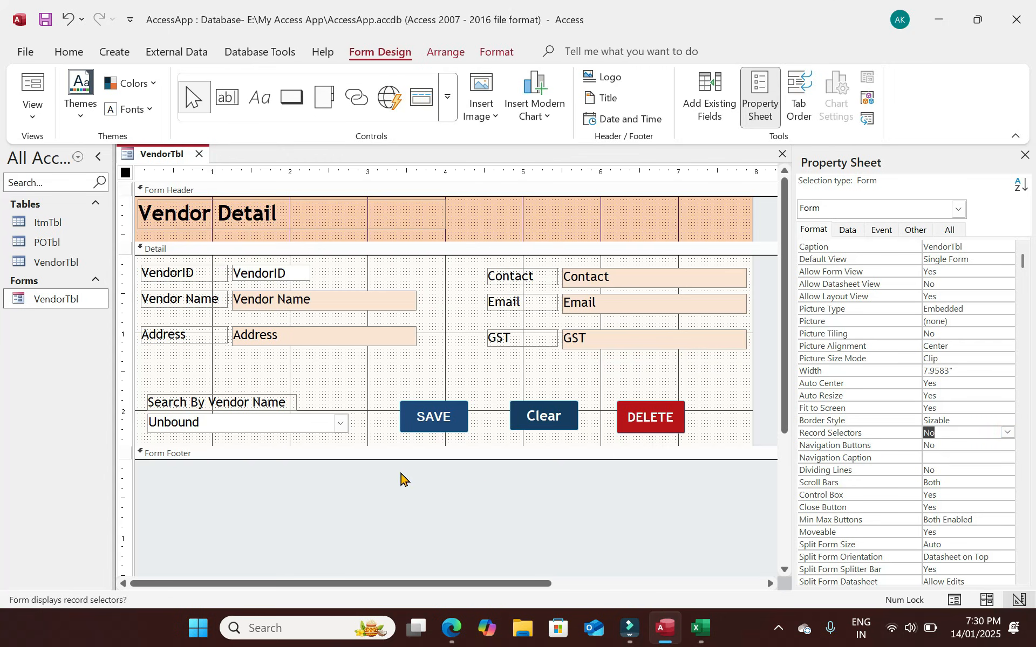
{"action": "left_click", "coordinate": [364, 431]}
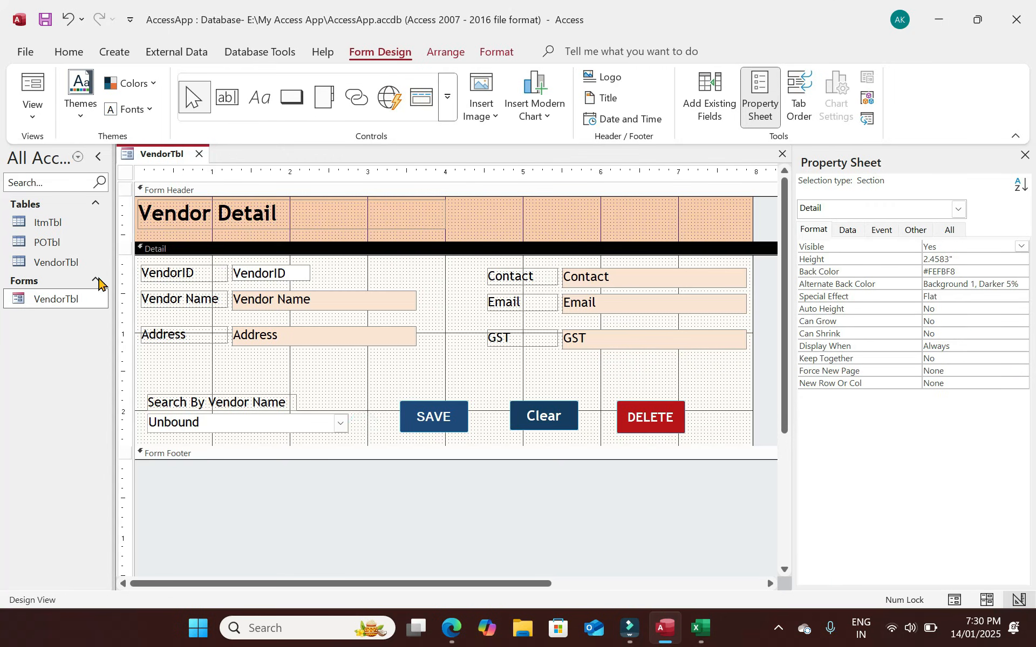
{"action": "double_click", "coordinate": [54, 300]}
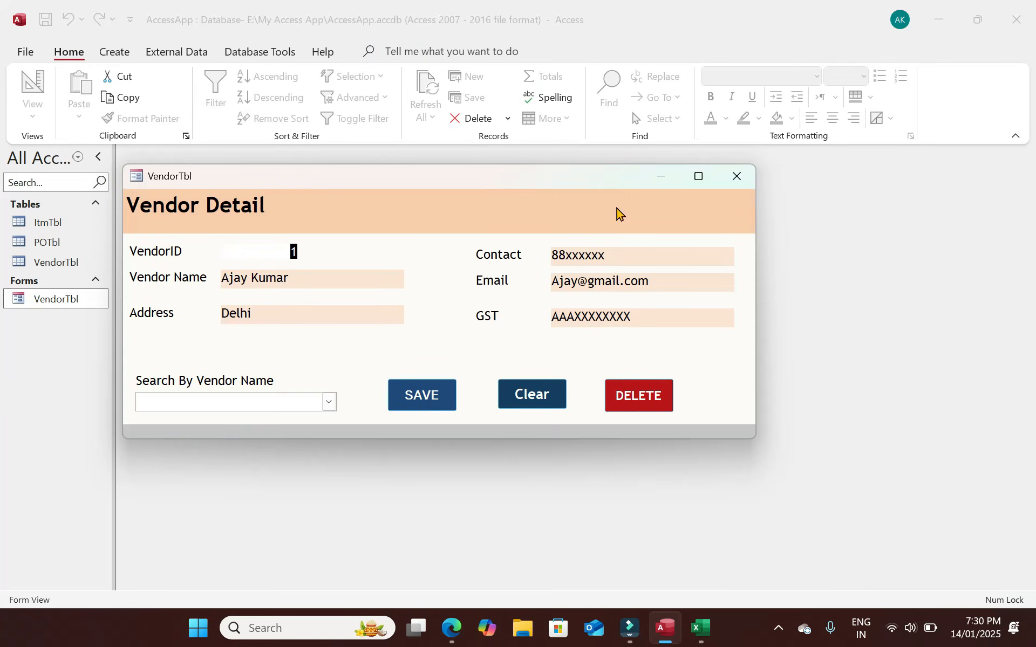
Maximize and restore the running VendorTbl form window twice.
{"action": "left_click", "coordinate": [698, 177]}
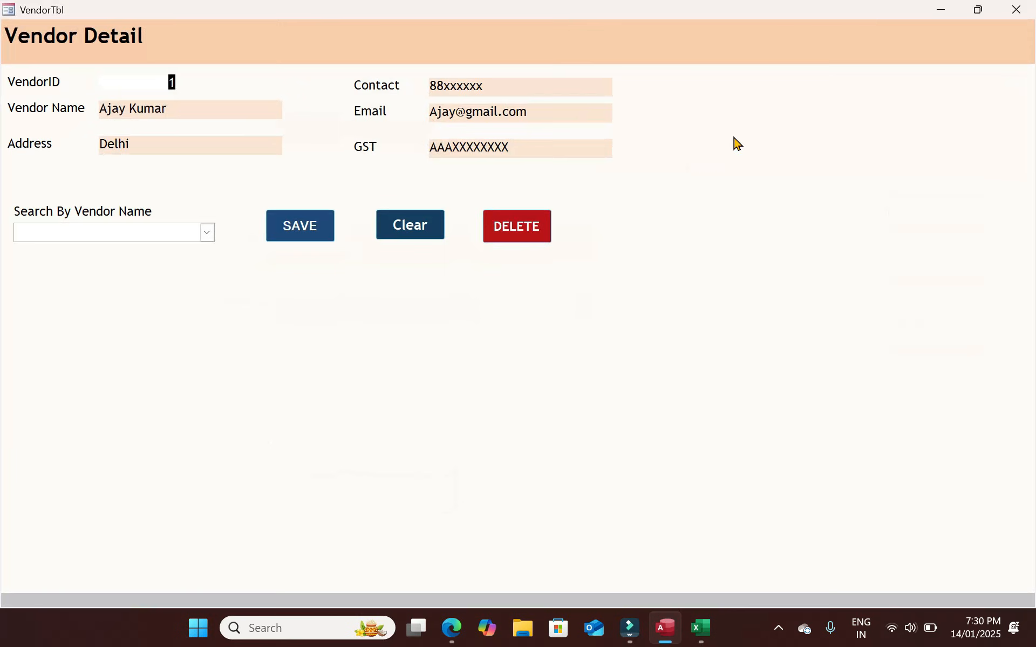
{"action": "left_click", "coordinate": [968, 14]}
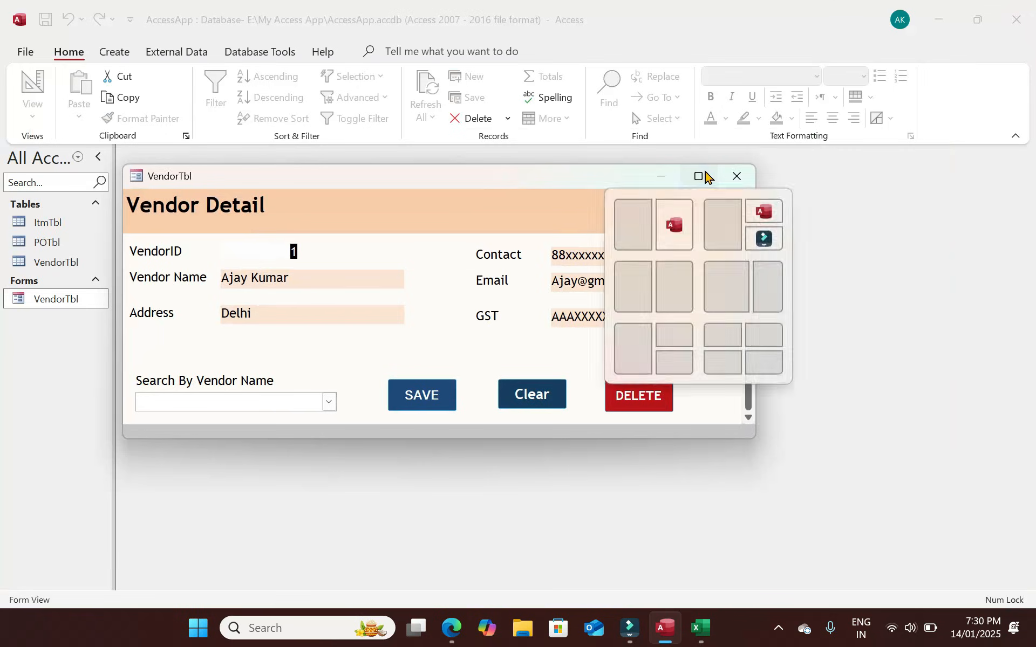
{"action": "left_click", "coordinate": [708, 177]}
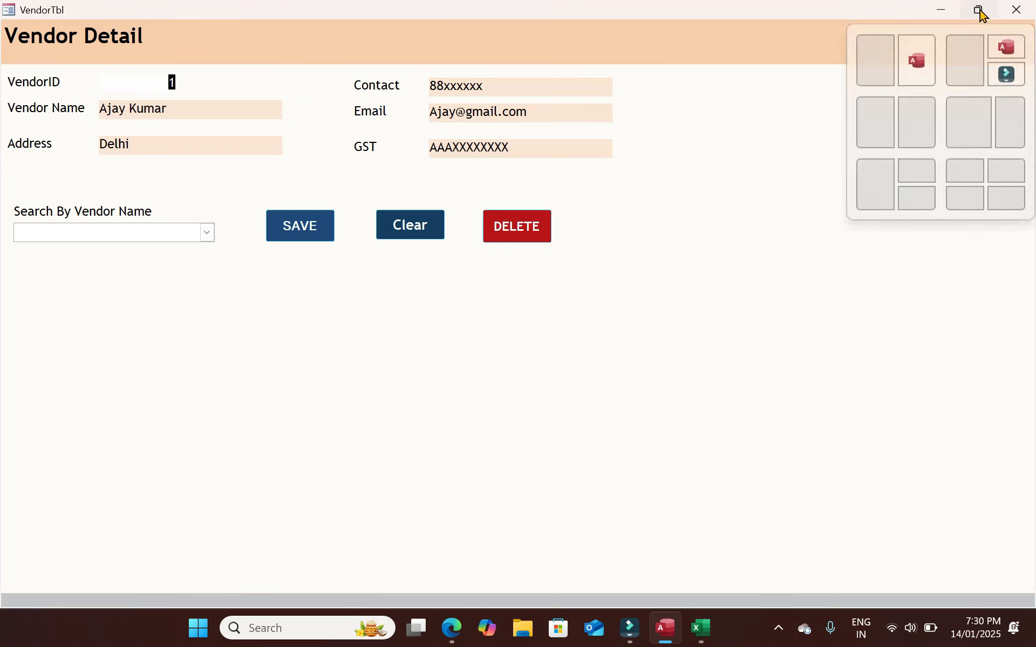
{"action": "left_click", "coordinate": [978, 10]}
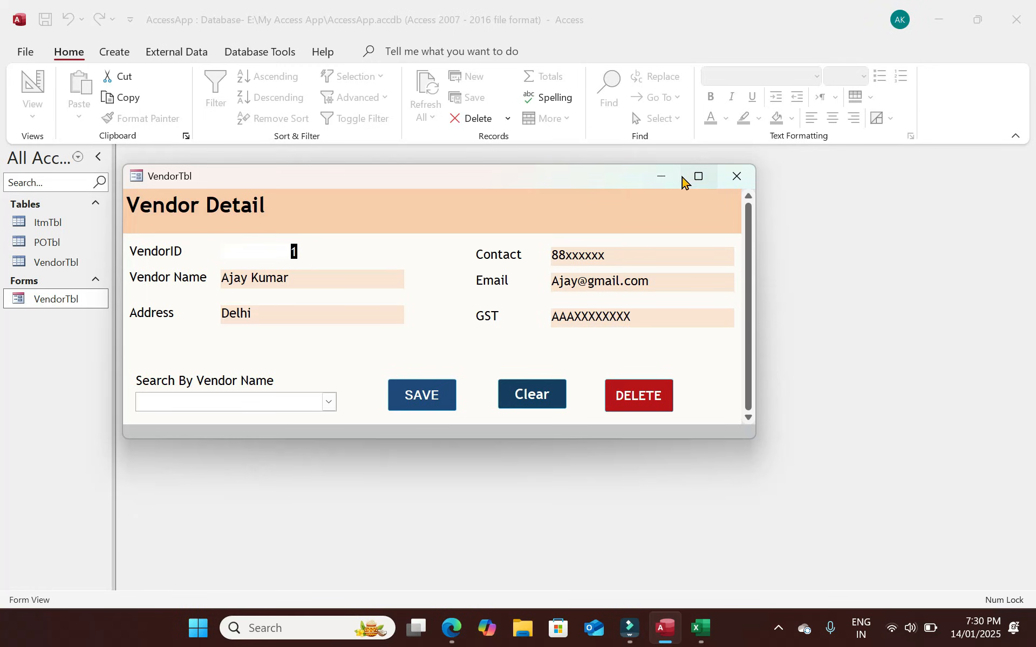
Close the form and reopen VendorTbl in Design View.
{"action": "left_click", "coordinate": [737, 176]}
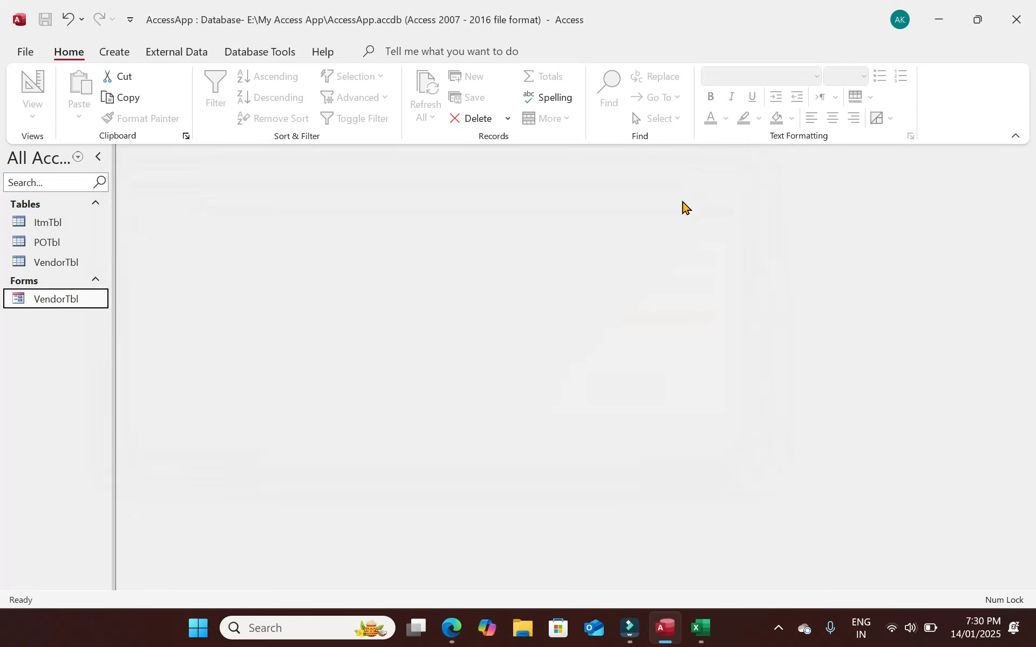
{"action": "right_click", "coordinate": [69, 300]}
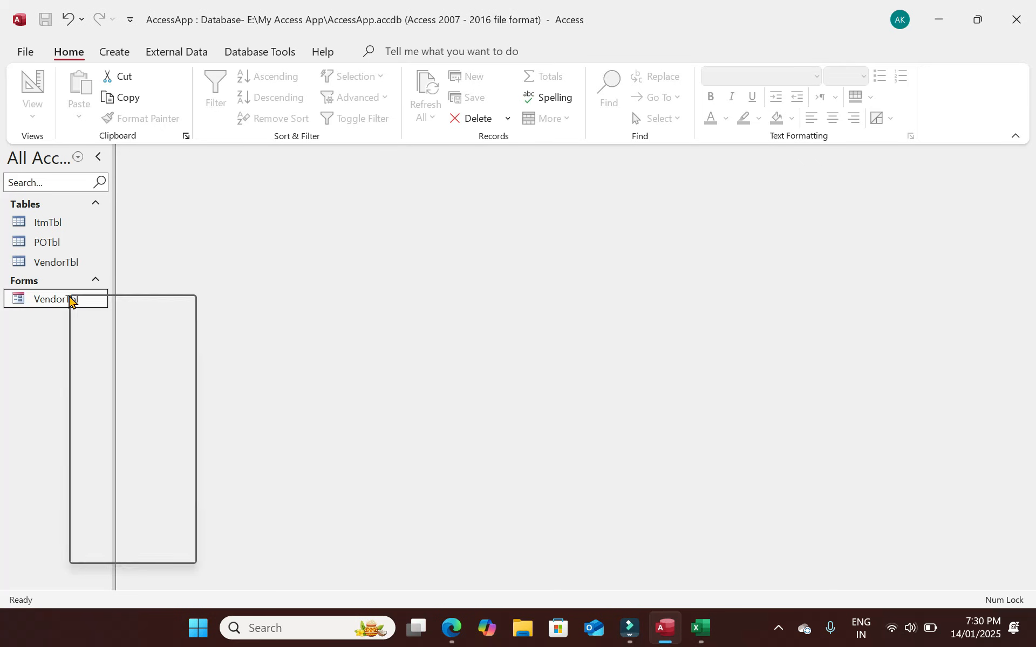
{"action": "left_click", "coordinate": [125, 354]}
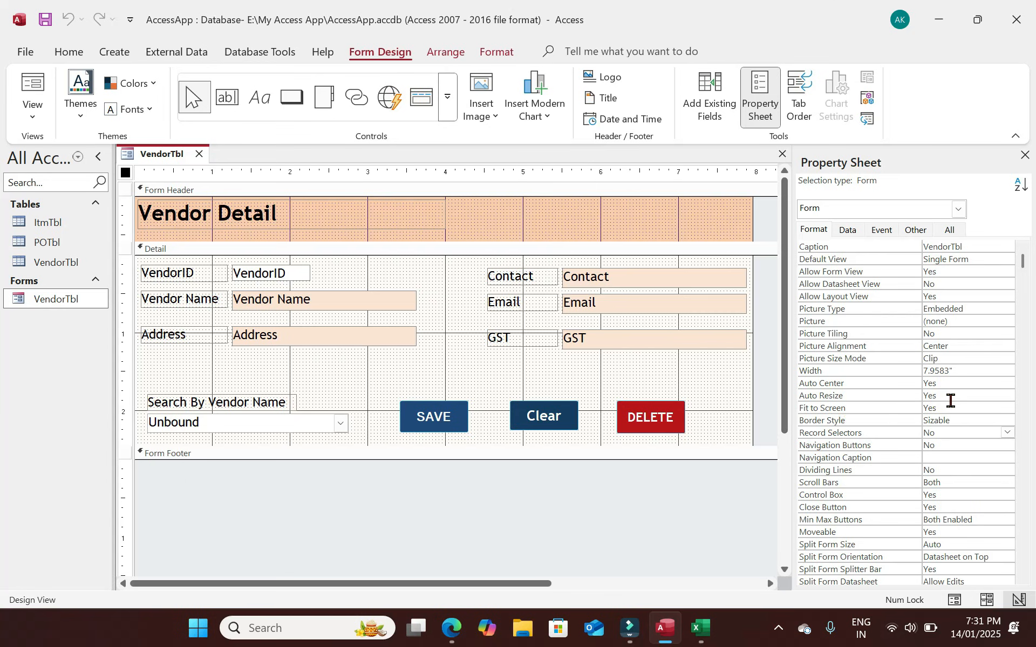
Set the form's Border Style to None and preview it in Form View.
{"action": "left_click", "coordinate": [1003, 420]}
{"action": "left_click", "coordinate": [1007, 420]}
{"action": "left_click", "coordinate": [935, 432]}
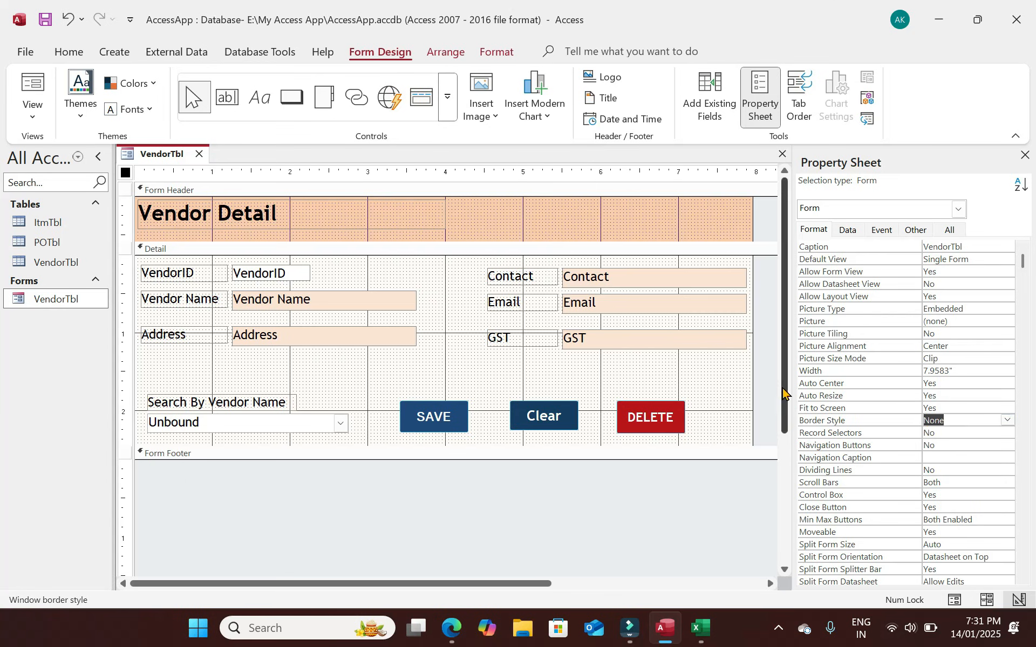
{"action": "left_click", "coordinate": [33, 86]}
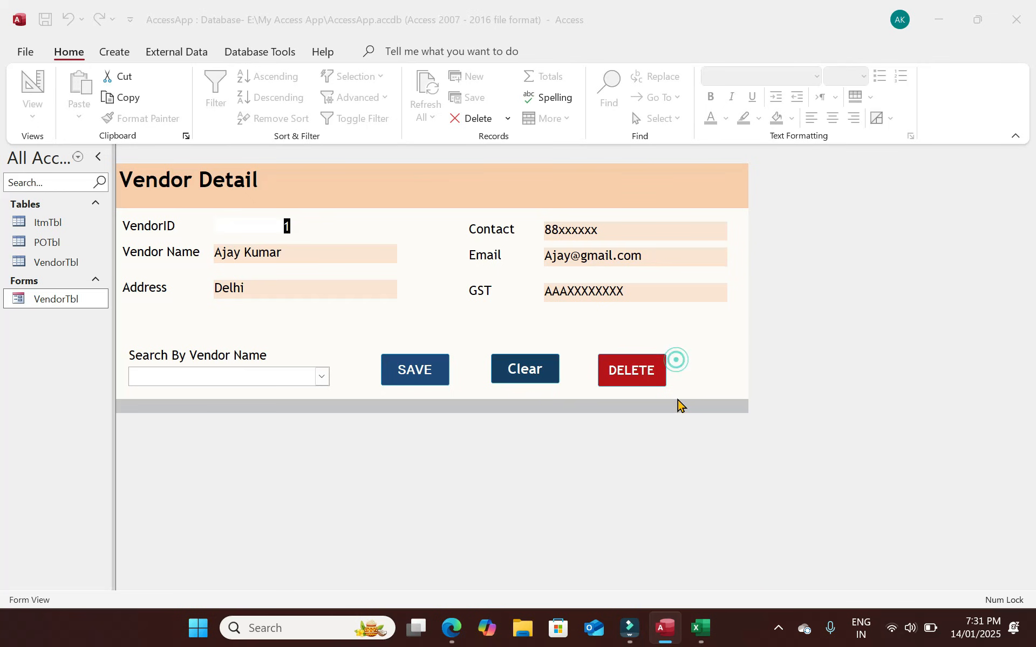
Reopen Design View, change Border Style to Sizable then Dialog, and run the form.
{"action": "right_click", "coordinate": [35, 302]}
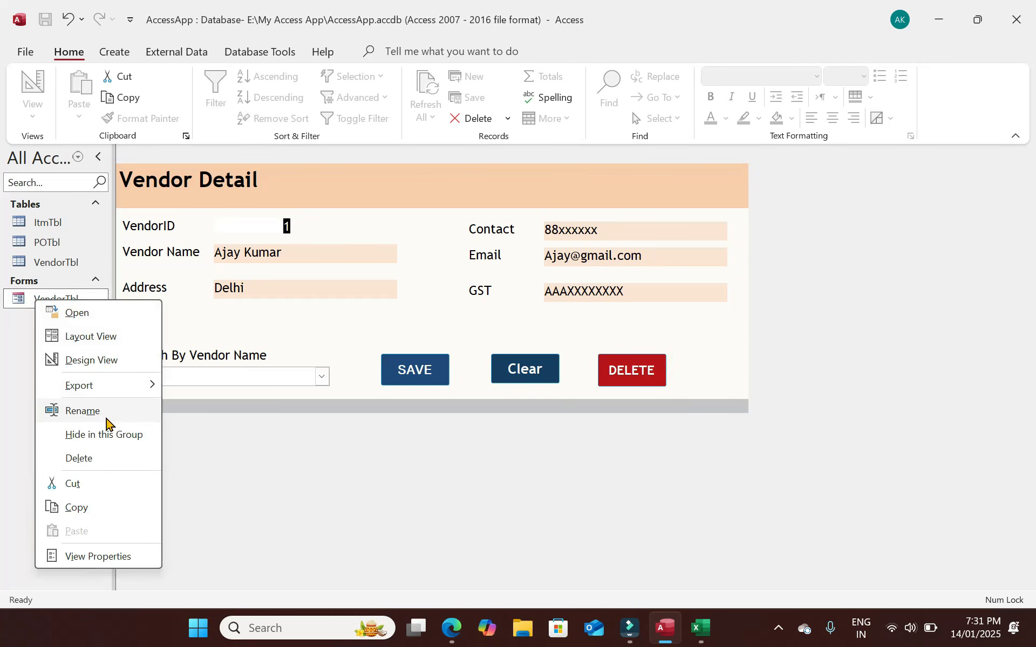
{"action": "left_click", "coordinate": [91, 361]}
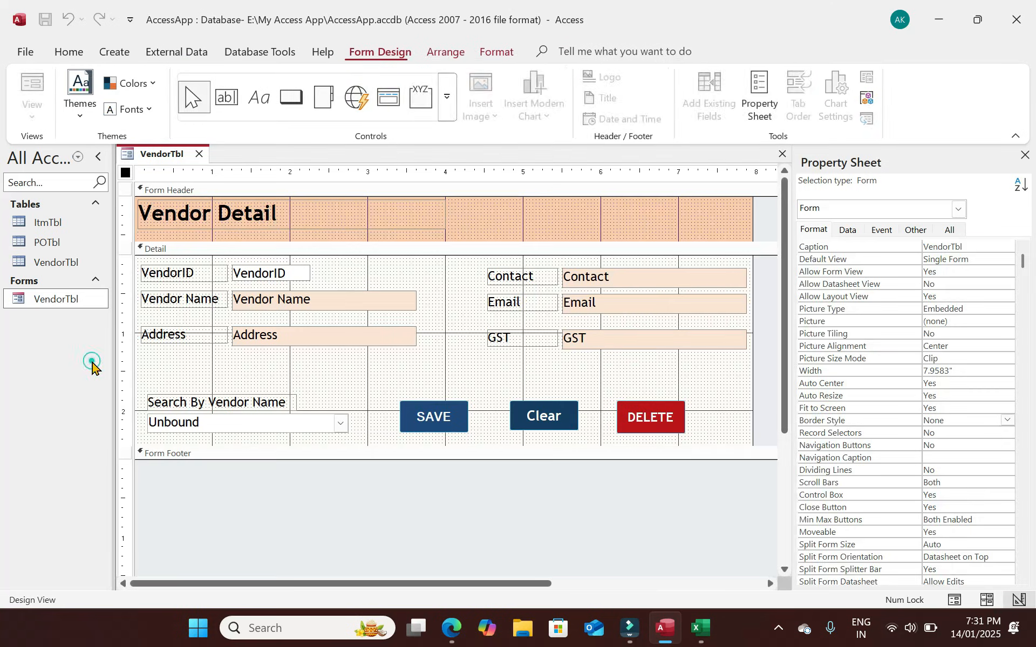
{"action": "left_click", "coordinate": [689, 389]}
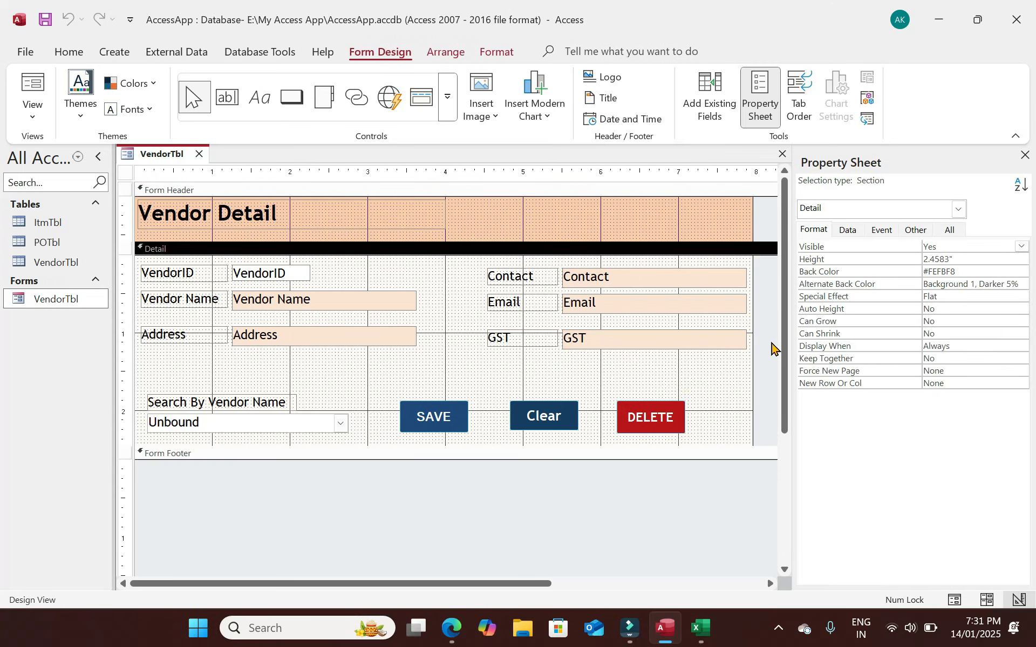
{"action": "left_click", "coordinate": [771, 343]}
{"action": "left_click", "coordinate": [1007, 420]}
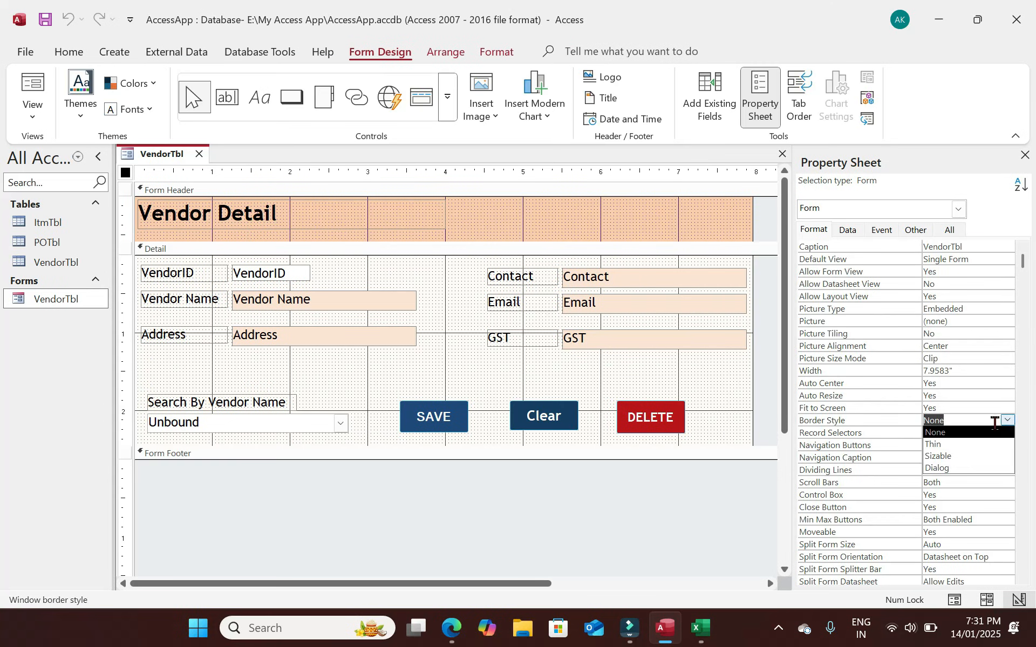
{"action": "left_click", "coordinate": [943, 454]}
{"action": "left_click", "coordinate": [1006, 420]}
{"action": "left_click", "coordinate": [933, 470]}
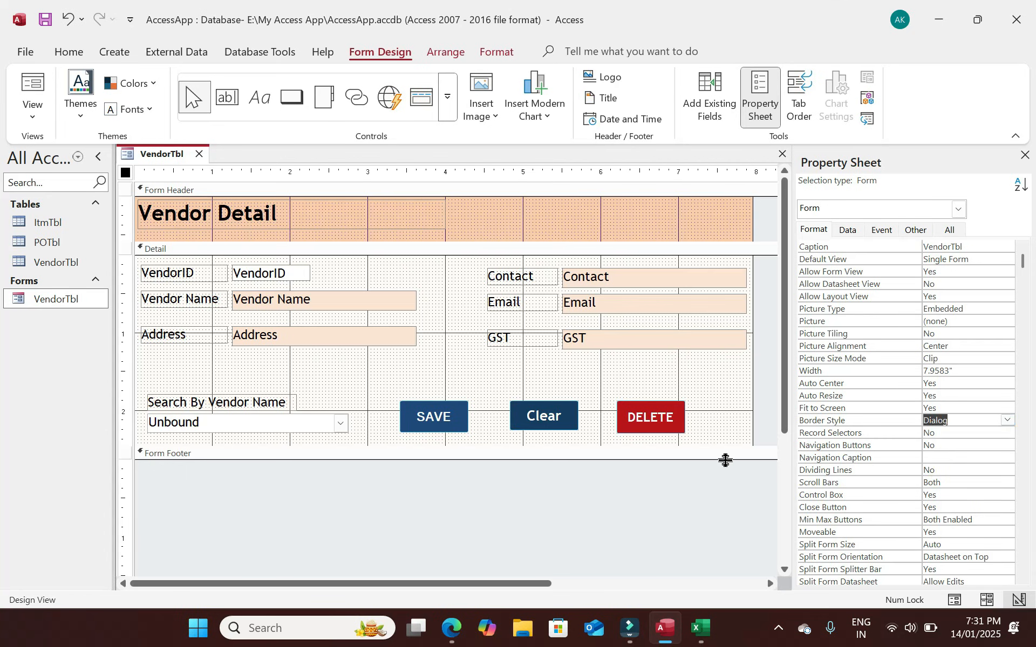
{"action": "left_click", "coordinate": [32, 86]}
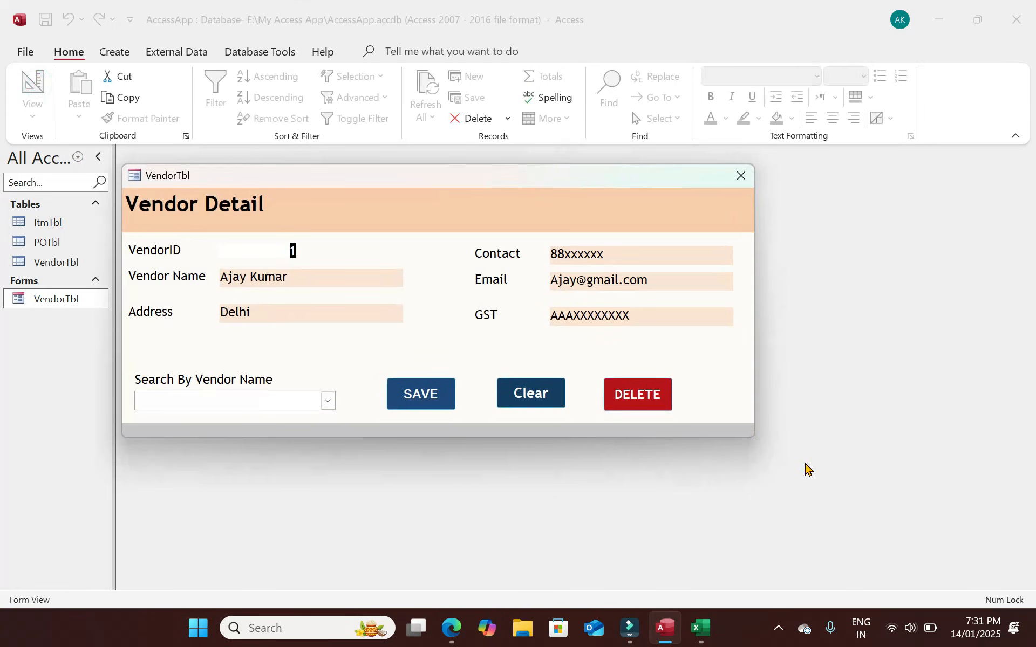
Reposition the vendor dialog and look up a vendor by name in the search combo.
{"action": "left_click_drag", "start_coordinate": [544, 176], "coordinate": [602, 163]}
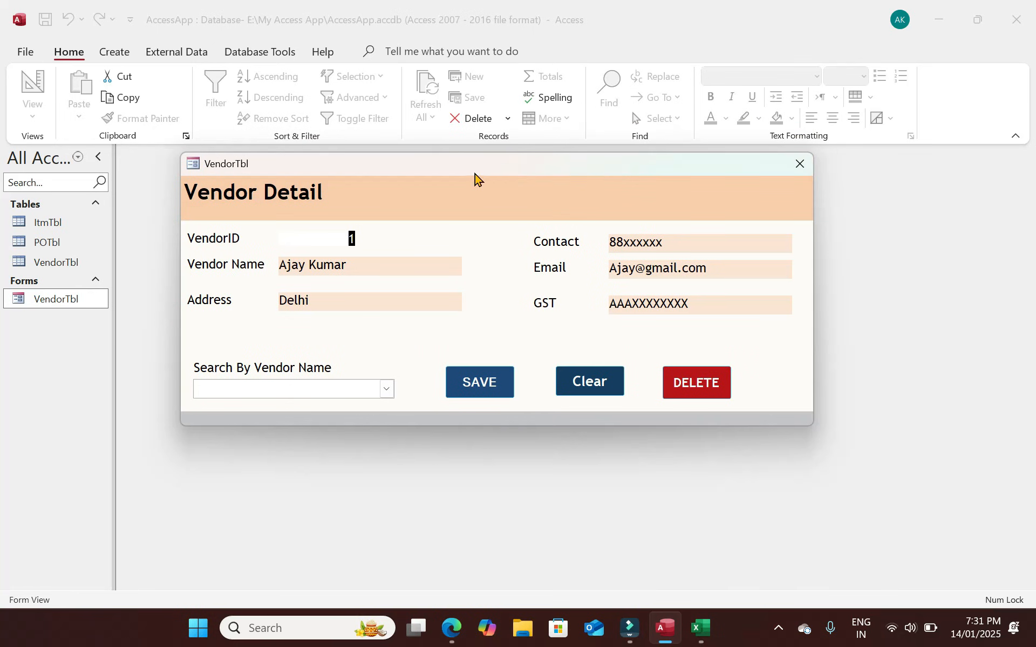
{"action": "left_click_drag", "start_coordinate": [486, 171], "coordinate": [515, 160]}
{"action": "left_click", "coordinate": [418, 374]}
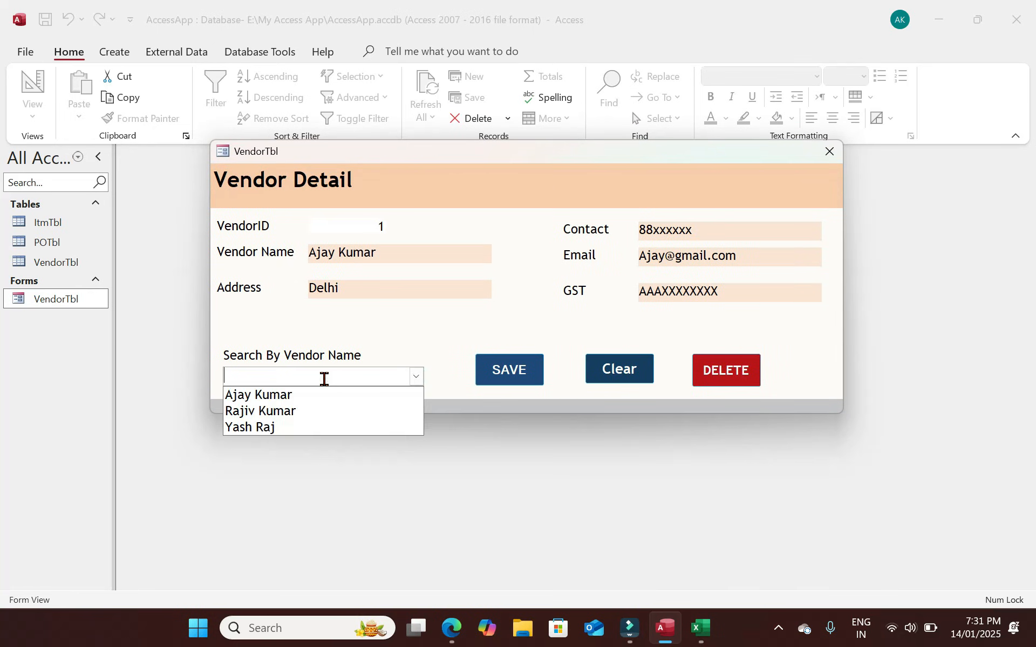
{"action": "key", "text": "Return"}
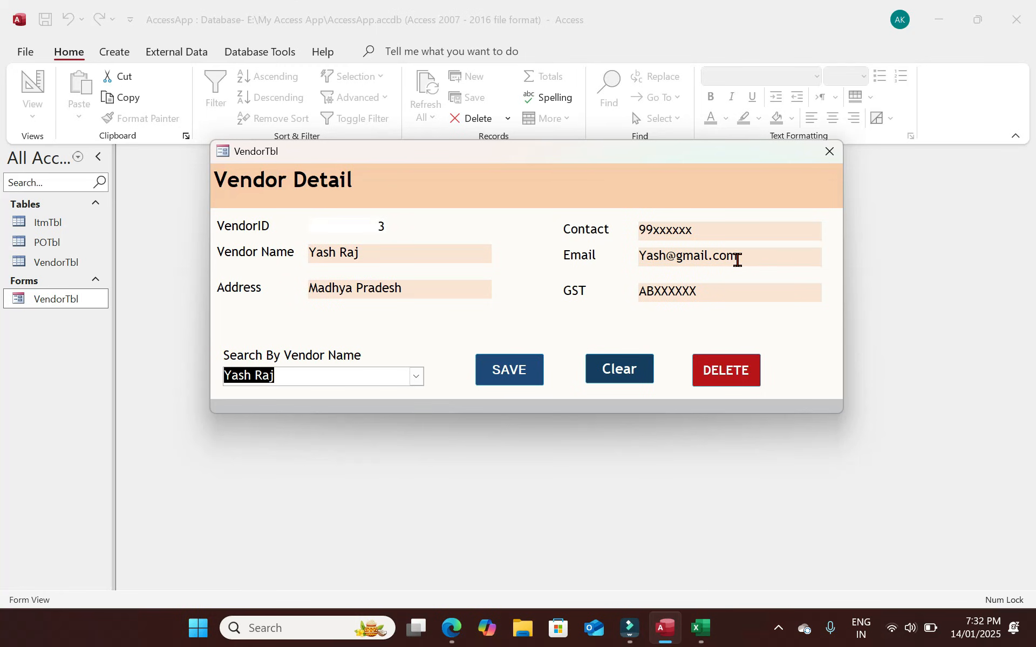
Start a new record, search for another vendor by partial name, then close the form.
{"action": "left_click", "coordinate": [641, 355]}
{"action": "left_click", "coordinate": [343, 374]}
{"action": "type", "text": "aja"}
{"action": "key", "text": "Return"}
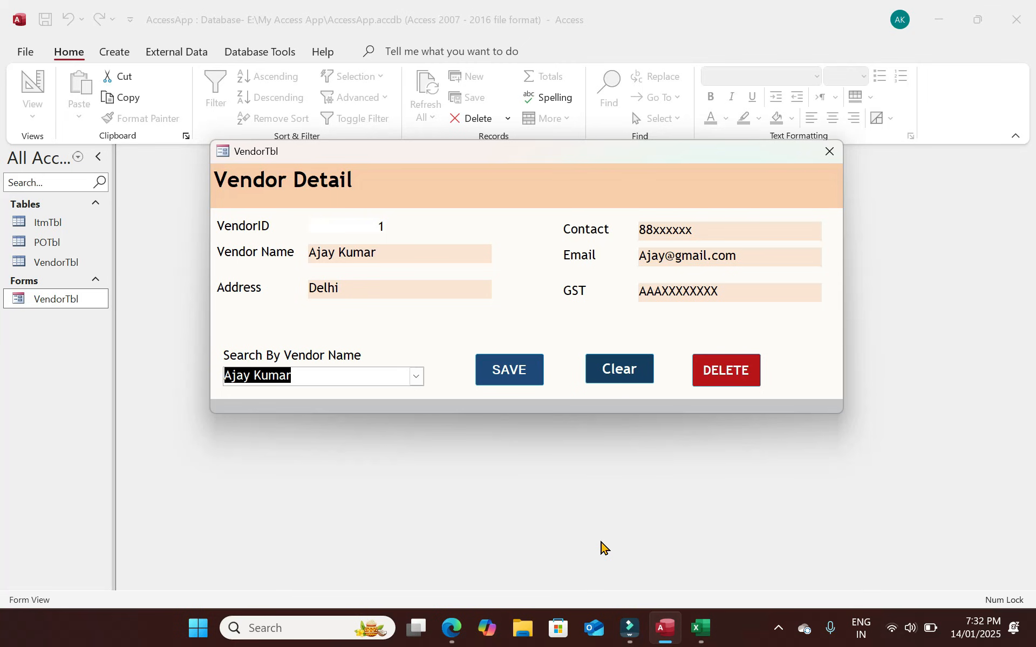
{"action": "left_click", "coordinate": [823, 155]}
Save the form's design changes and reopen VendorTbl in Design View.
{"action": "left_click", "coordinate": [473, 359]}
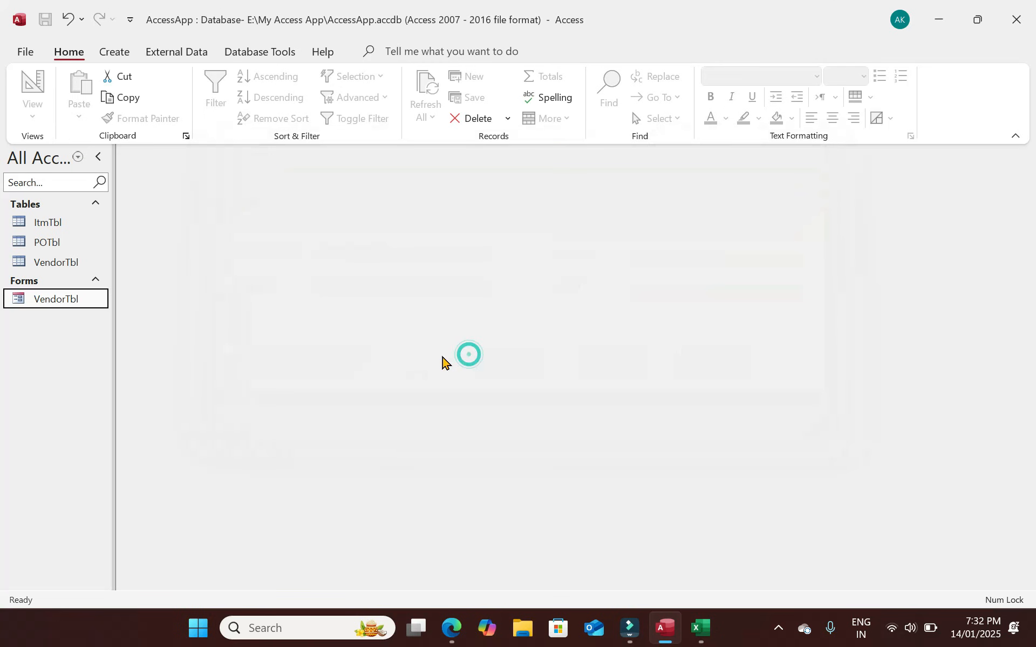
{"action": "right_click", "coordinate": [75, 300]}
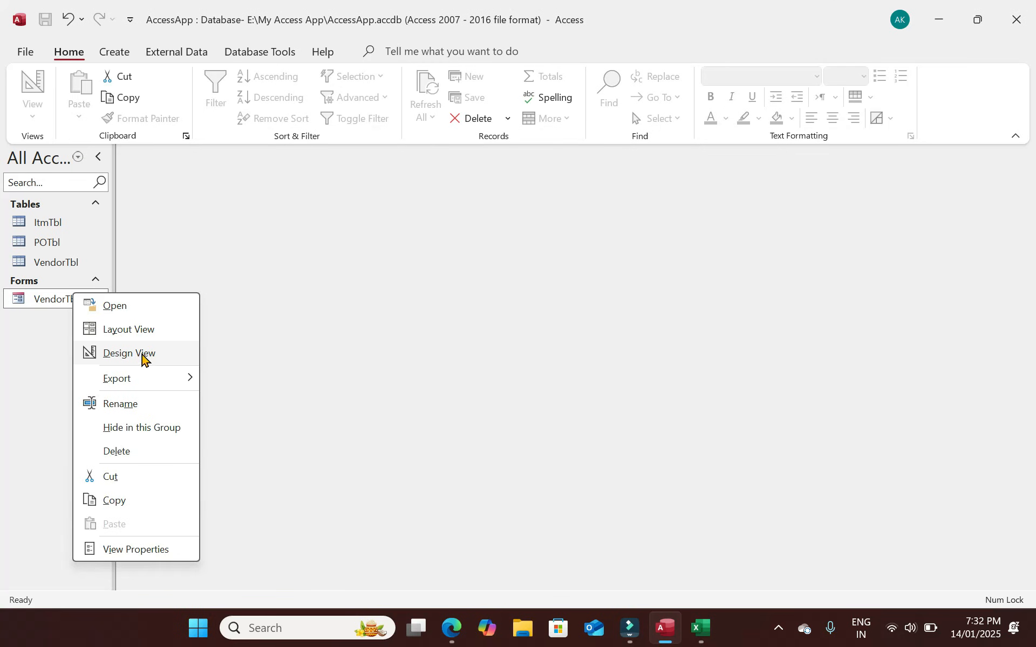
{"action": "left_click", "coordinate": [141, 353]}
Resize the Detail section to 2.5 inches, preview the form, and close it.
{"action": "left_click_drag", "start_coordinate": [559, 448], "coordinate": [565, 564]}
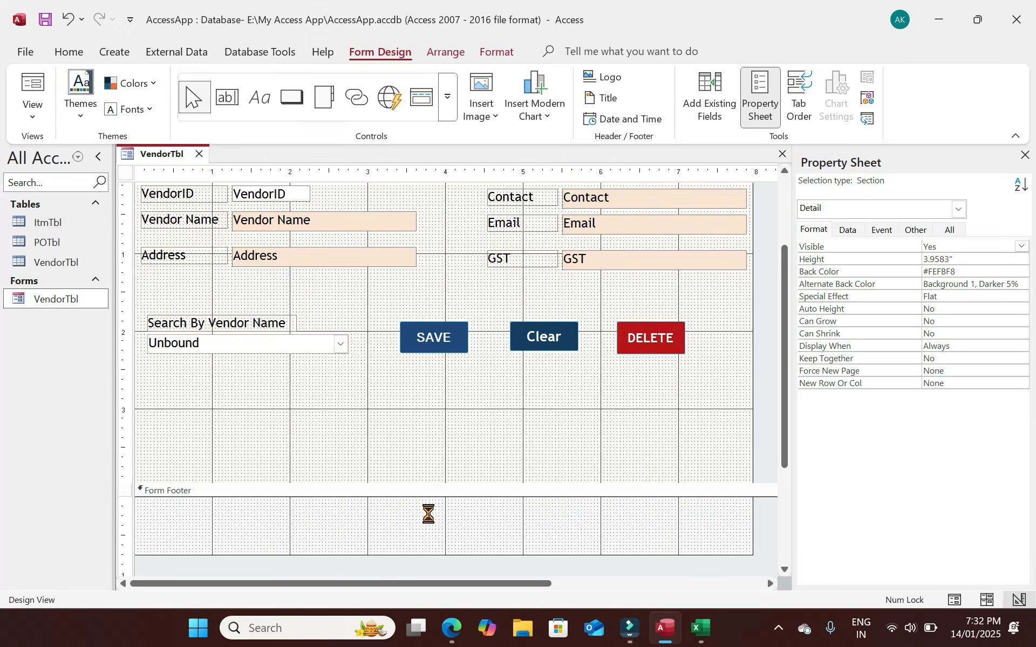
{"action": "key", "text": "ctrl+z"}
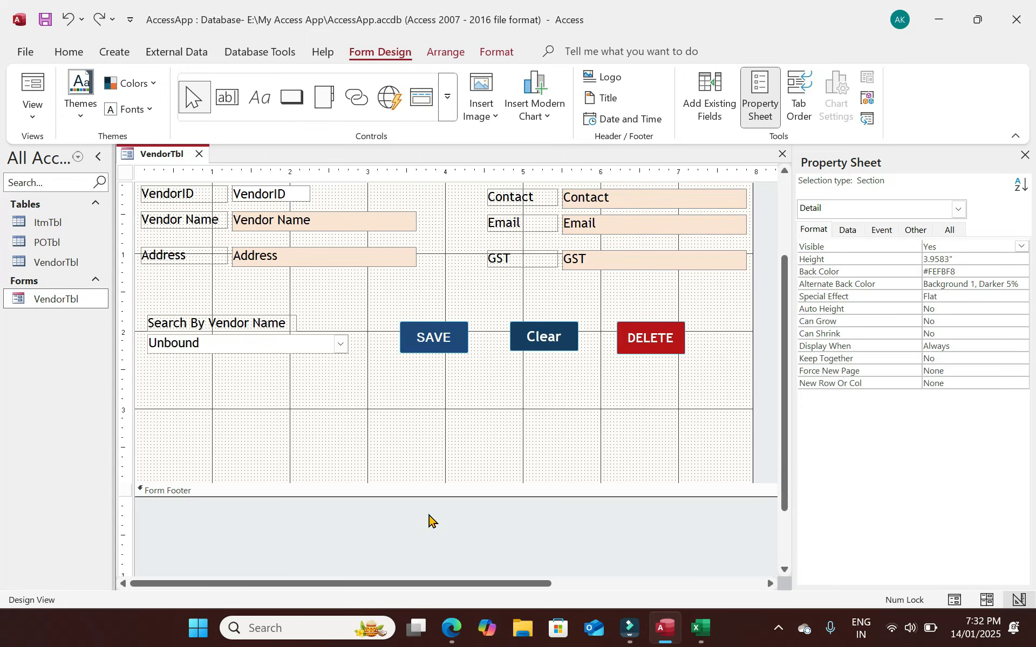
{"action": "left_click_drag", "start_coordinate": [445, 482], "coordinate": [448, 509]}
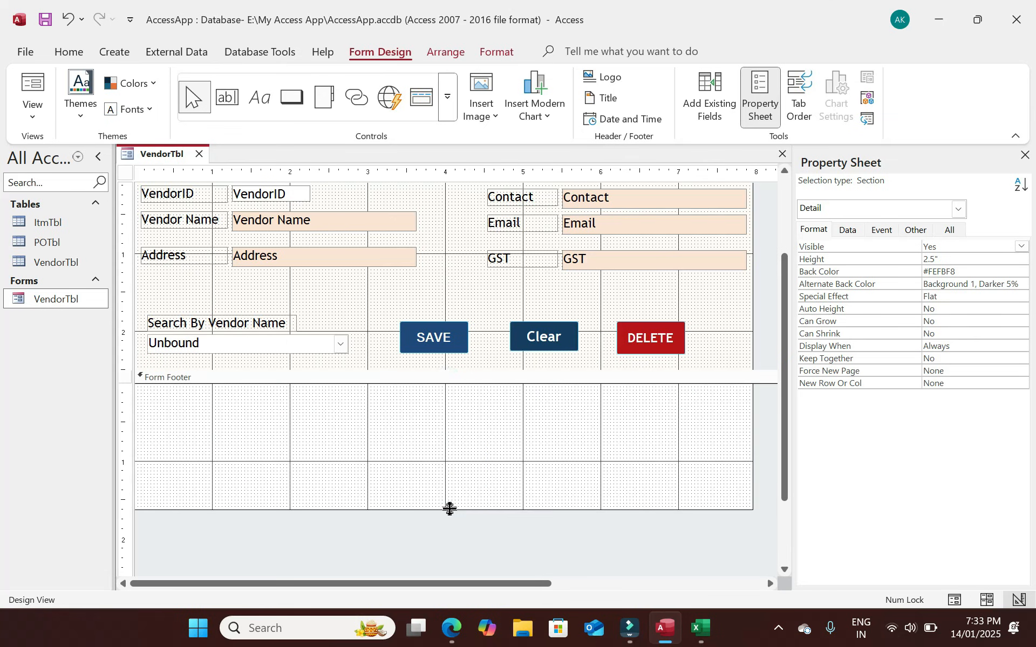
{"action": "left_click", "coordinate": [32, 89]}
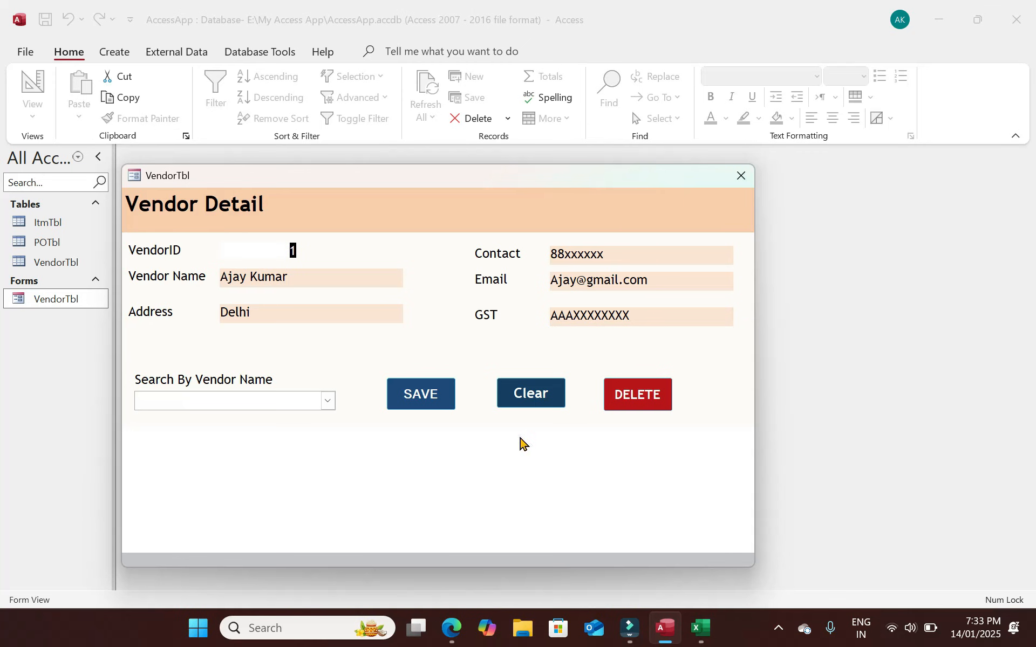
{"action": "left_click", "coordinate": [741, 176]}
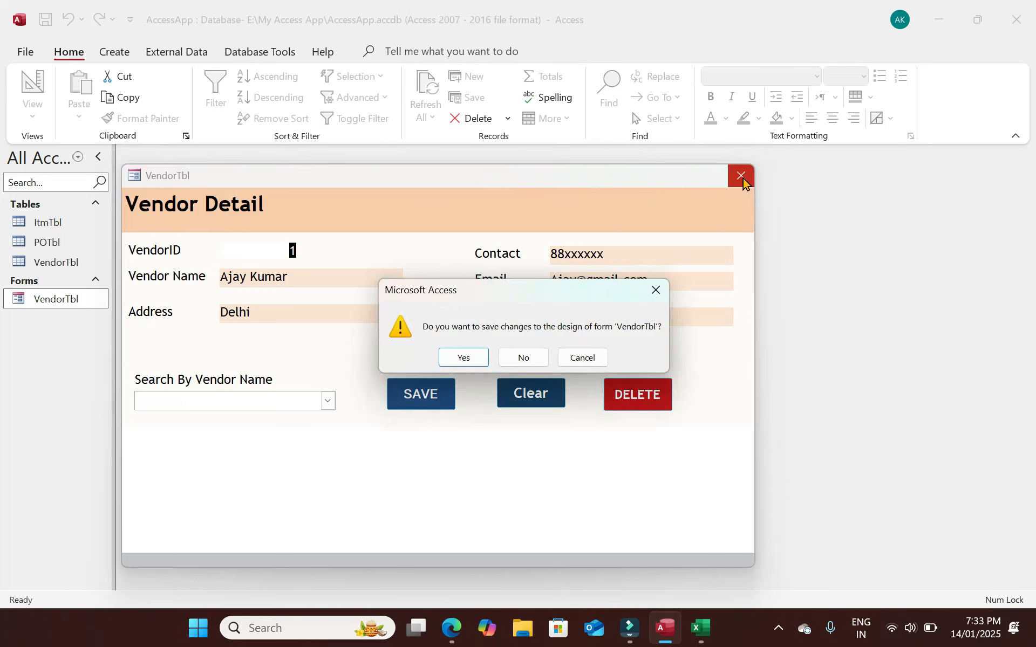
Save the design, reopen VendorTbl in Design View and enlarge the Form Footer.
{"action": "left_click", "coordinate": [474, 357]}
{"action": "right_click", "coordinate": [59, 299]}
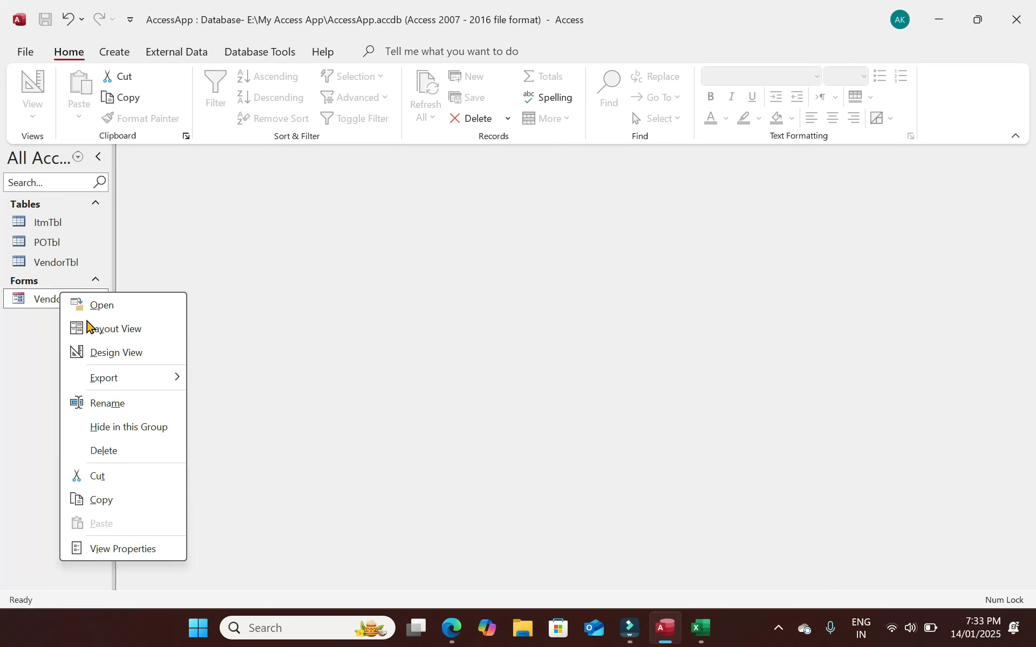
{"action": "left_click", "coordinate": [108, 352]}
{"action": "scroll", "coordinate": [362, 377], "scroll_direction": "down", "scroll_amount": 3}
{"action": "left_click", "coordinate": [367, 438]}
{"action": "left_click_drag", "start_coordinate": [420, 453], "coordinate": [423, 521]}
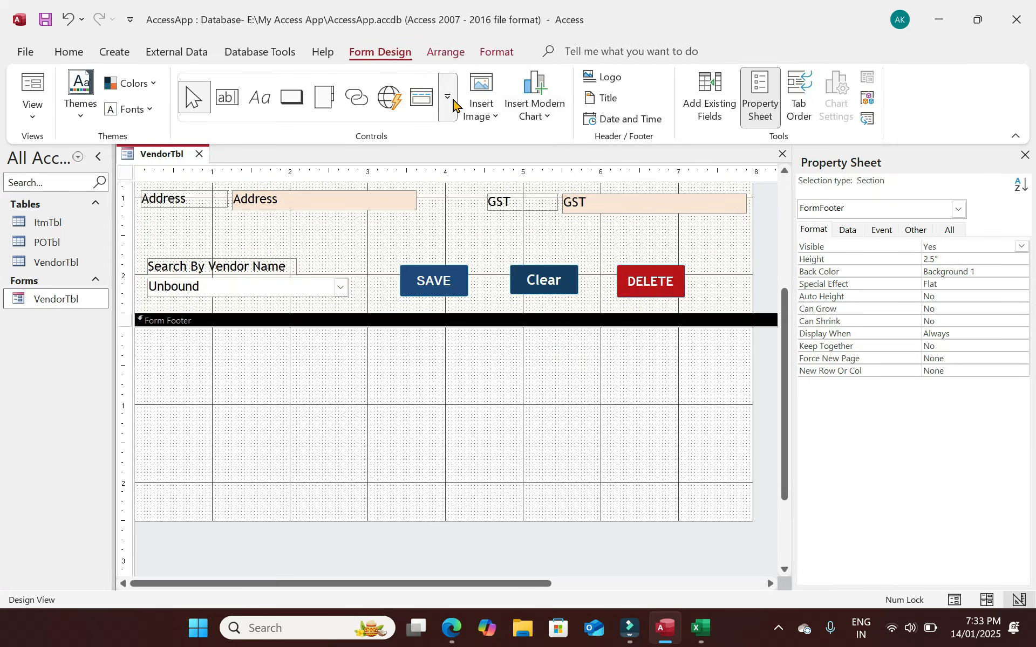
Add a subform in the footer showing all VendorTbl fields, linked by VendorID.
{"action": "left_click", "coordinate": [447, 97]}
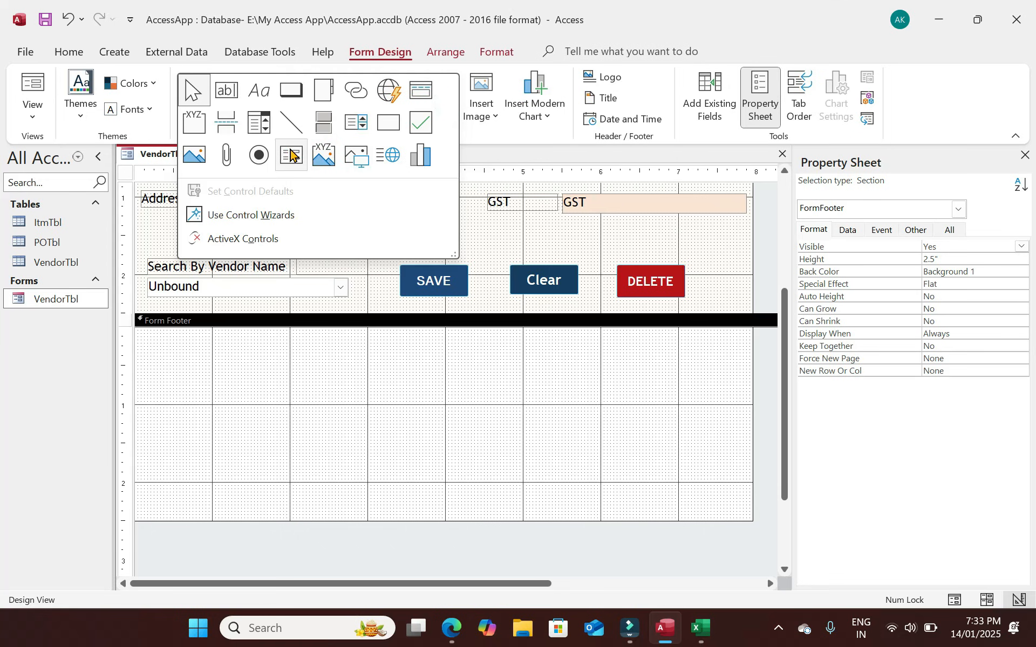
{"action": "left_click", "coordinate": [291, 155]}
{"action": "left_click_drag", "start_coordinate": [144, 339], "coordinate": [736, 508]}
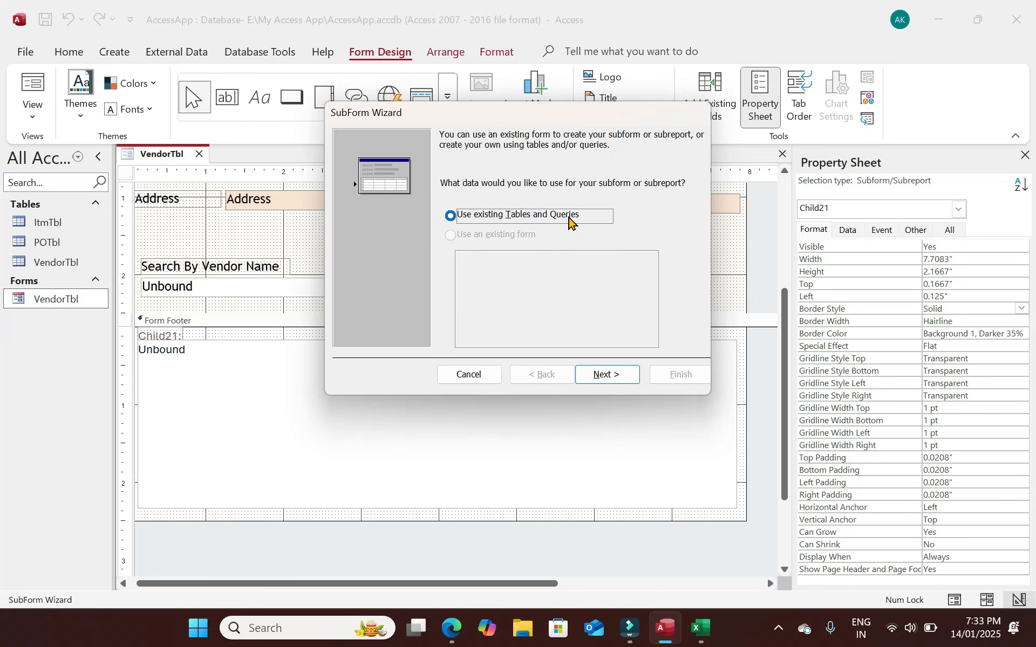
{"action": "left_click", "coordinate": [605, 377]}
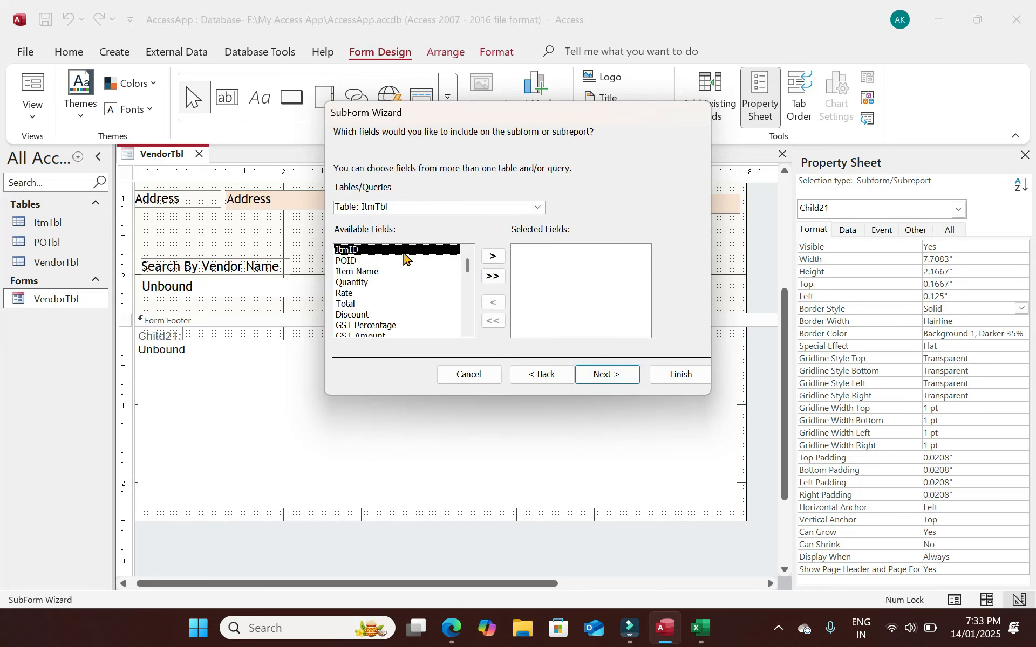
{"action": "left_click", "coordinate": [534, 210]}
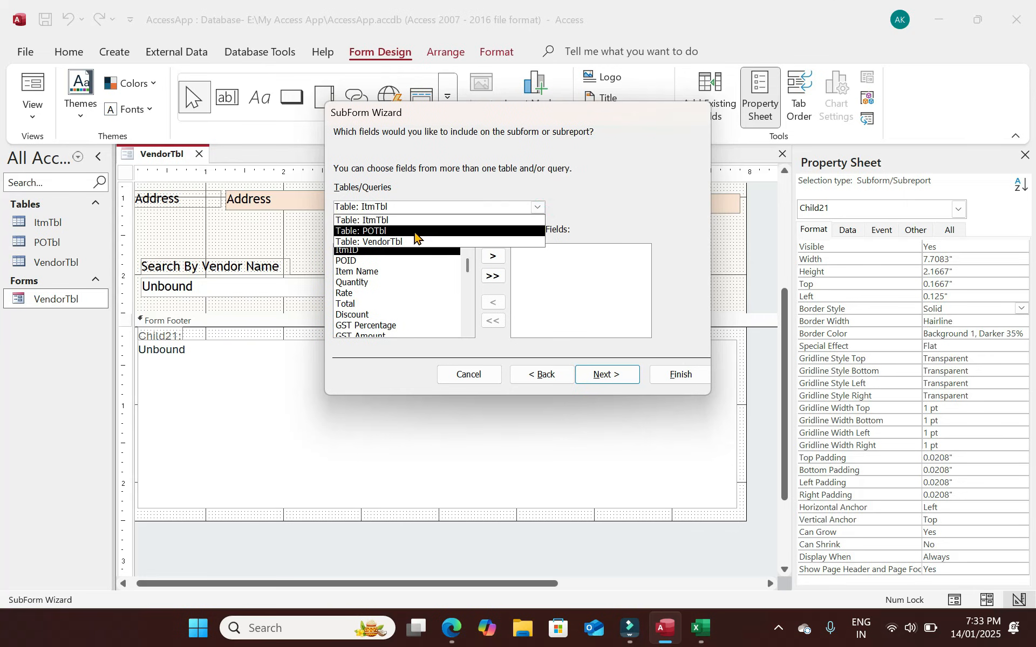
{"action": "left_click", "coordinate": [385, 242]}
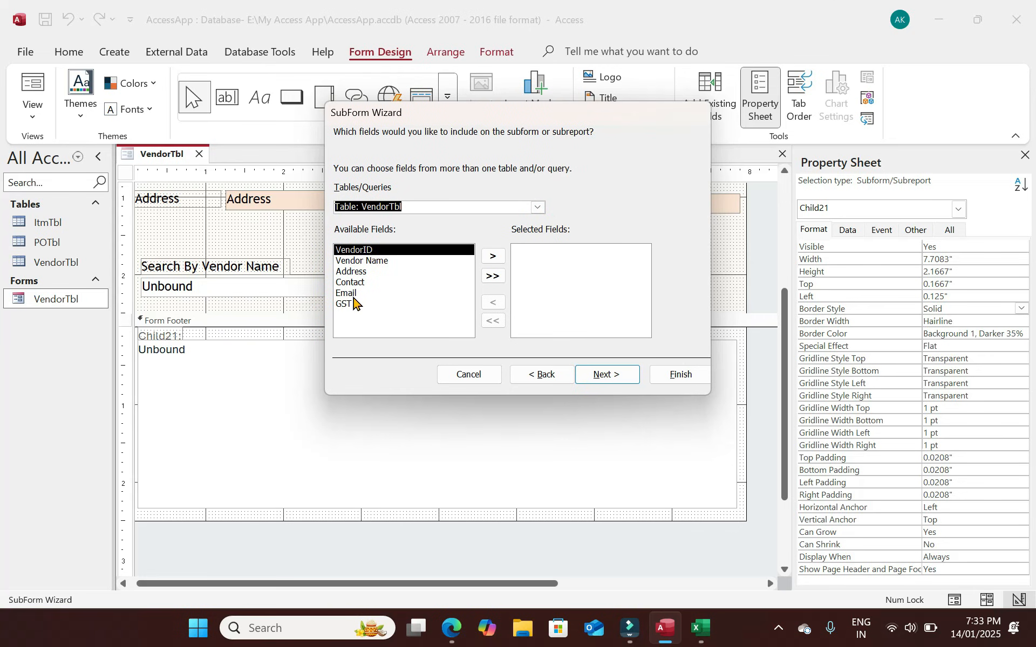
{"action": "left_click", "coordinate": [492, 256]}
{"action": "left_click", "coordinate": [492, 256]}
{"action": "left_click", "coordinate": [492, 257]}
{"action": "left_click", "coordinate": [492, 257]}
{"action": "left_click", "coordinate": [492, 257]}
{"action": "left_click", "coordinate": [491, 256]}
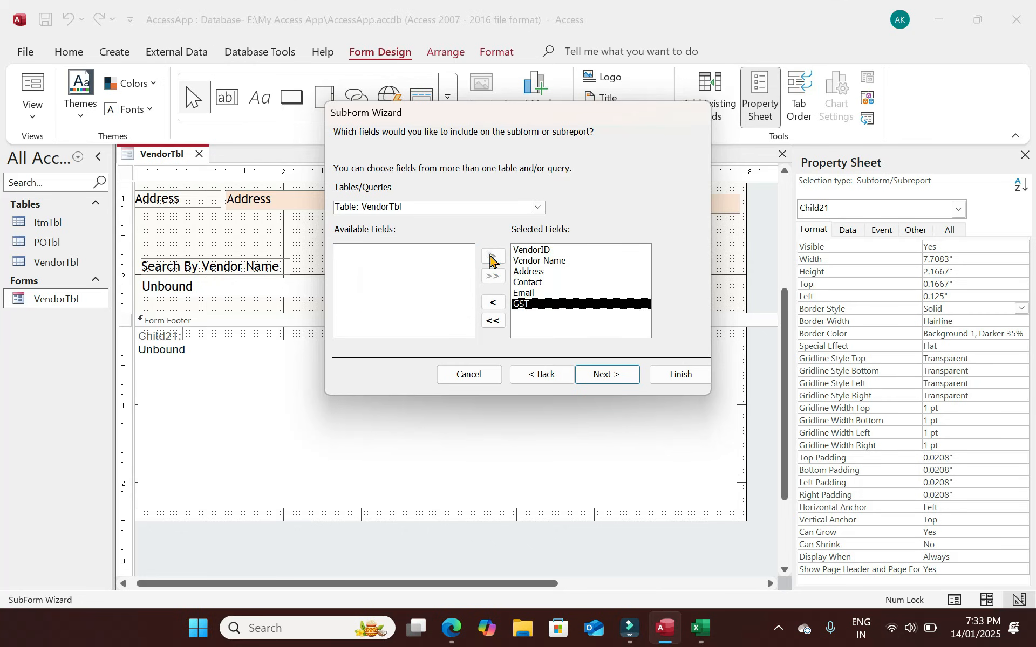
{"action": "left_click", "coordinate": [626, 376]}
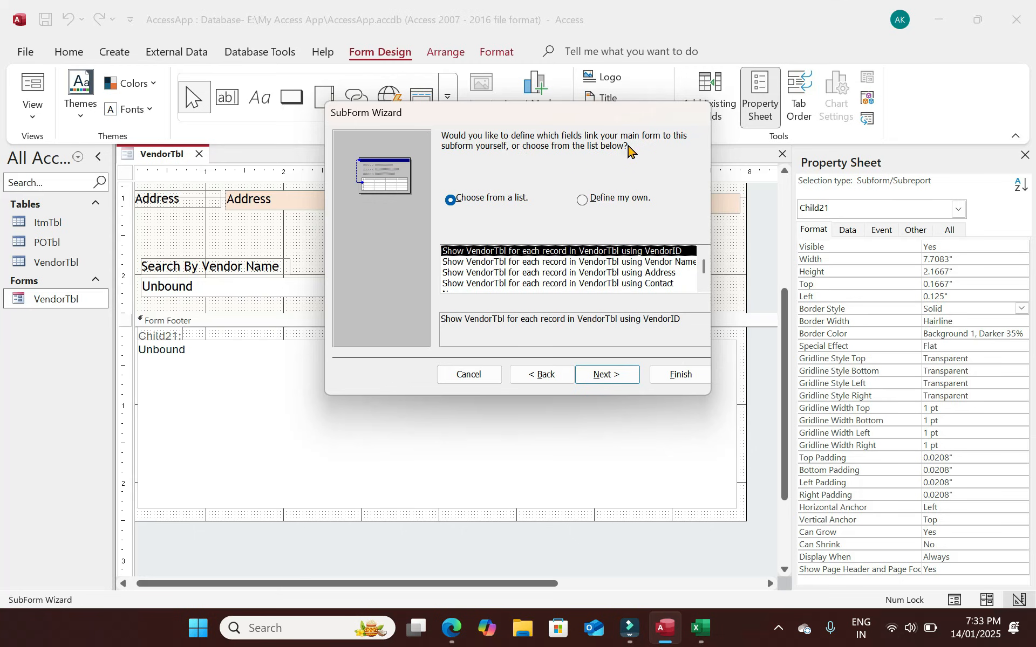
{"action": "left_click", "coordinate": [606, 374]}
{"action": "left_click", "coordinate": [682, 373]}
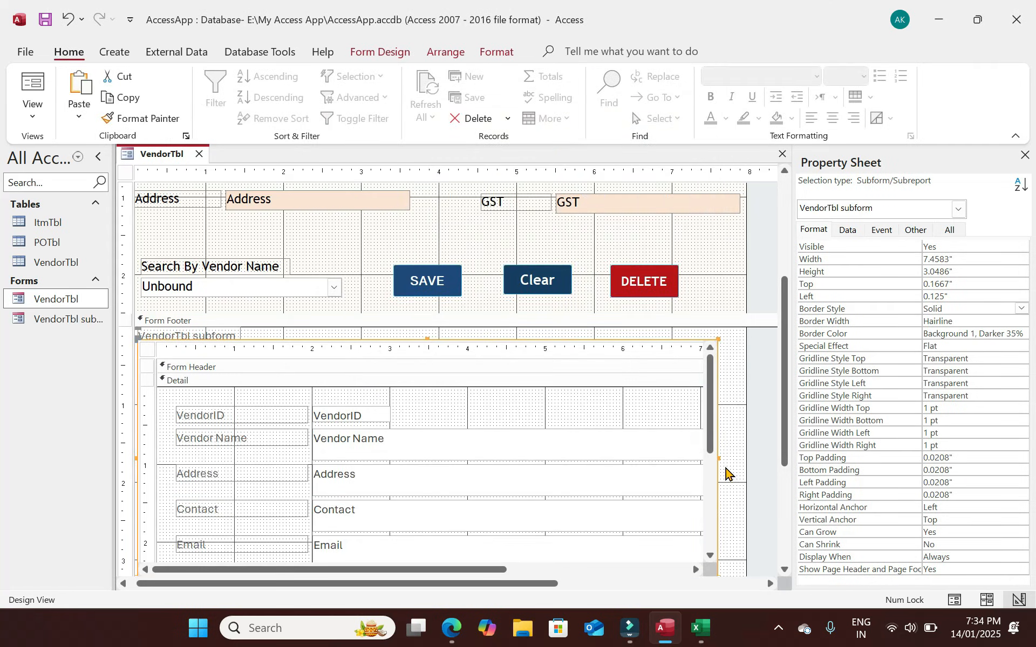
Resize the subform, delete its caption label, and preview the form in Form View.
{"action": "left_click_drag", "start_coordinate": [785, 442], "coordinate": [776, 536]}
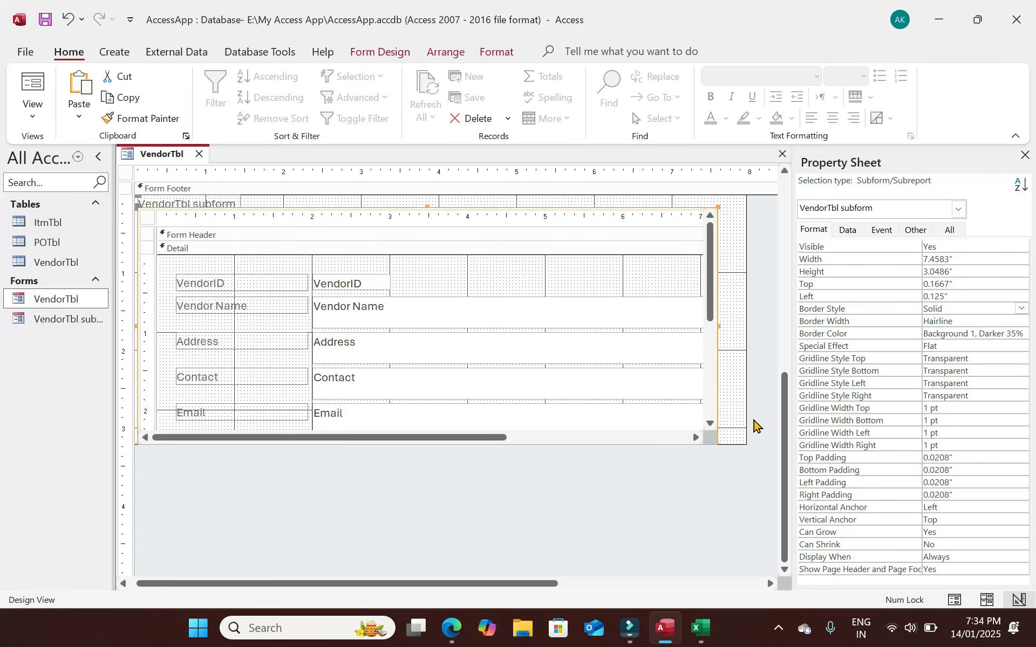
{"action": "left_click_drag", "start_coordinate": [489, 438], "coordinate": [448, 430]}
{"action": "left_click", "coordinate": [292, 215]}
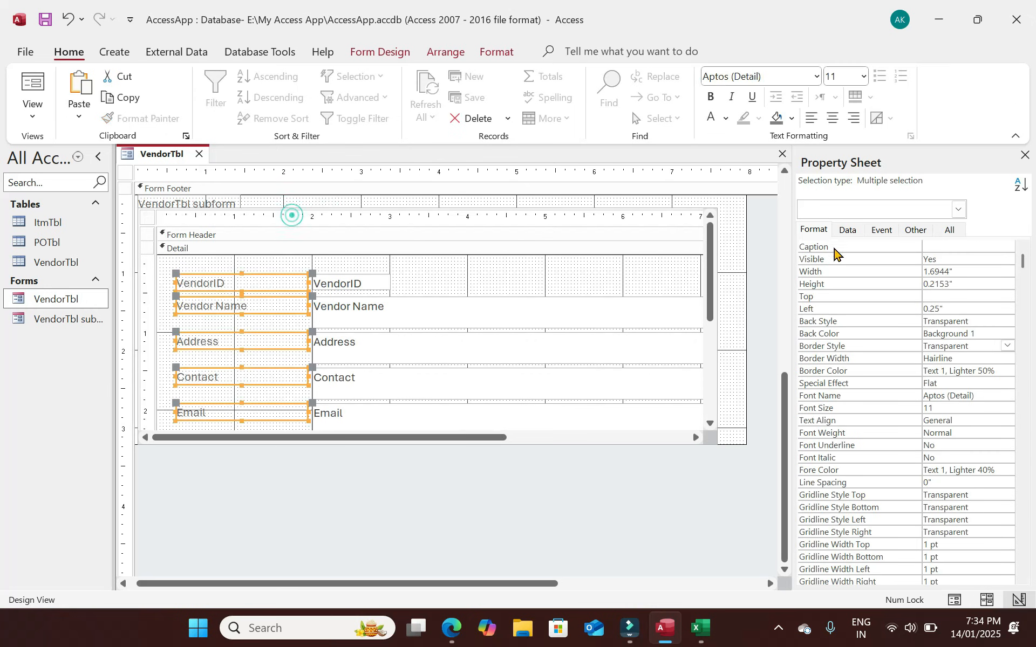
{"action": "left_click_drag", "start_coordinate": [778, 430], "coordinate": [788, 337]}
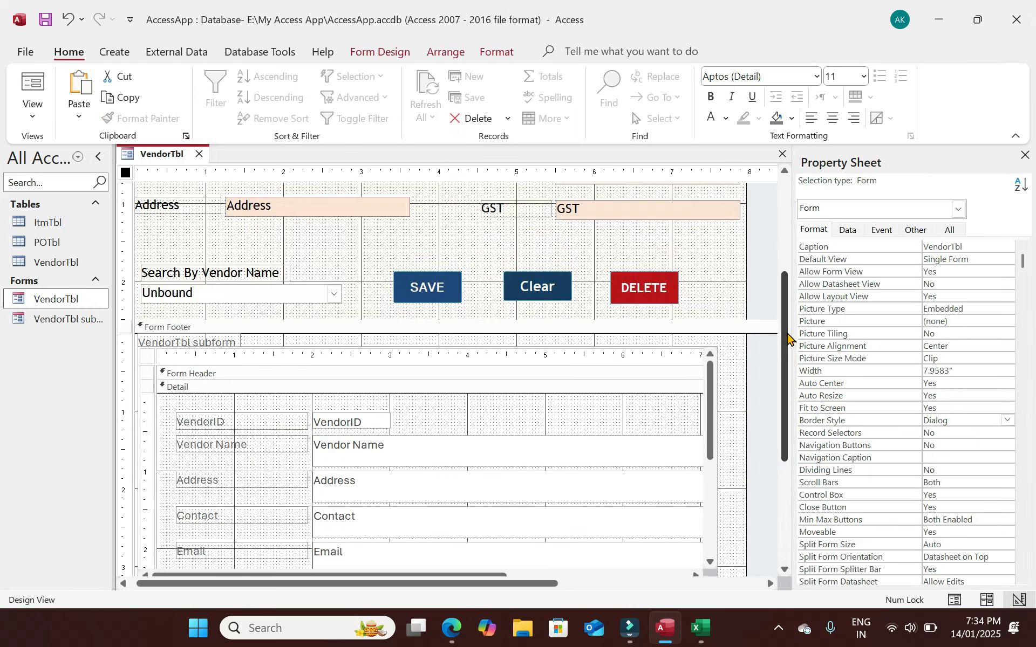
{"action": "left_click", "coordinate": [210, 344]}
{"action": "key", "text": "Delete"}
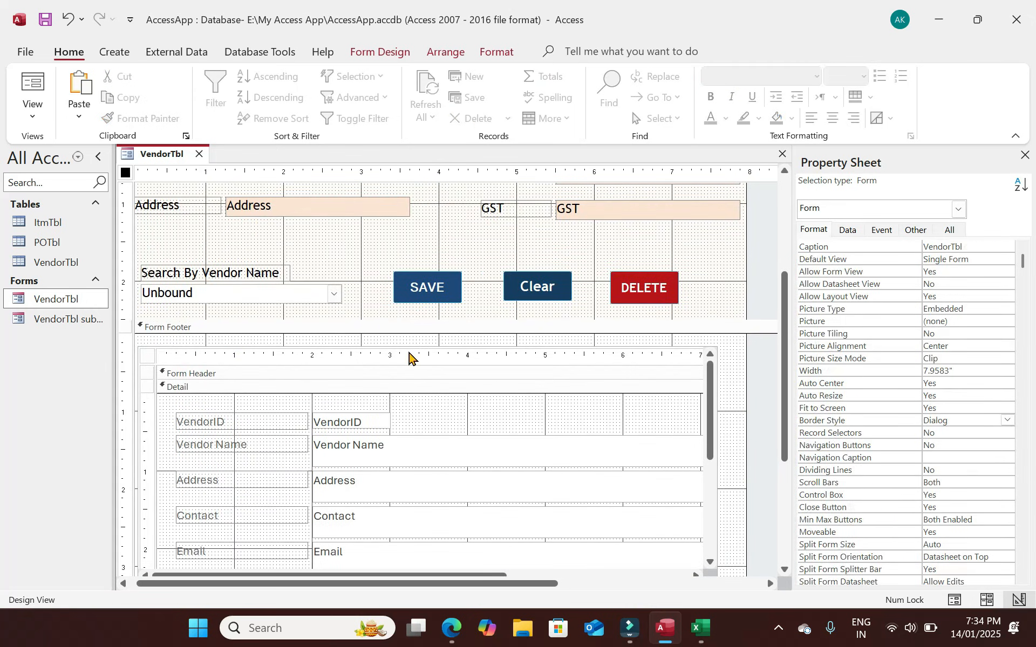
{"action": "key", "text": "F5"}
{"action": "left_click_drag", "start_coordinate": [561, 178], "coordinate": [644, 37]}
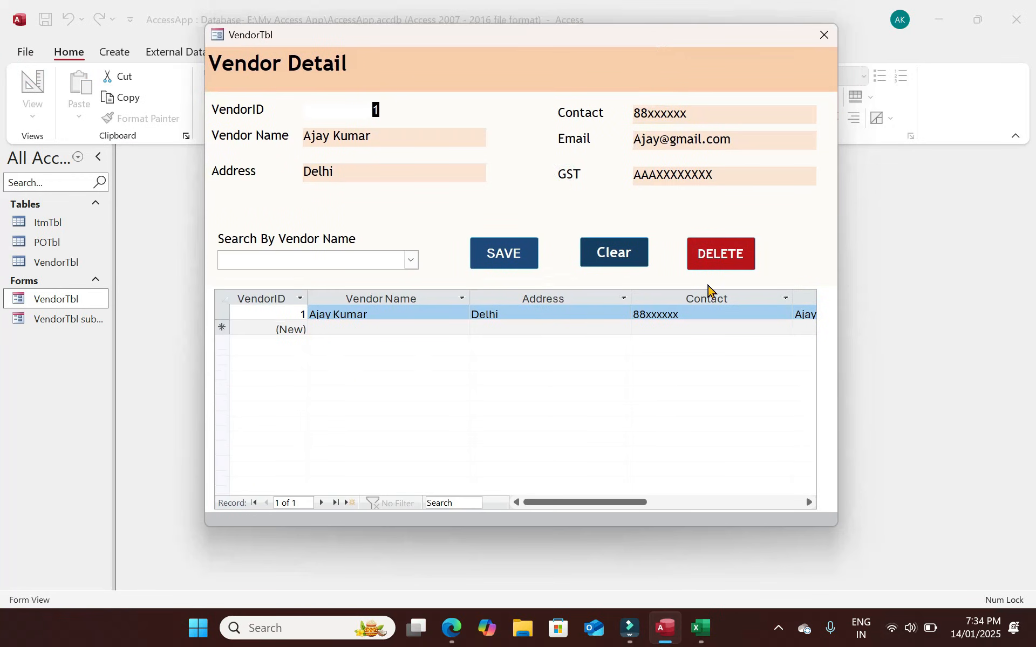
Move through the subform datasheet's cells with Tab and the arrow keys.
{"action": "left_click", "coordinate": [539, 314]}
{"action": "key", "text": "Tab"}
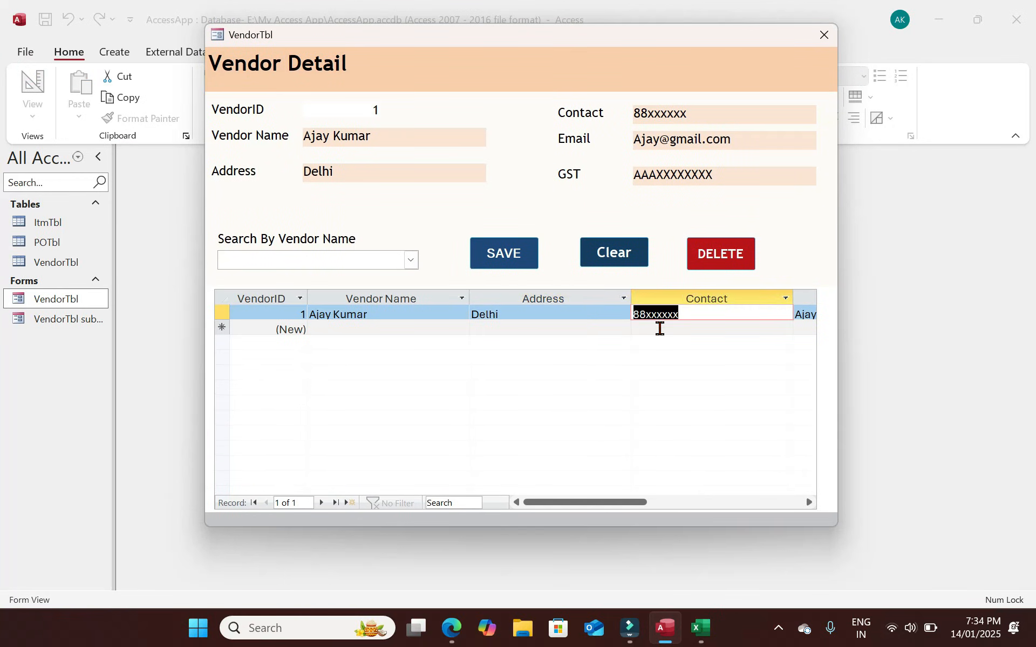
{"action": "key", "text": "Tab"}
{"action": "key", "text": "Tab"}
{"action": "key", "text": "Tab"}
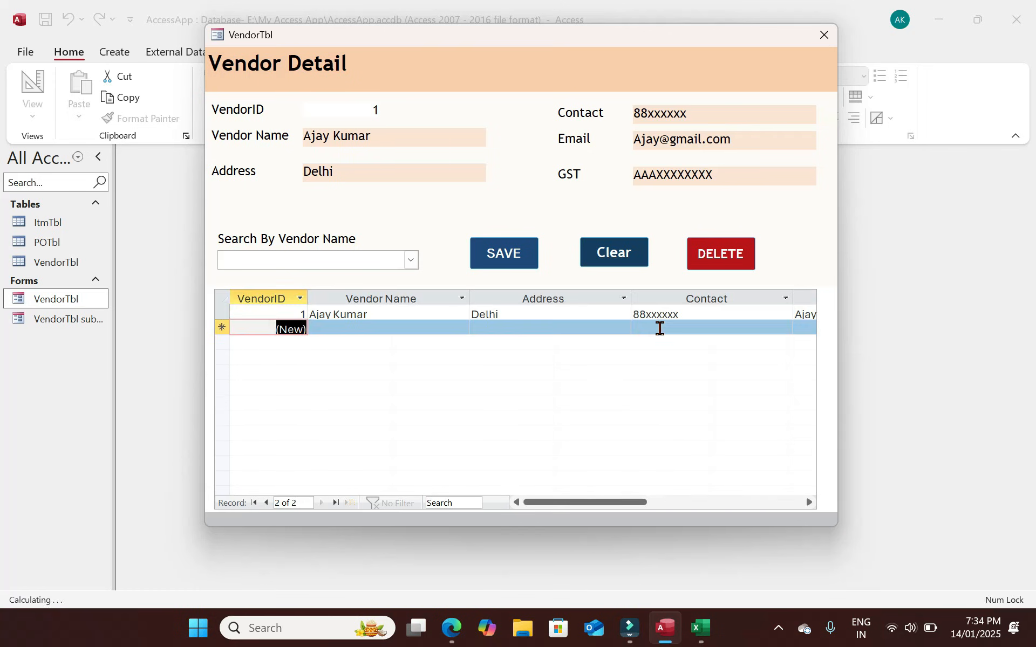
{"action": "key", "text": "Right"}
{"action": "key", "text": "Right"}
{"action": "key", "text": "Right"}
{"action": "key", "text": "Right"}
{"action": "key", "text": "Right"}
{"action": "key", "text": "Left"}
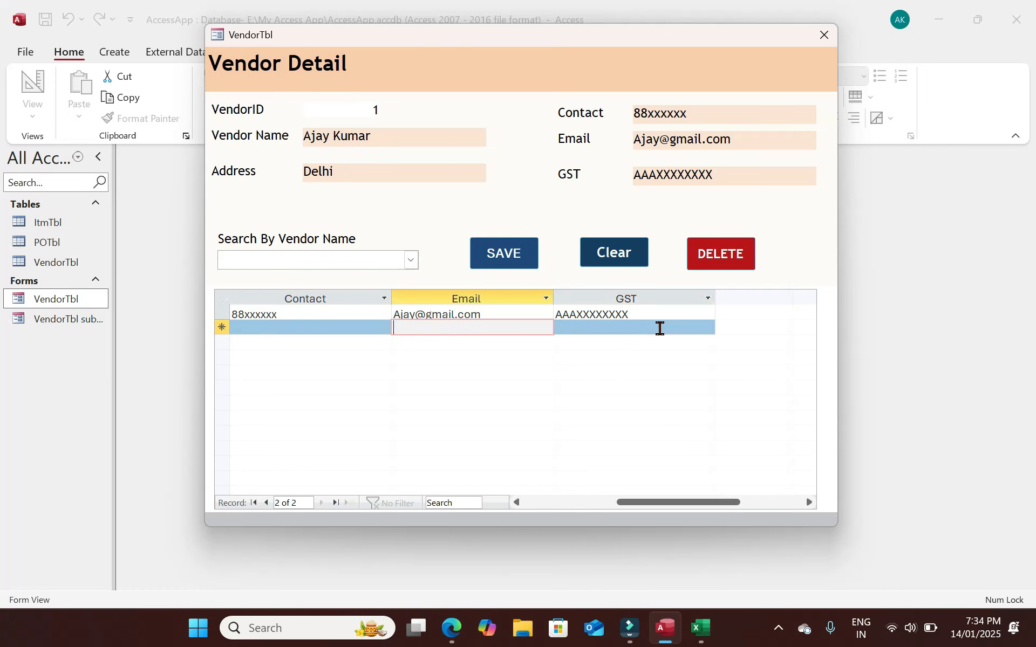
{"action": "key", "text": "Left"}
{"action": "key", "text": "Left"}
{"action": "key", "text": "Left"}
{"action": "key", "text": "Left"}
{"action": "key", "text": "Left"}
{"action": "key", "text": "Left"}
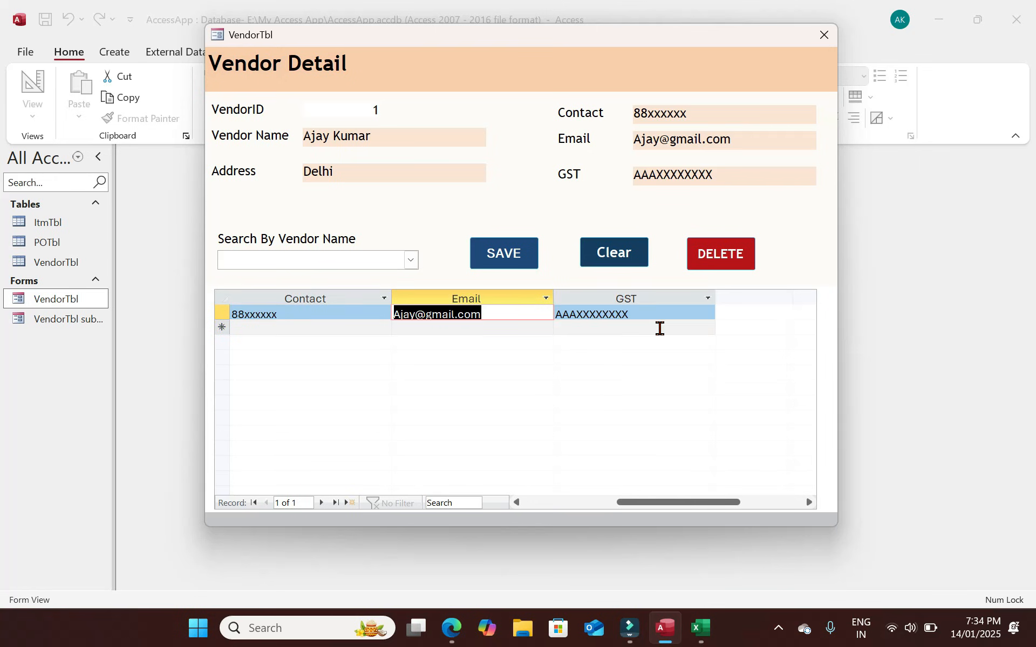
{"action": "key", "text": "Left"}
{"action": "key", "text": "Right"}
{"action": "key", "text": "Right"}
{"action": "key", "text": "Right"}
{"action": "key", "text": "Right"}
{"action": "key", "text": "Right"}
{"action": "key", "text": "Right"}
{"action": "key", "text": "Right"}
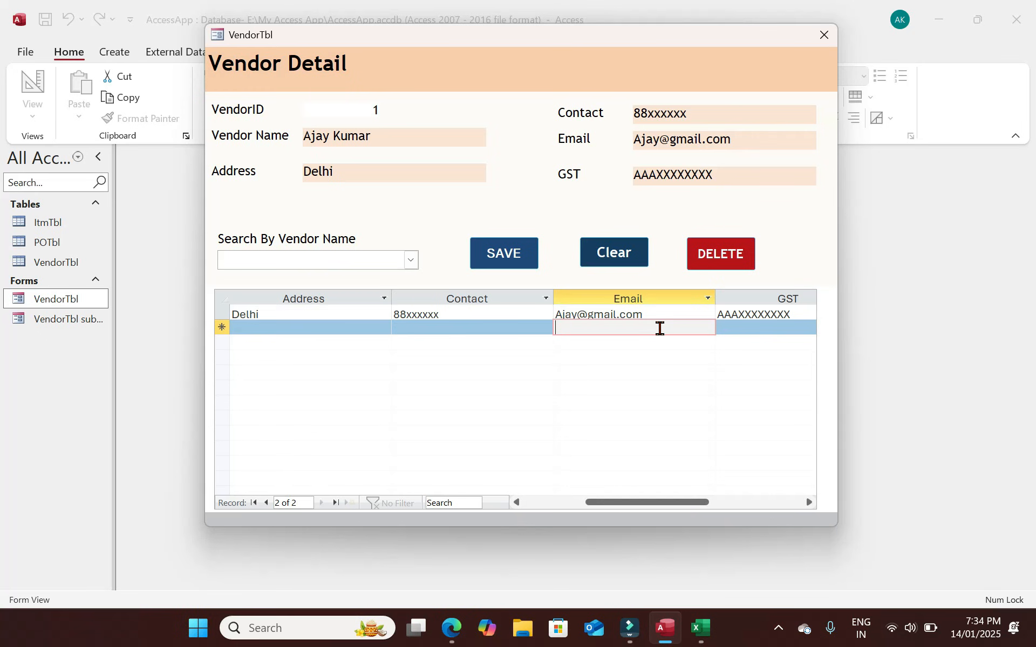
Visit the new record's Address and Contact cells, then close the form.
{"action": "left_click", "coordinate": [294, 327]}
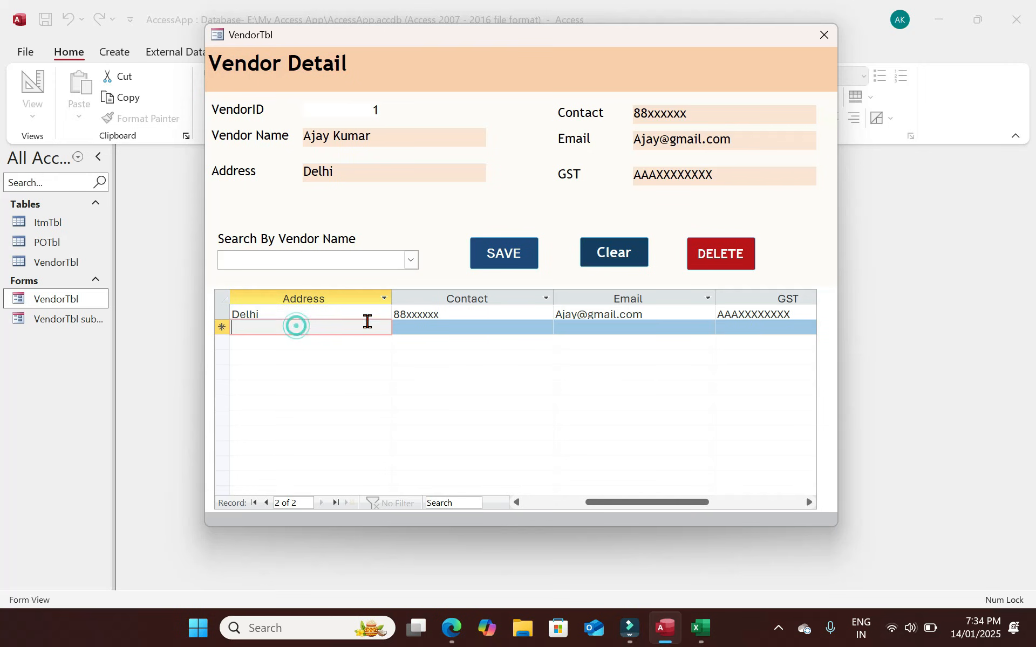
{"action": "left_click", "coordinate": [419, 326]}
{"action": "left_click", "coordinate": [827, 41]}
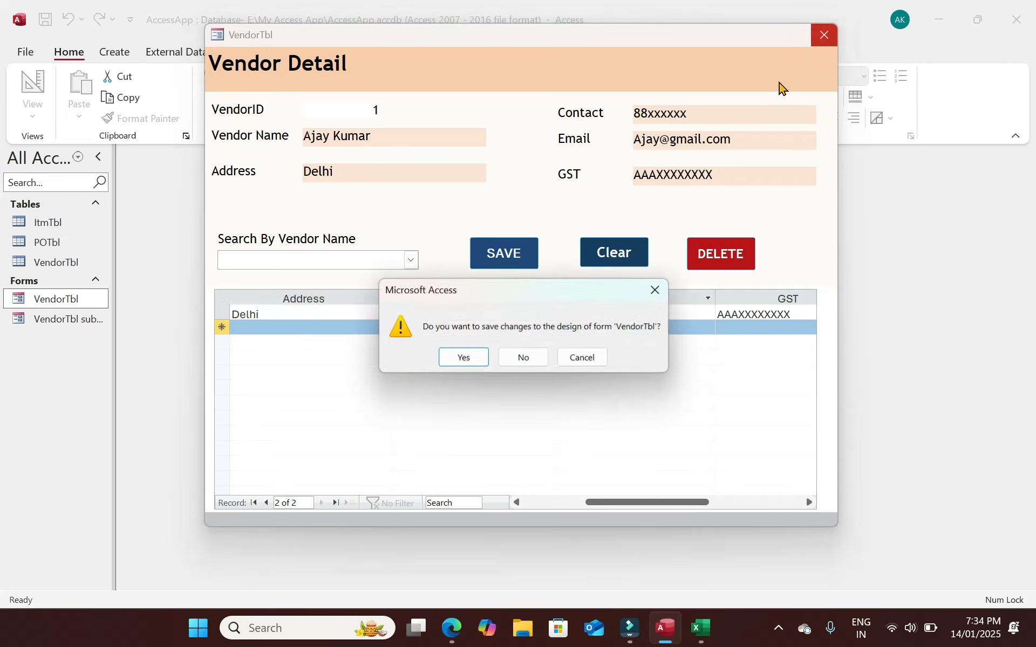
Save the form's design and open the VendorTbl subform in Design View.
{"action": "left_click", "coordinate": [458, 358]}
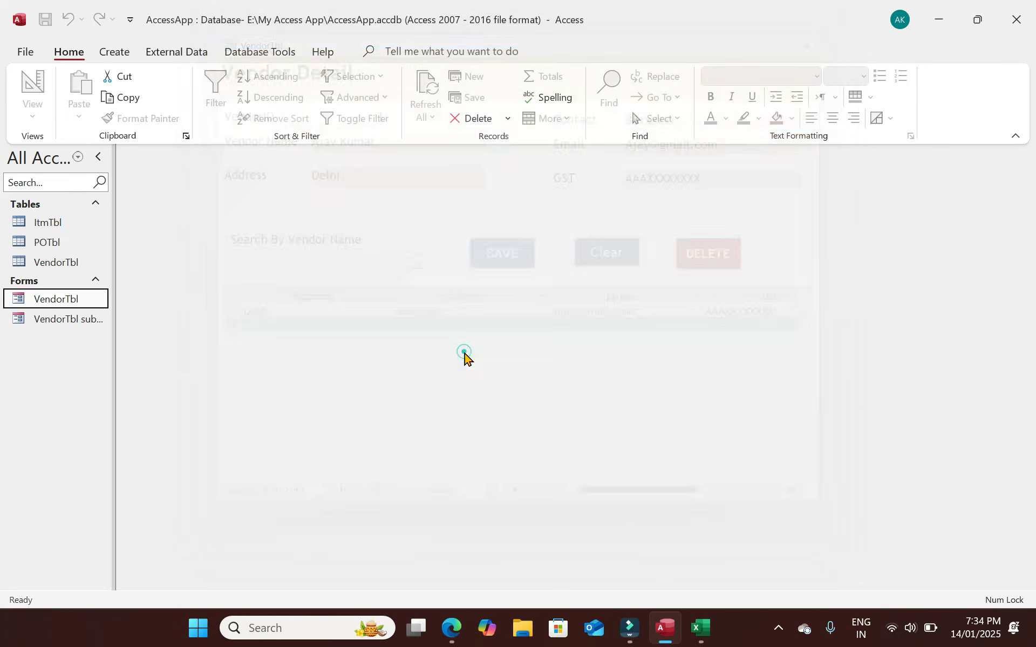
{"action": "right_click", "coordinate": [66, 301]}
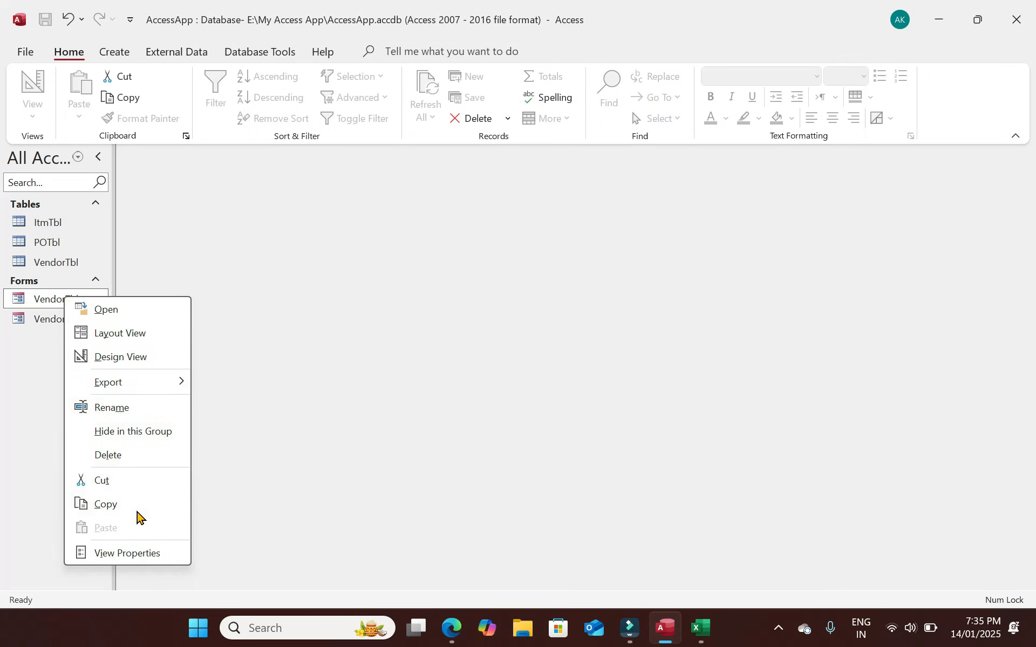
{"action": "left_click", "coordinate": [54, 319]}
{"action": "double_click", "coordinate": [76, 320]}
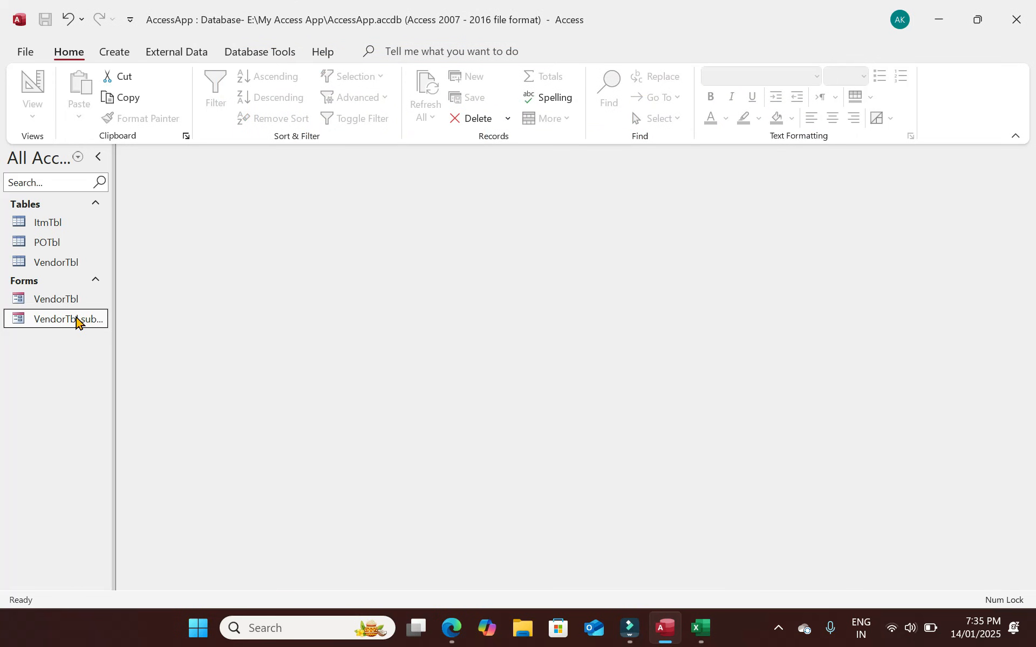
{"action": "left_click", "coordinate": [32, 111]}
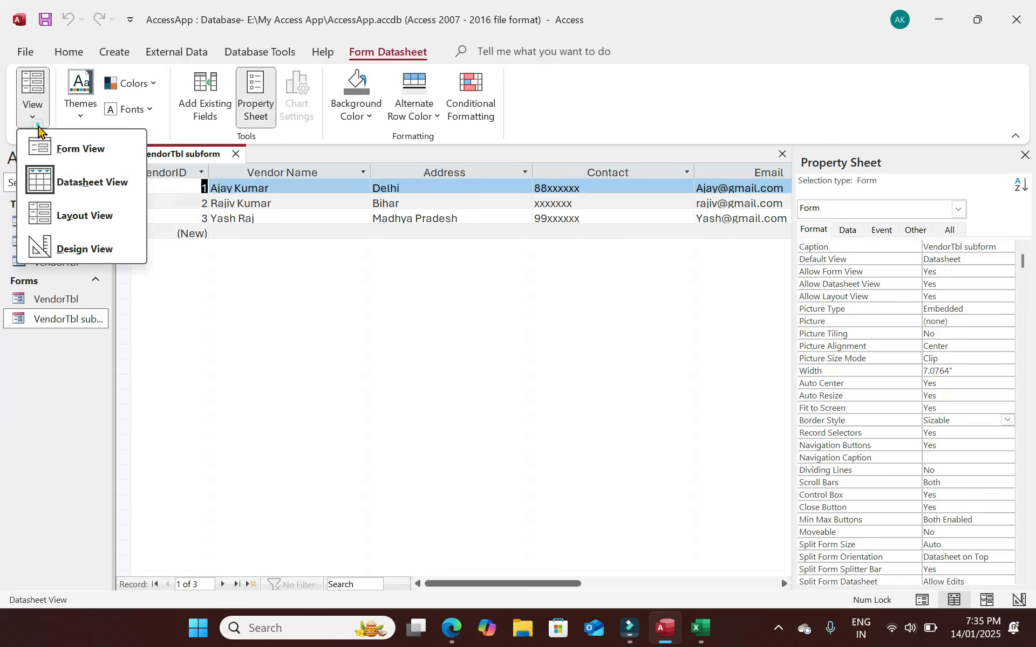
{"action": "left_click", "coordinate": [90, 247]}
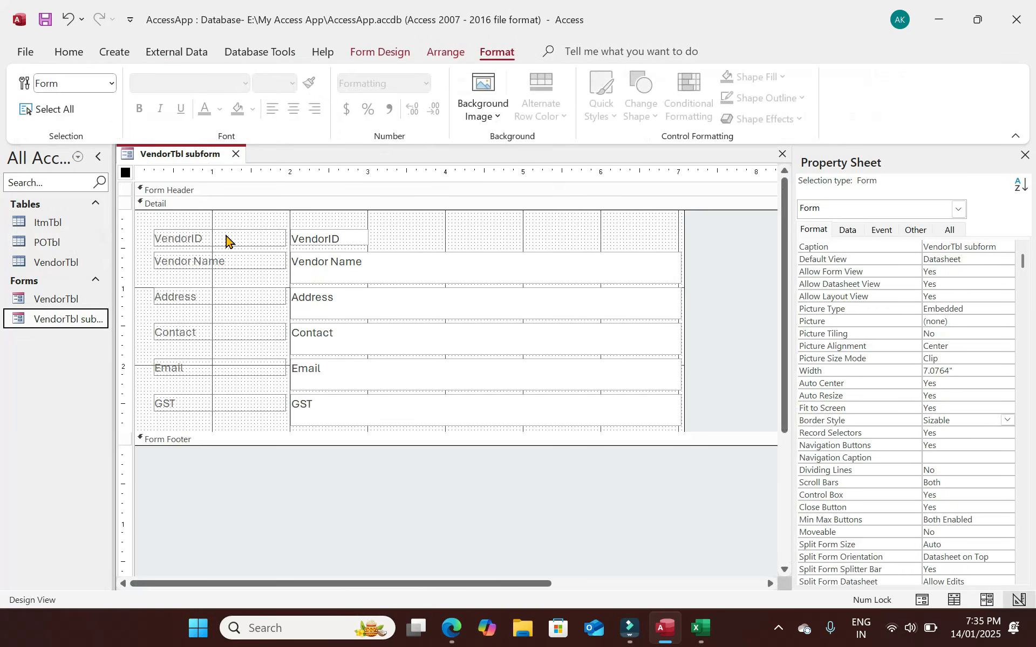
Set Enabled to No for the subform's six field text boxes.
{"action": "left_click_drag", "start_coordinate": [326, 218], "coordinate": [385, 414]}
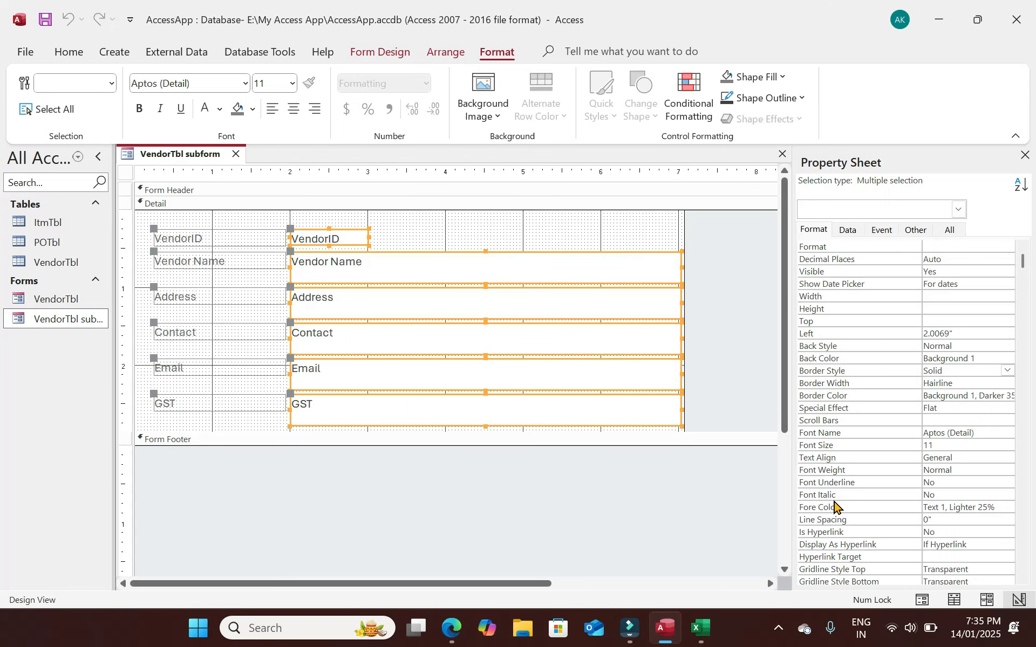
{"action": "left_click", "coordinate": [916, 229]}
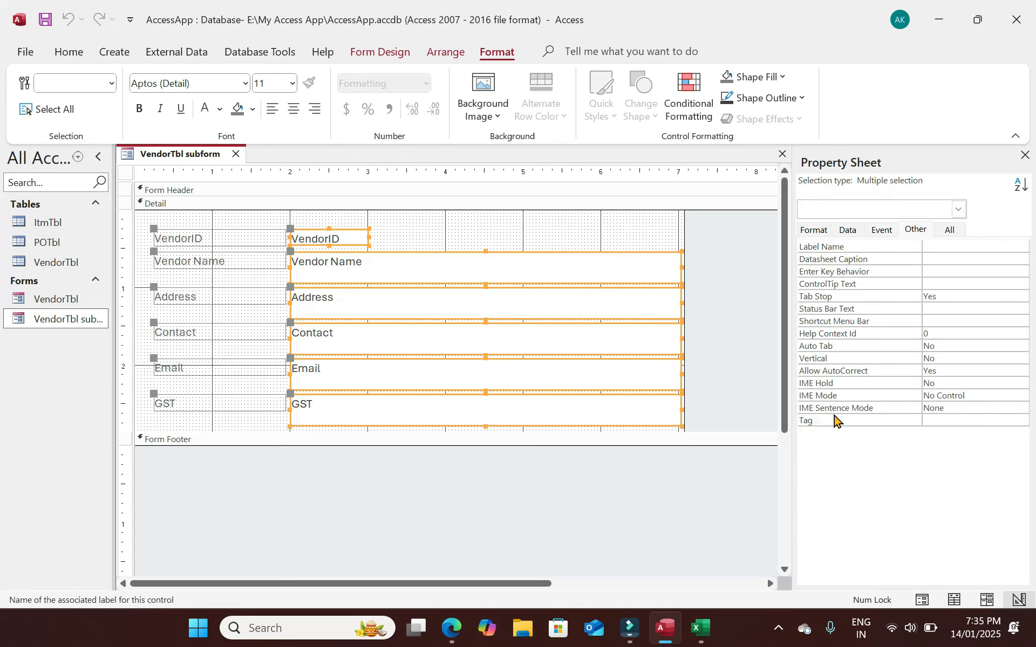
{"action": "left_click", "coordinate": [847, 230]}
{"action": "left_click", "coordinate": [816, 336]}
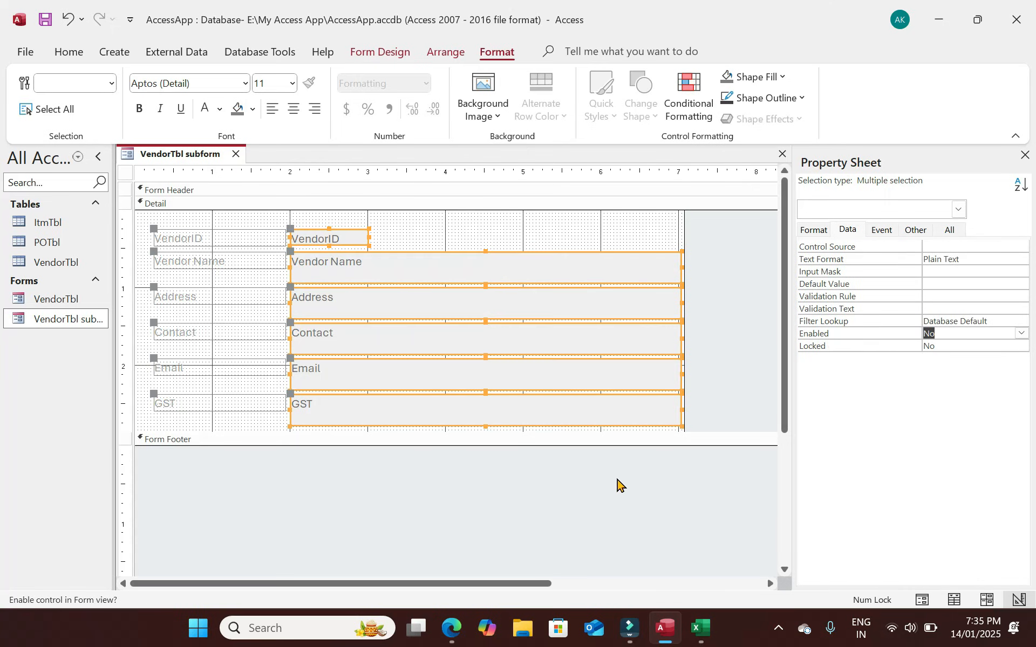
{"action": "left_click", "coordinate": [597, 482]}
{"action": "double_click", "coordinate": [64, 300]}
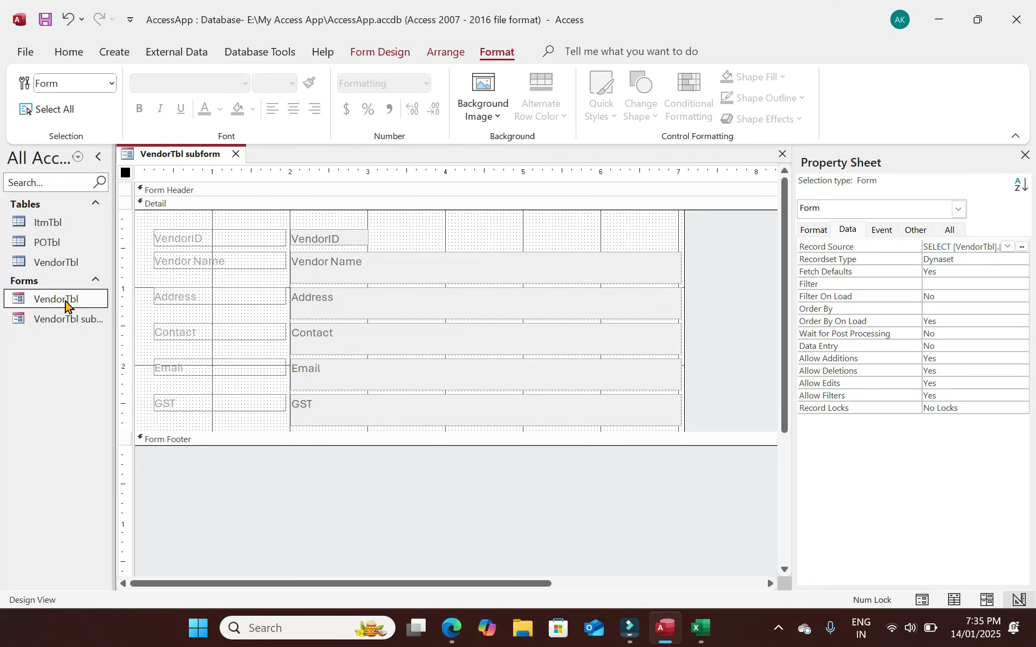
Dismiss the subform warning, close the Vendor Detail form, and save and close the subform design.
{"action": "left_click", "coordinate": [525, 358]}
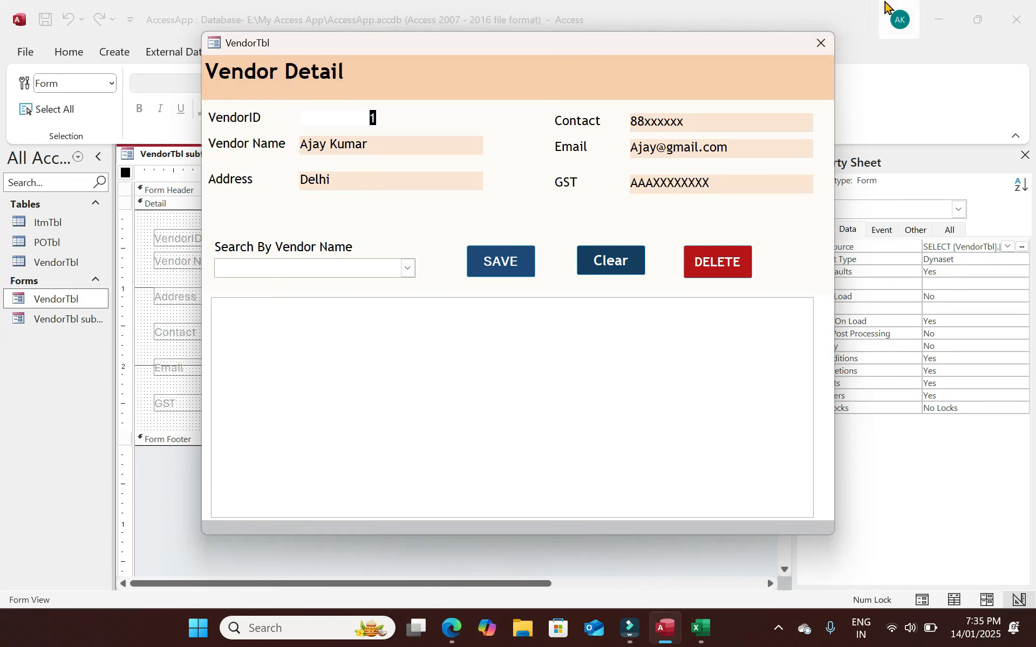
{"action": "left_click", "coordinate": [820, 41]}
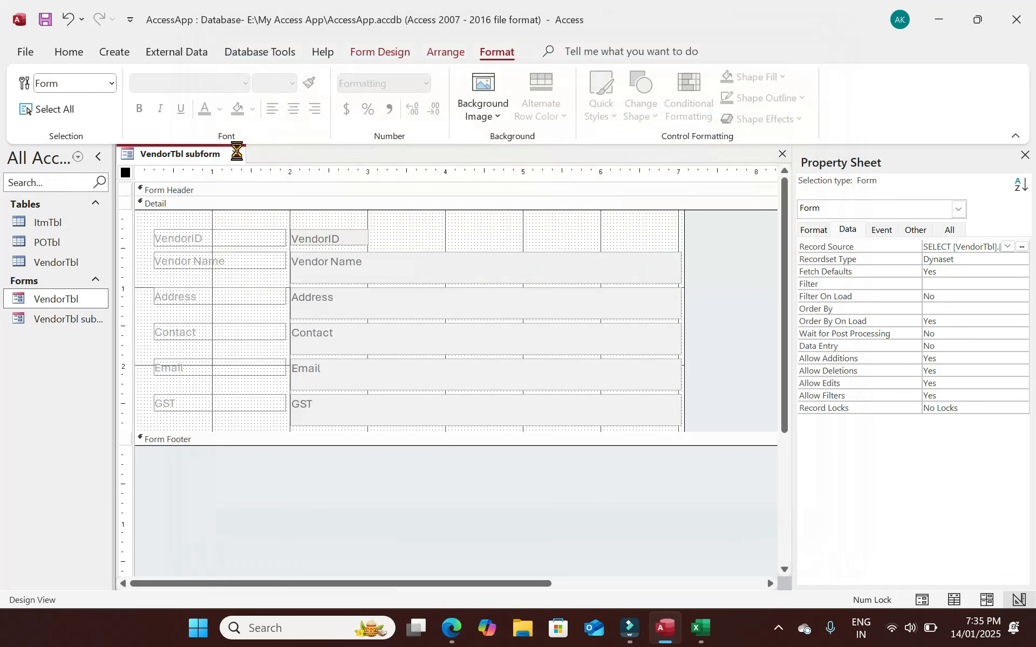
{"action": "left_click", "coordinate": [235, 153]}
{"action": "left_click", "coordinate": [474, 359]}
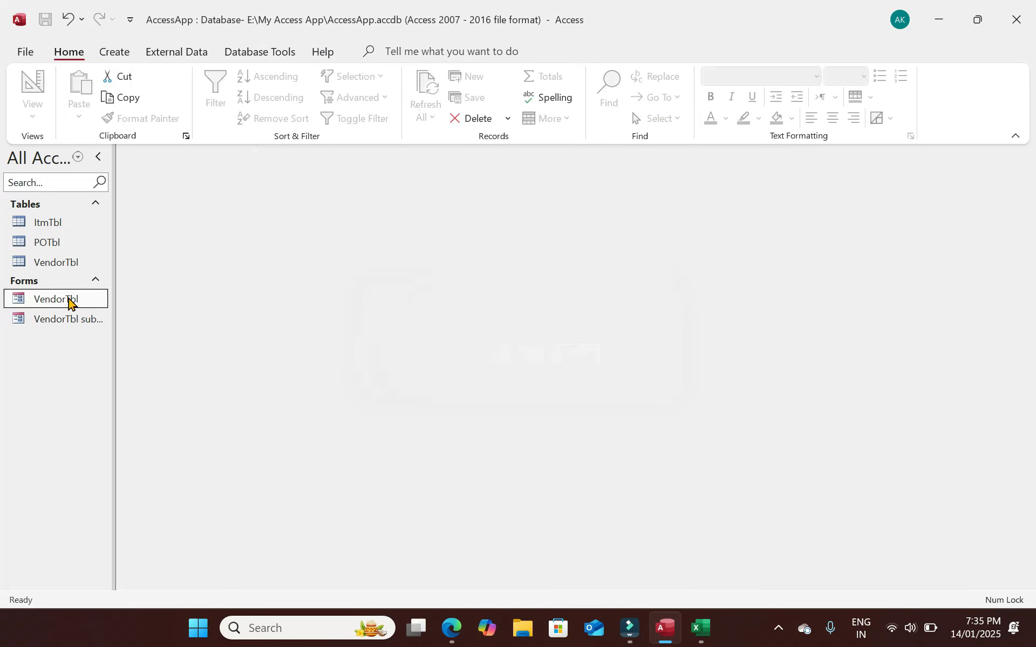
Preview the VendorTbl form, then close the Vendor Detail form.
{"action": "double_click", "coordinate": [69, 299]}
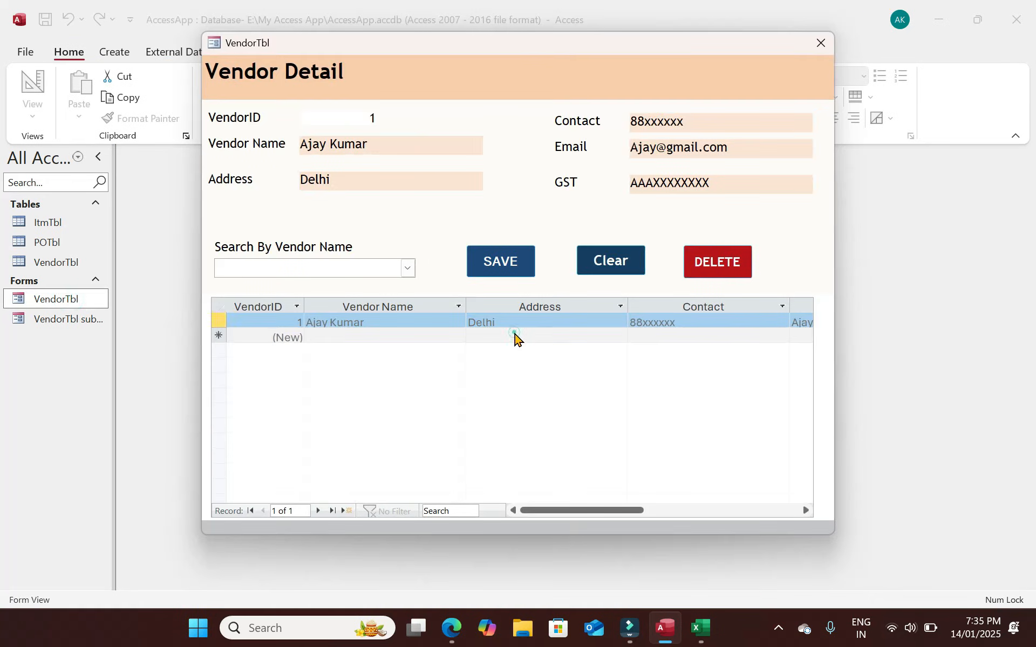
{"action": "left_click", "coordinate": [378, 323]}
{"action": "left_click", "coordinate": [581, 343]}
{"action": "left_click", "coordinate": [820, 43]}
Reopen the VendorTbl subform in Design View and set its six text boxes' Enabled property to Yes.
{"action": "double_click", "coordinate": [76, 319]}
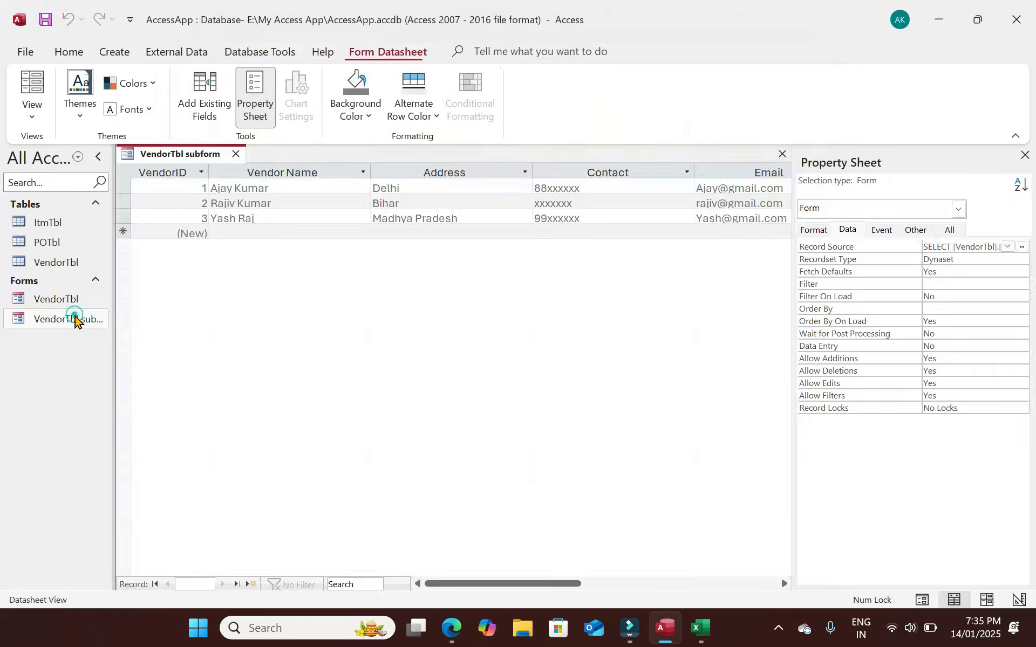
{"action": "left_click", "coordinate": [42, 116]}
{"action": "left_click", "coordinate": [82, 246]}
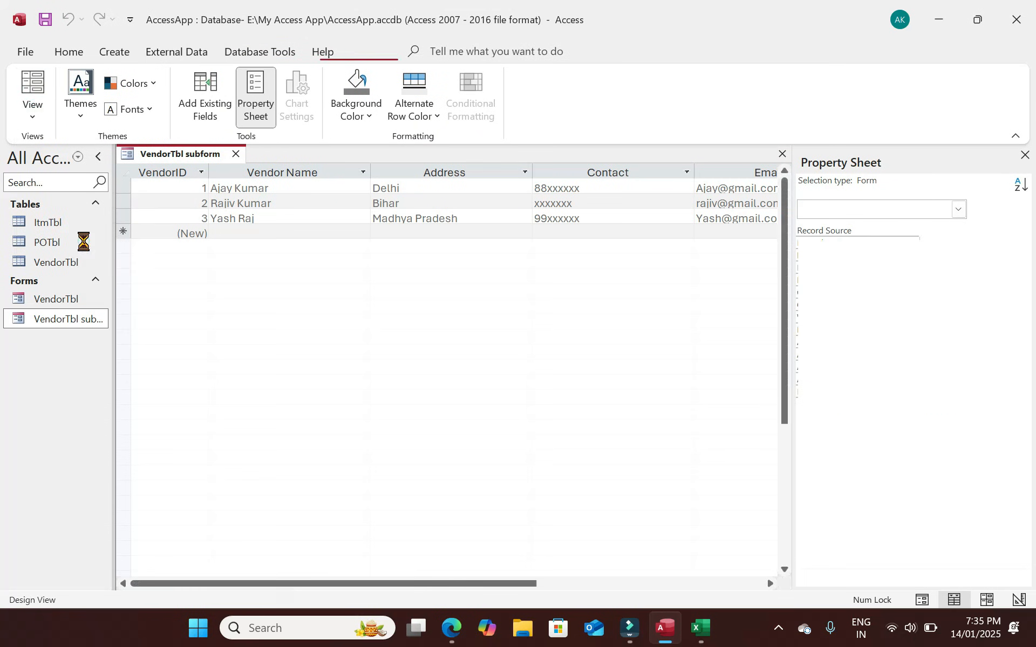
{"action": "left_click_drag", "start_coordinate": [330, 223], "coordinate": [356, 430]}
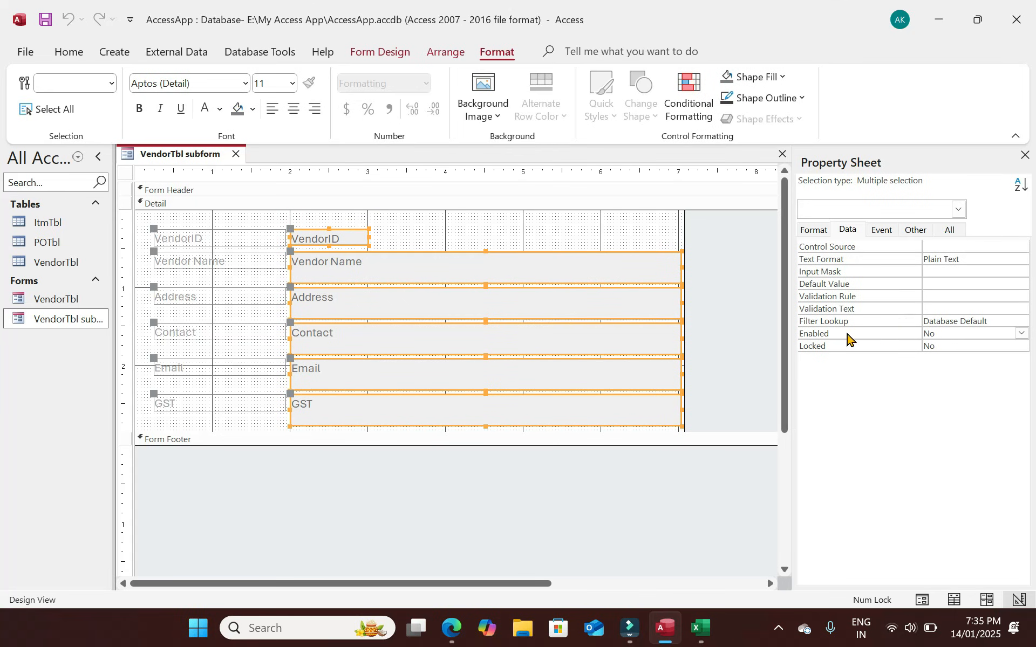
{"action": "double_click", "coordinate": [847, 335]}
{"action": "left_click", "coordinate": [853, 347]}
{"action": "left_click", "coordinate": [627, 227]}
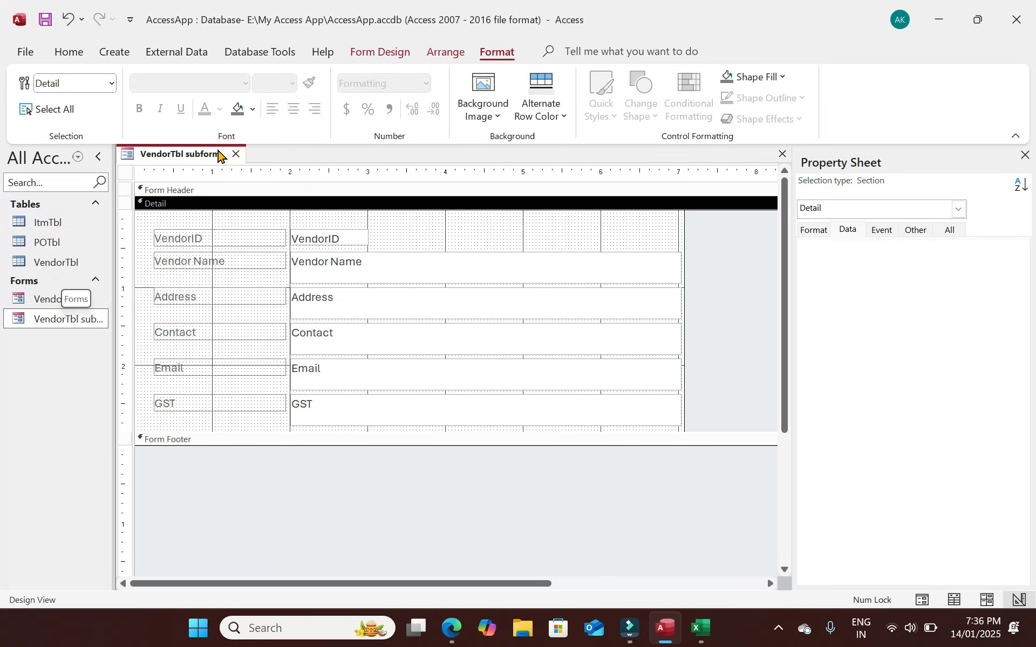
{"action": "left_click", "coordinate": [235, 154]}
Save the subform design, open the VendorTbl form, and make the subform datasheet rows taller.
{"action": "left_click", "coordinate": [471, 357]}
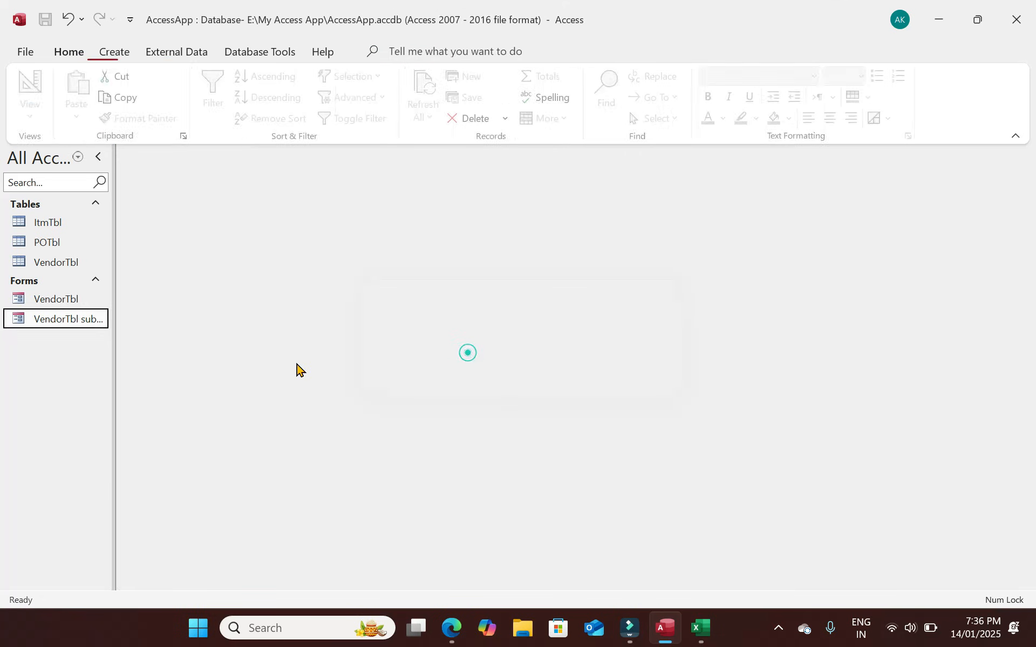
{"action": "left_click", "coordinate": [77, 303]}
{"action": "double_click", "coordinate": [77, 304]}
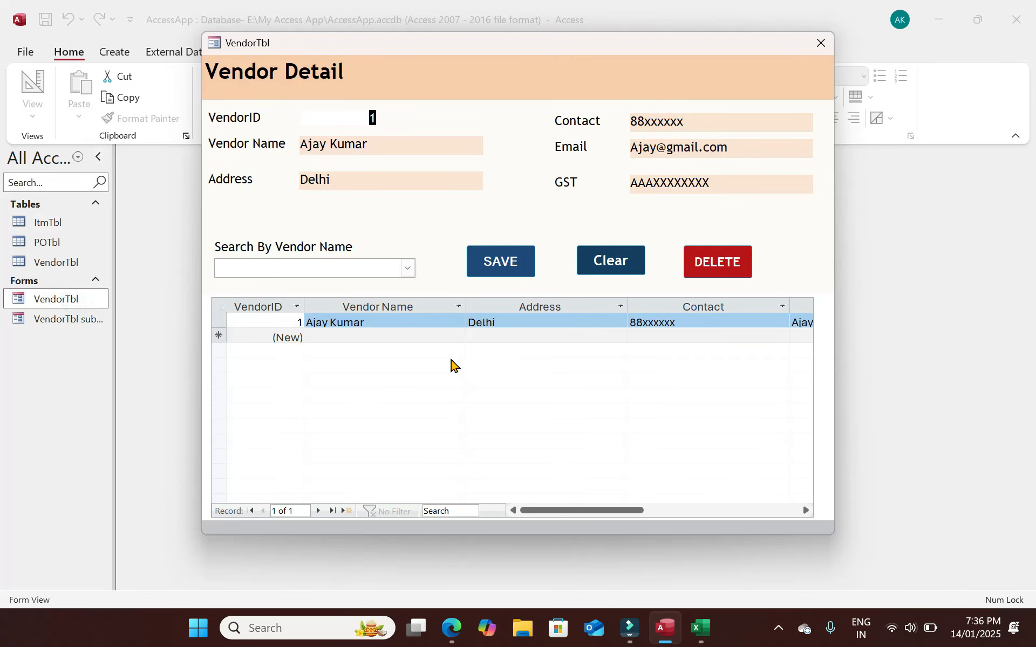
{"action": "left_click", "coordinate": [350, 335]}
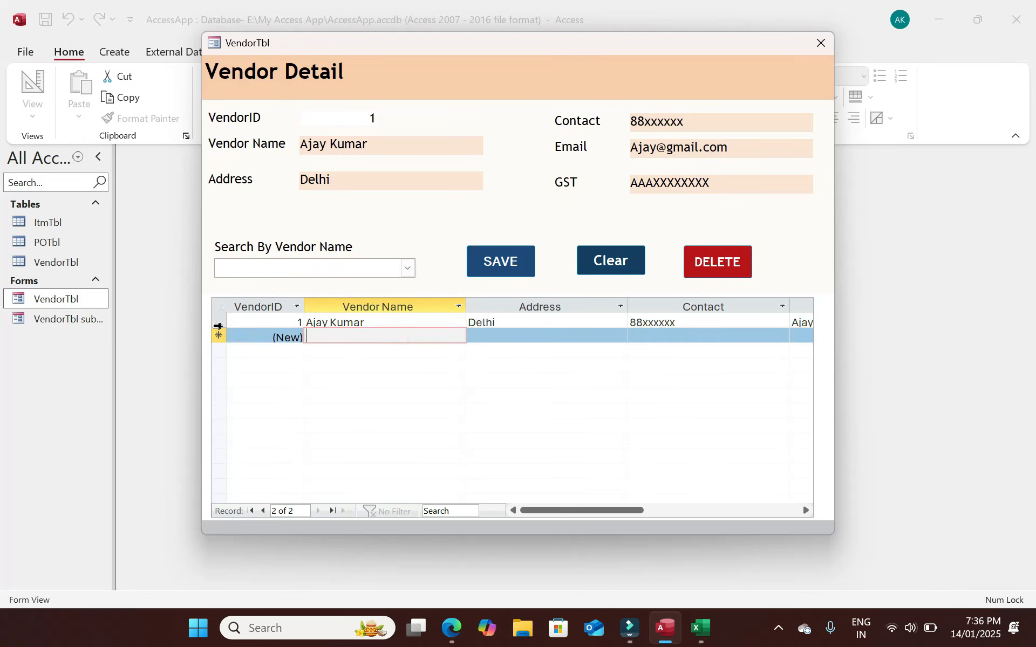
{"action": "left_click_drag", "start_coordinate": [219, 328], "coordinate": [219, 334]}
Test editing the datasheet's Address, name and Contact cells, then search for the third vendor by name.
{"action": "left_click", "coordinate": [515, 340]}
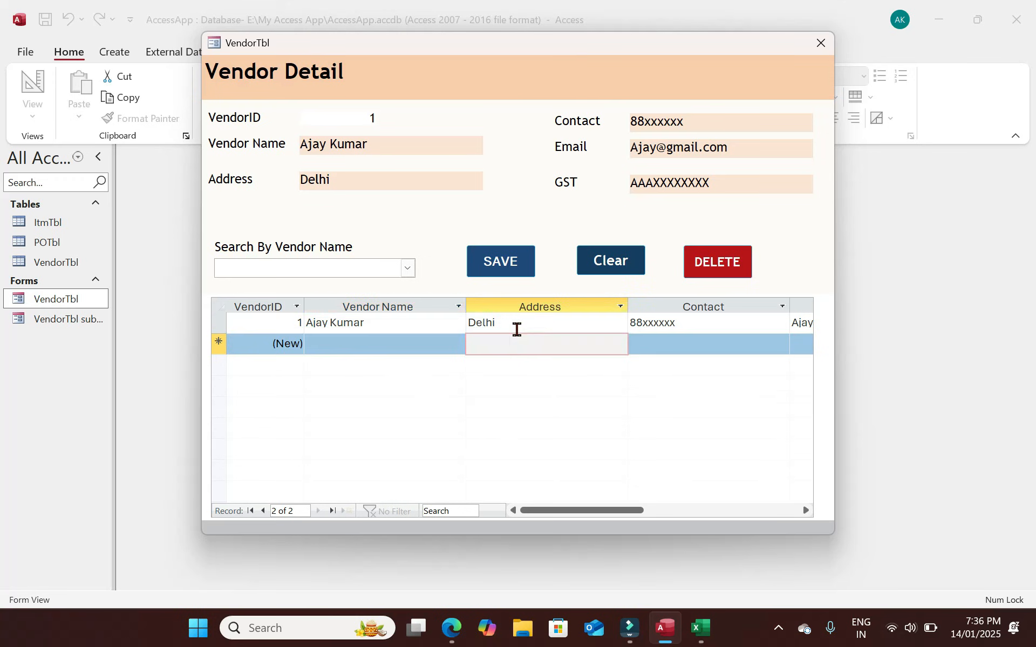
{"action": "left_click", "coordinate": [519, 328]}
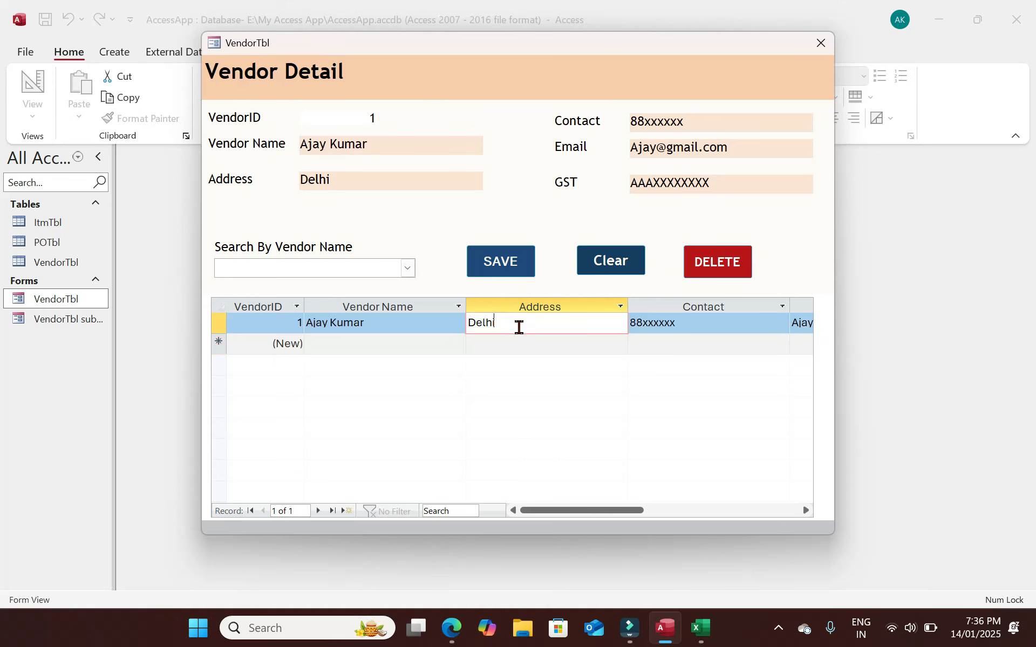
{"action": "left_click", "coordinate": [523, 342]}
{"action": "left_click", "coordinate": [455, 327]}
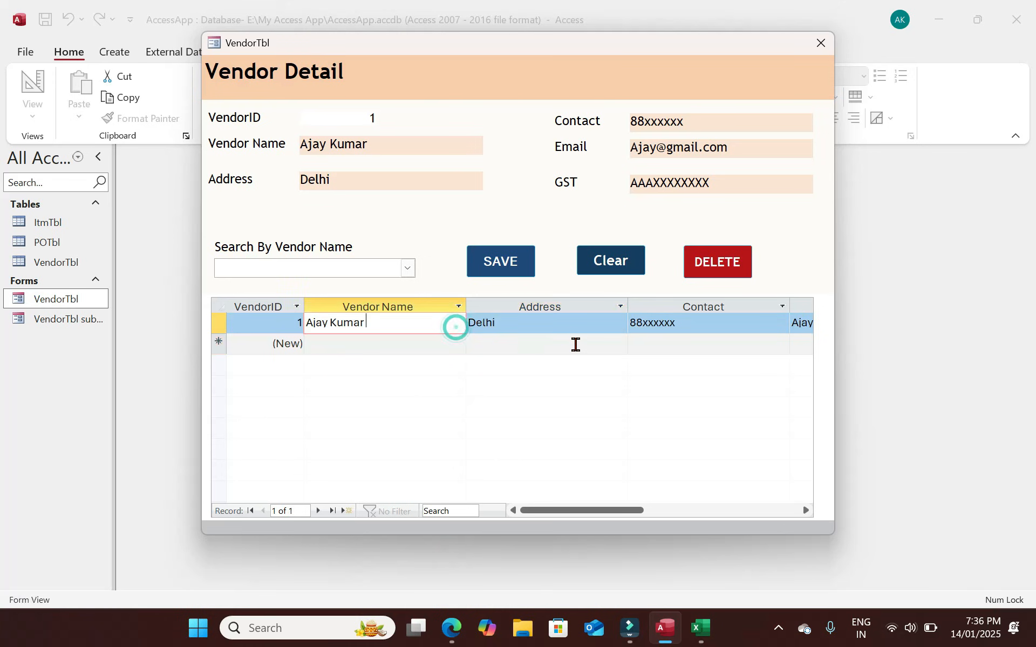
{"action": "left_click", "coordinate": [575, 345]}
{"action": "left_click", "coordinate": [641, 328]}
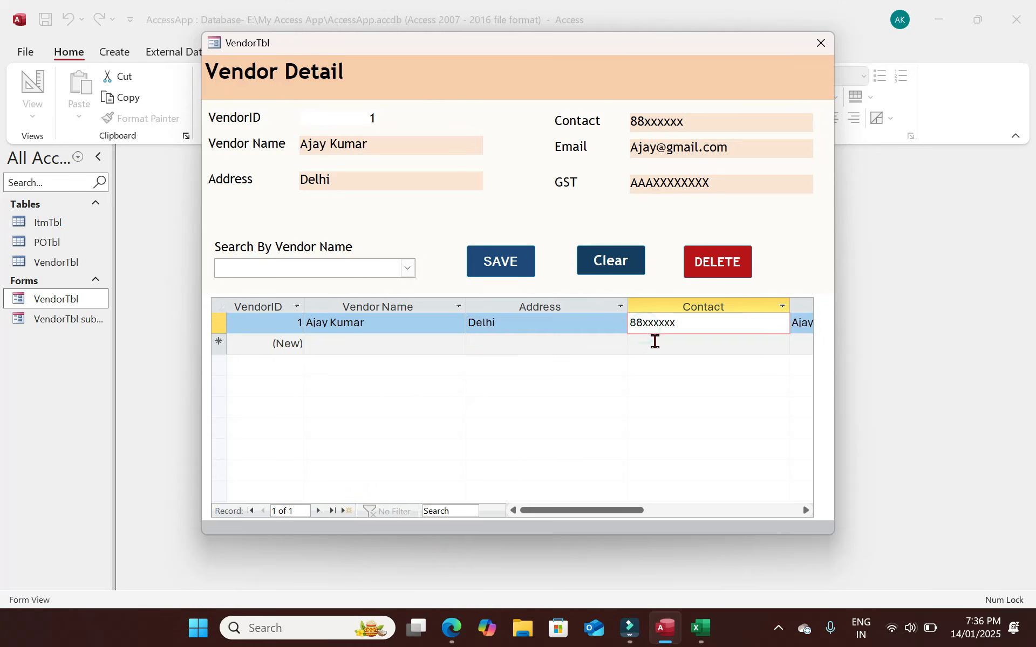
{"action": "left_click", "coordinate": [654, 343]}
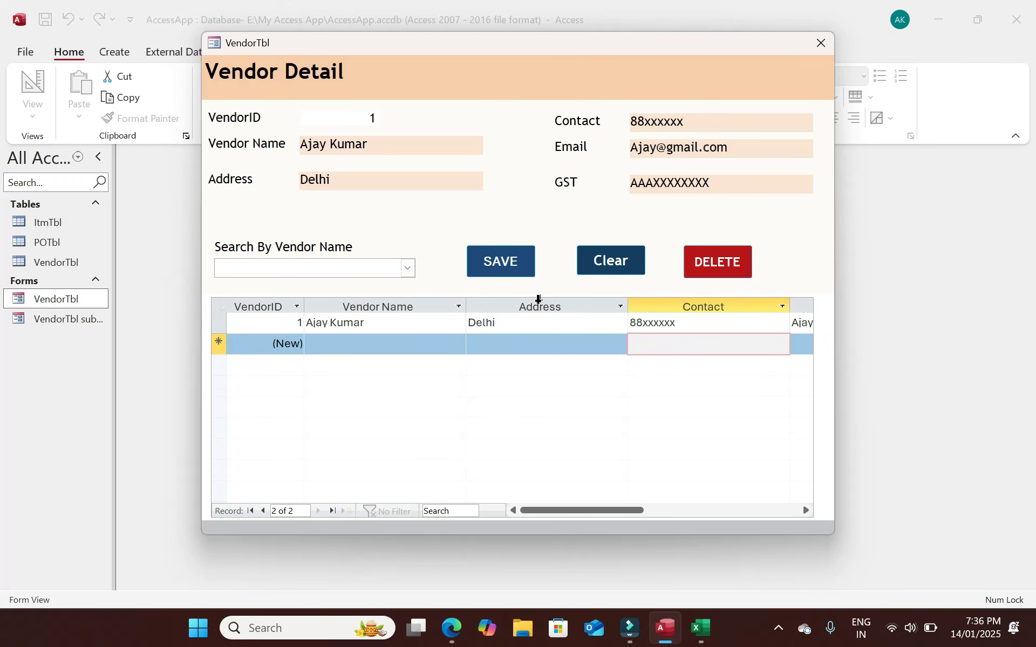
{"action": "left_click", "coordinate": [407, 267]}
{"action": "left_click", "coordinate": [287, 314]}
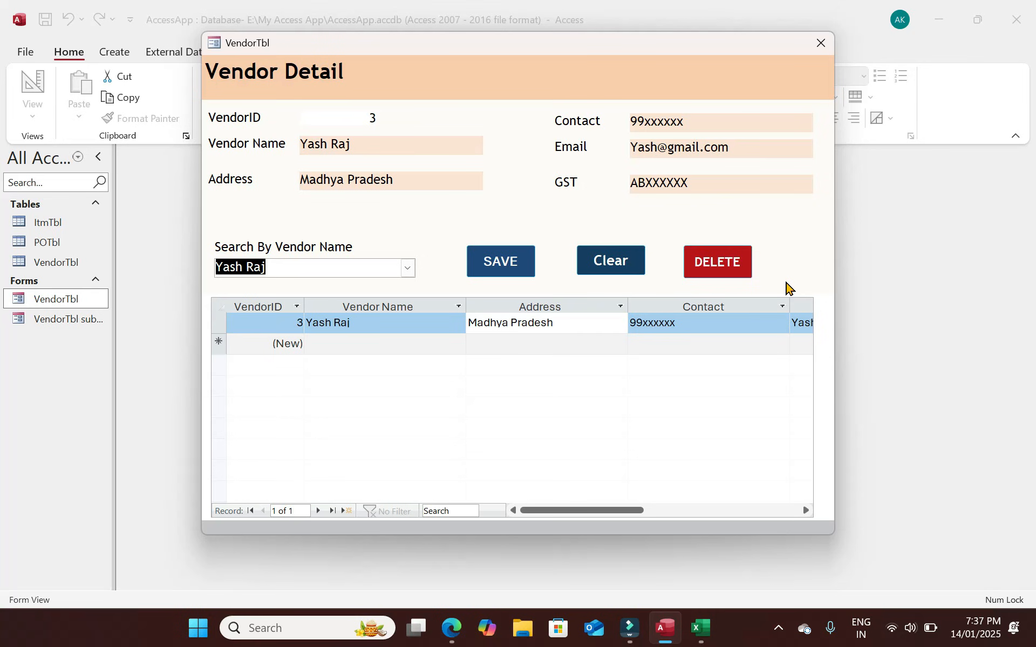
Close the VendorTbl form and collapse, then re-expand, the Navigation Pane.
{"action": "left_click", "coordinate": [821, 43]}
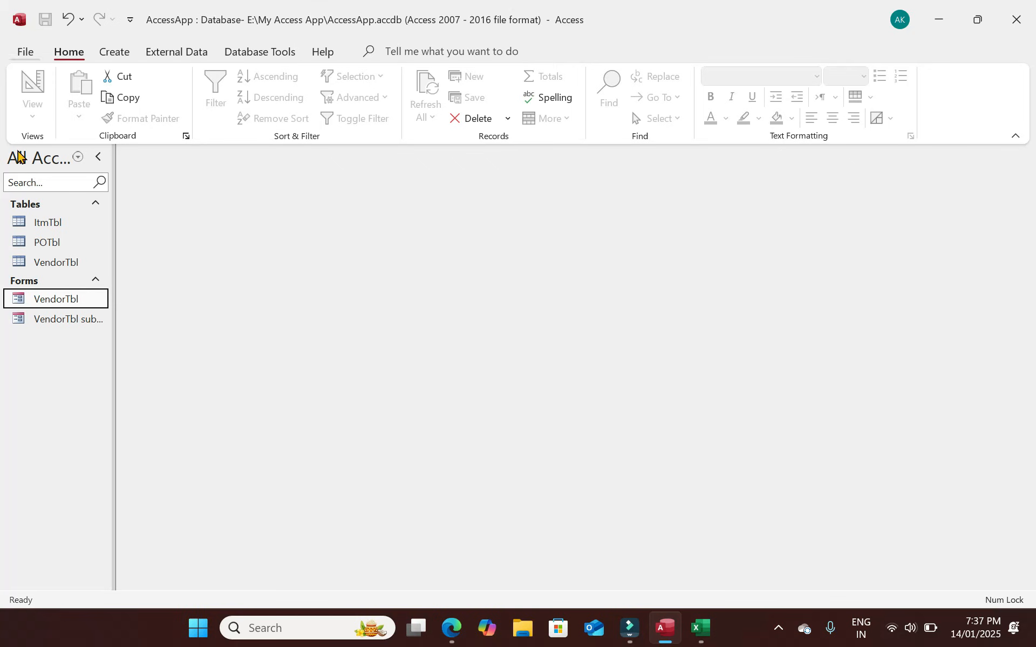
{"action": "left_click", "coordinate": [98, 155]}
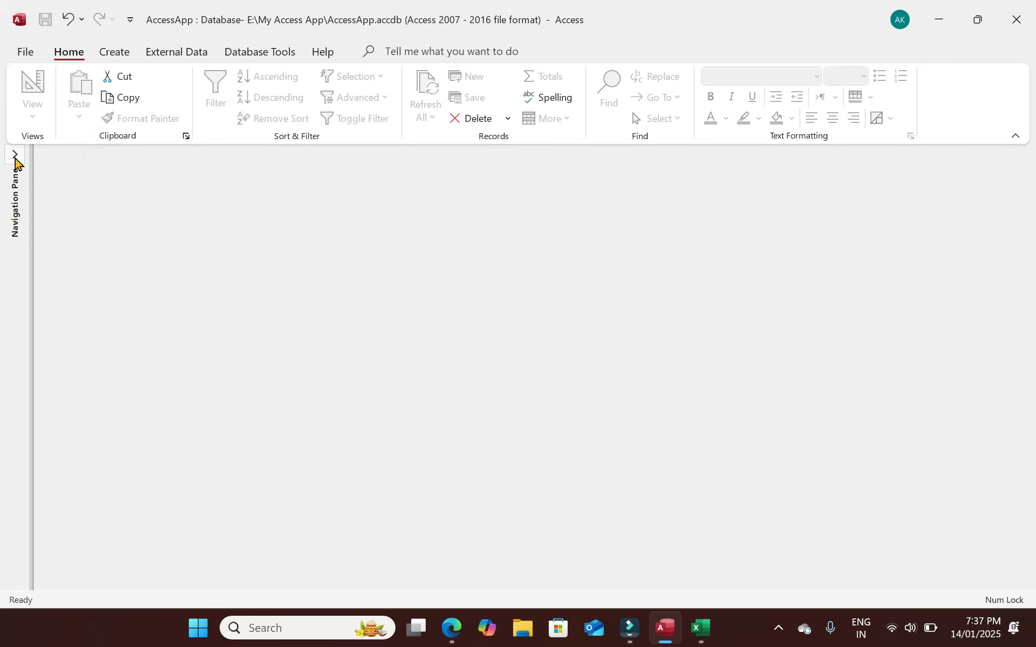
{"action": "left_click", "coordinate": [15, 155]}
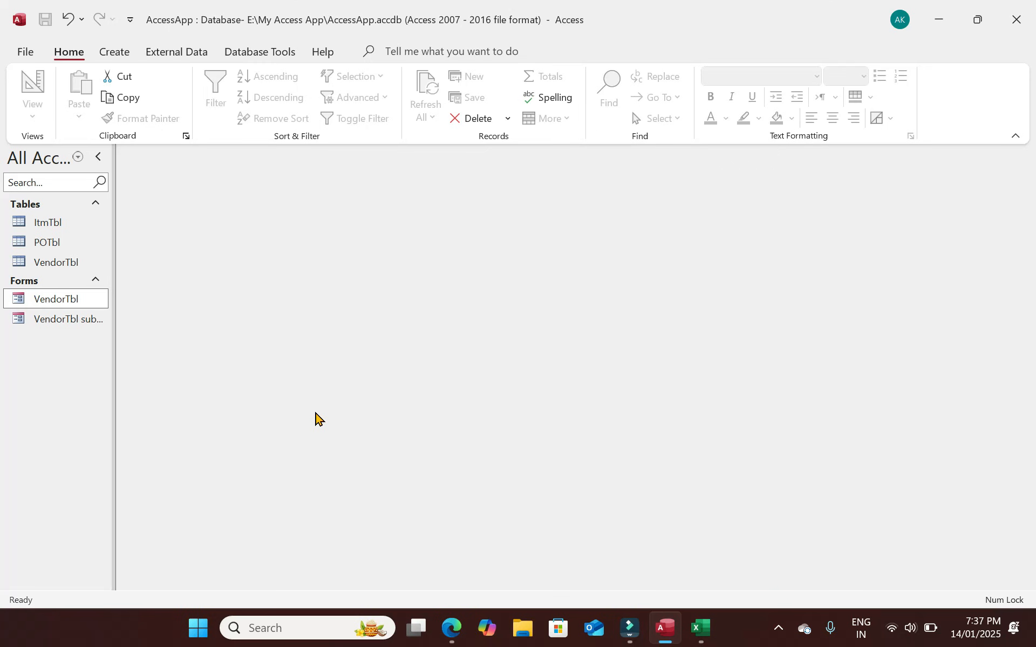
Open the POTbl table to review its fields, close it, and bring up the Create commands.
{"action": "double_click", "coordinate": [55, 247]}
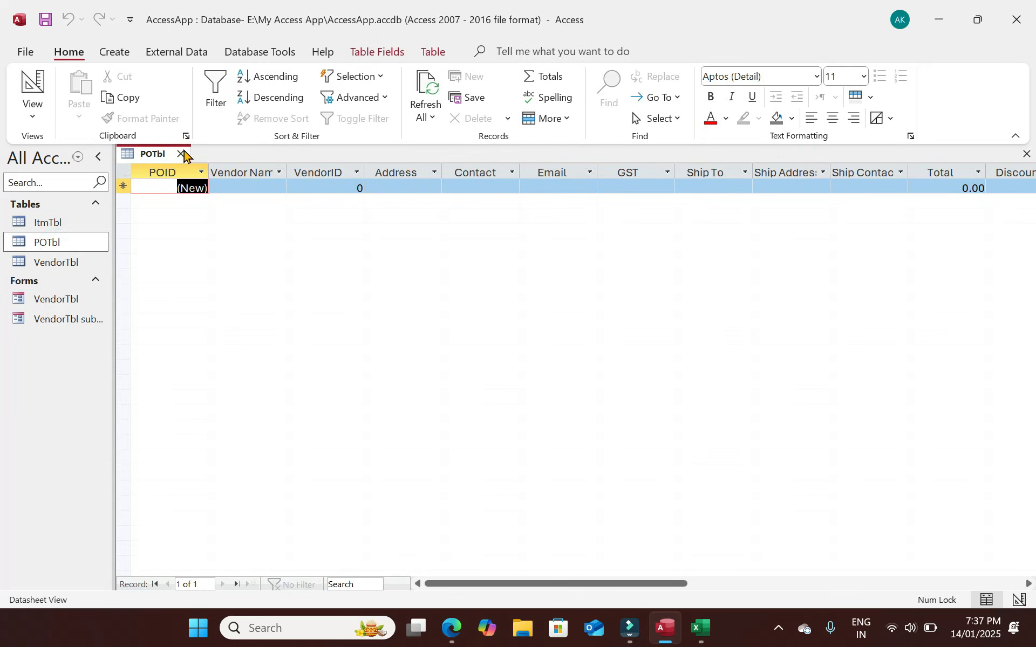
{"action": "left_click", "coordinate": [181, 154]}
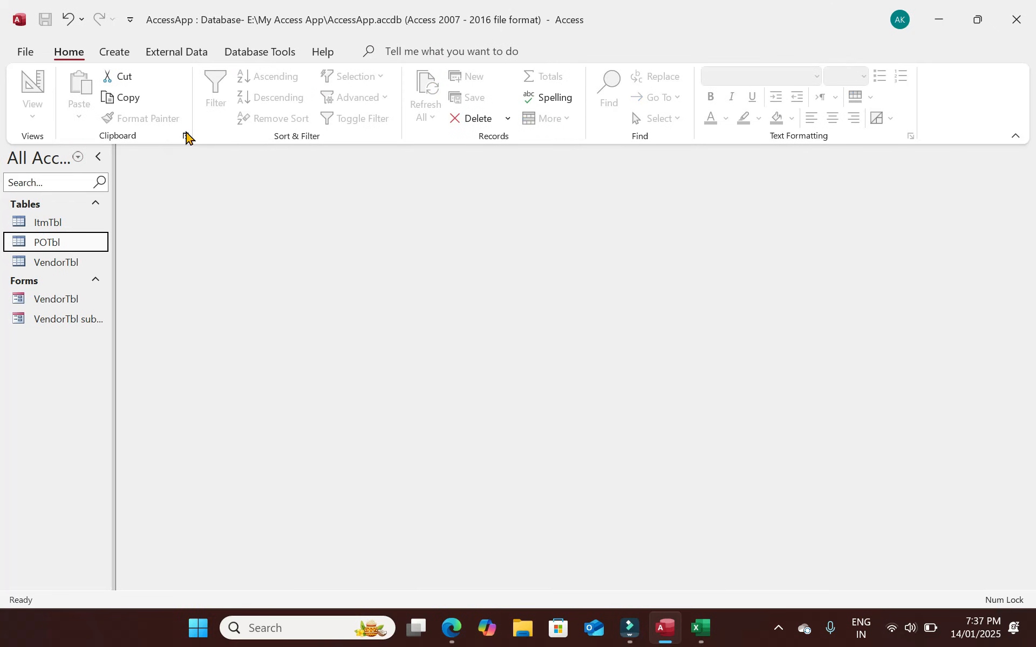
{"action": "left_click", "coordinate": [117, 53]}
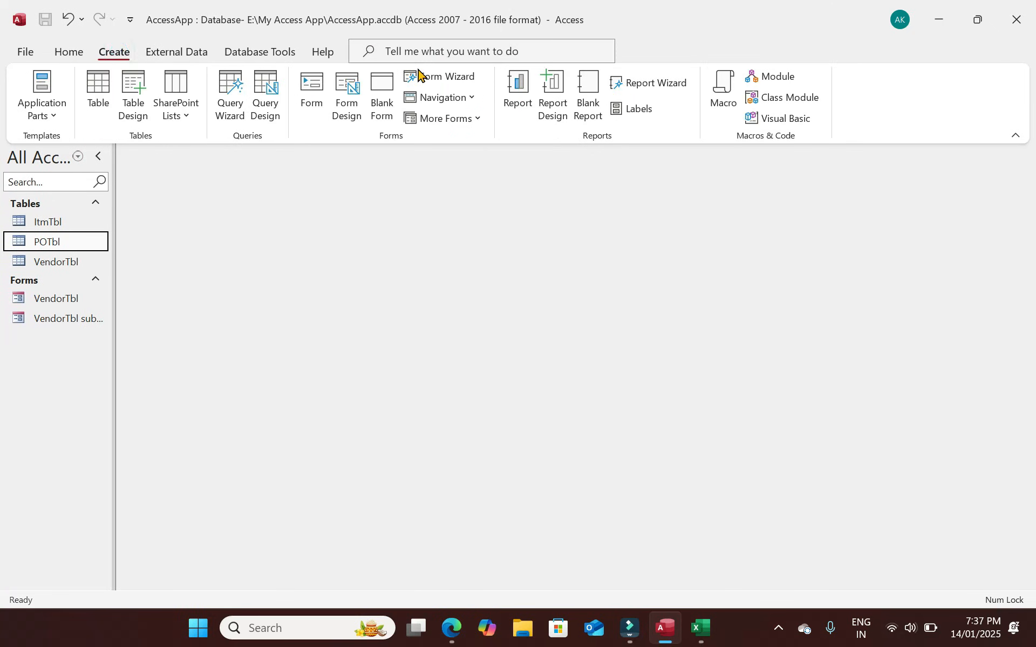
Start the Form Wizard, add POID and Vendor Name, and drop the VendorID, Address and Contact fields again.
{"action": "left_click", "coordinate": [439, 77]}
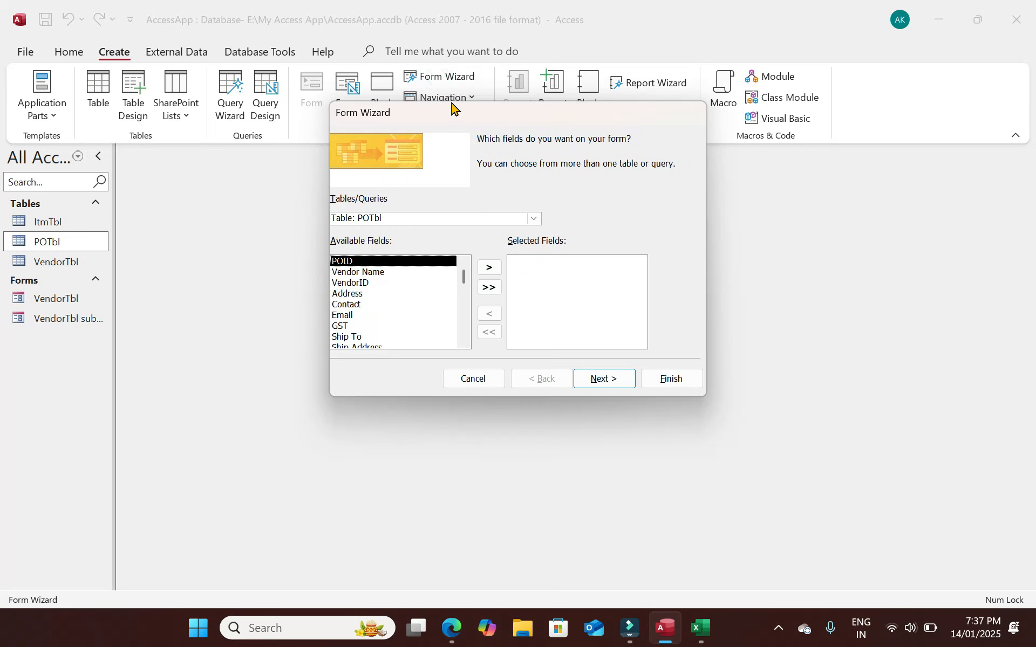
{"action": "left_click", "coordinate": [486, 268]}
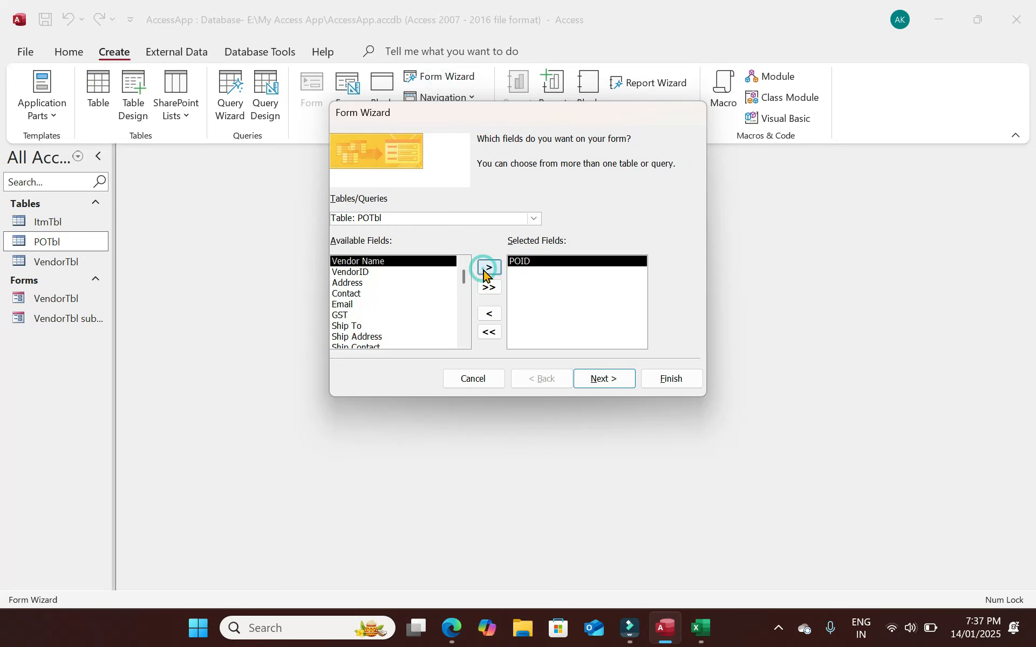
{"action": "left_click", "coordinate": [482, 272]}
{"action": "left_click", "coordinate": [483, 273]}
{"action": "left_click", "coordinate": [483, 273]}
{"action": "left_click", "coordinate": [483, 273]}
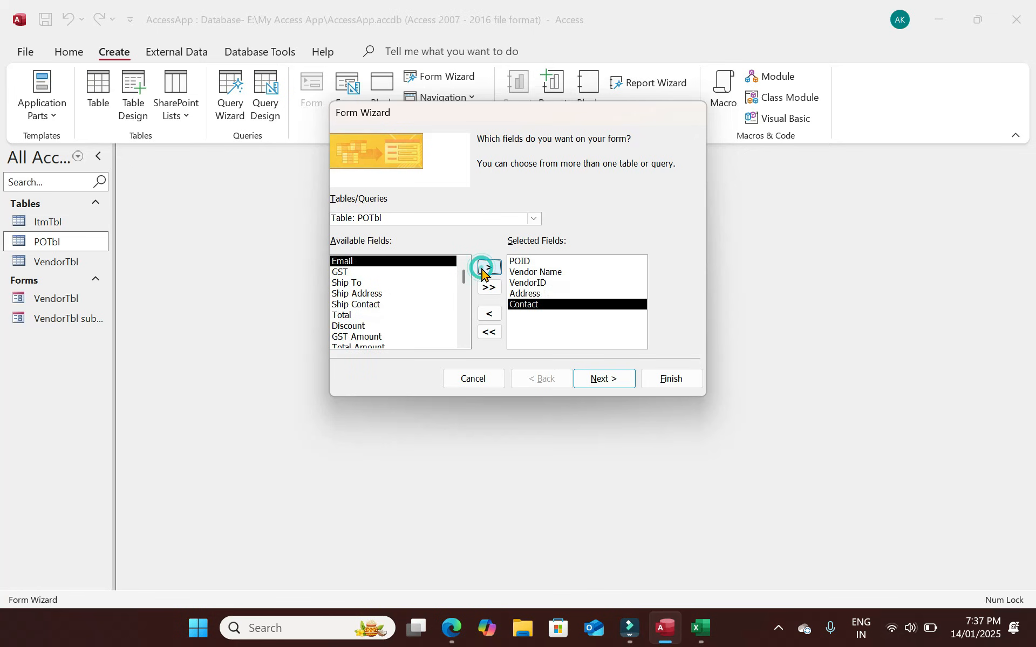
{"action": "left_click", "coordinate": [490, 316]}
{"action": "left_click", "coordinate": [491, 317]}
{"action": "left_click", "coordinate": [491, 317]}
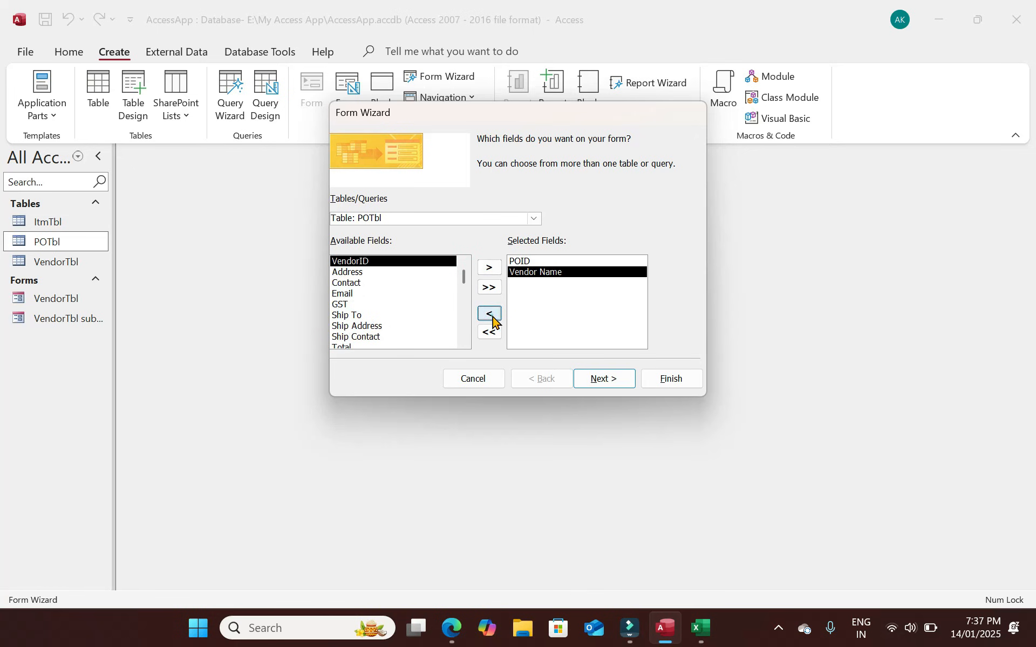
{"action": "left_click", "coordinate": [491, 317]}
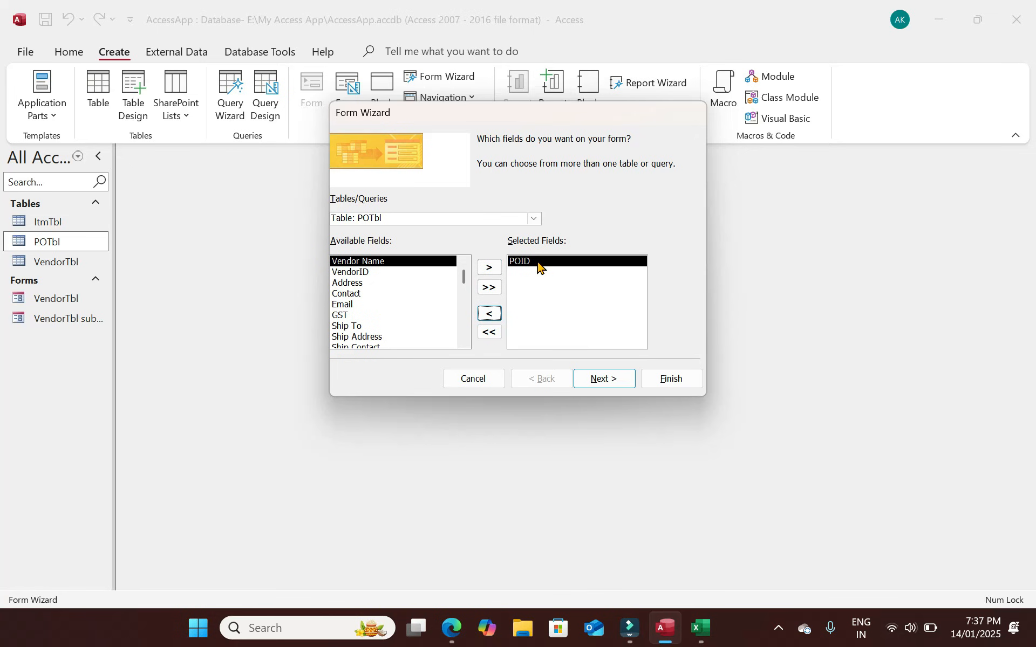
Add VendorTbl's VendorID, Vendor Name, Address, Contact, Email and GST, then remove Vendor Name.
{"action": "left_click", "coordinate": [536, 219]}
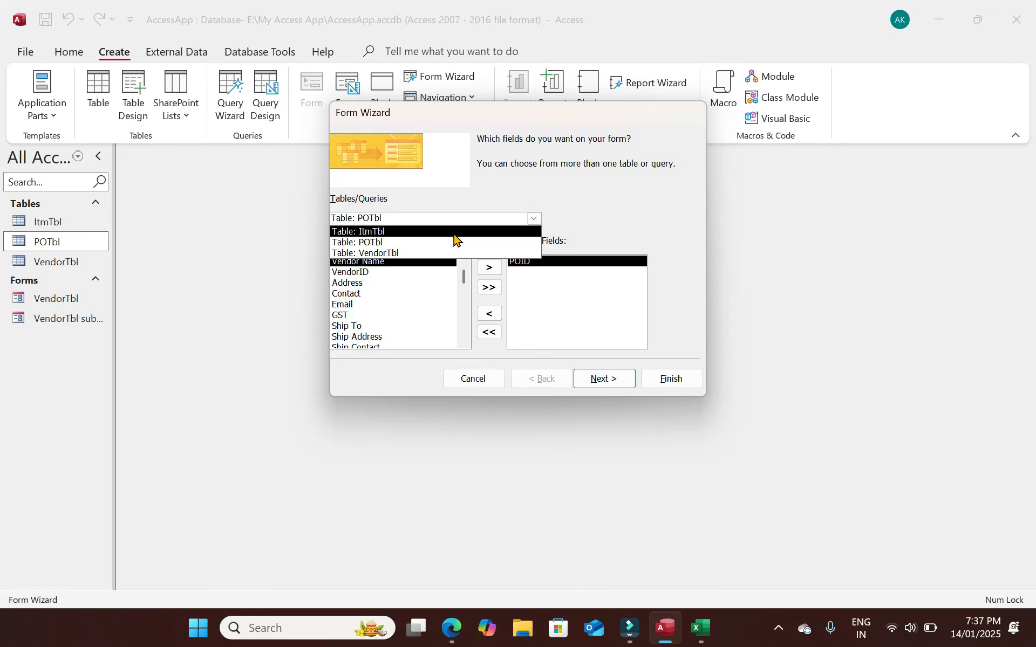
{"action": "left_click", "coordinate": [388, 253]}
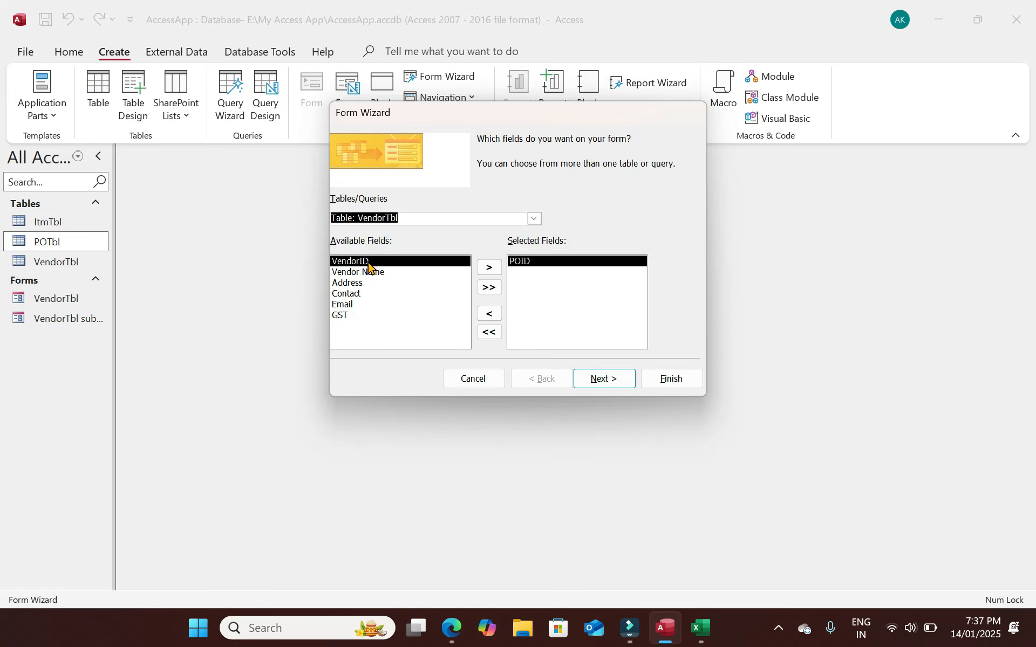
{"action": "left_click", "coordinate": [484, 270]}
{"action": "left_click", "coordinate": [484, 270]}
{"action": "left_click", "coordinate": [483, 270]}
{"action": "left_click", "coordinate": [484, 270]}
{"action": "left_click", "coordinate": [484, 271]}
{"action": "left_click", "coordinate": [484, 270]}
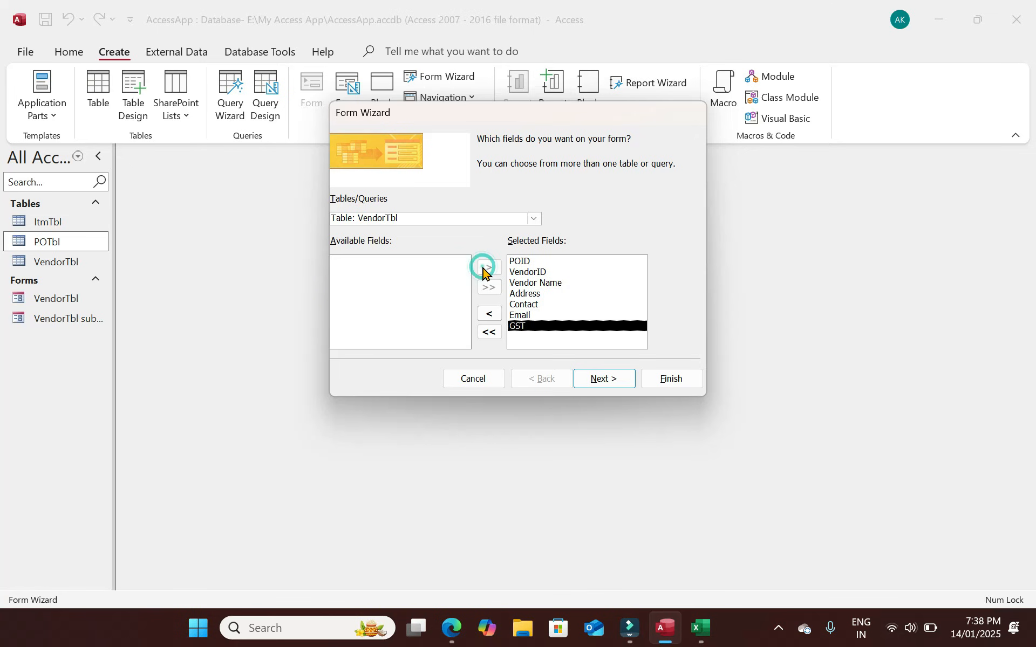
{"action": "left_click", "coordinate": [529, 284]}
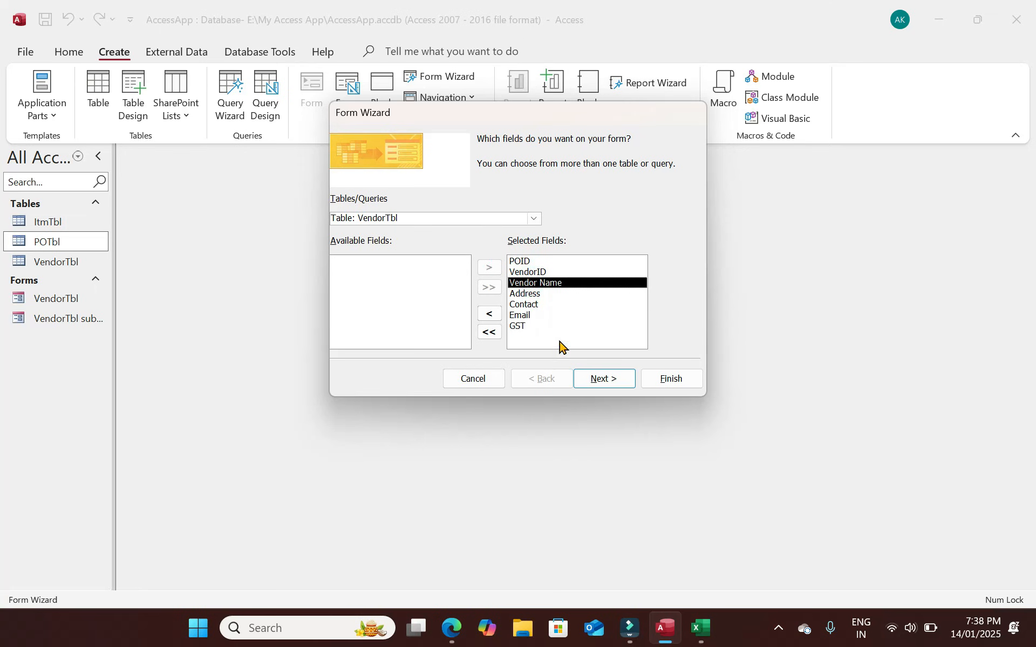
{"action": "left_click", "coordinate": [490, 313]}
Add POTbl's Vendor Name field, then clear all selected fields to start over.
{"action": "left_click", "coordinate": [534, 218]}
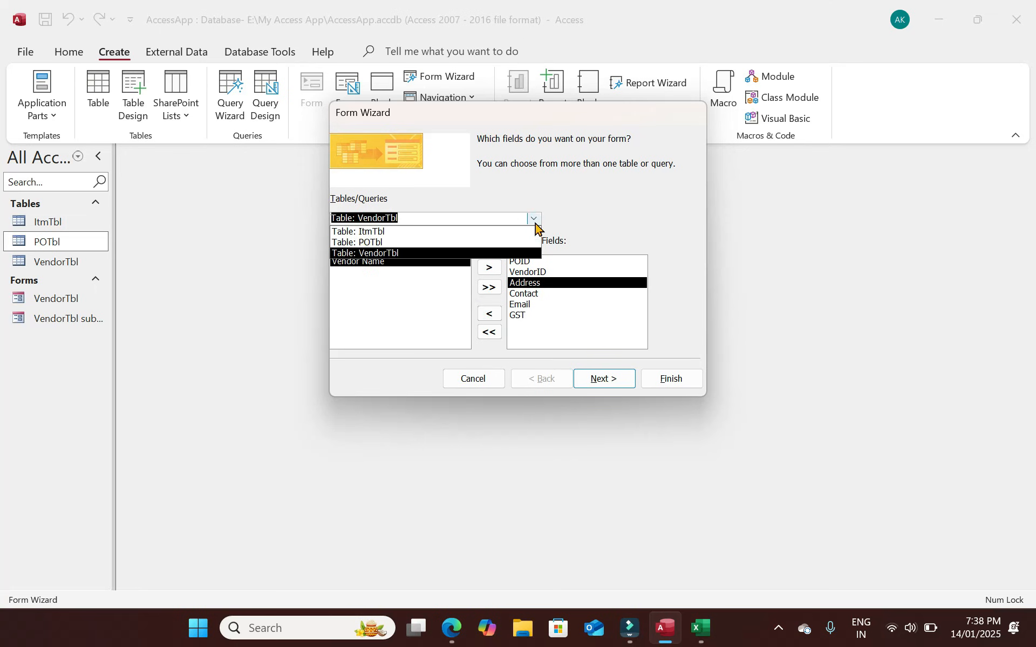
{"action": "left_click", "coordinate": [355, 244]}
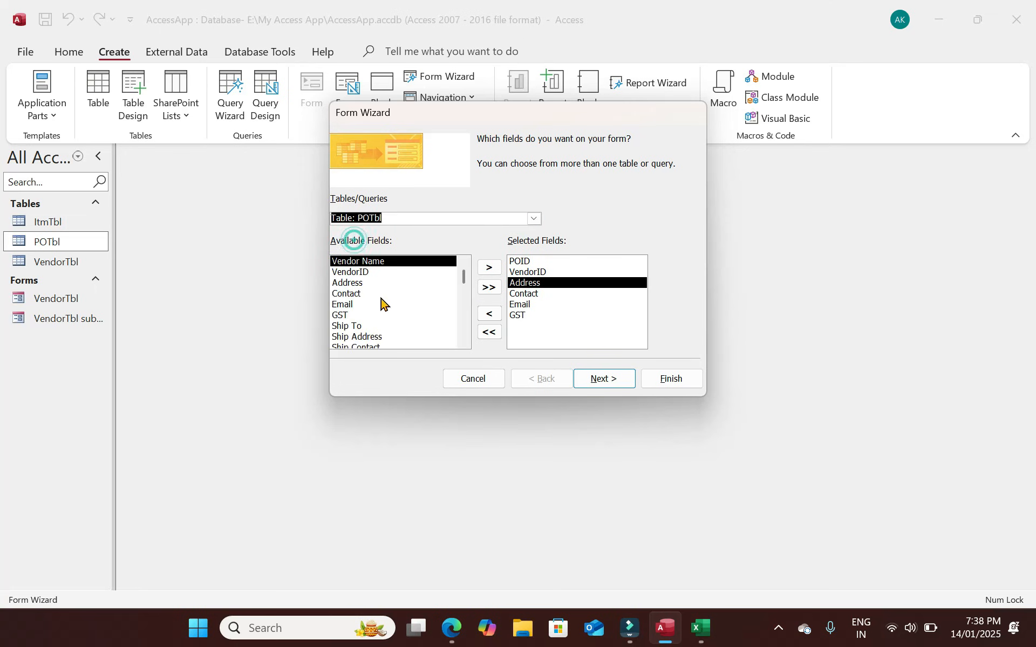
{"action": "left_click", "coordinate": [374, 262]}
{"action": "left_click", "coordinate": [489, 267]}
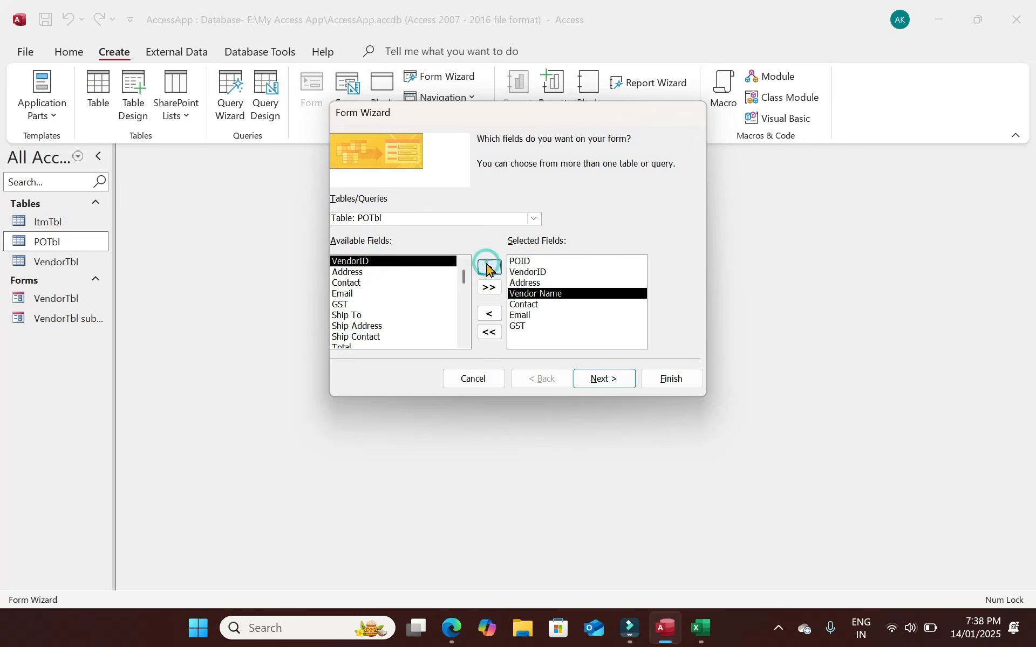
{"action": "left_click", "coordinate": [558, 275]}
{"action": "left_click", "coordinate": [546, 295]}
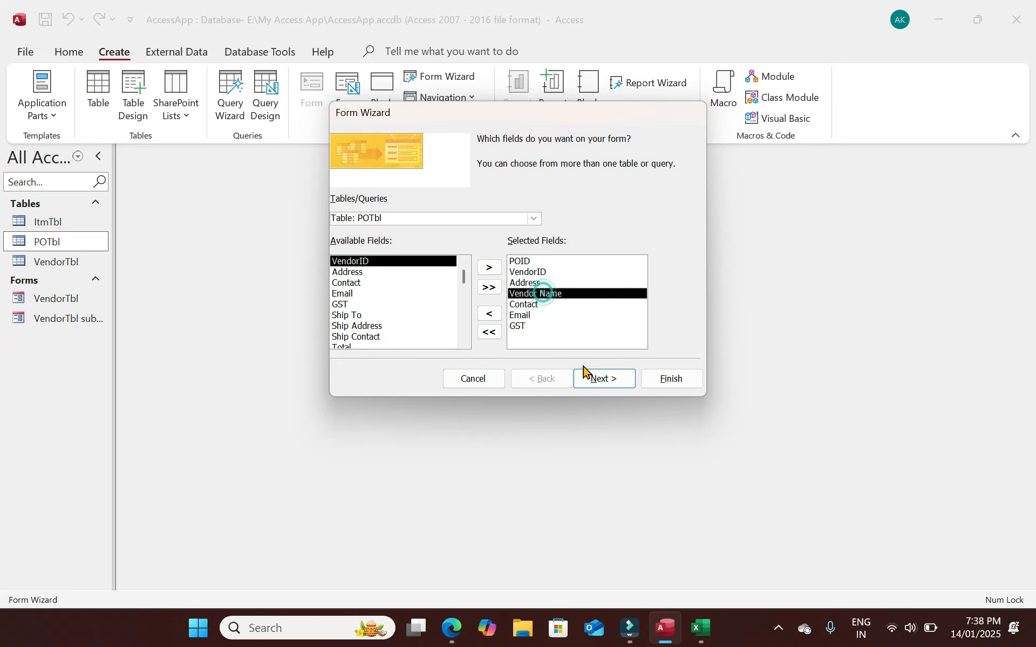
{"action": "left_click", "coordinate": [489, 332]}
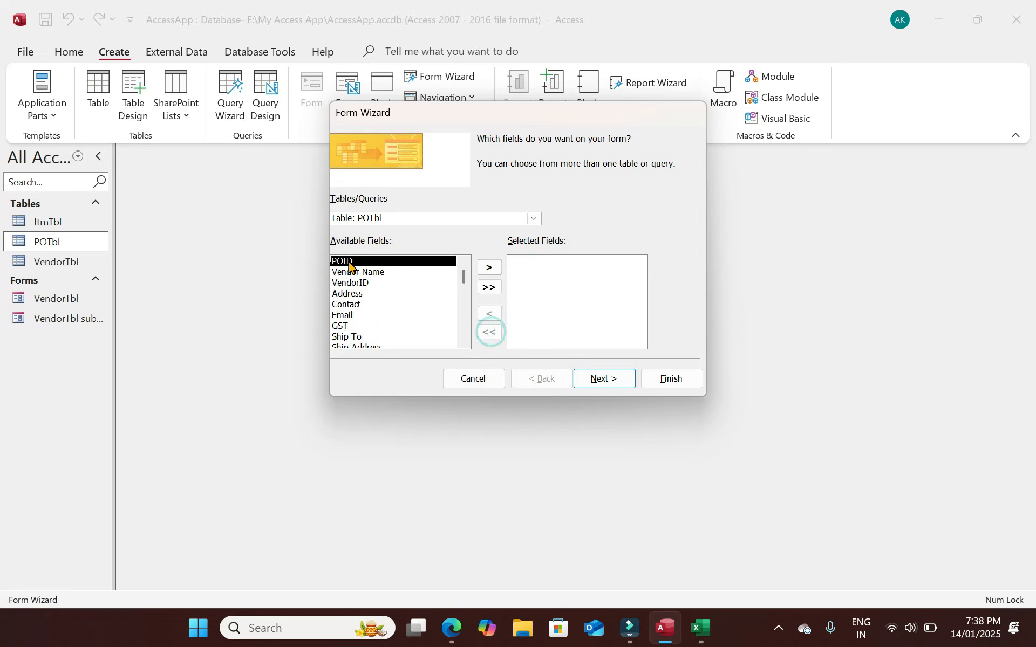
Select POID and Vendor Name from POTbl, plus VendorID, Address, Contact, Email and GST from VendorTbl.
{"action": "left_click", "coordinate": [489, 267]}
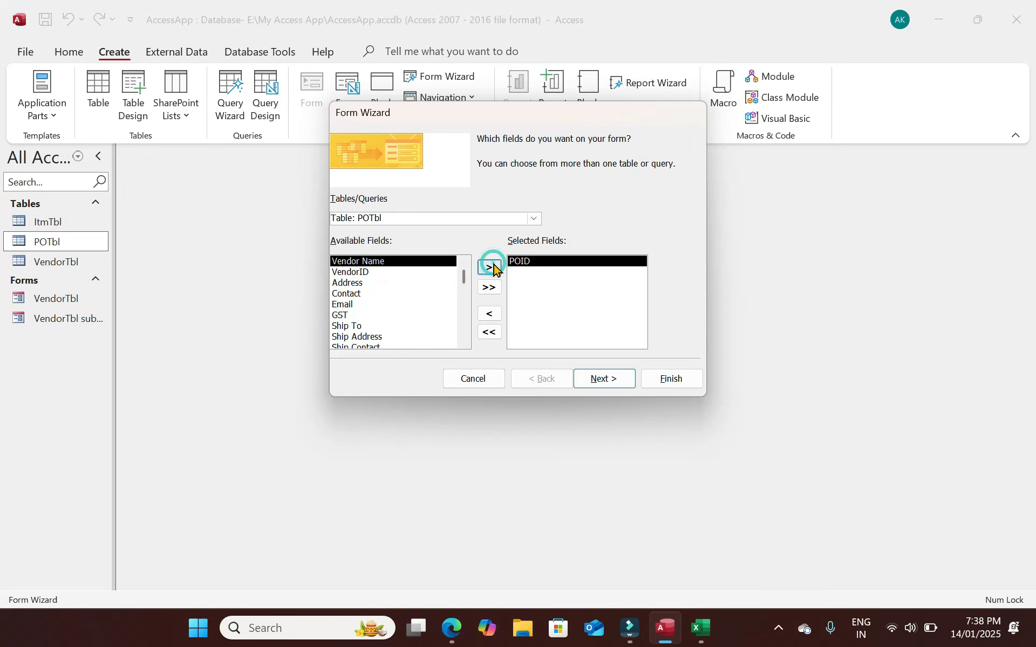
{"action": "left_click", "coordinate": [491, 267]}
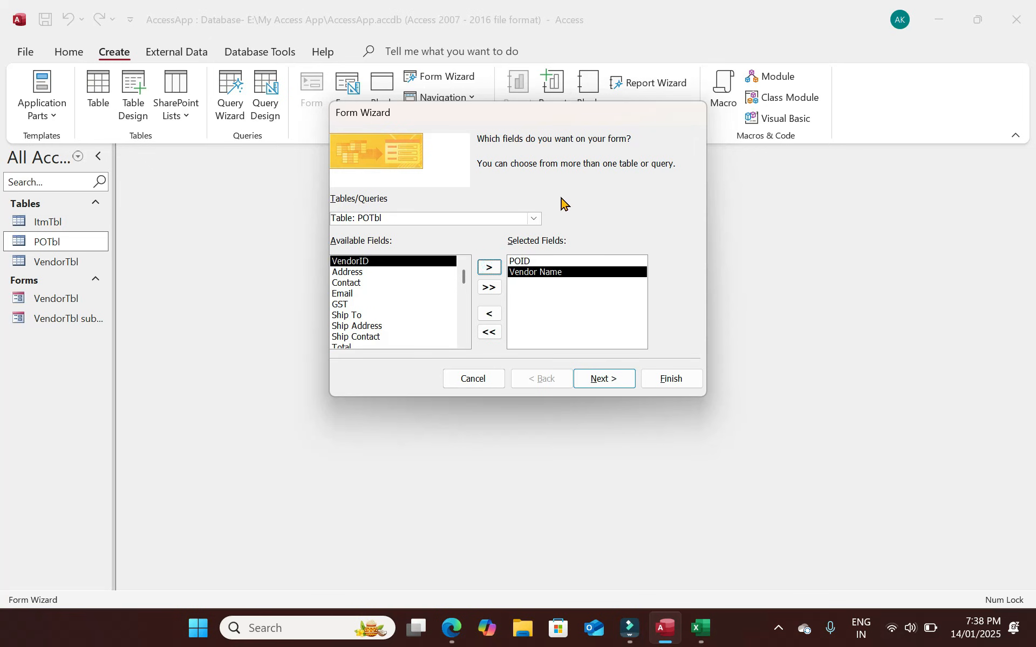
{"action": "left_click", "coordinate": [535, 218]}
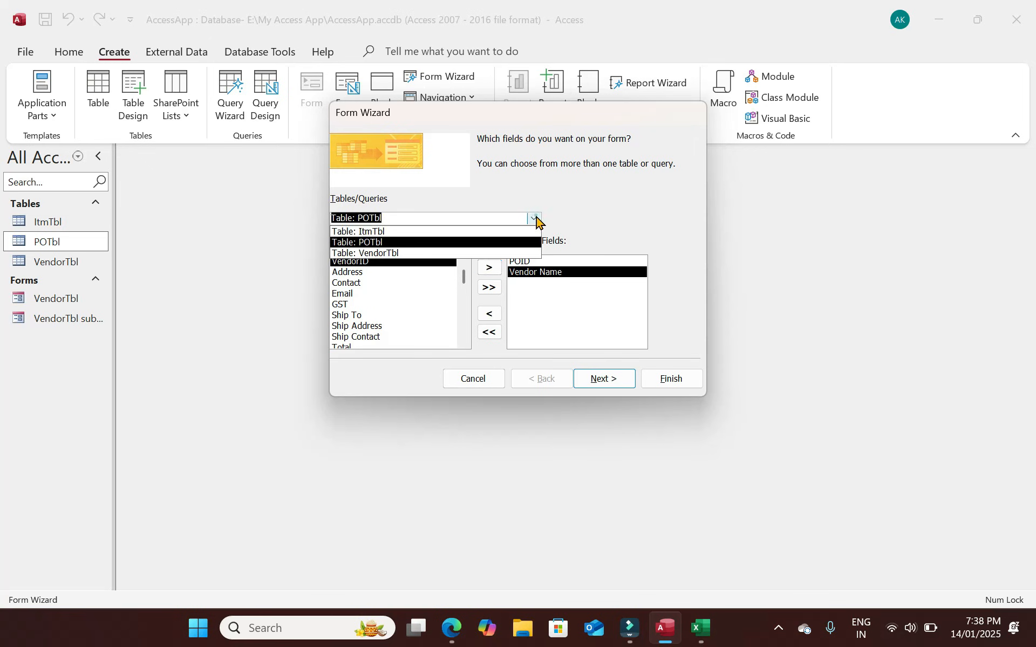
{"action": "left_click", "coordinate": [388, 253]}
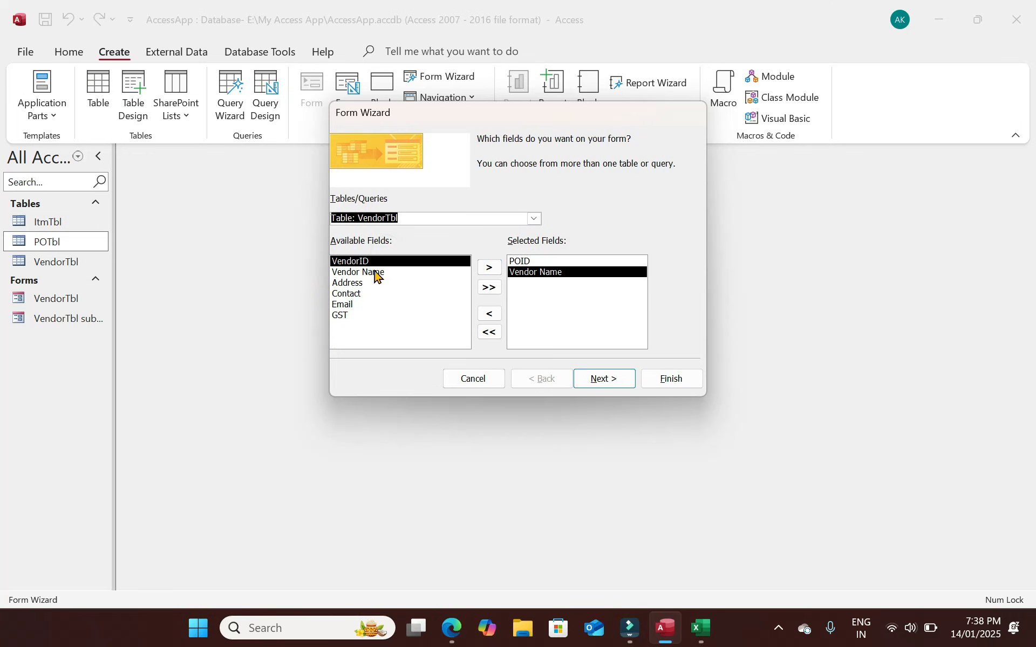
{"action": "left_click", "coordinate": [351, 282]}
{"action": "left_click", "coordinate": [356, 262]}
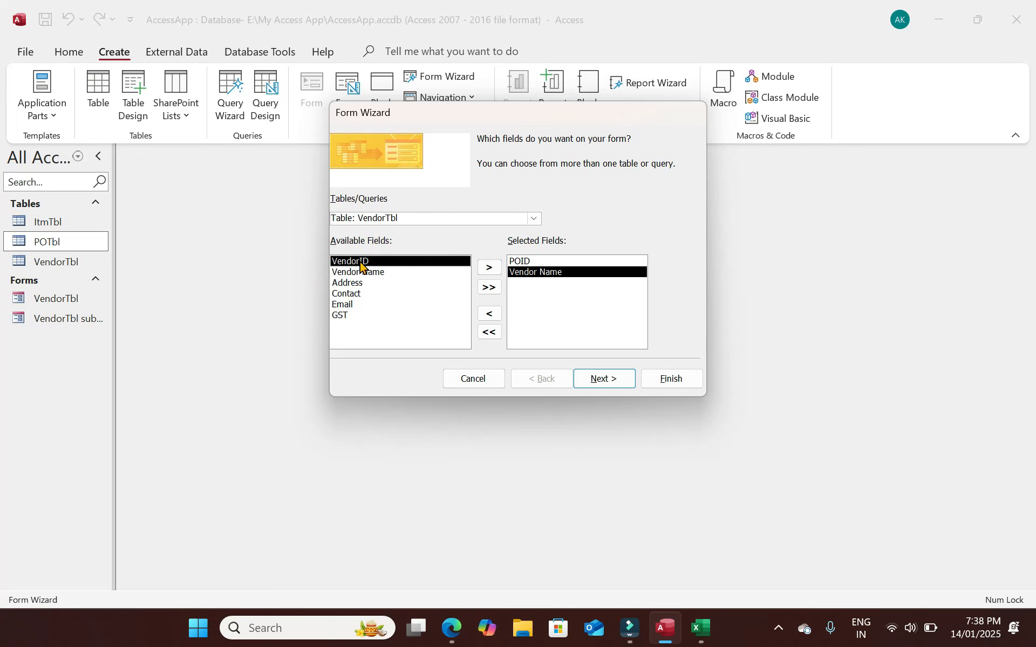
{"action": "left_click", "coordinate": [490, 267]}
{"action": "left_click", "coordinate": [399, 272]}
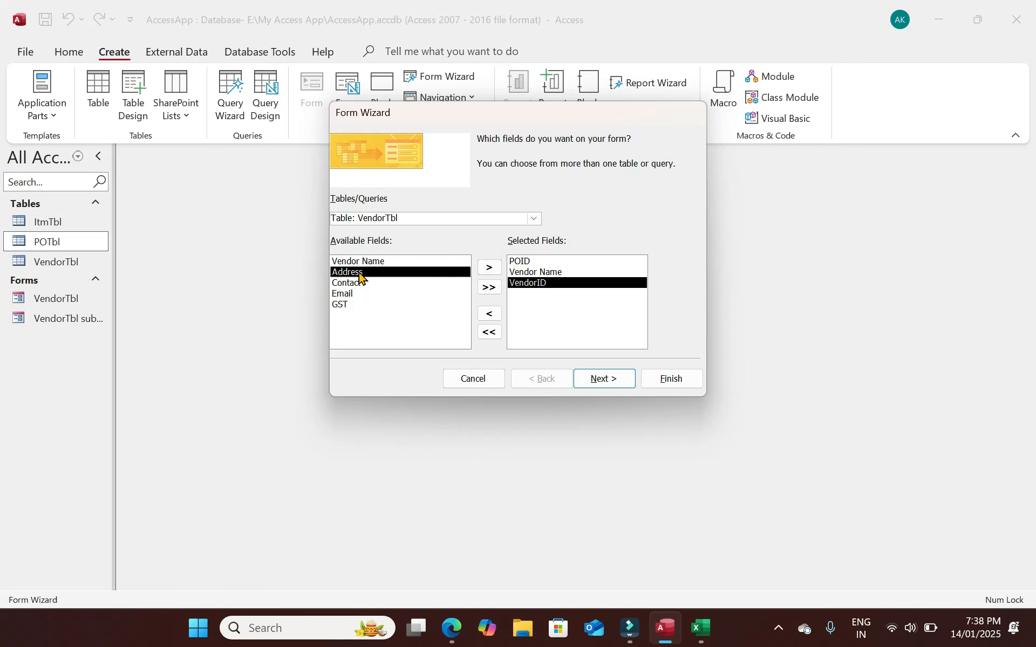
{"action": "left_click", "coordinate": [491, 267]}
{"action": "left_click", "coordinate": [491, 267]}
{"action": "left_click", "coordinate": [491, 267]}
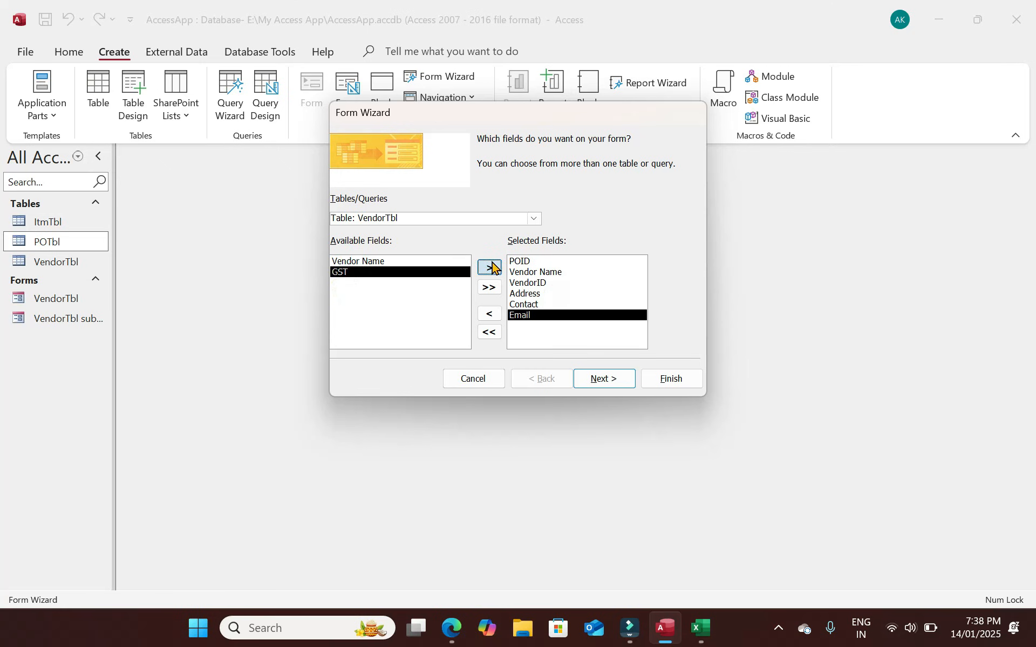
{"action": "left_click", "coordinate": [491, 268]}
Add POTbl's Ship To through Total, Discount, GST Amount and Total Amount, then continue the wizard.
{"action": "left_click", "coordinate": [537, 219]}
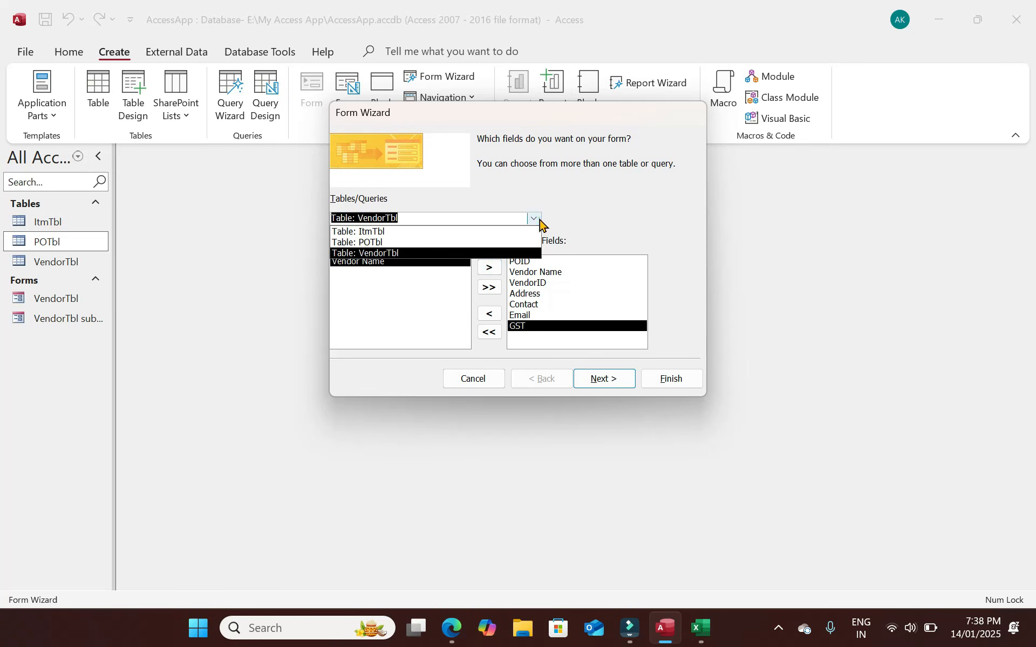
{"action": "left_click", "coordinate": [378, 242]}
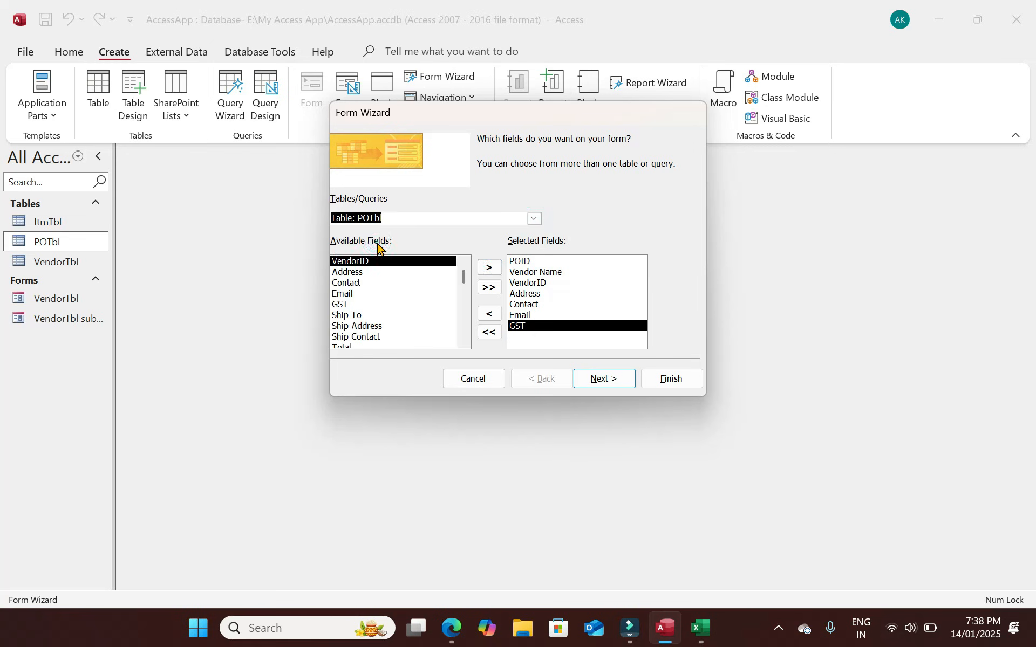
{"action": "left_click", "coordinate": [345, 305]}
{"action": "left_click", "coordinate": [353, 319]}
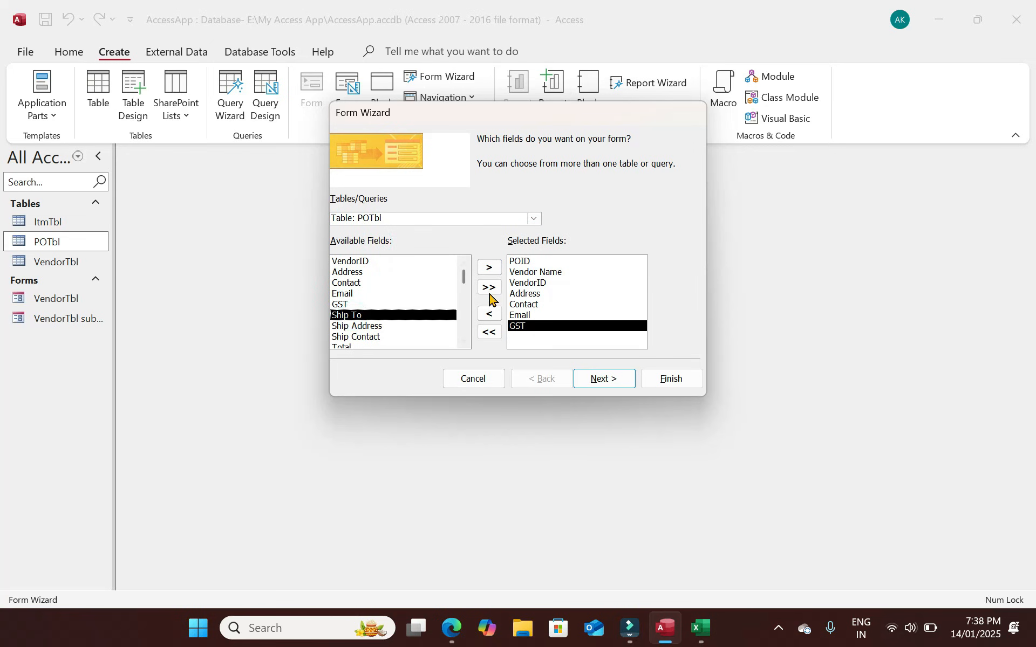
{"action": "left_click", "coordinate": [489, 267]}
{"action": "left_click", "coordinate": [489, 267]}
{"action": "left_click", "coordinate": [489, 267]}
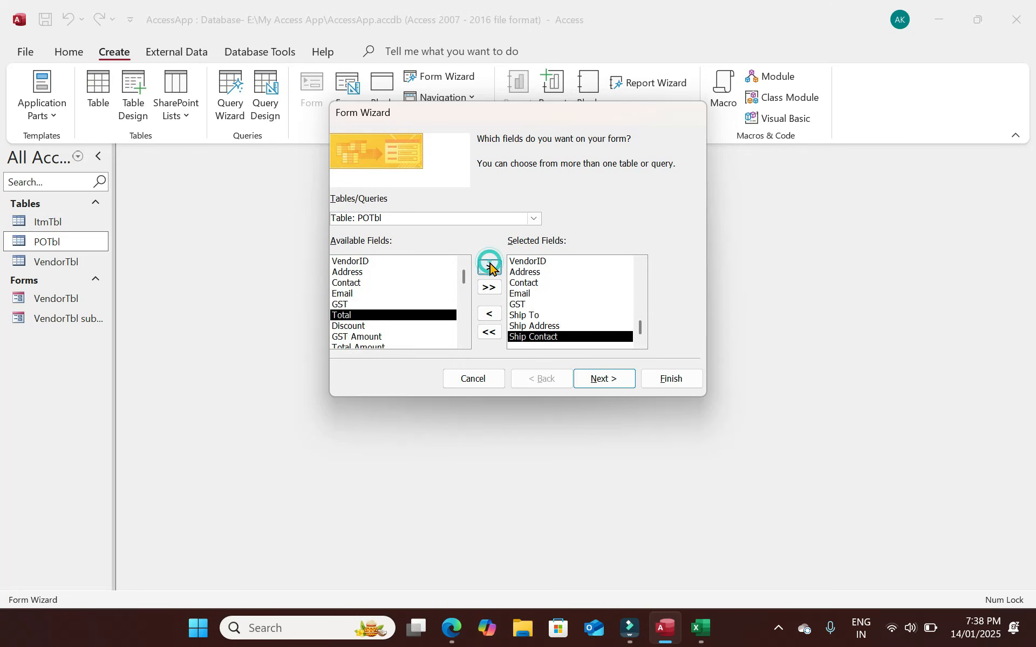
{"action": "left_click", "coordinate": [489, 267]}
{"action": "left_click", "coordinate": [489, 267]}
{"action": "left_click", "coordinate": [489, 267]}
{"action": "left_click", "coordinate": [490, 267]}
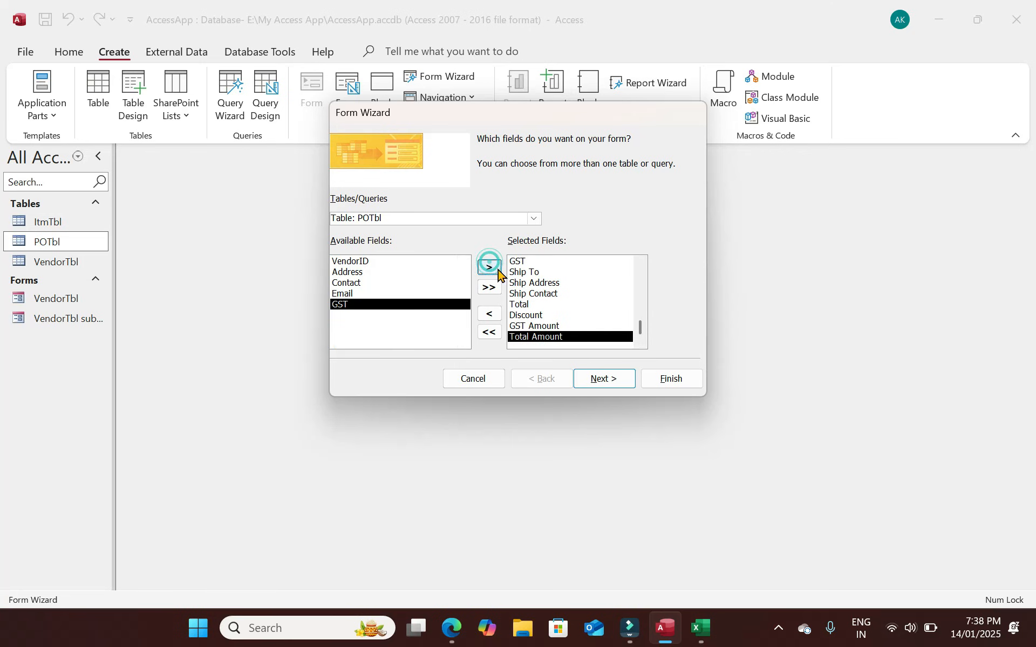
{"action": "left_click", "coordinate": [605, 379]}
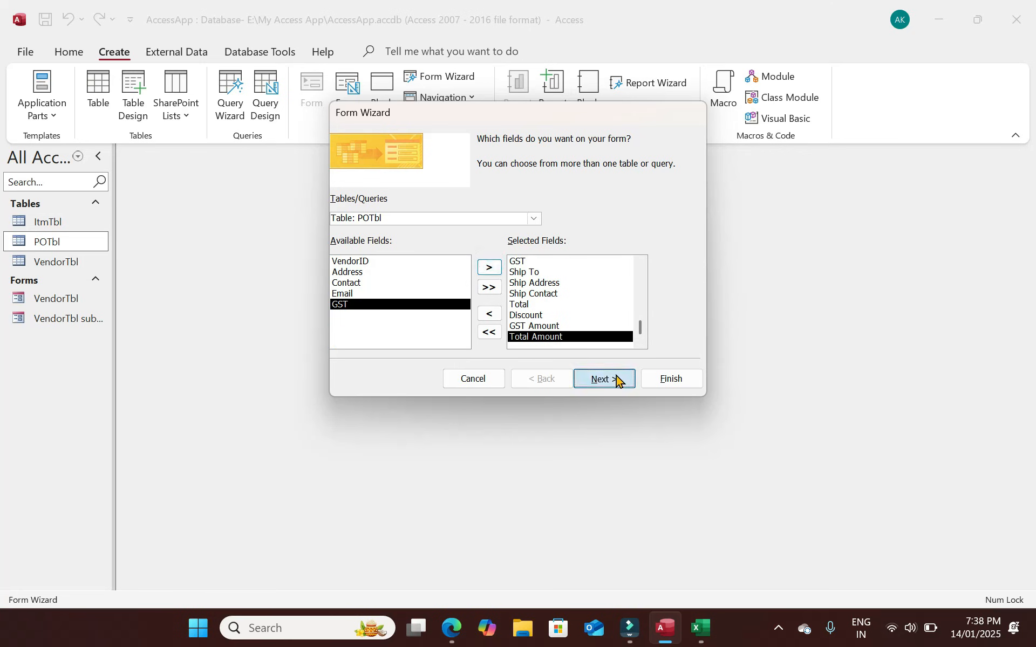
Finish the wizard and test the Vendor Name combo by choosing three different vendors.
{"action": "left_click", "coordinate": [679, 380]}
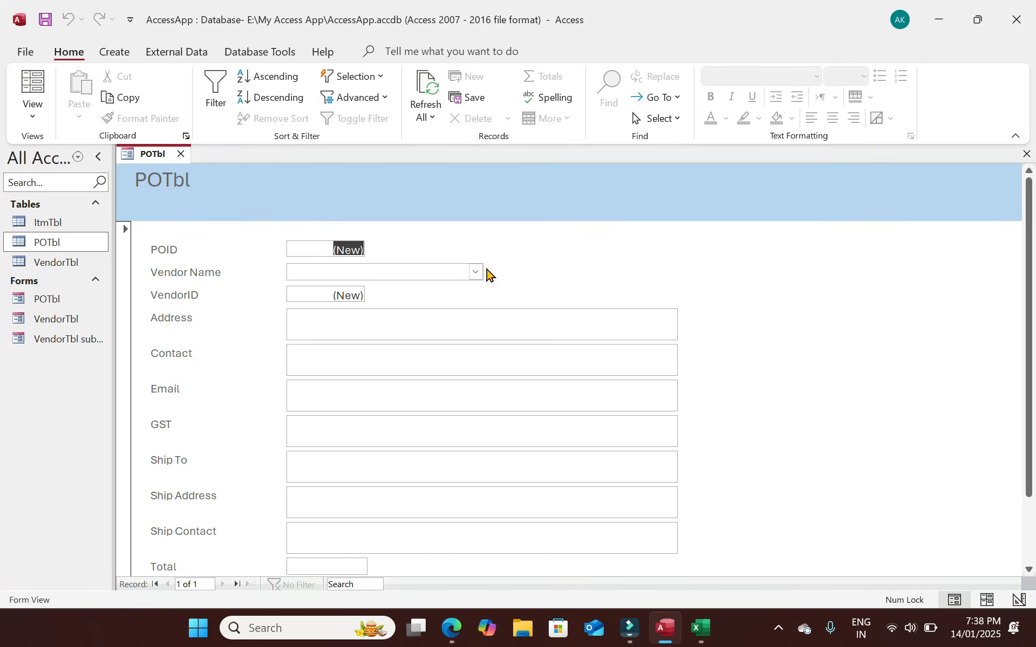
{"action": "left_click", "coordinate": [474, 271]}
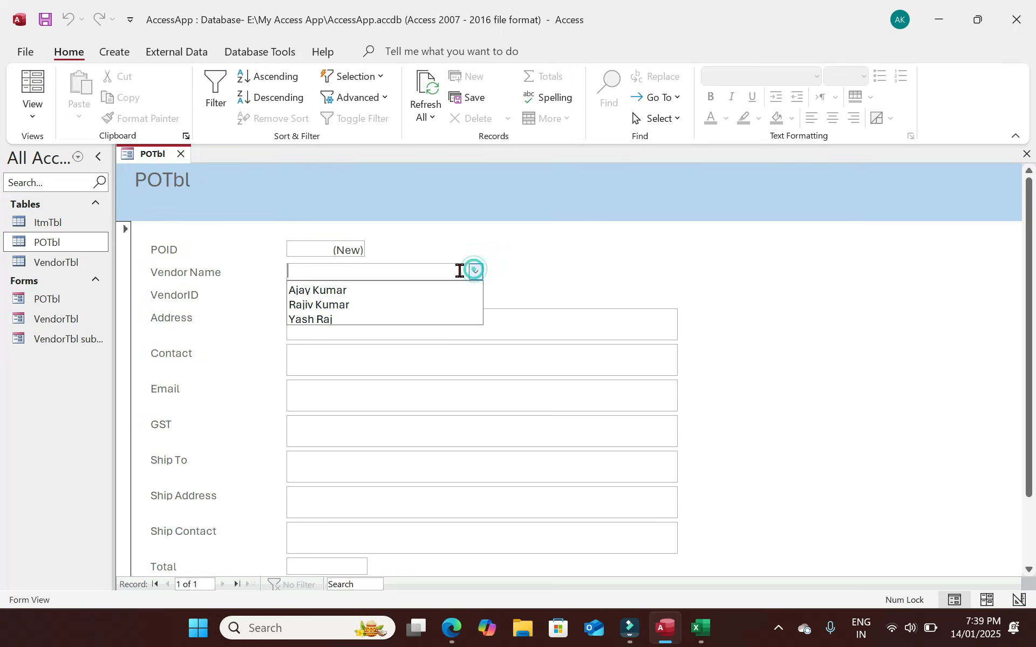
{"action": "left_click", "coordinate": [351, 291]}
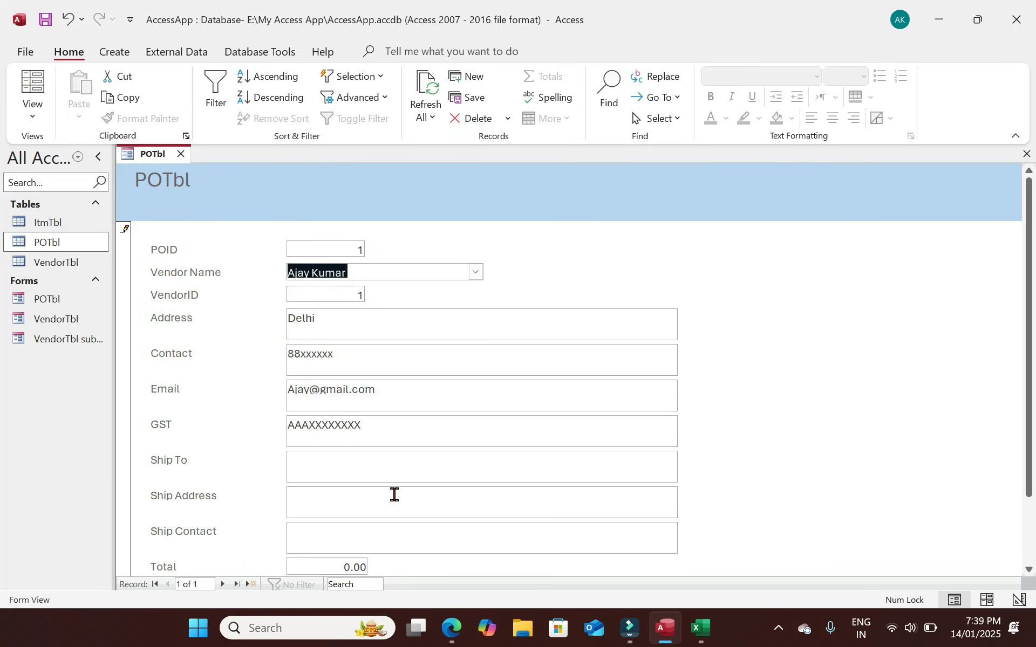
{"action": "scroll", "coordinate": [394, 495], "scroll_direction": "down", "scroll_amount": 1}
{"action": "scroll", "coordinate": [393, 493], "scroll_direction": "up", "scroll_amount": 1}
{"action": "left_click", "coordinate": [474, 272]}
{"action": "left_click", "coordinate": [343, 295]}
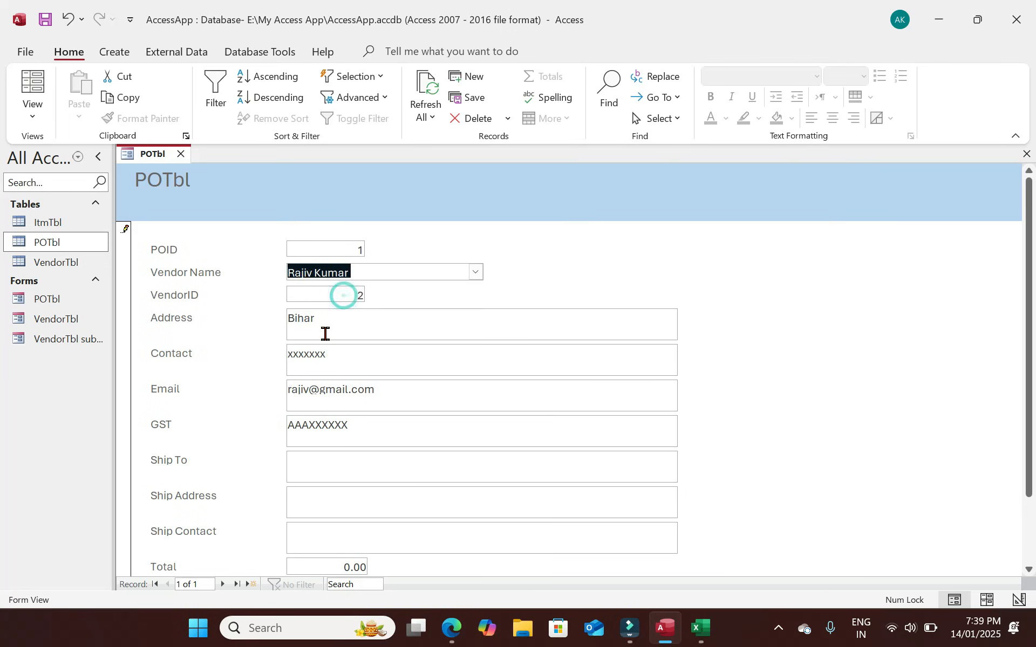
{"action": "left_click", "coordinate": [475, 272]}
{"action": "left_click", "coordinate": [348, 318]}
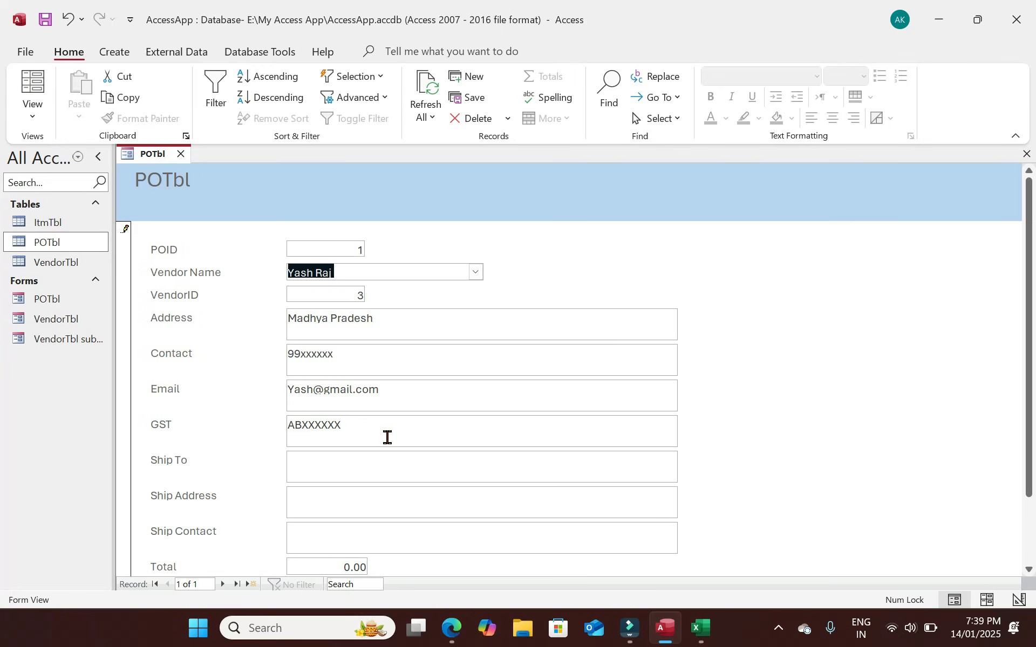
Open the VendorTbl and POTbl tables, then return to the POTbl form.
{"action": "left_click", "coordinate": [67, 266]}
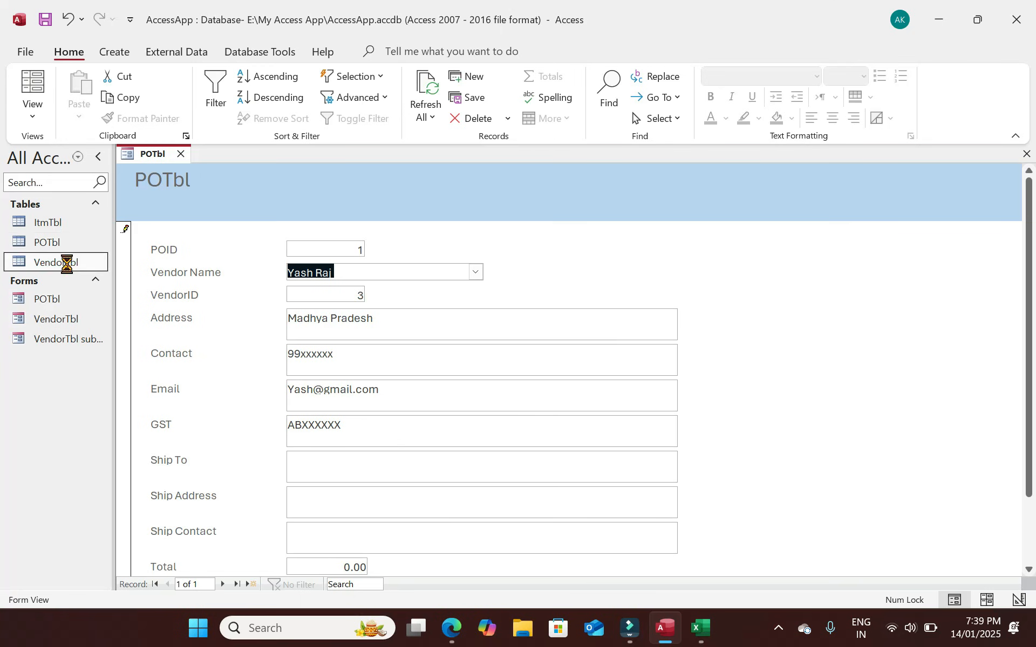
{"action": "left_click", "coordinate": [52, 242]}
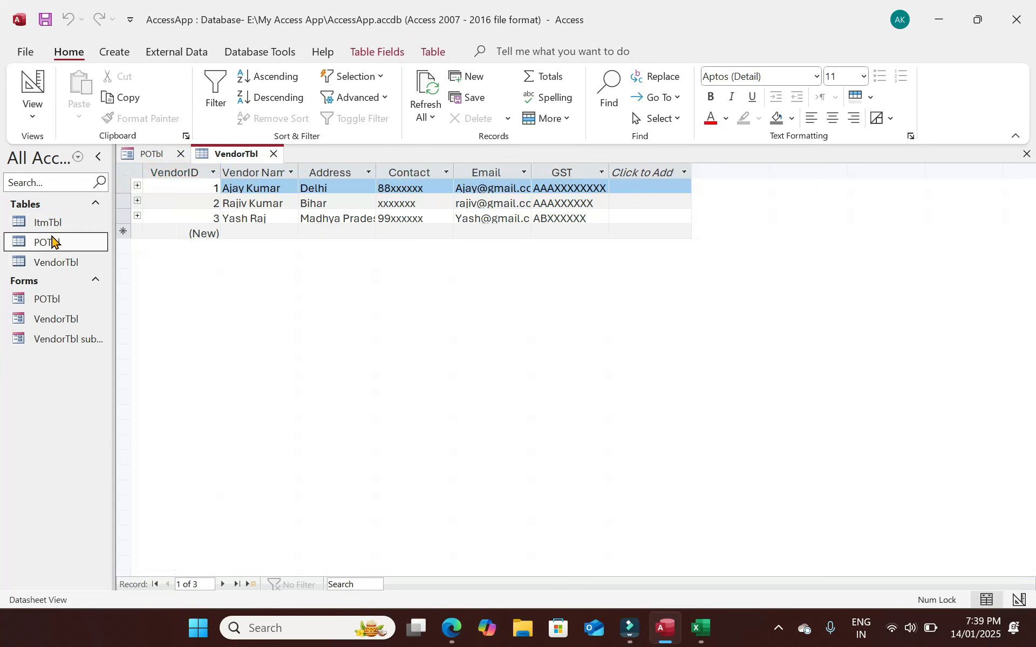
{"action": "double_click", "coordinate": [52, 242]}
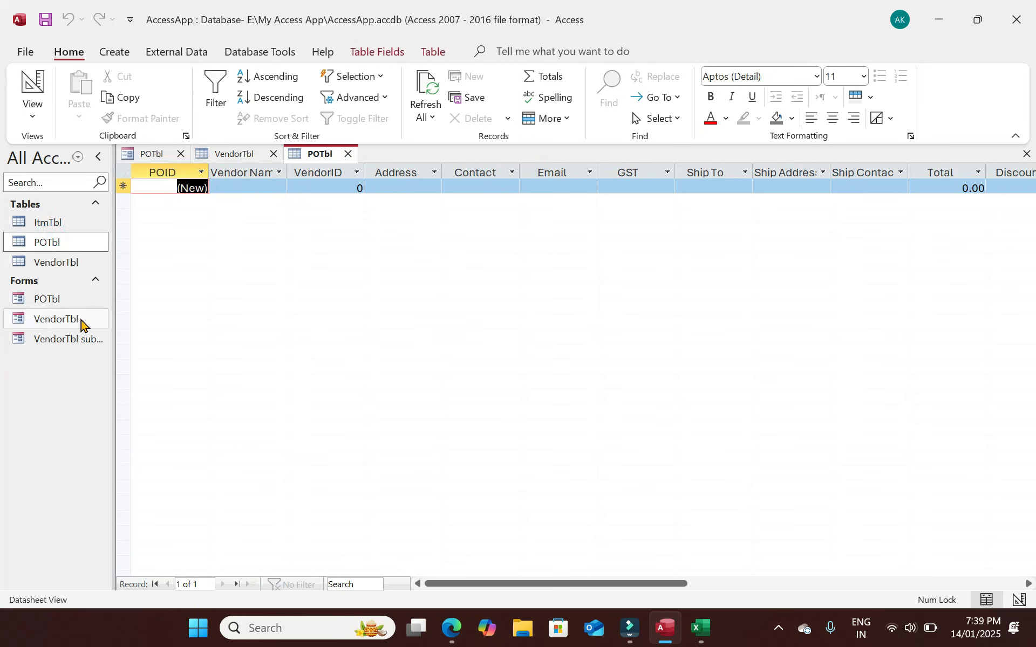
{"action": "left_click", "coordinate": [156, 155]}
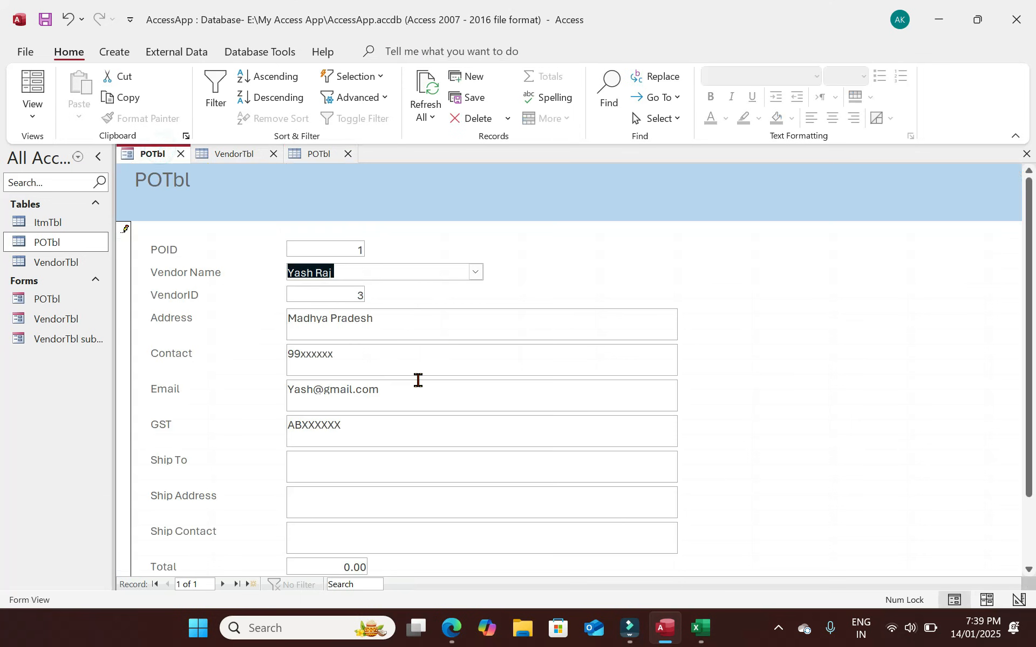
In Design View, move the VendorID label and box up beside POID.
{"action": "left_click", "coordinate": [33, 116]}
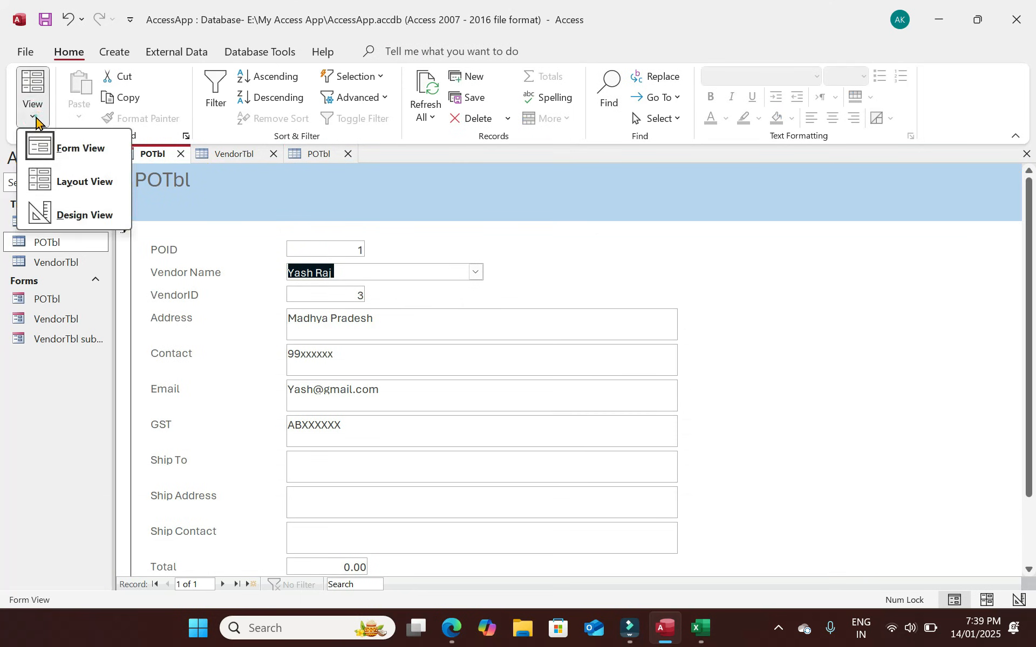
{"action": "left_click", "coordinate": [91, 210]}
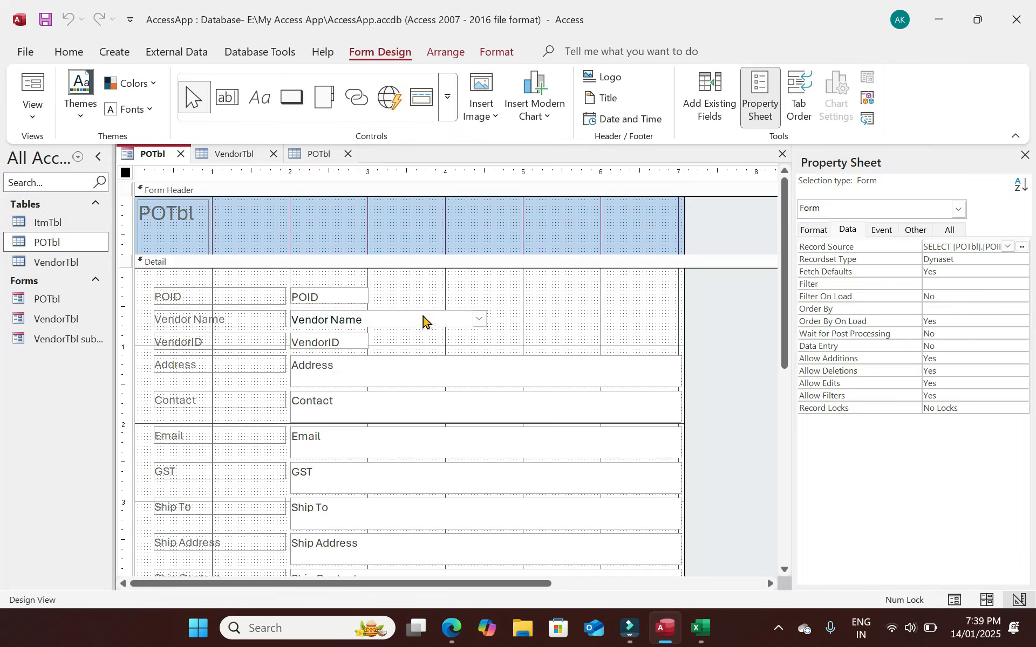
{"action": "left_click", "coordinate": [461, 382]}
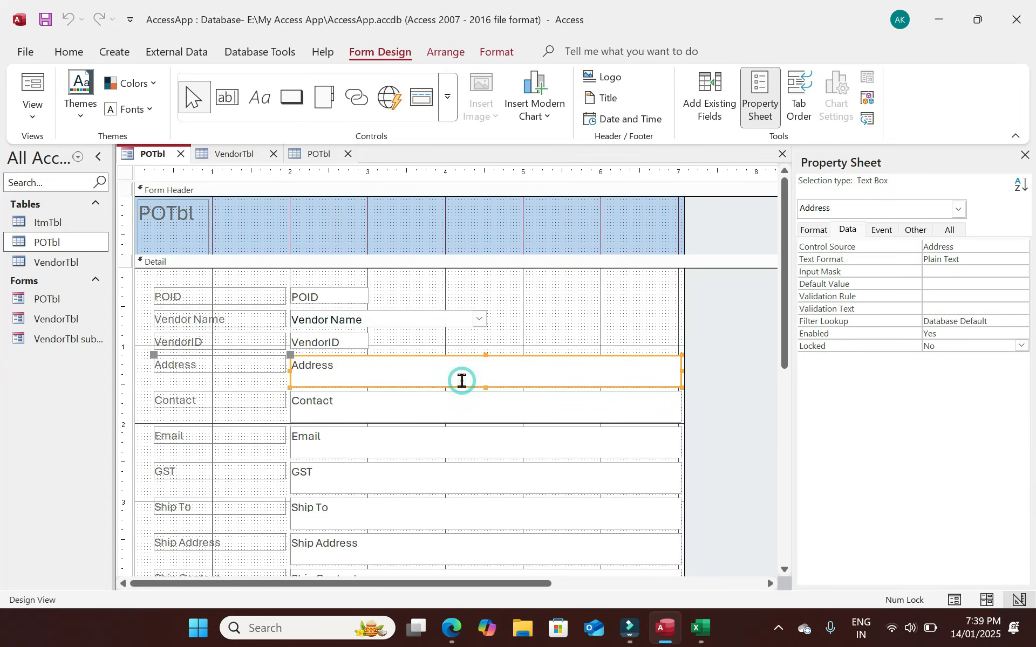
{"action": "left_click_drag", "start_coordinate": [785, 269], "coordinate": [790, 333]}
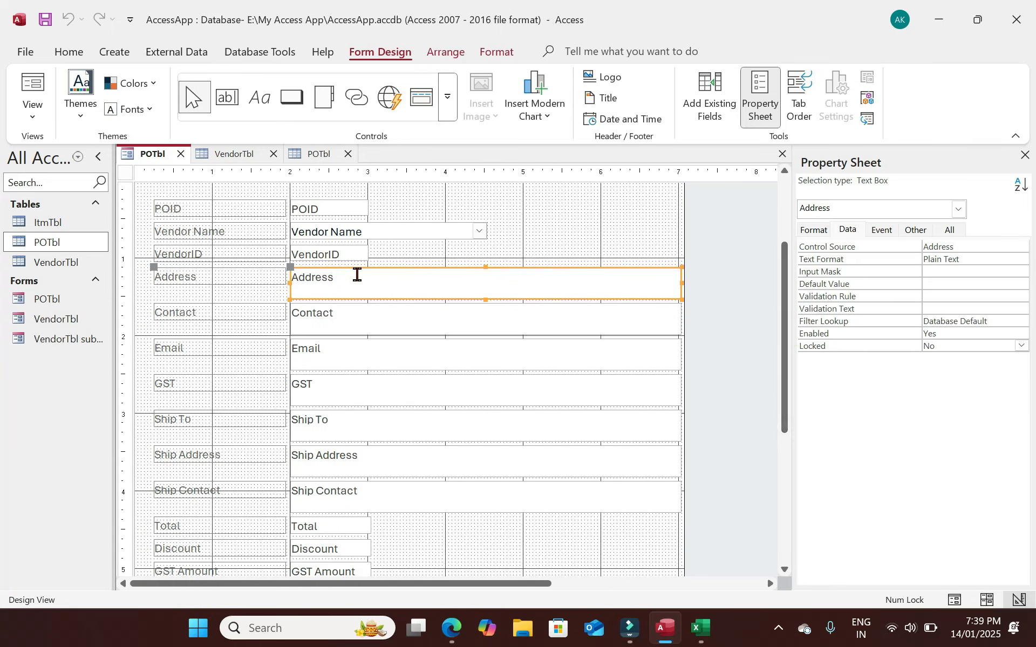
{"action": "left_click_drag", "start_coordinate": [394, 253], "coordinate": [194, 249]}
{"action": "left_click_drag", "start_coordinate": [358, 254], "coordinate": [583, 209]}
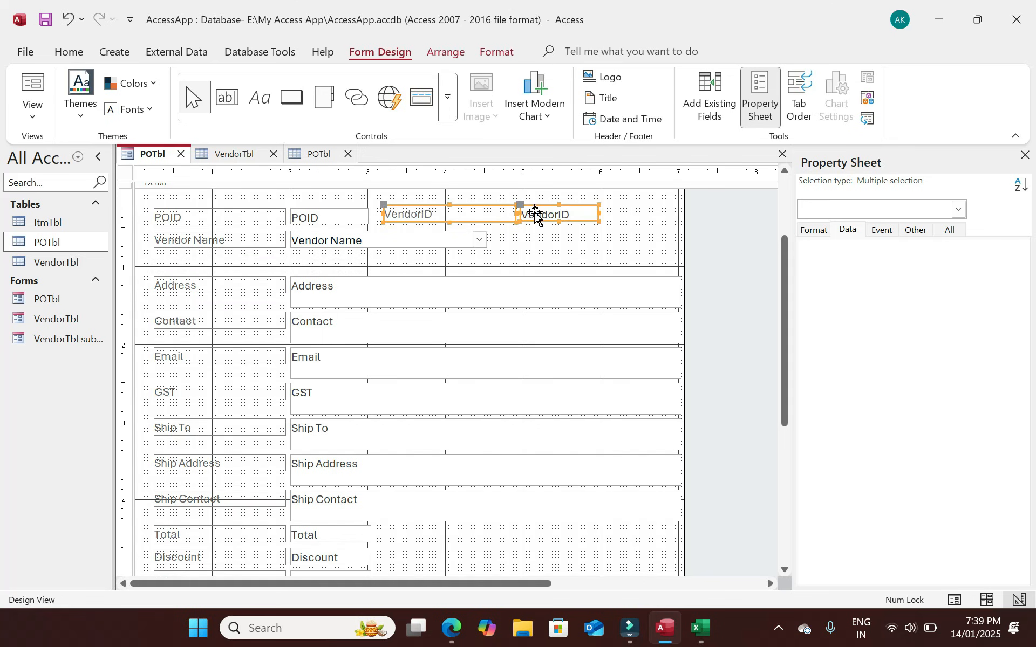
{"action": "left_click_drag", "start_coordinate": [148, 206], "coordinate": [577, 555]}
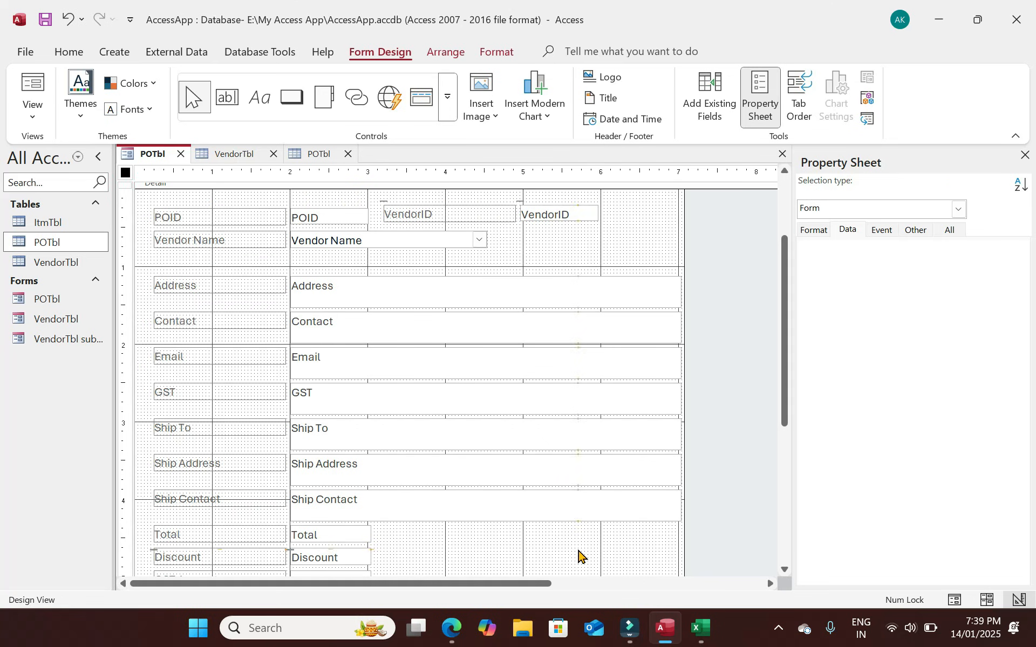
{"action": "left_click_drag", "start_coordinate": [786, 389], "coordinate": [802, 282]}
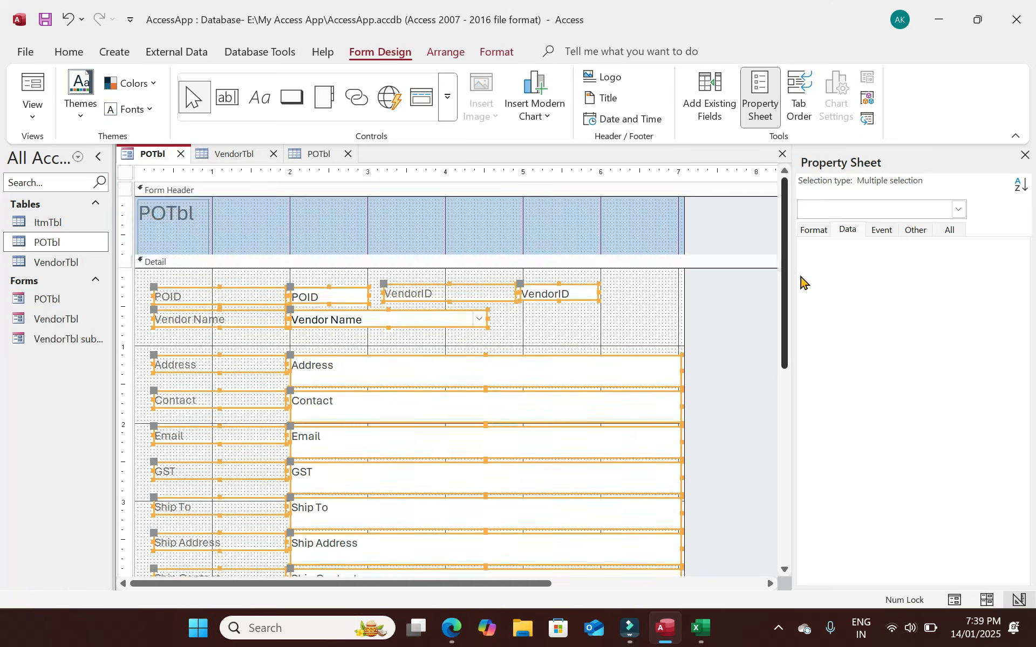
Set the form header Back Color to light orange and the Detail section to ivory.
{"action": "left_click", "coordinate": [618, 233]}
{"action": "left_click", "coordinate": [915, 230]}
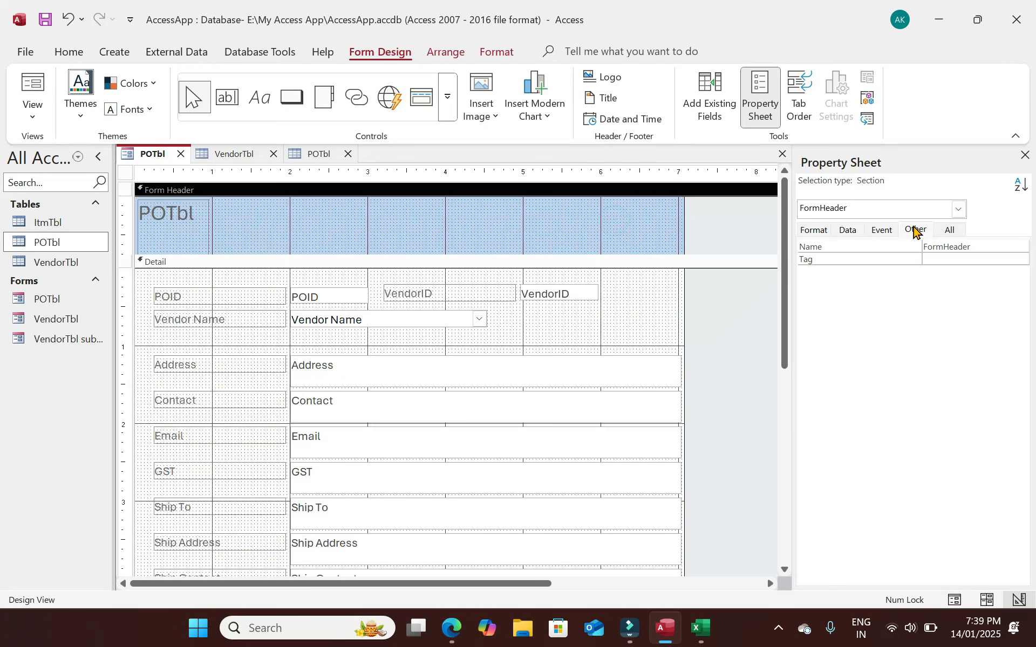
{"action": "left_click", "coordinate": [815, 231]}
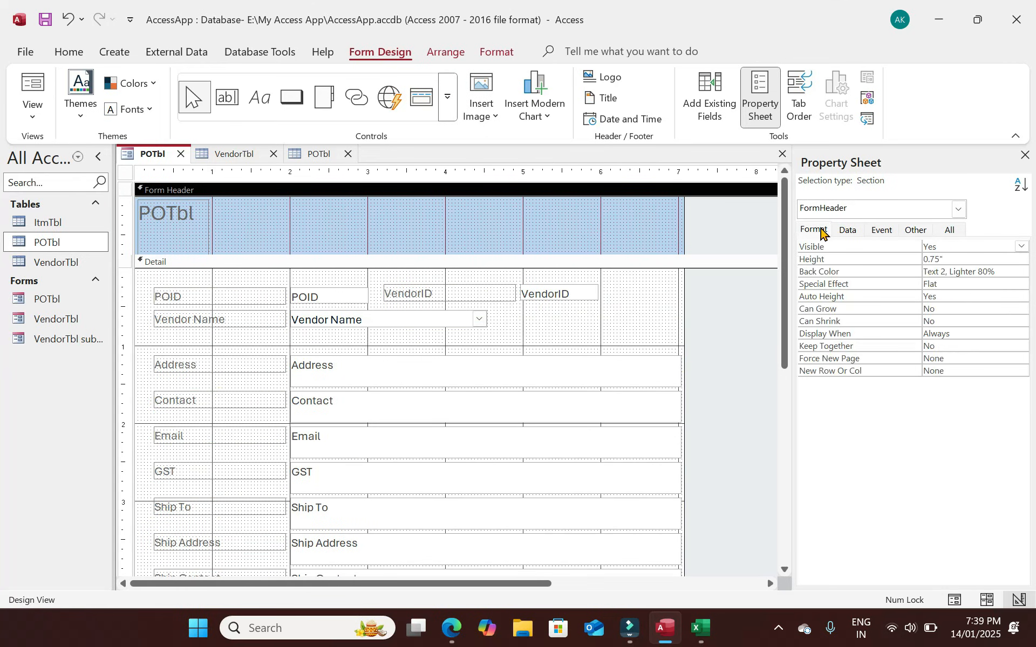
{"action": "left_click", "coordinate": [1021, 272]}
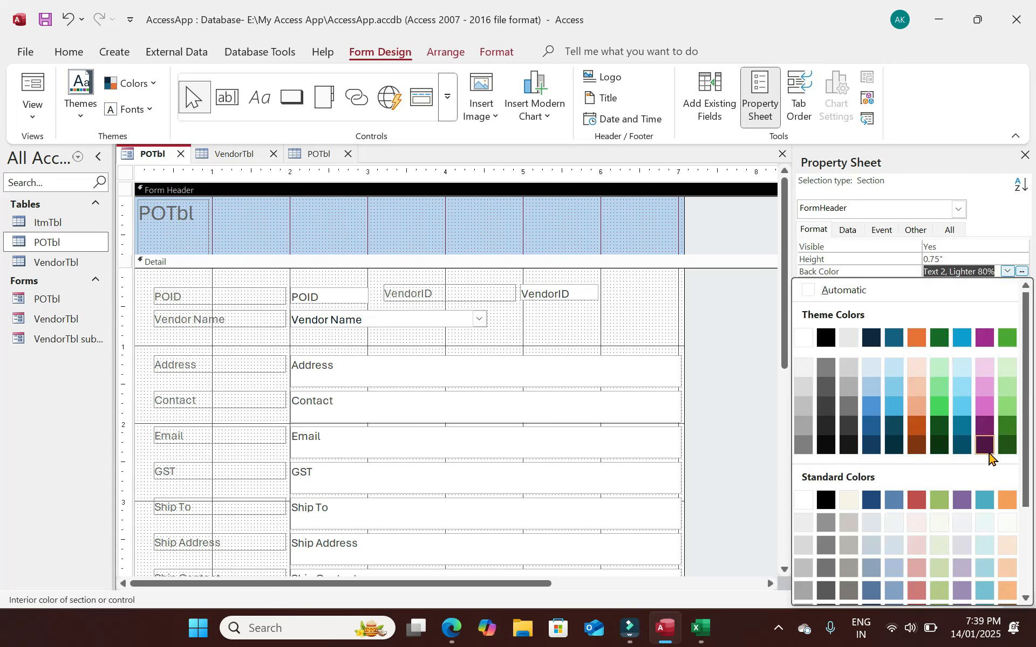
{"action": "left_click", "coordinate": [1010, 498]}
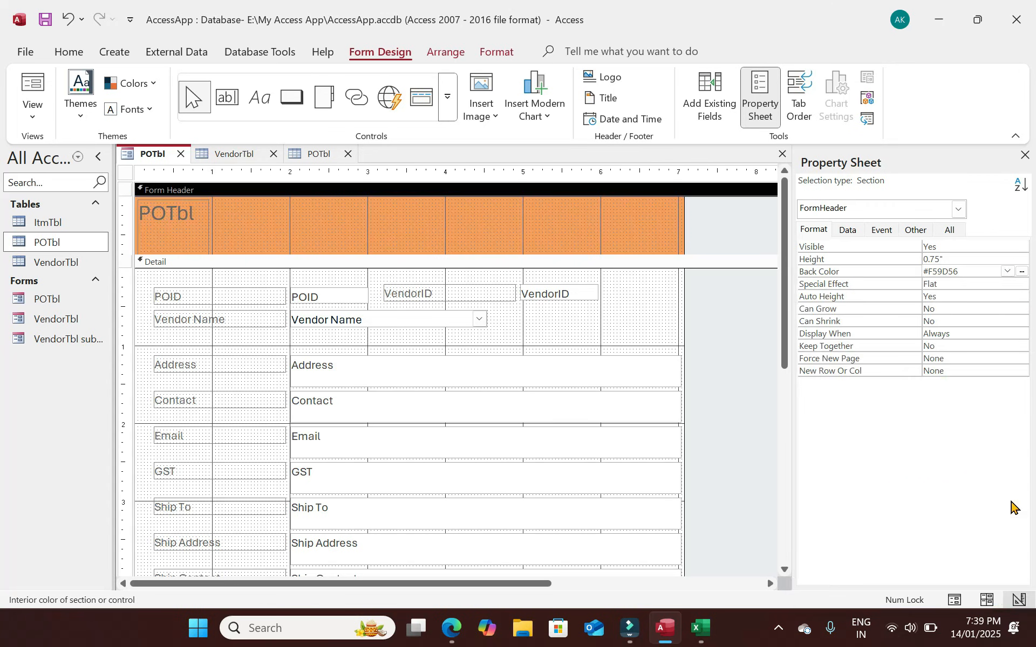
{"action": "left_click", "coordinate": [1021, 272]}
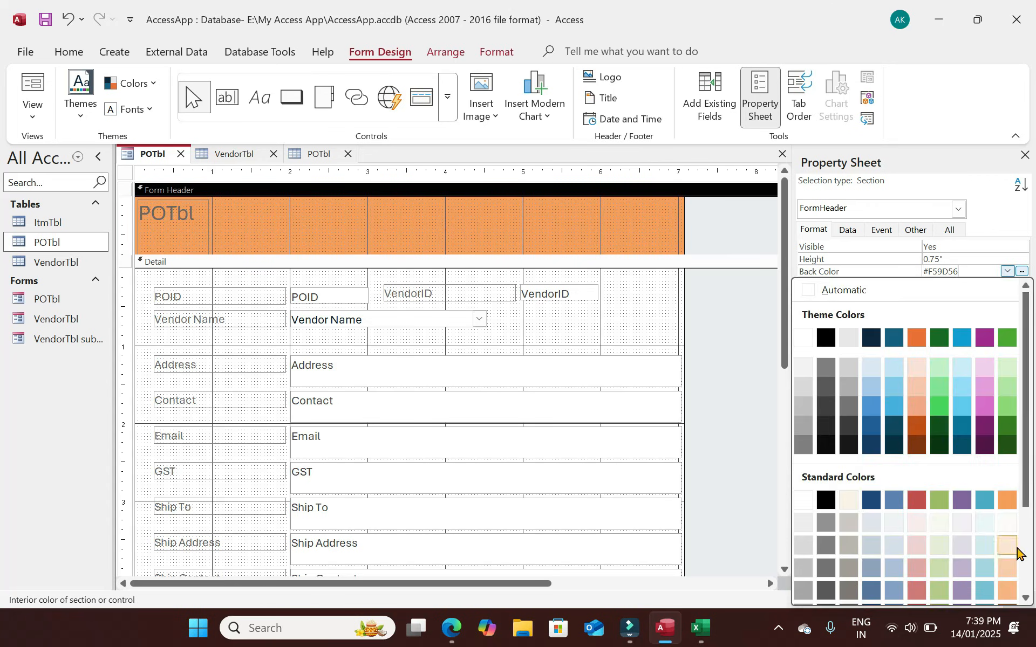
{"action": "left_click", "coordinate": [1006, 592]}
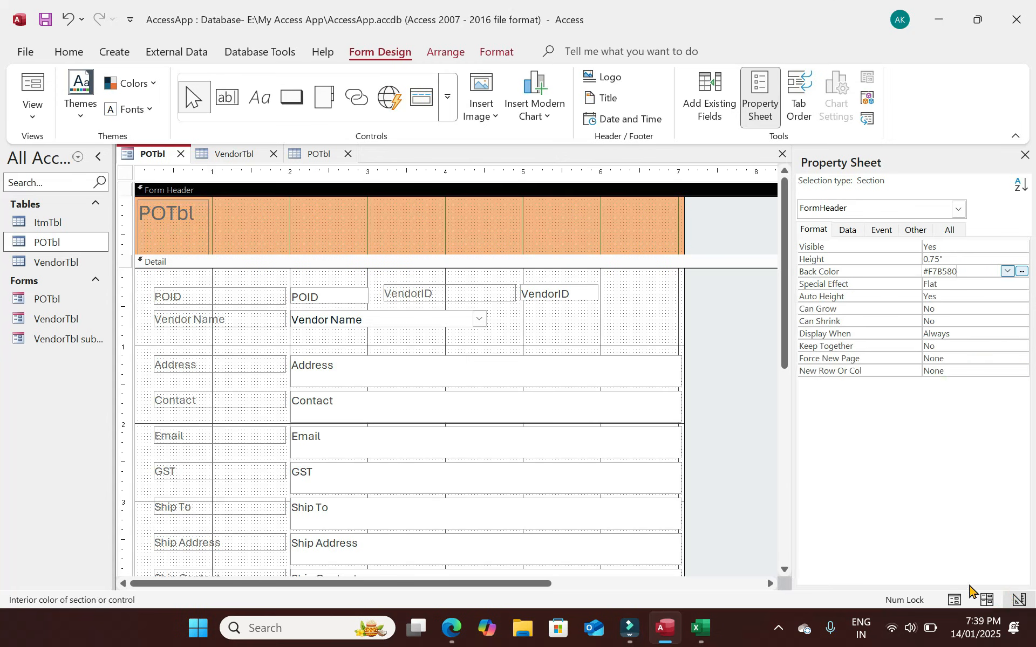
{"action": "left_click", "coordinate": [606, 319]}
{"action": "left_click", "coordinate": [1021, 273]}
{"action": "left_click", "coordinate": [1004, 526]}
{"action": "left_click", "coordinate": [661, 285]}
Retitle the header label 'Purchase Order' and widen it to fit on one line.
{"action": "left_click", "coordinate": [32, 92]}
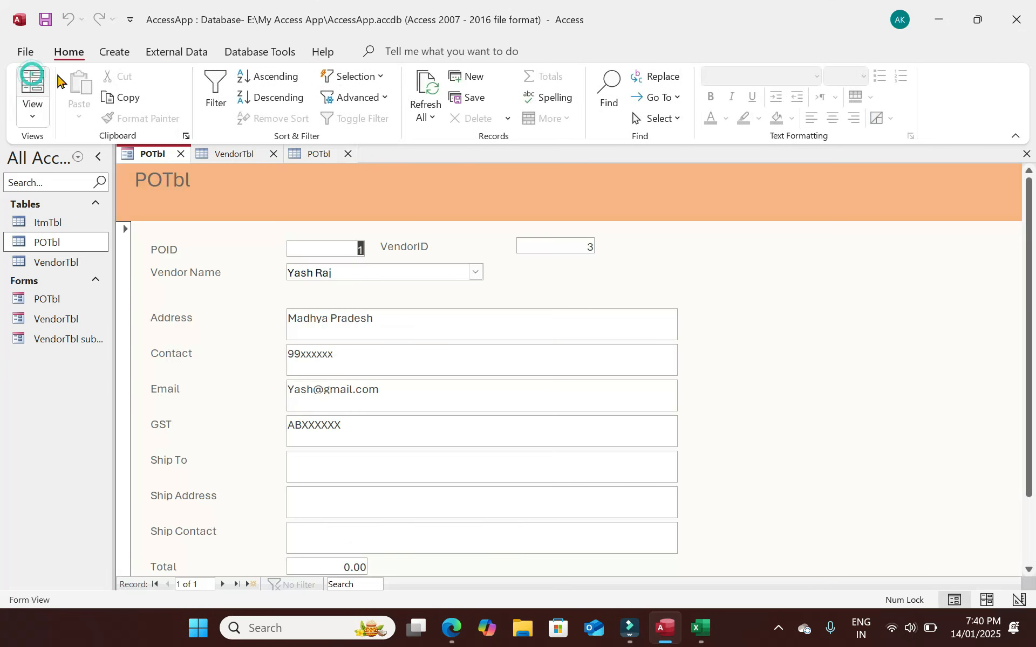
{"action": "left_click", "coordinate": [186, 218]}
{"action": "left_click_drag", "start_coordinate": [197, 216], "coordinate": [136, 221]}
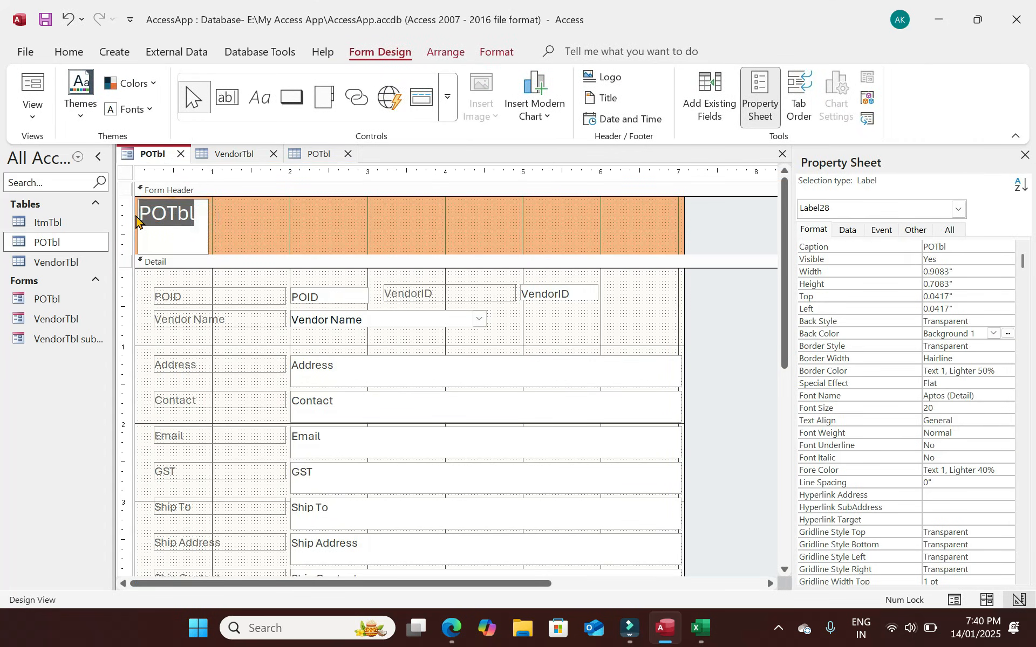
{"action": "type", "text": "Purchase Order"}
{"action": "left_click", "coordinate": [201, 230]}
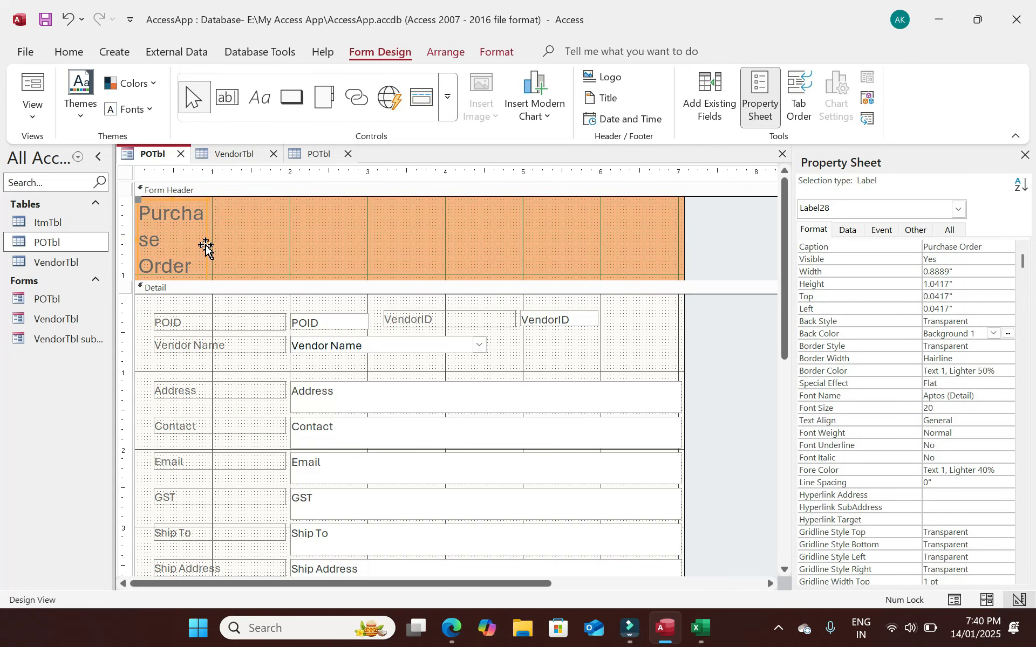
{"action": "left_click_drag", "start_coordinate": [208, 239], "coordinate": [485, 239]}
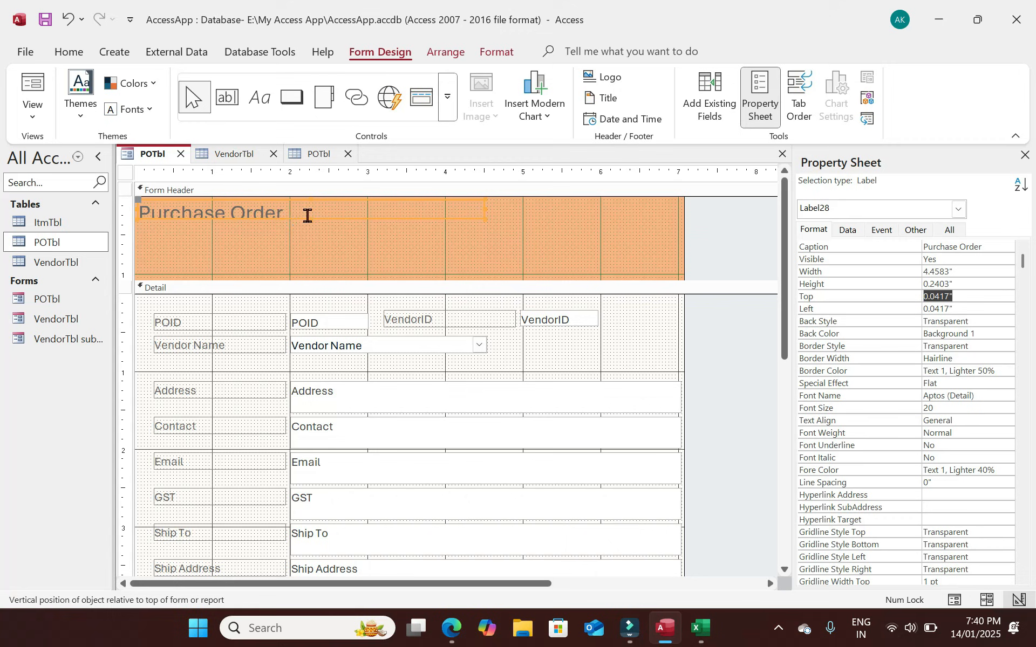
{"action": "left_click", "coordinate": [307, 215]}
Make the title bold black Trebuchet MS and shrink the form header to 0.625" tall.
{"action": "left_click", "coordinate": [59, 49]}
{"action": "left_click", "coordinate": [777, 77]}
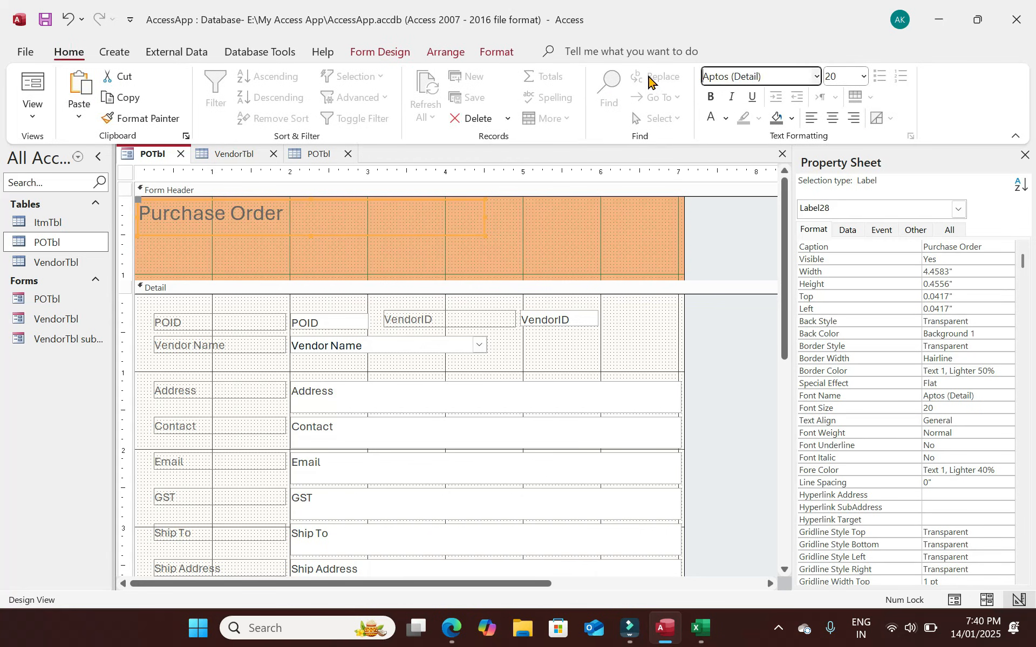
{"action": "type", "text": "Tr"}
{"action": "key", "text": "Return"}
{"action": "key", "text": "ctrl+b"}
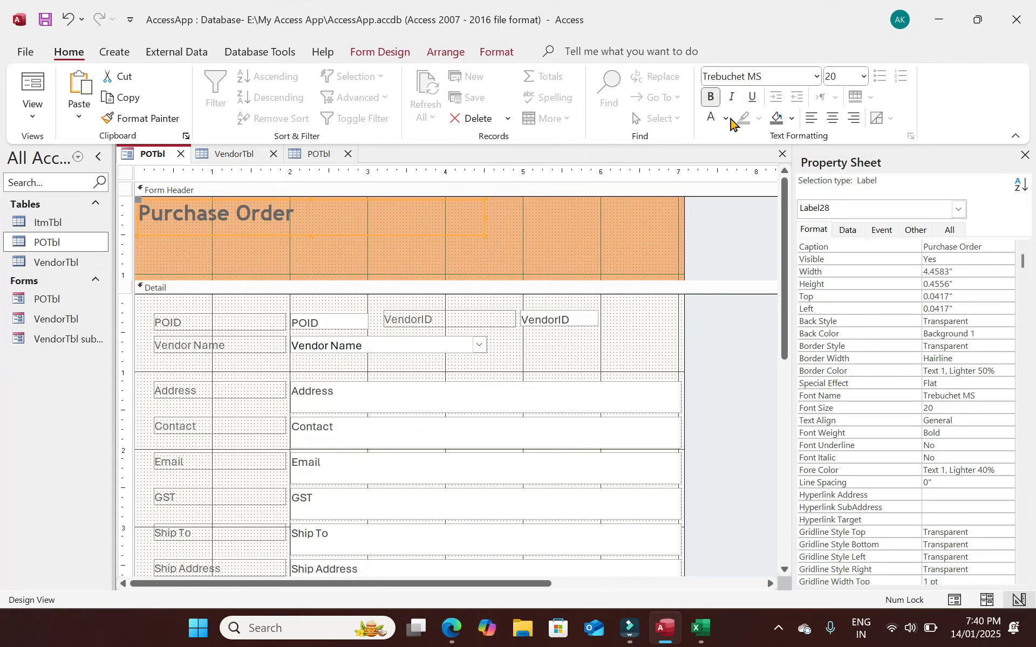
{"action": "left_click", "coordinate": [711, 118]}
{"action": "left_click", "coordinate": [726, 118]}
{"action": "left_click", "coordinate": [725, 145]}
{"action": "left_click_drag", "start_coordinate": [431, 281], "coordinate": [432, 245]}
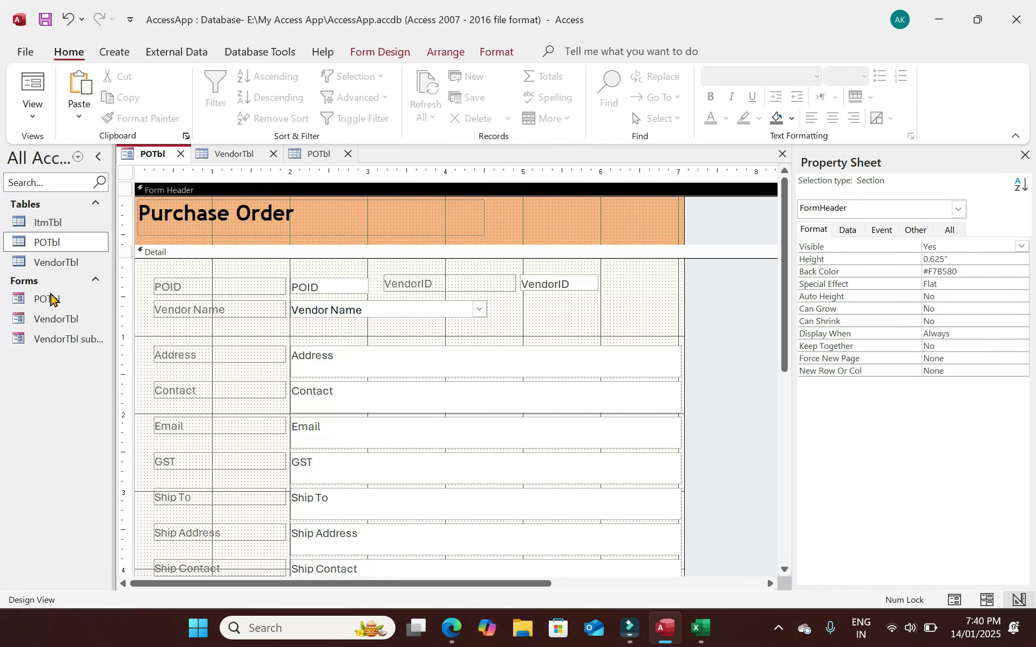
Open the VendorTbl form in Design View and check its header Back Color #F9CDAA.
{"action": "double_click", "coordinate": [68, 320]}
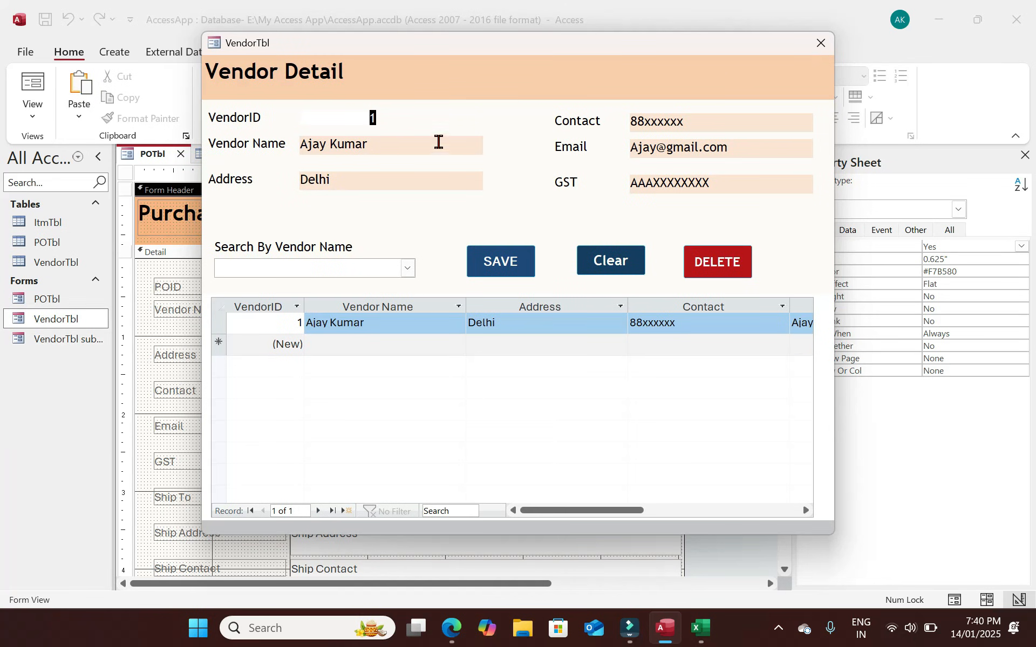
{"action": "right_click", "coordinate": [468, 117]}
{"action": "left_click", "coordinate": [512, 165]}
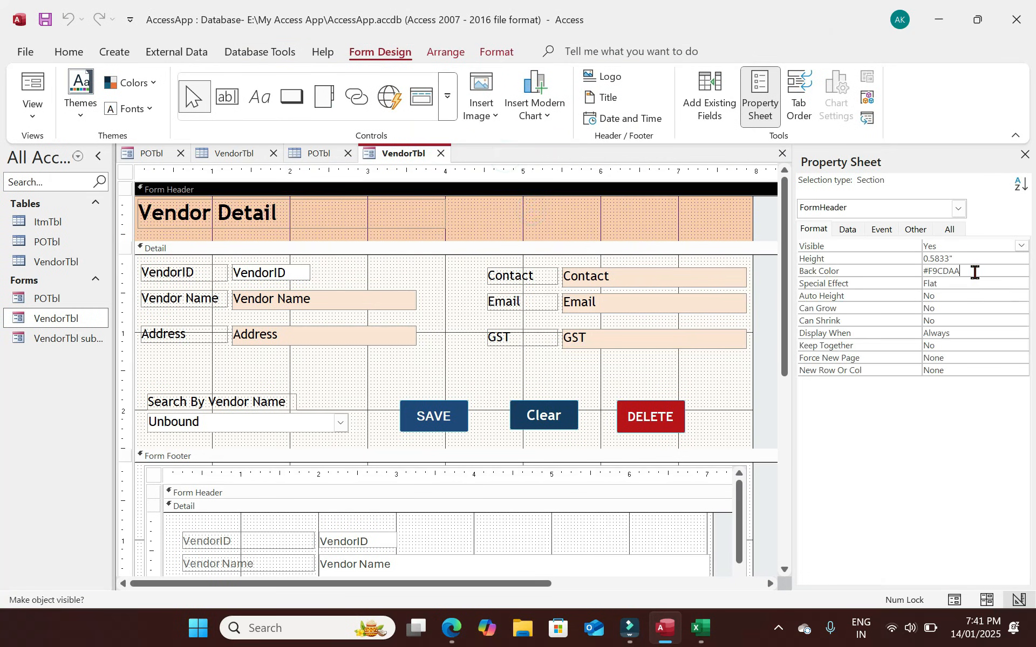
{"action": "left_click", "coordinate": [911, 272]}
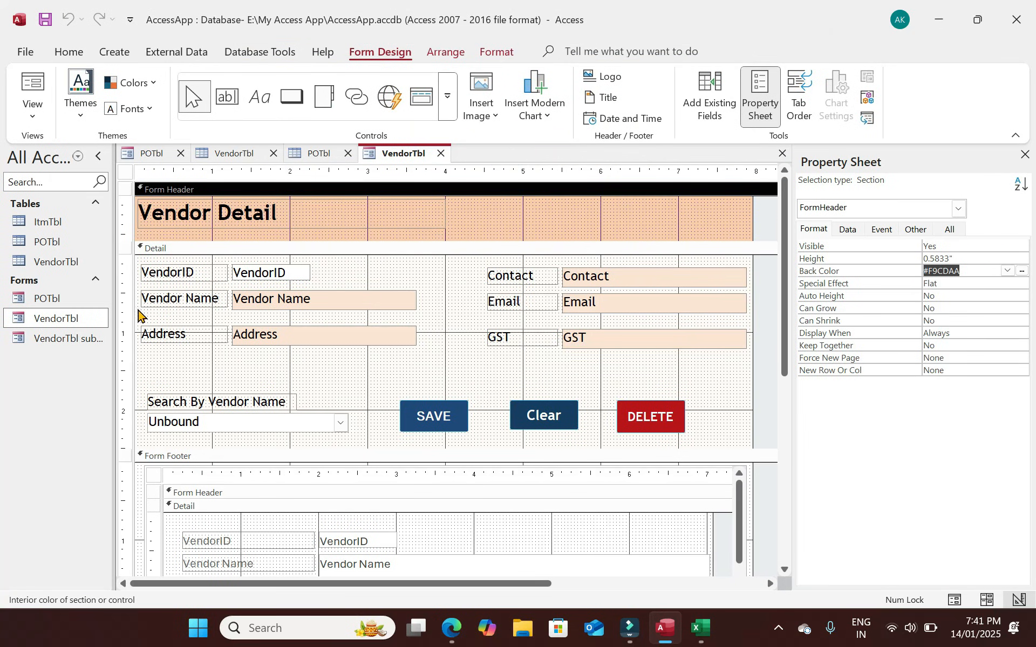
Open the POTbl form in Design View, check its header colour #F7B580, and select the Detail section.
{"action": "double_click", "coordinate": [48, 297]}
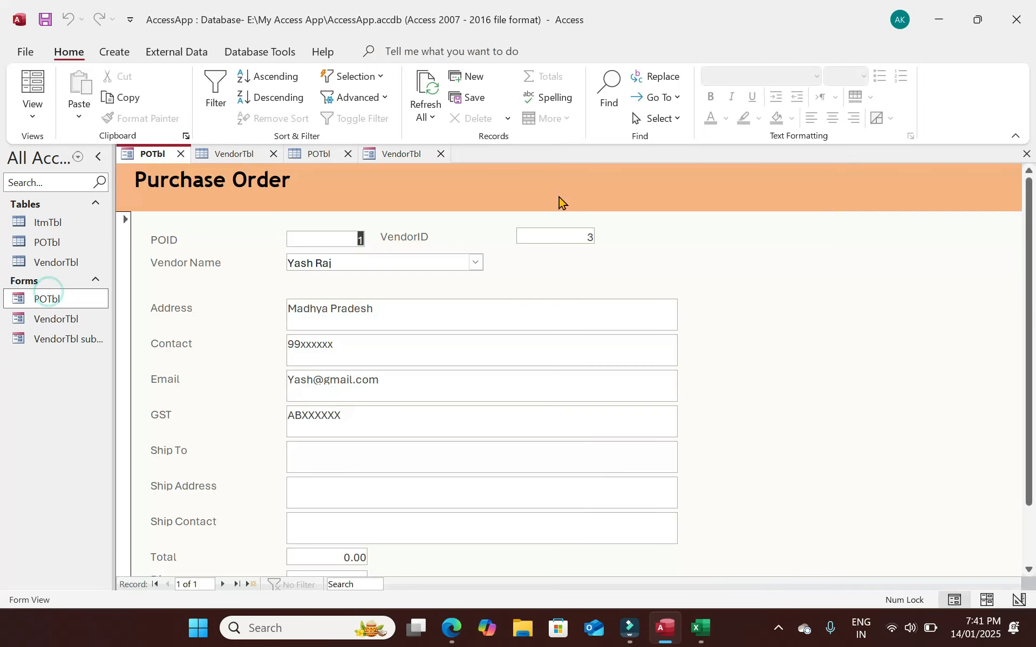
{"action": "left_click", "coordinate": [33, 89]}
{"action": "left_click", "coordinate": [380, 227]}
{"action": "left_click", "coordinate": [539, 224]}
{"action": "left_click", "coordinate": [973, 273]}
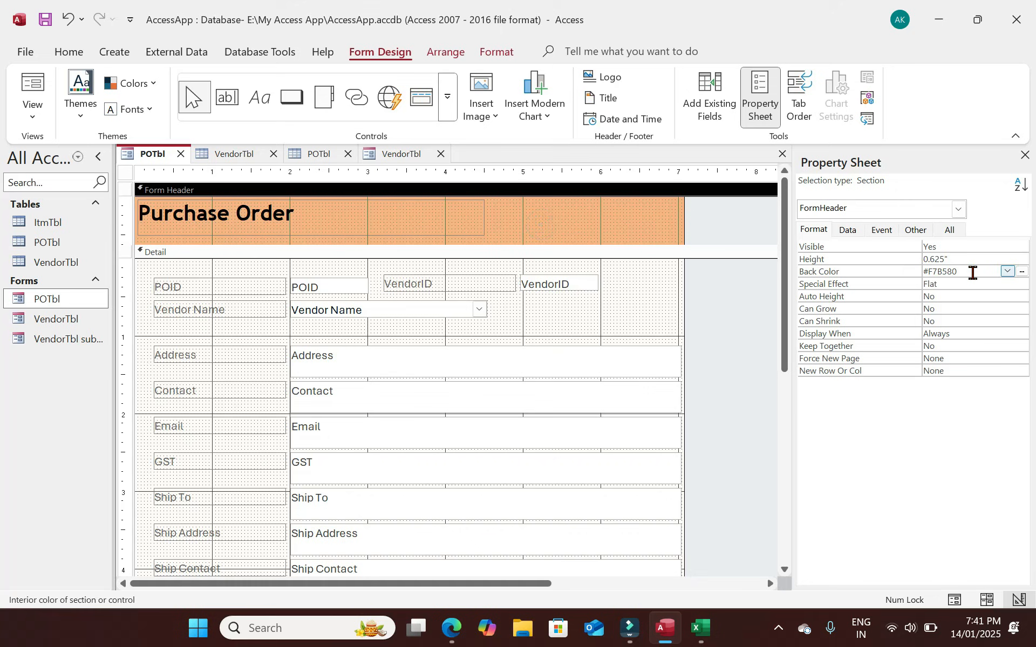
{"action": "left_click", "coordinate": [909, 274]}
{"action": "left_click", "coordinate": [641, 308]}
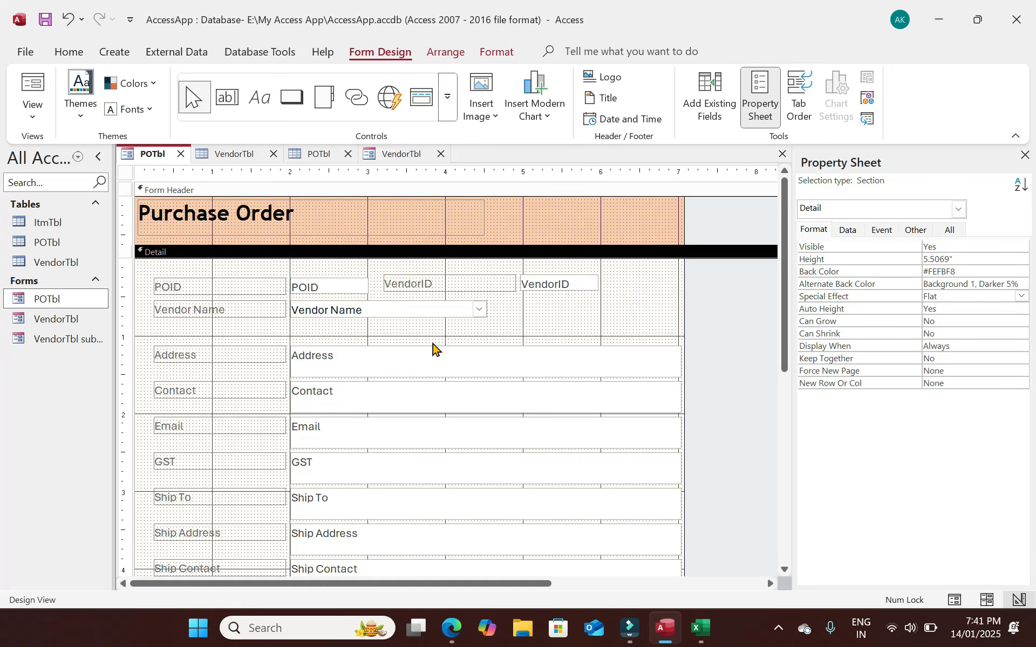
Narrow the POID label, move the POID box beside it, and nudge both up and right.
{"action": "left_click_drag", "start_coordinate": [209, 266], "coordinate": [307, 290]}
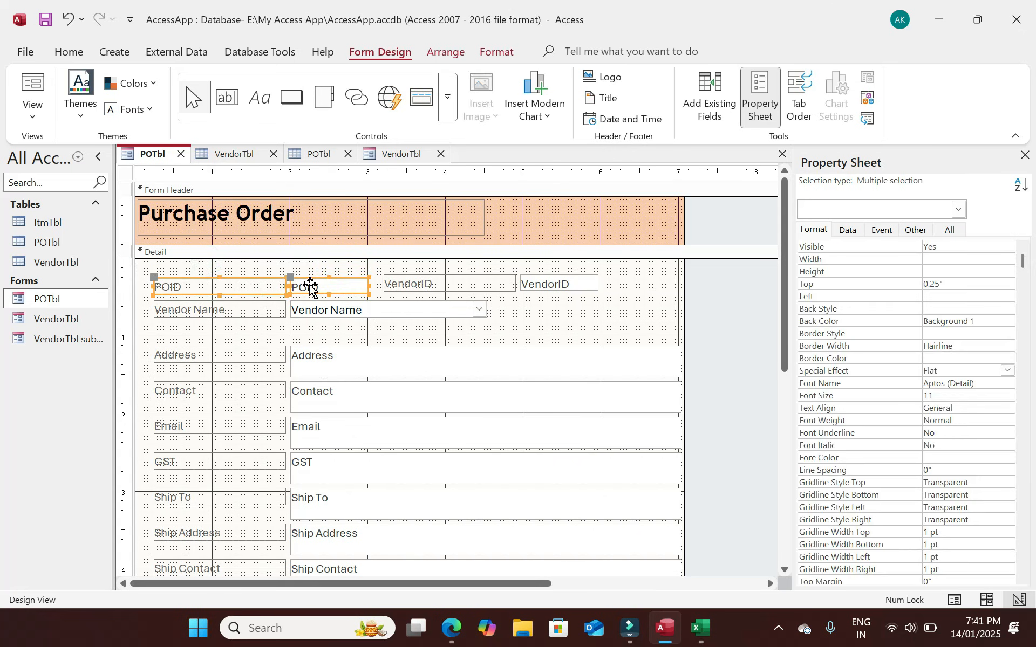
{"action": "left_click", "coordinate": [250, 273]}
{"action": "left_click", "coordinate": [268, 281]}
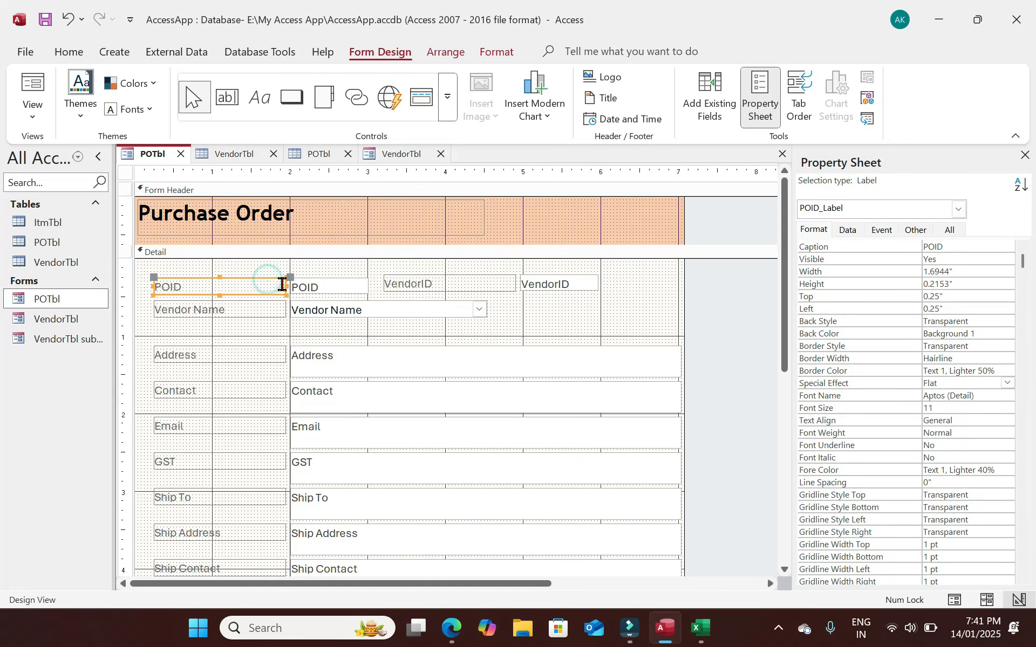
{"action": "left_click_drag", "start_coordinate": [283, 284], "coordinate": [203, 285]}
{"action": "left_click", "coordinate": [328, 286]}
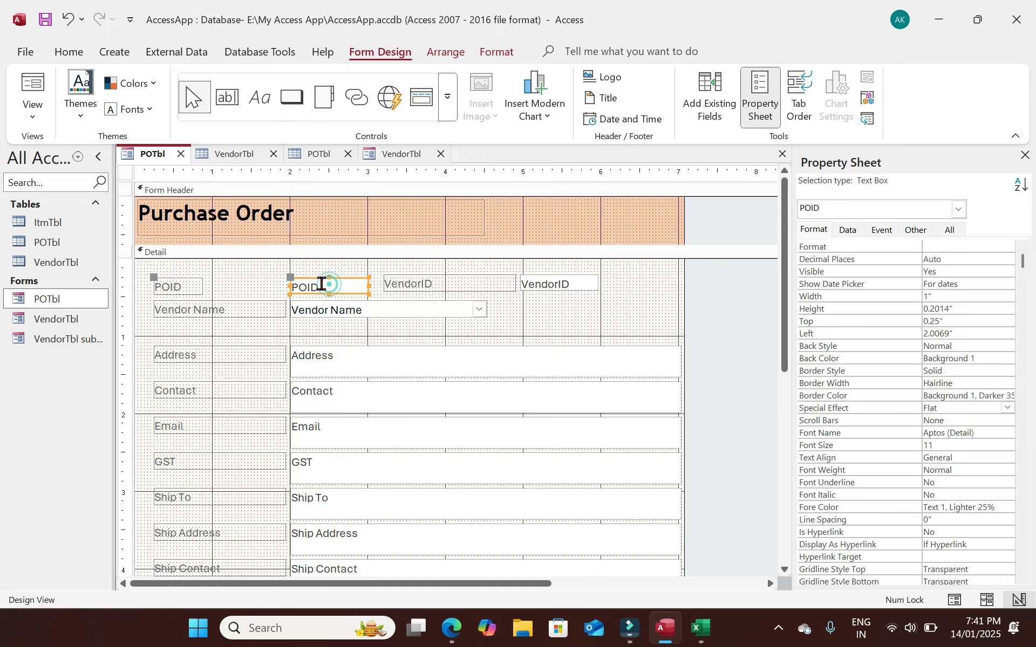
{"action": "left_click_drag", "start_coordinate": [294, 280], "coordinate": [203, 279]}
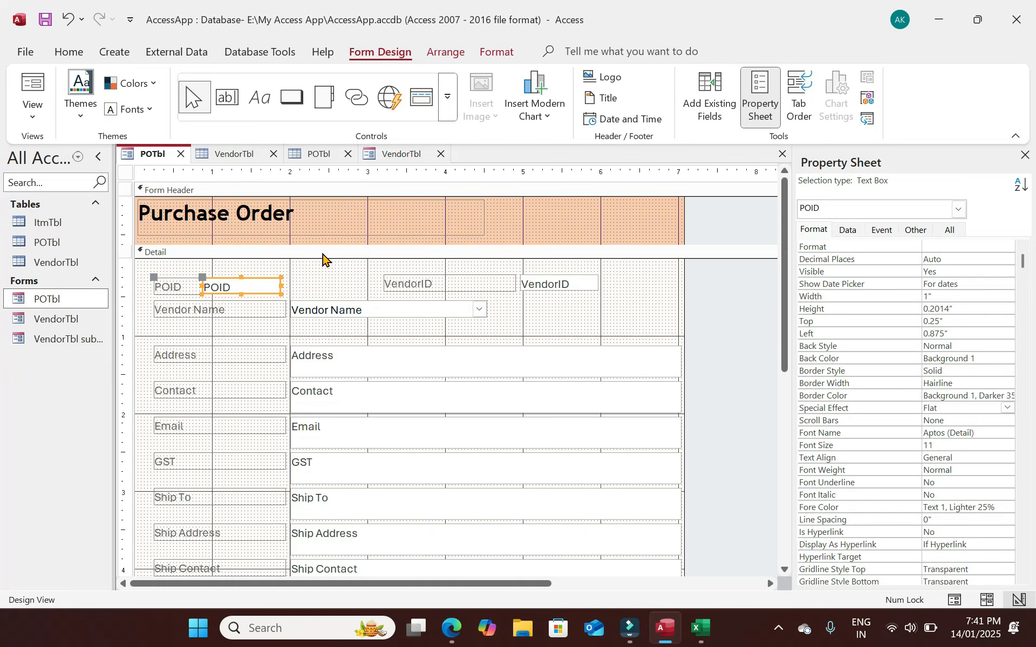
{"action": "left_click_drag", "start_coordinate": [302, 291], "coordinate": [204, 280]}
{"action": "left_click", "coordinate": [255, 262]}
{"action": "left_click", "coordinate": [229, 282]}
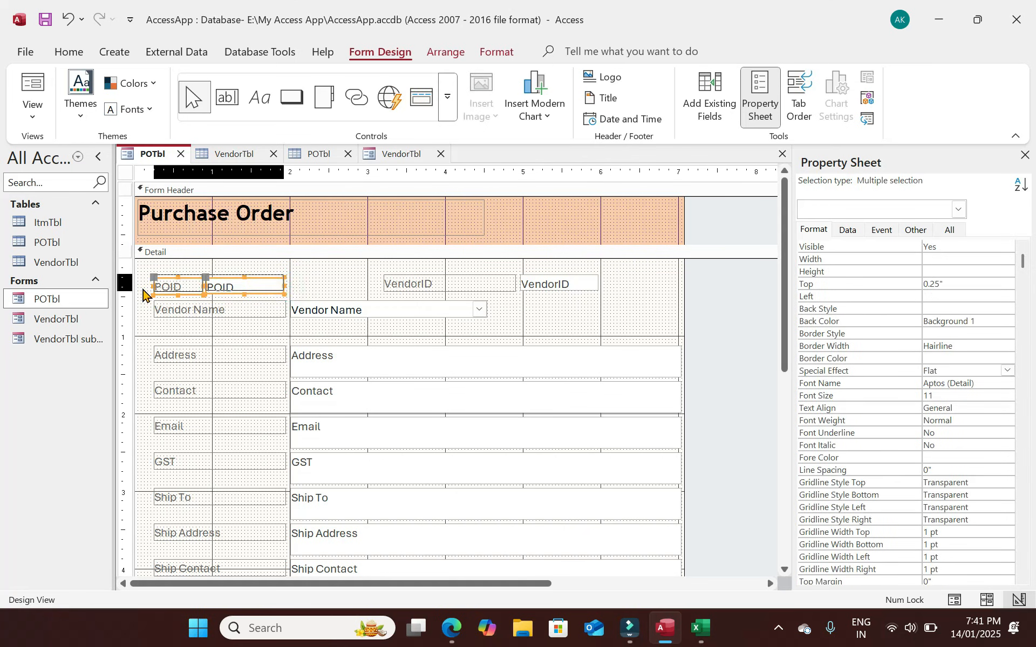
{"action": "key", "text": "Up"}
{"action": "key", "text": "Right"}
Trim the VendorID label to 0.4167" and move the VendorID label and box to the top right.
{"action": "left_click", "coordinate": [504, 277]}
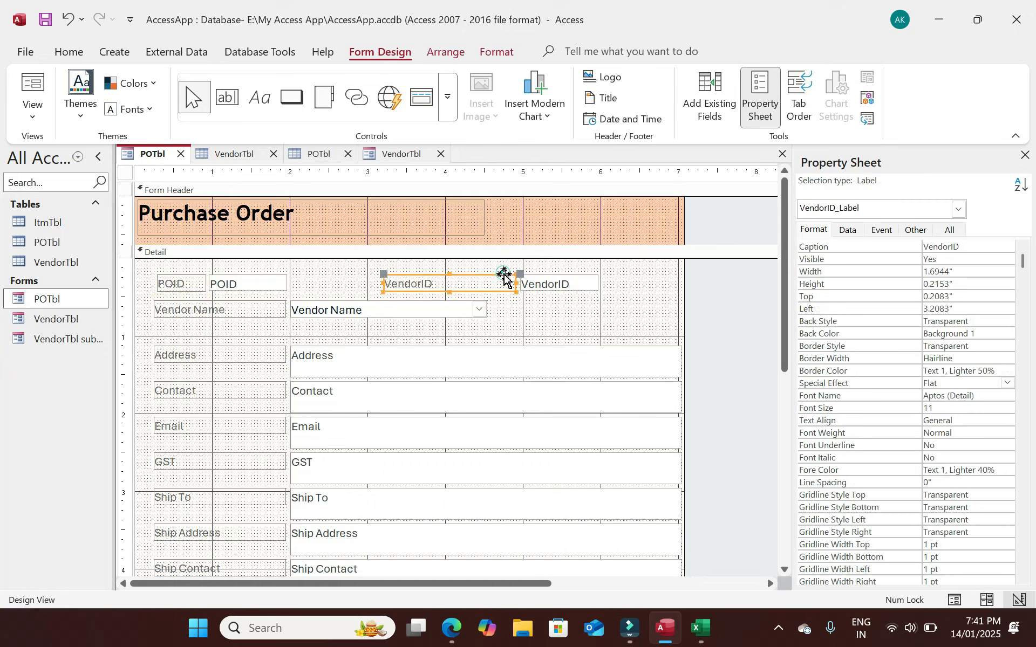
{"action": "left_click_drag", "start_coordinate": [516, 283], "coordinate": [418, 284]}
{"action": "left_click_drag", "start_coordinate": [568, 284], "coordinate": [464, 284]}
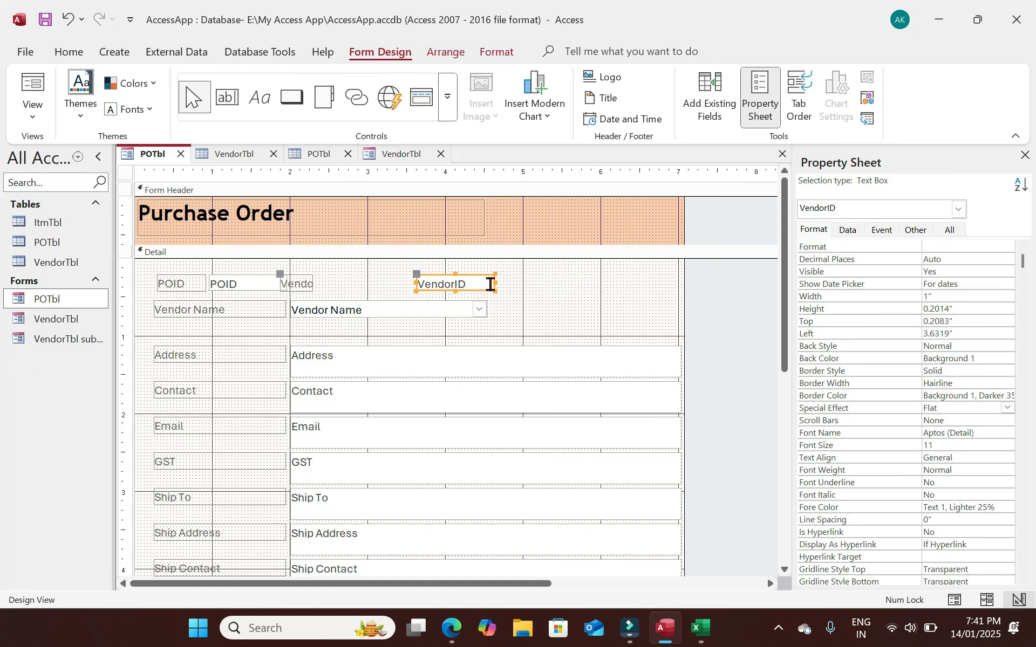
{"action": "left_click_drag", "start_coordinate": [280, 274], "coordinate": [378, 275]}
{"action": "left_click_drag", "start_coordinate": [468, 285], "coordinate": [661, 278]}
{"action": "left_click", "coordinate": [571, 310]}
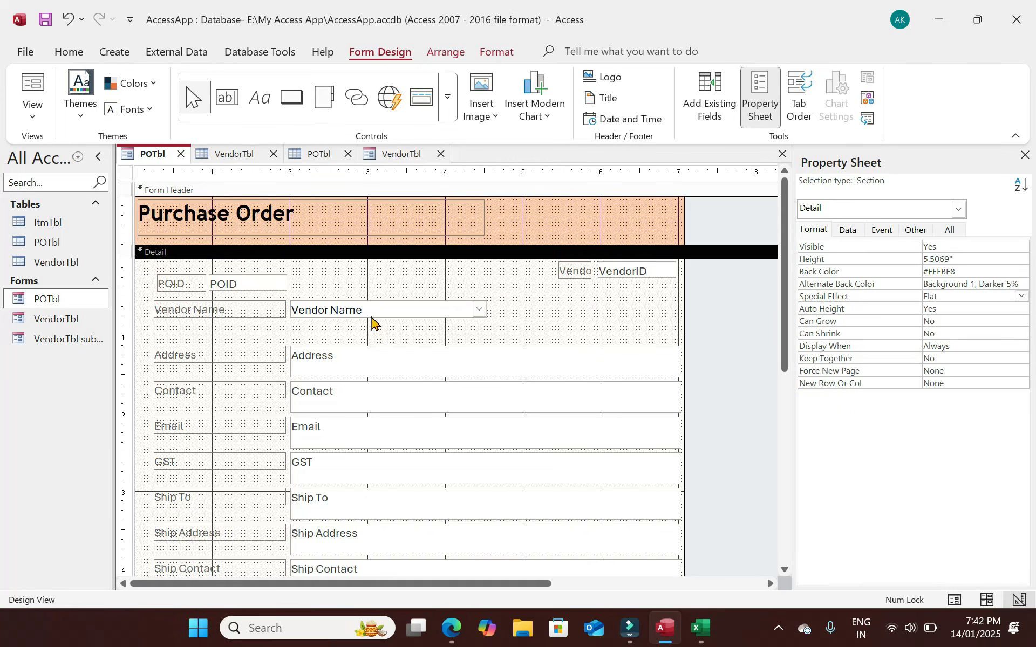
Open the VendorTbl table and inspect the Vendor Name combo box's data settings.
{"action": "double_click", "coordinate": [71, 263]}
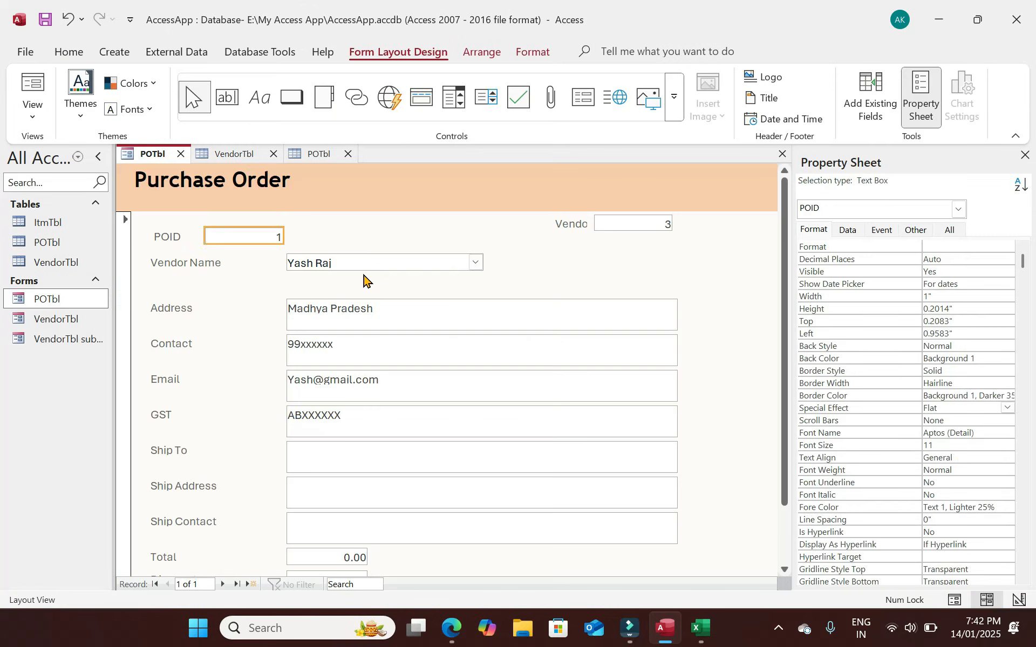
{"action": "left_click", "coordinate": [384, 263]}
{"action": "left_click", "coordinate": [851, 232]}
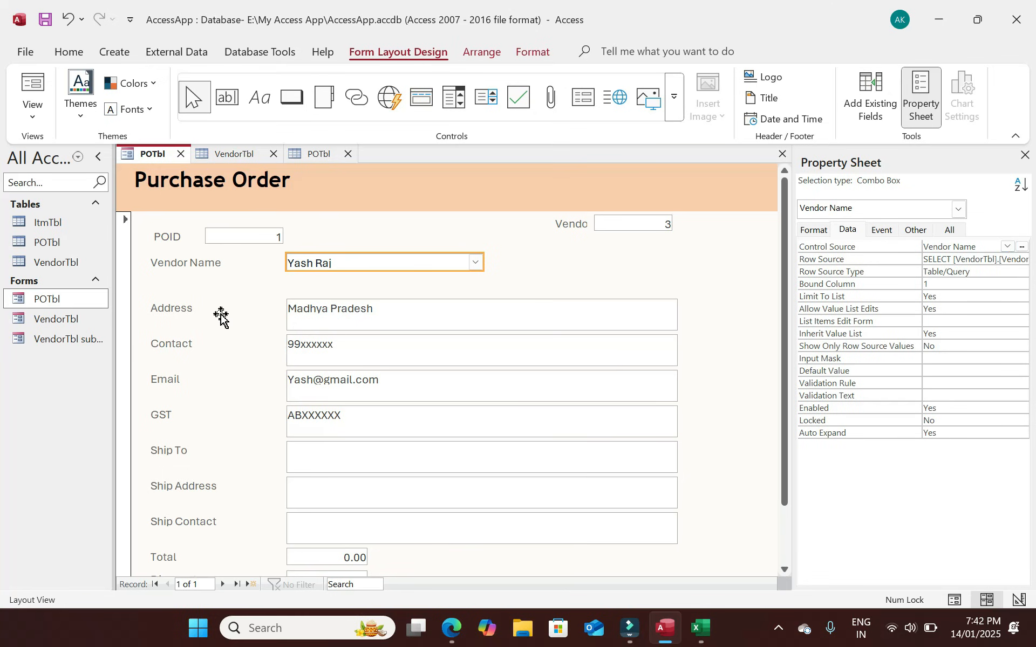
Open the POTbl table in Design View read-only and close the POTbl form, saving its changes.
{"action": "double_click", "coordinate": [60, 243]}
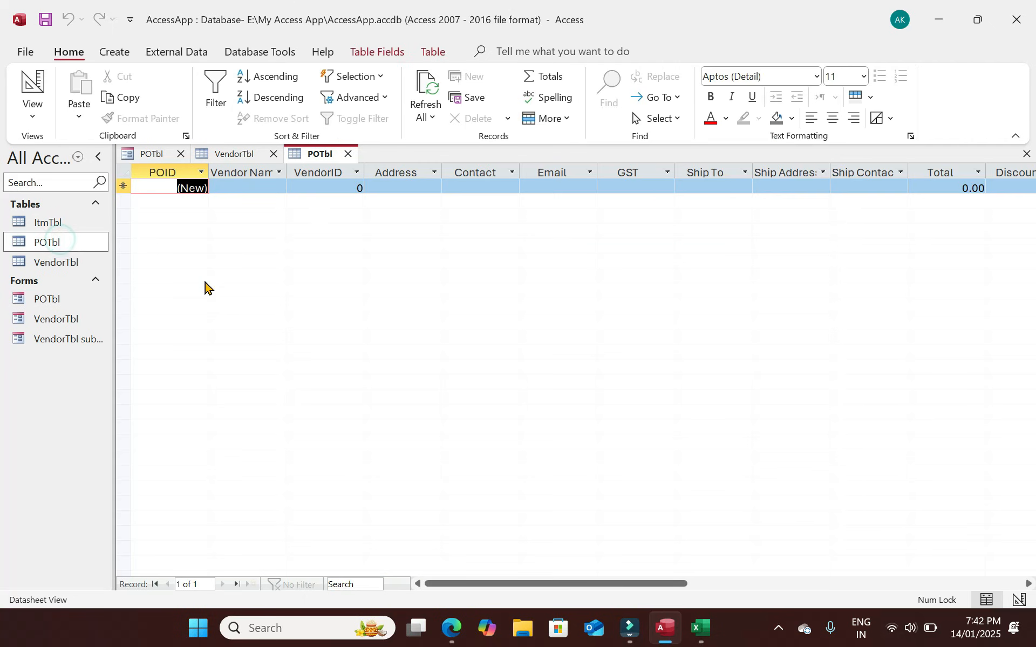
{"action": "left_click", "coordinate": [33, 89]}
{"action": "left_click", "coordinate": [502, 377]}
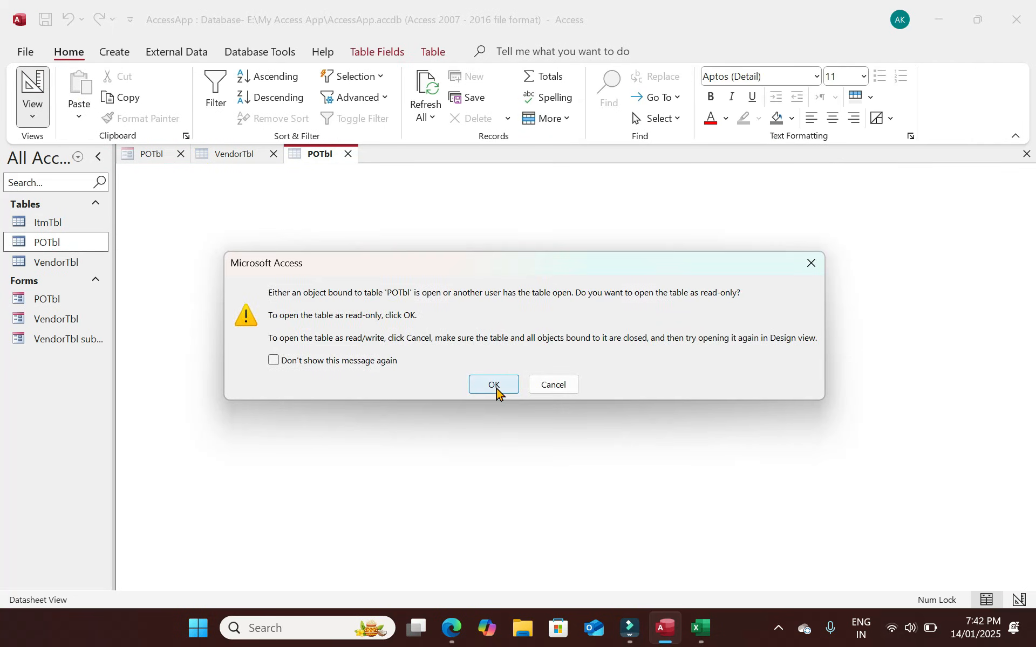
{"action": "left_click", "coordinate": [179, 154]}
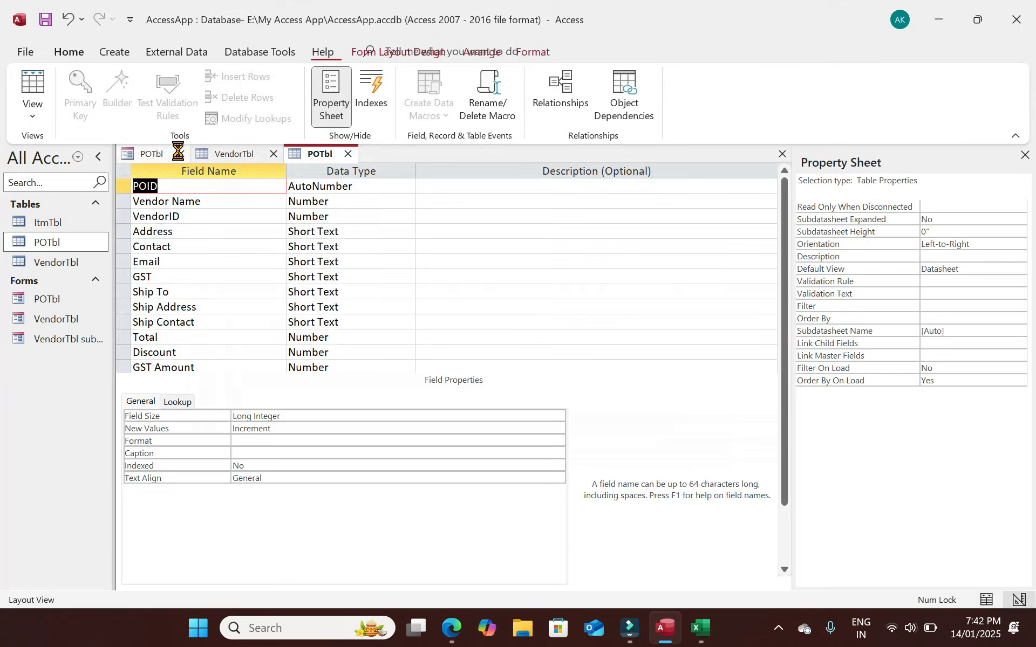
{"action": "left_click", "coordinate": [469, 356]}
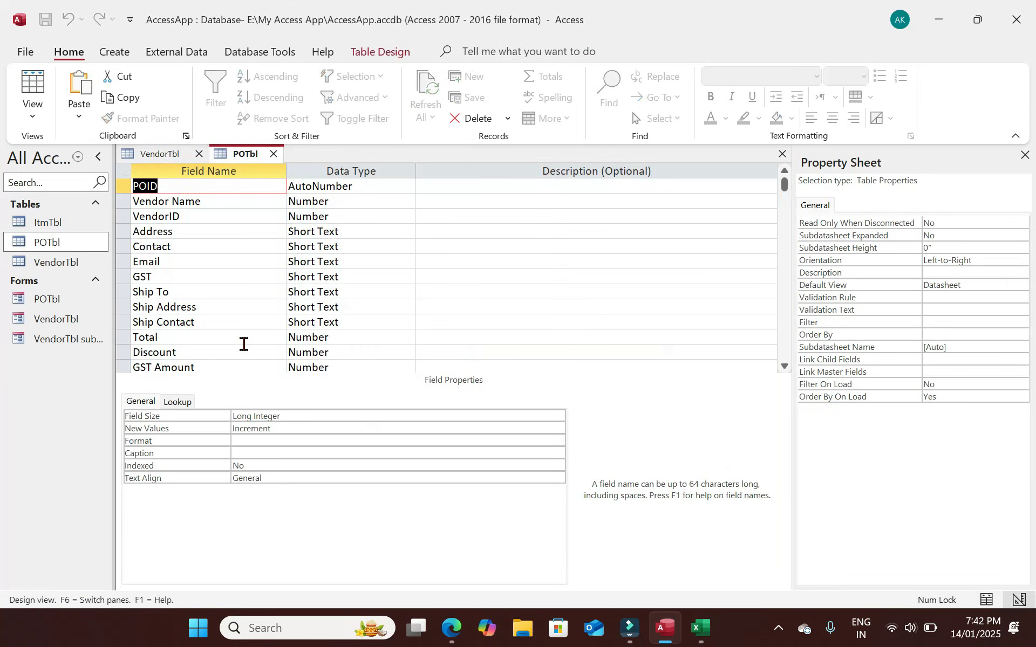
Review the POTbl VendorID through GST field rows and close the VendorTbl table.
{"action": "left_click", "coordinate": [159, 217]}
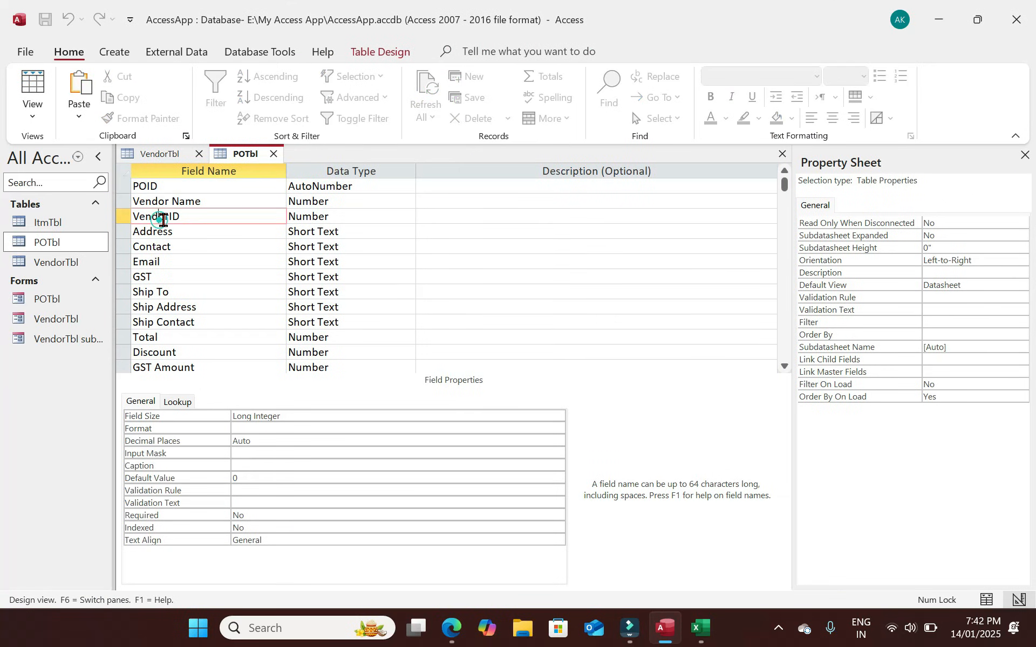
{"action": "left_click", "coordinate": [185, 247]}
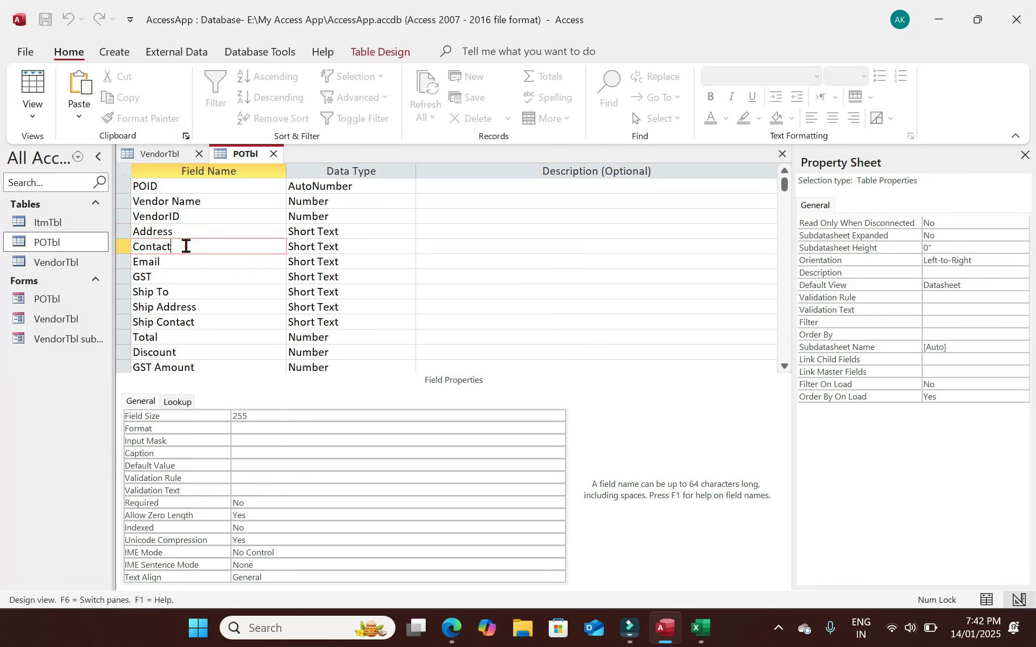
{"action": "left_click", "coordinate": [181, 262]}
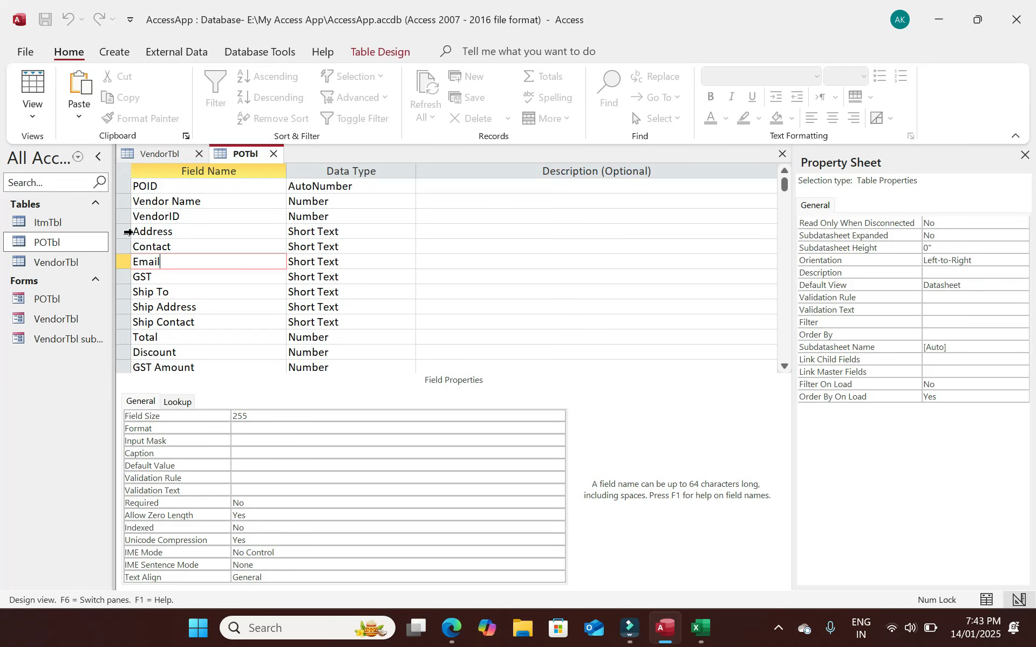
{"action": "left_click_drag", "start_coordinate": [125, 218], "coordinate": [124, 283]}
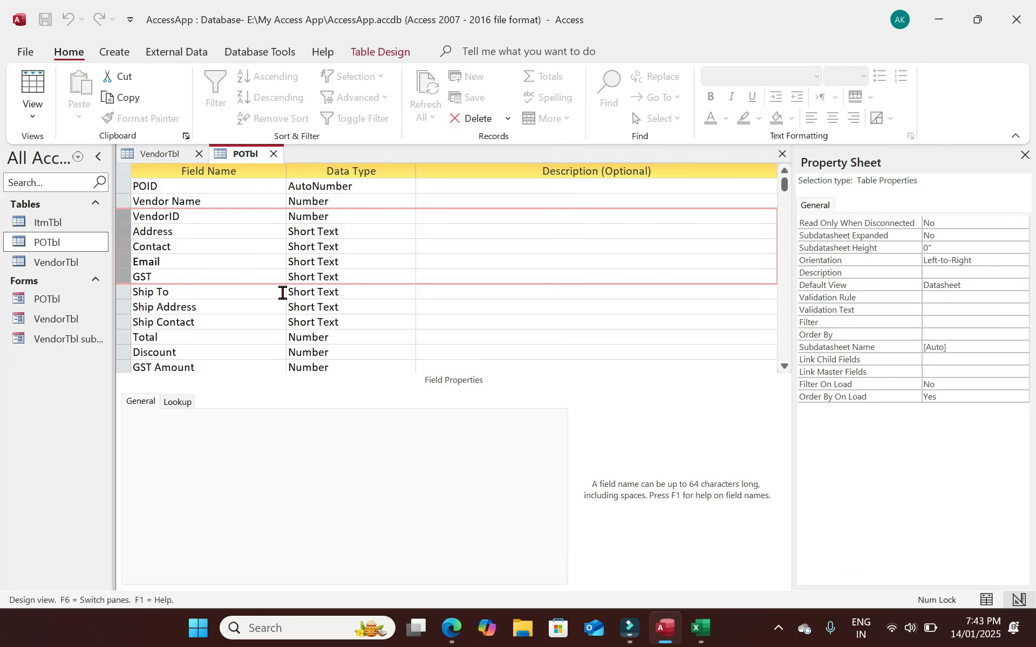
{"action": "left_click", "coordinate": [199, 154]}
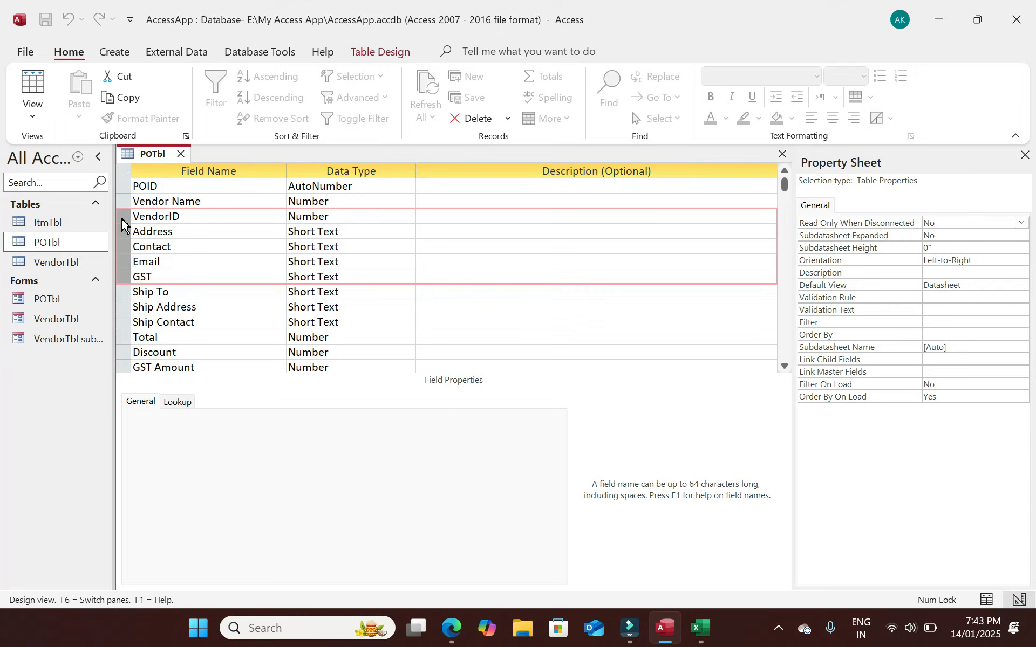
{"action": "left_click", "coordinate": [120, 280]}
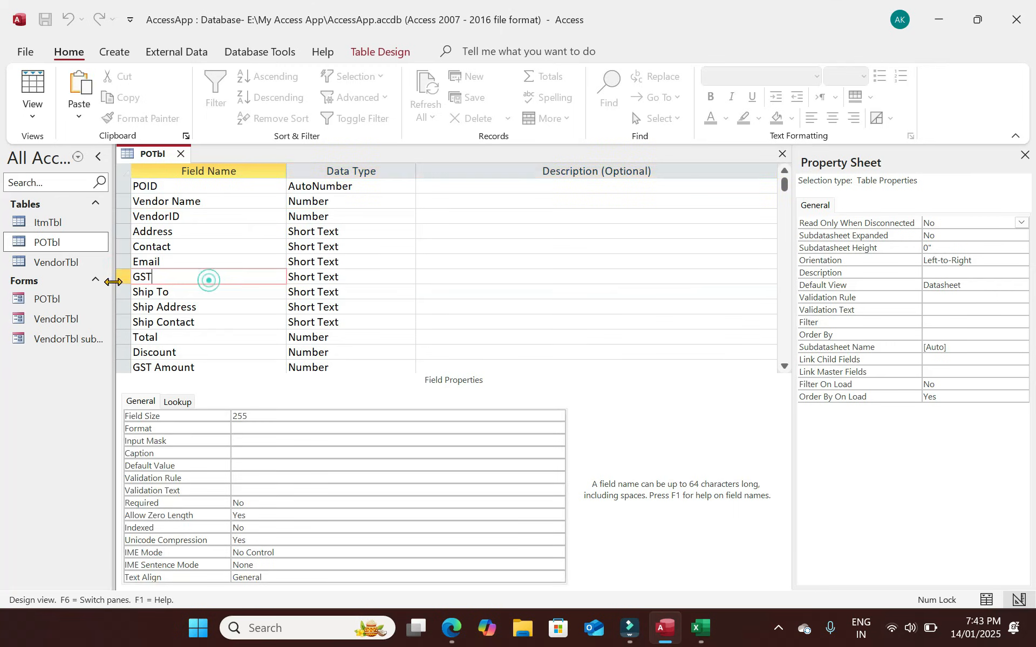
{"action": "left_click", "coordinate": [120, 281]}
Delete the Contact and Email columns from the POTbl table datasheet.
{"action": "left_click", "coordinate": [408, 179]}
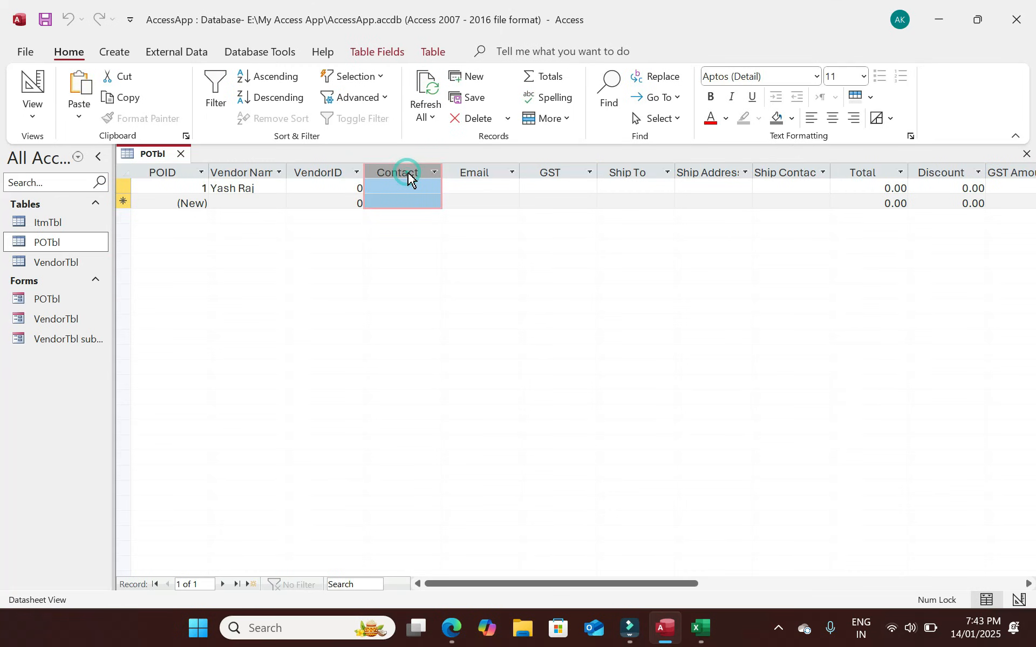
{"action": "key", "text": "Delete"}
{"action": "left_click", "coordinate": [498, 359]}
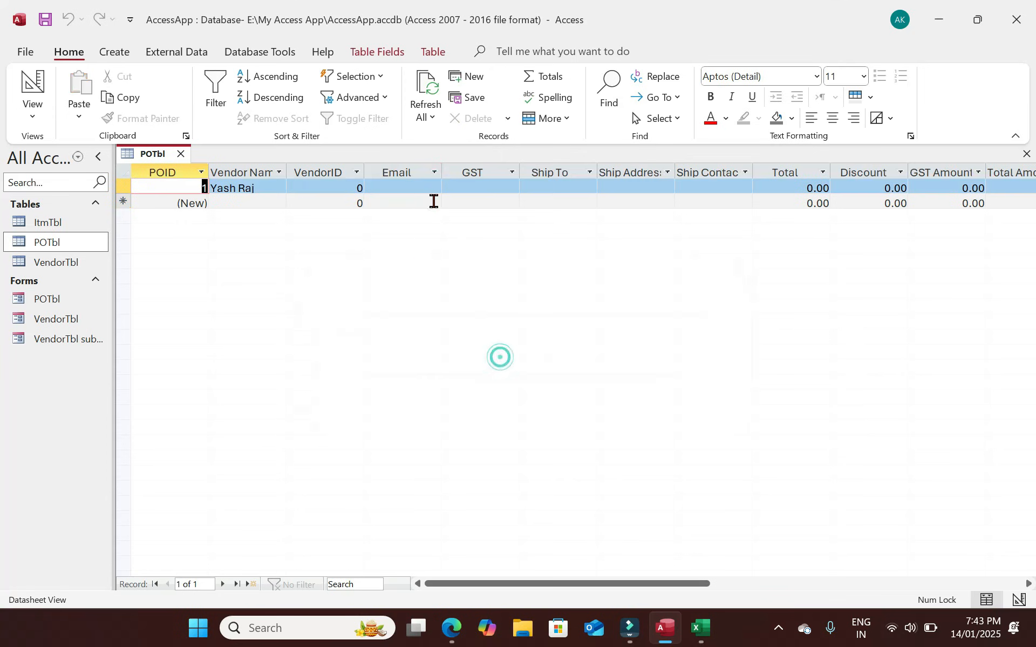
{"action": "left_click", "coordinate": [405, 180]}
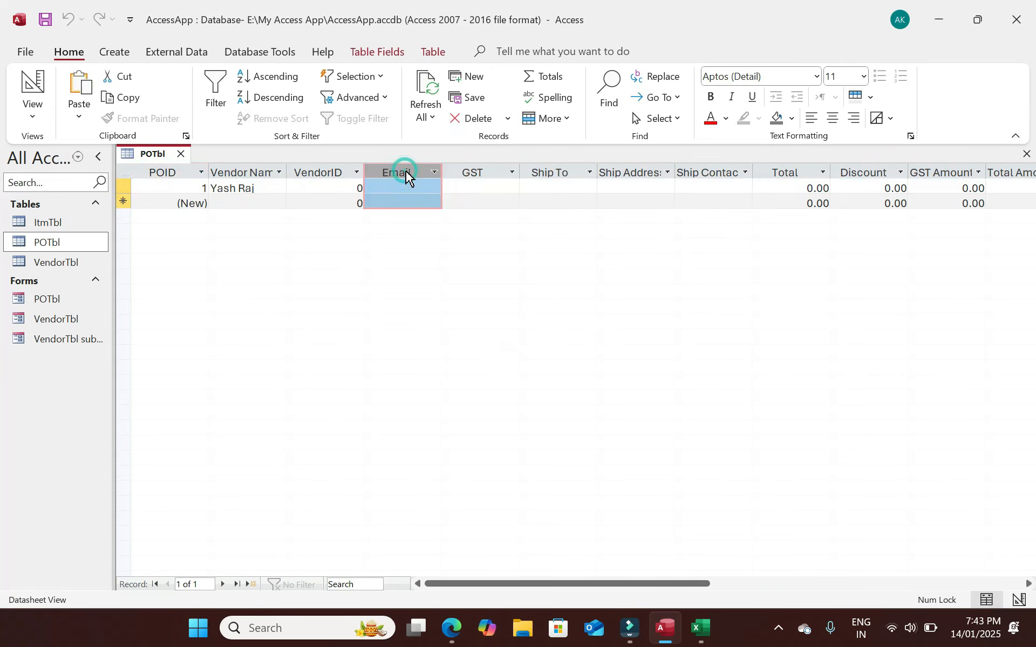
{"action": "left_click", "coordinate": [400, 175]}
{"action": "key", "text": "Delete"}
{"action": "left_click", "coordinate": [497, 367]}
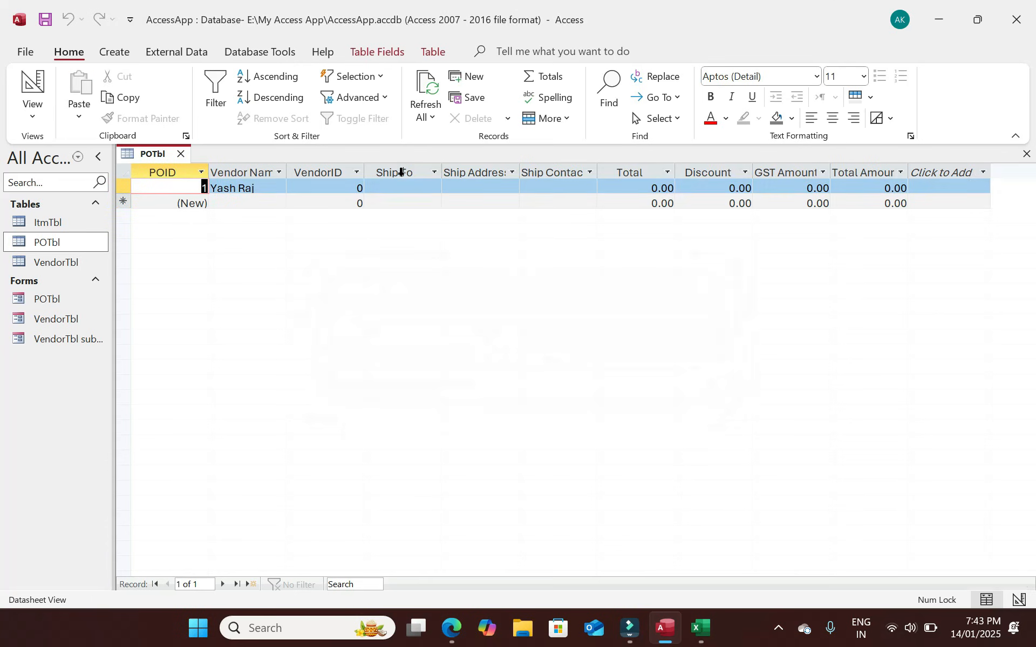
Close the POTbl table and reopen the POTbl form in Design View.
{"action": "left_click", "coordinate": [181, 154]}
{"action": "double_click", "coordinate": [58, 300]}
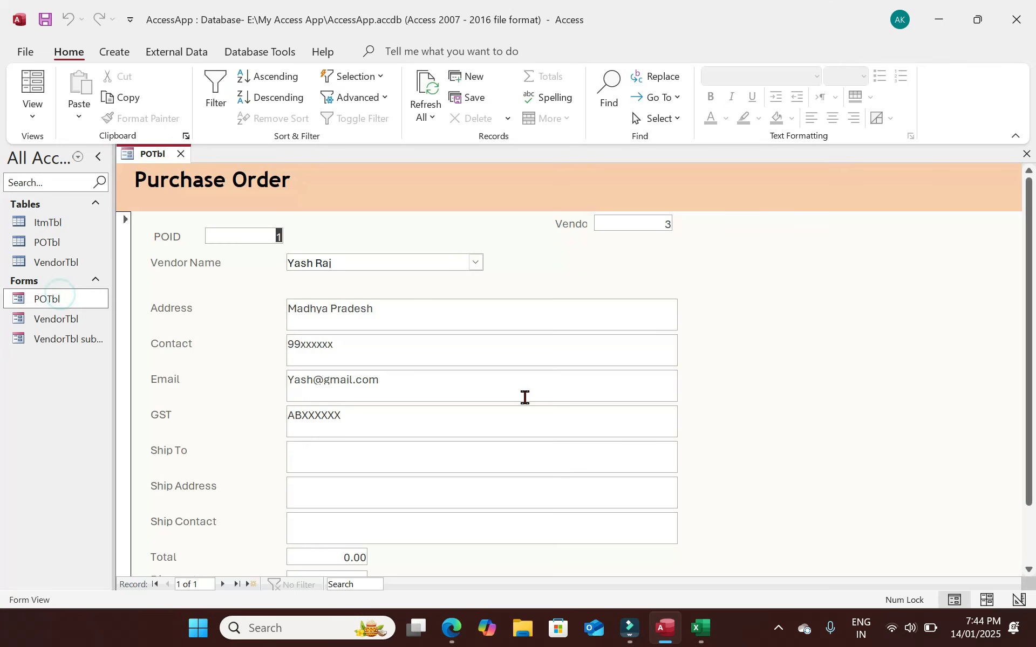
{"action": "left_click", "coordinate": [33, 108]}
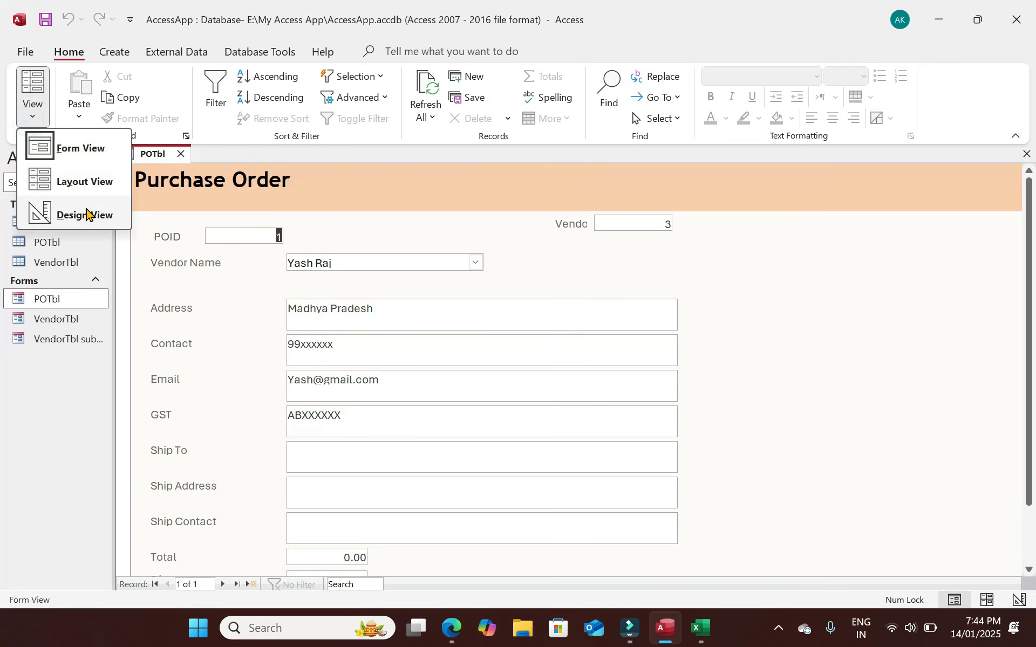
{"action": "left_click", "coordinate": [82, 215]}
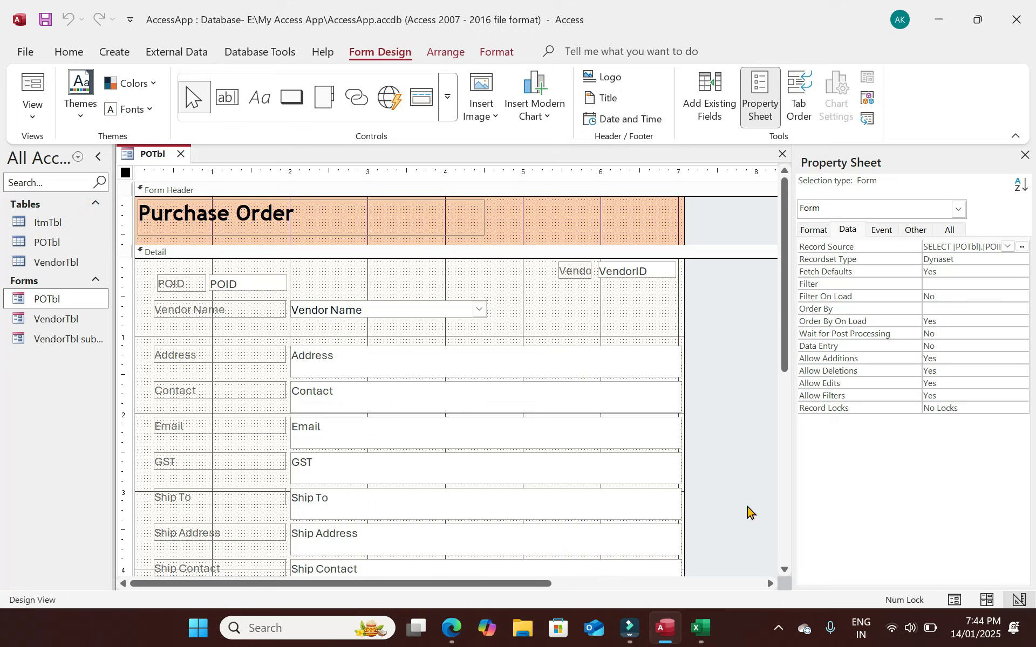
Make the seven Address to Ship Contact text boxes shorter.
{"action": "left_click_drag", "start_coordinate": [786, 358], "coordinate": [787, 433]}
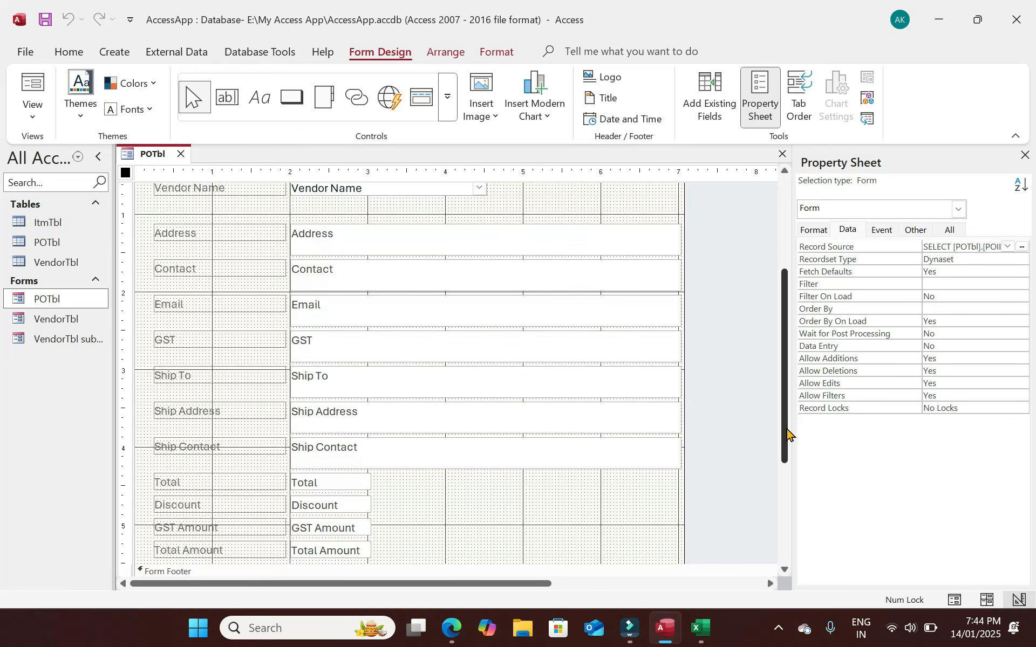
{"action": "left_click_drag", "start_coordinate": [564, 474], "coordinate": [541, 250]}
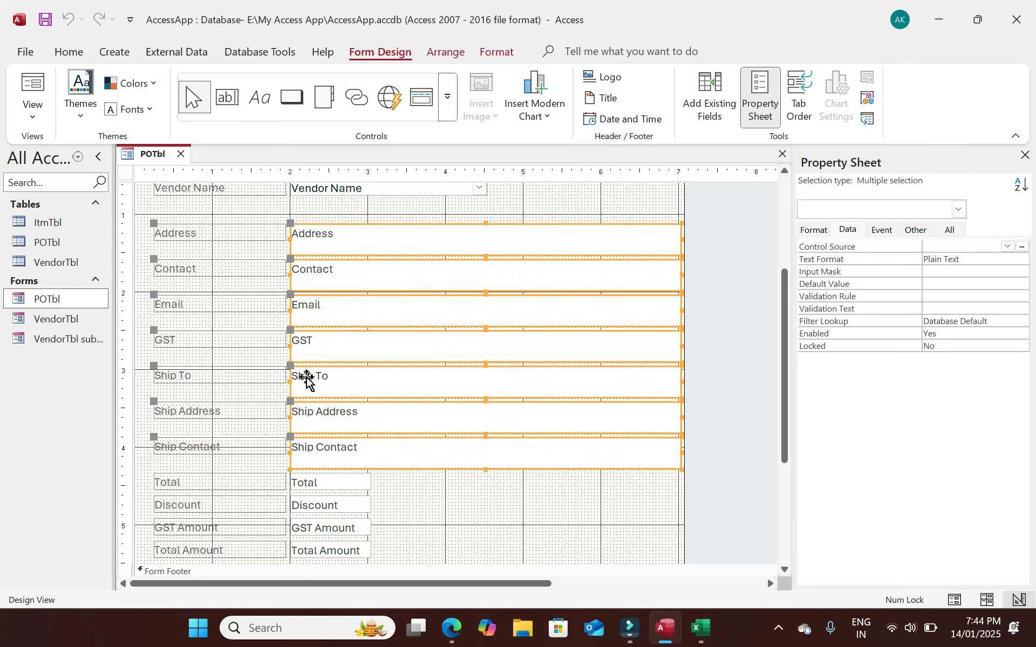
{"action": "left_click_drag", "start_coordinate": [485, 469], "coordinate": [489, 458]}
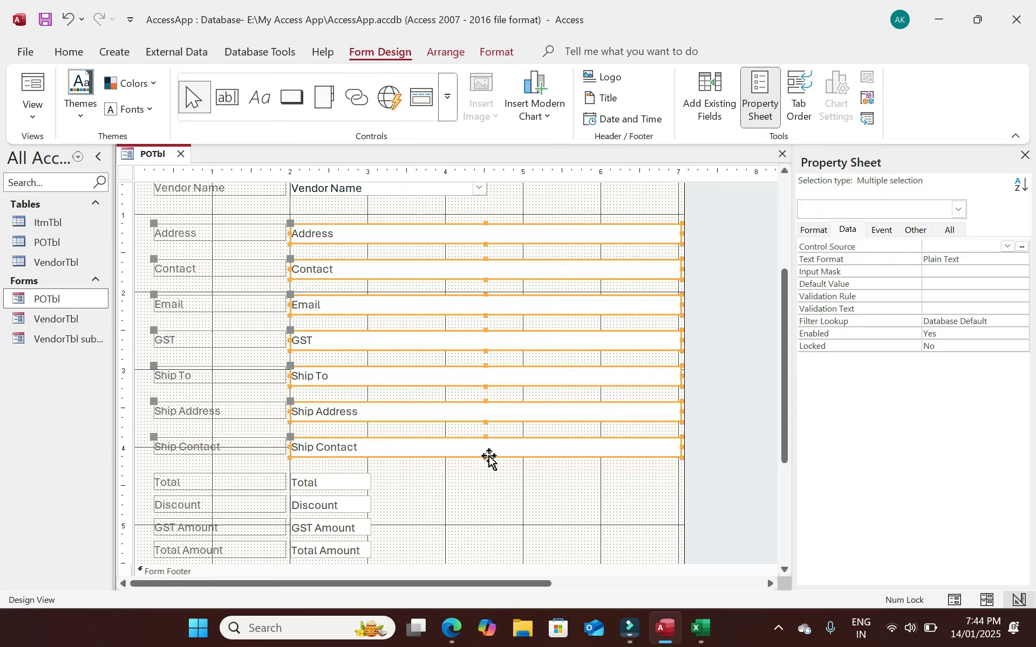
Format all controls from Address to Total Amount as black Trebuchet MS text at size 12.
{"action": "left_click_drag", "start_coordinate": [584, 465], "coordinate": [178, 227]}
{"action": "left_click_drag", "start_coordinate": [405, 545], "coordinate": [185, 215]}
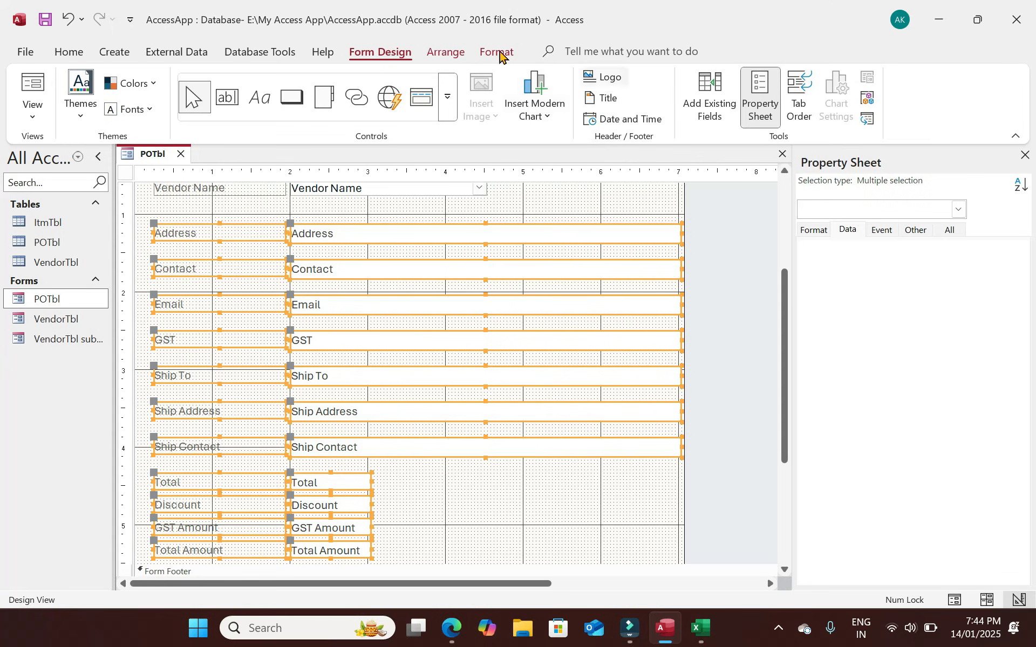
{"action": "left_click", "coordinate": [65, 51]}
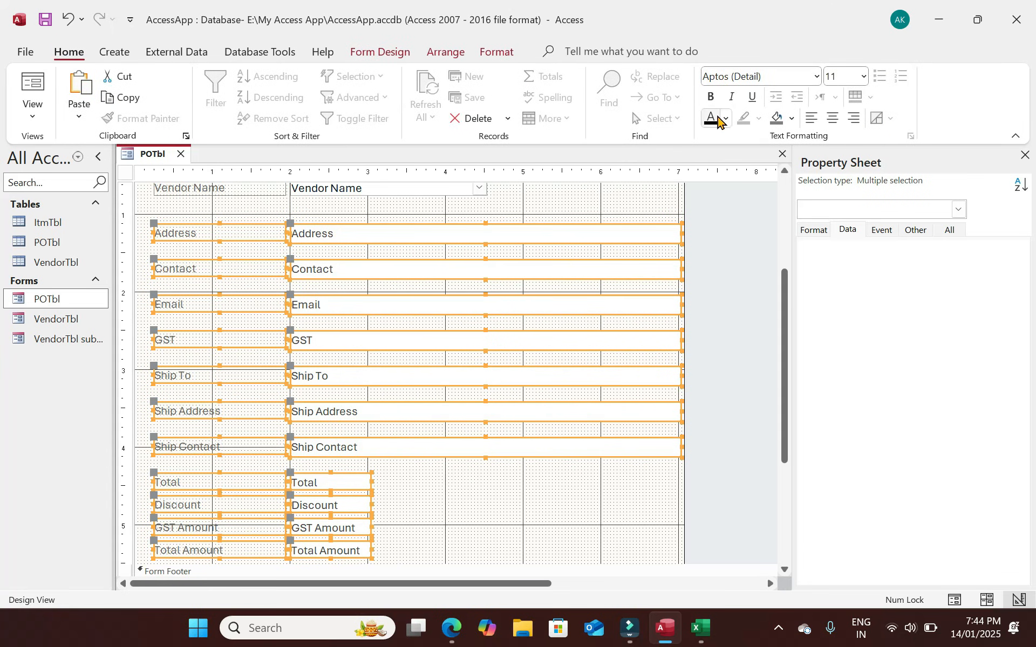
{"action": "left_click", "coordinate": [717, 120]}
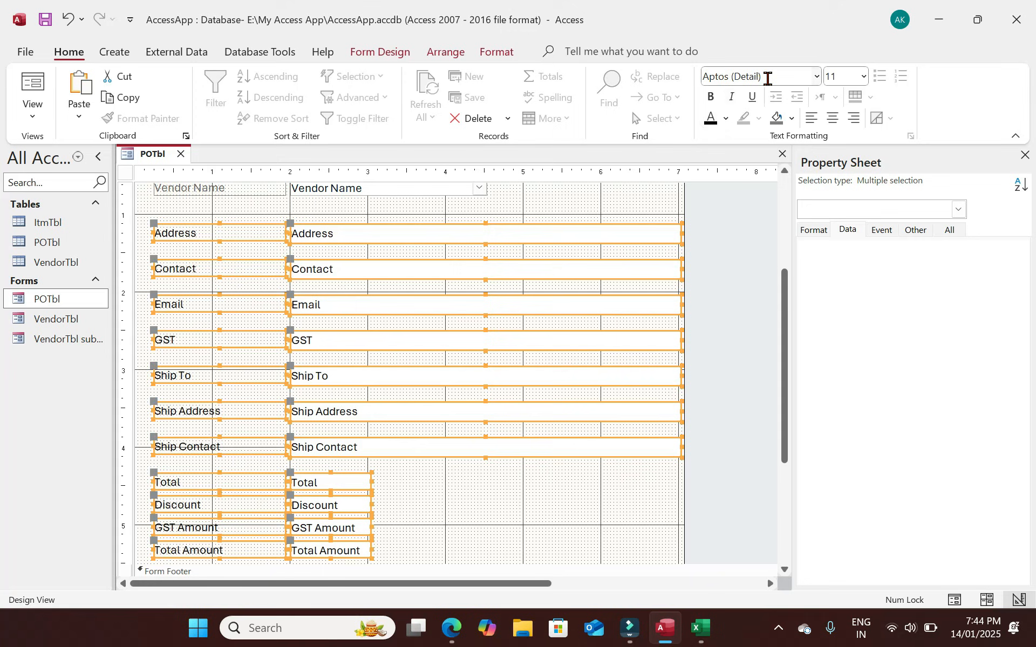
{"action": "left_click", "coordinate": [797, 76]}
{"action": "type", "text": "Trebuchet MS"}
{"action": "key", "text": "Return"}
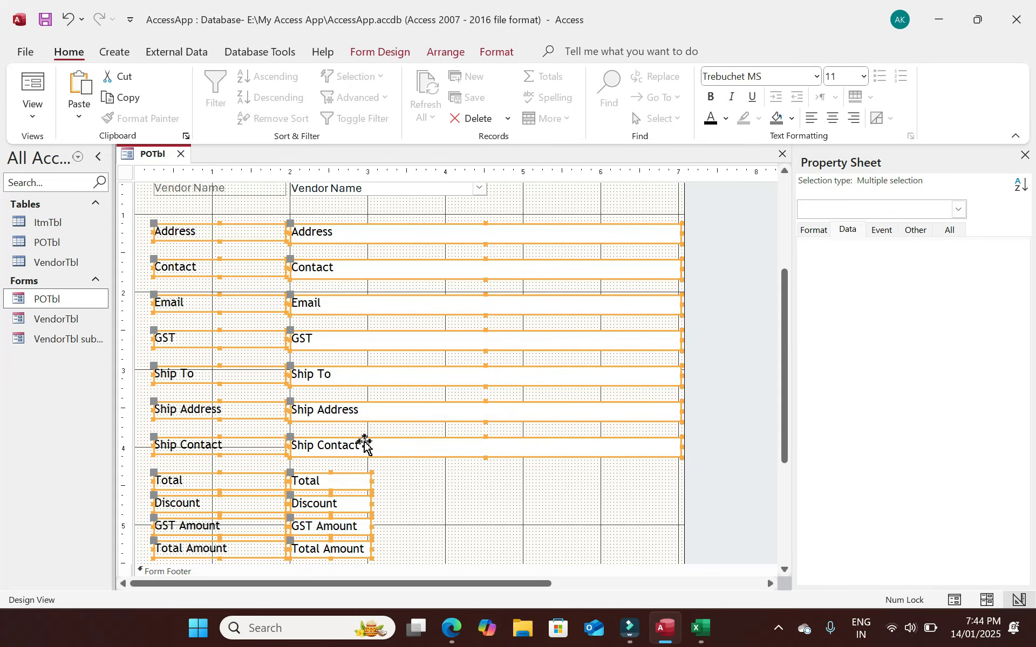
{"action": "left_click", "coordinate": [837, 71]}
Narrow the seven Address to Ship Contact text boxes and widen the form's design area.
{"action": "left_click", "coordinate": [452, 501]}
{"action": "left_click_drag", "start_coordinate": [523, 486], "coordinate": [538, 236]}
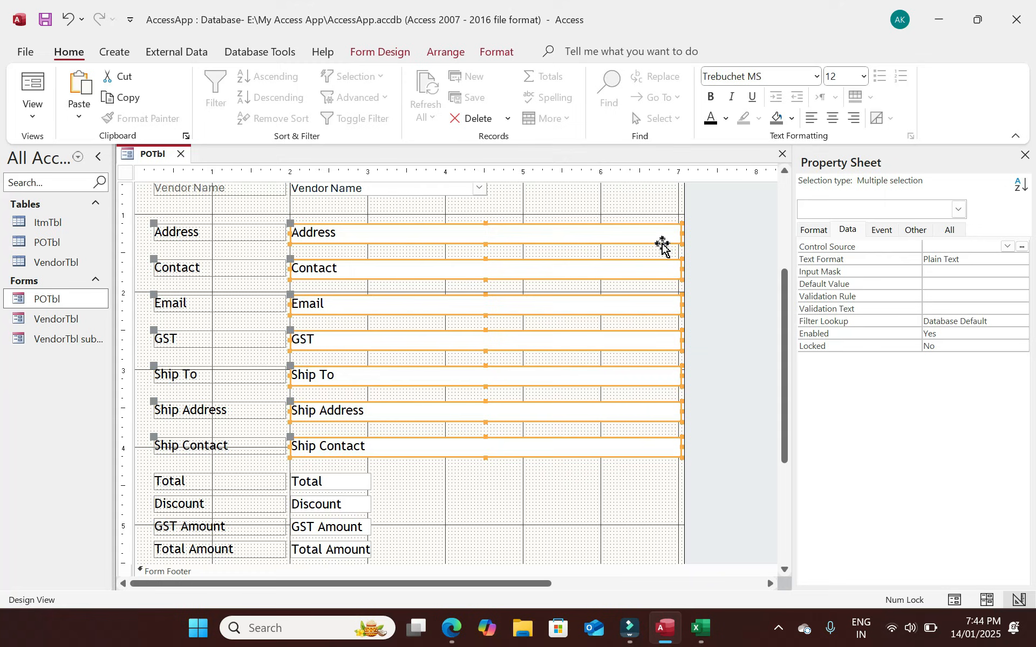
{"action": "left_click_drag", "start_coordinate": [681, 232], "coordinate": [504, 238]}
{"action": "left_click", "coordinate": [575, 332]}
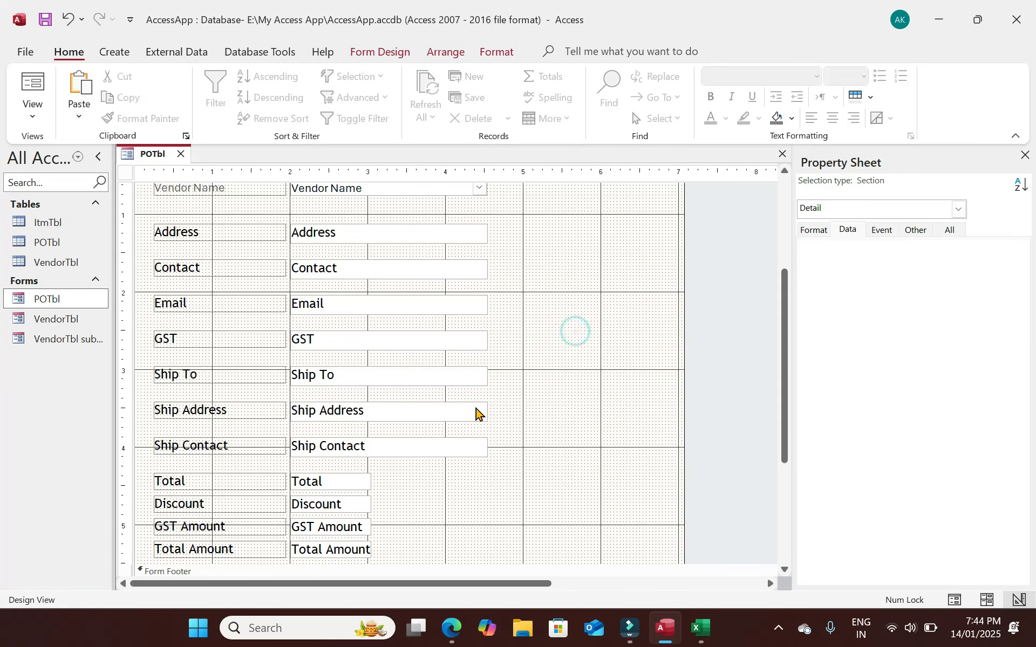
{"action": "left_click_drag", "start_coordinate": [519, 451], "coordinate": [243, 348]}
{"action": "left_click", "coordinate": [581, 418]}
{"action": "left_click_drag", "start_coordinate": [684, 370], "coordinate": [811, 379]}
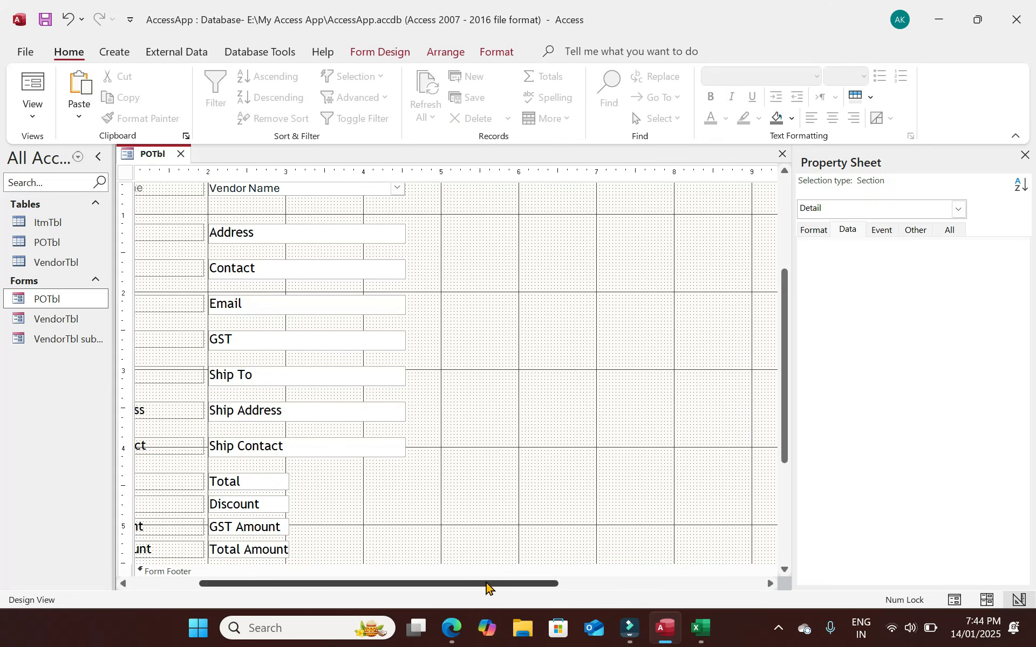
{"action": "left_click_drag", "start_coordinate": [484, 584], "coordinate": [290, 564]}
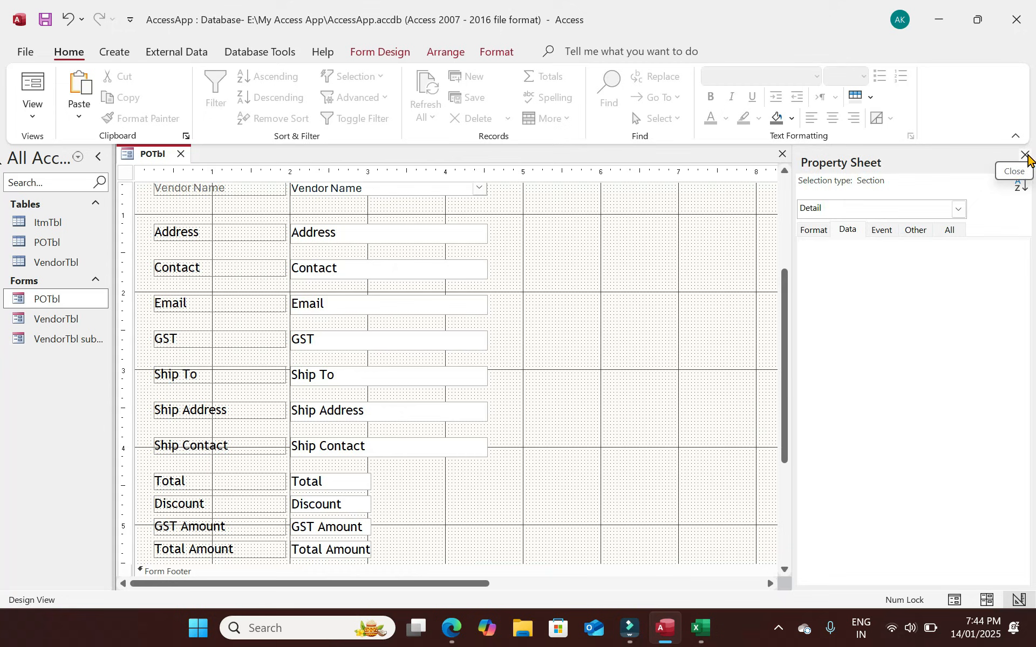
Close the Property Sheet and move the Total label up below Ship Contact.
{"action": "left_click", "coordinate": [1024, 155]}
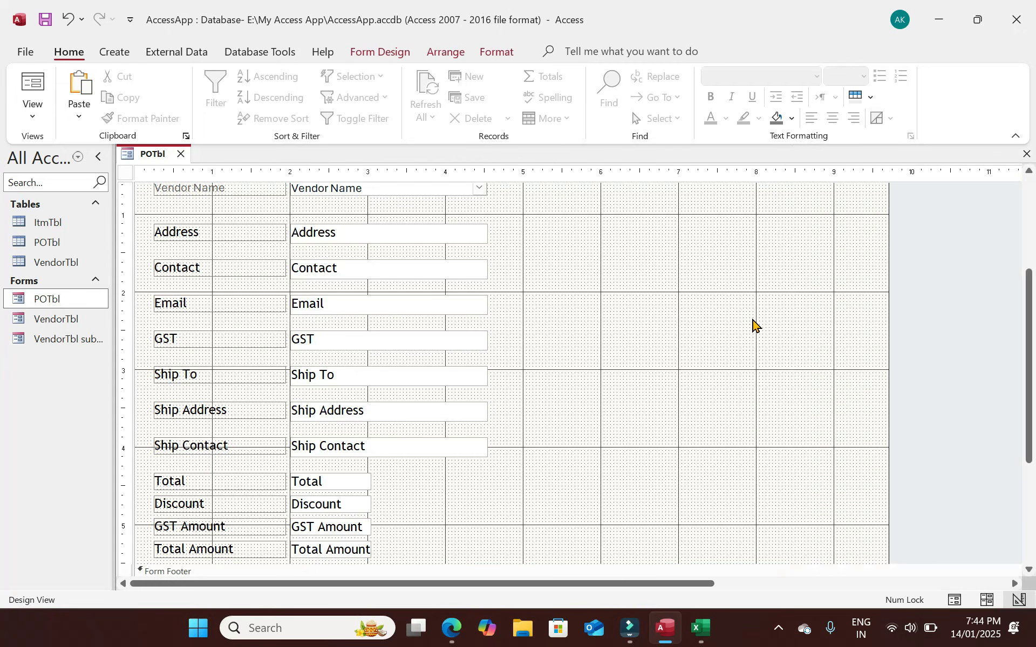
{"action": "scroll", "coordinate": [413, 499], "scroll_direction": "down", "scroll_amount": 3}
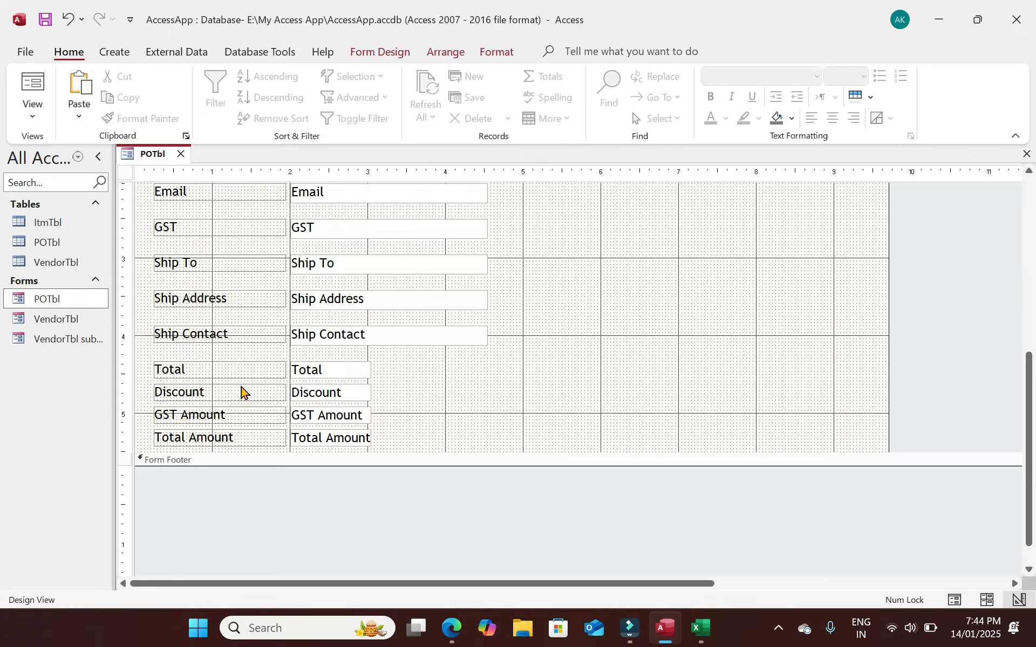
{"action": "left_click", "coordinate": [196, 370]}
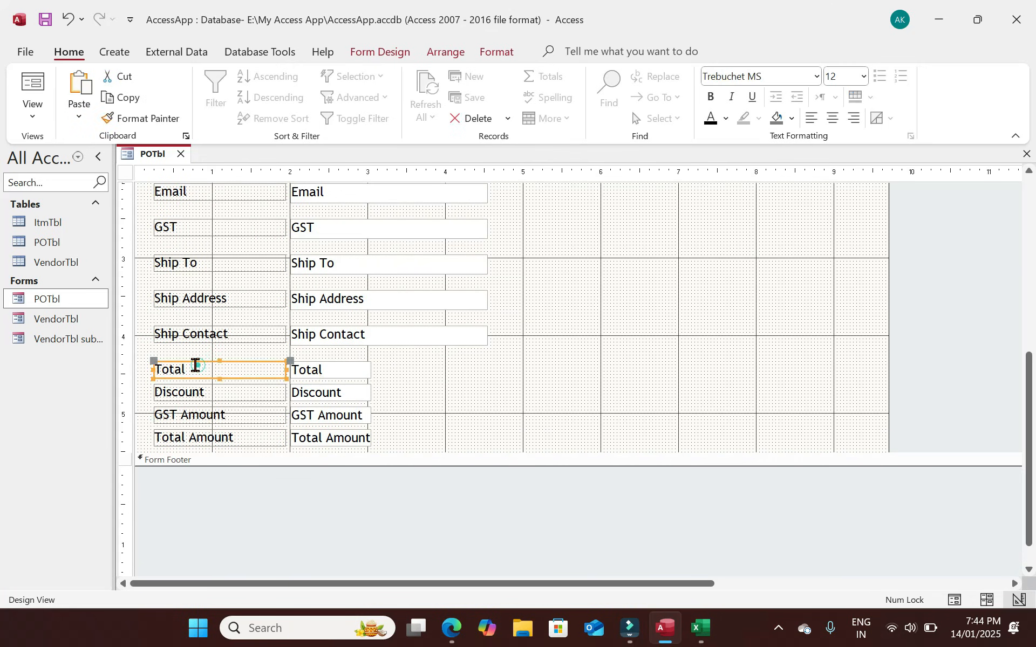
{"action": "left_click_drag", "start_coordinate": [154, 360], "coordinate": [295, 345]}
Place the Discount label beside Total with the Discount box under it.
{"action": "left_click", "coordinate": [322, 392]}
{"action": "left_click_drag", "start_coordinate": [282, 394], "coordinate": [504, 370]}
{"action": "left_click_drag", "start_coordinate": [379, 362], "coordinate": [380, 343]}
{"action": "left_click", "coordinate": [555, 368]}
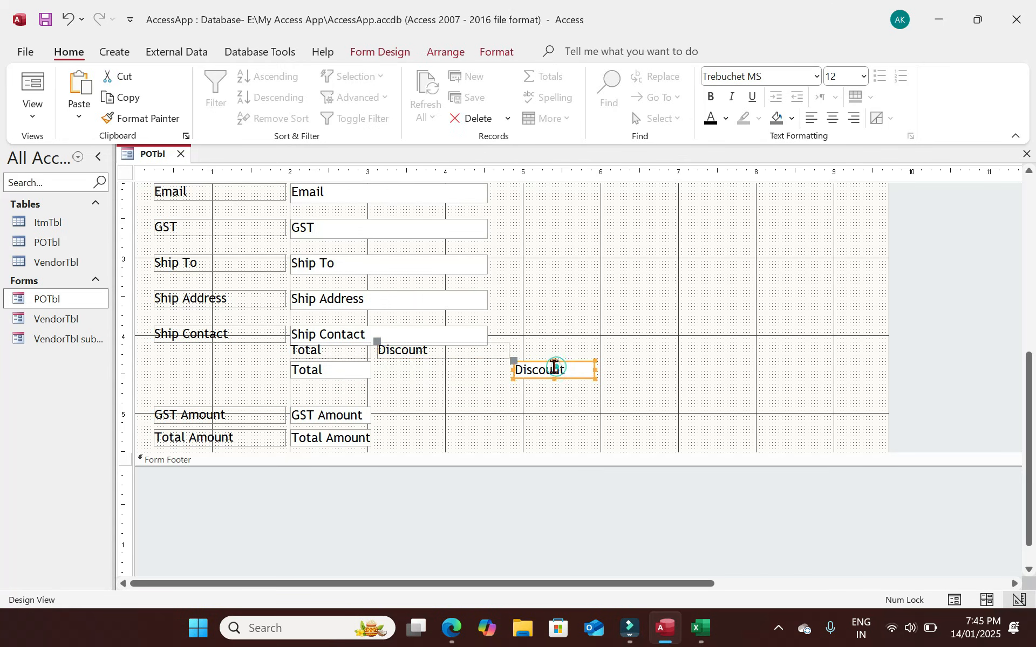
{"action": "left_click_drag", "start_coordinate": [516, 361], "coordinate": [380, 363]}
{"action": "left_click", "coordinate": [231, 407]}
Move GST Amount right of Discount, narrowing the Discount box and GST Amount label.
{"action": "left_click_drag", "start_coordinate": [218, 413], "coordinate": [580, 348]}
{"action": "left_click", "coordinate": [489, 348]}
{"action": "left_click_drag", "start_coordinate": [507, 348], "coordinate": [458, 349]}
{"action": "left_click_drag", "start_coordinate": [576, 351], "coordinate": [528, 356]}
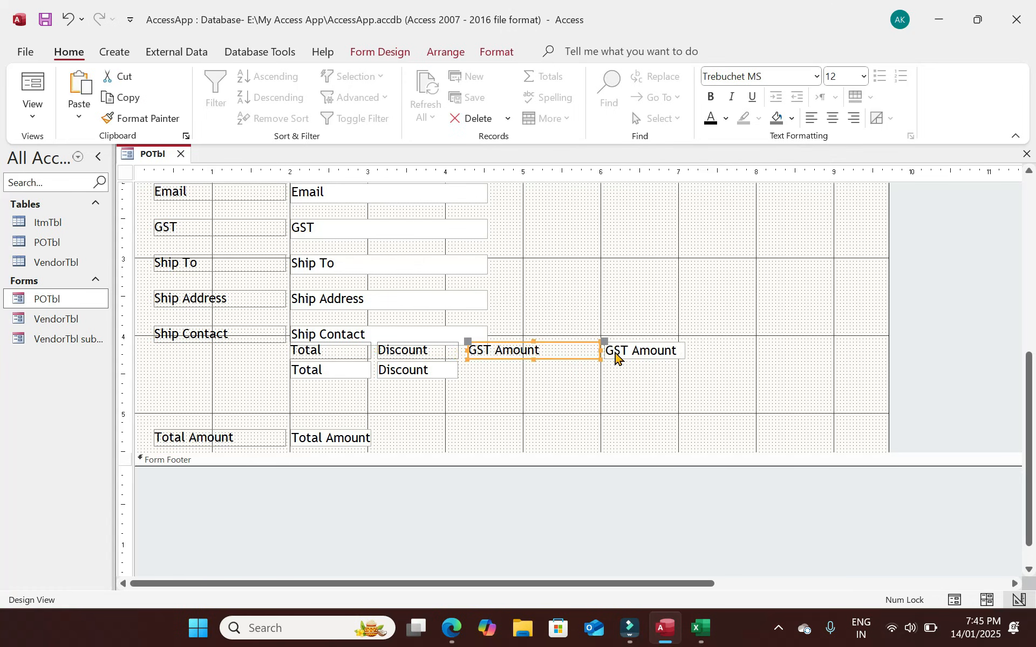
{"action": "left_click_drag", "start_coordinate": [598, 349], "coordinate": [464, 362]}
{"action": "left_click", "coordinate": [623, 352]}
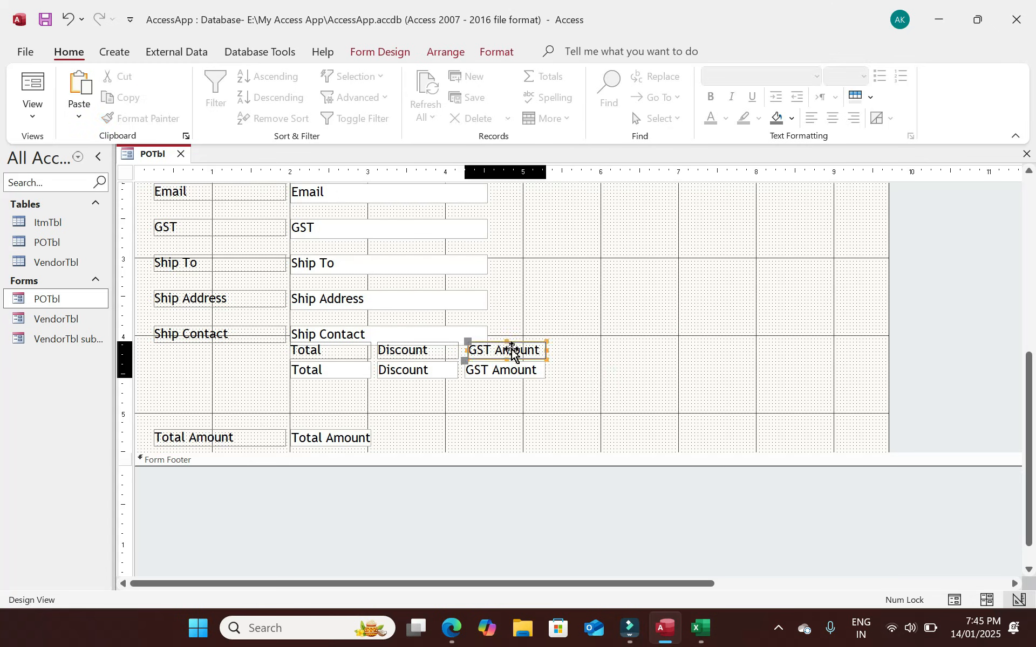
{"action": "left_click", "coordinate": [511, 349]}
{"action": "left_click", "coordinate": [467, 349]}
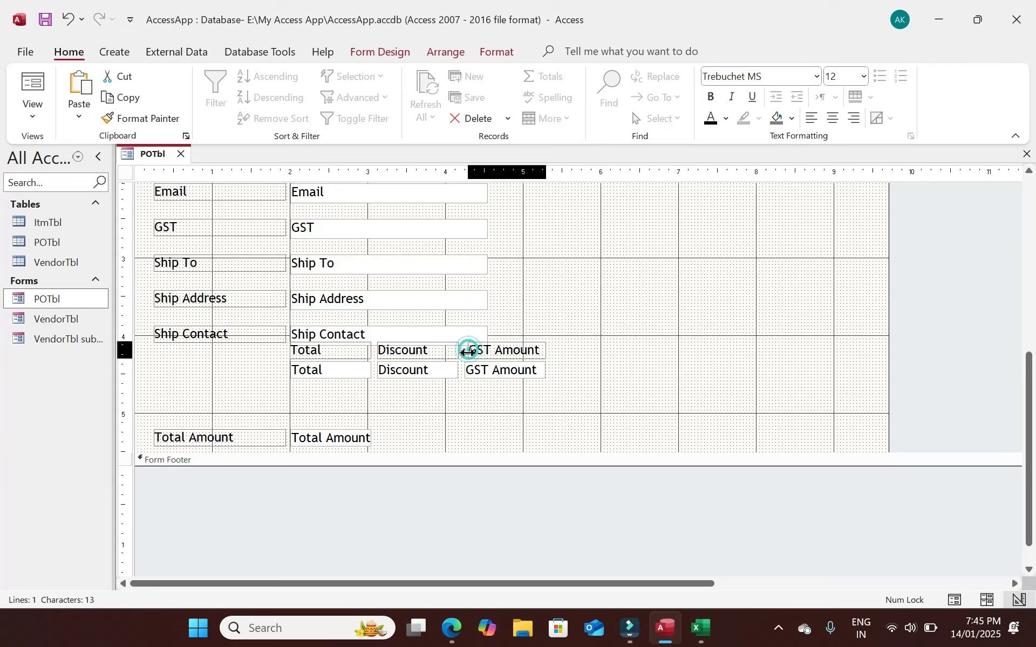
{"action": "left_click", "coordinate": [589, 358]}
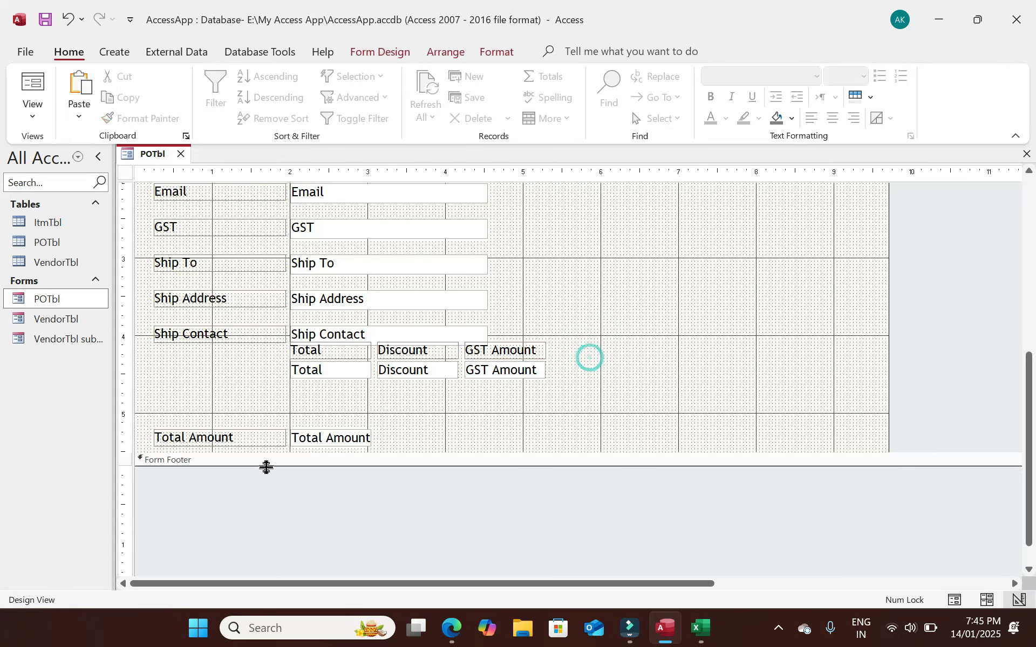
Move the Total Amount label and box up beside GST Amount.
{"action": "left_click", "coordinate": [334, 440]}
{"action": "left_click_drag", "start_coordinate": [335, 440], "coordinate": [594, 373]}
{"action": "left_click", "coordinate": [419, 367]}
{"action": "left_click_drag", "start_coordinate": [419, 367], "coordinate": [550, 346]}
{"action": "left_click", "coordinate": [654, 373]}
Shift the whole totals row down and right, then select its four captions.
{"action": "left_click_drag", "start_coordinate": [654, 374], "coordinate": [313, 359]}
{"action": "left_click_drag", "start_coordinate": [504, 367], "coordinate": [542, 393]}
{"action": "left_click_drag", "start_coordinate": [664, 352], "coordinate": [335, 356]}
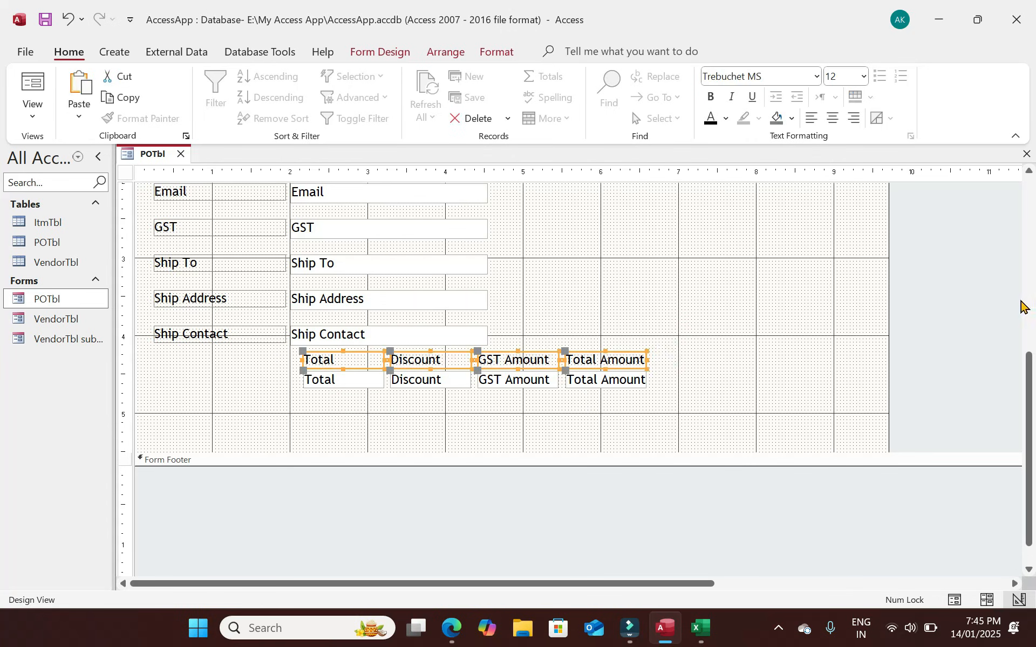
Give the four totals captions an orange #F59D56 background.
{"action": "key", "text": "F4"}
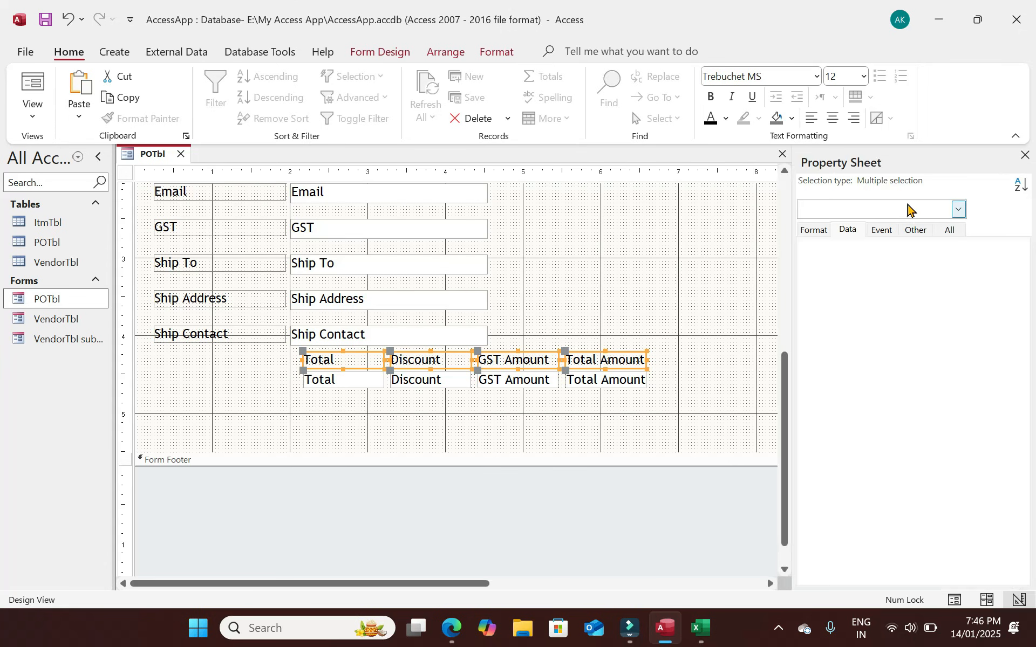
{"action": "left_click", "coordinate": [821, 230]}
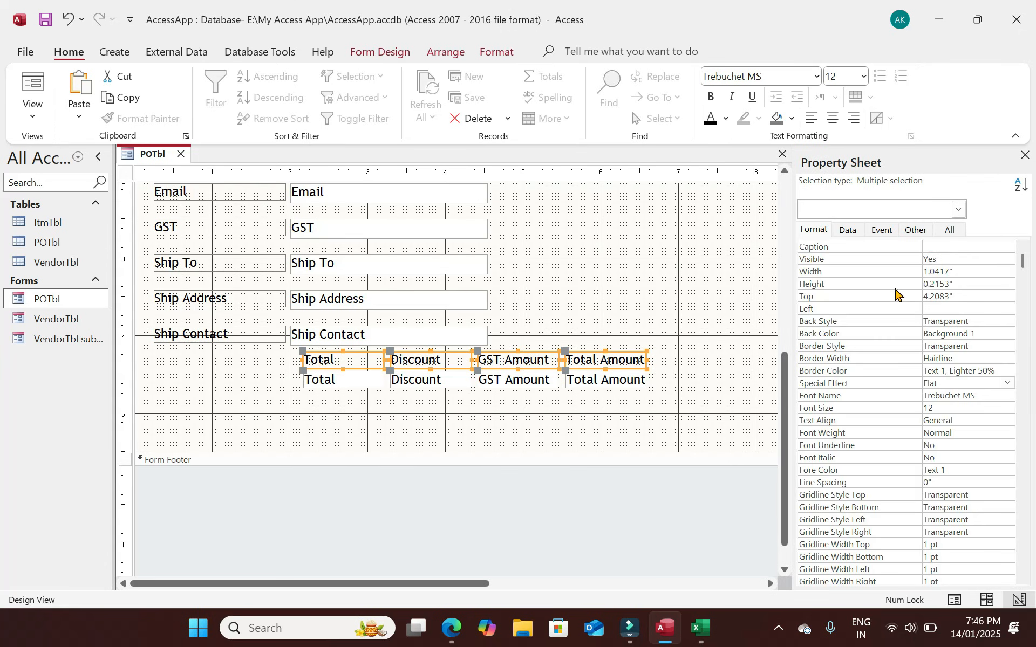
{"action": "left_click", "coordinate": [1009, 335]}
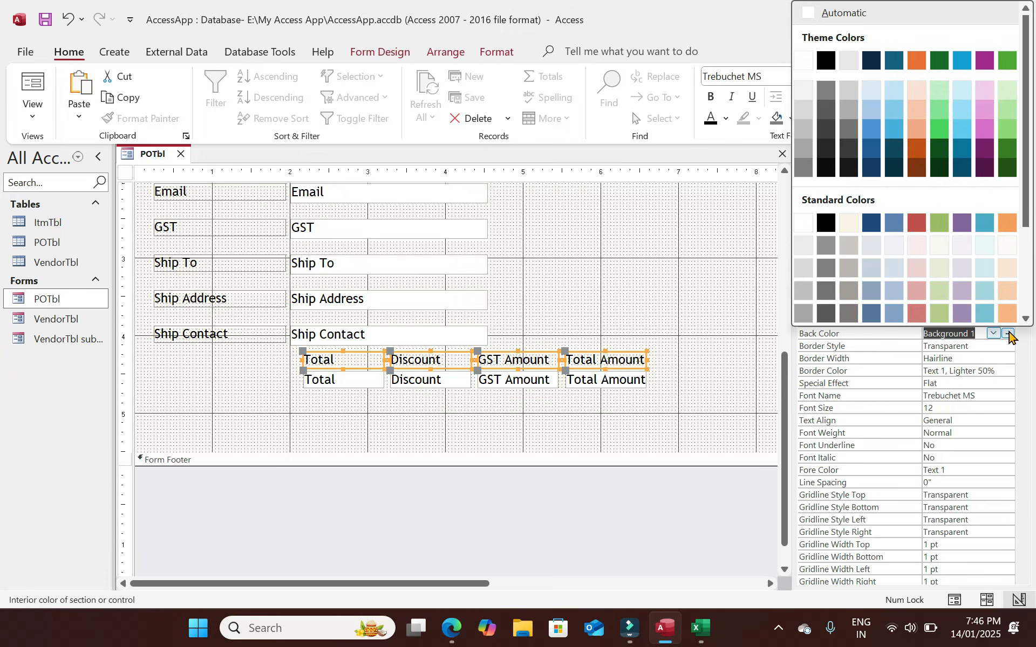
{"action": "left_click", "coordinate": [1006, 222]}
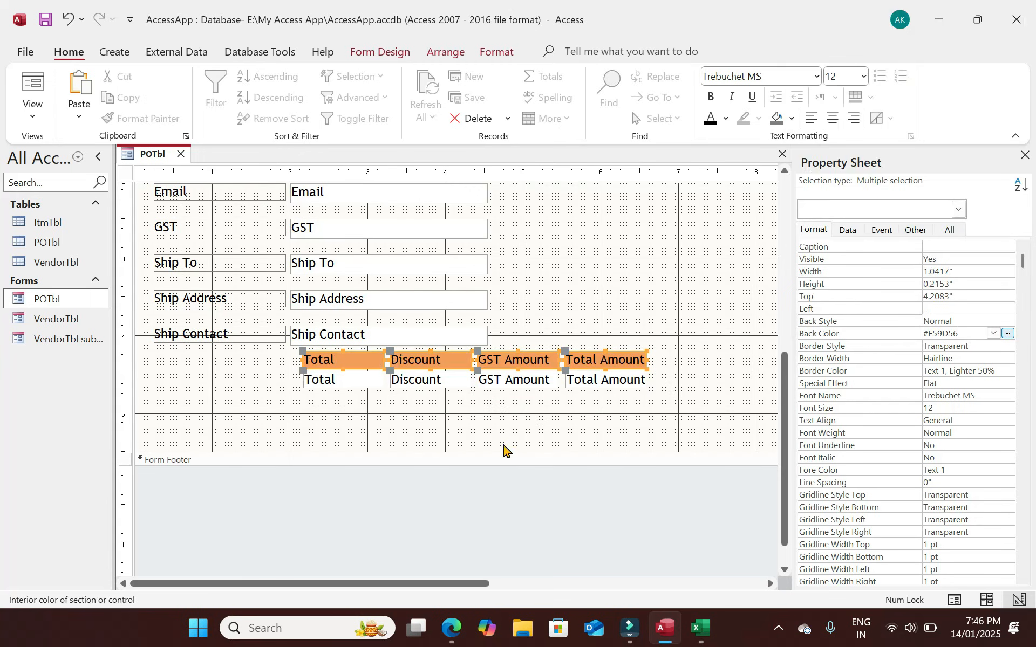
{"action": "left_click", "coordinate": [771, 79]}
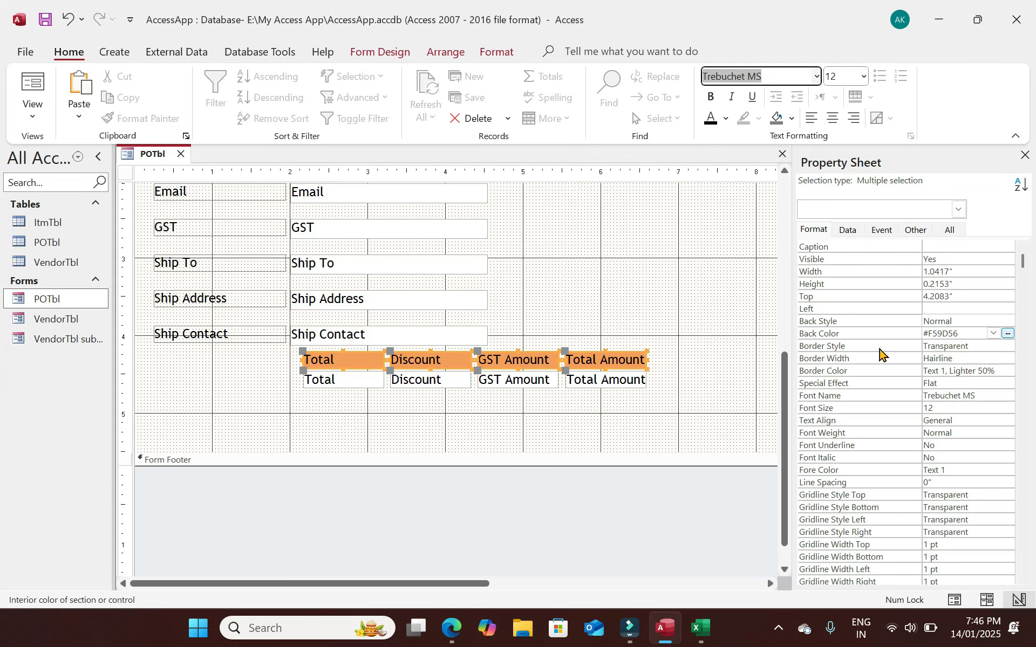
Centre the totals captions' text and make them bold.
{"action": "left_click", "coordinate": [842, 421]}
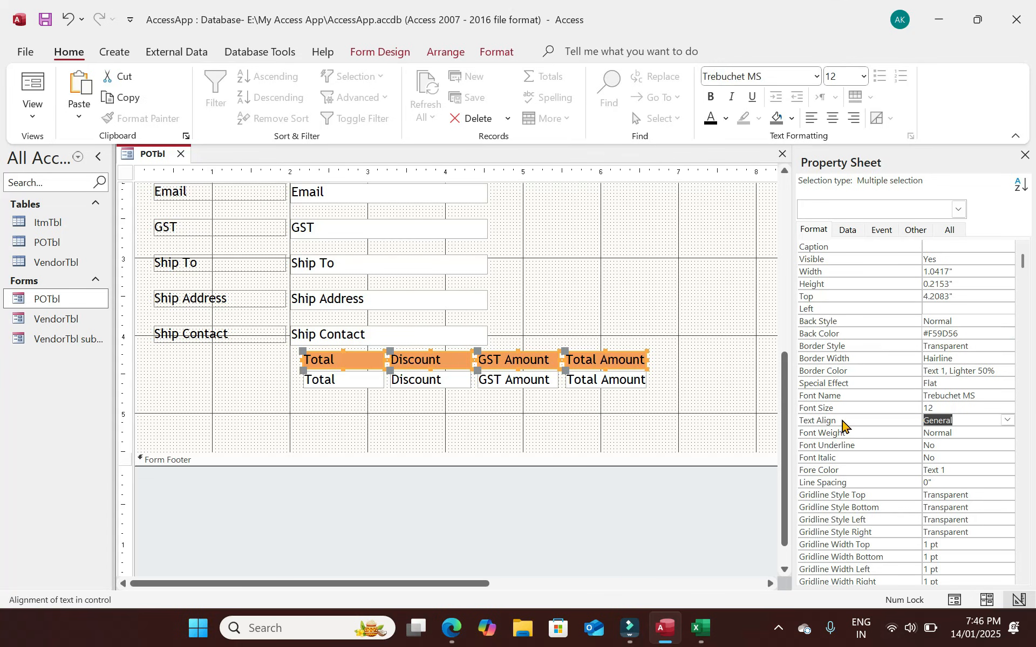
{"action": "left_click", "coordinate": [1007, 420]}
{"action": "left_click", "coordinate": [928, 458]}
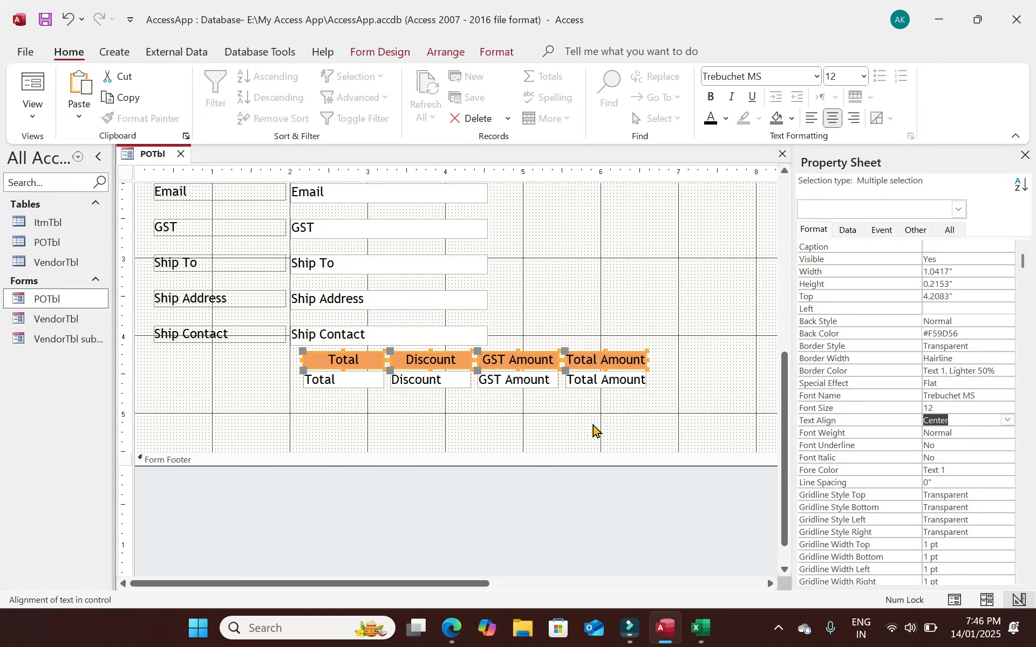
{"action": "left_click", "coordinate": [711, 98]}
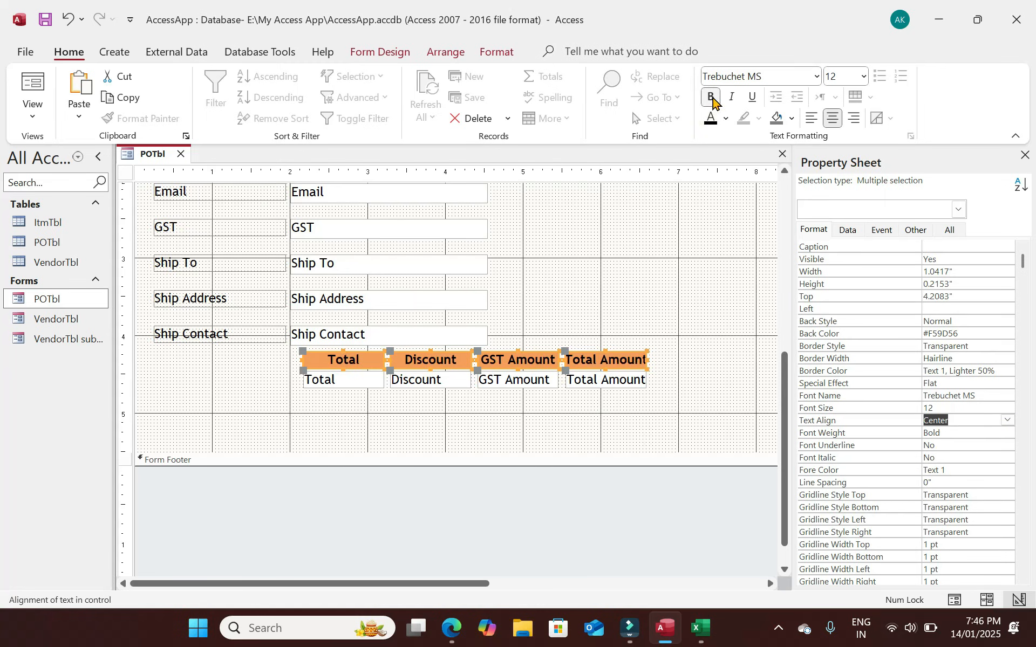
{"action": "left_click", "coordinate": [637, 277]}
Widen the Total Amount label and text box, then close the property pane.
{"action": "left_click_drag", "start_coordinate": [629, 399], "coordinate": [656, 367]}
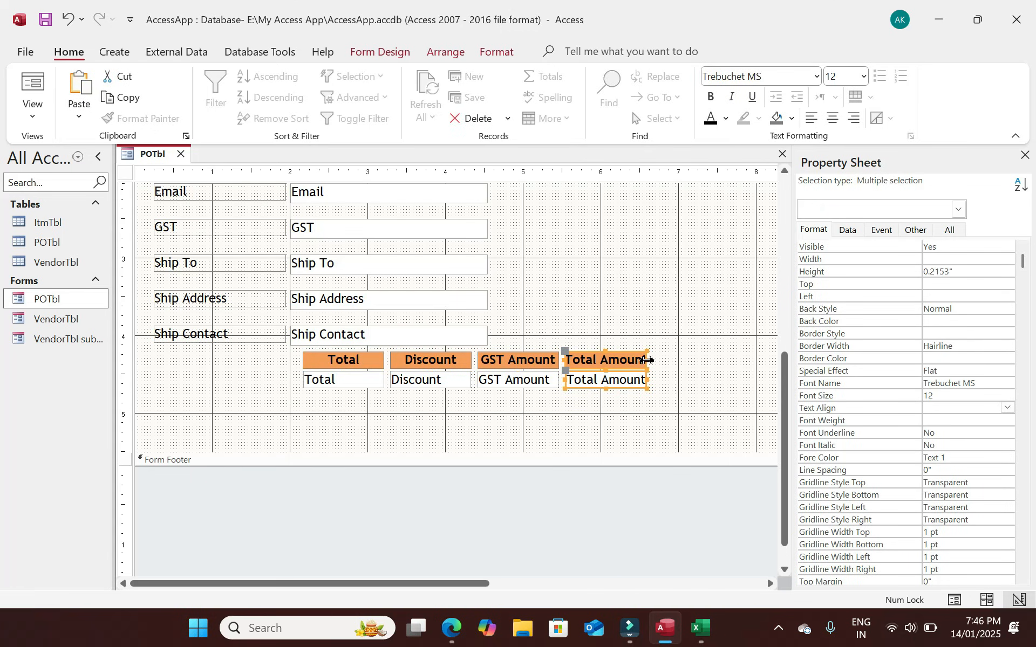
{"action": "left_click", "coordinate": [635, 404]}
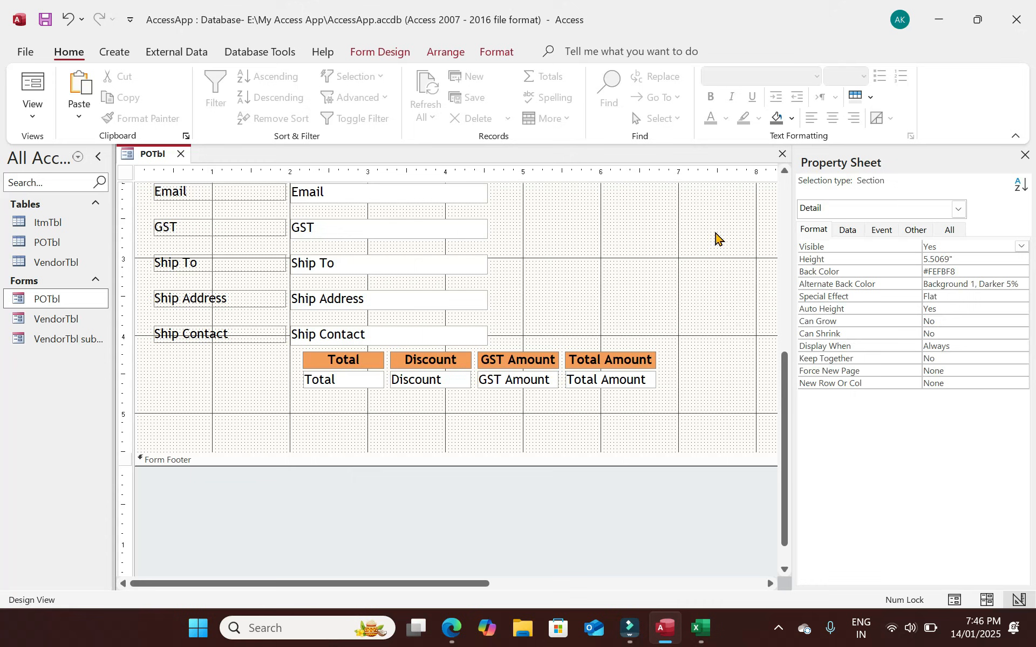
{"action": "left_click", "coordinate": [1024, 156]}
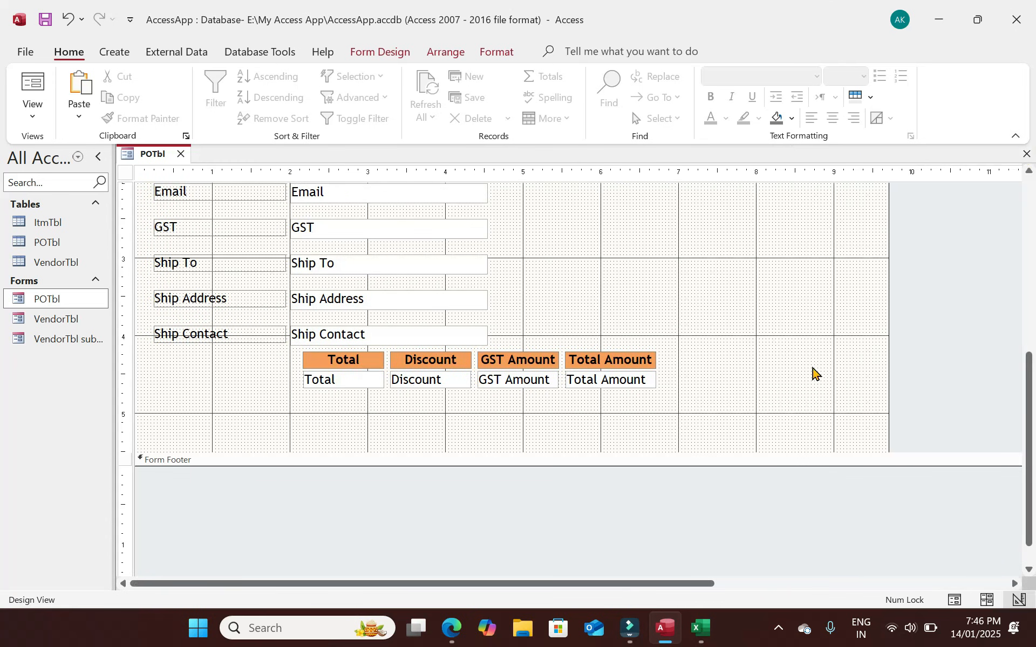
Make the POID and Vendor Name controls black text at size 12.
{"action": "left_click_drag", "start_coordinate": [1028, 464], "coordinate": [1033, 348]}
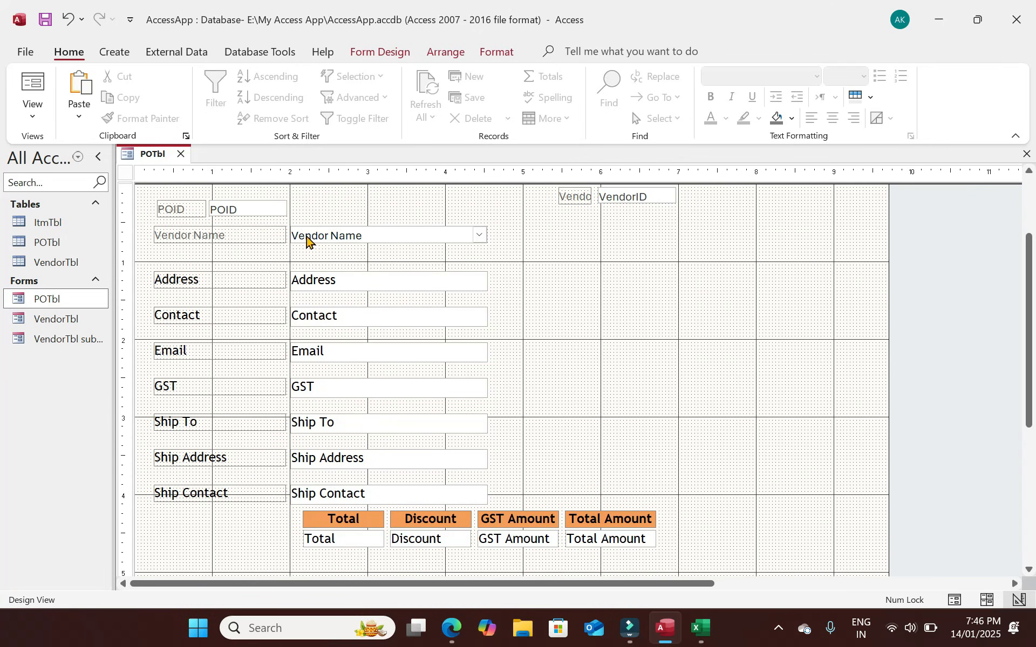
{"action": "left_click_drag", "start_coordinate": [391, 262], "coordinate": [178, 208]}
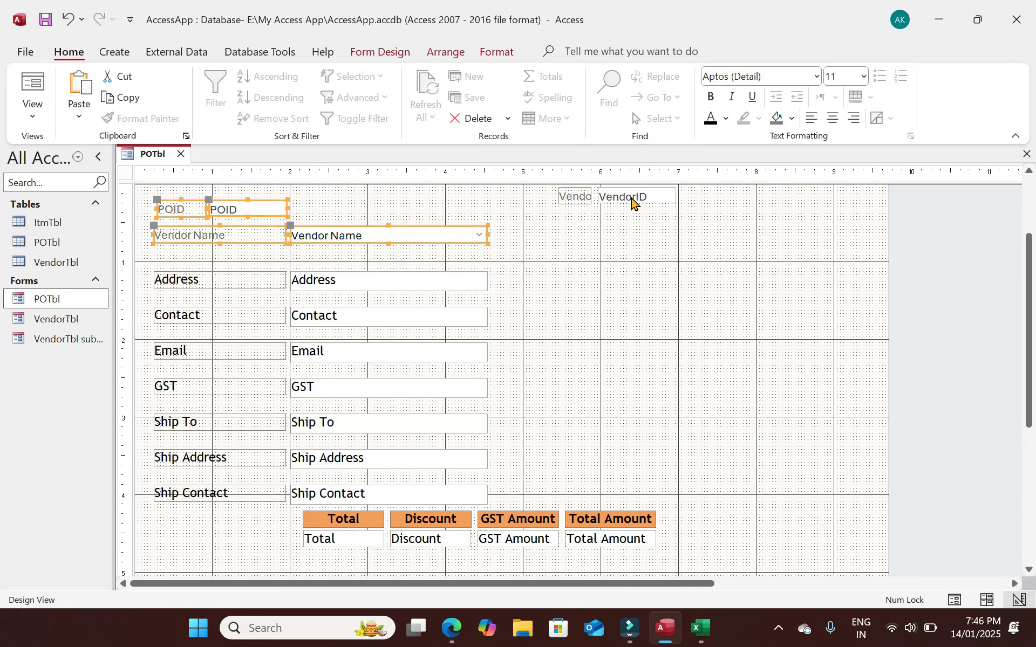
{"action": "left_click", "coordinate": [711, 119]}
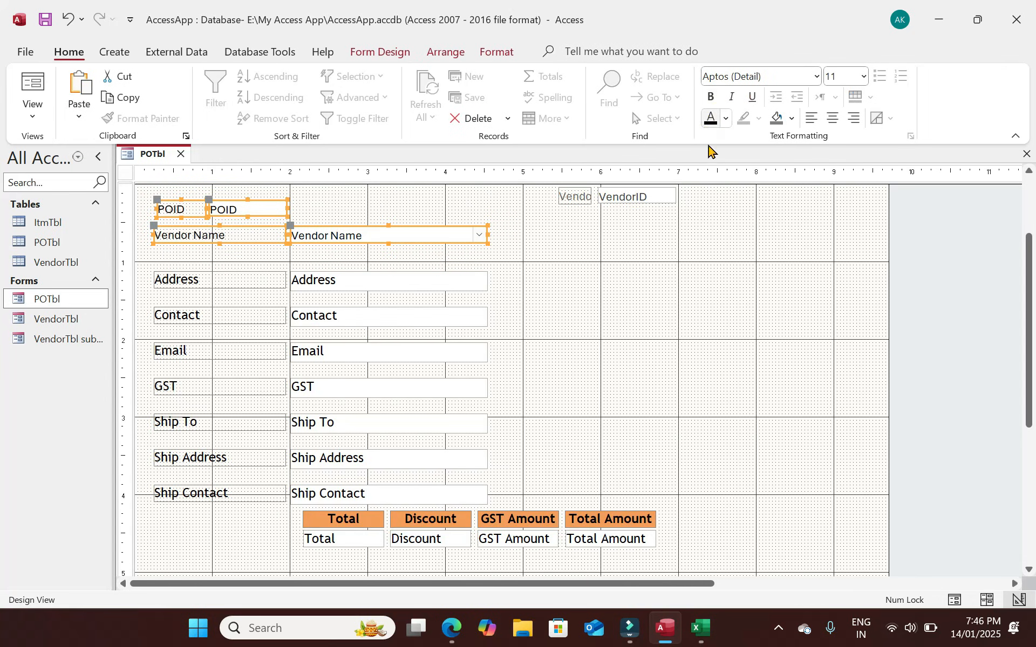
{"action": "left_click", "coordinate": [835, 81]}
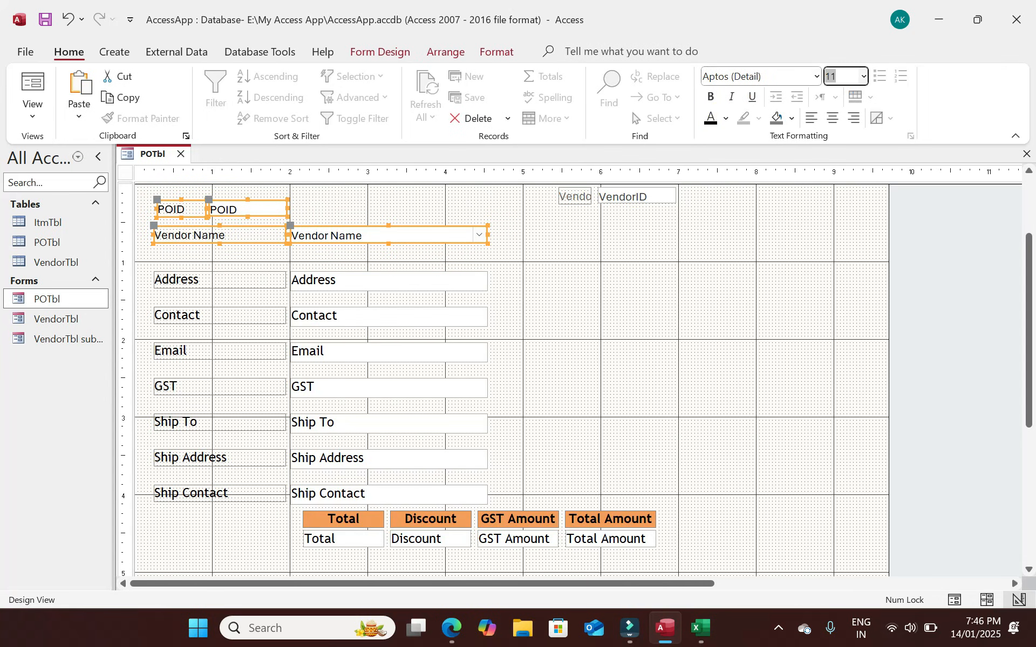
{"action": "type", "text": "12"}
{"action": "key", "text": "Return"}
Move the Ship To, Ship Address and Ship Contact rows beside the Address rows.
{"action": "left_click", "coordinate": [517, 249]}
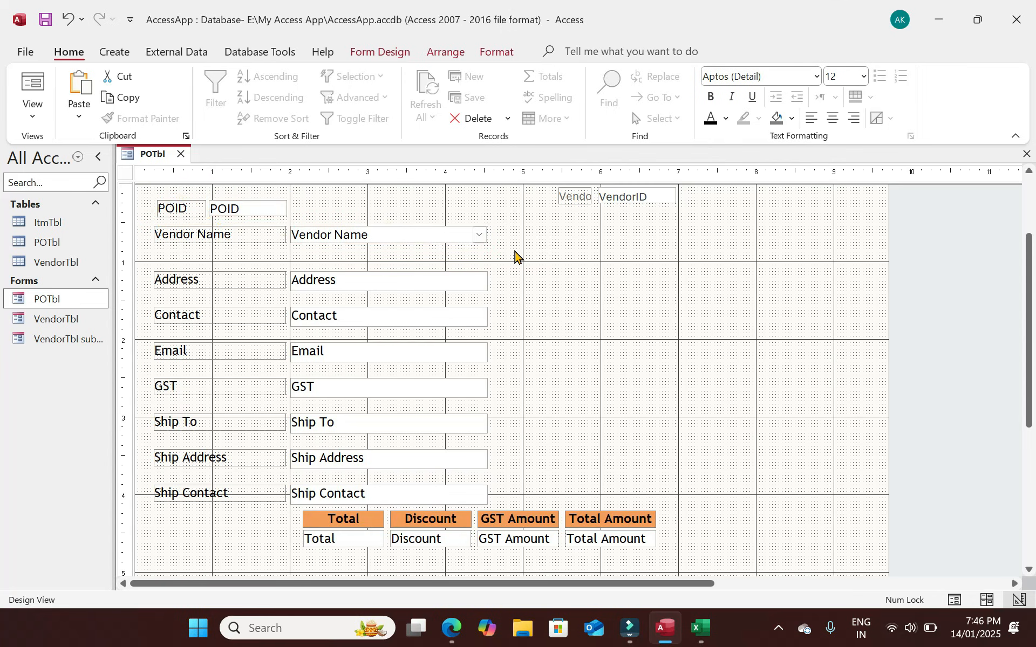
{"action": "left_click_drag", "start_coordinate": [171, 261], "coordinate": [345, 377]}
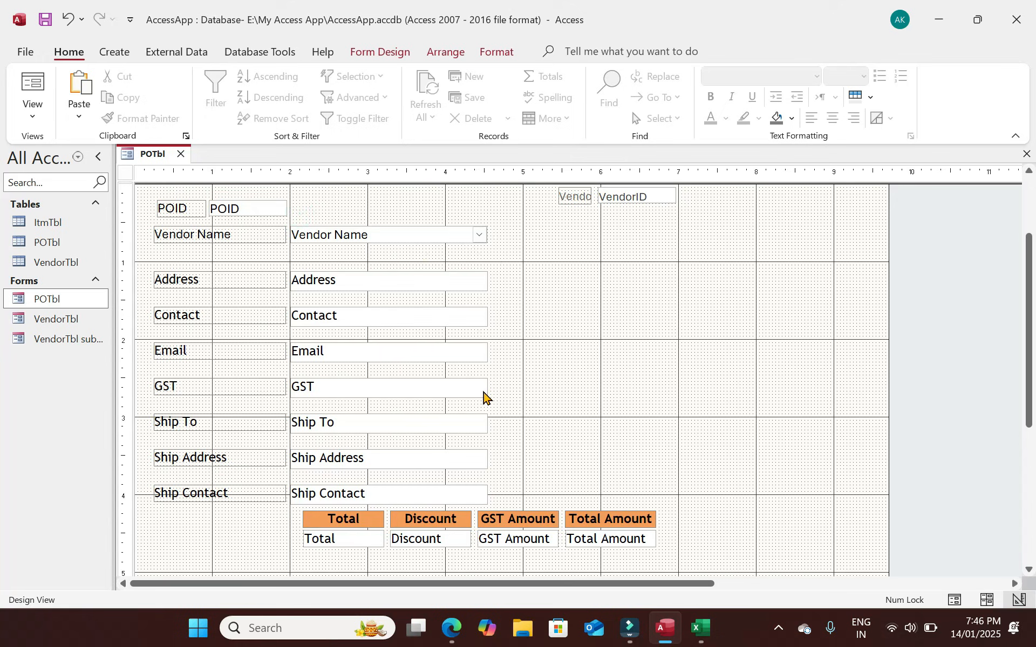
{"action": "left_click_drag", "start_coordinate": [505, 494], "coordinate": [160, 421]}
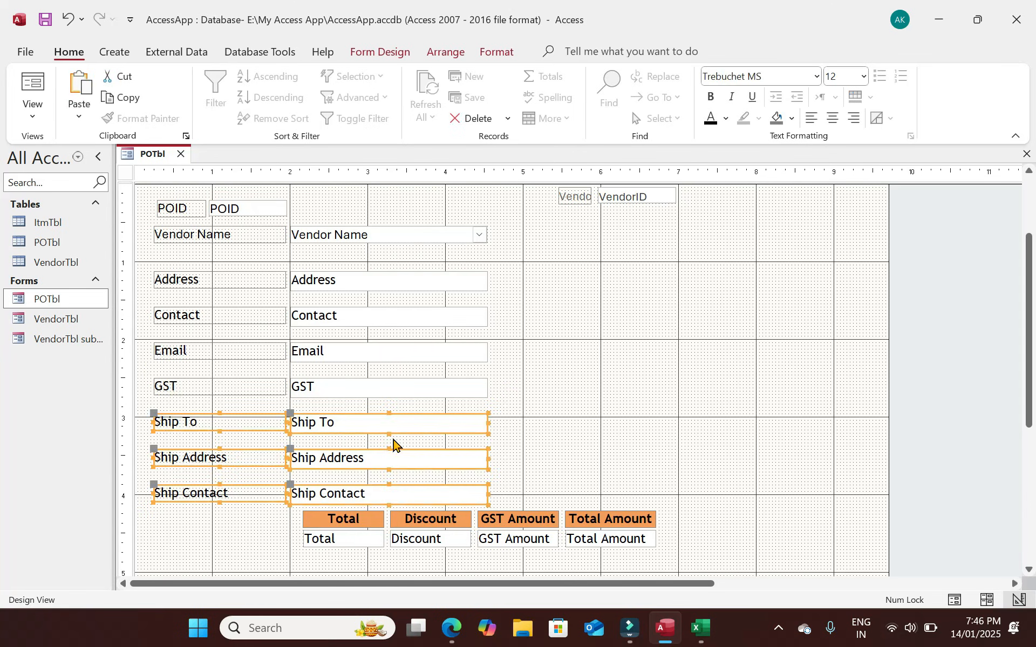
{"action": "left_click_drag", "start_coordinate": [388, 429], "coordinate": [770, 286]}
{"action": "left_click_drag", "start_coordinate": [833, 429], "coordinate": [100, 274]}
{"action": "key", "text": "Down"}
{"action": "key", "text": "Down"}
{"action": "key", "text": "Down"}
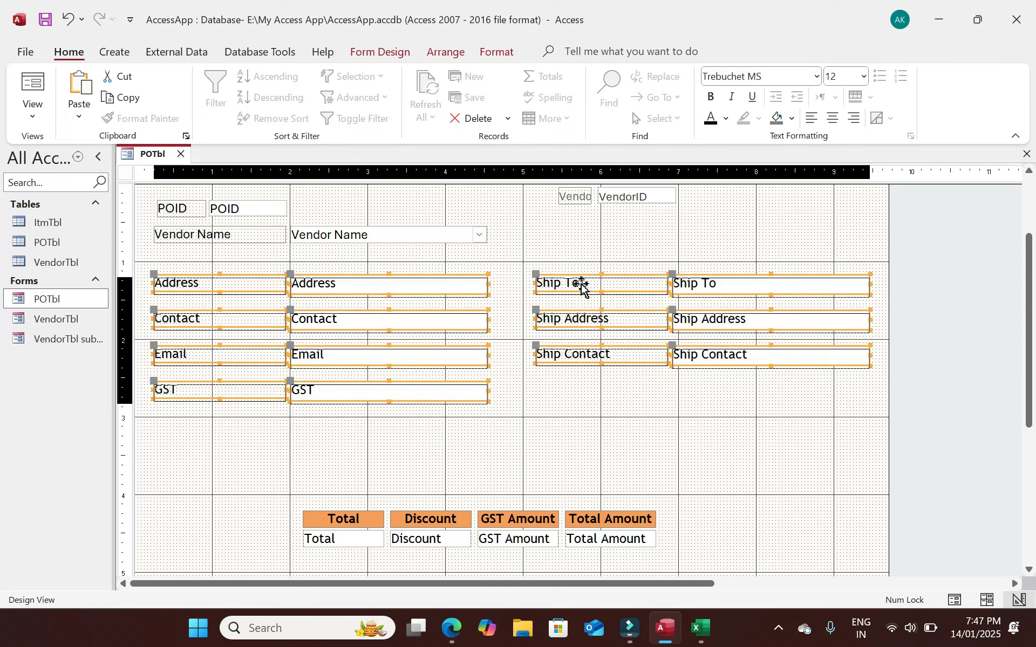
{"action": "key", "text": "Up"}
{"action": "key", "text": "Up"}
Narrow the Vendor Name to GST labels and check the Ship Contact box's control margins.
{"action": "left_click_drag", "start_coordinate": [605, 371], "coordinate": [626, 284]}
{"action": "left_click_drag", "start_coordinate": [261, 231], "coordinate": [238, 238]}
{"action": "left_click", "coordinate": [386, 264]}
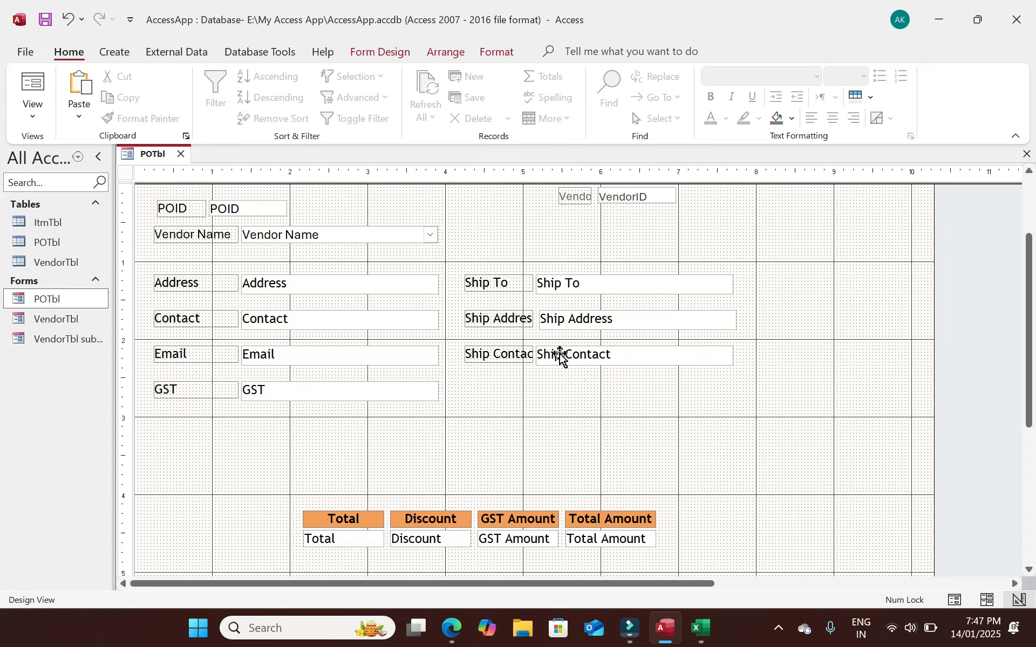
{"action": "left_click", "coordinate": [560, 355]}
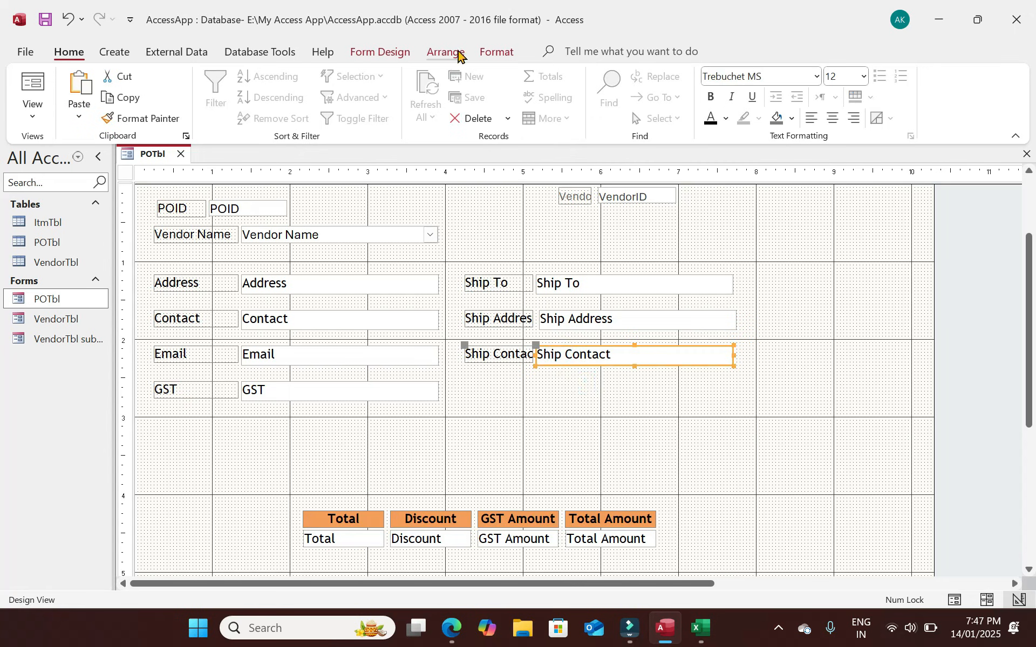
{"action": "left_click", "coordinate": [442, 54]}
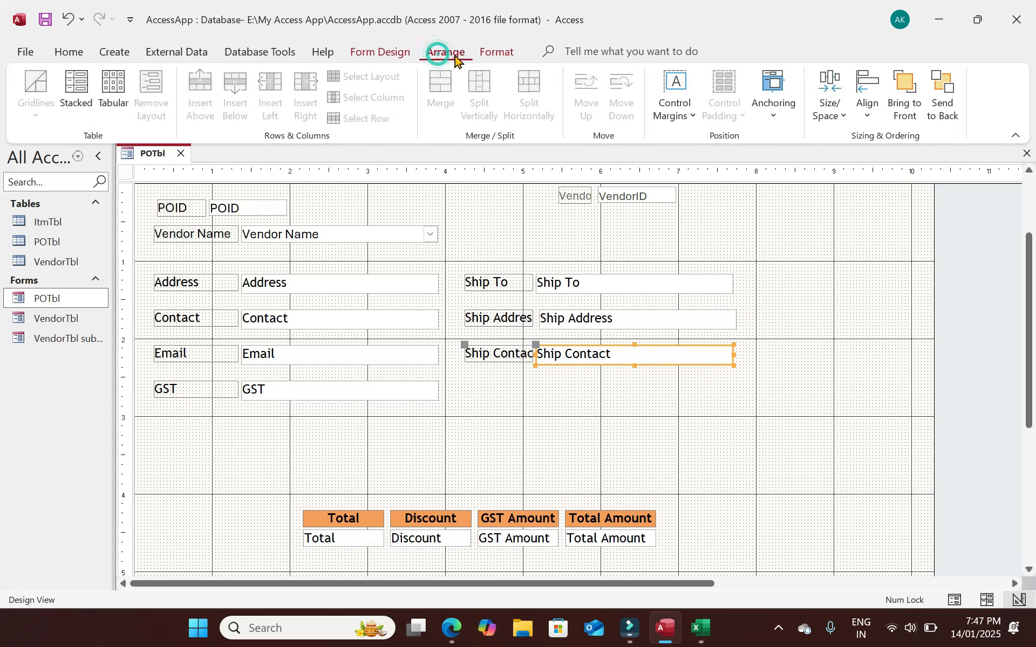
{"action": "left_click", "coordinate": [694, 118]}
{"action": "left_click", "coordinate": [487, 370]}
Widen the three Ship labels to show full captions and shift the Ship rows right.
{"action": "left_click_drag", "start_coordinate": [483, 389], "coordinate": [453, 282]}
{"action": "left_click_drag", "start_coordinate": [588, 285], "coordinate": [619, 285]}
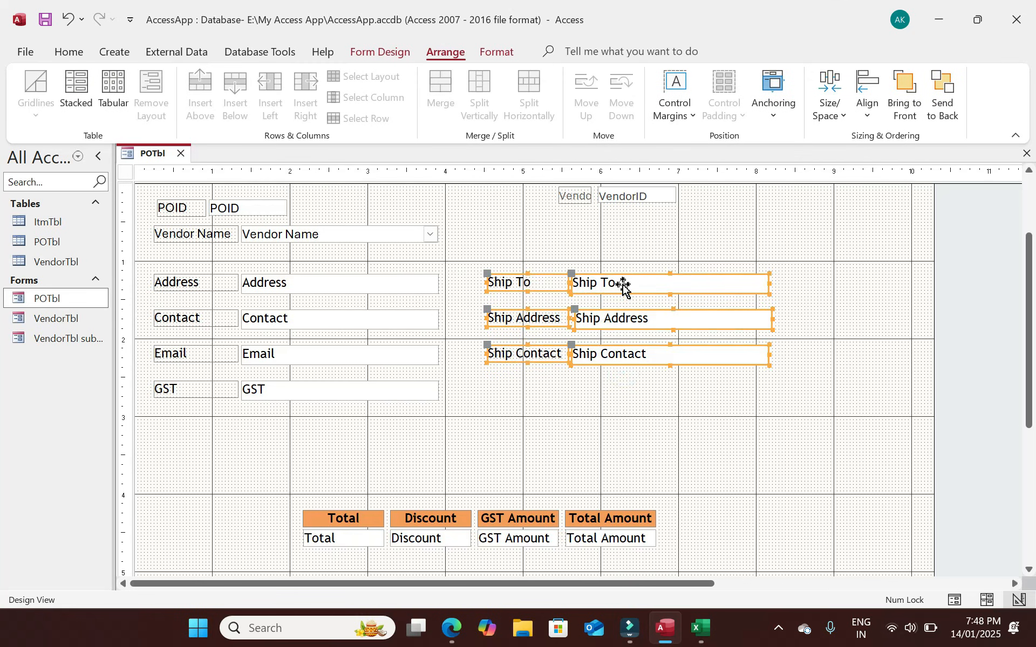
{"action": "left_click", "coordinate": [517, 373]}
{"action": "left_click_drag", "start_coordinate": [776, 424], "coordinate": [163, 208]}
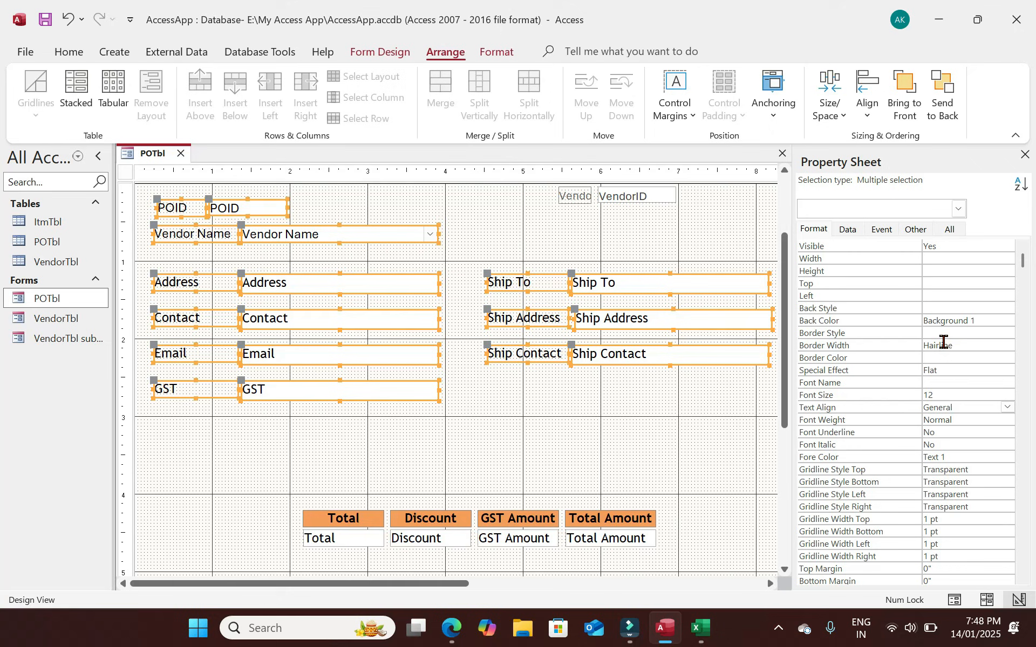
Set the Border Style of all selected detail controls to Transparent.
{"action": "left_click", "coordinate": [995, 333]}
{"action": "left_click", "coordinate": [1007, 333]}
{"action": "left_click", "coordinate": [947, 346]}
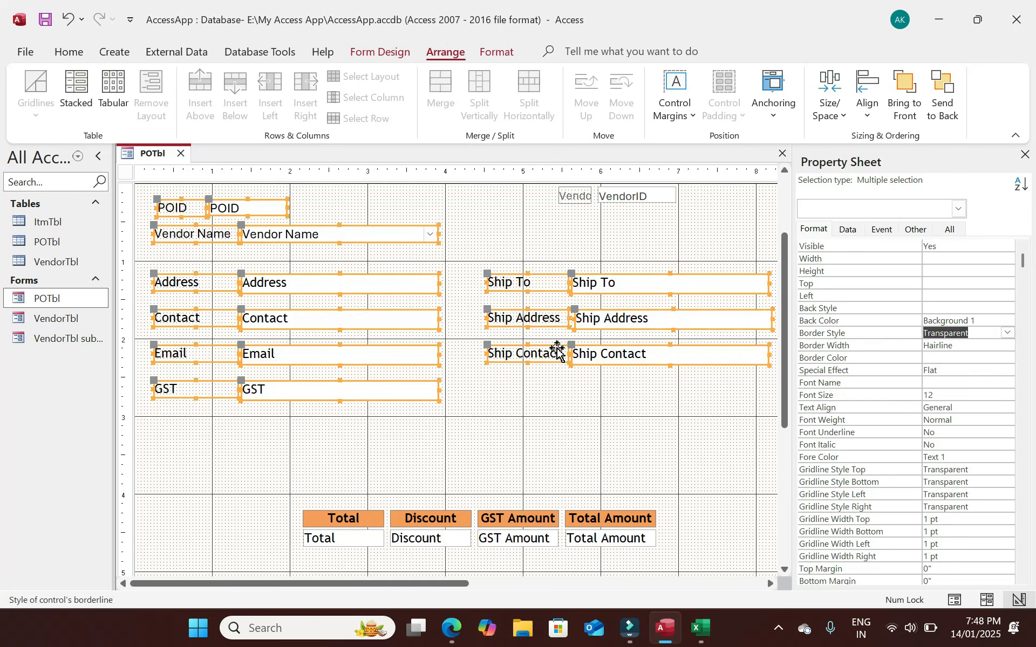
Select the five left text boxes plus the three Ship boxes and open their Back Color palette.
{"action": "left_click_drag", "start_coordinate": [359, 419], "coordinate": [376, 226]}
{"action": "left_click_drag", "start_coordinate": [650, 375], "coordinate": [647, 274]}
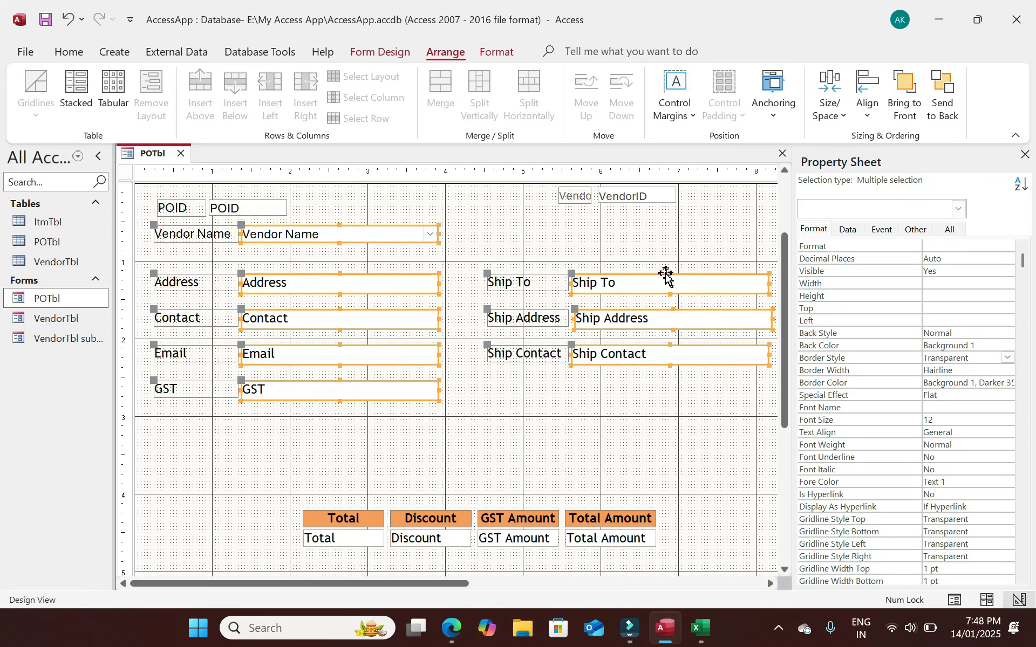
{"action": "left_click", "coordinate": [1011, 346]}
{"action": "left_click", "coordinate": [1008, 345]}
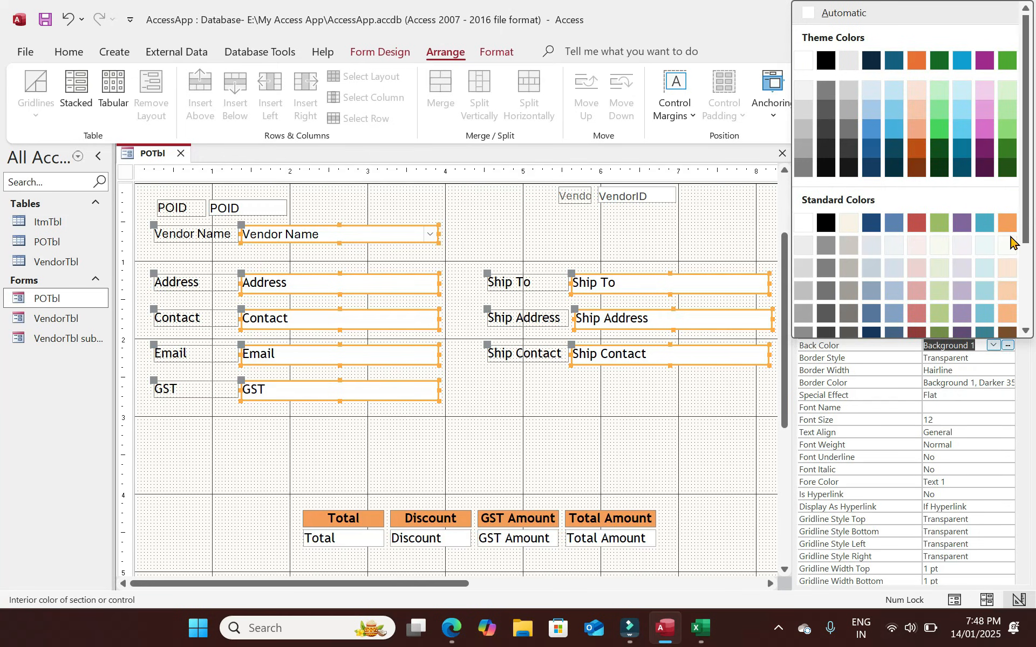
Give the text boxes a light peach background, then inspect the Vendor label and VendorID box.
{"action": "left_click", "coordinate": [1006, 268]}
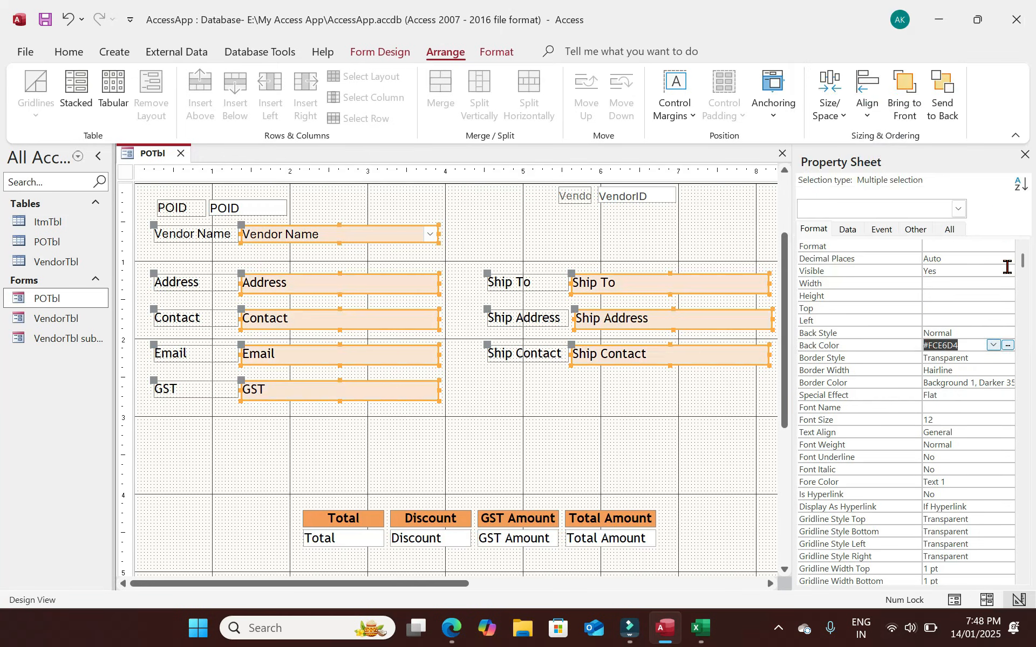
{"action": "left_click", "coordinate": [613, 233]}
{"action": "left_click_drag", "start_coordinate": [663, 222], "coordinate": [564, 190]}
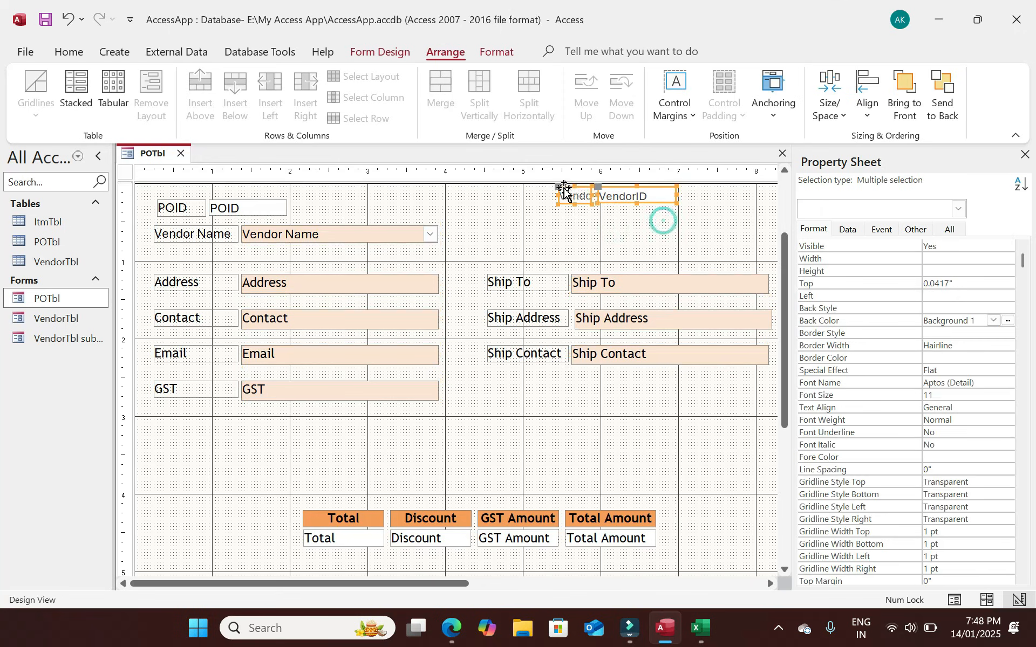
{"action": "left_click", "coordinate": [915, 229]}
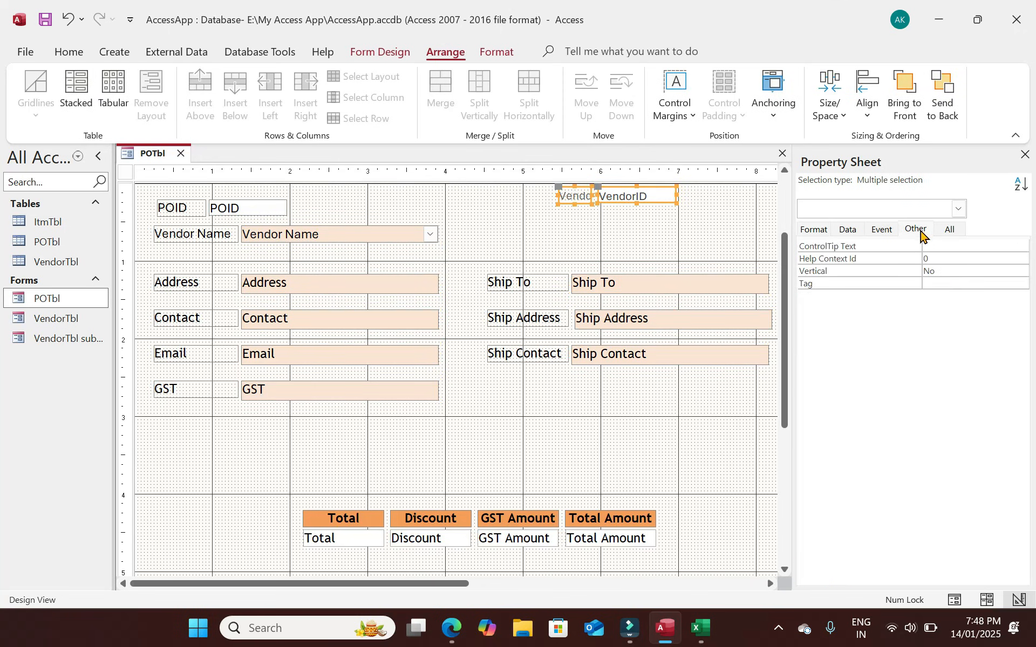
{"action": "left_click", "coordinate": [847, 231]}
{"action": "left_click", "coordinate": [641, 231]}
Set the VendorID box's Visible property to No and view the form in Form View.
{"action": "left_click", "coordinate": [648, 195]}
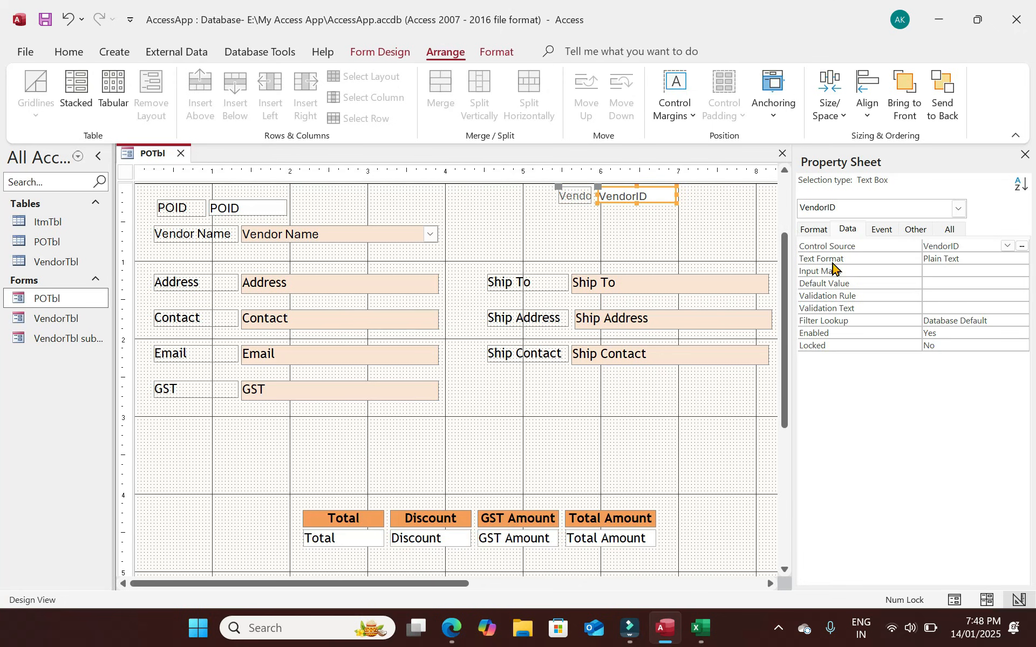
{"action": "left_click", "coordinate": [814, 230]}
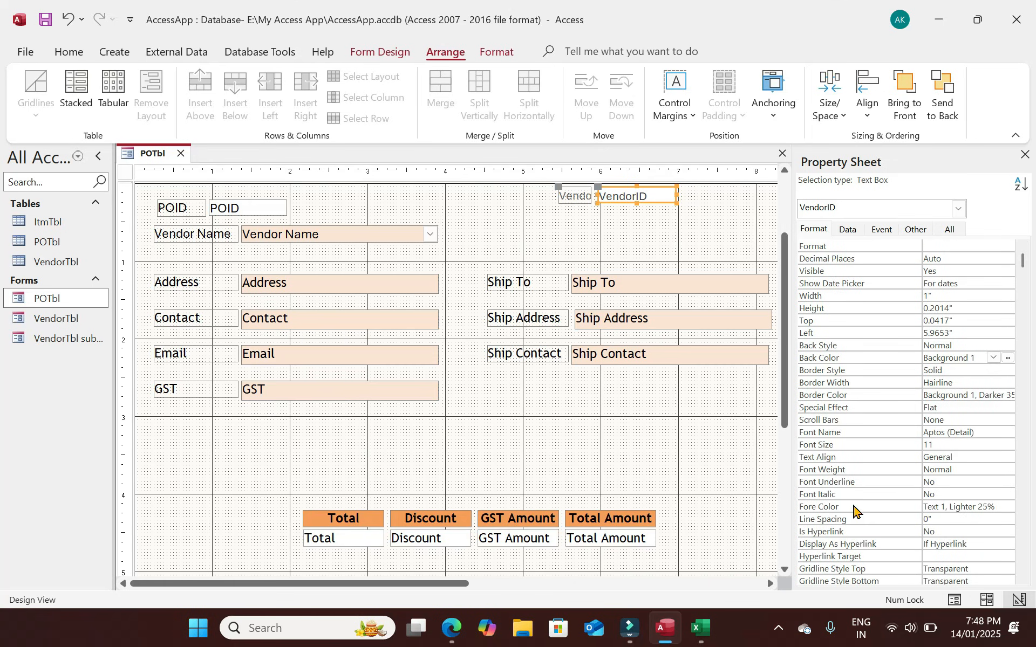
{"action": "left_click", "coordinate": [813, 272]}
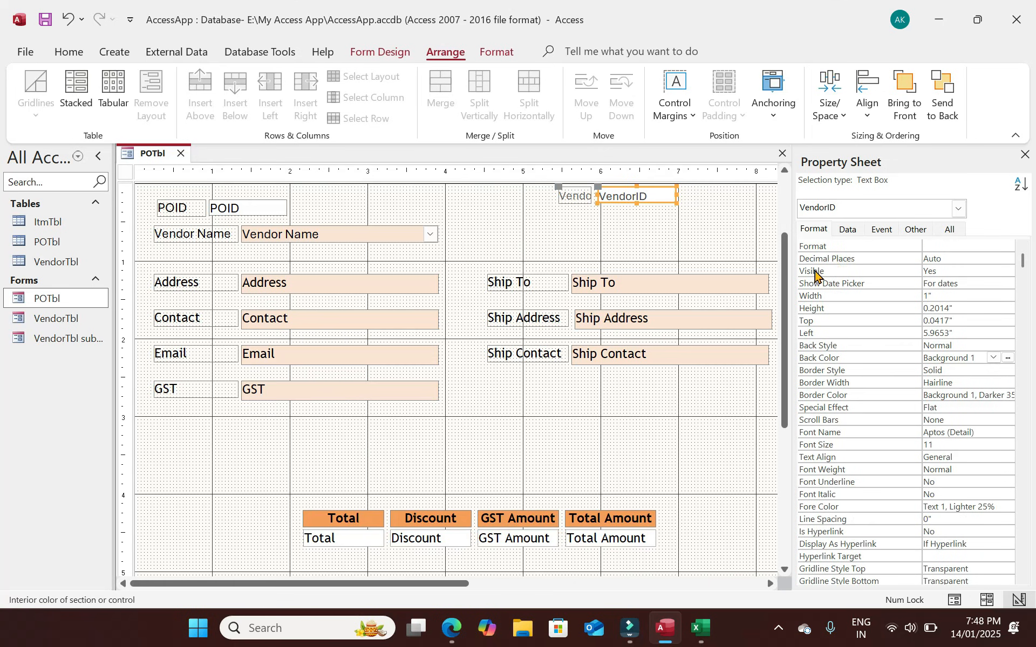
{"action": "left_click", "coordinate": [1010, 274]}
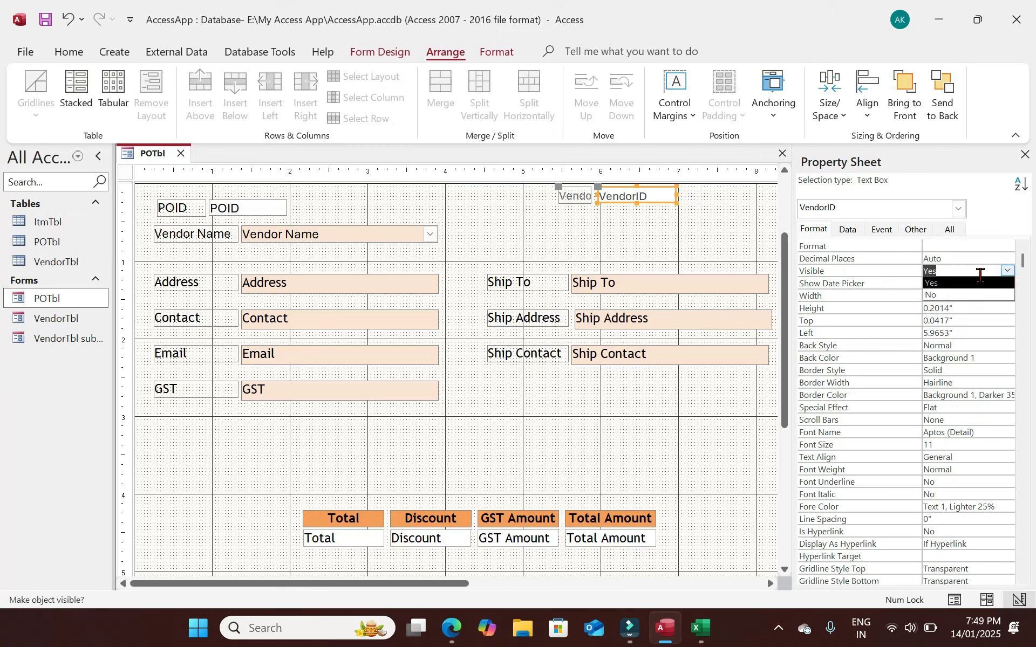
{"action": "left_click", "coordinate": [942, 295]}
{"action": "left_click", "coordinate": [576, 198]}
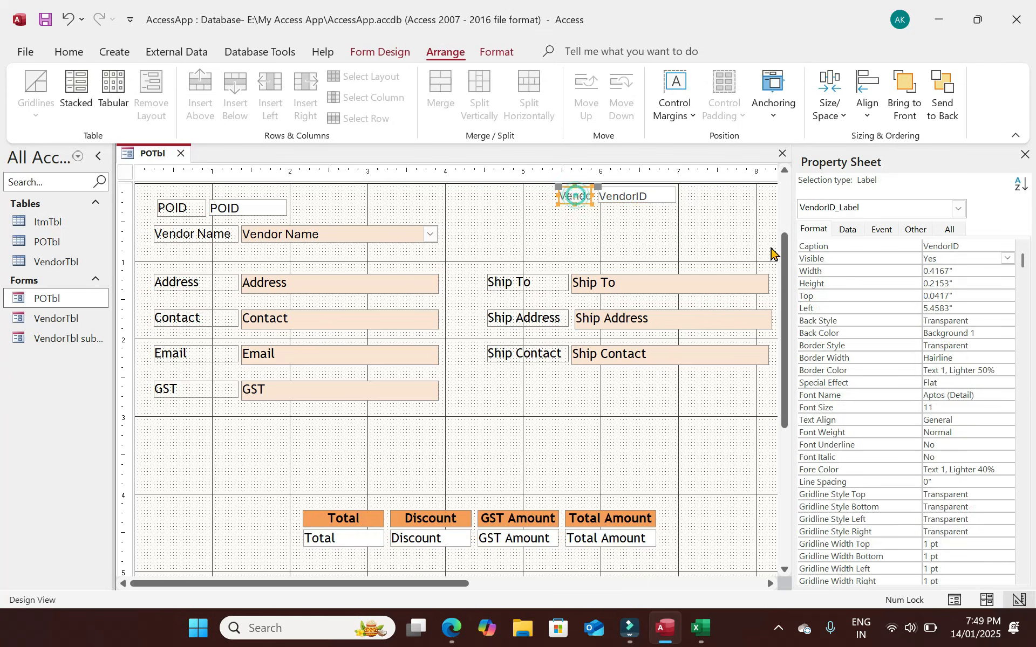
{"action": "left_click", "coordinate": [659, 250]}
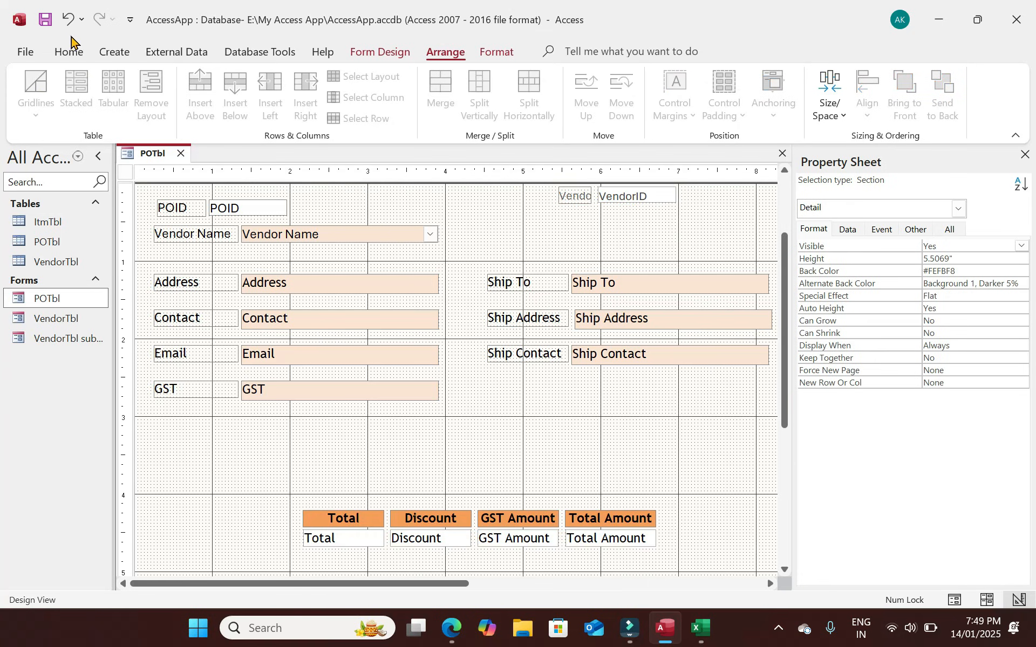
{"action": "left_click", "coordinate": [68, 51]}
{"action": "left_click", "coordinate": [32, 81]}
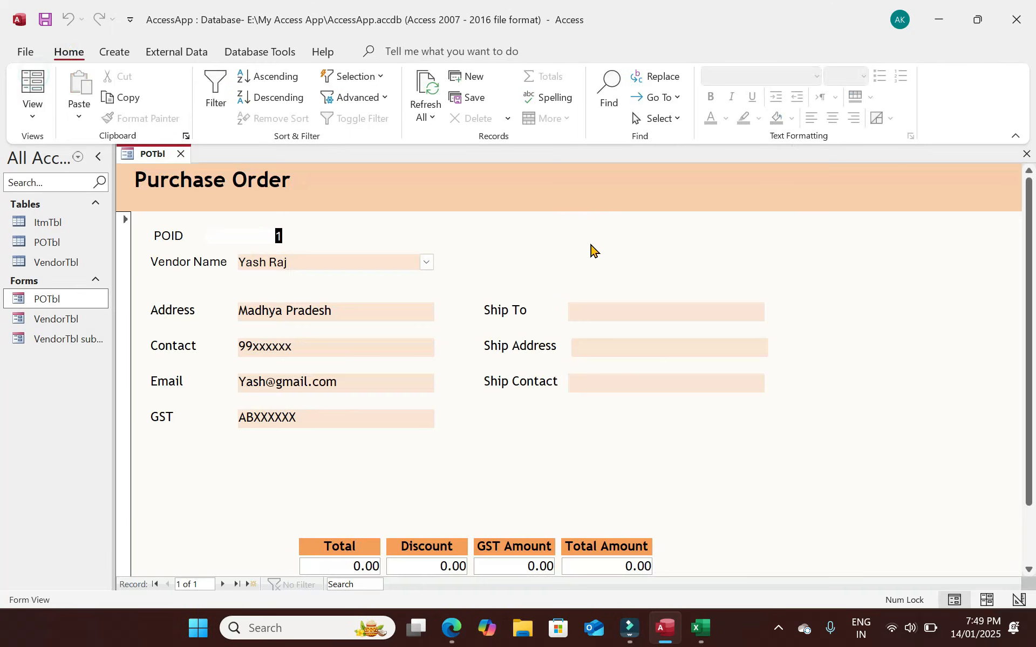
Return to Design View and make the Vendor Name label and combo box bold.
{"action": "left_click", "coordinate": [32, 114]}
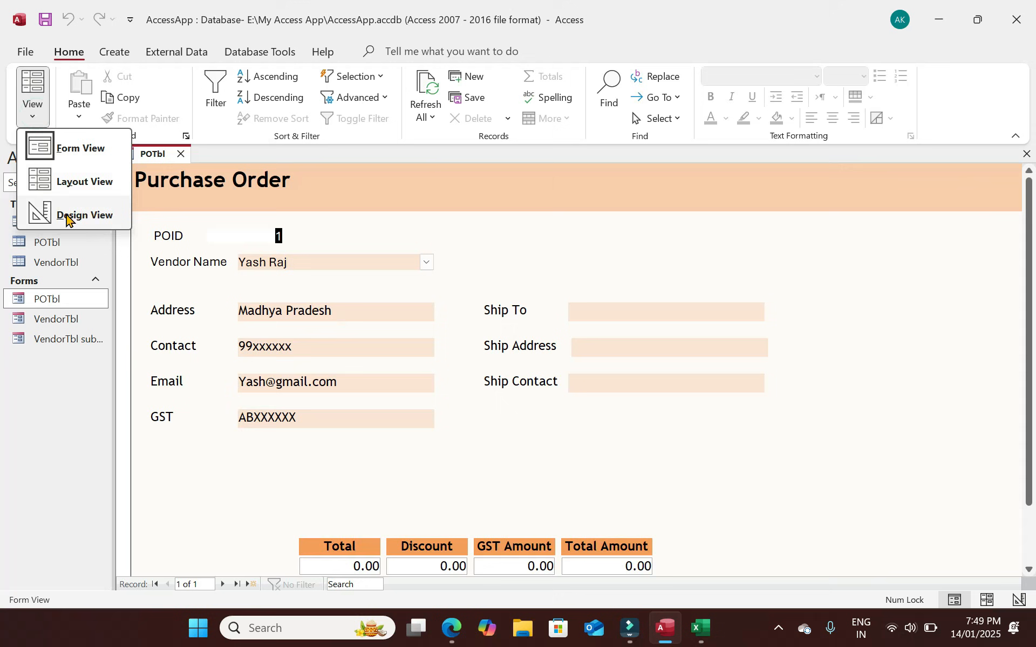
{"action": "left_click", "coordinate": [67, 216]}
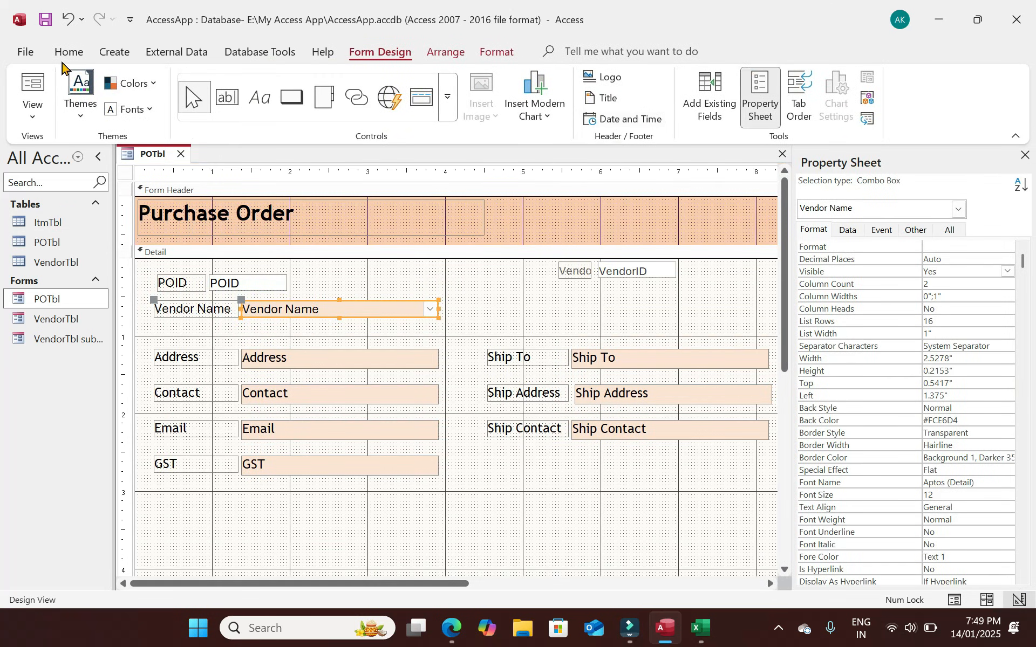
{"action": "left_click_drag", "start_coordinate": [468, 306], "coordinate": [154, 302]}
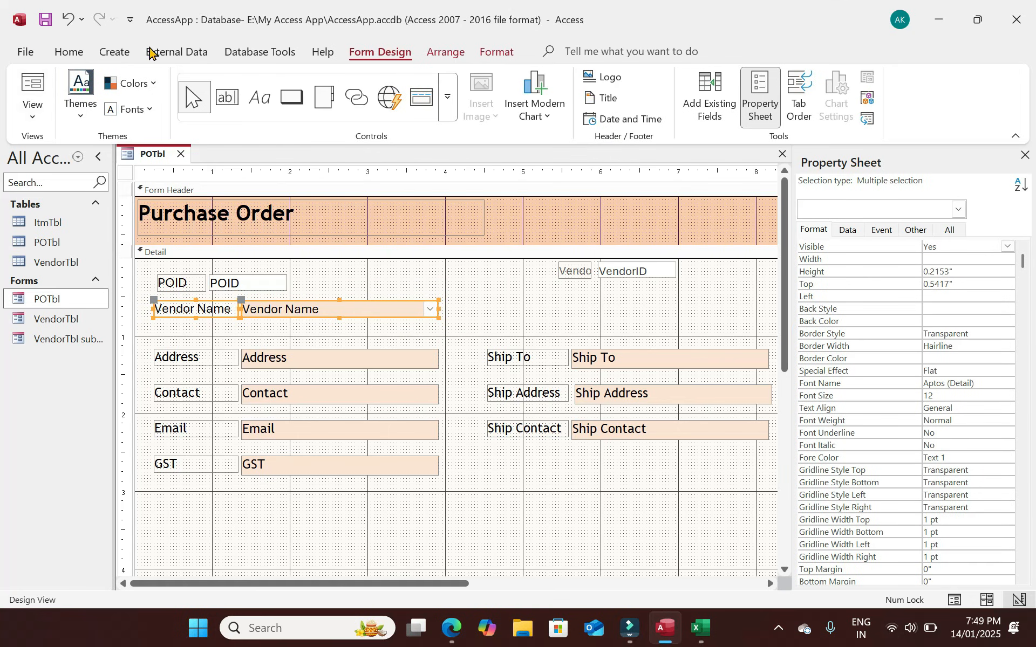
{"action": "left_click", "coordinate": [66, 52]}
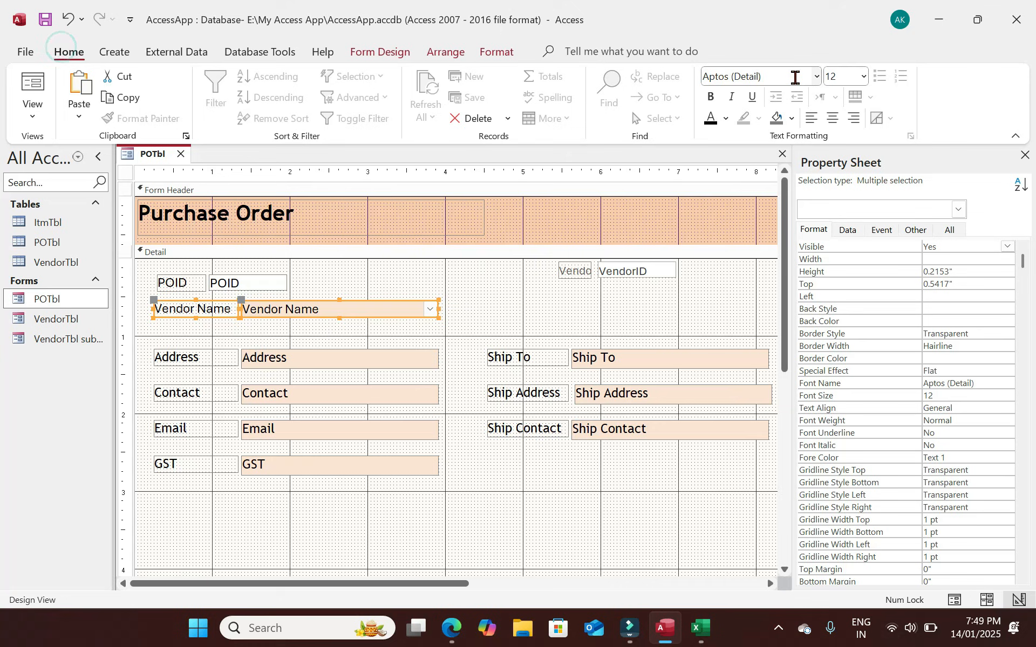
{"action": "left_click", "coordinate": [710, 96]}
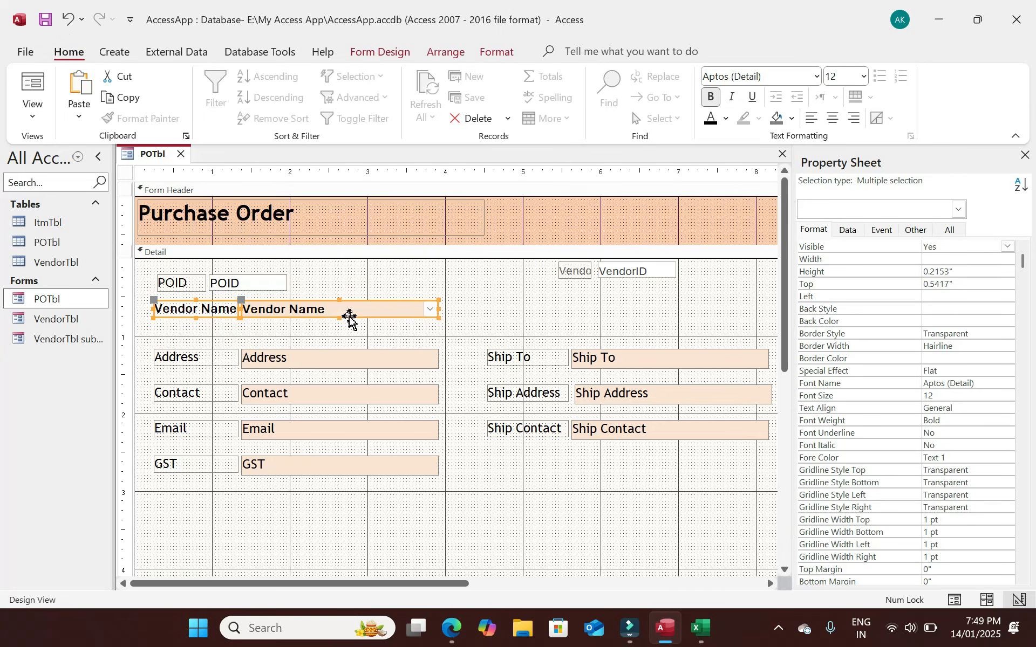
Preview the form and pick the order's vendor from the Vendor Name list.
{"action": "key", "text": "F5"}
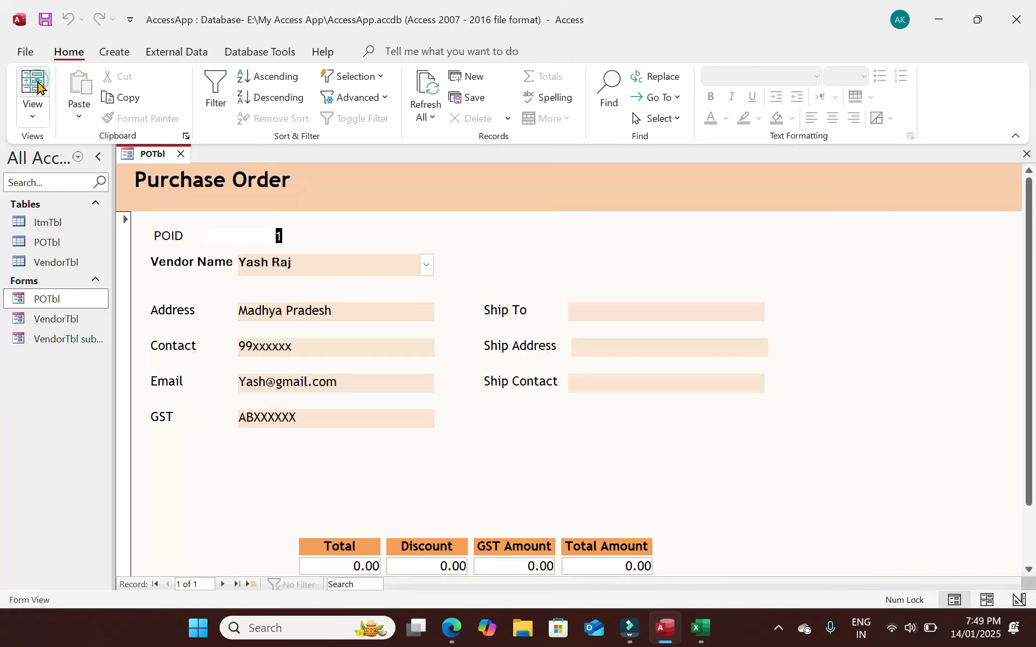
{"action": "left_click", "coordinate": [425, 264]}
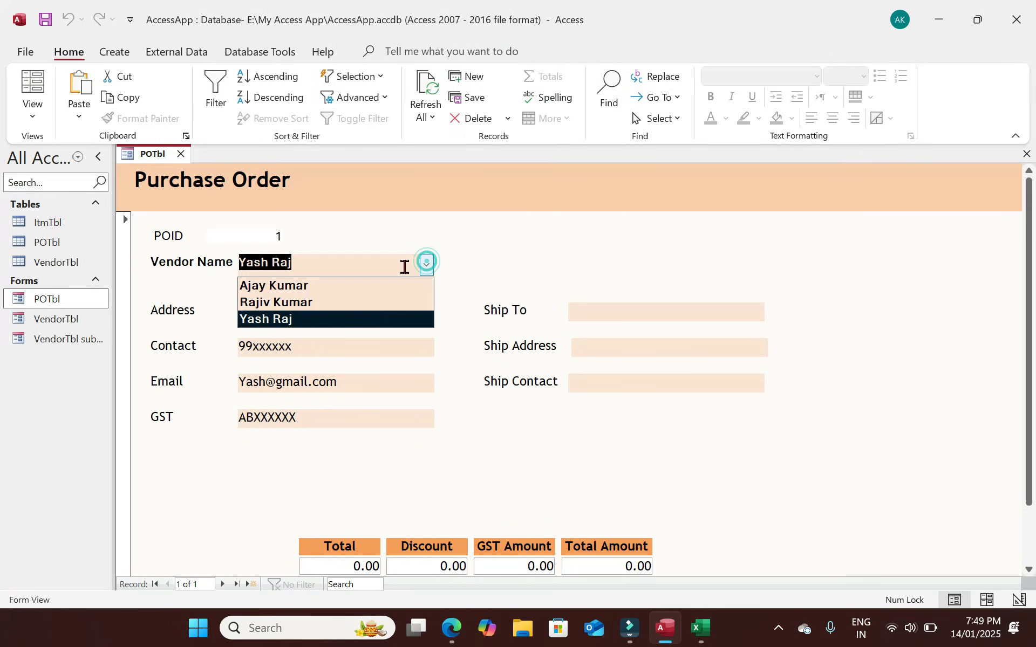
{"action": "left_click", "coordinate": [311, 291]}
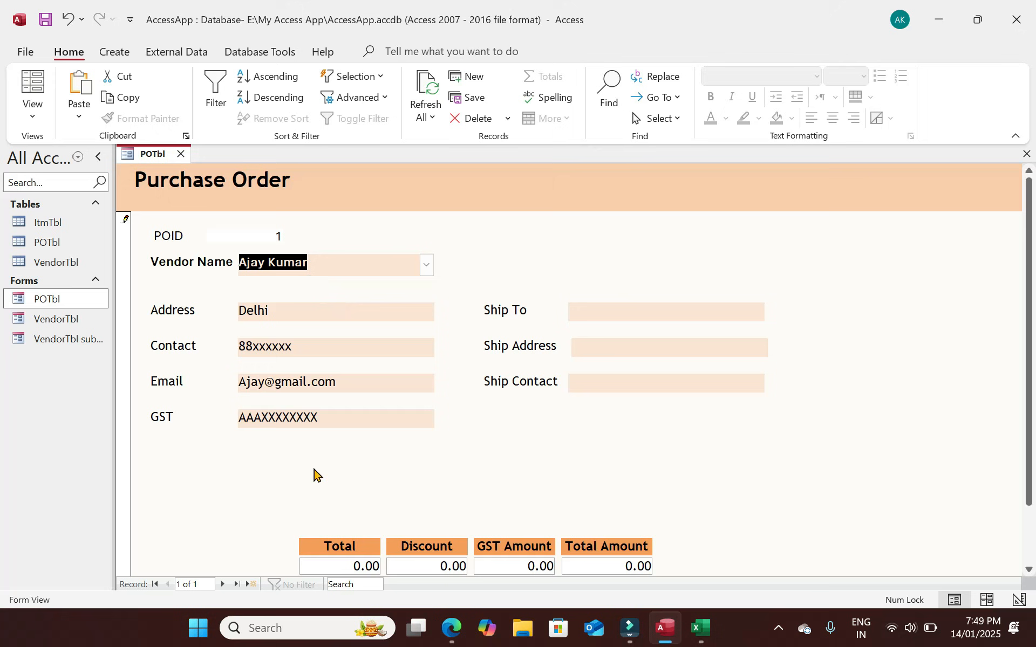
{"action": "left_click", "coordinate": [621, 309]}
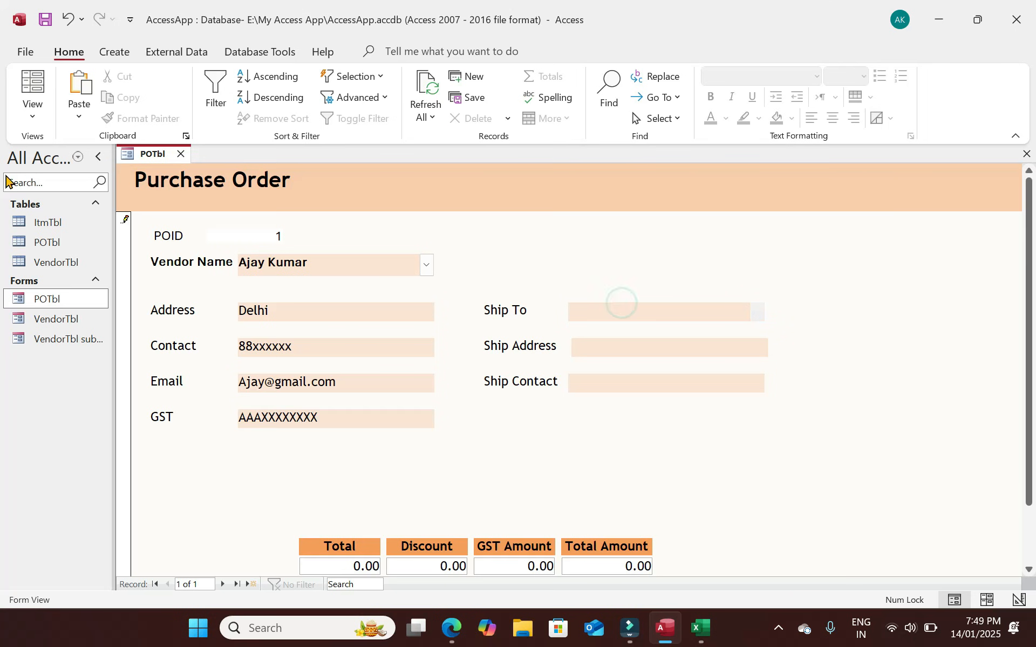
{"action": "left_click", "coordinate": [35, 110]}
Move the Address through GST and Ship fields slightly down, leaving space below Vendor Name.
{"action": "left_click", "coordinate": [97, 213]}
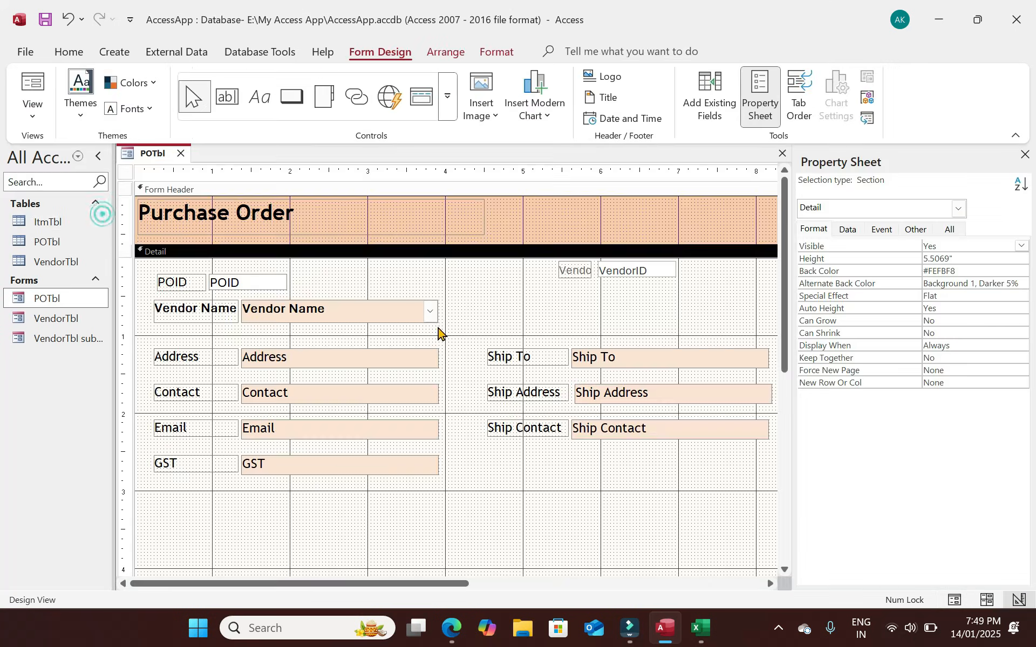
{"action": "left_click_drag", "start_coordinate": [670, 474], "coordinate": [185, 358]}
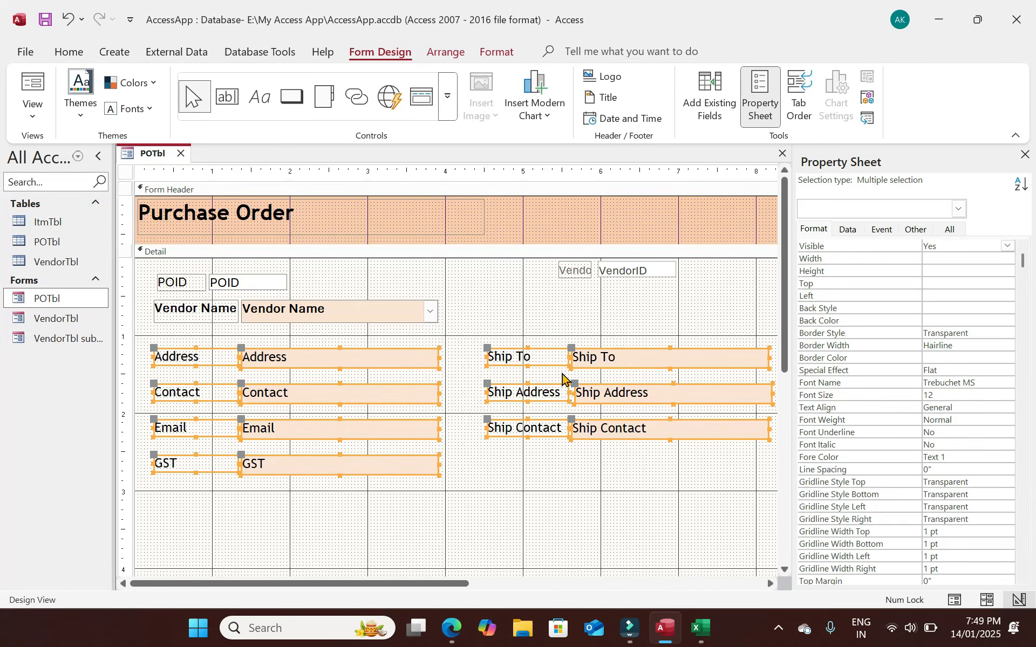
{"action": "left_click_drag", "start_coordinate": [604, 362], "coordinate": [603, 376]}
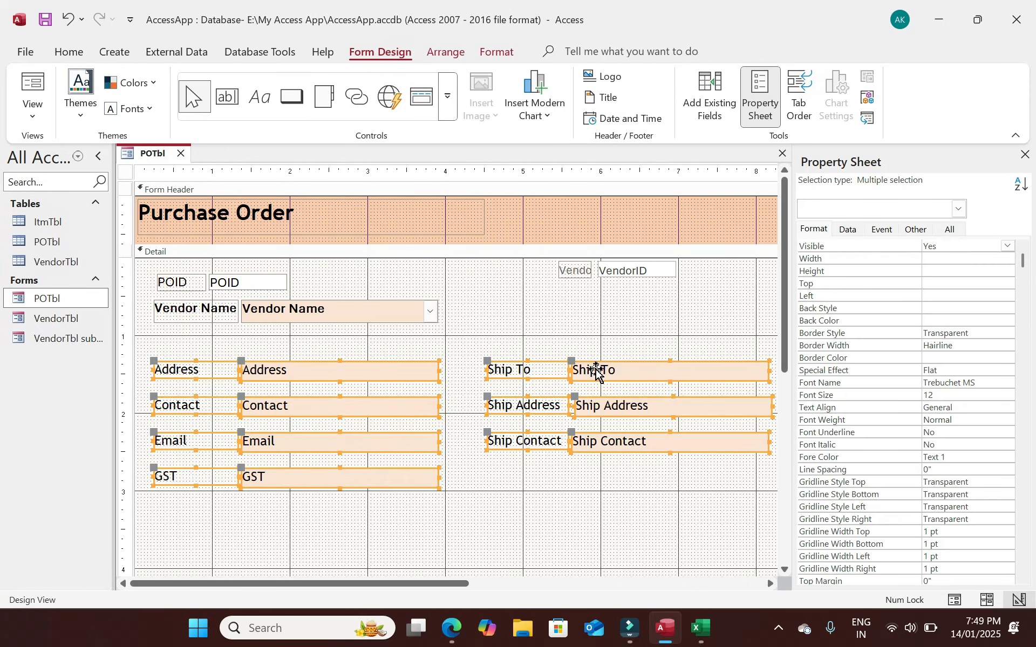
{"action": "left_click", "coordinate": [553, 341]}
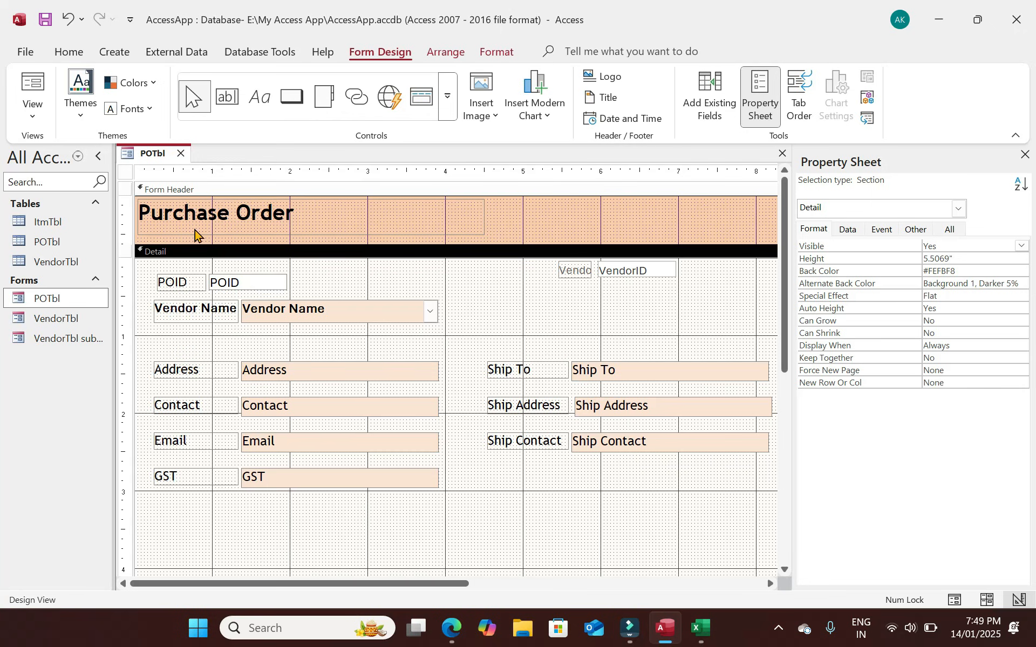
{"action": "left_click", "coordinate": [226, 97]}
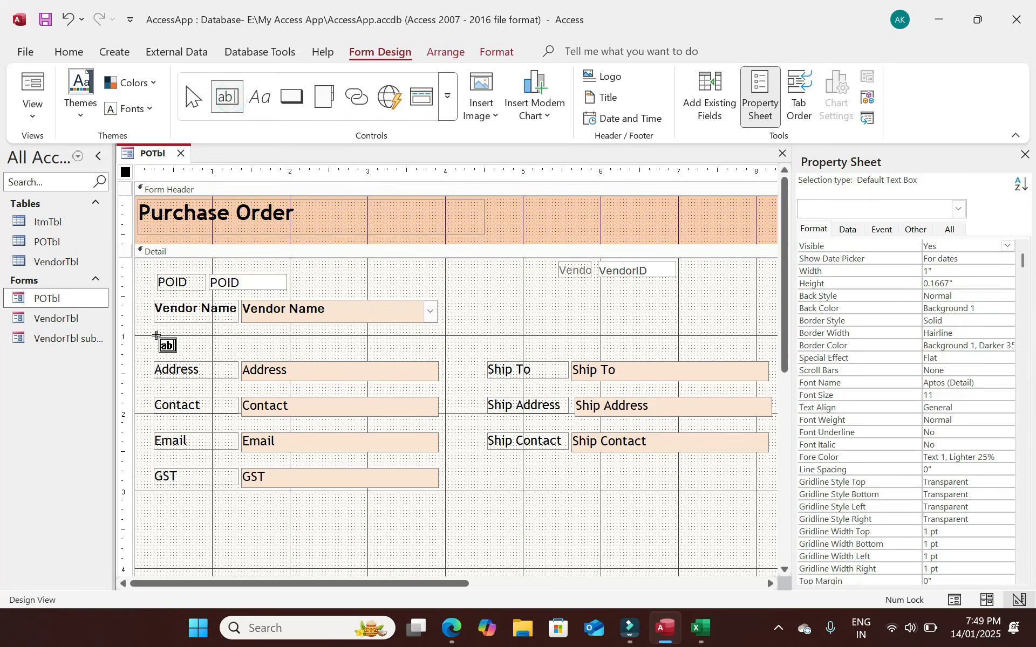
Add a 'Vendor Information' label above the Address row, aligned with it.
{"action": "left_click", "coordinate": [156, 335]}
{"action": "key", "text": "Delete"}
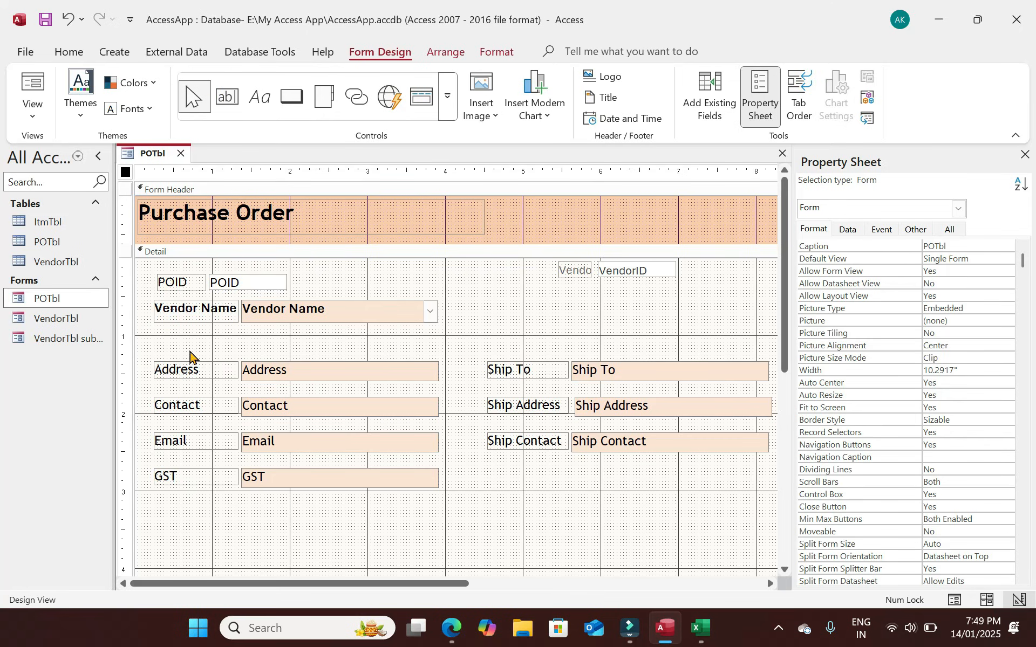
{"action": "left_click", "coordinate": [259, 97]}
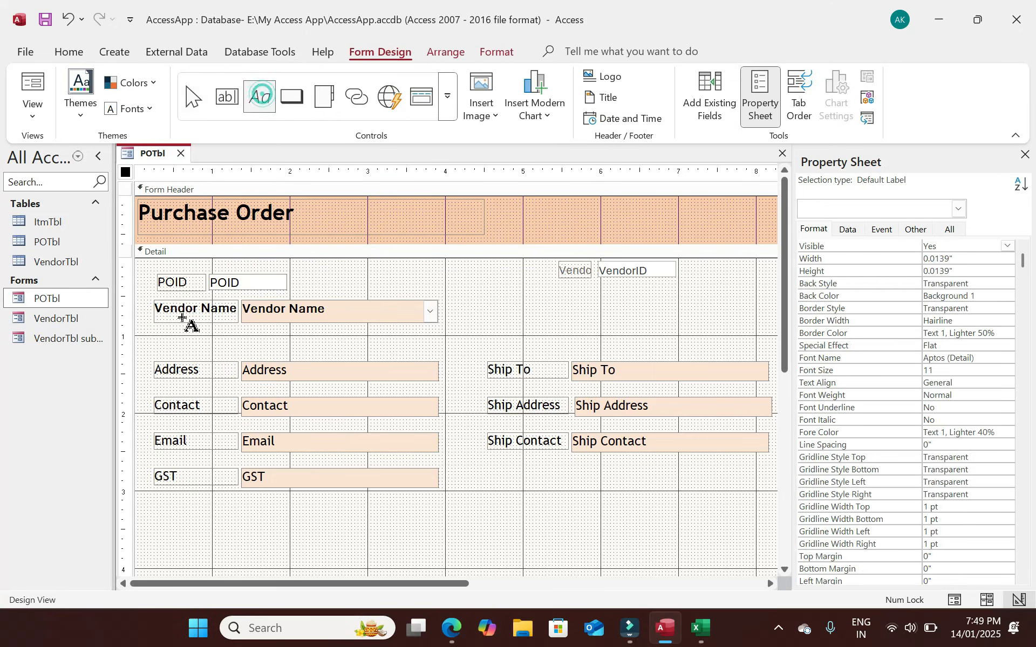
{"action": "left_click", "coordinate": [157, 344]}
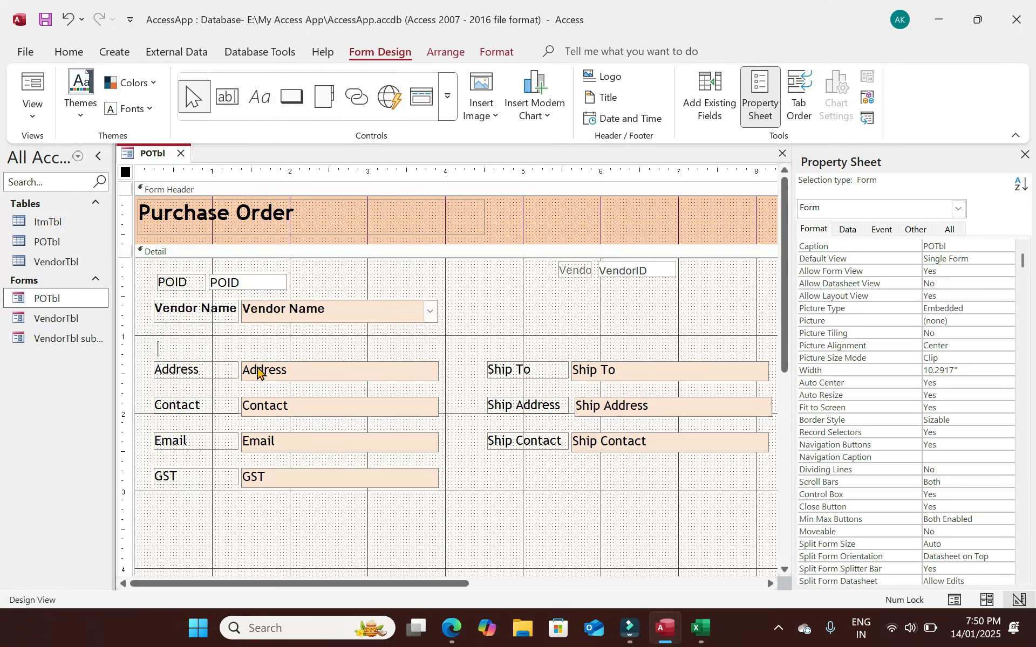
{"action": "type", "text": "Vendor Information"}
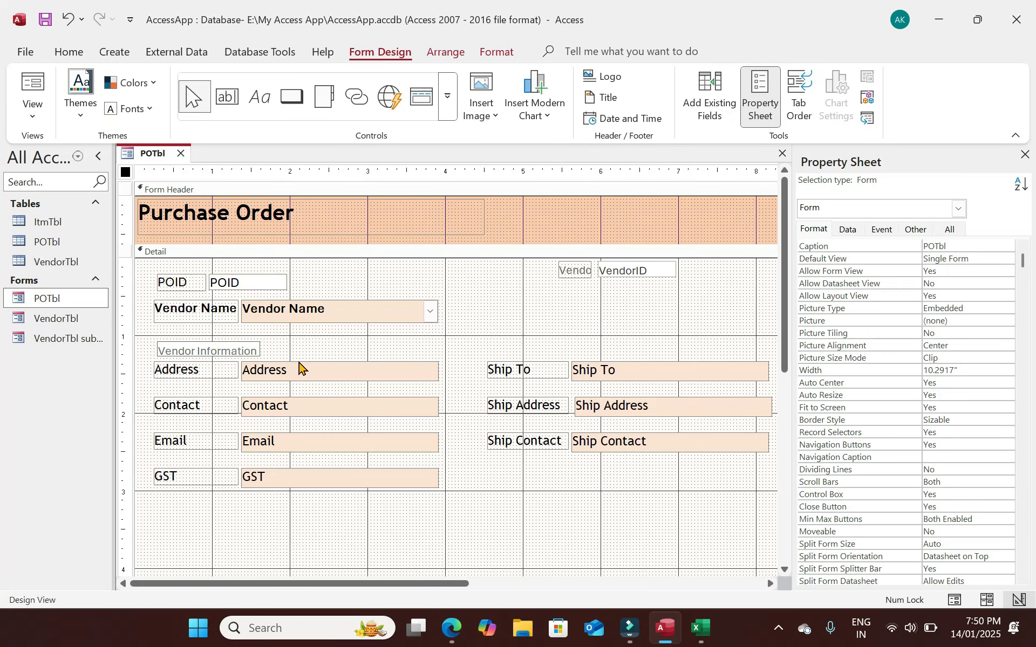
{"action": "left_click", "coordinate": [223, 347]}
{"action": "left_click_drag", "start_coordinate": [223, 347], "coordinate": [219, 344]}
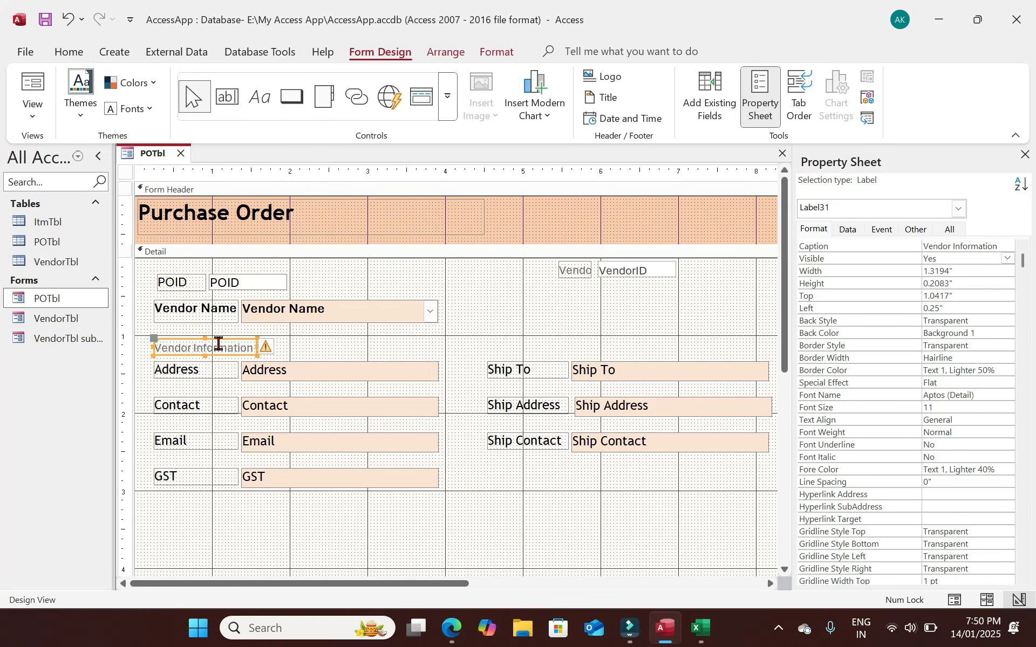
Format the heading as bold Trebuchet MS, size 13.
{"action": "left_click", "coordinate": [69, 51]}
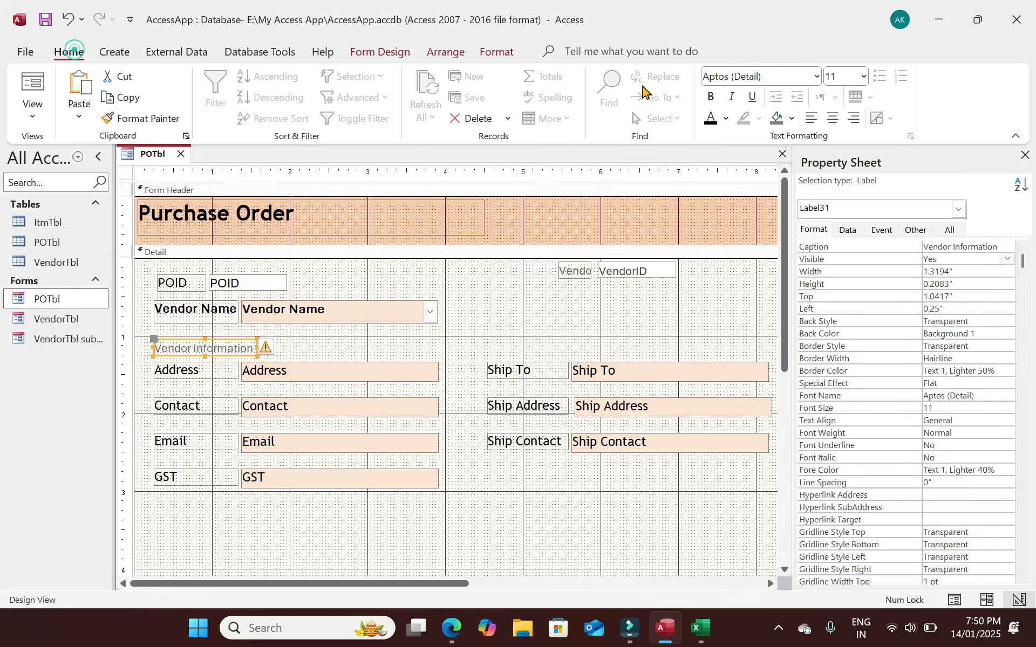
{"action": "left_click", "coordinate": [711, 118]}
{"action": "left_click", "coordinate": [711, 96]}
{"action": "left_click_drag", "start_coordinate": [767, 76], "coordinate": [657, 74]}
{"action": "type", "text": "Tahoma"}
{"action": "key", "text": "Return"}
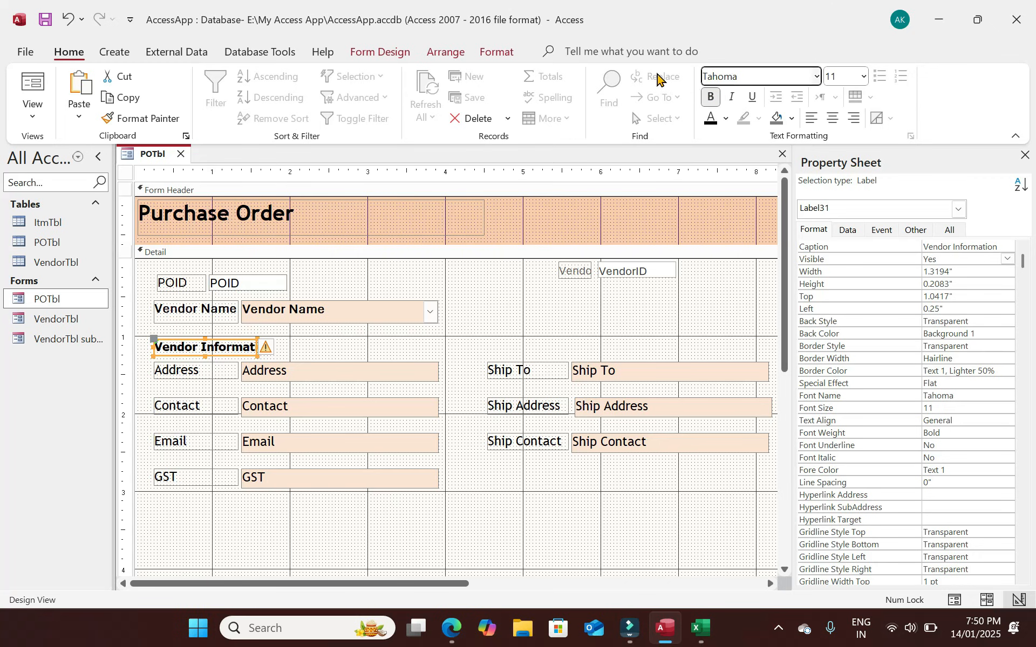
{"action": "type", "text": "Trebuchet MS"}
{"action": "key", "text": "Tab"}
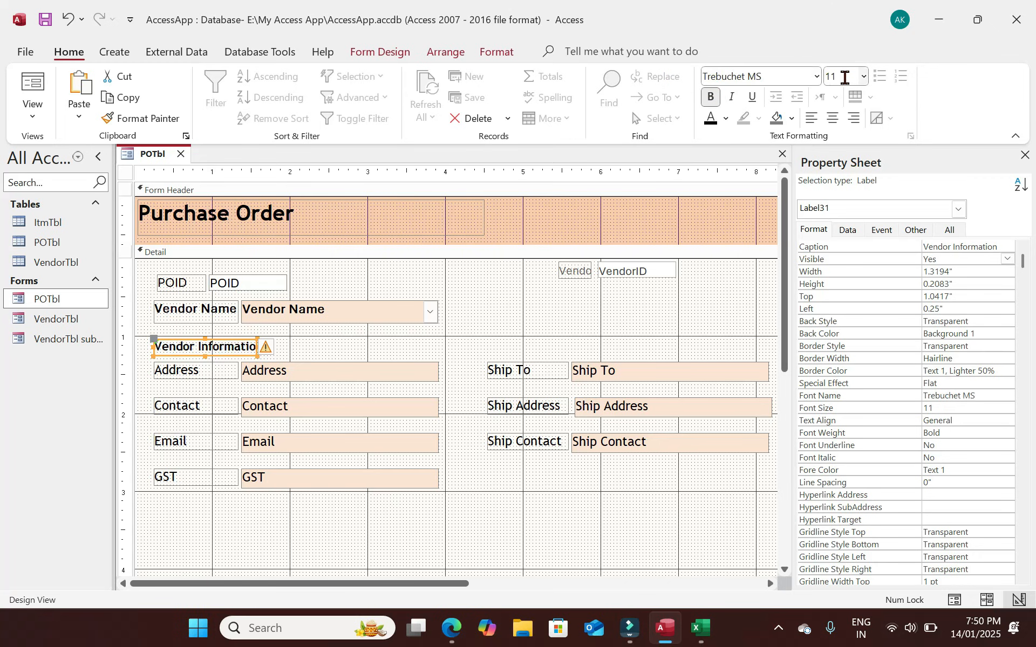
{"action": "key", "text": "Return"}
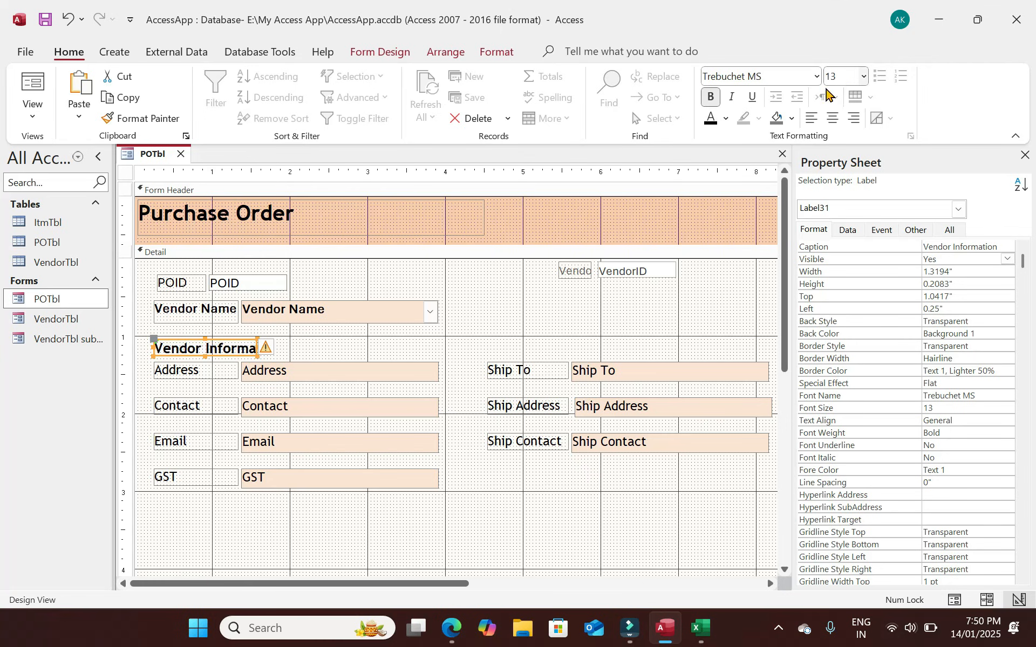
Stretch the heading to 3.6667" so it spans the vendor fields.
{"action": "left_click_drag", "start_coordinate": [258, 356], "coordinate": [313, 360]}
{"action": "left_click", "coordinate": [350, 356]}
{"action": "left_click", "coordinate": [208, 348]}
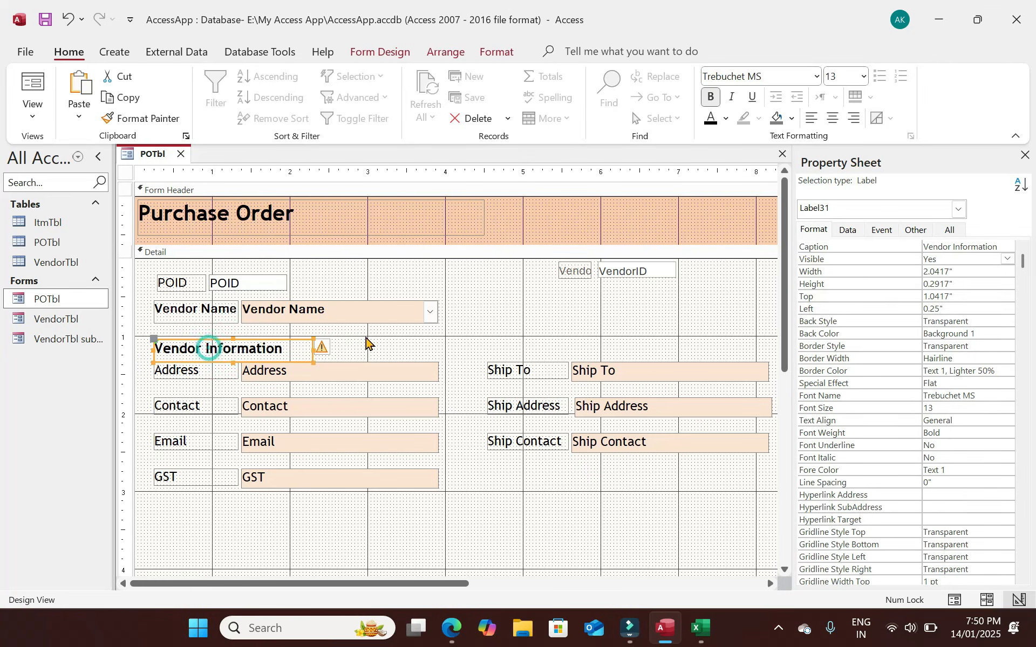
{"action": "left_click_drag", "start_coordinate": [311, 348], "coordinate": [439, 344]}
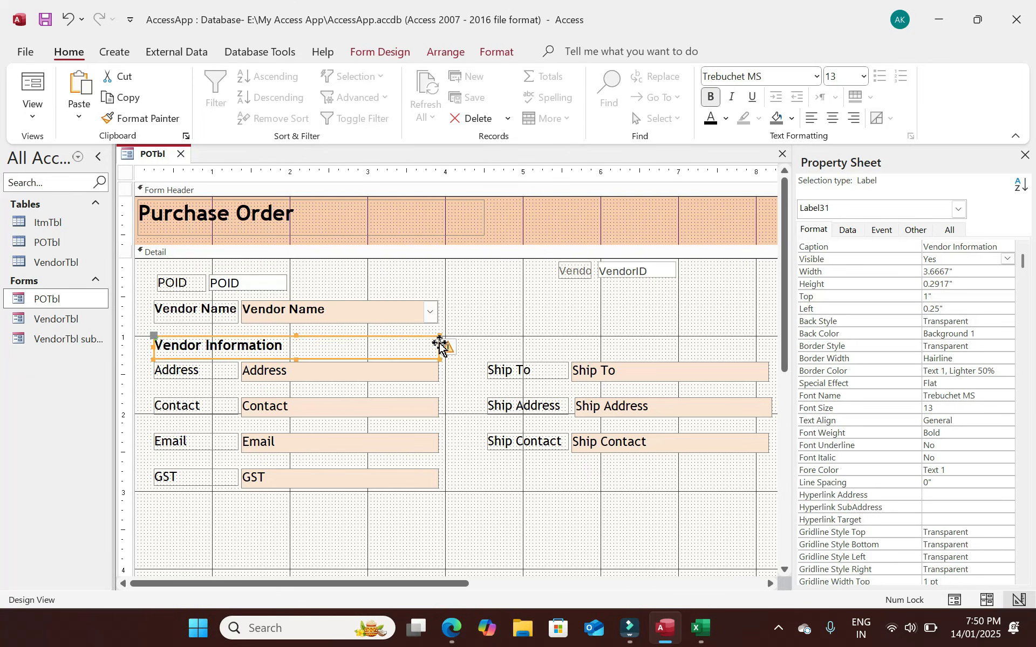
Give the Vendor Information heading a light orange background.
{"action": "left_click", "coordinate": [439, 344]}
{"action": "left_click", "coordinate": [1008, 335]}
{"action": "left_click", "coordinate": [1007, 334]}
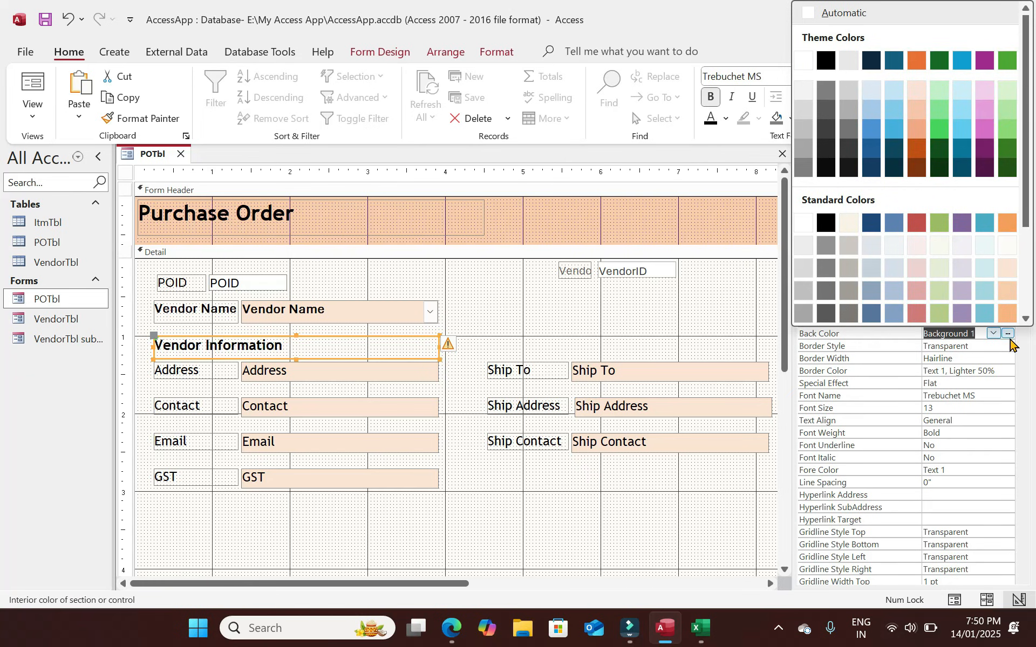
{"action": "left_click", "coordinate": [1007, 312]}
Duplicate the heading above Ship To, rename it 'Shiping Detail', and preview the form.
{"action": "left_click", "coordinate": [394, 350]}
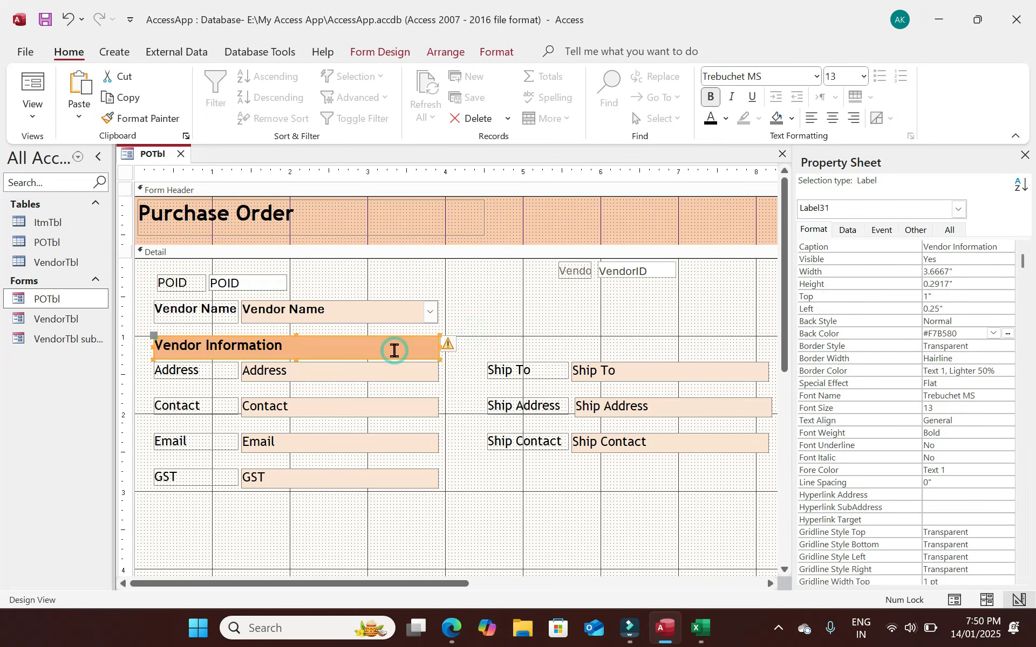
{"action": "key", "text": "ctrl+c"}
{"action": "key", "text": "ctrl+v"}
{"action": "left_click", "coordinate": [400, 377]}
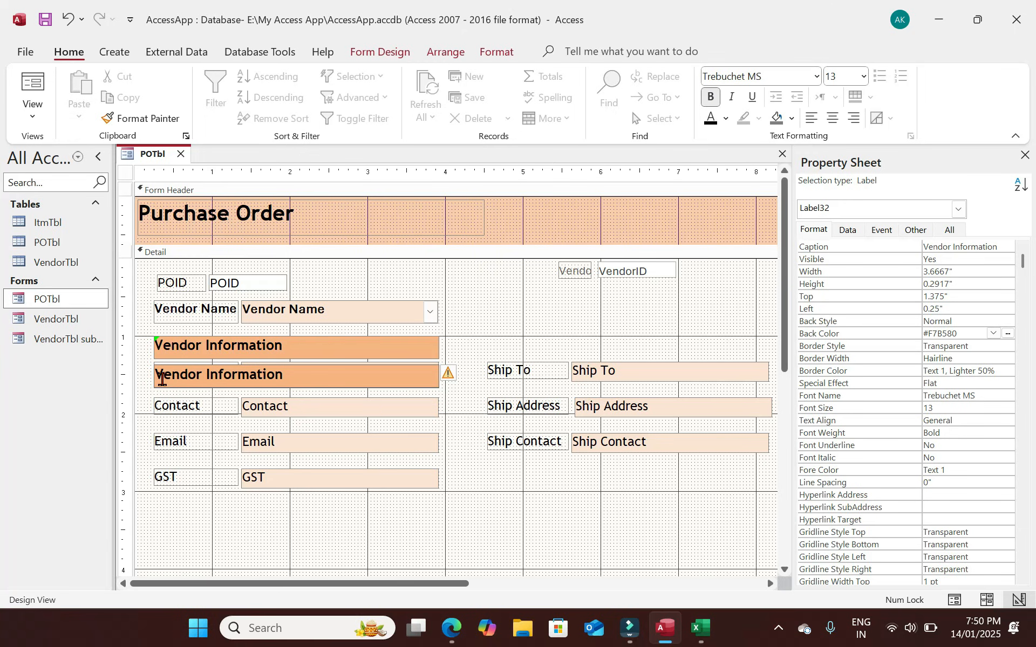
{"action": "left_click", "coordinate": [476, 449]}
{"action": "left_click_drag", "start_coordinate": [427, 377], "coordinate": [747, 347]}
{"action": "left_click", "coordinate": [568, 347]}
{"action": "key", "text": "ctrl+Left"}
{"action": "key", "text": "ctrl+Left"}
{"action": "key", "text": "ctrl+shift+Right"}
{"action": "key", "text": "ctrl+shift+Right"}
{"action": "type", "text": "Shiping Detail"}
{"action": "left_click", "coordinate": [537, 340]}
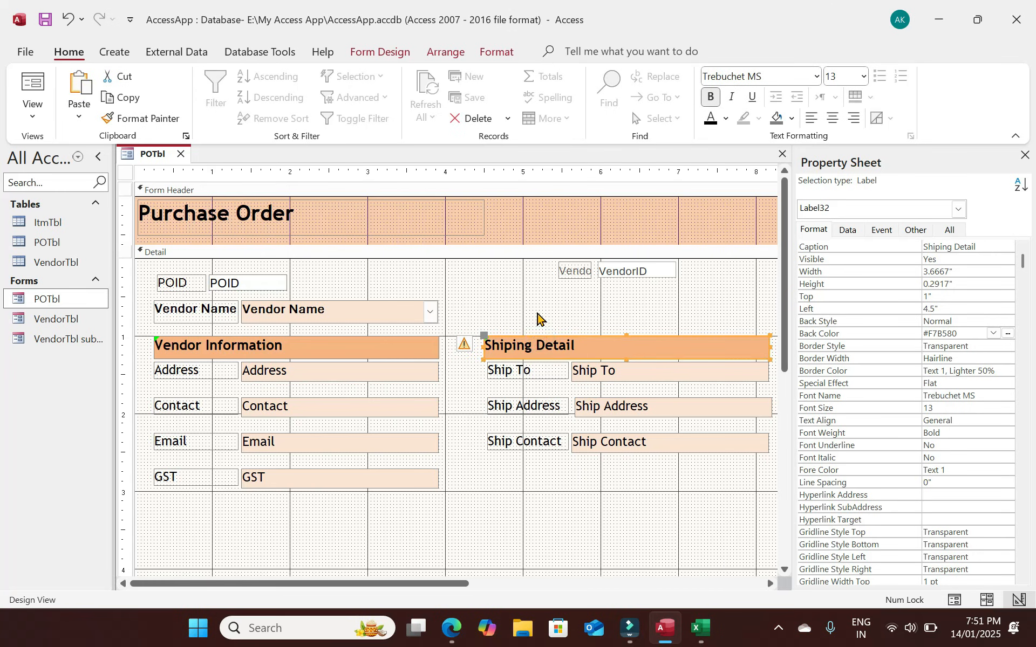
{"action": "left_click", "coordinate": [28, 90]}
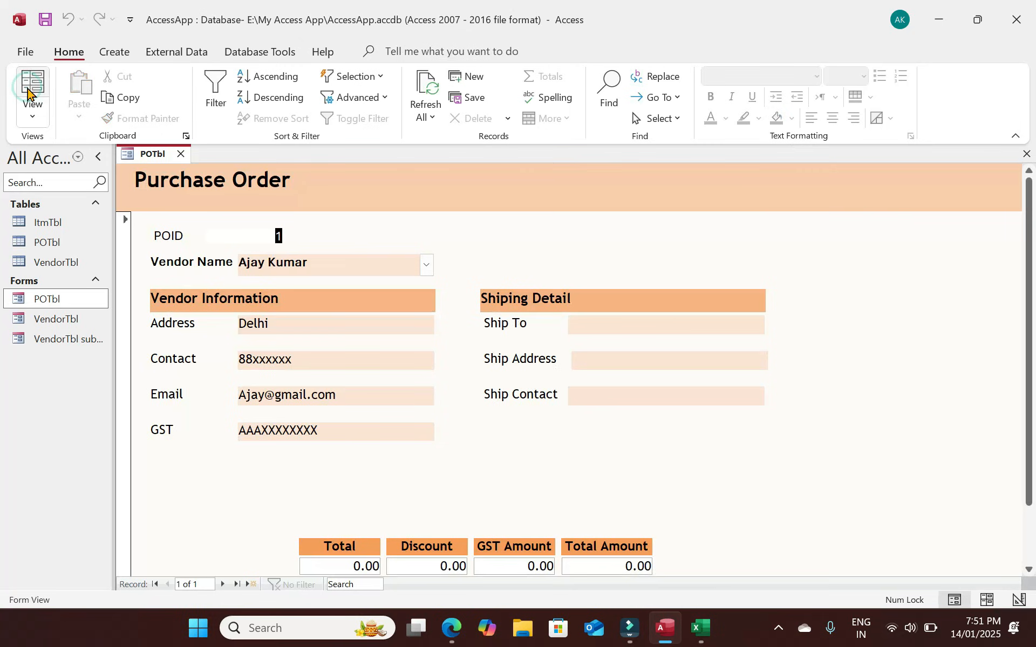
Reopen the POTbl form in Design View with the Property Sheet hidden.
{"action": "left_click", "coordinate": [1026, 155]}
{"action": "right_click", "coordinate": [54, 299]}
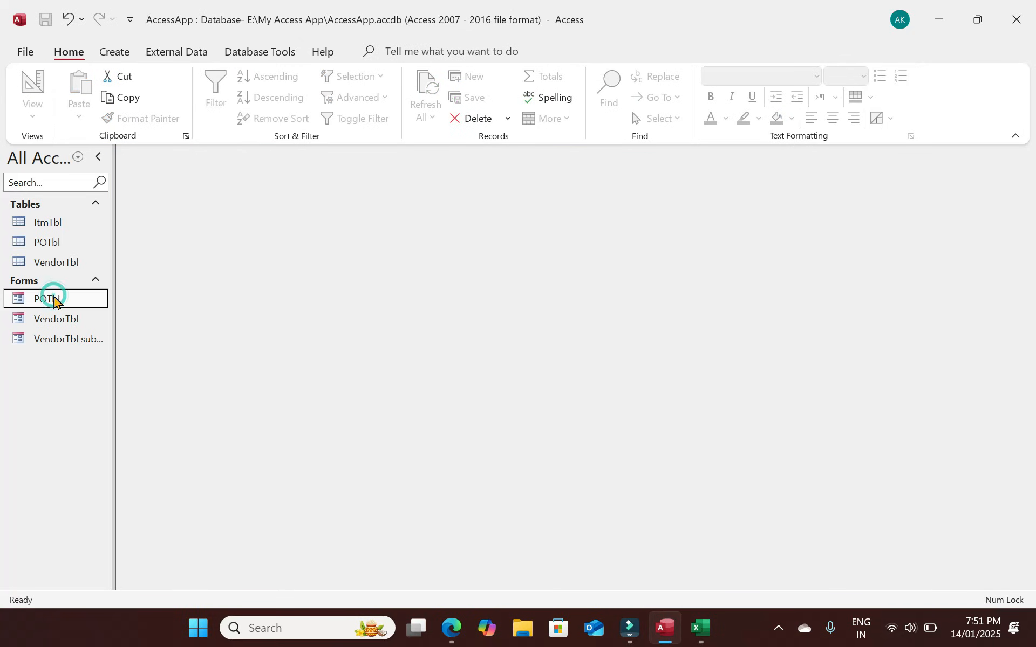
{"action": "left_click", "coordinate": [92, 355]}
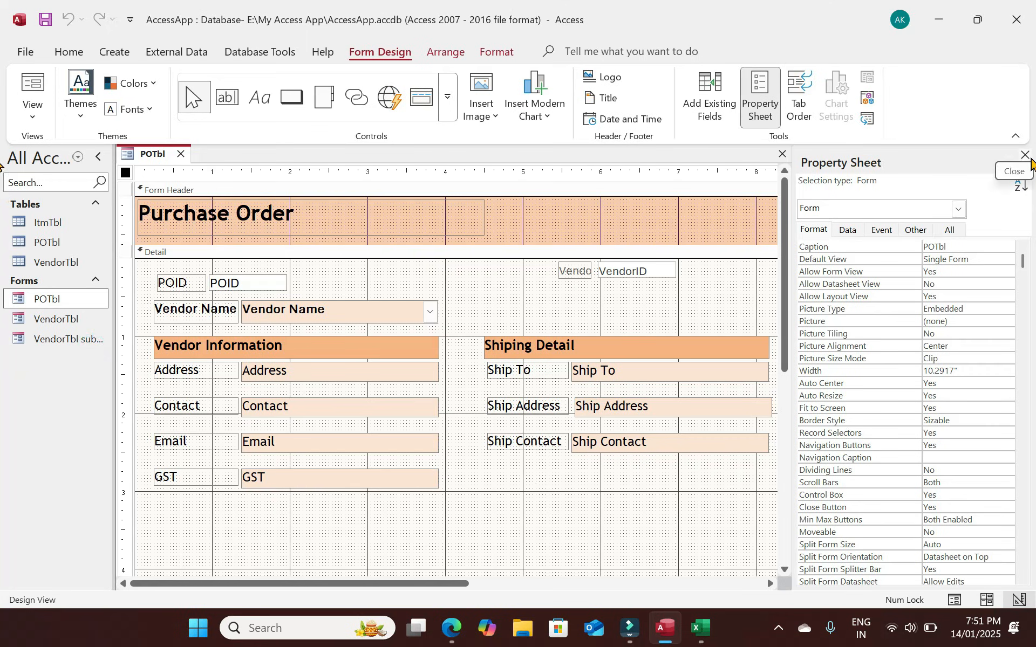
{"action": "left_click", "coordinate": [1021, 155]}
Narrow the form to the 8" mark and align the Ship Address box's right edge.
{"action": "left_click_drag", "start_coordinate": [934, 325], "coordinate": [785, 324]}
{"action": "left_click", "coordinate": [759, 401]}
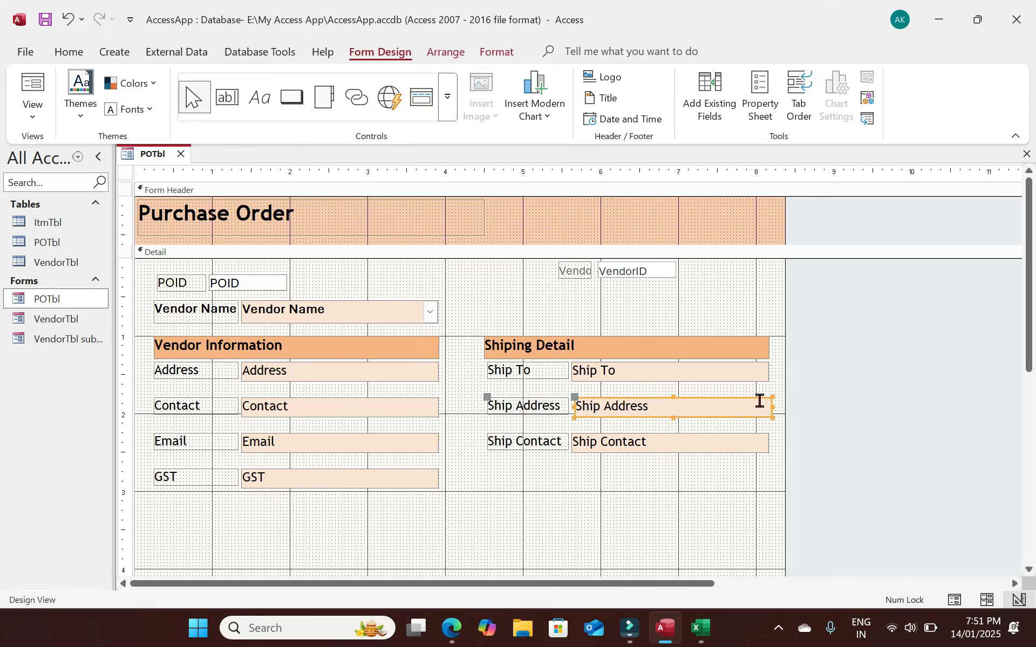
{"action": "left_click_drag", "start_coordinate": [772, 406], "coordinate": [768, 406]}
Move the Total, Discount, GST Amount and Total Amount row up just below GST.
{"action": "left_click", "coordinate": [757, 448]}
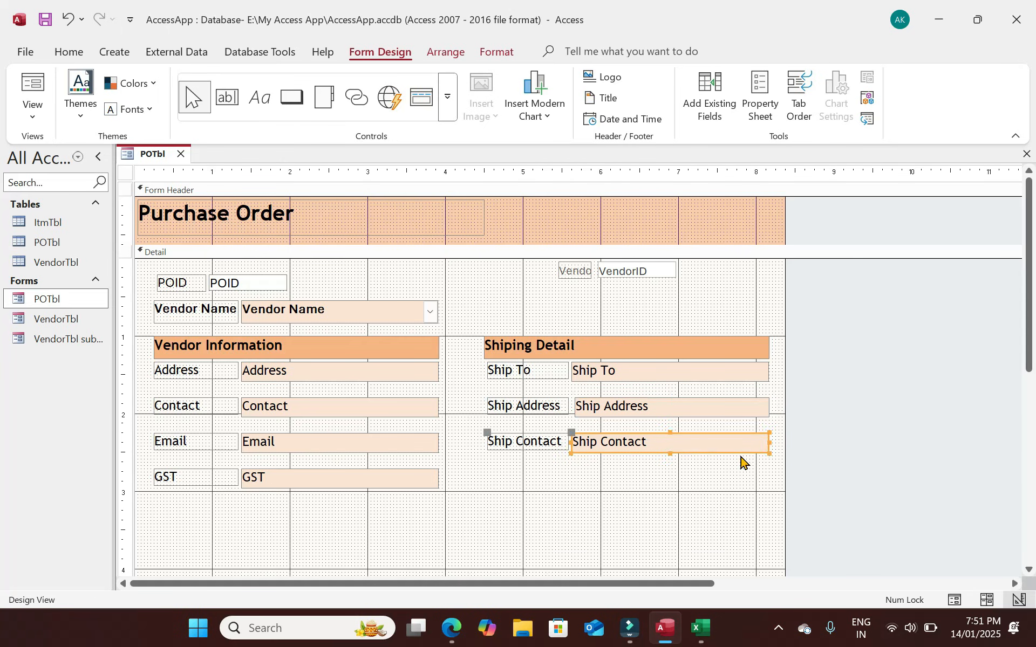
{"action": "scroll", "coordinate": [742, 462], "scroll_direction": "down", "scroll_amount": 3}
{"action": "left_click_drag", "start_coordinate": [657, 500], "coordinate": [307, 451]}
{"action": "left_click_drag", "start_coordinate": [430, 456], "coordinate": [475, 386]}
{"action": "left_click", "coordinate": [612, 438]}
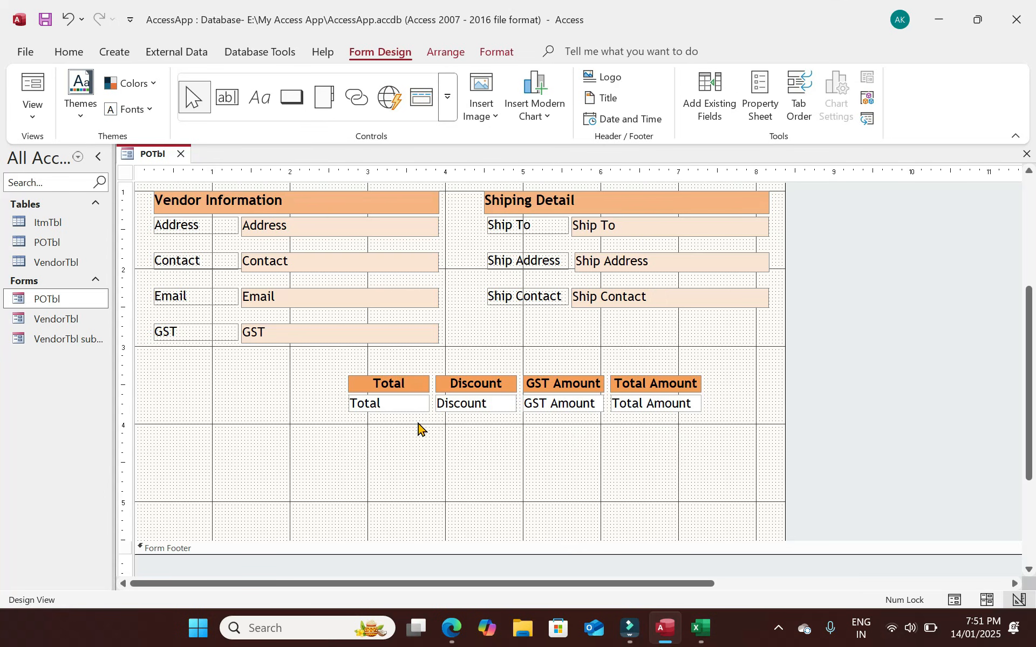
{"action": "left_click_drag", "start_coordinate": [728, 431], "coordinate": [361, 371]}
{"action": "left_click_drag", "start_coordinate": [467, 384], "coordinate": [354, 363]}
{"action": "left_click_drag", "start_coordinate": [627, 409], "coordinate": [418, 369]}
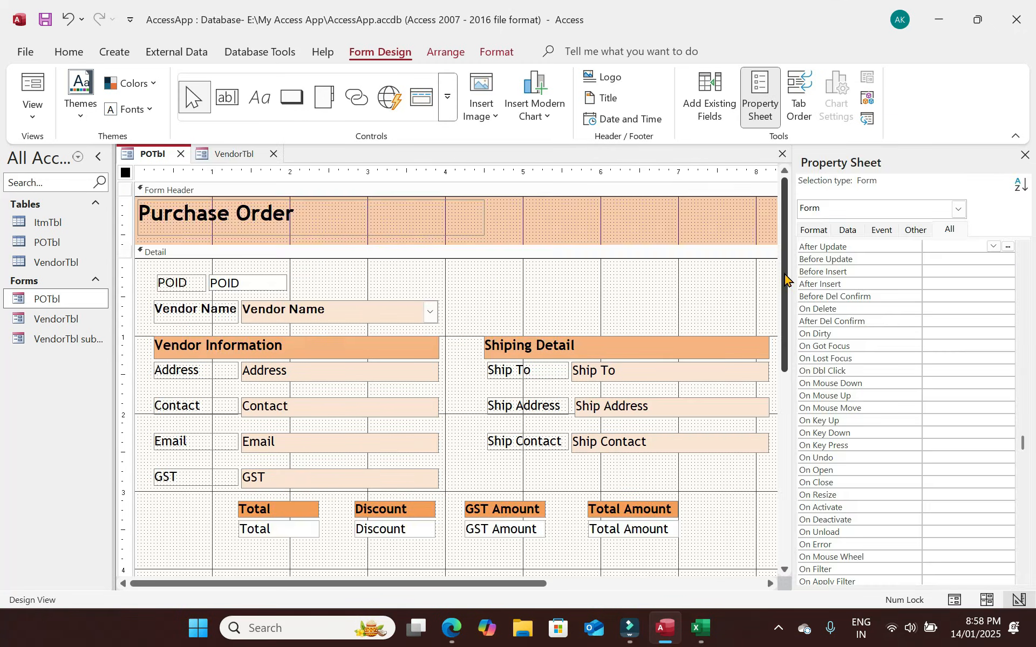
Preview POTbl in Form View, test-open the VendorTbl form, and browse Navigation Pane objects.
{"action": "left_click", "coordinate": [33, 87]}
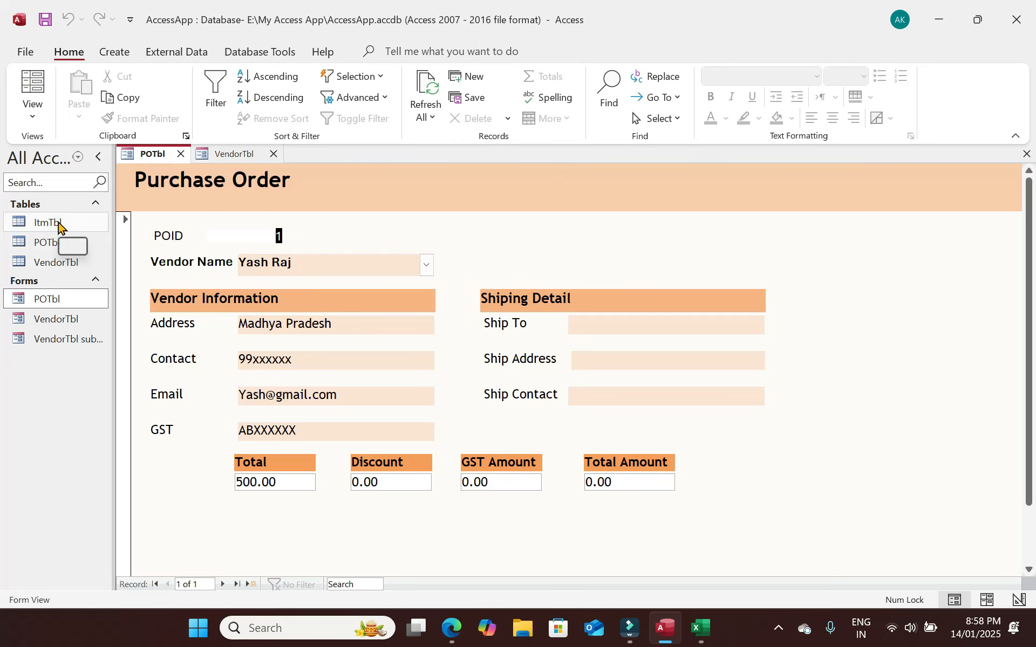
{"action": "double_click", "coordinate": [74, 322]}
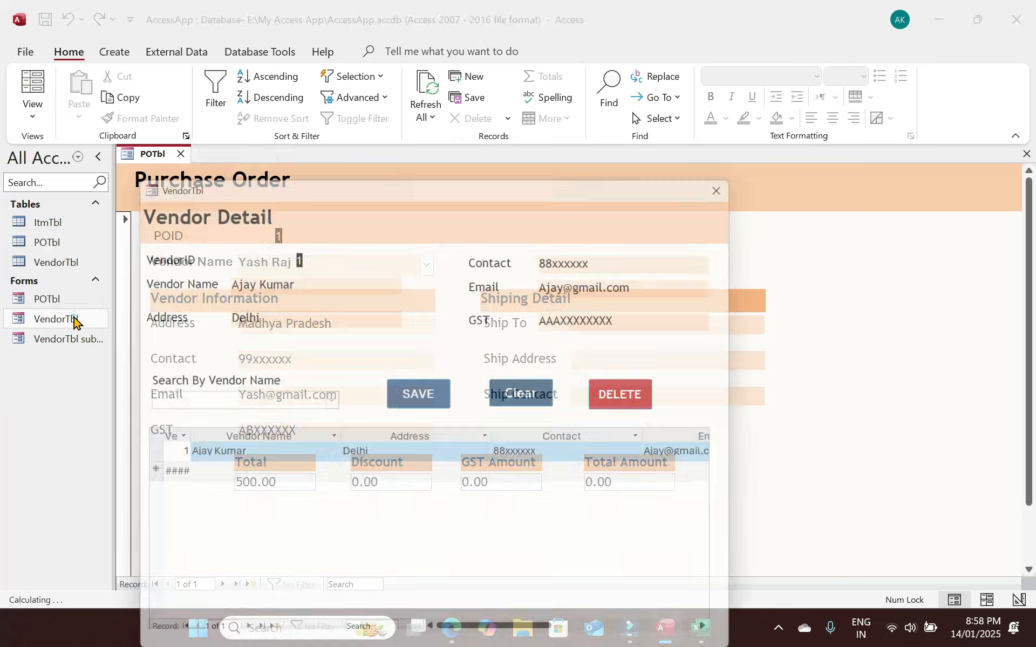
{"action": "left_click", "coordinate": [738, 178]}
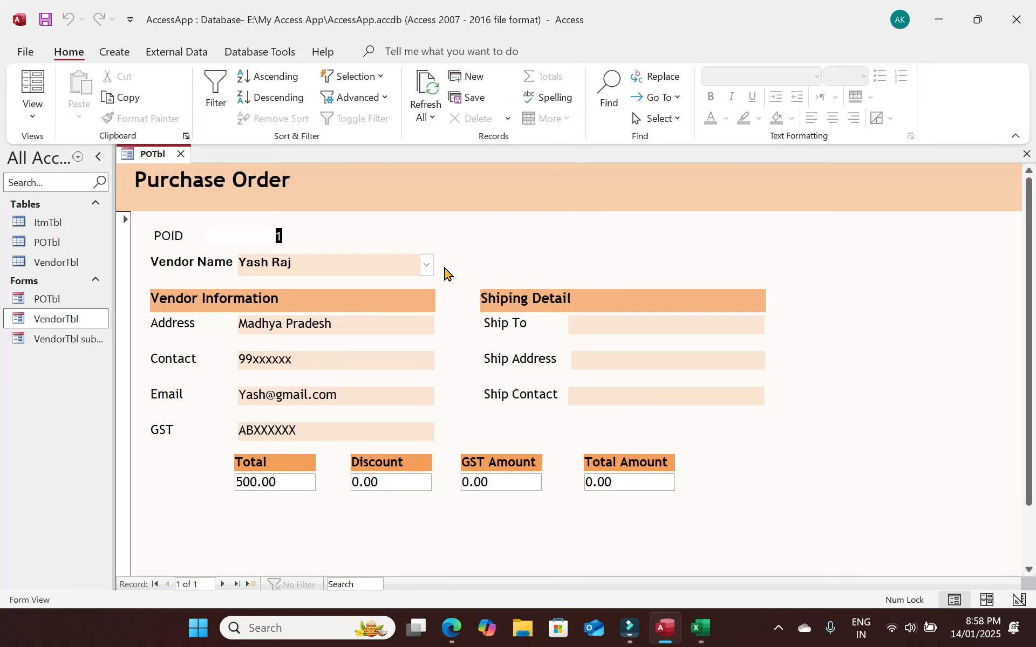
{"action": "left_click", "coordinate": [64, 225]}
{"action": "left_click", "coordinate": [66, 243]}
{"action": "left_click", "coordinate": [66, 263]}
{"action": "left_click", "coordinate": [66, 299]}
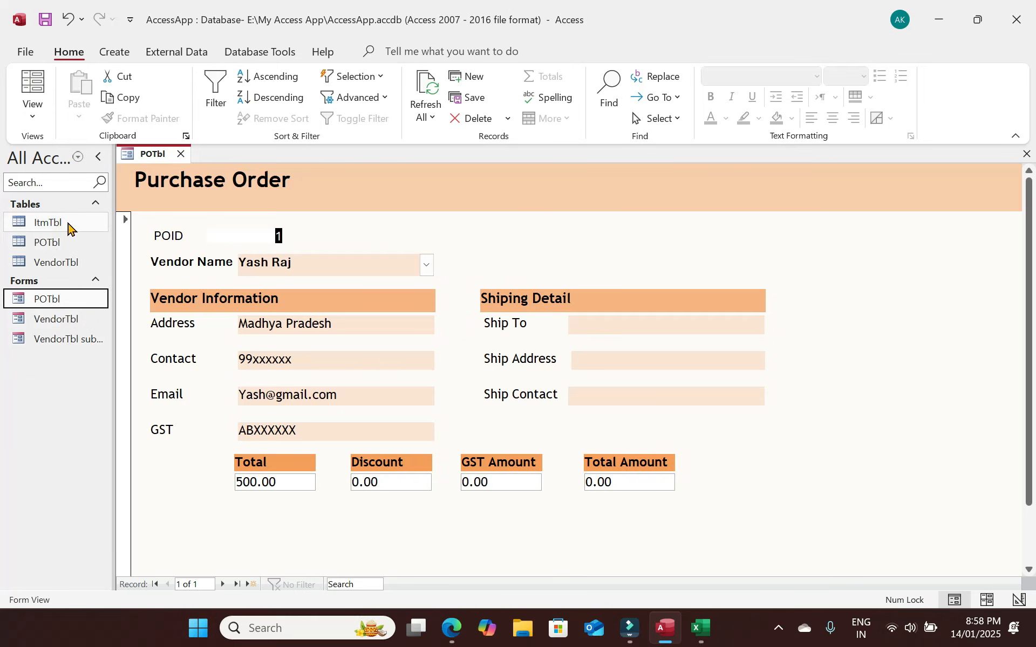
{"action": "left_click", "coordinate": [66, 220]}
{"action": "key", "text": "Down"}
{"action": "key", "text": "Down"}
{"action": "key", "text": "Down"}
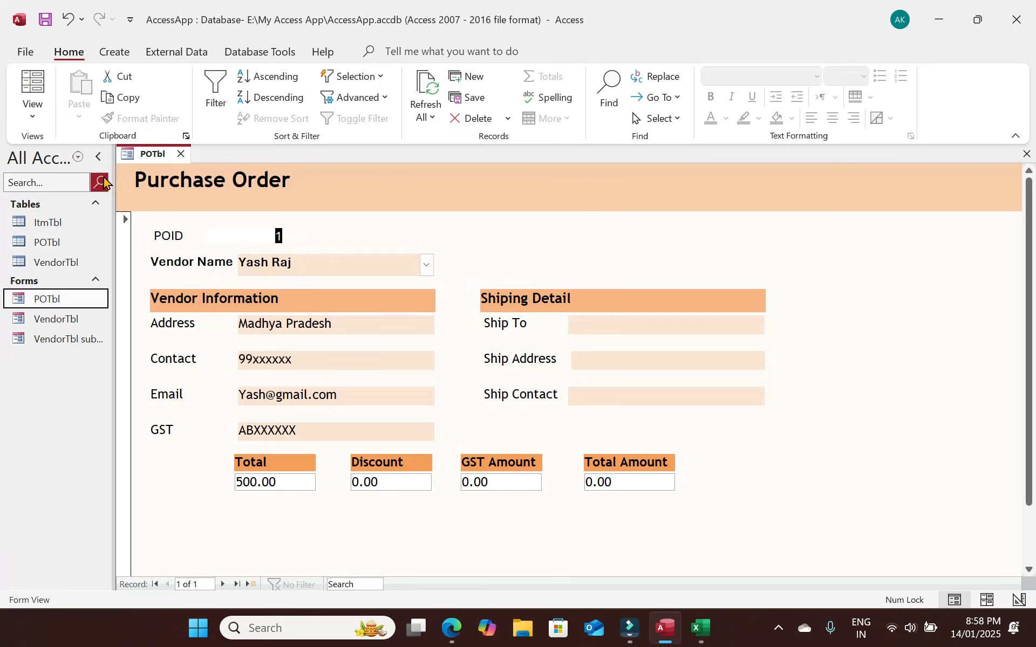
Collapse and re-expand the Navigation Pane.
{"action": "left_click", "coordinate": [100, 160]}
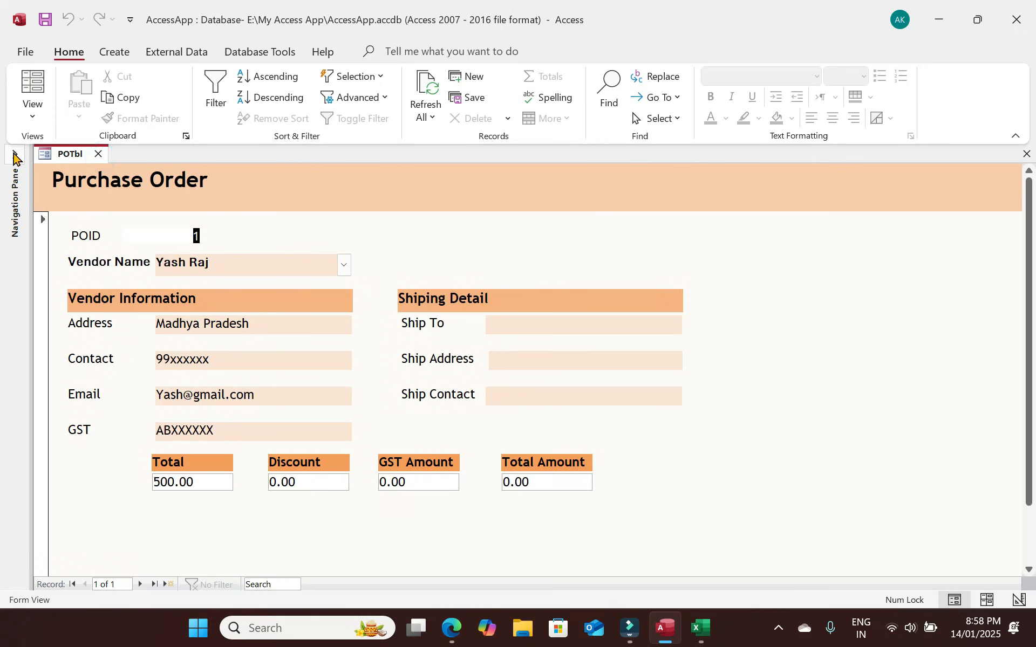
{"action": "left_click", "coordinate": [16, 159]}
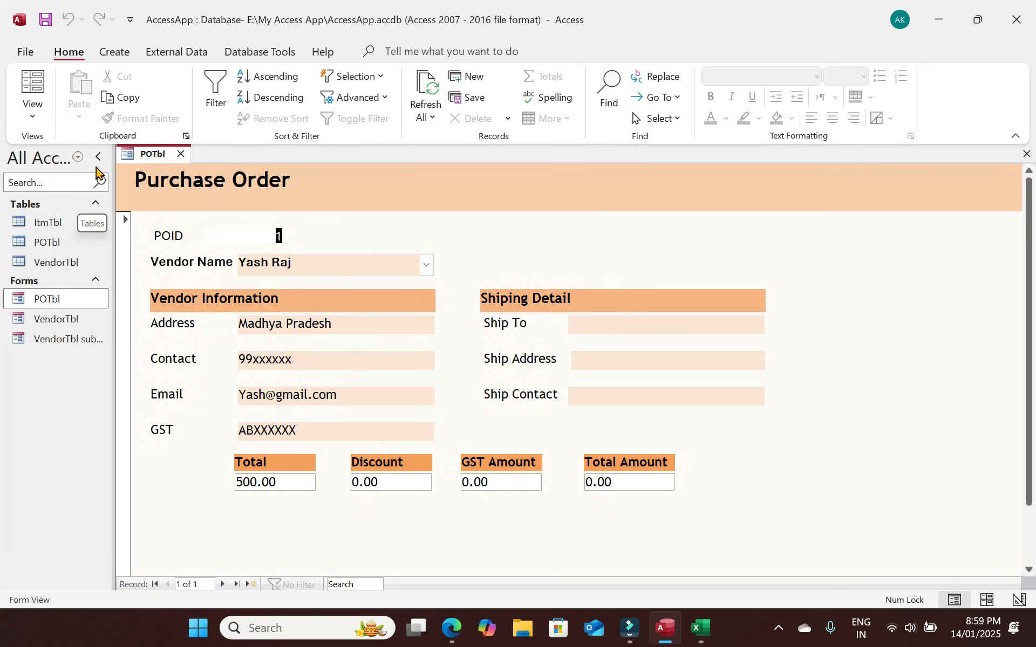
{"action": "left_click", "coordinate": [100, 160]}
{"action": "left_click", "coordinate": [99, 159]}
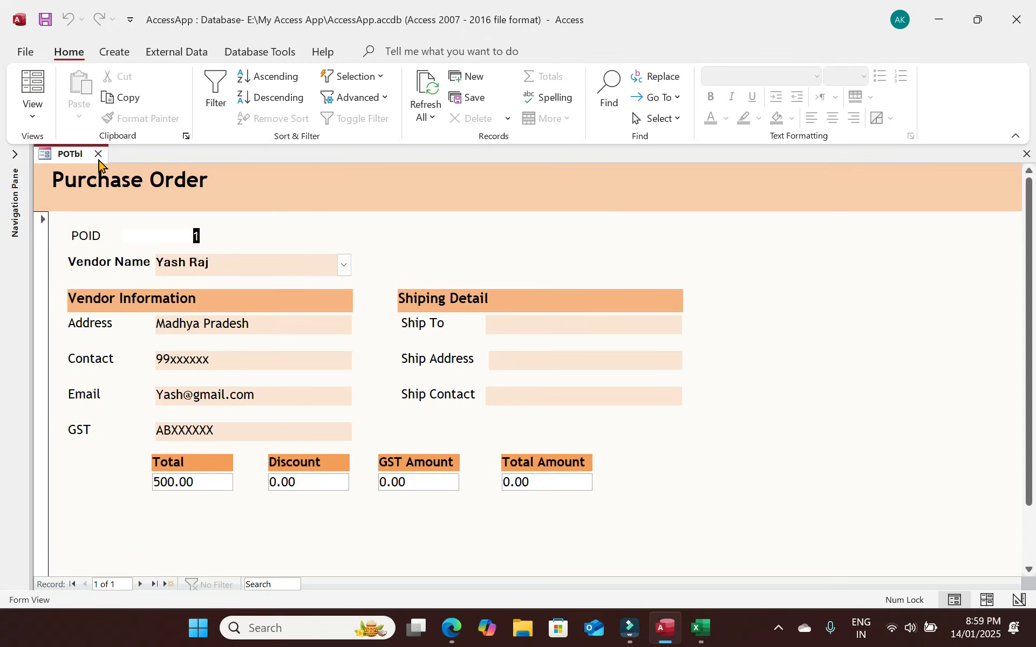
{"action": "left_click", "coordinate": [15, 155]}
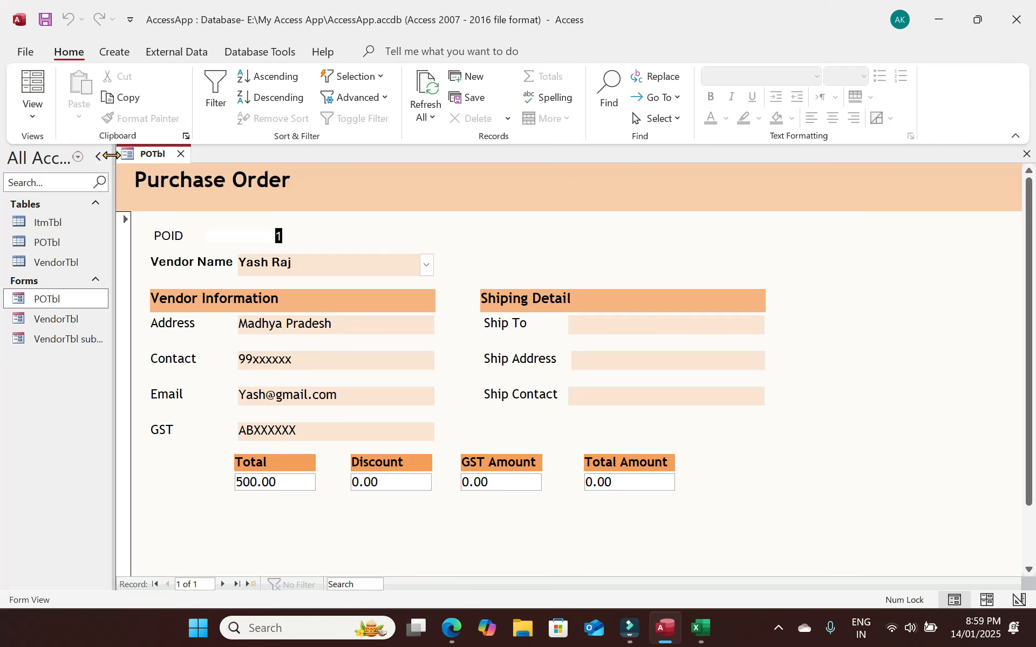
In Design View, place a new command button beside Vendor Name.
{"action": "left_click", "coordinate": [30, 115]}
{"action": "left_click", "coordinate": [84, 215]}
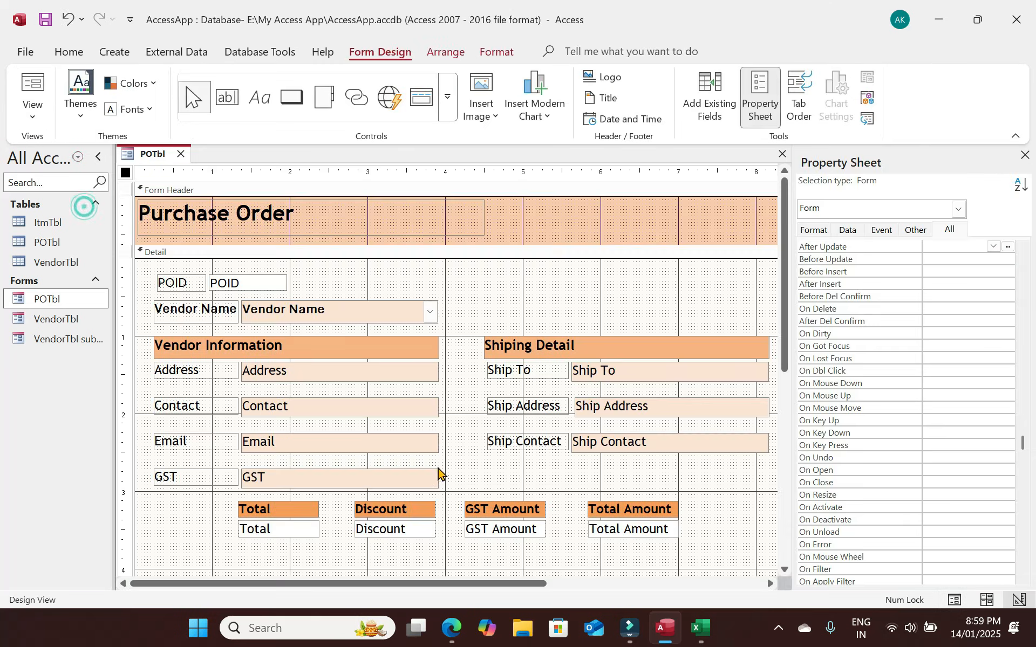
{"action": "left_click", "coordinate": [460, 312]}
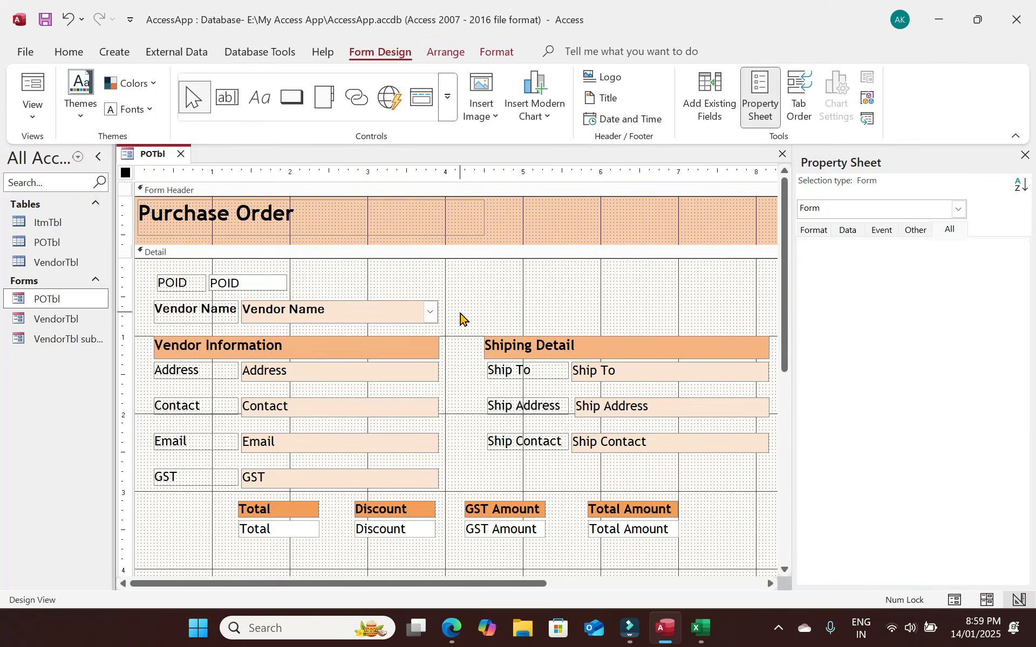
{"action": "left_click", "coordinate": [298, 97]}
{"action": "left_click", "coordinate": [445, 304]}
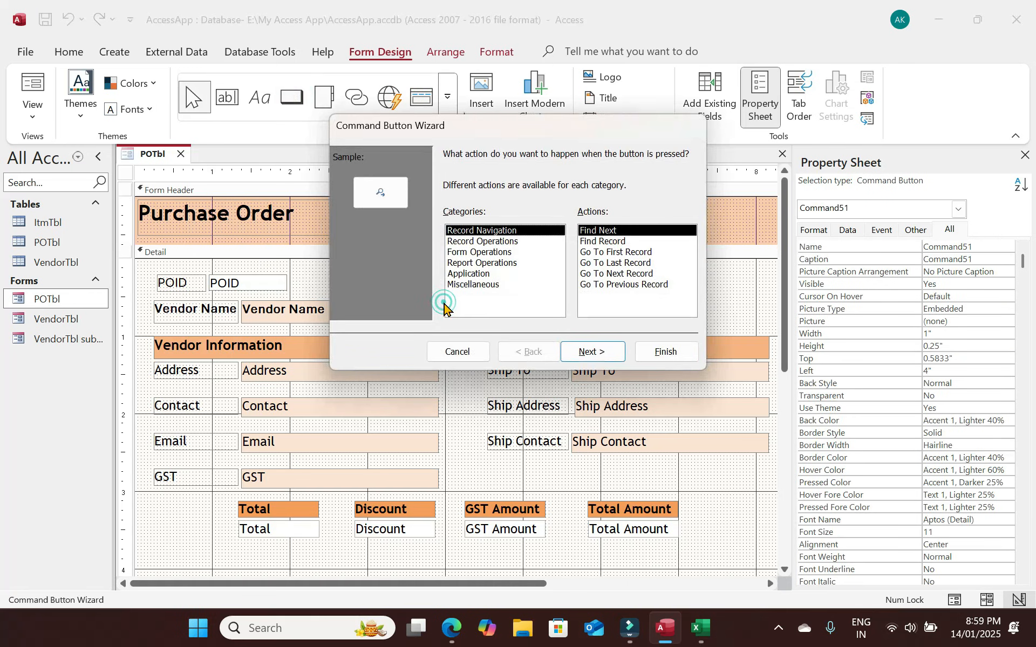
Set the button to Form Operations > Open Form > VendorTbl, all records, captioned '+'.
{"action": "left_click", "coordinate": [491, 254]}
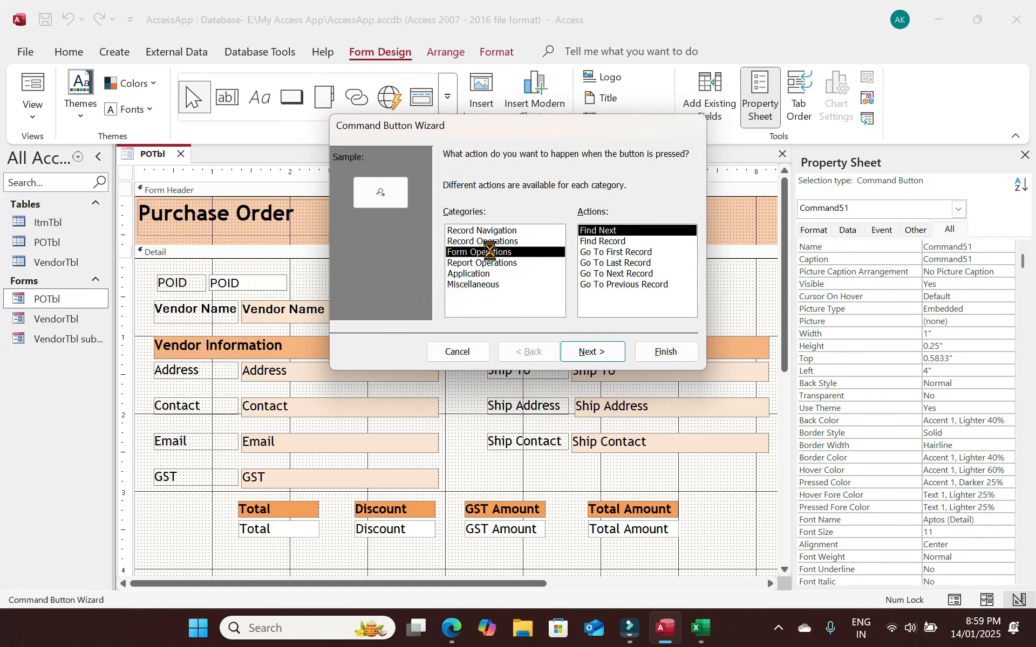
{"action": "left_click", "coordinate": [595, 252]}
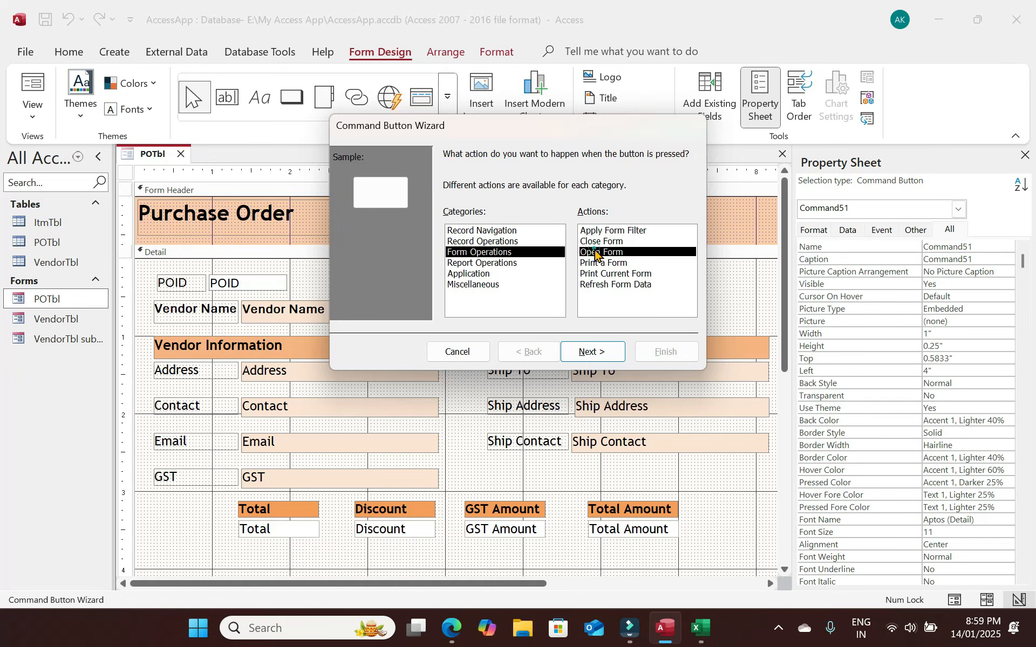
{"action": "left_click", "coordinate": [591, 352]}
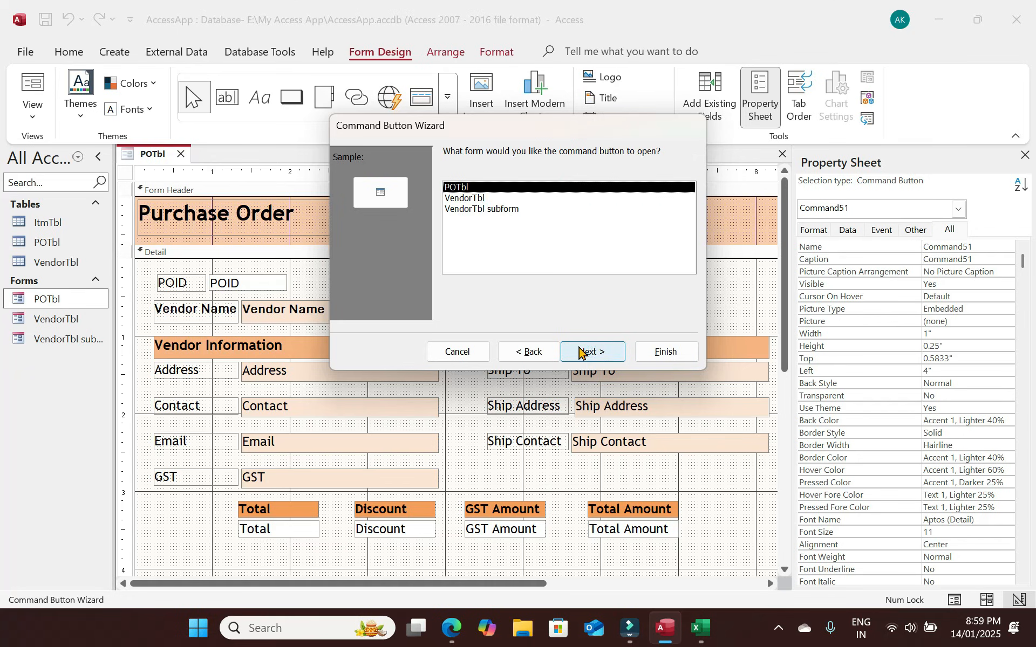
{"action": "left_click", "coordinate": [480, 198]}
{"action": "left_click", "coordinate": [591, 352]}
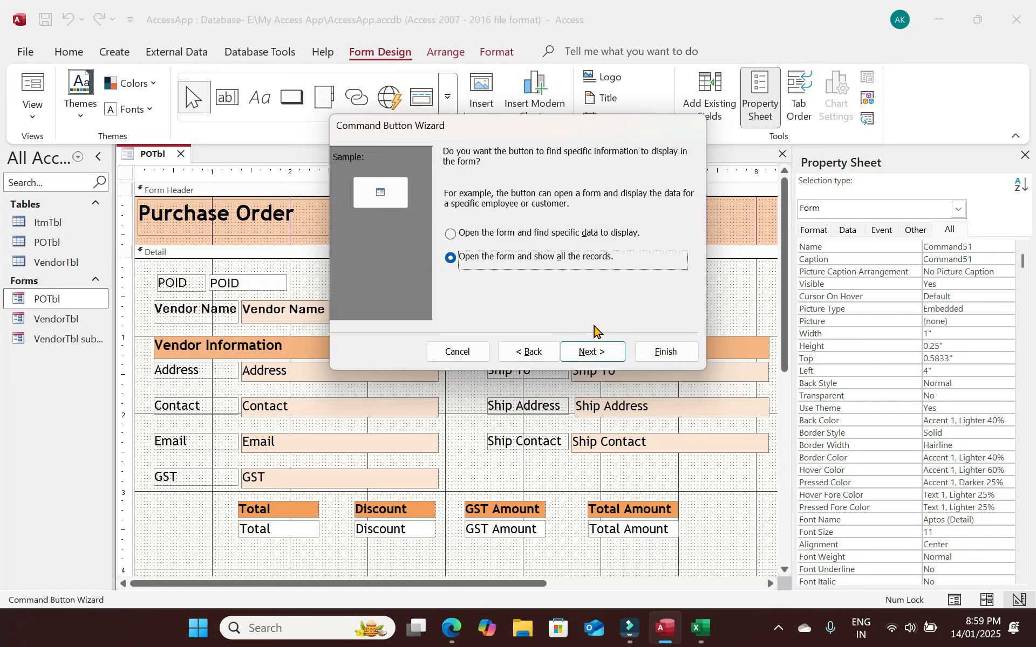
{"action": "left_click", "coordinate": [596, 351]}
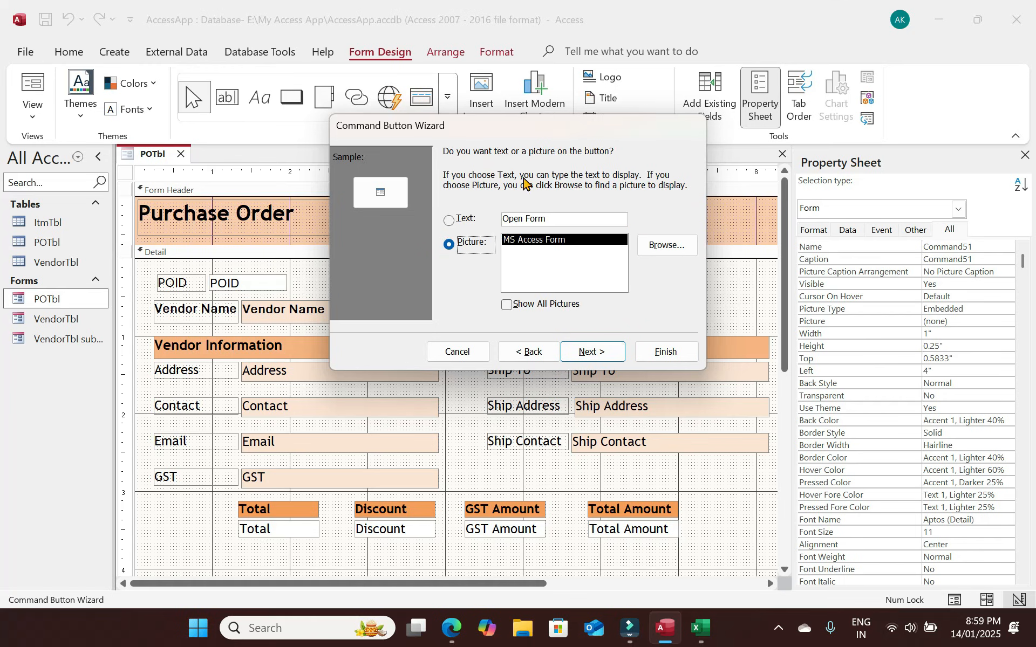
{"action": "left_click", "coordinate": [450, 221]}
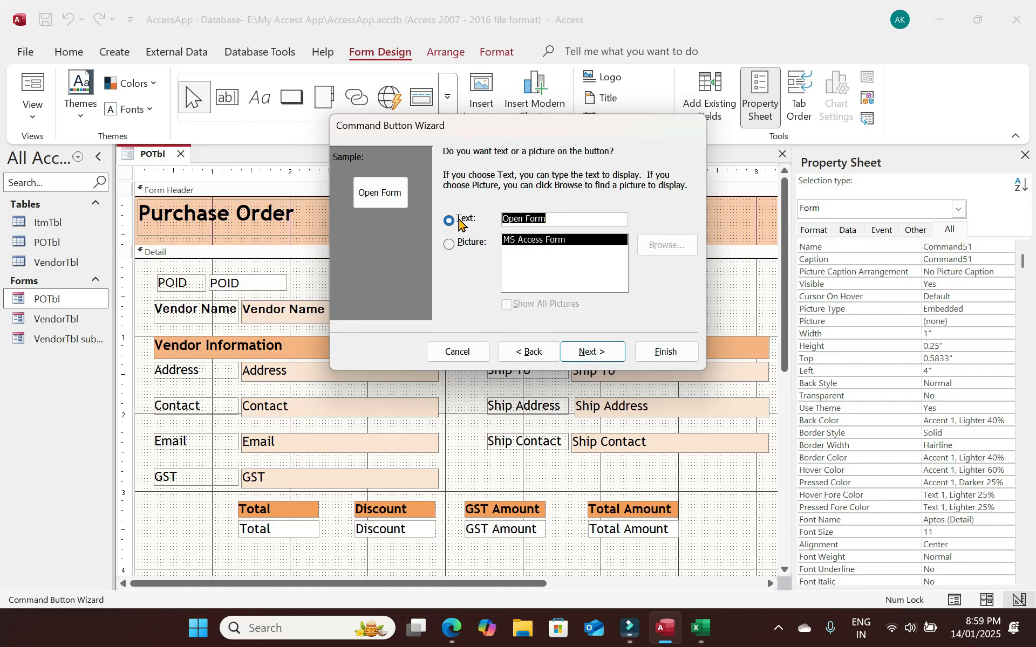
{"action": "type", "text": "+"}
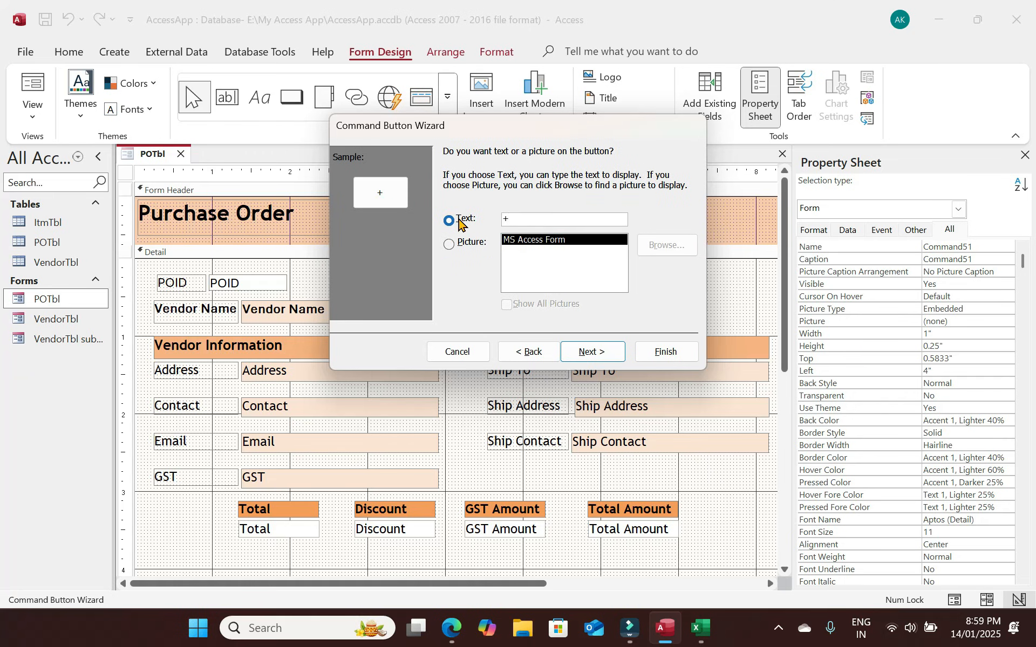
{"action": "left_click", "coordinate": [596, 352]}
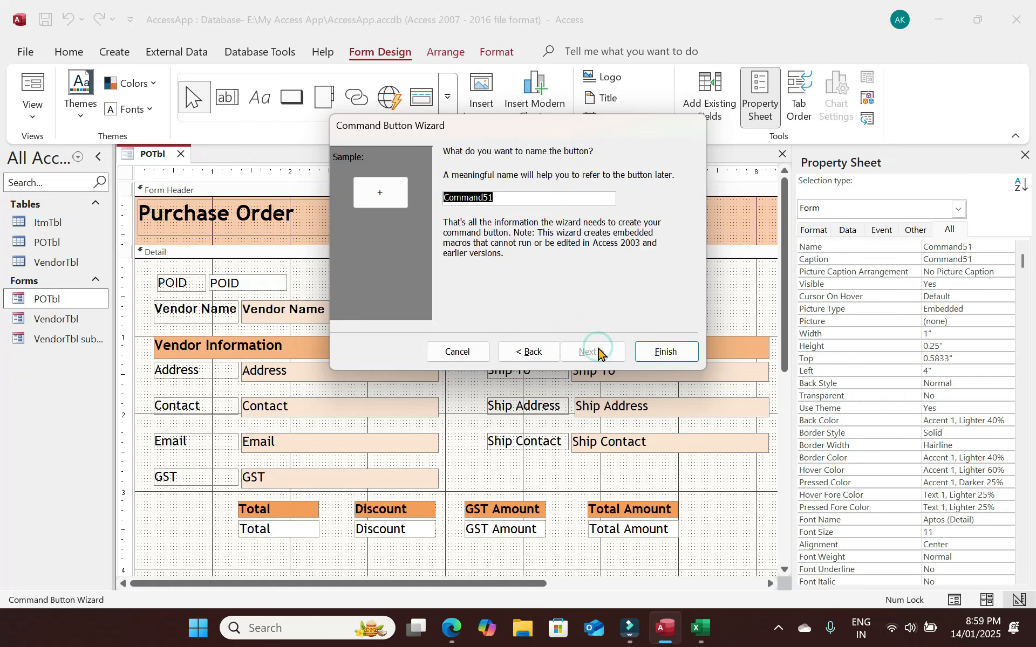
{"action": "type", "text": "AddVendor"}
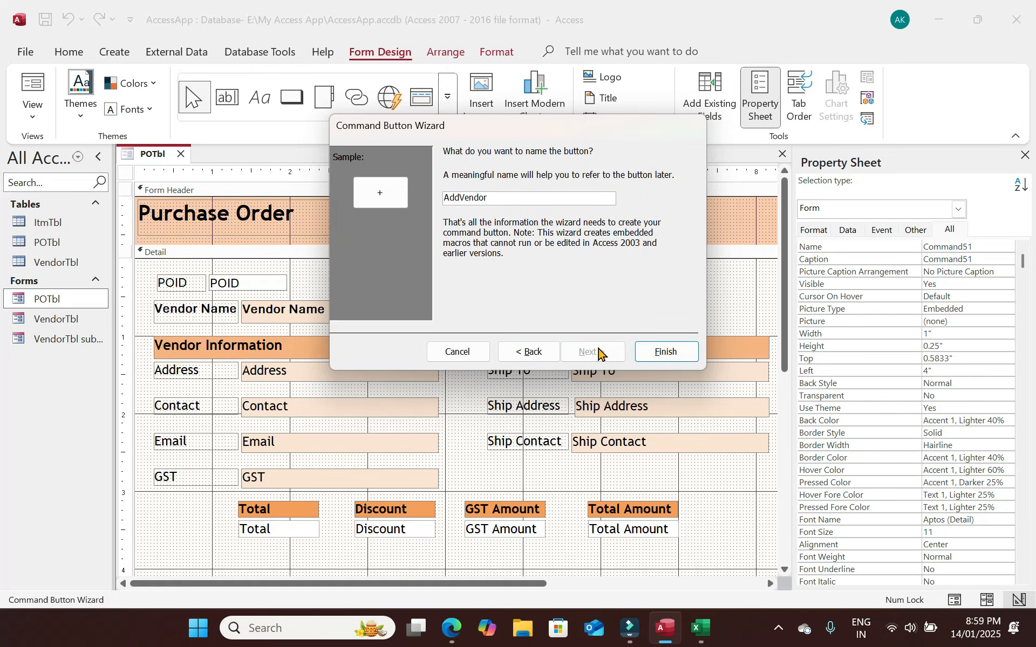
Finish the AddVendor button, resize it, and fill it dark green.
{"action": "left_click", "coordinate": [660, 352]}
{"action": "left_click_drag", "start_coordinate": [459, 312], "coordinate": [448, 312]}
{"action": "left_click", "coordinate": [515, 304]}
{"action": "left_click", "coordinate": [445, 51]}
{"action": "left_click", "coordinate": [69, 52]}
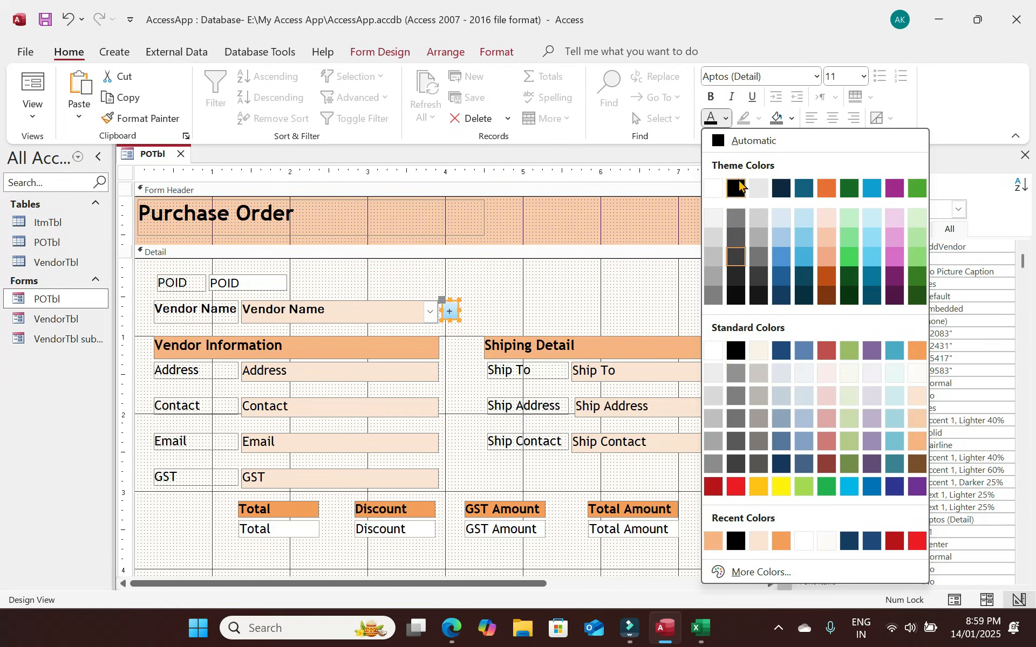
{"action": "left_click", "coordinate": [713, 188]}
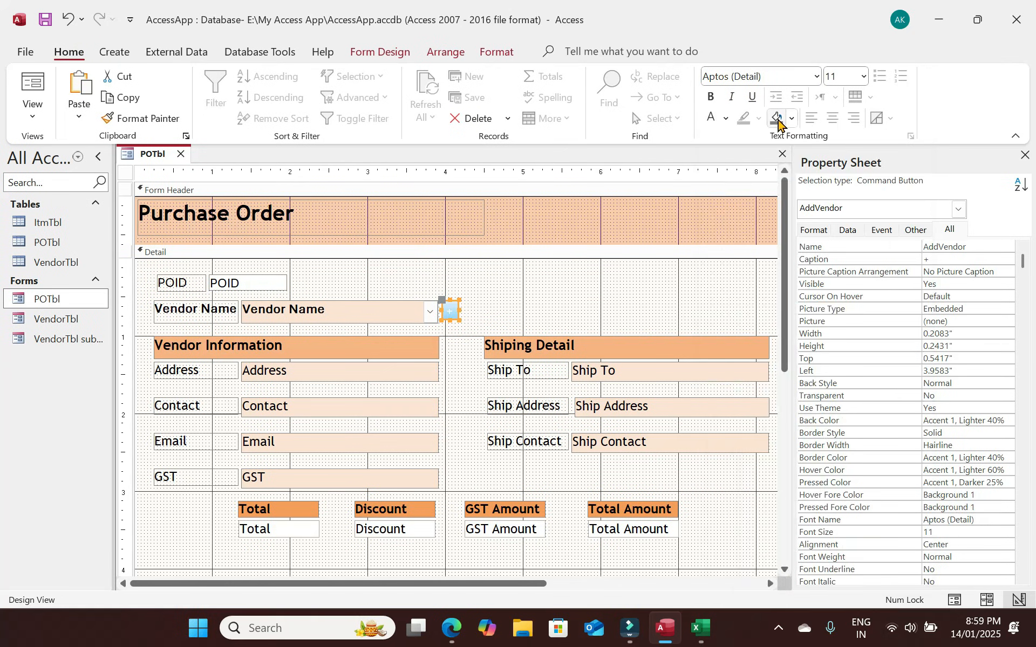
{"action": "left_click", "coordinate": [779, 121]}
{"action": "left_click", "coordinate": [789, 122]}
{"action": "left_click", "coordinate": [462, 313]}
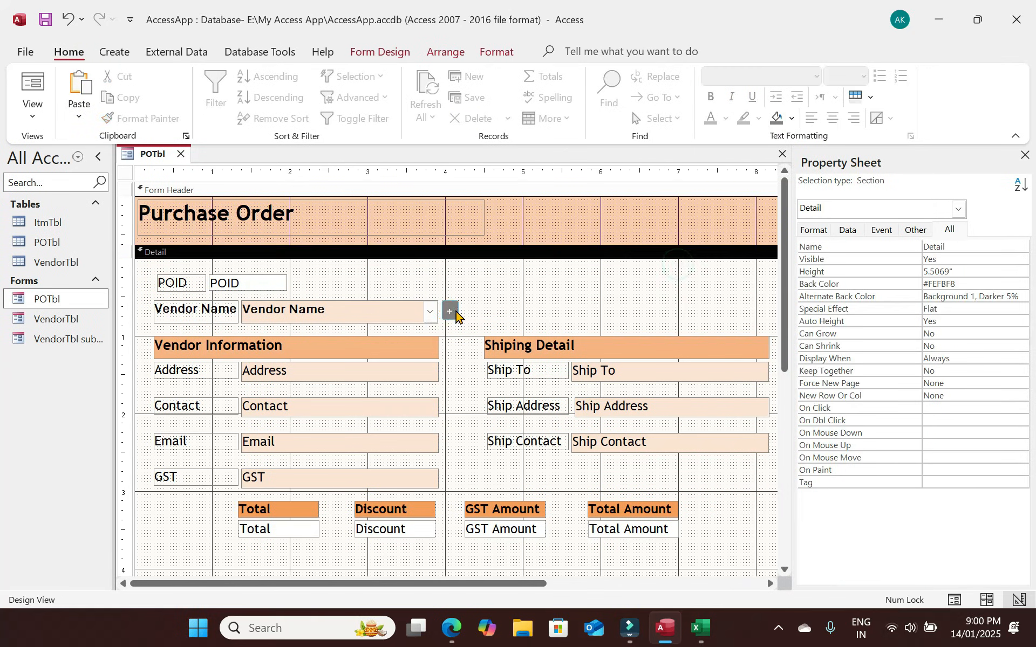
{"action": "left_click", "coordinate": [455, 310]}
{"action": "left_click", "coordinate": [791, 119]}
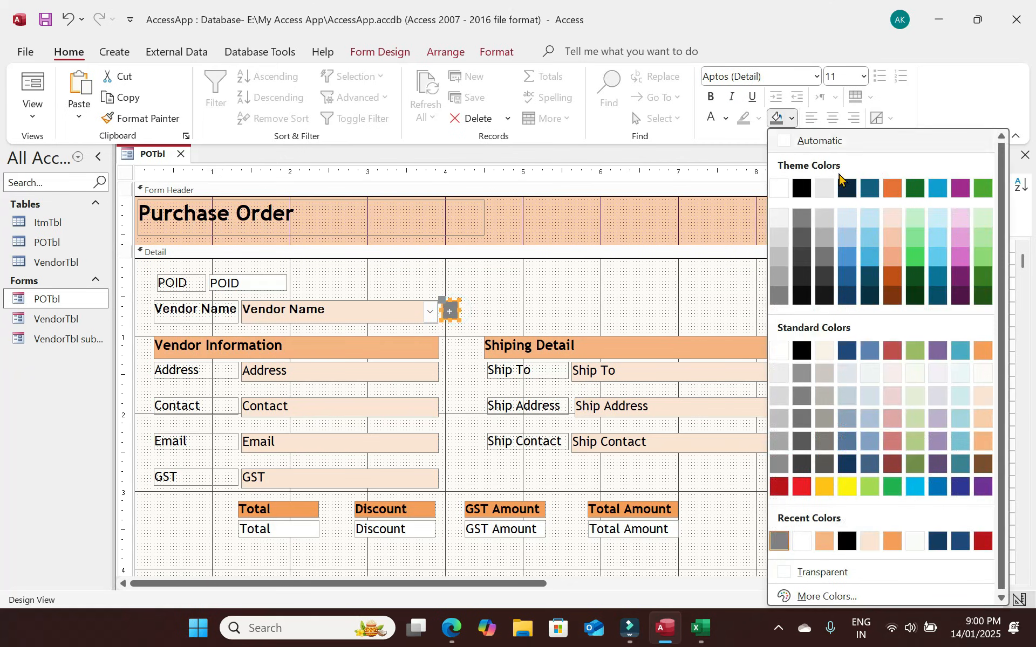
{"action": "left_click", "coordinate": [987, 294]}
{"action": "left_click", "coordinate": [558, 292]}
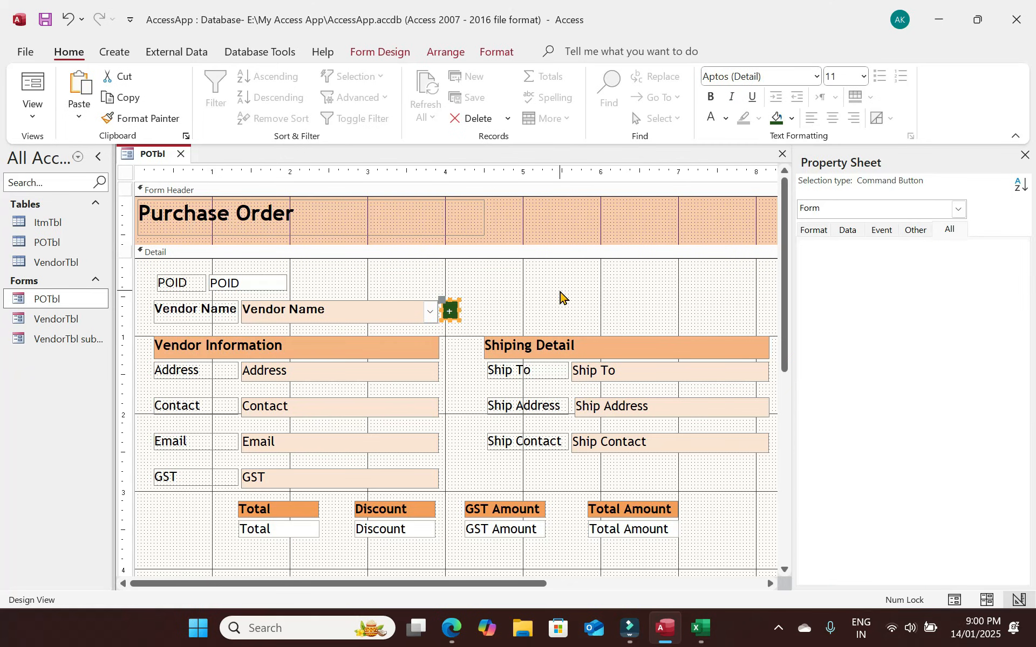
Make the plus sign bold at size 14, keeping the Aptos font.
{"action": "left_click", "coordinate": [448, 317]}
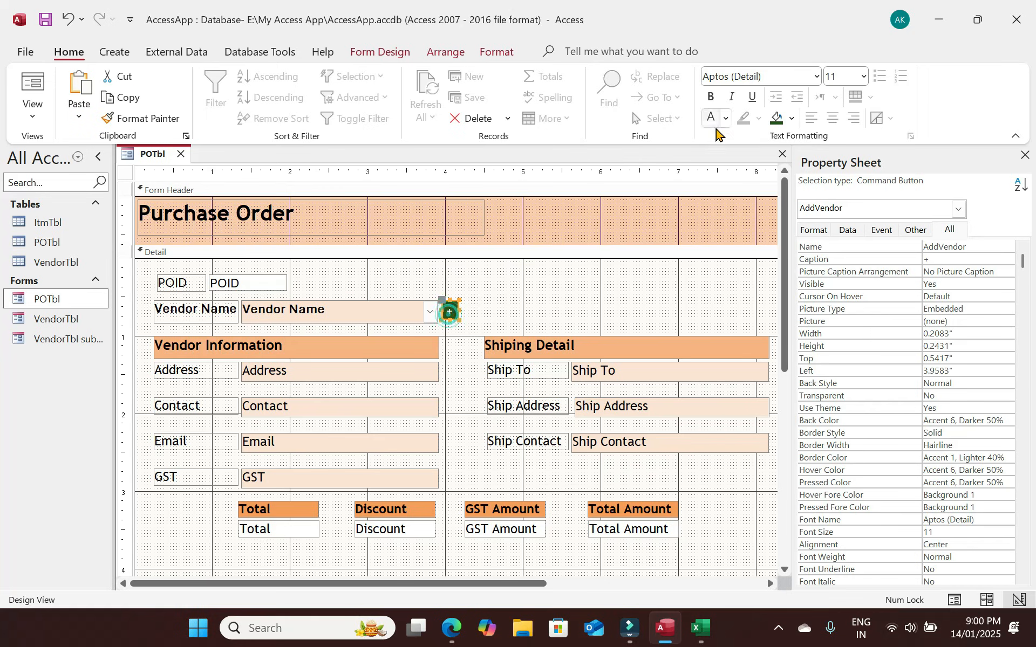
{"action": "left_click", "coordinate": [712, 98]}
{"action": "left_click", "coordinate": [847, 75]}
{"action": "type", "text": "14"}
{"action": "key", "text": "Return"}
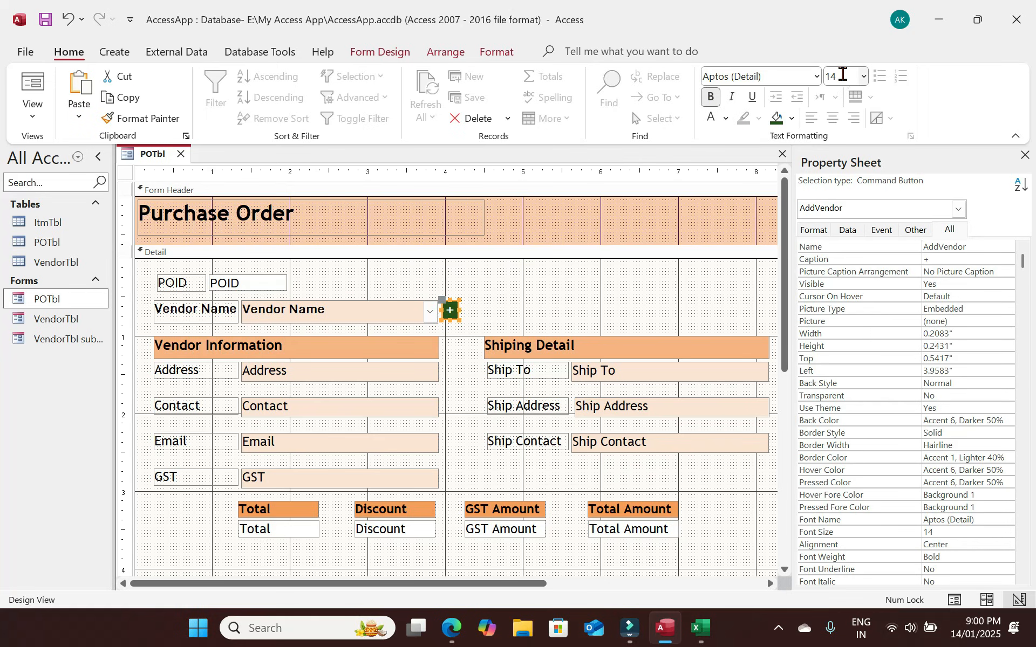
{"action": "left_click", "coordinate": [774, 77]}
{"action": "type", "text": "Trebuchet MS"}
{"action": "key", "text": "Return"}
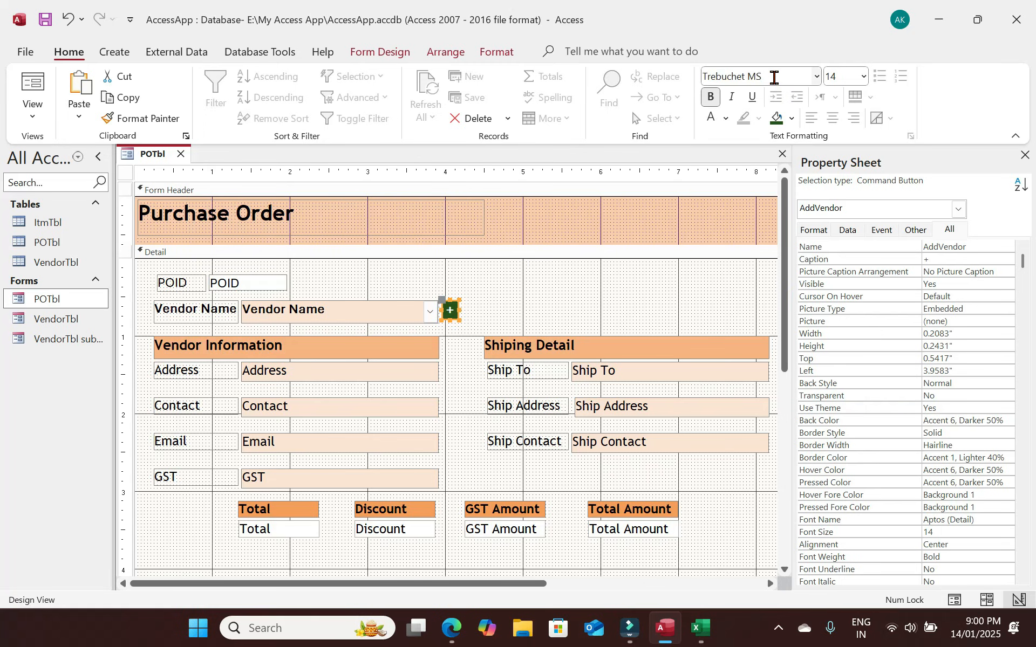
{"action": "key", "text": "ctrl+z"}
Nudge the + button to sit just below the Vendor Name combo's top edge.
{"action": "left_click", "coordinate": [506, 288]}
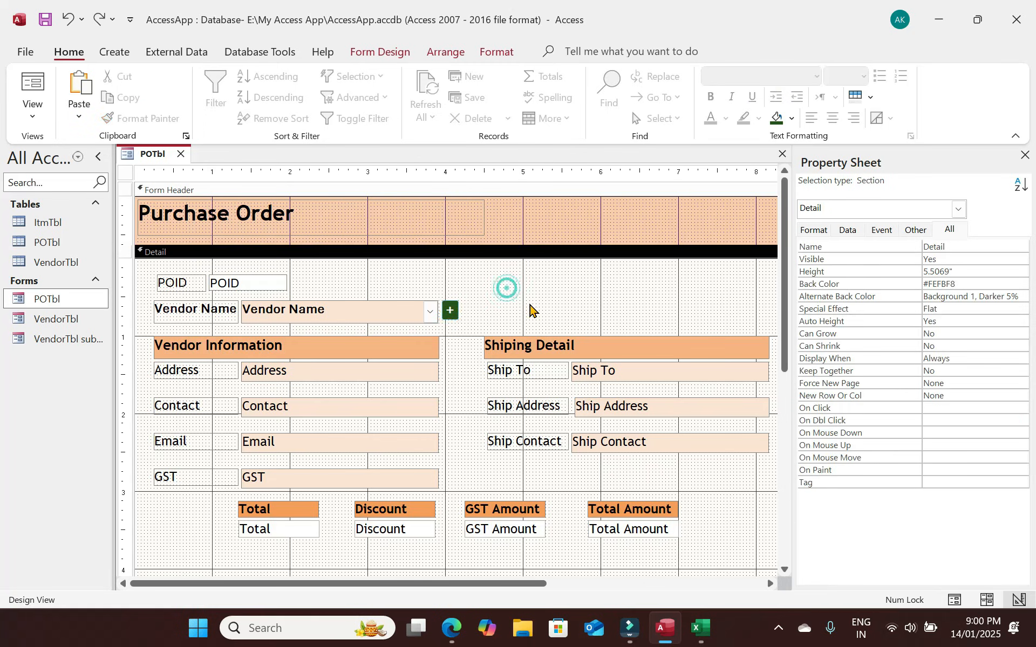
{"action": "left_click", "coordinate": [448, 311]}
{"action": "left_click_drag", "start_coordinate": [449, 311], "coordinate": [447, 302]}
{"action": "left_click", "coordinate": [456, 314]}
{"action": "left_click", "coordinate": [452, 313]}
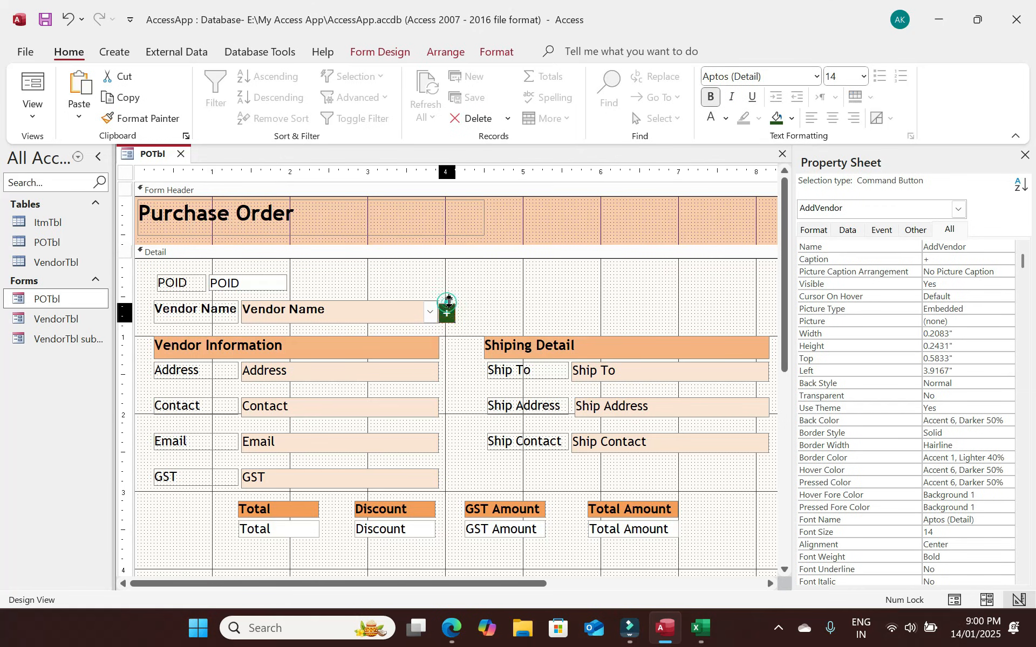
{"action": "left_click", "coordinate": [493, 303]}
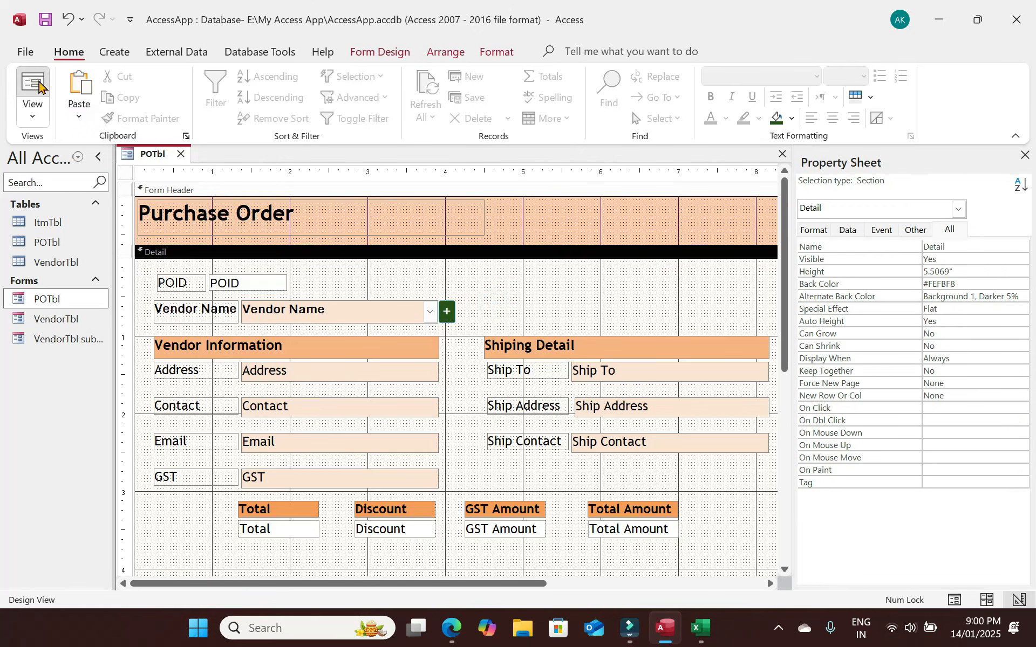
{"action": "left_click", "coordinate": [32, 89]}
Open Vendor Detail from the + button and clear it for a new vendor.
{"action": "left_click", "coordinate": [446, 268]}
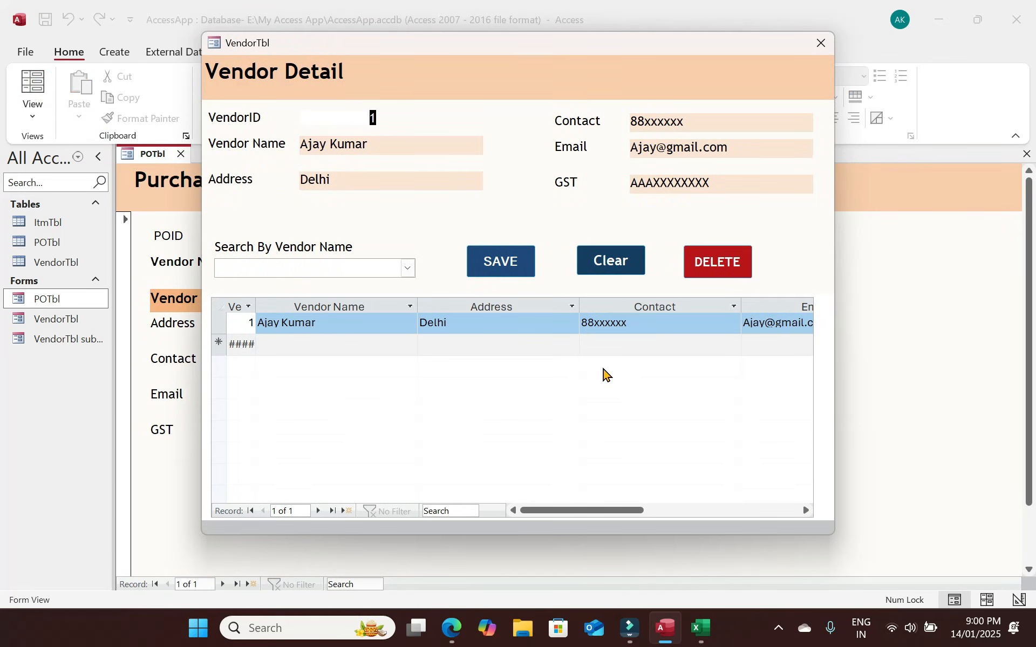
{"action": "left_click", "coordinate": [610, 266]}
{"action": "left_click", "coordinate": [582, 261]}
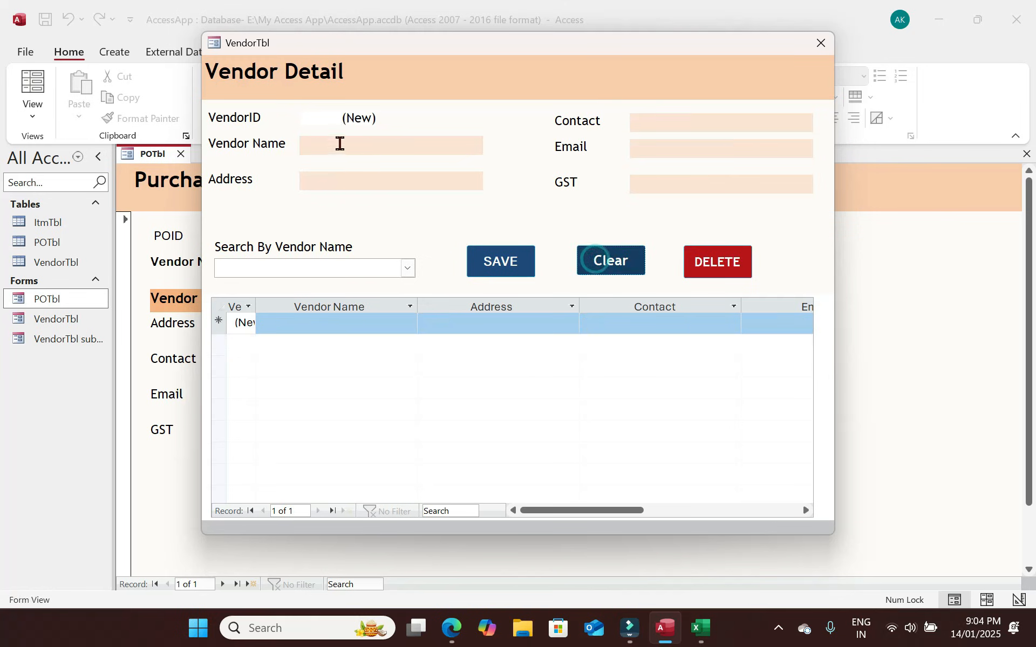
Enter the new Delhi vendor's name, e-mail and GST, save, and close Vendor Detail.
{"action": "left_click", "coordinate": [340, 142]}
{"action": "key", "text": "Tab"}
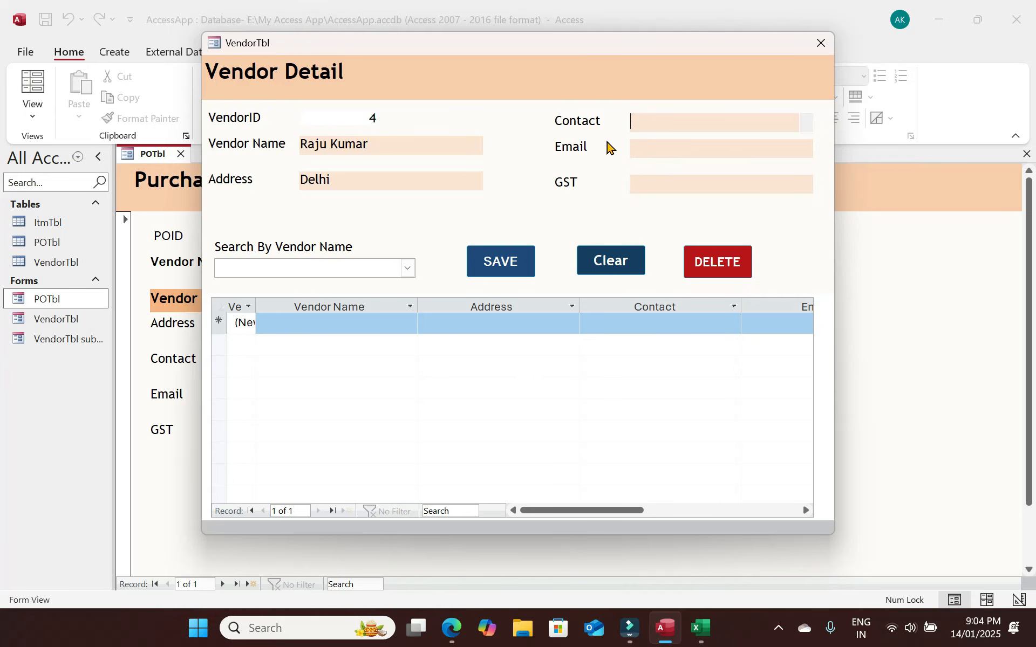
{"action": "key", "text": "Tab"}
{"action": "key", "text": "Tab"}
{"action": "left_click", "coordinate": [500, 264]}
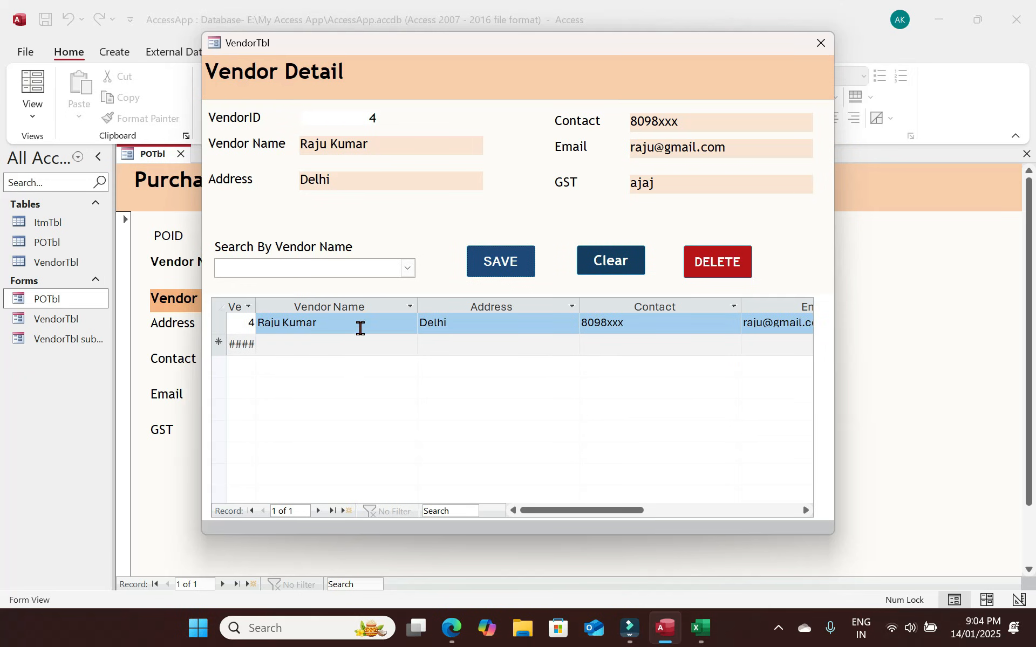
{"action": "left_click", "coordinate": [821, 48]}
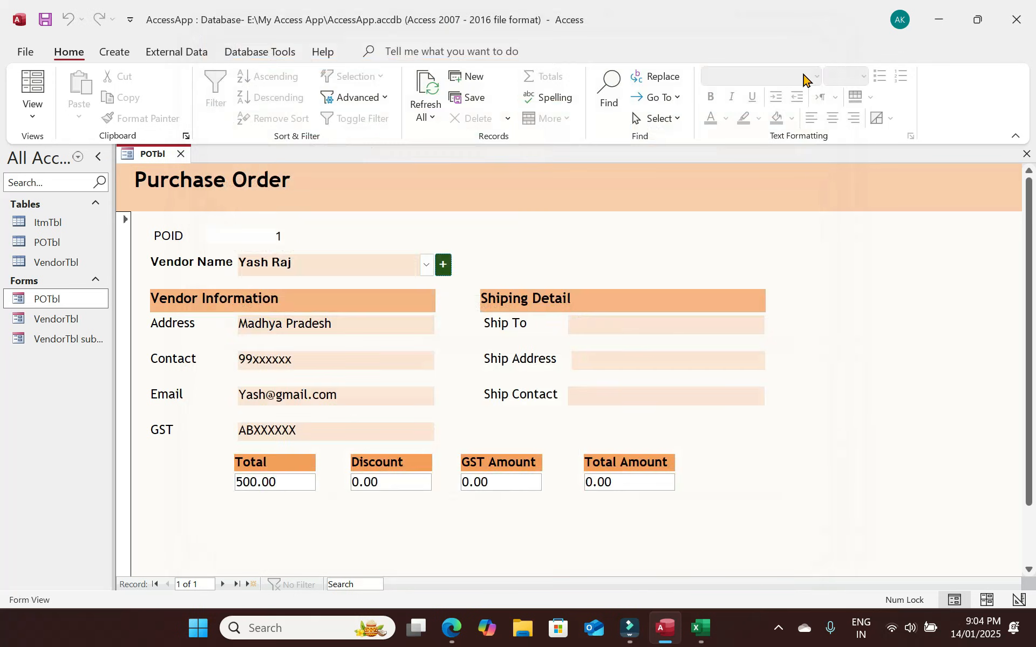
Refresh All so the newly added vendor shows in the Vendor Name dropdown.
{"action": "left_click", "coordinate": [427, 265]}
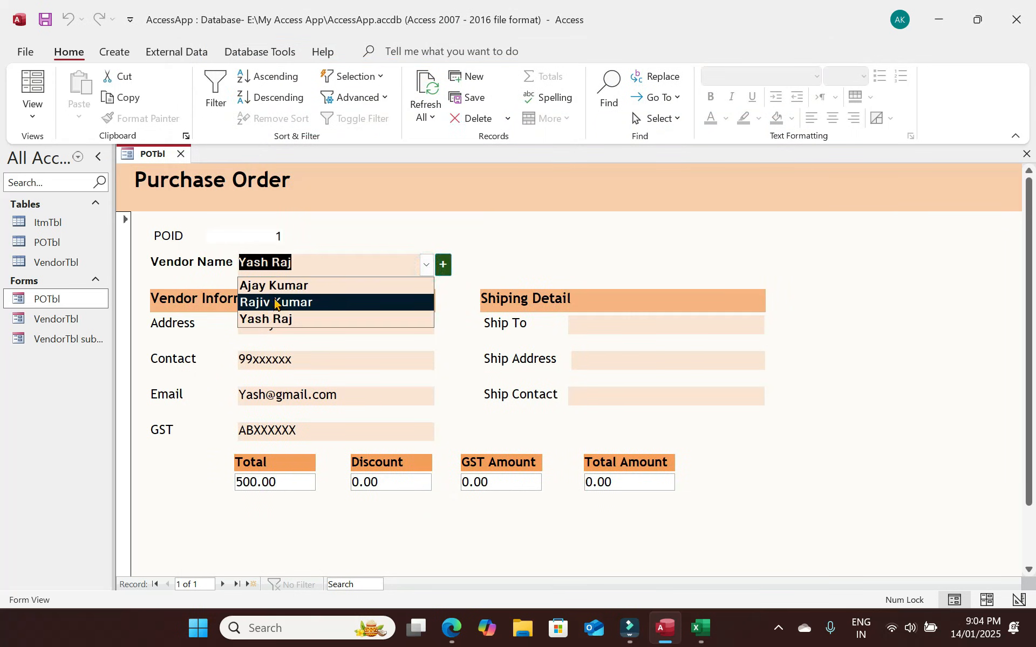
{"action": "left_click", "coordinate": [282, 319]}
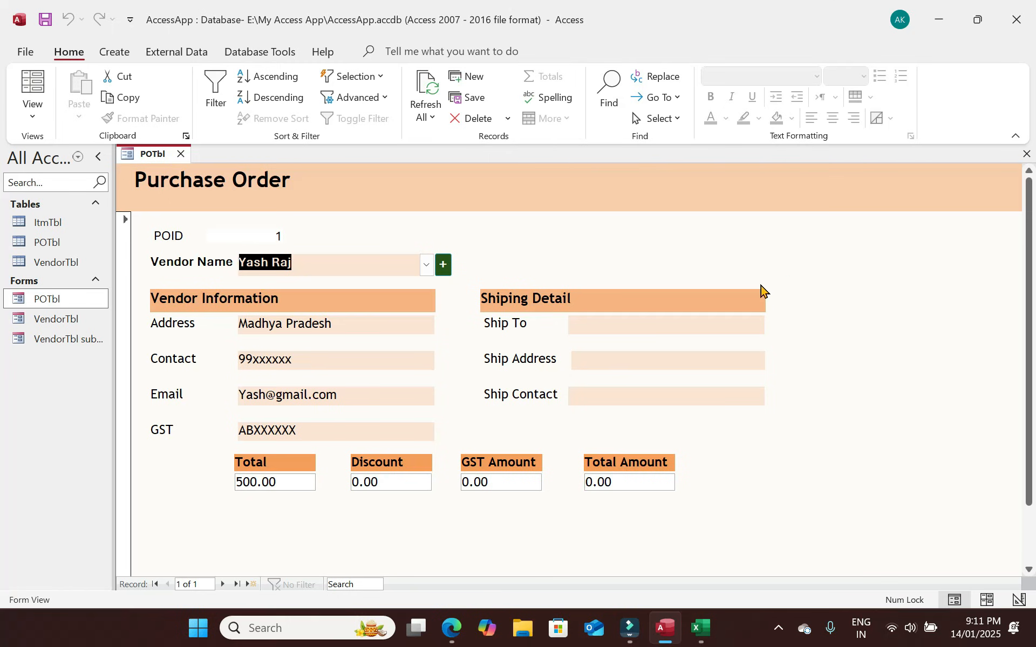
{"action": "left_click", "coordinate": [426, 265]}
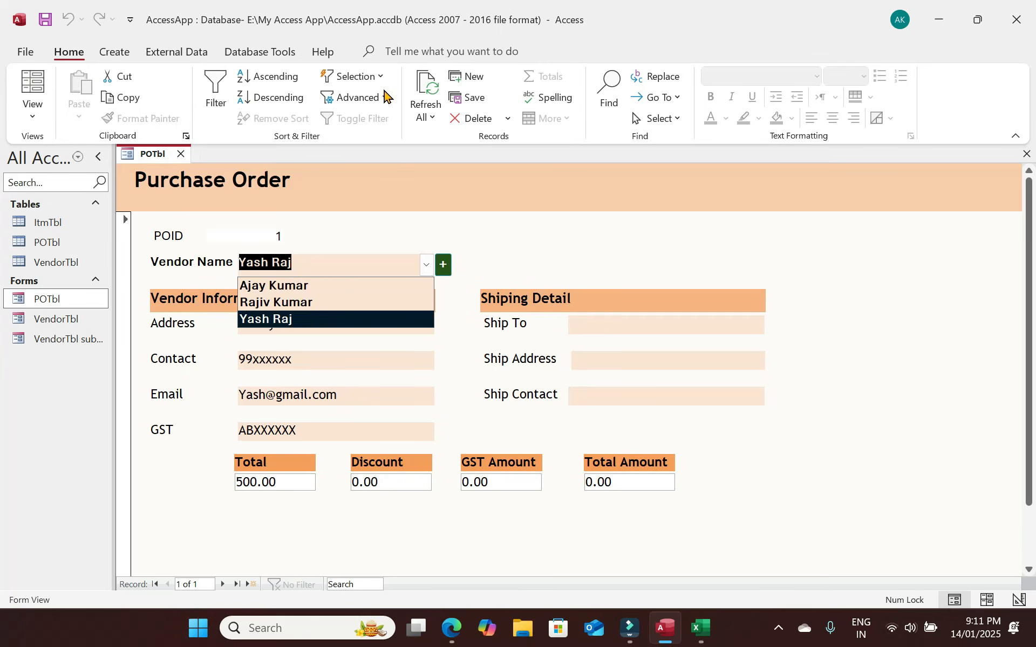
{"action": "left_click", "coordinate": [425, 82]}
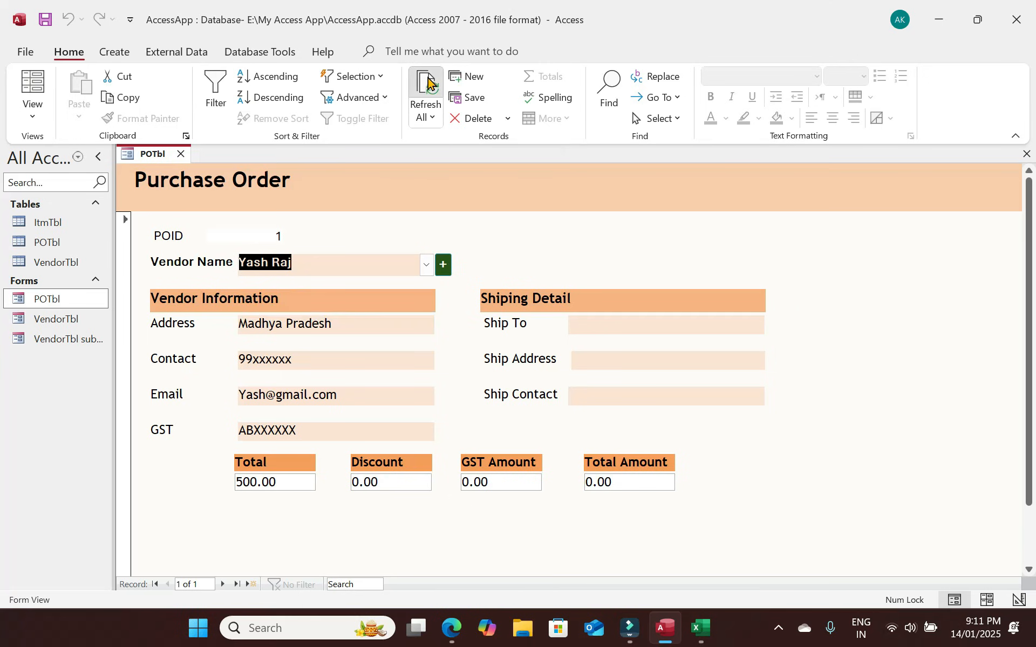
{"action": "left_click", "coordinate": [428, 265]}
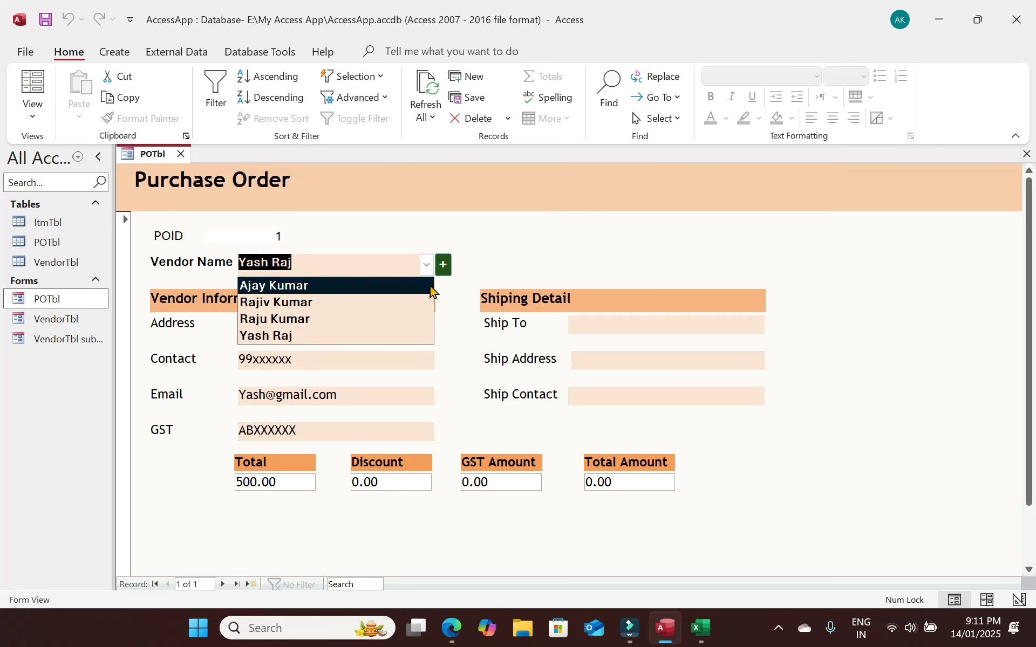
Look up the newly added vendor in the Vendor Detail popup, then close it.
{"action": "left_click", "coordinate": [439, 266]}
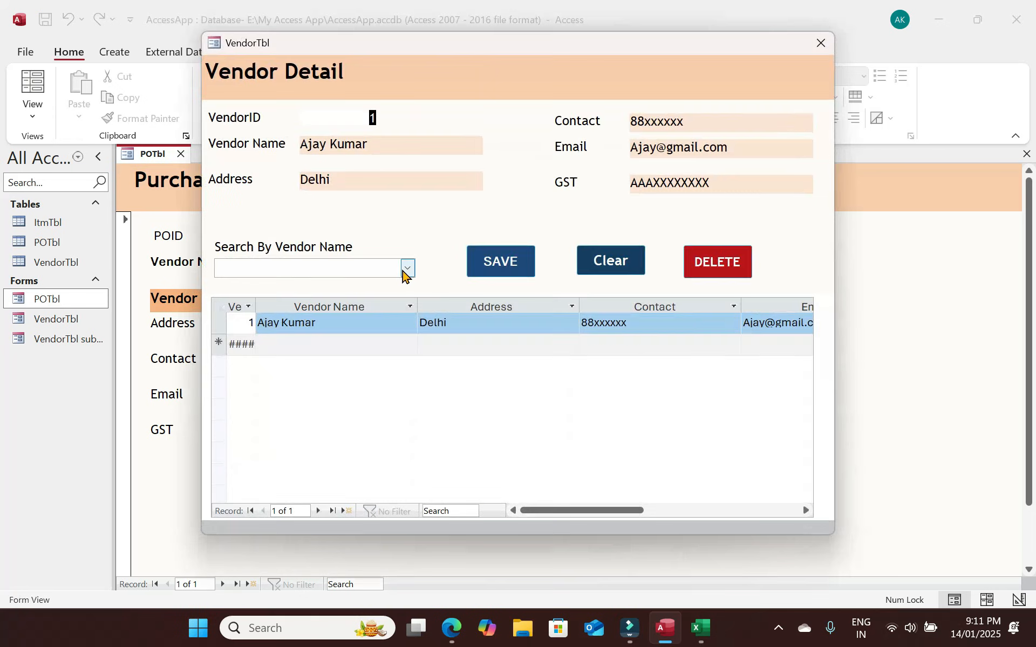
{"action": "left_click", "coordinate": [406, 270]}
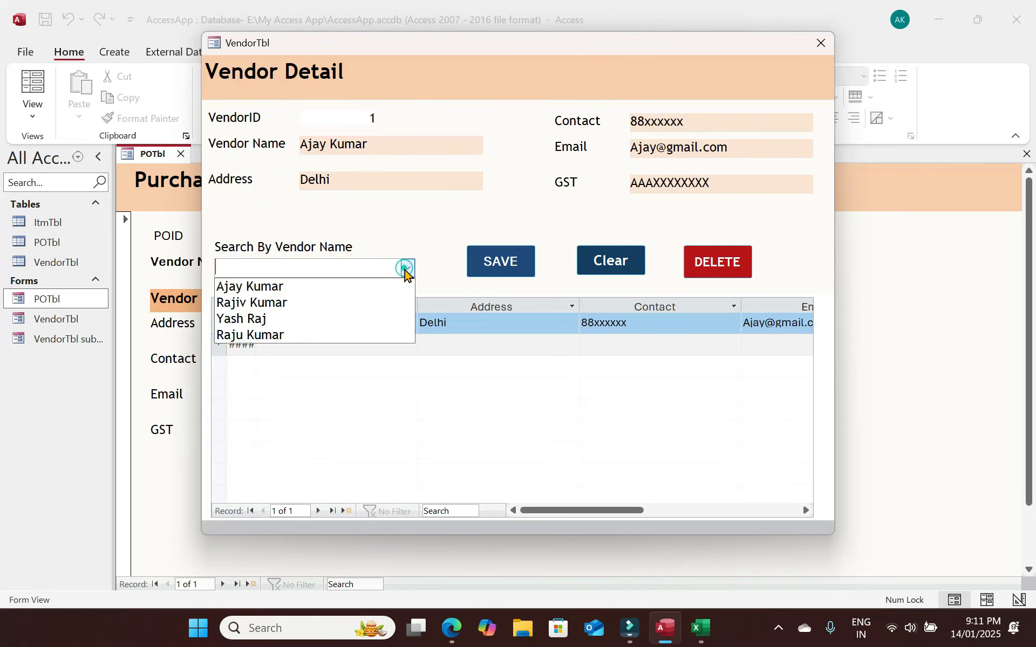
{"action": "left_click", "coordinate": [254, 335]}
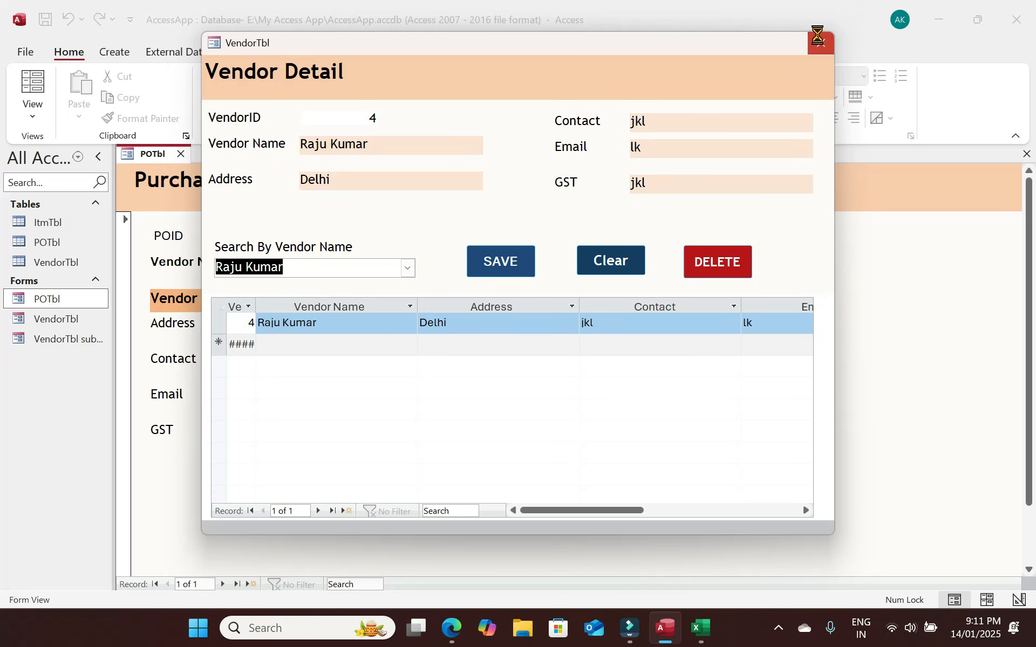
{"action": "left_click", "coordinate": [819, 41]}
{"action": "left_click", "coordinate": [443, 265]}
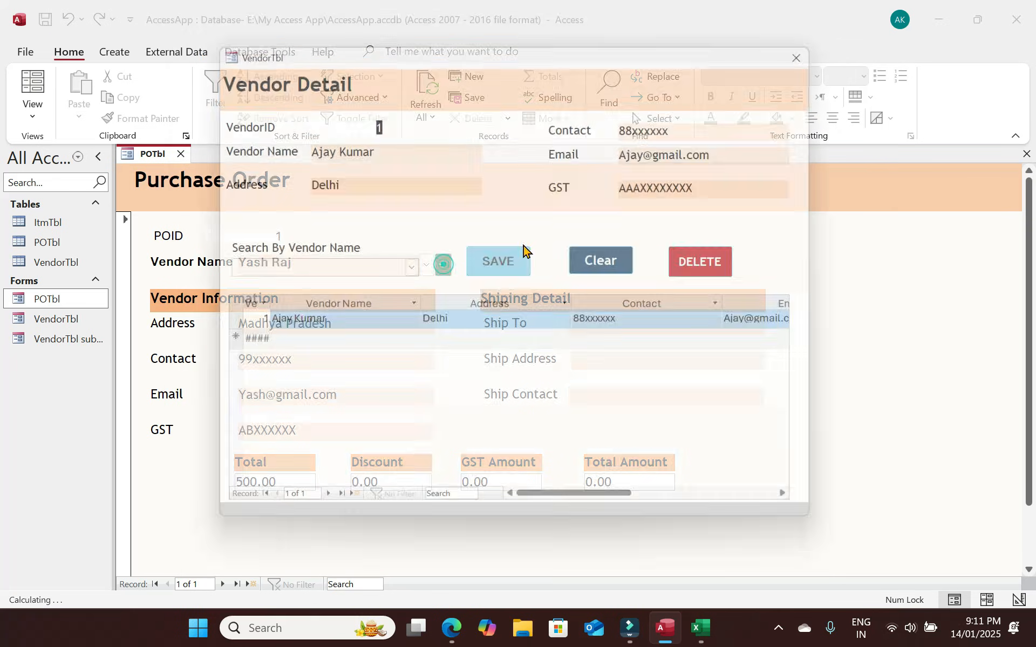
{"action": "left_click", "coordinate": [820, 43]}
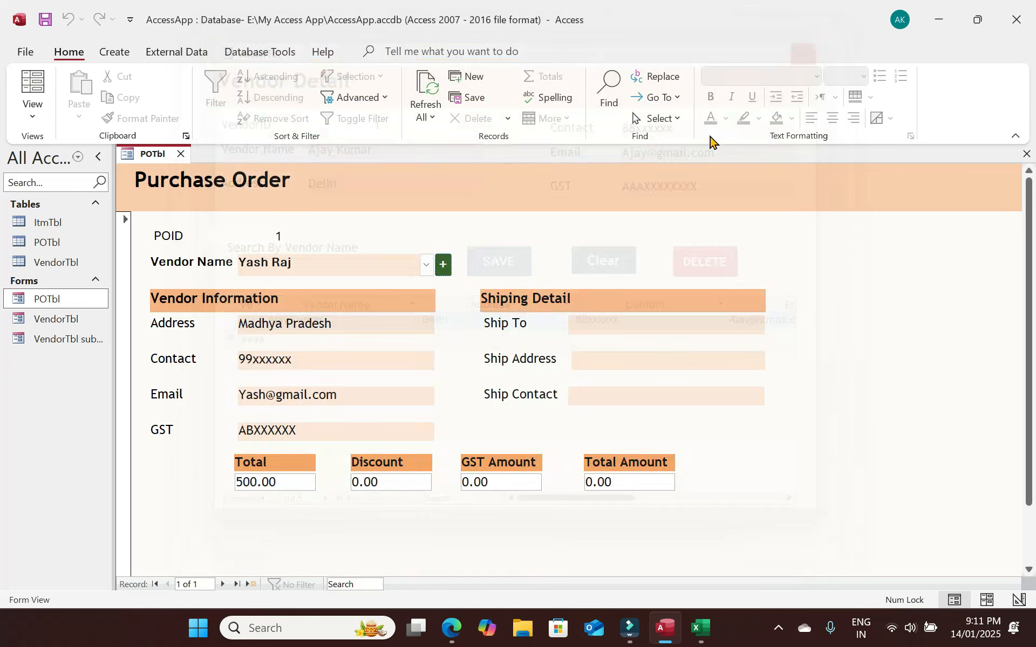